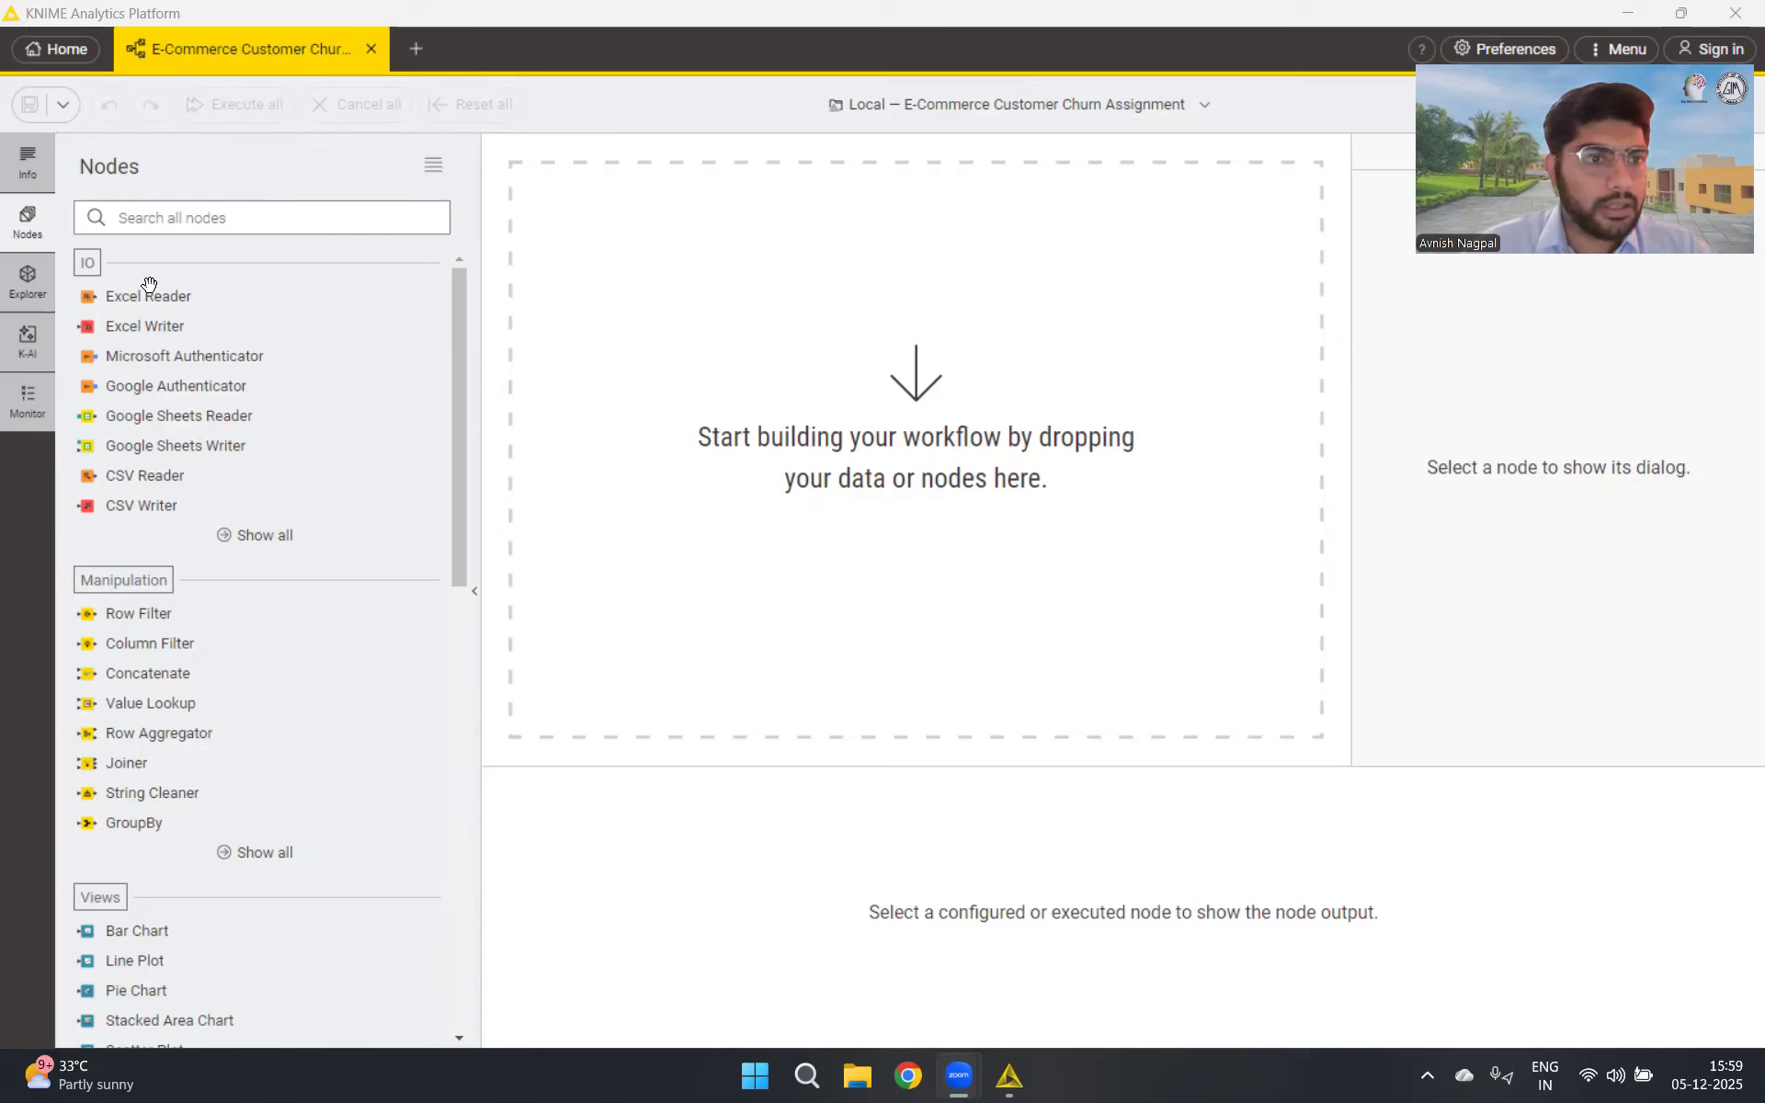
Add an Excel Reader node to the workflow and load E Commerce Customer Churn.xlsx from the desktop's Ecom Assignment folder
{"action": "left_click_drag", "start_coordinate": [155, 294], "coordinate": [620, 375]}
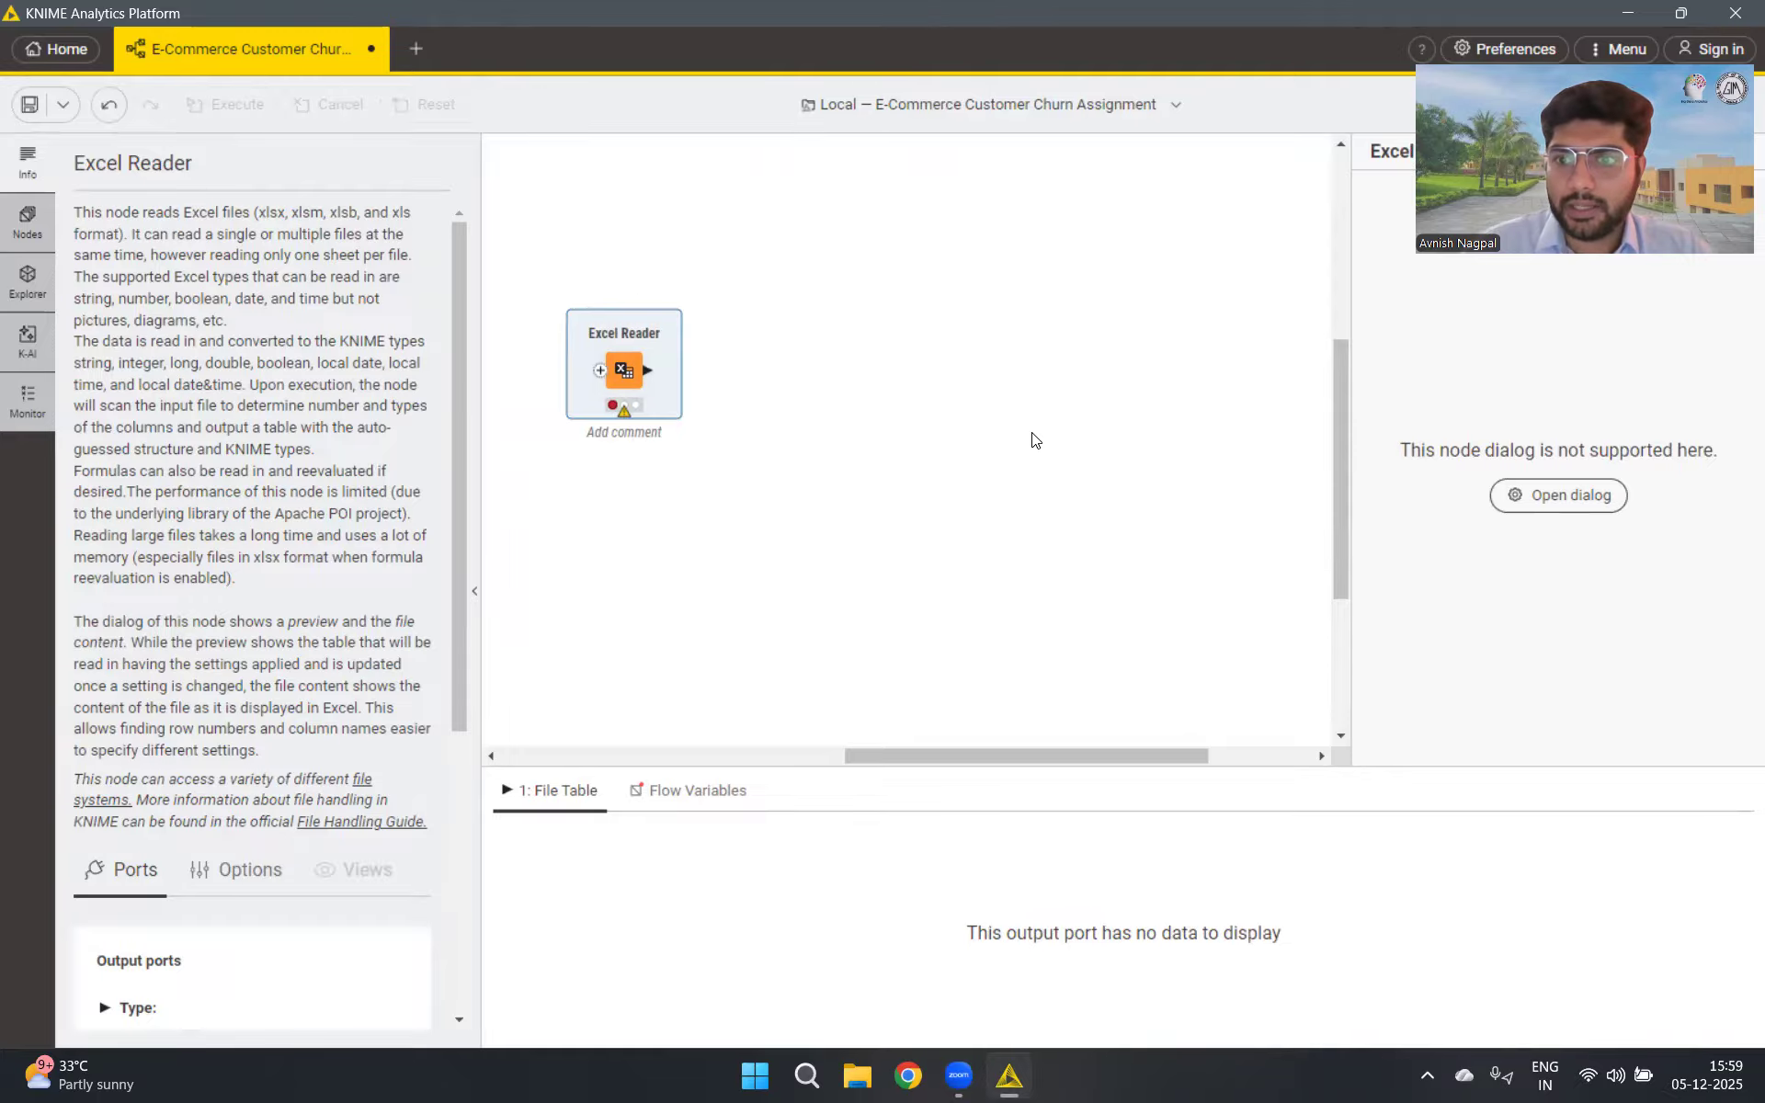
{"action": "left_click", "coordinate": [1567, 494]}
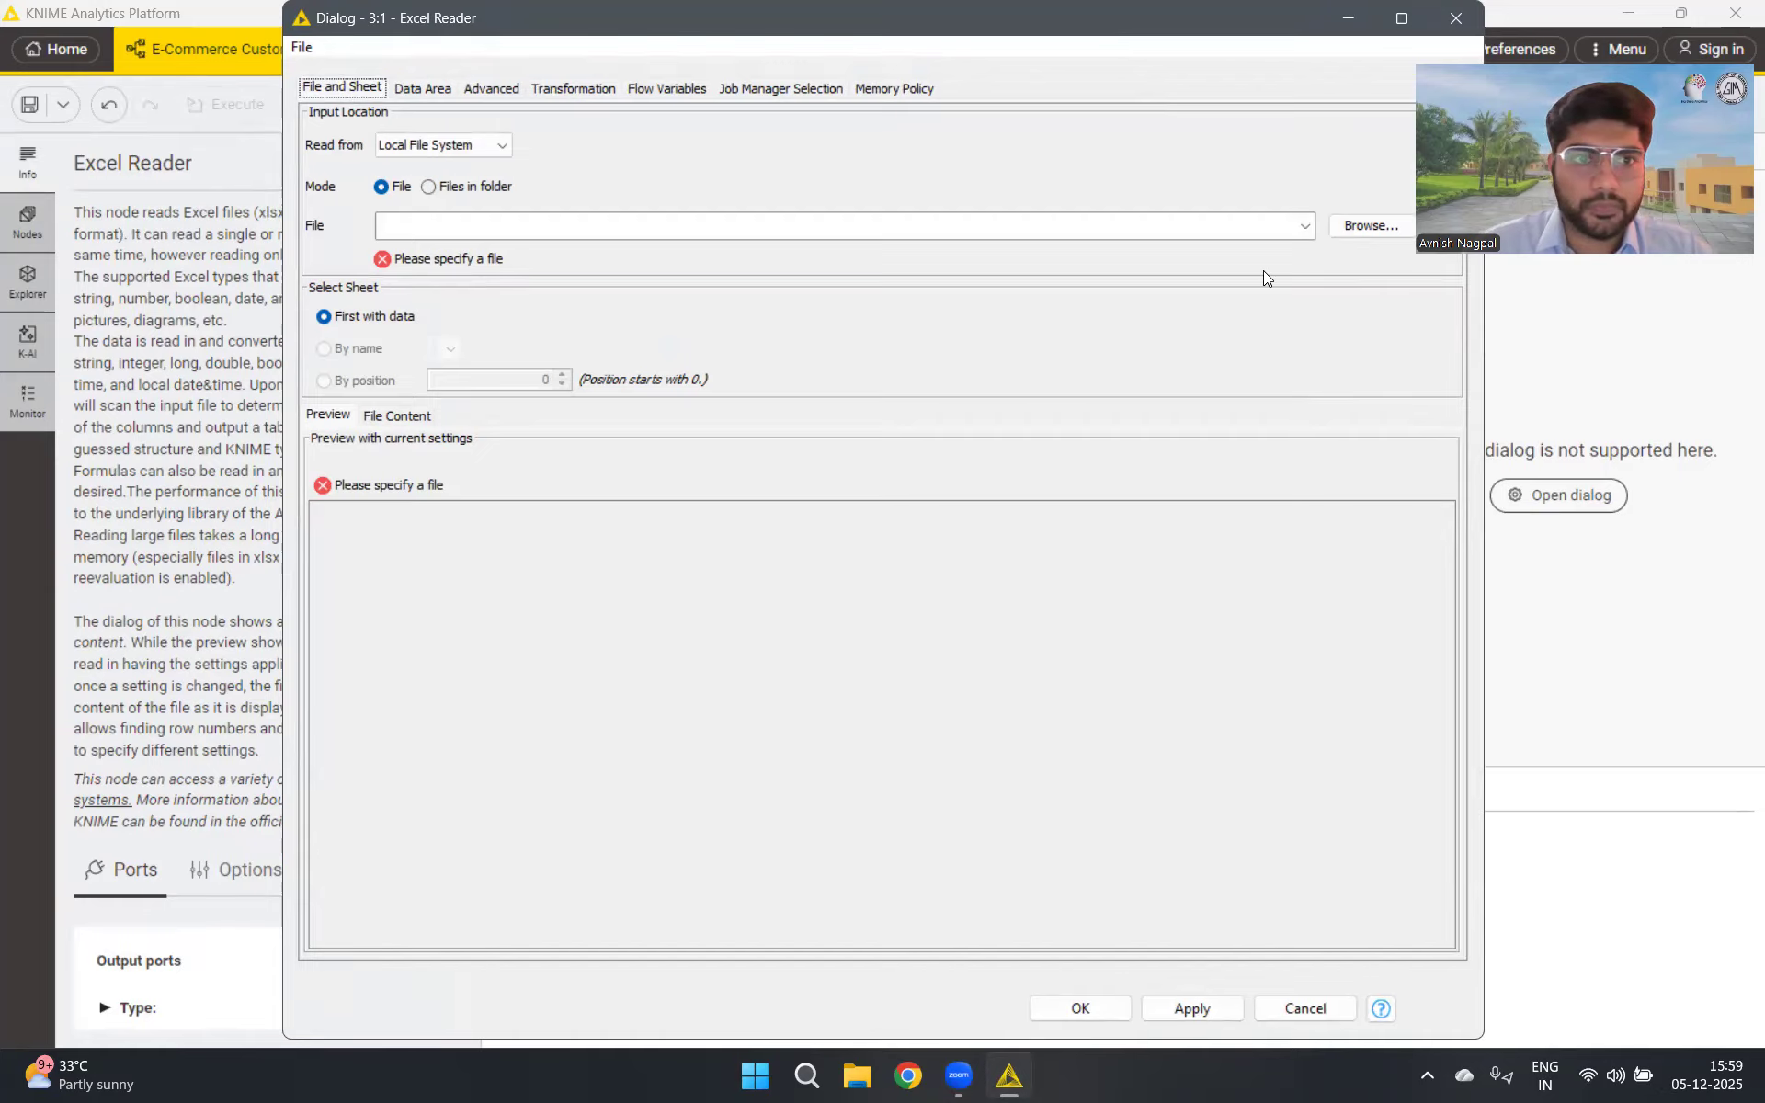
{"action": "left_click", "coordinate": [1278, 252]}
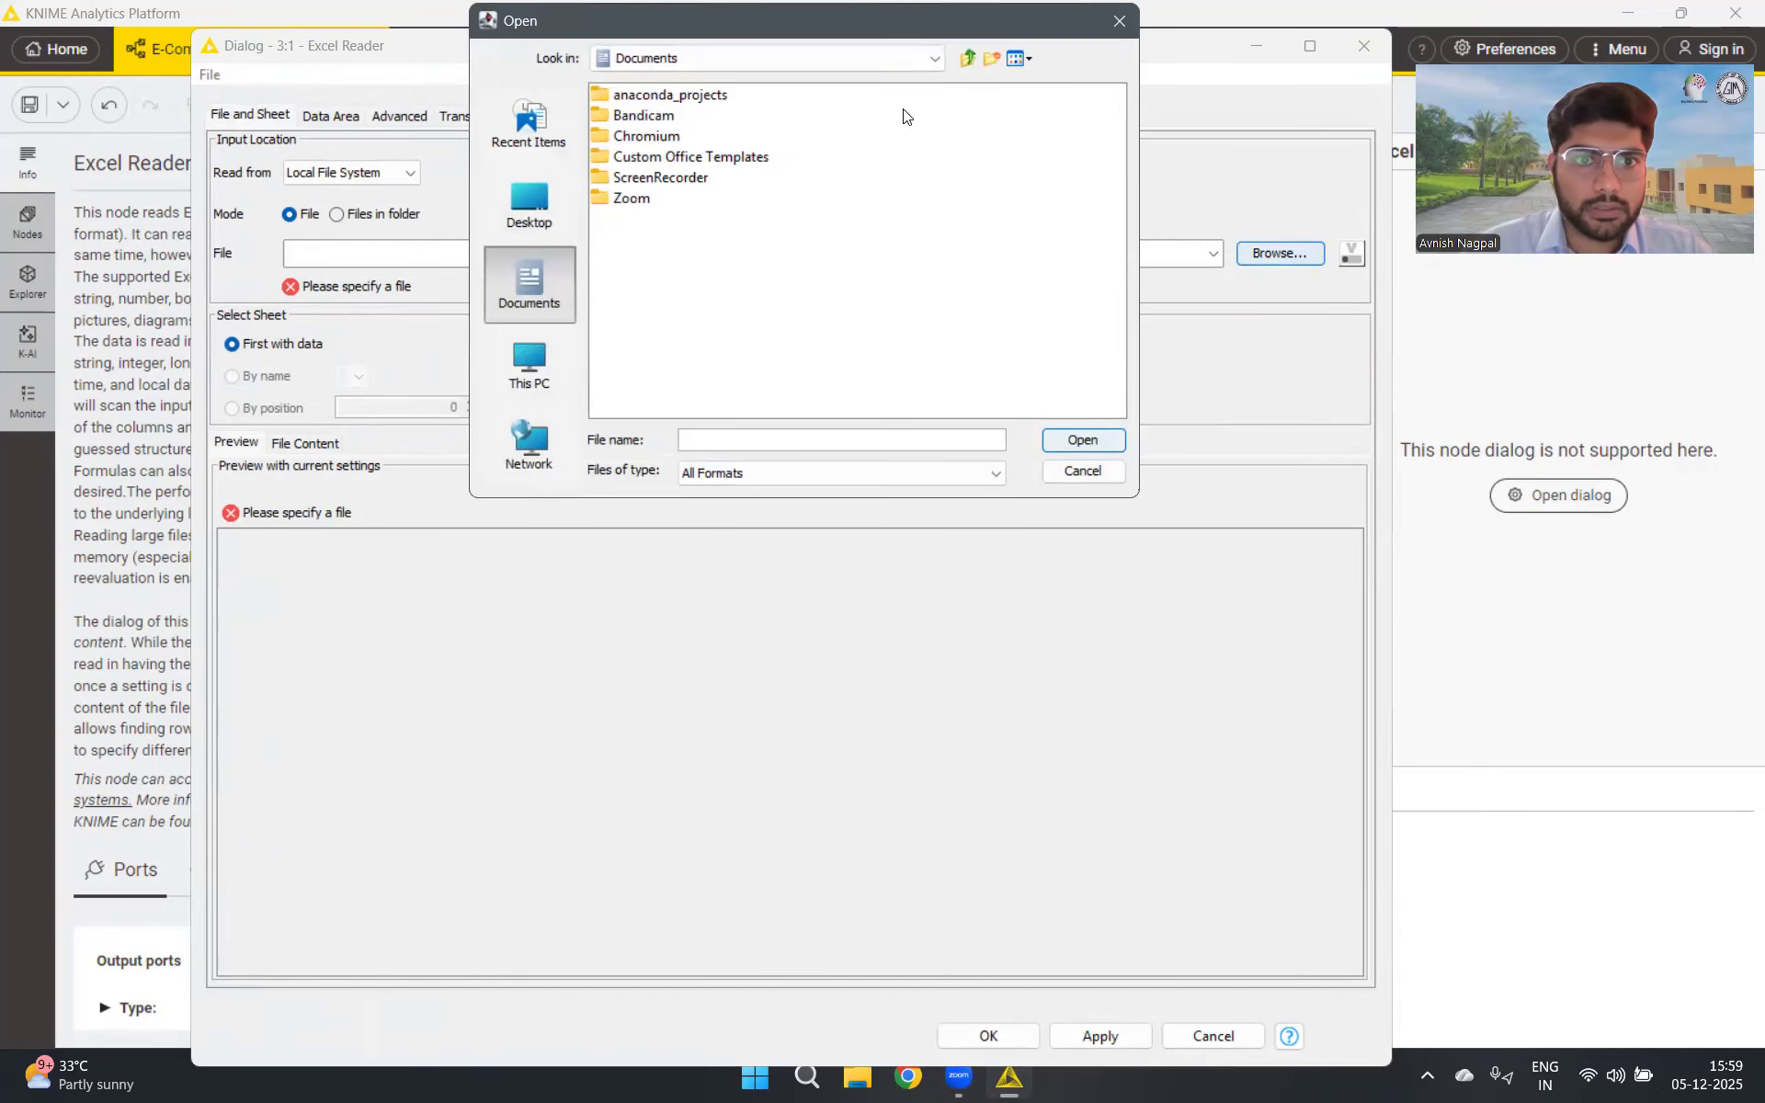
{"action": "left_click", "coordinate": [538, 217]}
{"action": "double_click", "coordinate": [838, 96]}
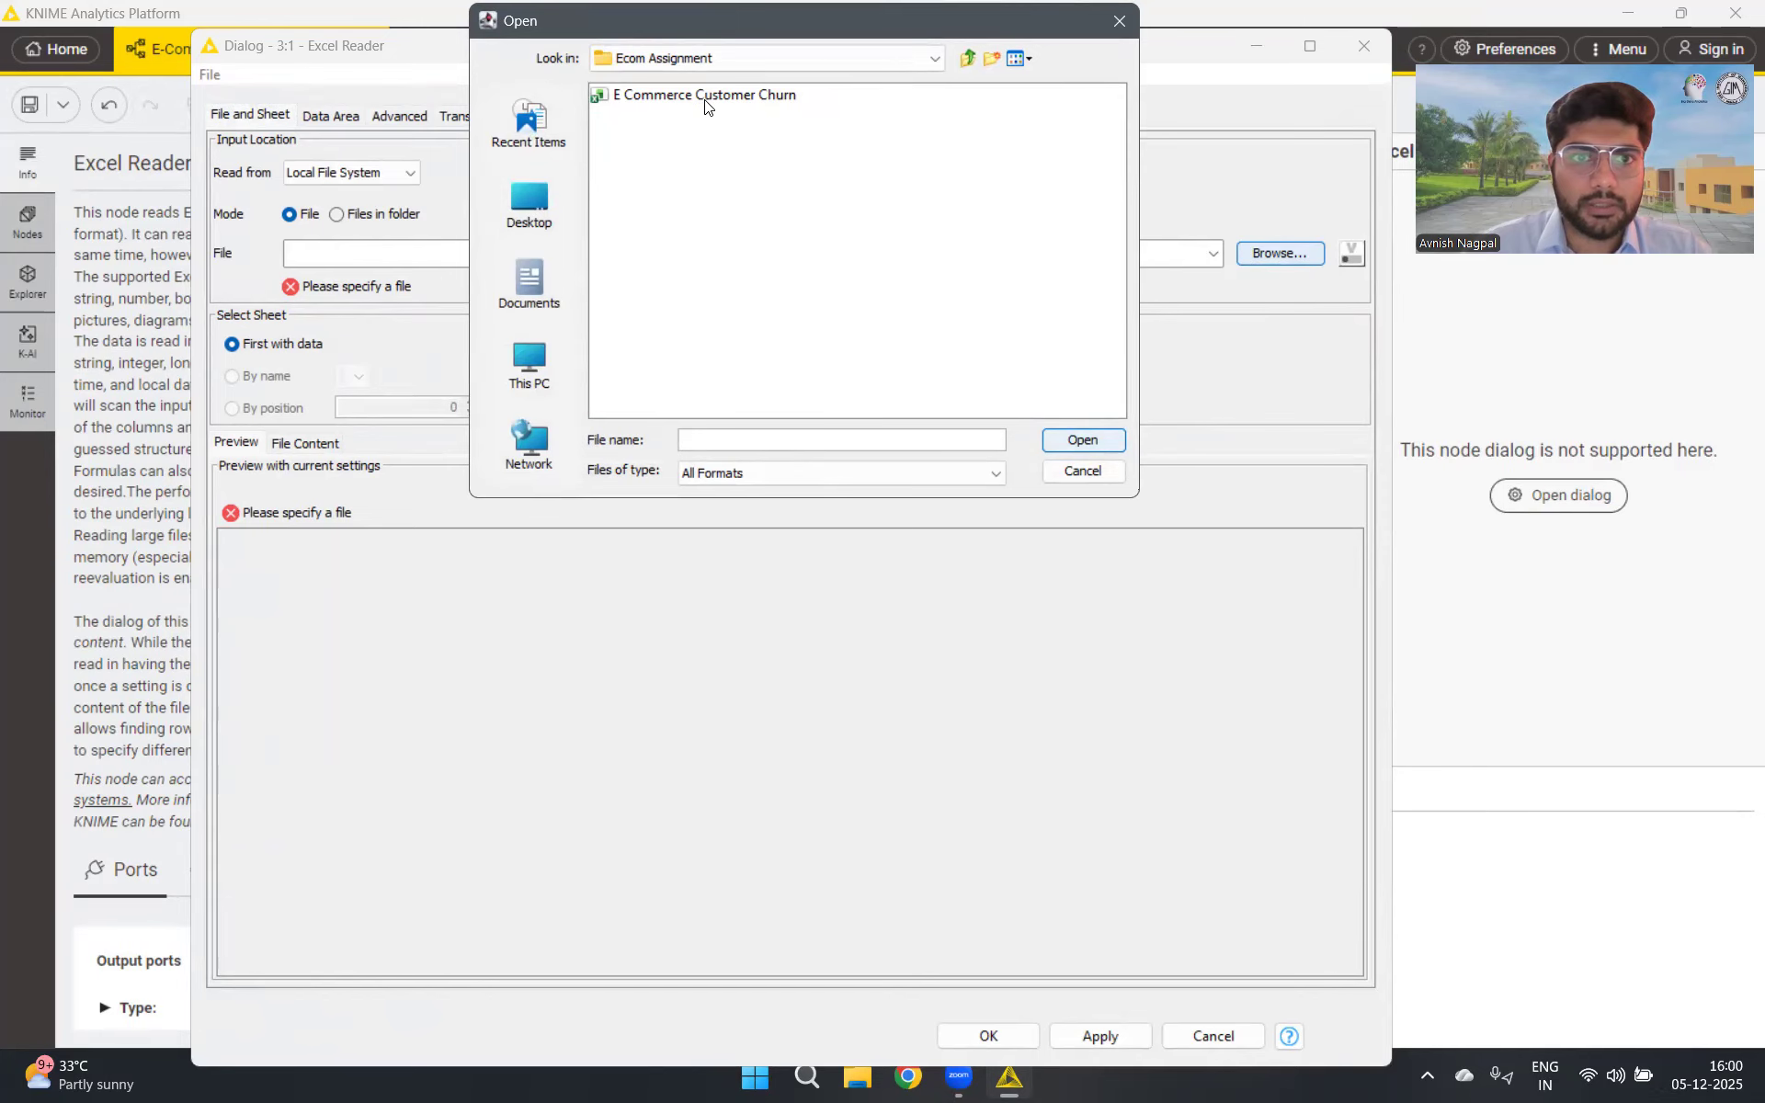
{"action": "left_click", "coordinate": [731, 97]}
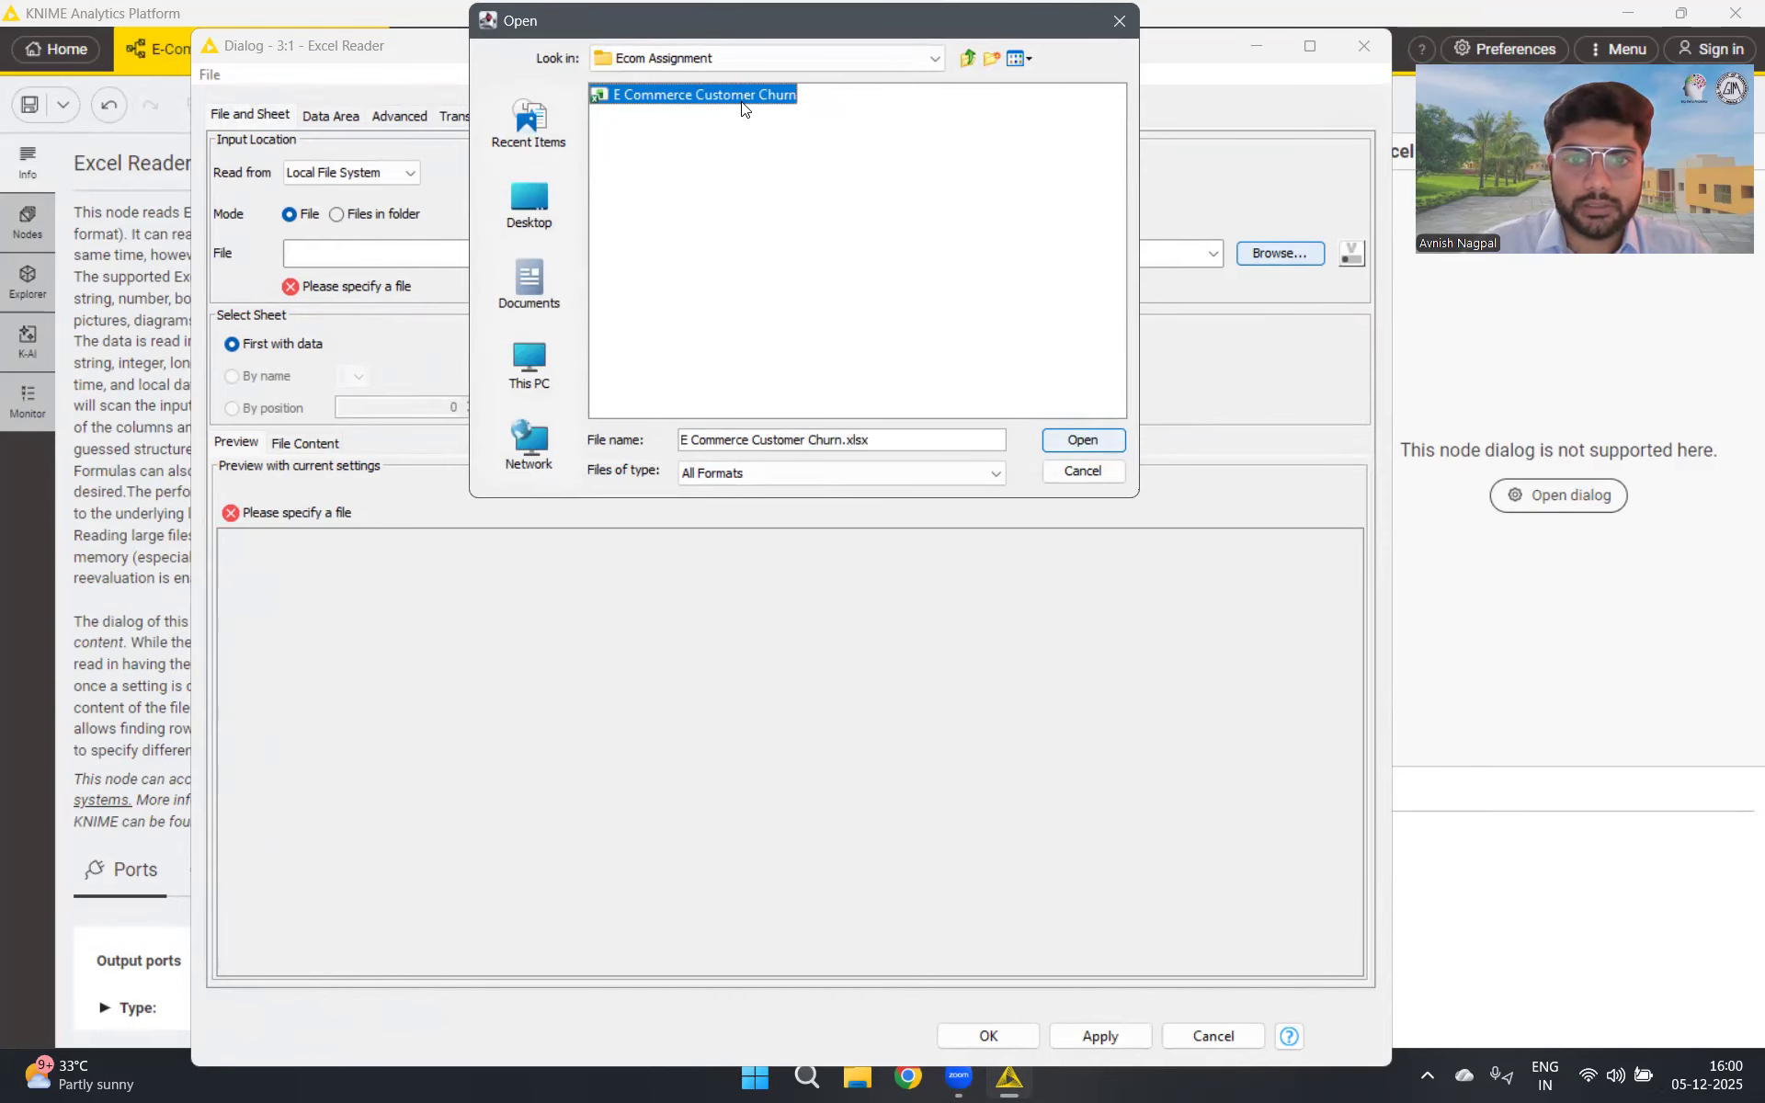
{"action": "left_click", "coordinate": [1083, 439]}
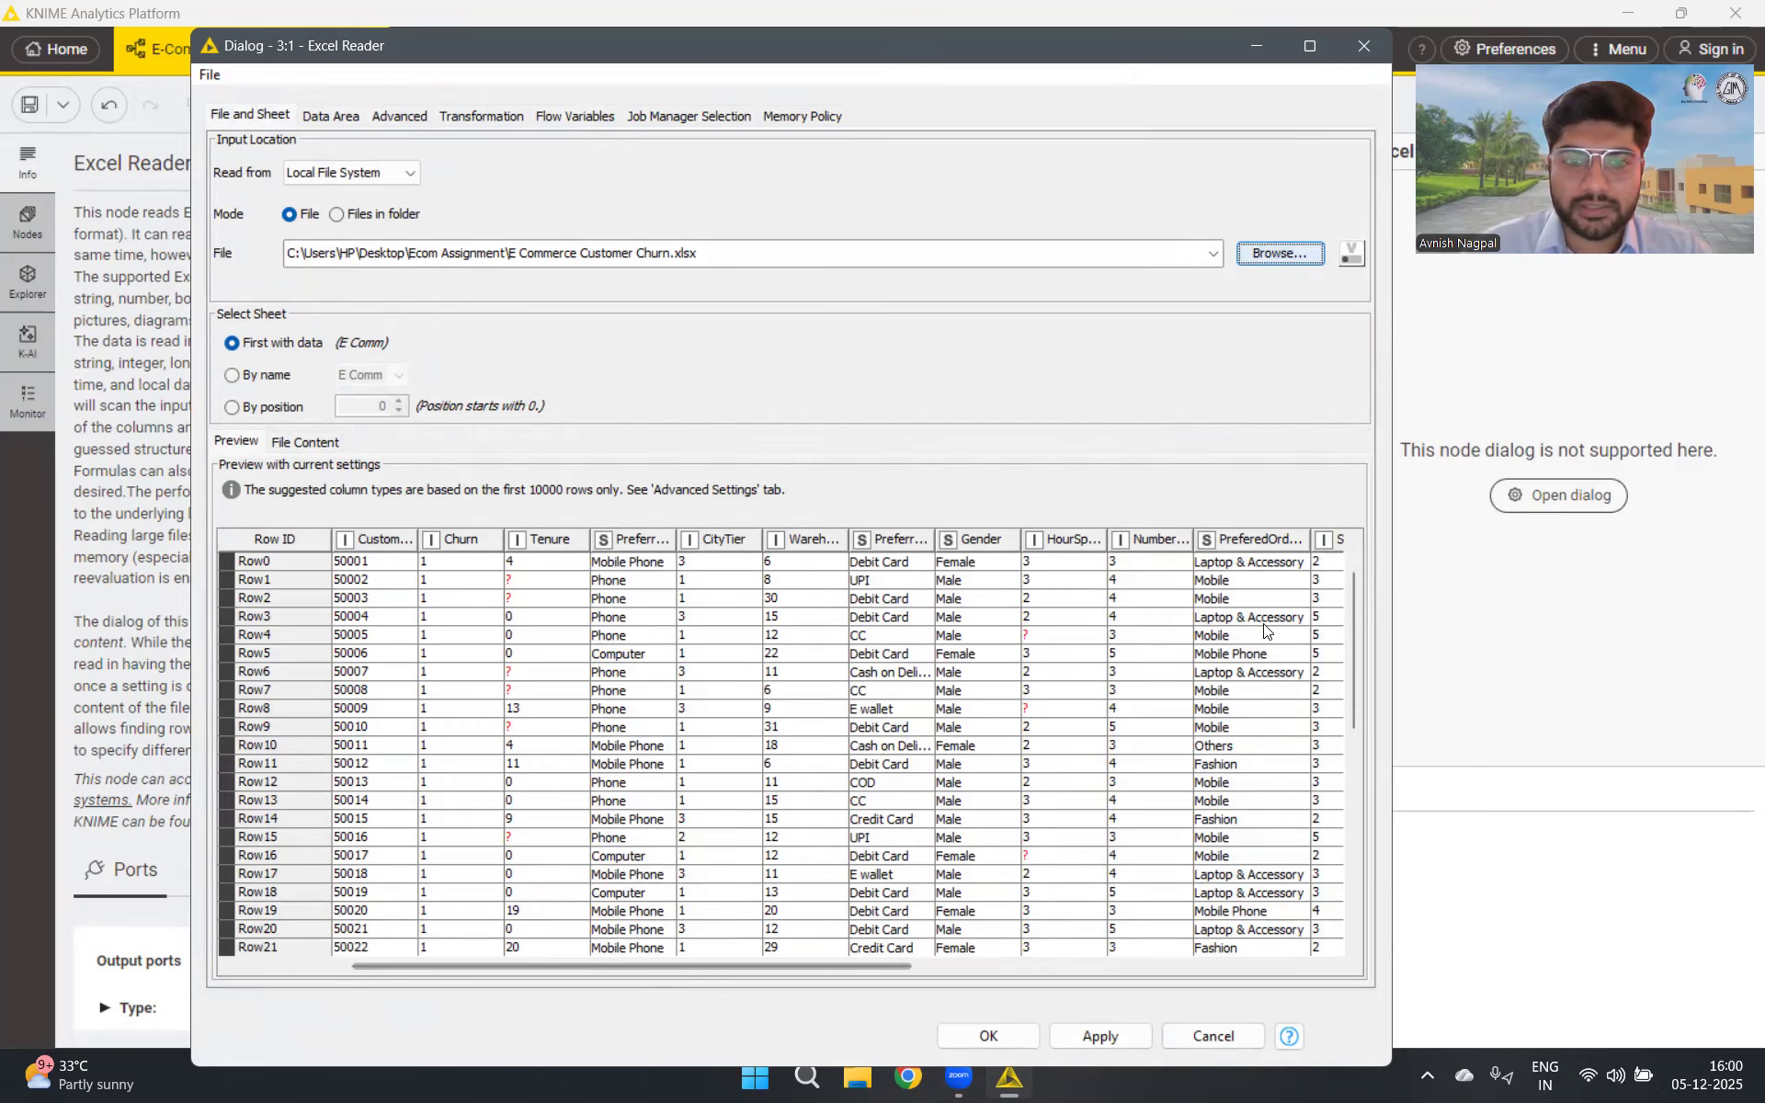
Check the preview rows of the loaded file, then apply the Excel Reader settings and execute the node
{"action": "scroll", "coordinate": [316, 607], "scroll_direction": "down", "scroll_amount": 15}
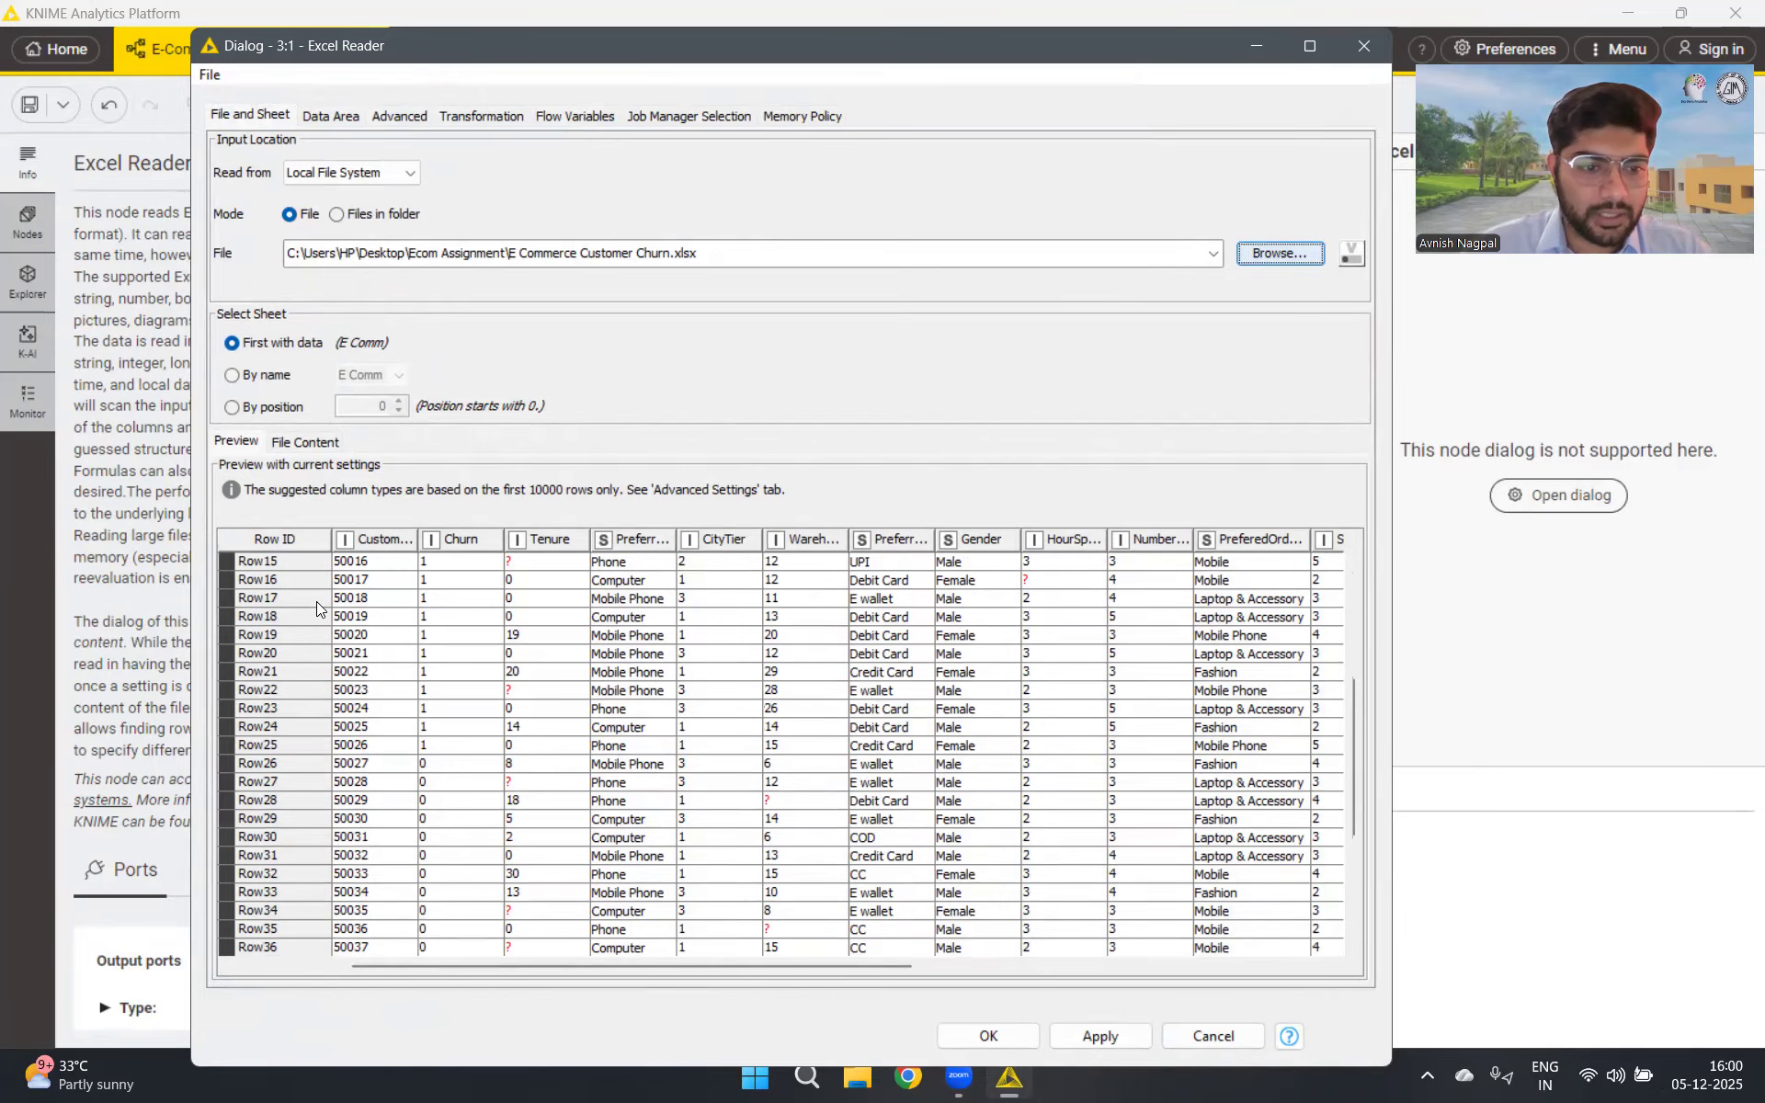
{"action": "scroll", "coordinate": [317, 607], "scroll_direction": "up", "scroll_amount": 15}
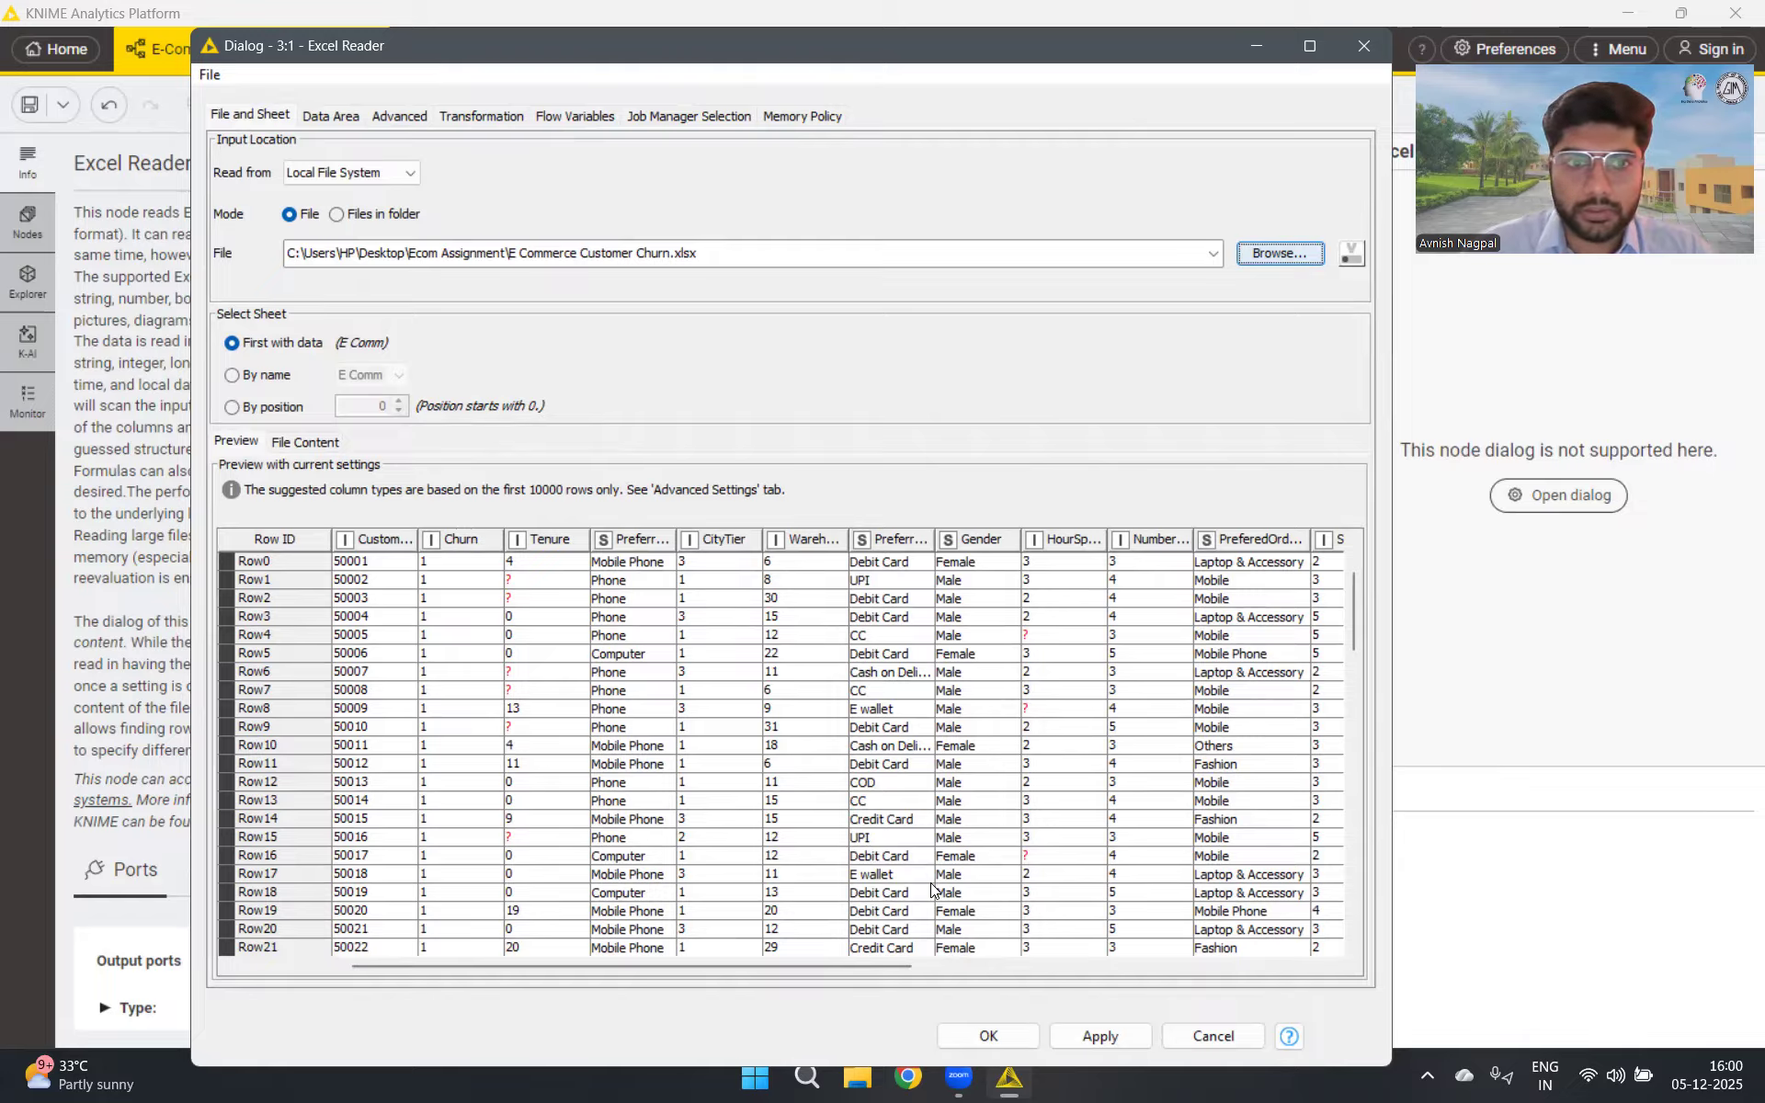
{"action": "left_click", "coordinate": [1085, 1041]}
{"action": "left_click", "coordinate": [1004, 1037]}
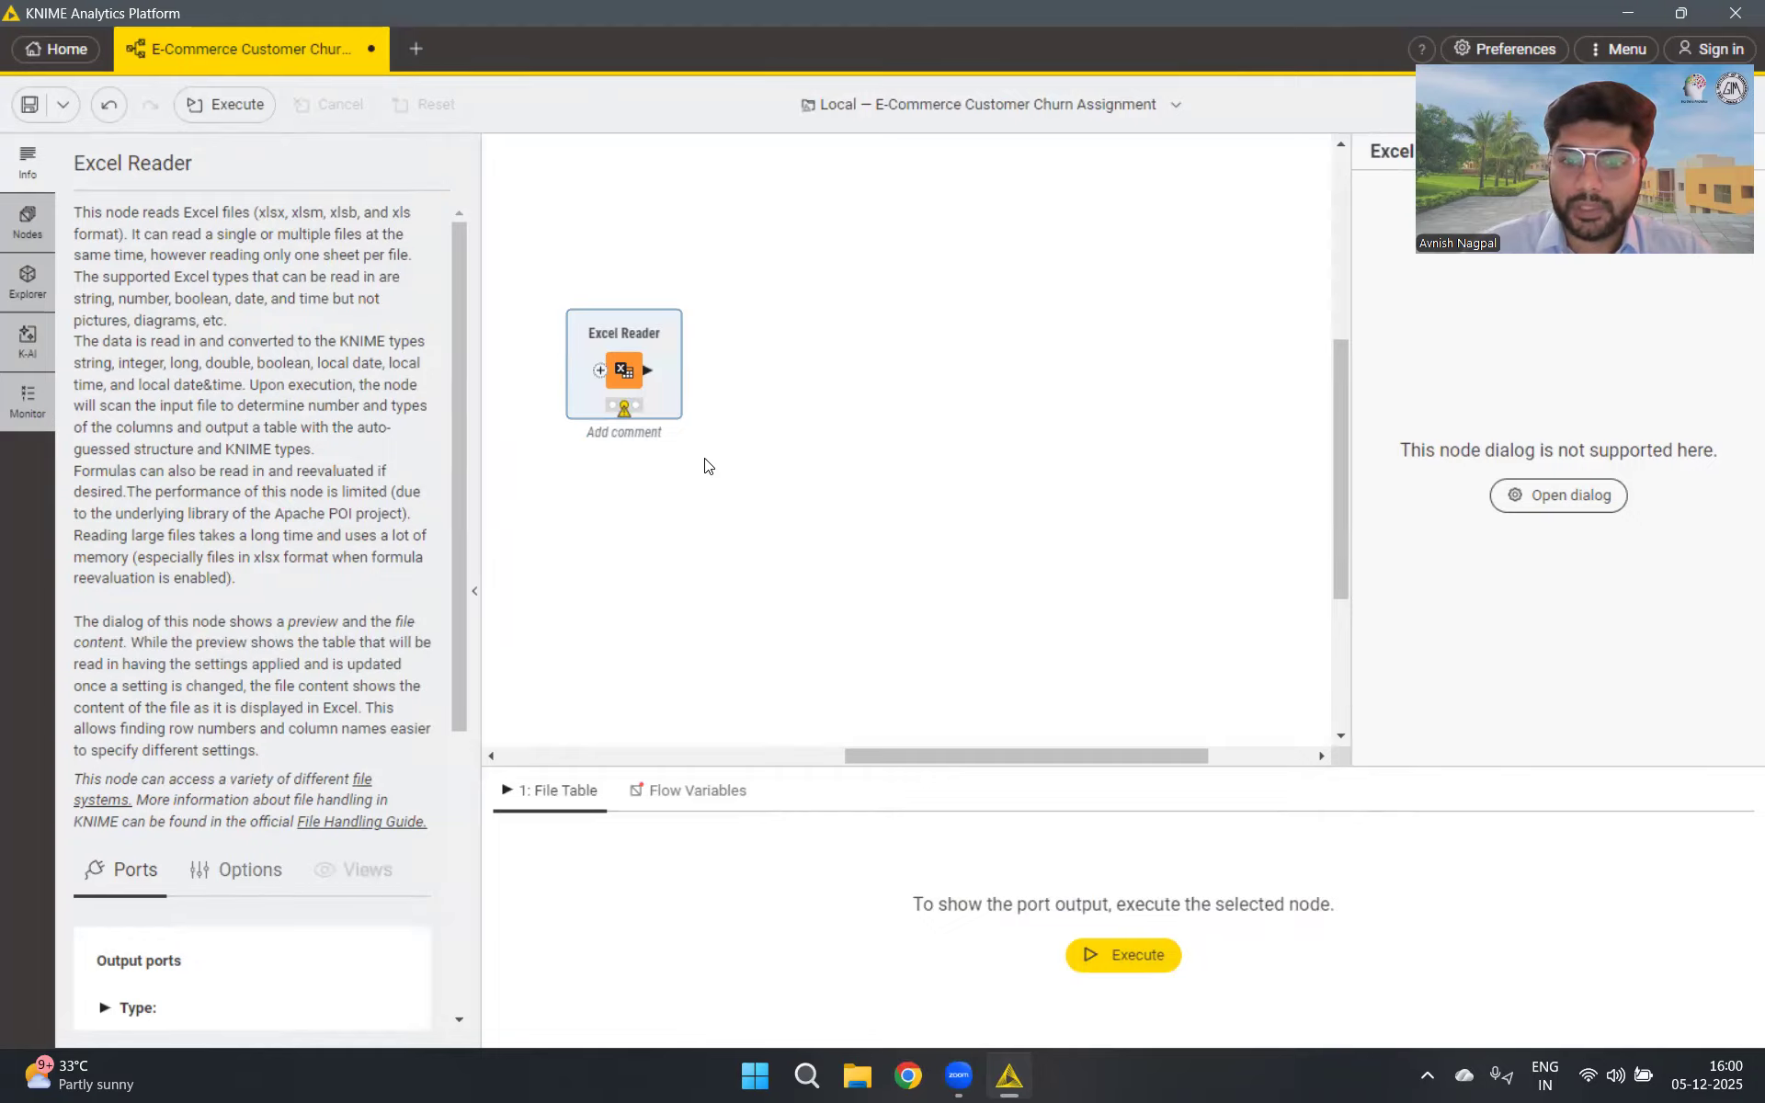
{"action": "left_click", "coordinate": [1123, 957]}
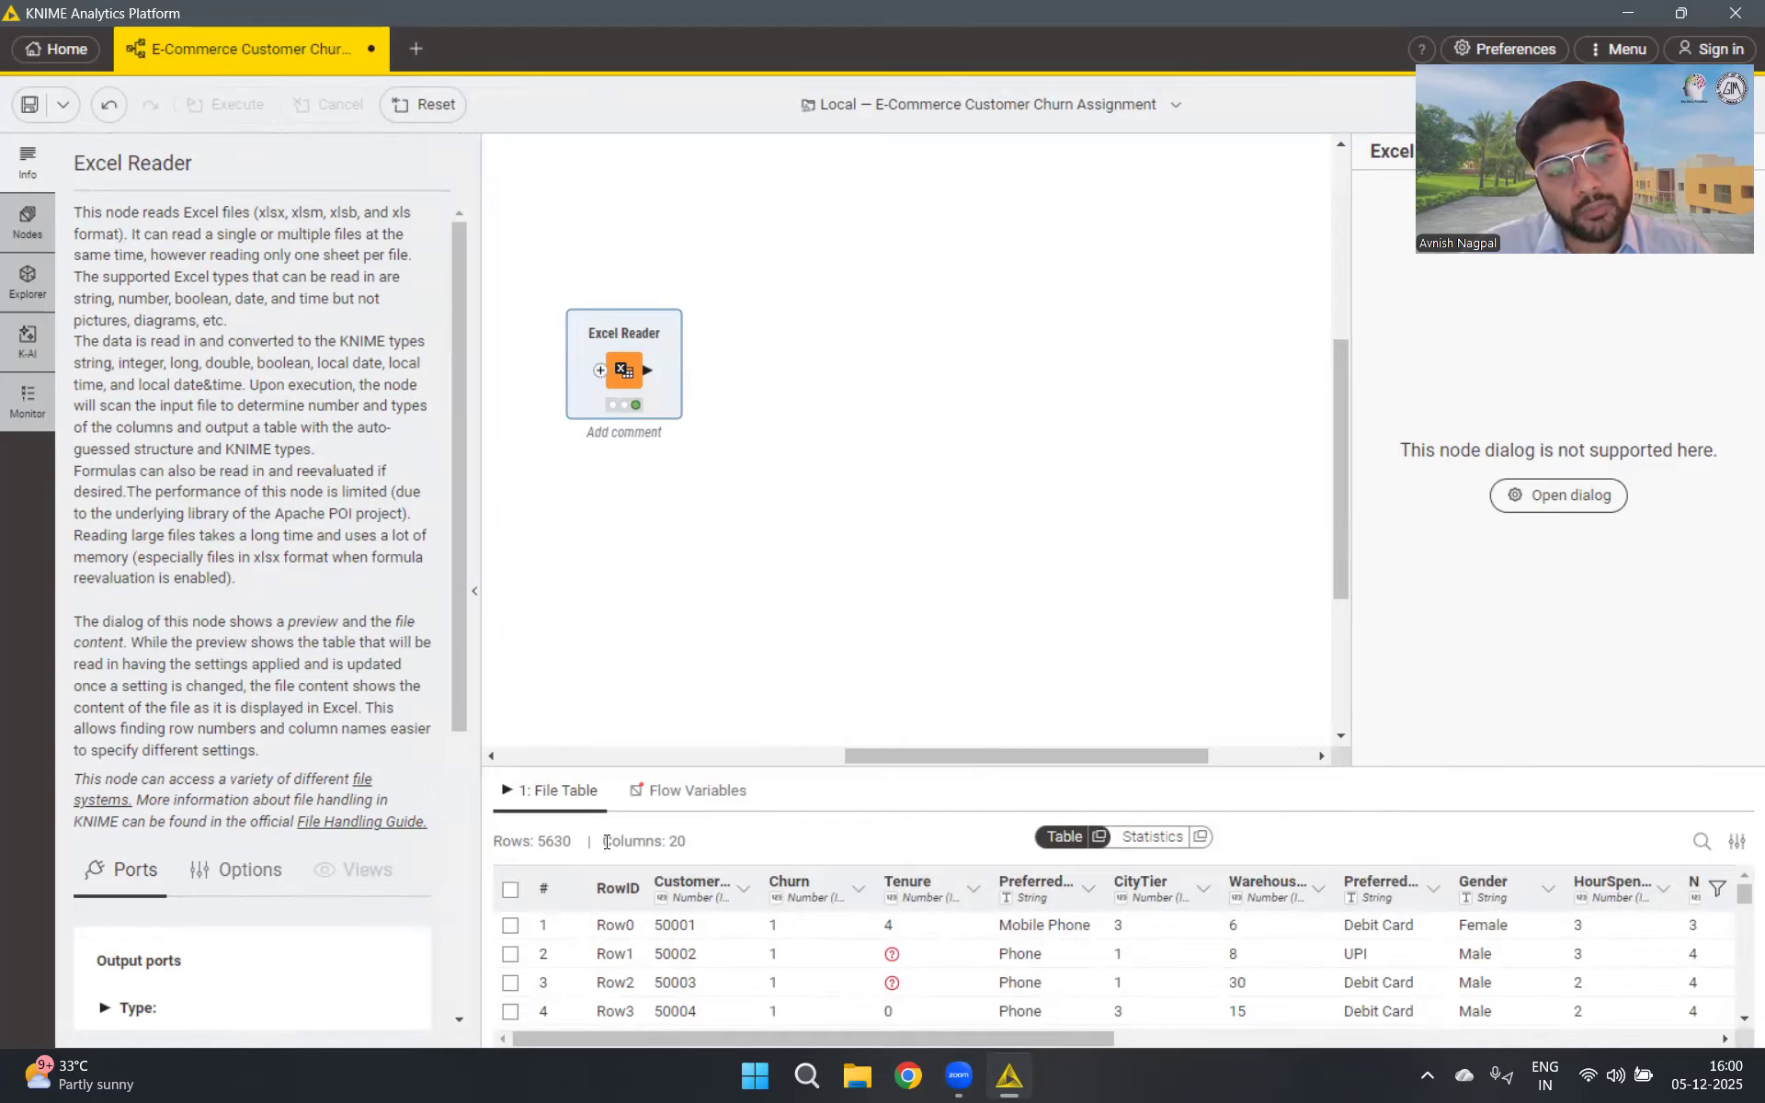
Show the statistics of the Excel Reader output and look through the listed fields and their data types
{"action": "left_click", "coordinate": [1128, 846]}
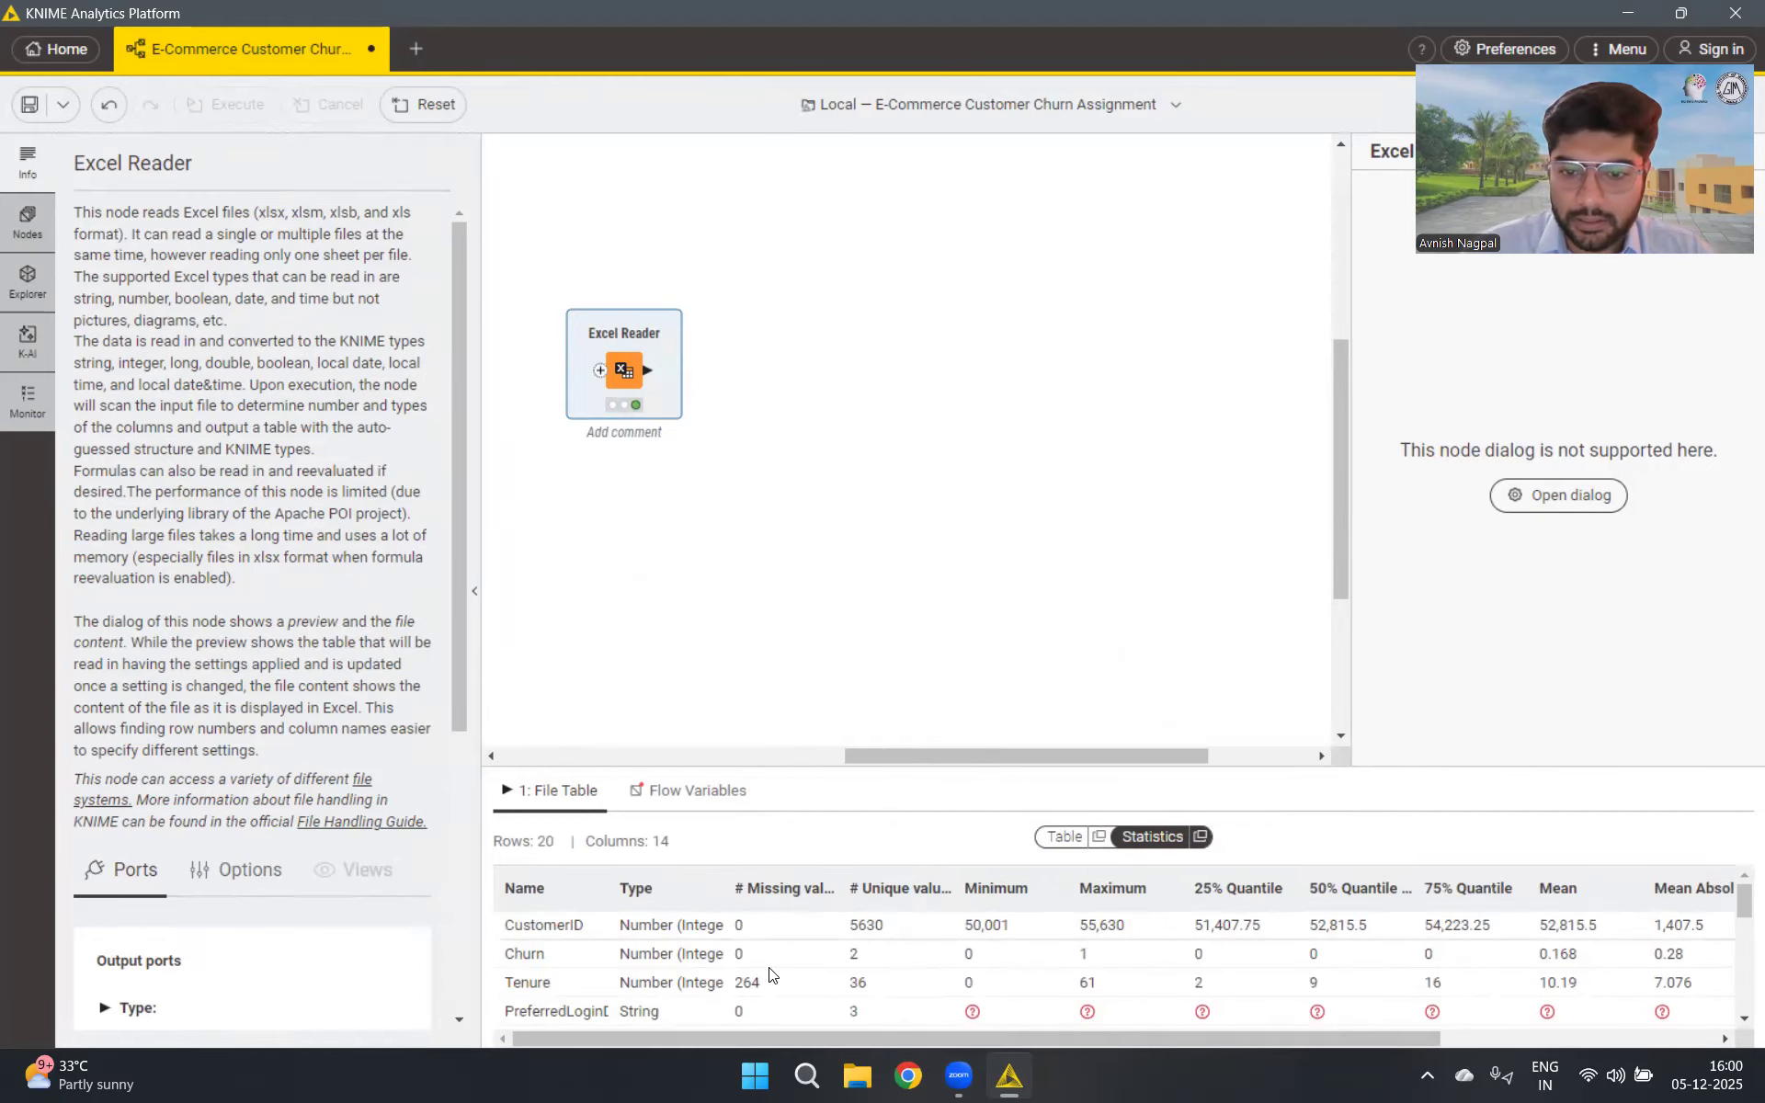
{"action": "scroll", "coordinate": [809, 936], "scroll_direction": "down", "scroll_amount": 2}
{"action": "scroll", "coordinate": [809, 936], "scroll_direction": "up", "scroll_amount": 2}
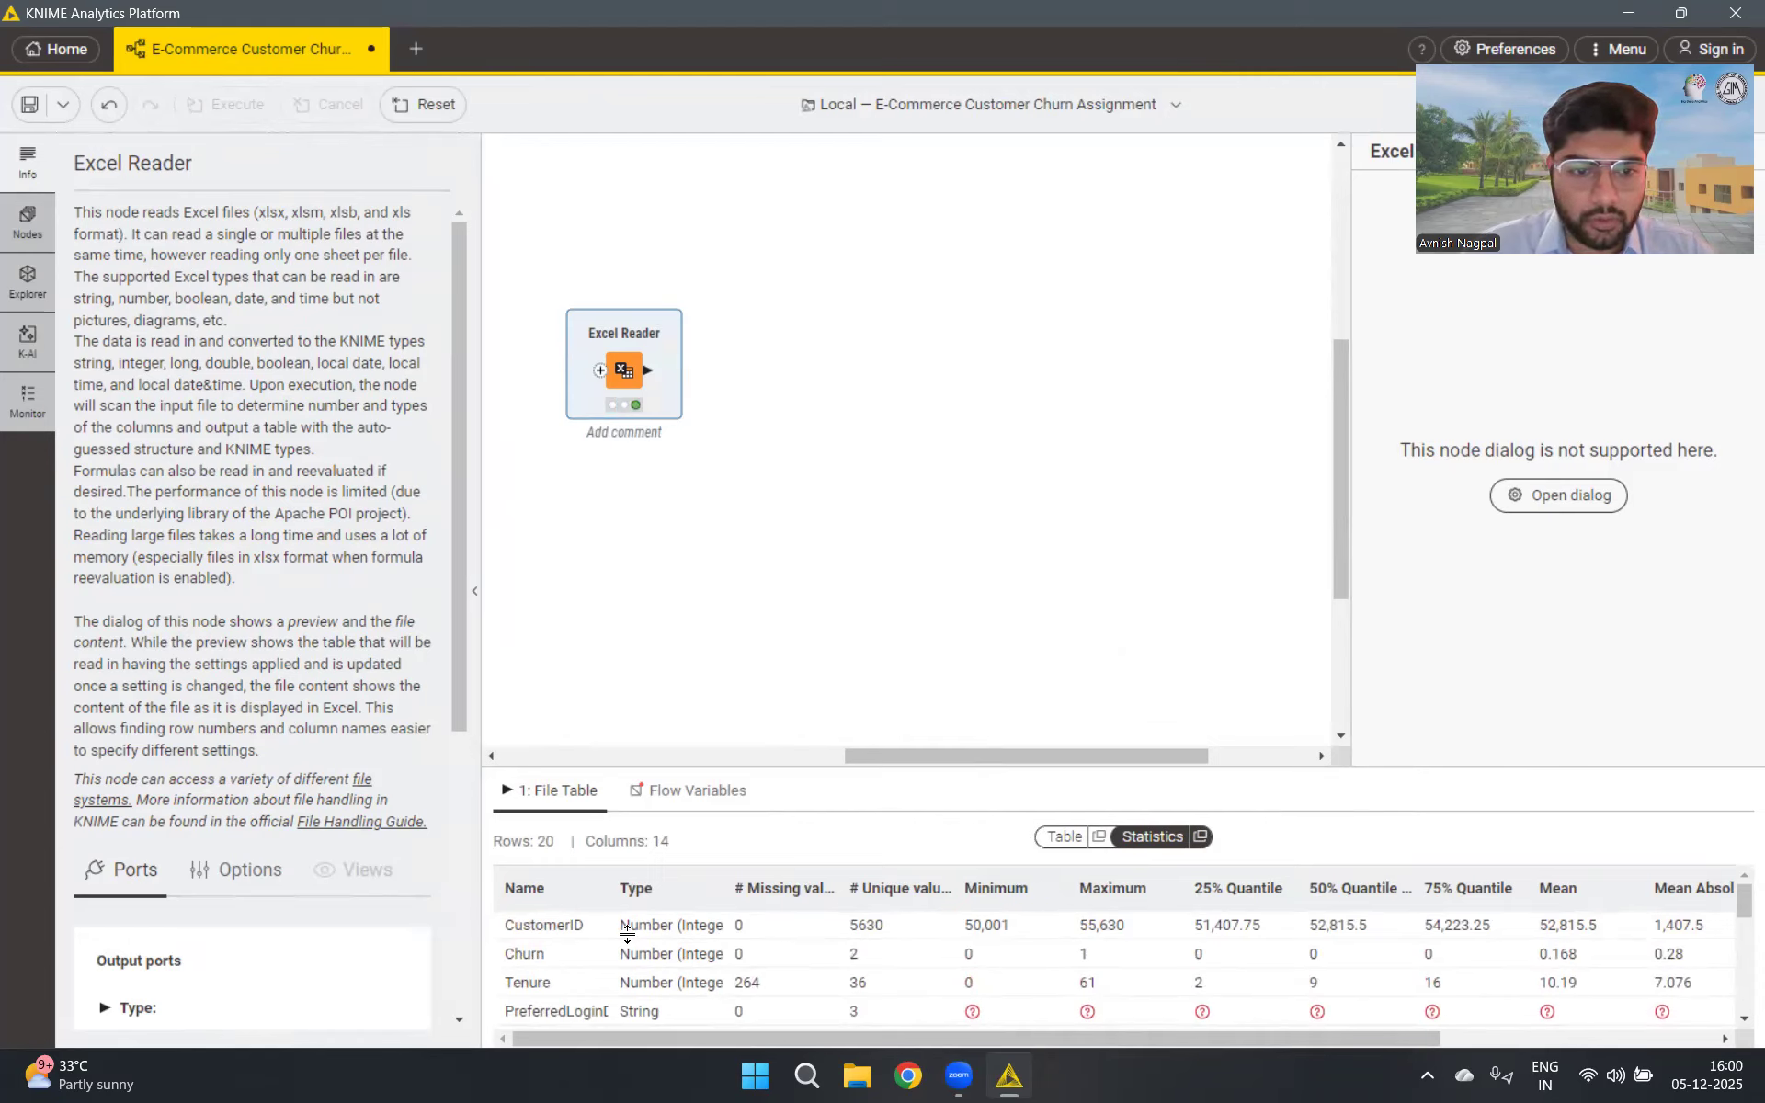
{"action": "scroll", "coordinate": [625, 949], "scroll_direction": "down", "scroll_amount": 4}
{"action": "scroll", "coordinate": [626, 956], "scroll_direction": "down", "scroll_amount": 4}
{"action": "scroll", "coordinate": [626, 956], "scroll_direction": "up", "scroll_amount": 8}
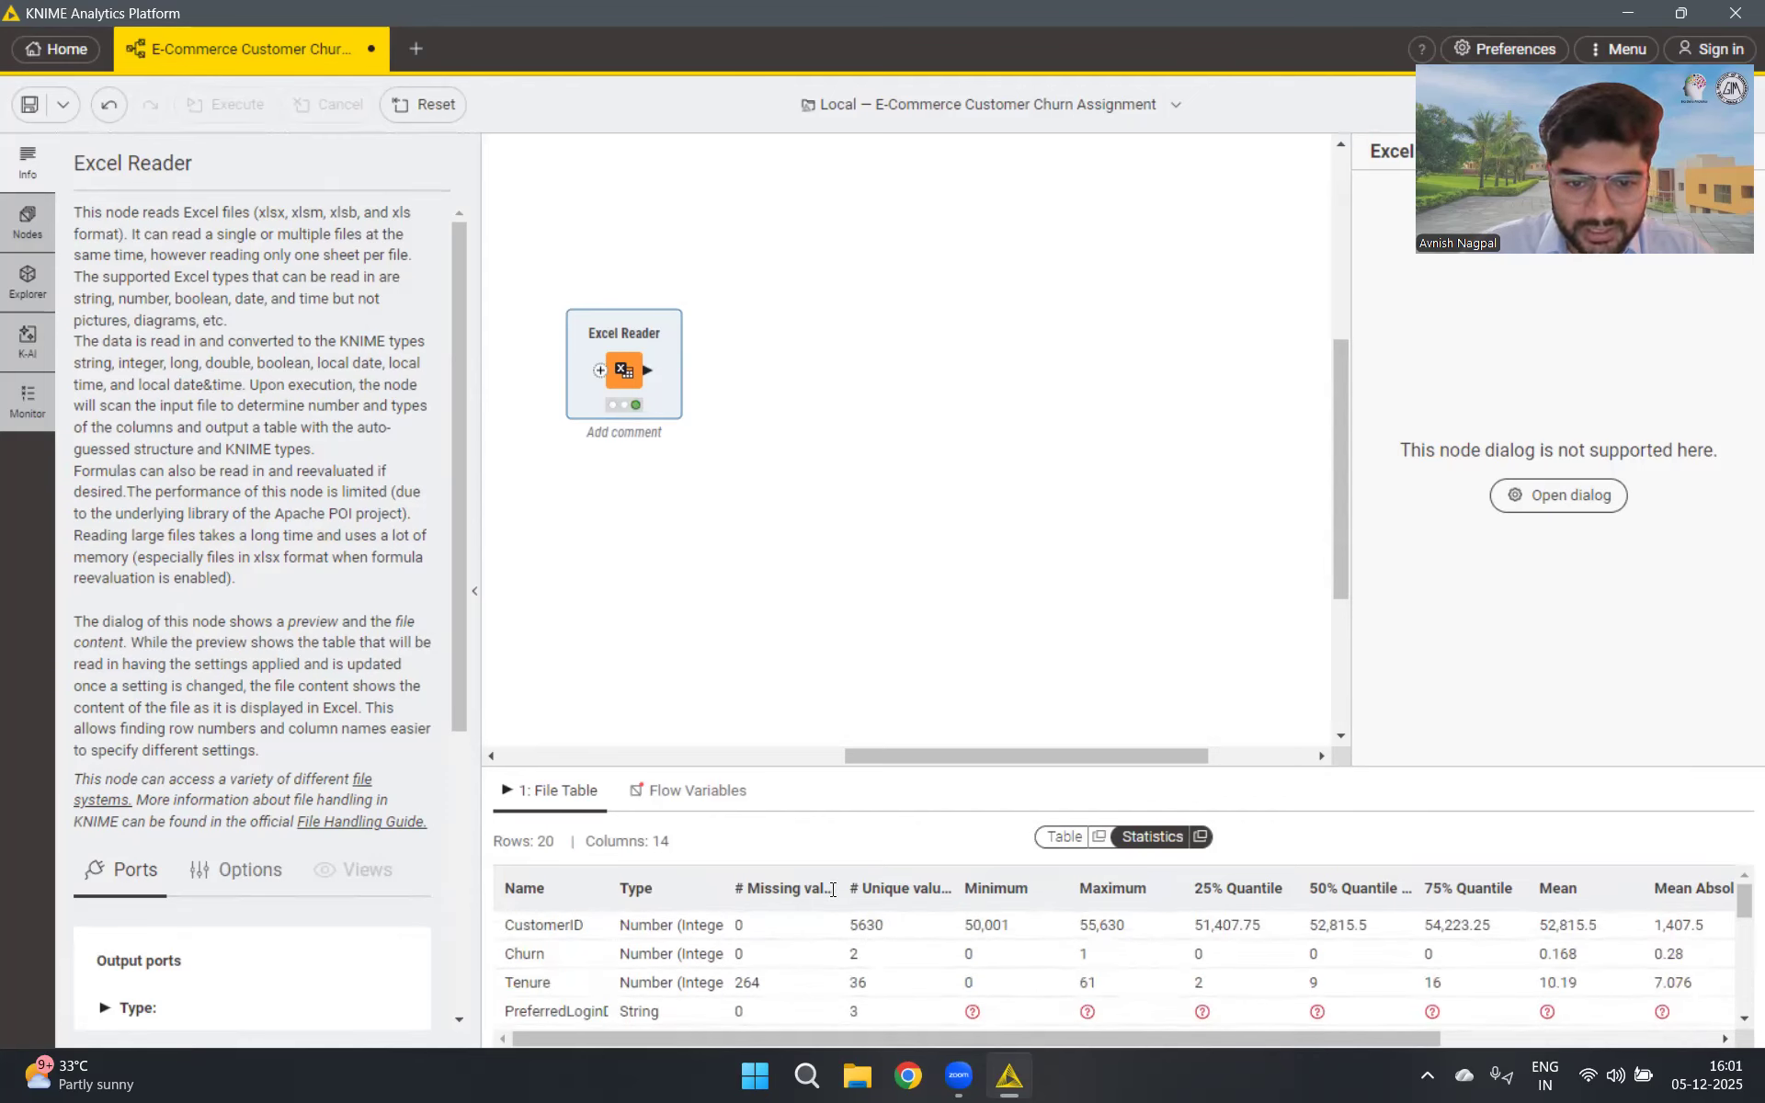
Widen the # Missing values and Name columns of the statistics and examine which fields have missing values
{"action": "left_click_drag", "start_coordinate": [834, 888], "coordinate": [894, 889]}
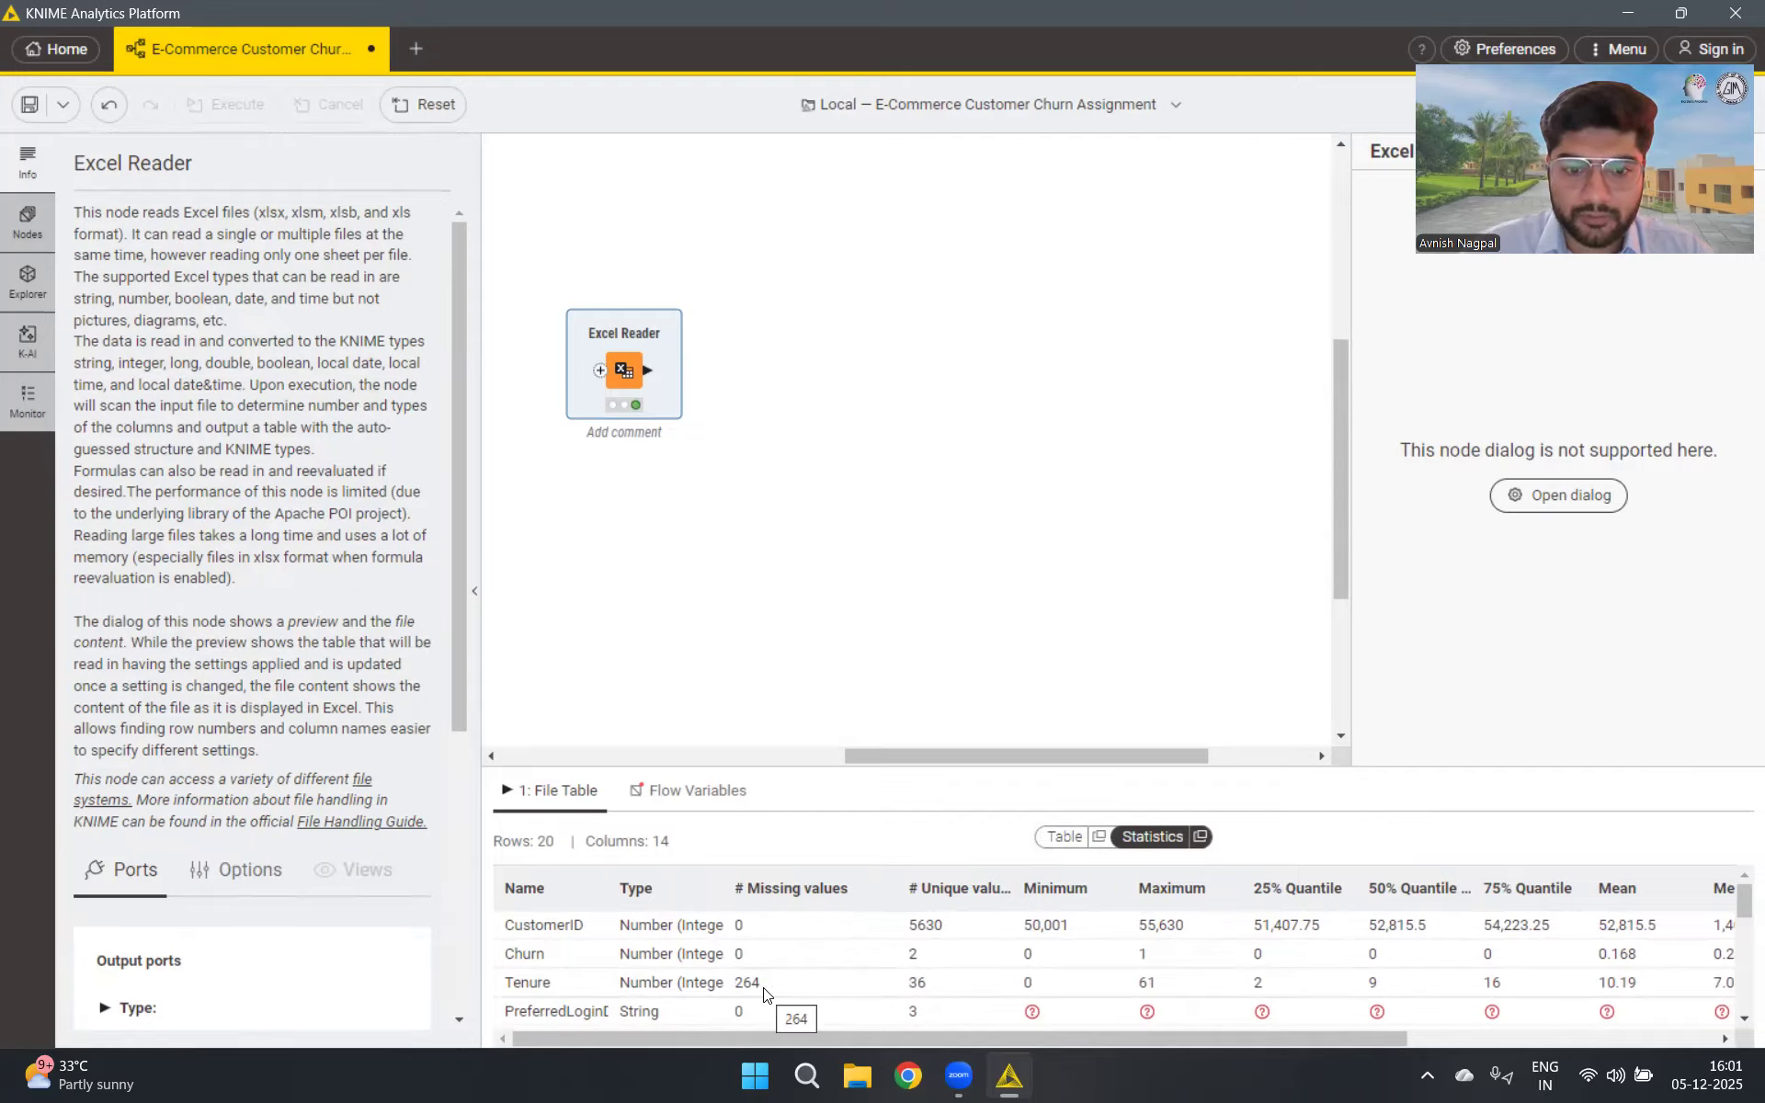
{"action": "scroll", "coordinate": [764, 993], "scroll_direction": "down", "scroll_amount": 3}
{"action": "scroll", "coordinate": [764, 993], "scroll_direction": "up", "scroll_amount": 2}
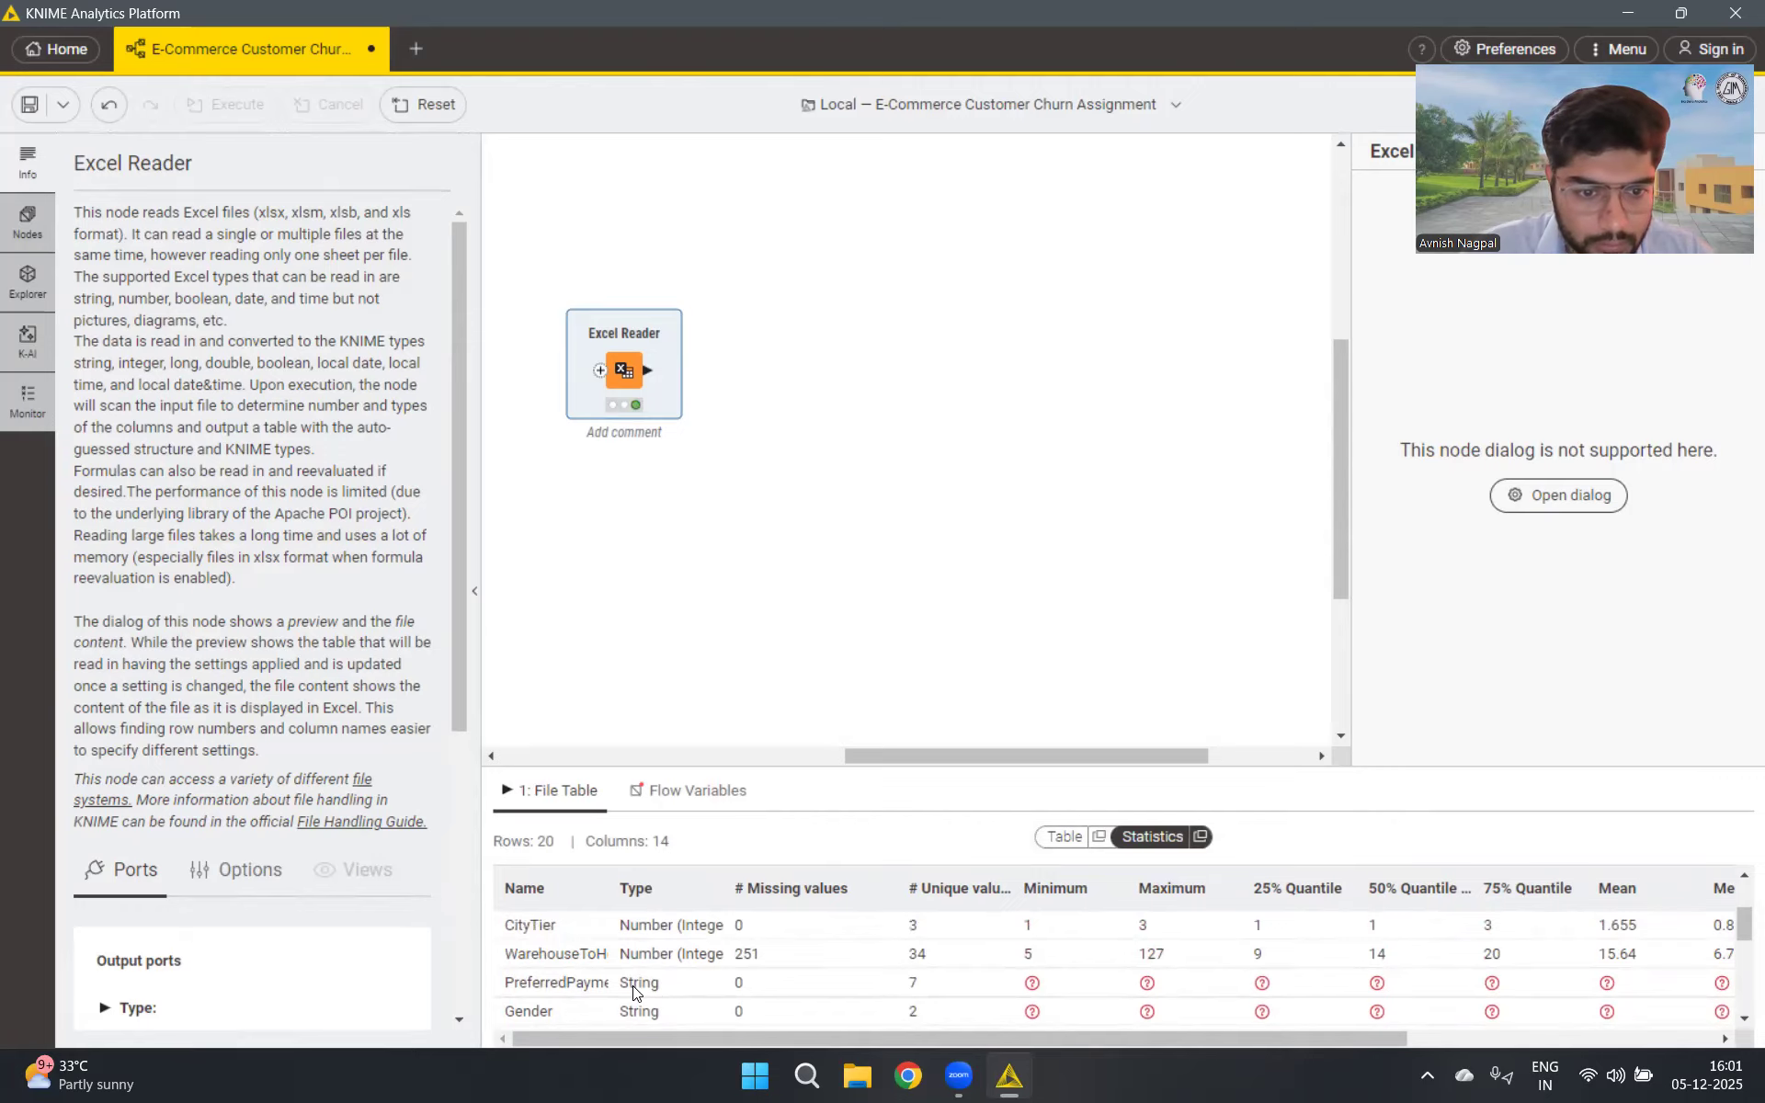
{"action": "left_click_drag", "start_coordinate": [604, 888], "coordinate": [673, 890]}
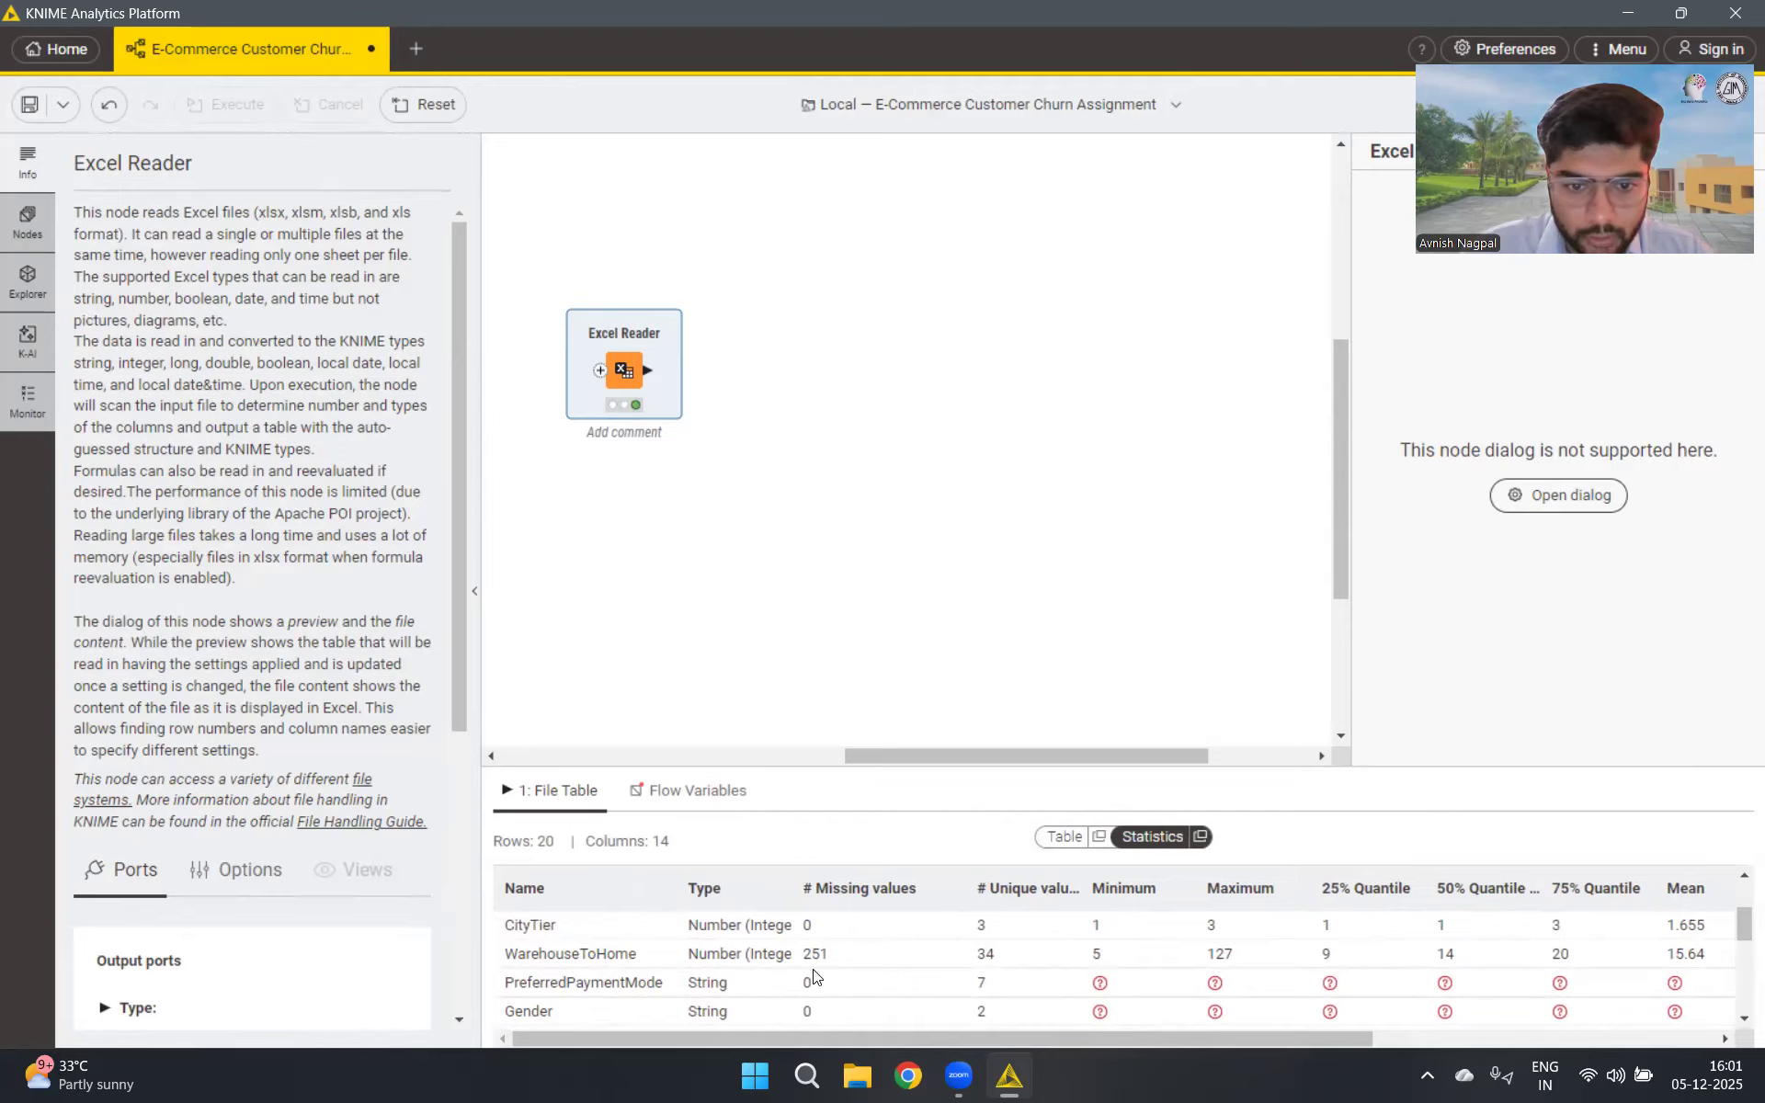
{"action": "scroll", "coordinate": [828, 976], "scroll_direction": "down", "scroll_amount": 5}
{"action": "scroll", "coordinate": [834, 977], "scroll_direction": "down", "scroll_amount": 4}
{"action": "scroll", "coordinate": [837, 978], "scroll_direction": "up", "scroll_amount": 3}
{"action": "scroll", "coordinate": [832, 978], "scroll_direction": "up", "scroll_amount": 8}
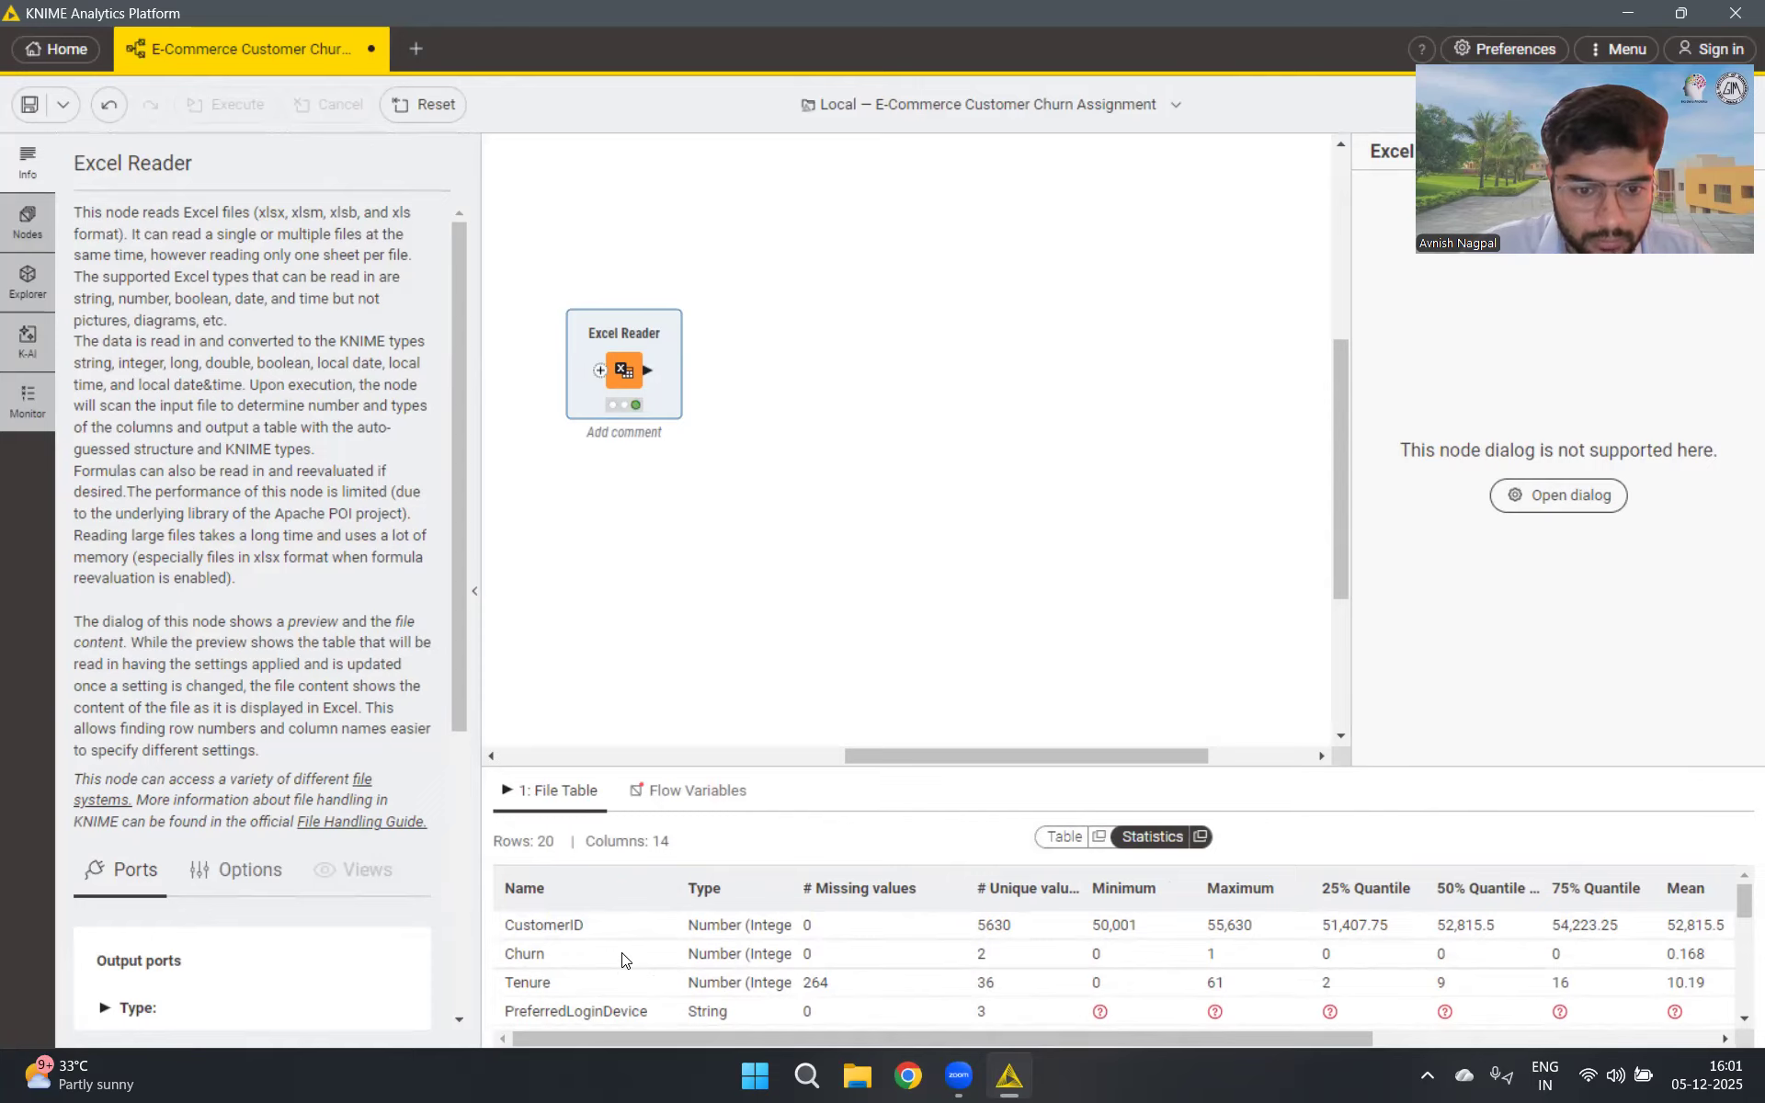
{"action": "scroll", "coordinate": [618, 966], "scroll_direction": "down", "scroll_amount": 3}
{"action": "scroll", "coordinate": [623, 960], "scroll_direction": "up", "scroll_amount": 3}
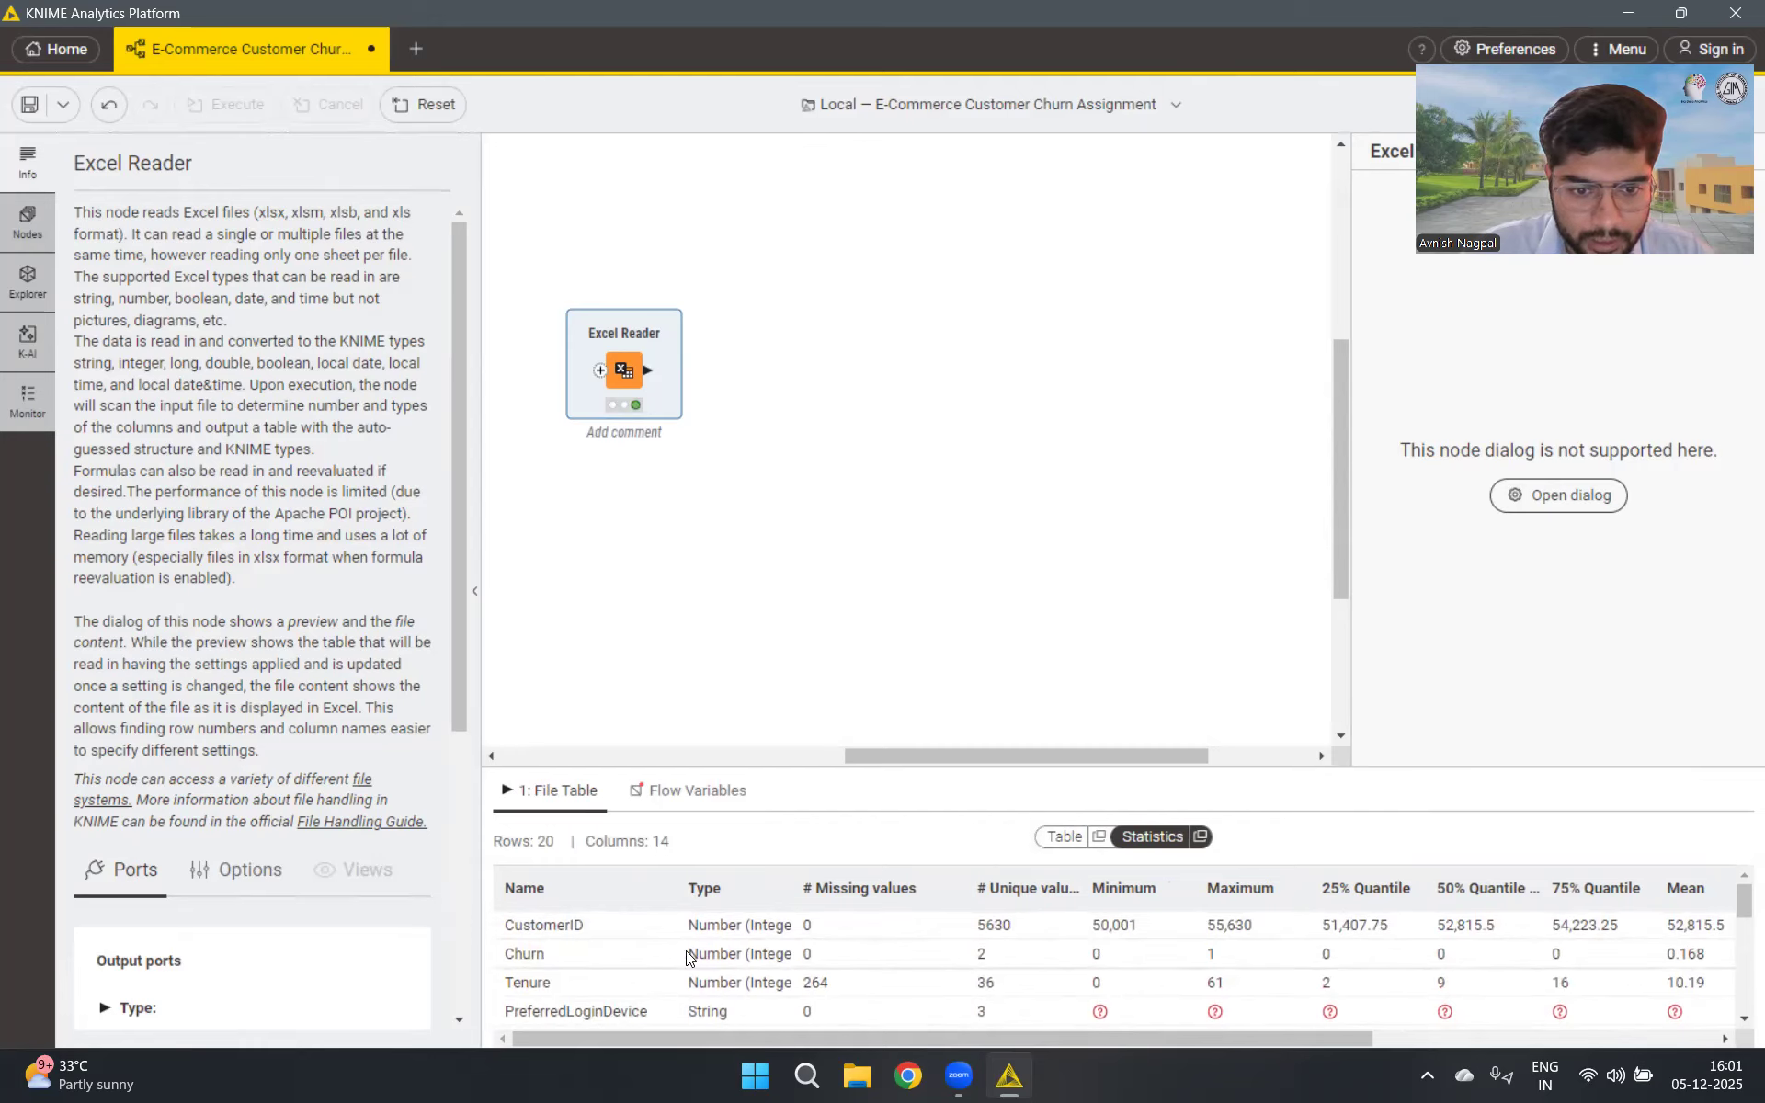
Examine the data types of the Churn and CityTier fields in the statistics
{"action": "left_click", "coordinate": [750, 956]}
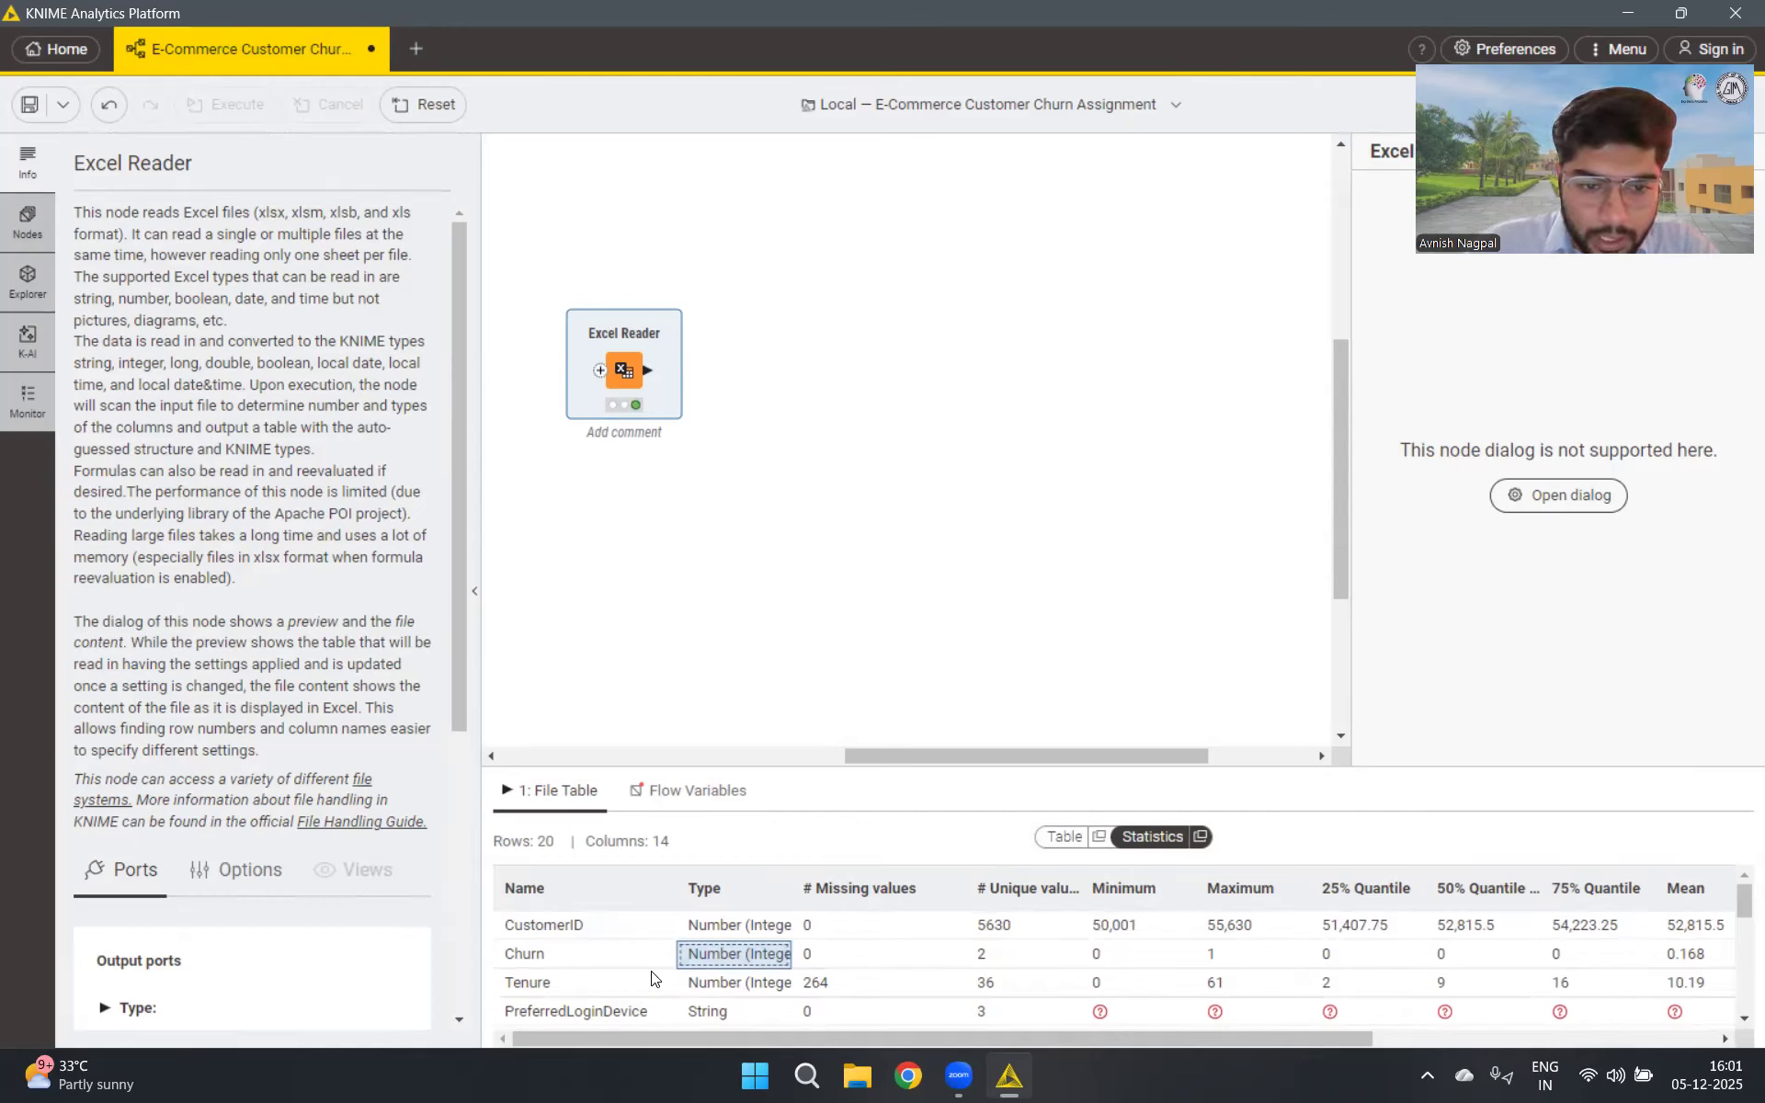
{"action": "left_click", "coordinate": [579, 954]}
{"action": "left_click", "coordinate": [566, 901]}
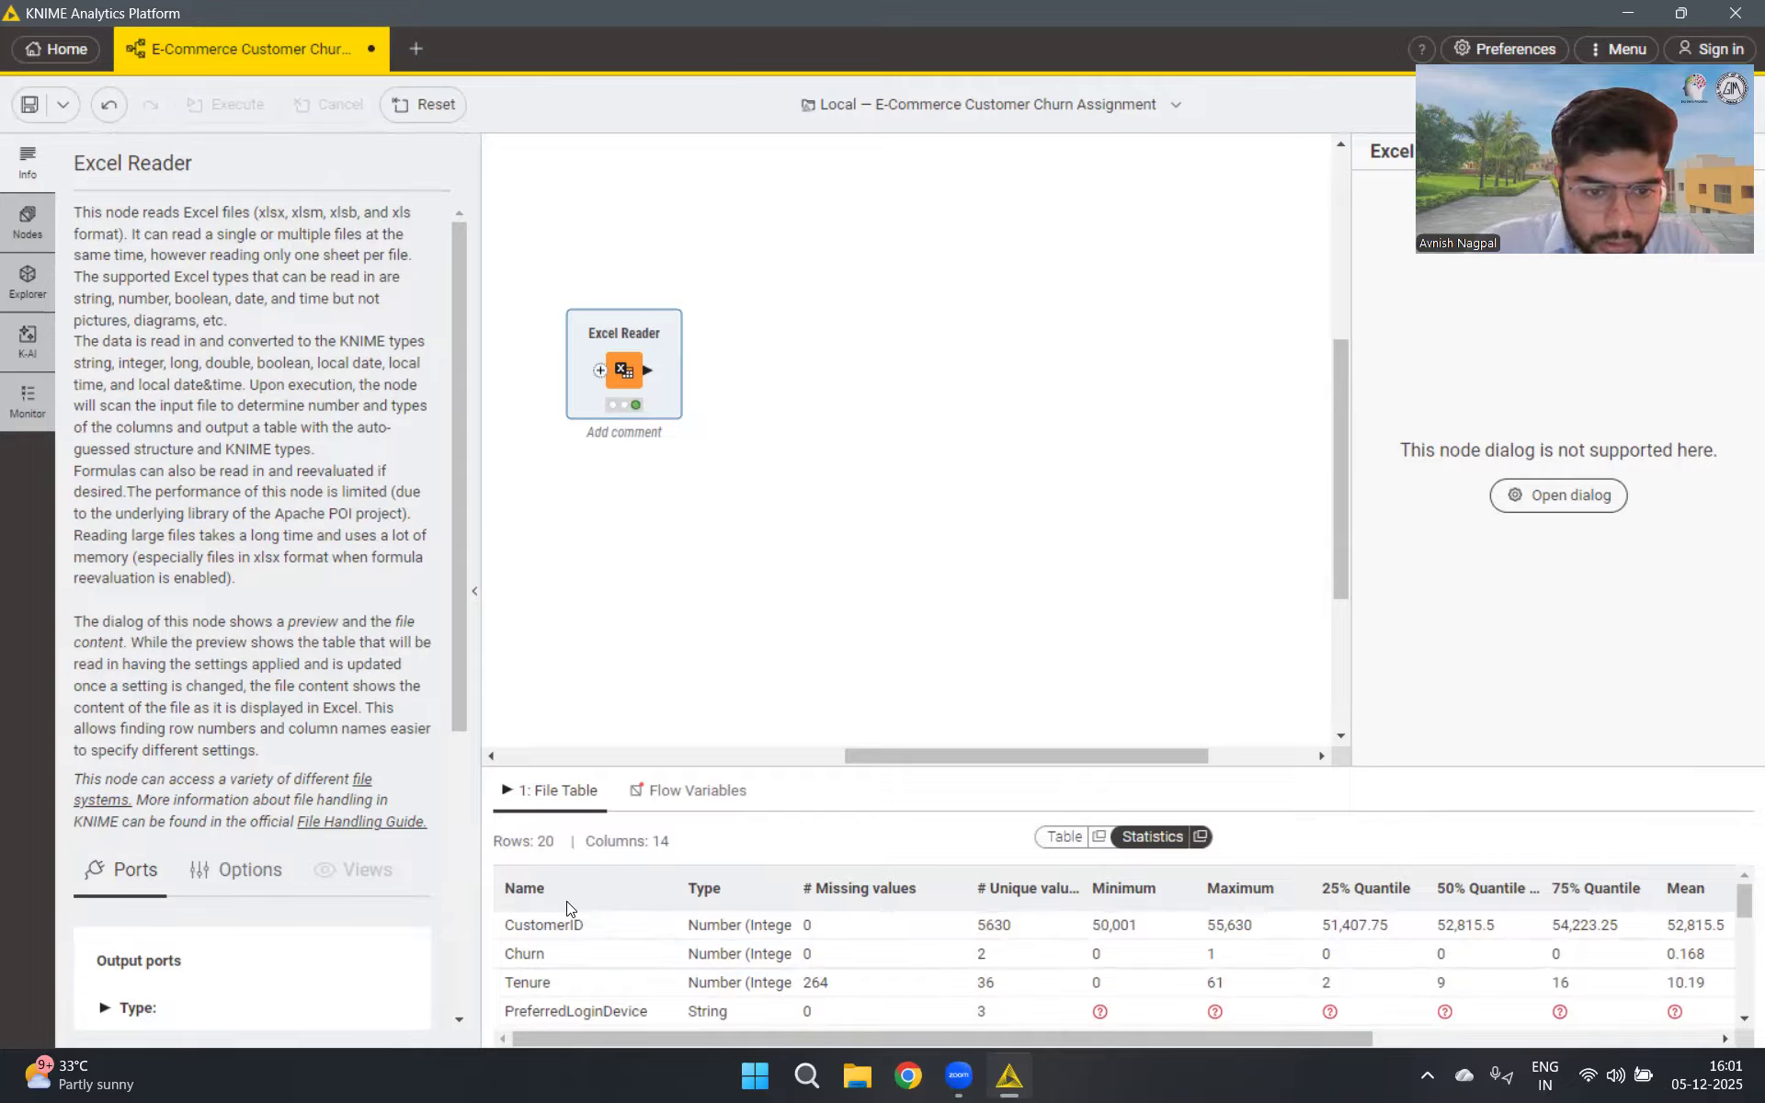
{"action": "left_click", "coordinate": [565, 959]}
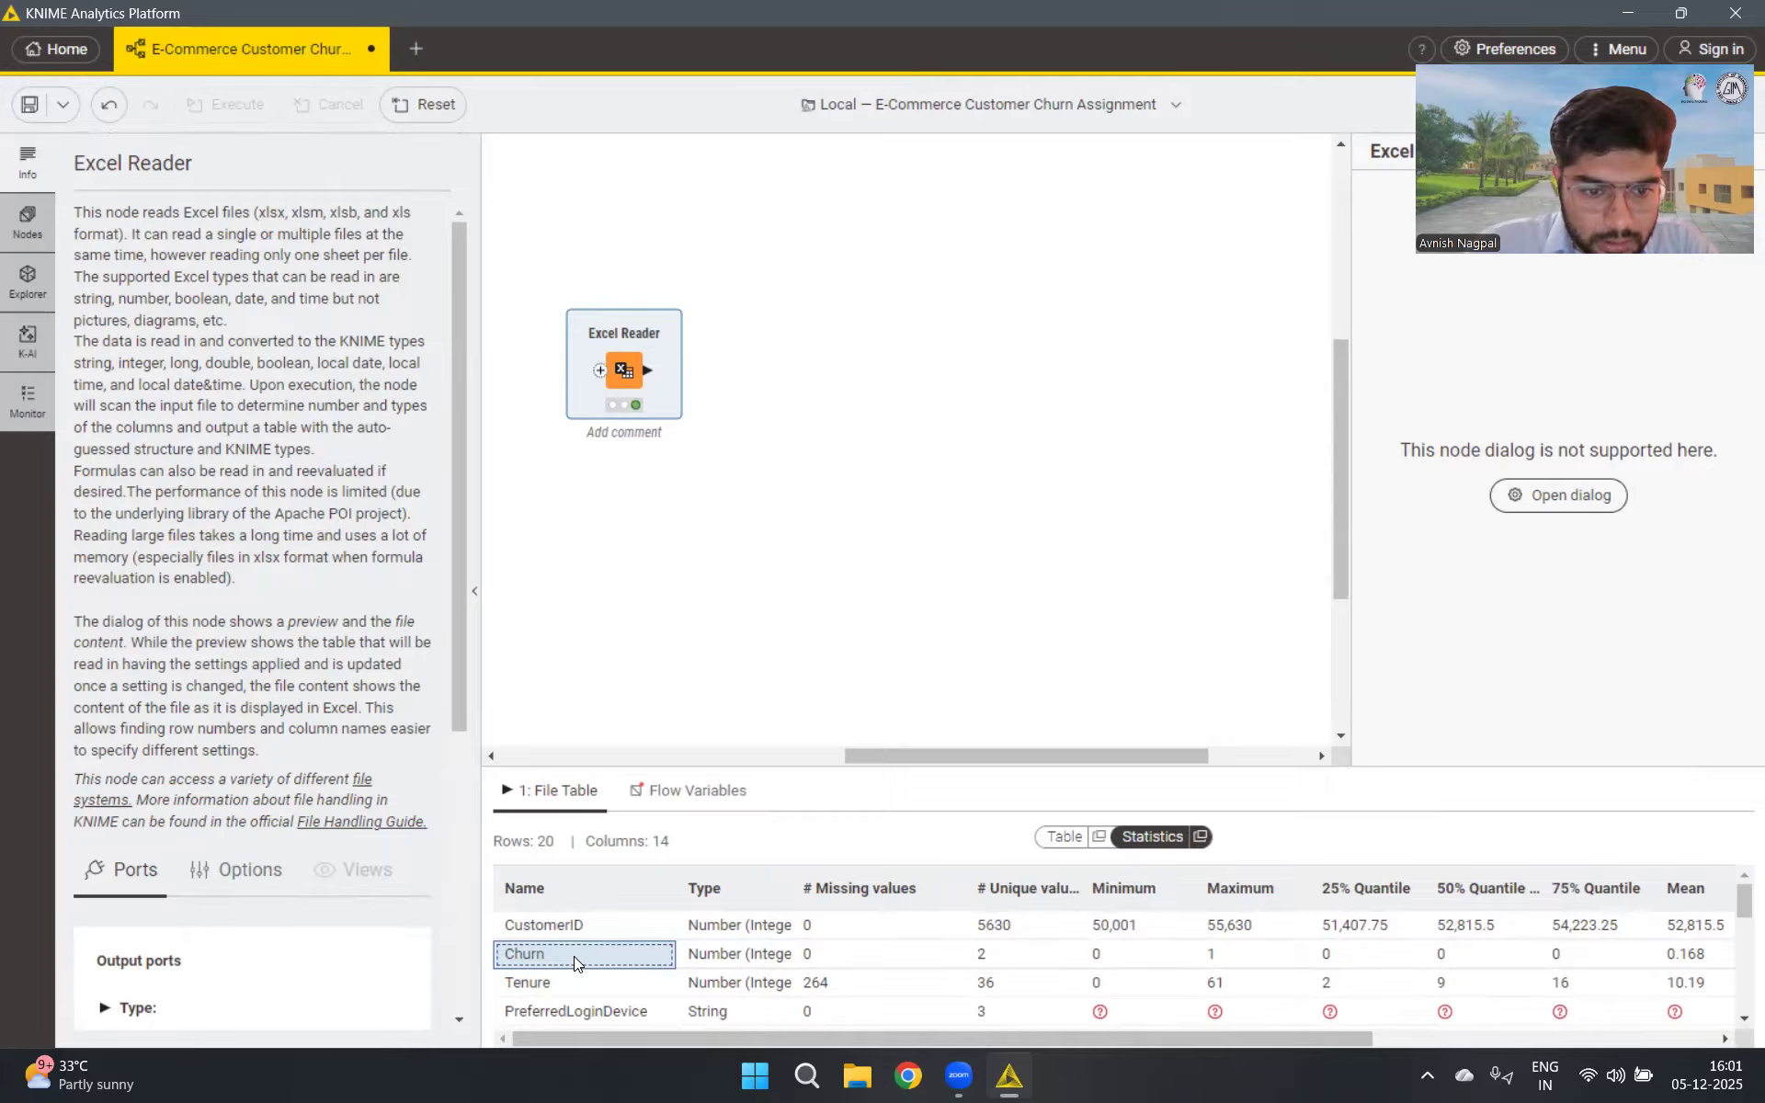
{"action": "scroll", "coordinate": [574, 959], "scroll_direction": "down", "scroll_amount": 2}
{"action": "scroll", "coordinate": [589, 956], "scroll_direction": "down", "scroll_amount": 2}
{"action": "scroll", "coordinate": [587, 949], "scroll_direction": "up", "scroll_amount": 4}
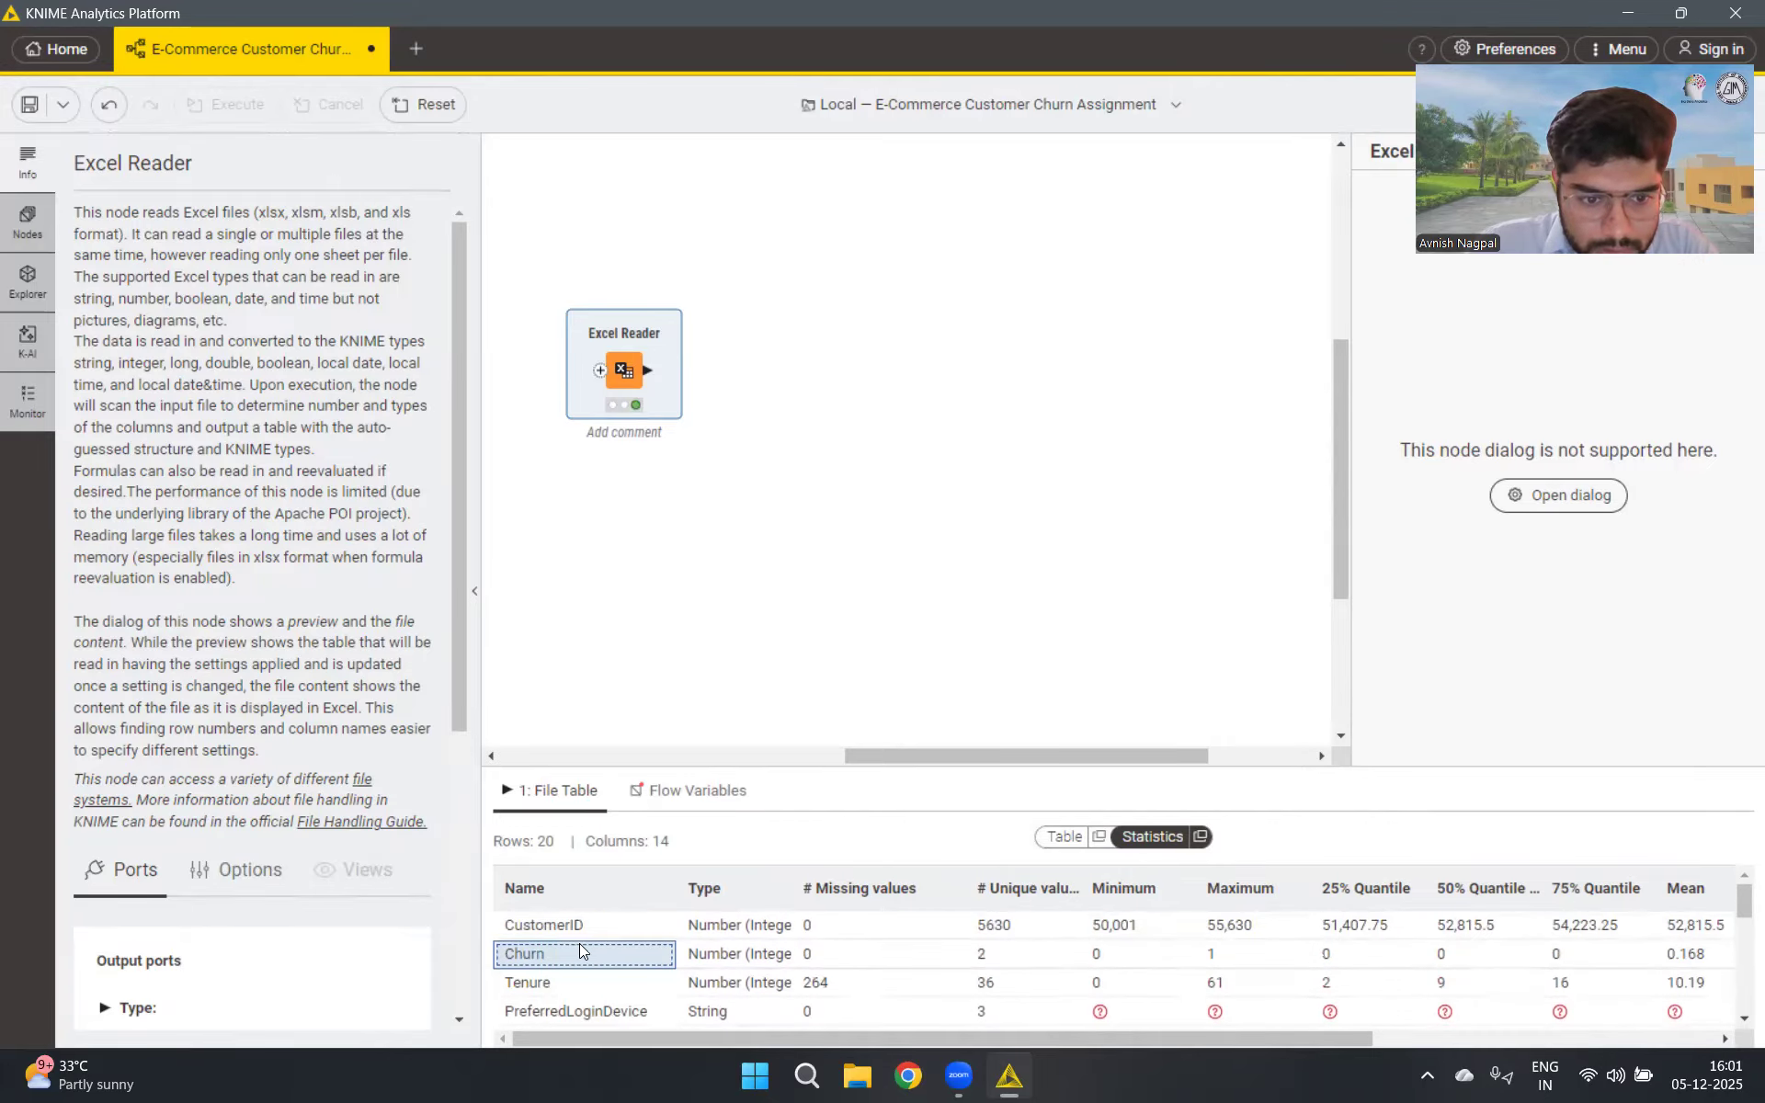
{"action": "scroll", "coordinate": [582, 949], "scroll_direction": "down", "scroll_amount": 2}
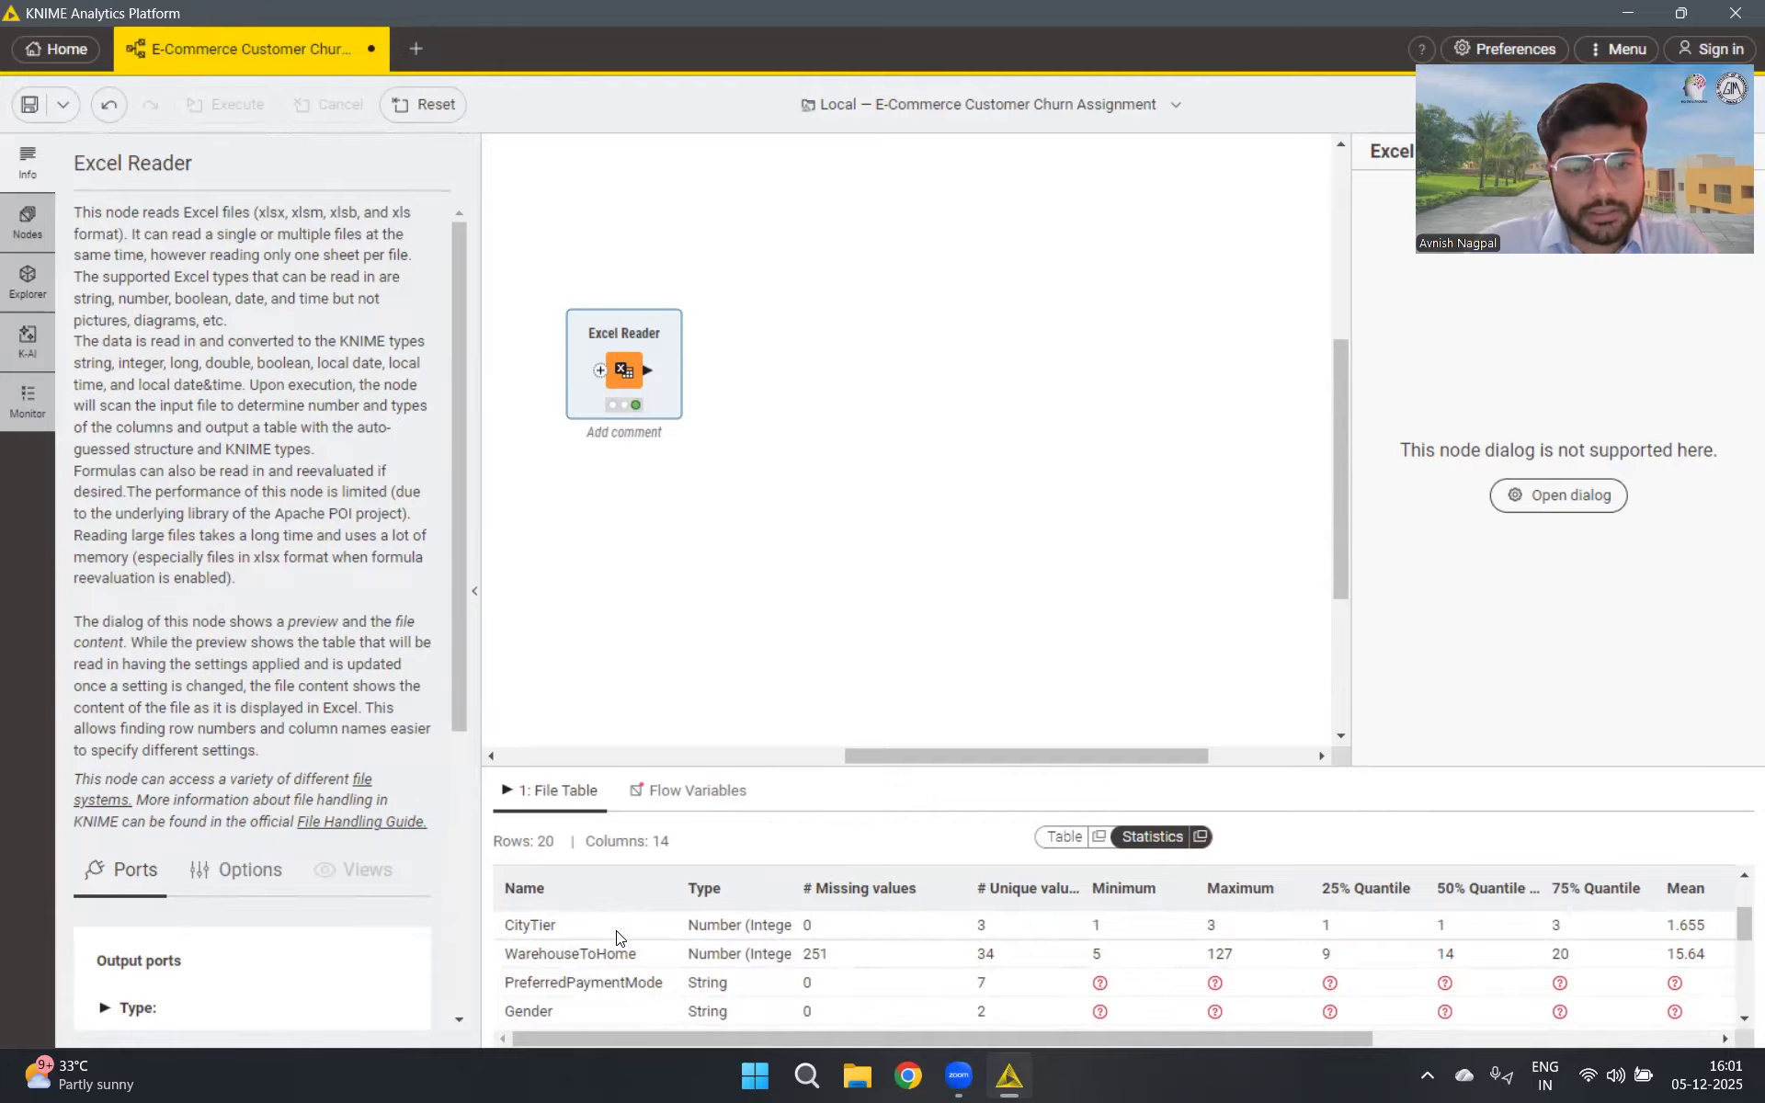
{"action": "scroll", "coordinate": [614, 935], "scroll_direction": "up", "scroll_amount": 2}
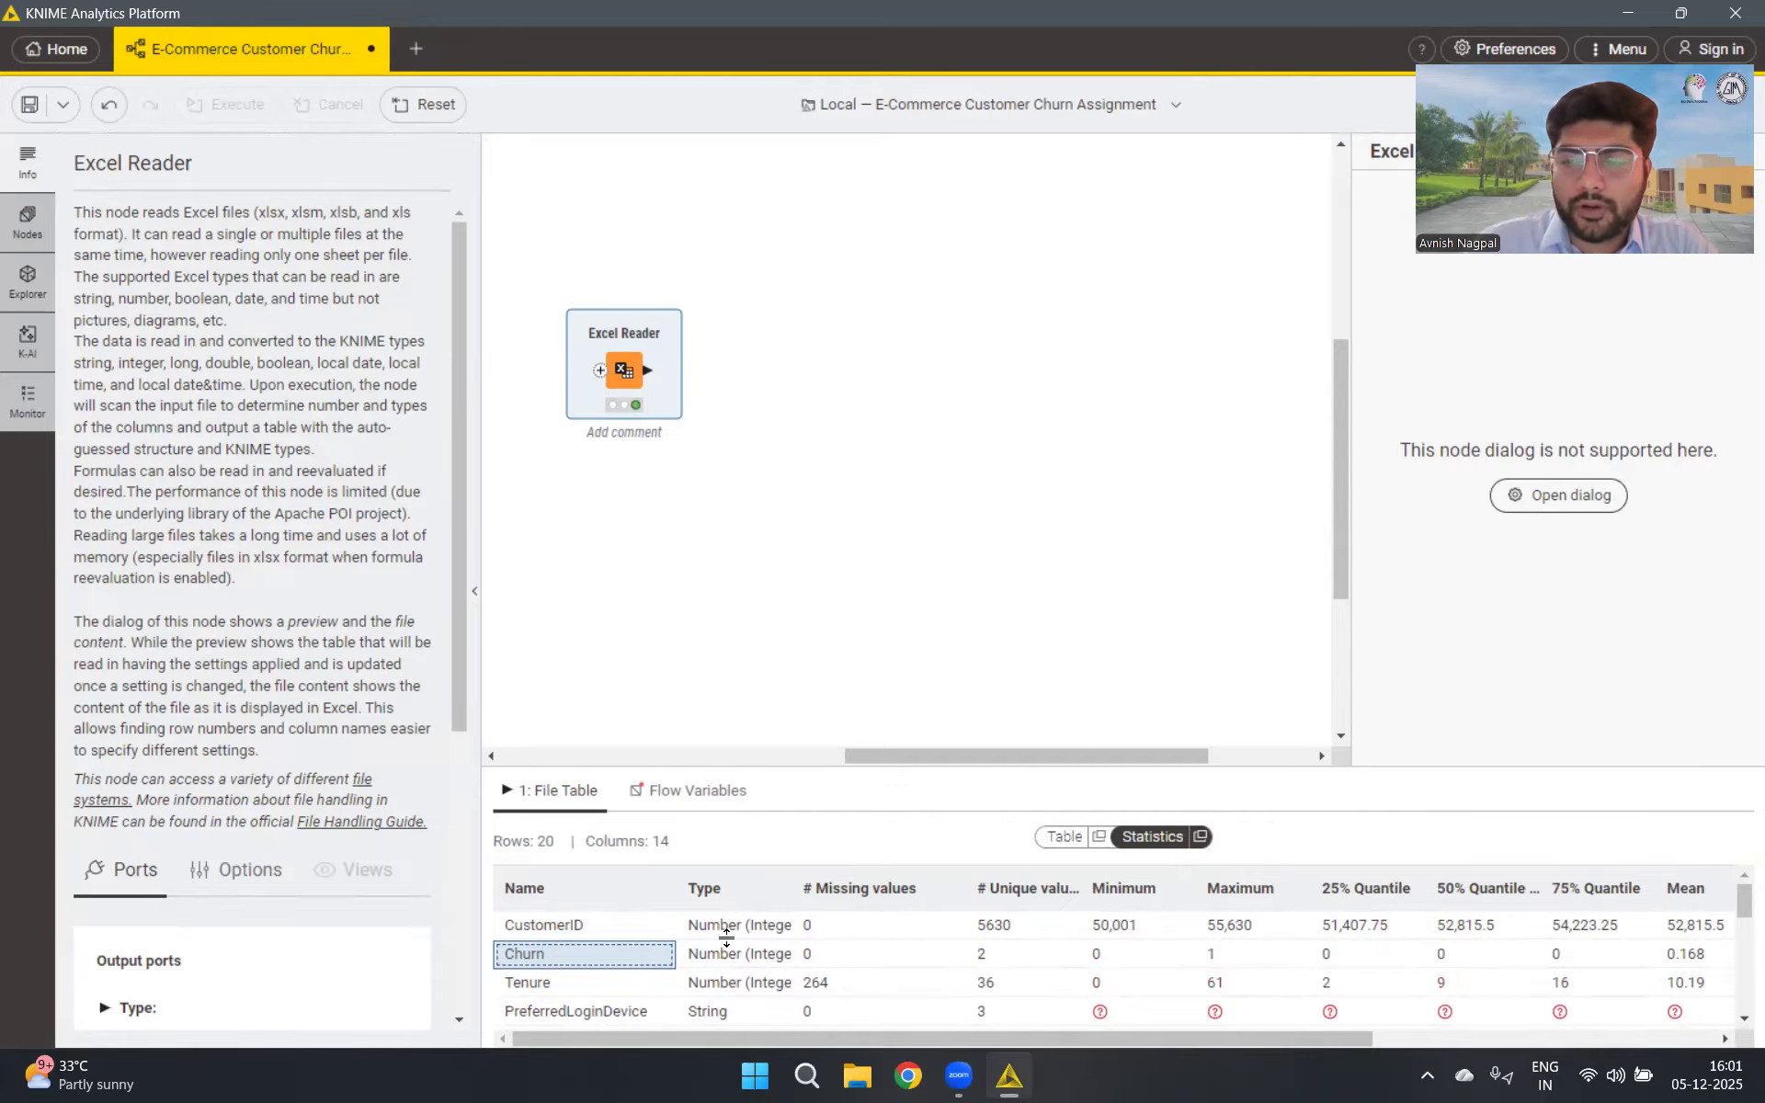
Change the type of the Churn and CityTier columns to String in the Excel Reader's transformation settings
{"action": "left_click", "coordinate": [1567, 515]}
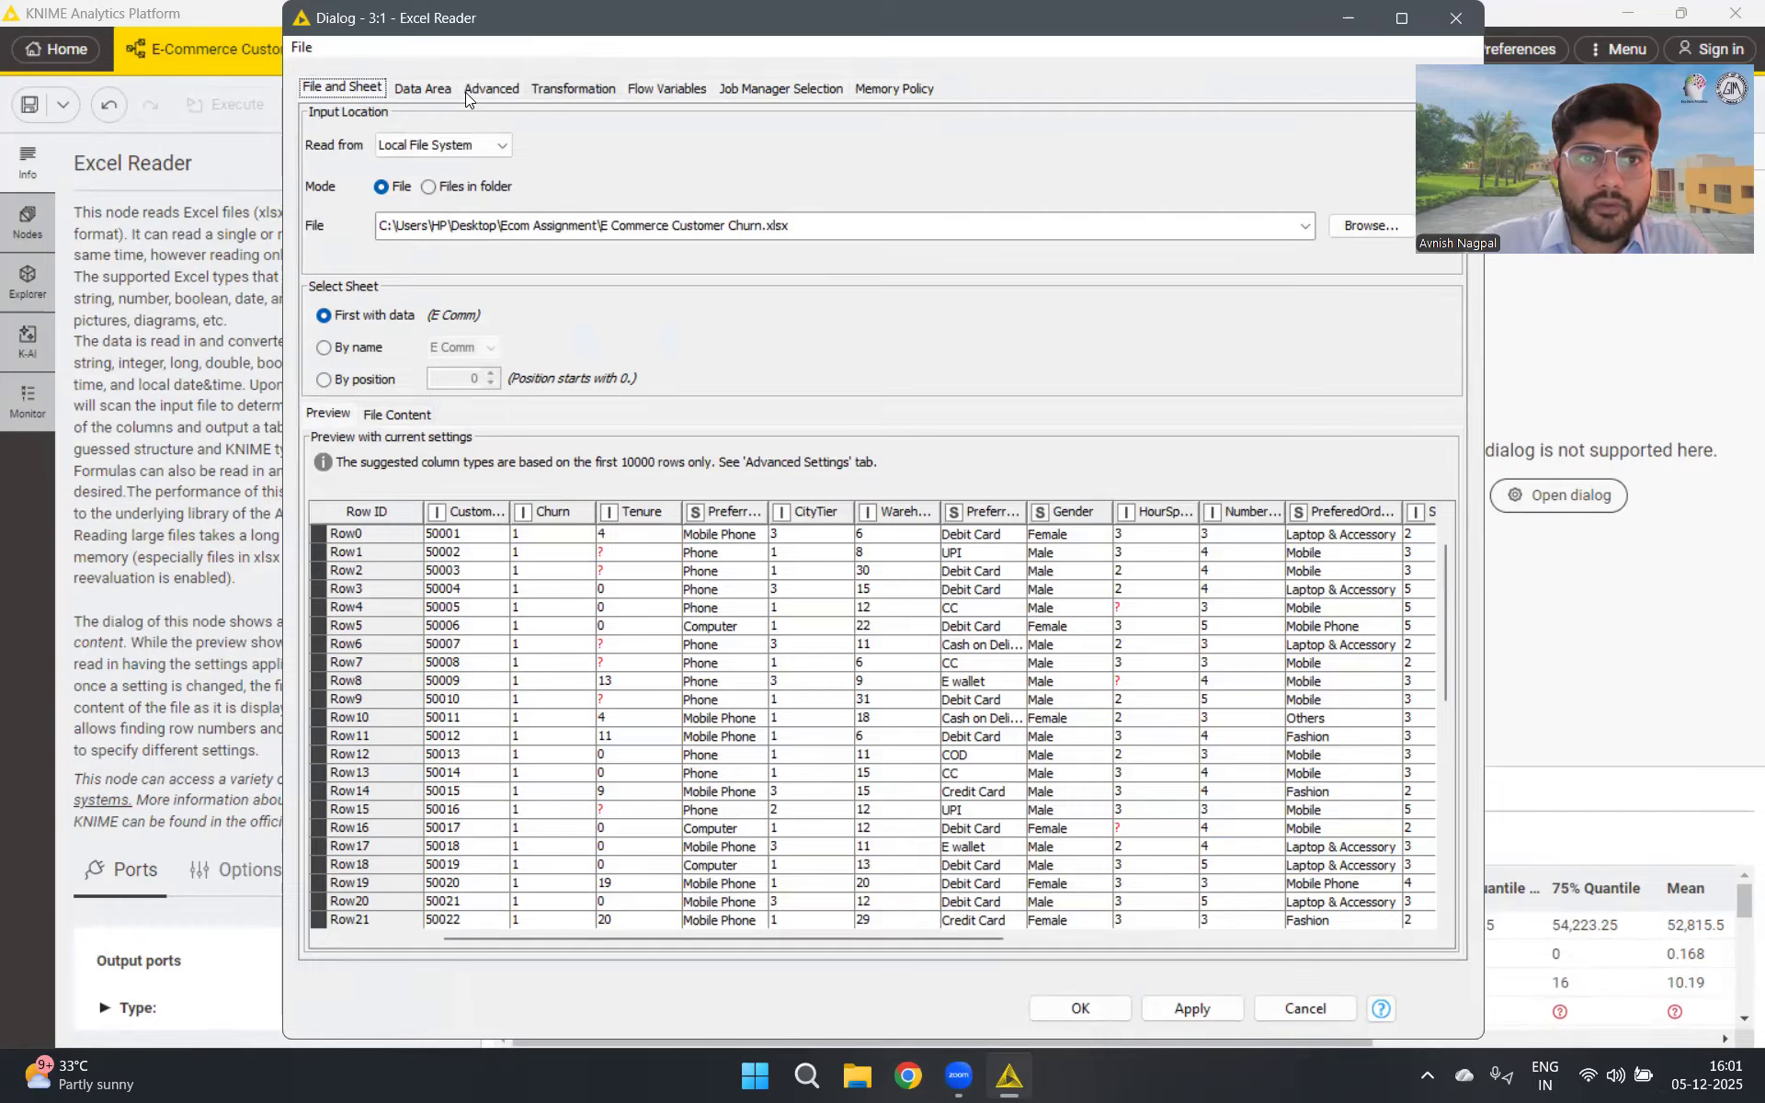
{"action": "left_click", "coordinate": [579, 89]}
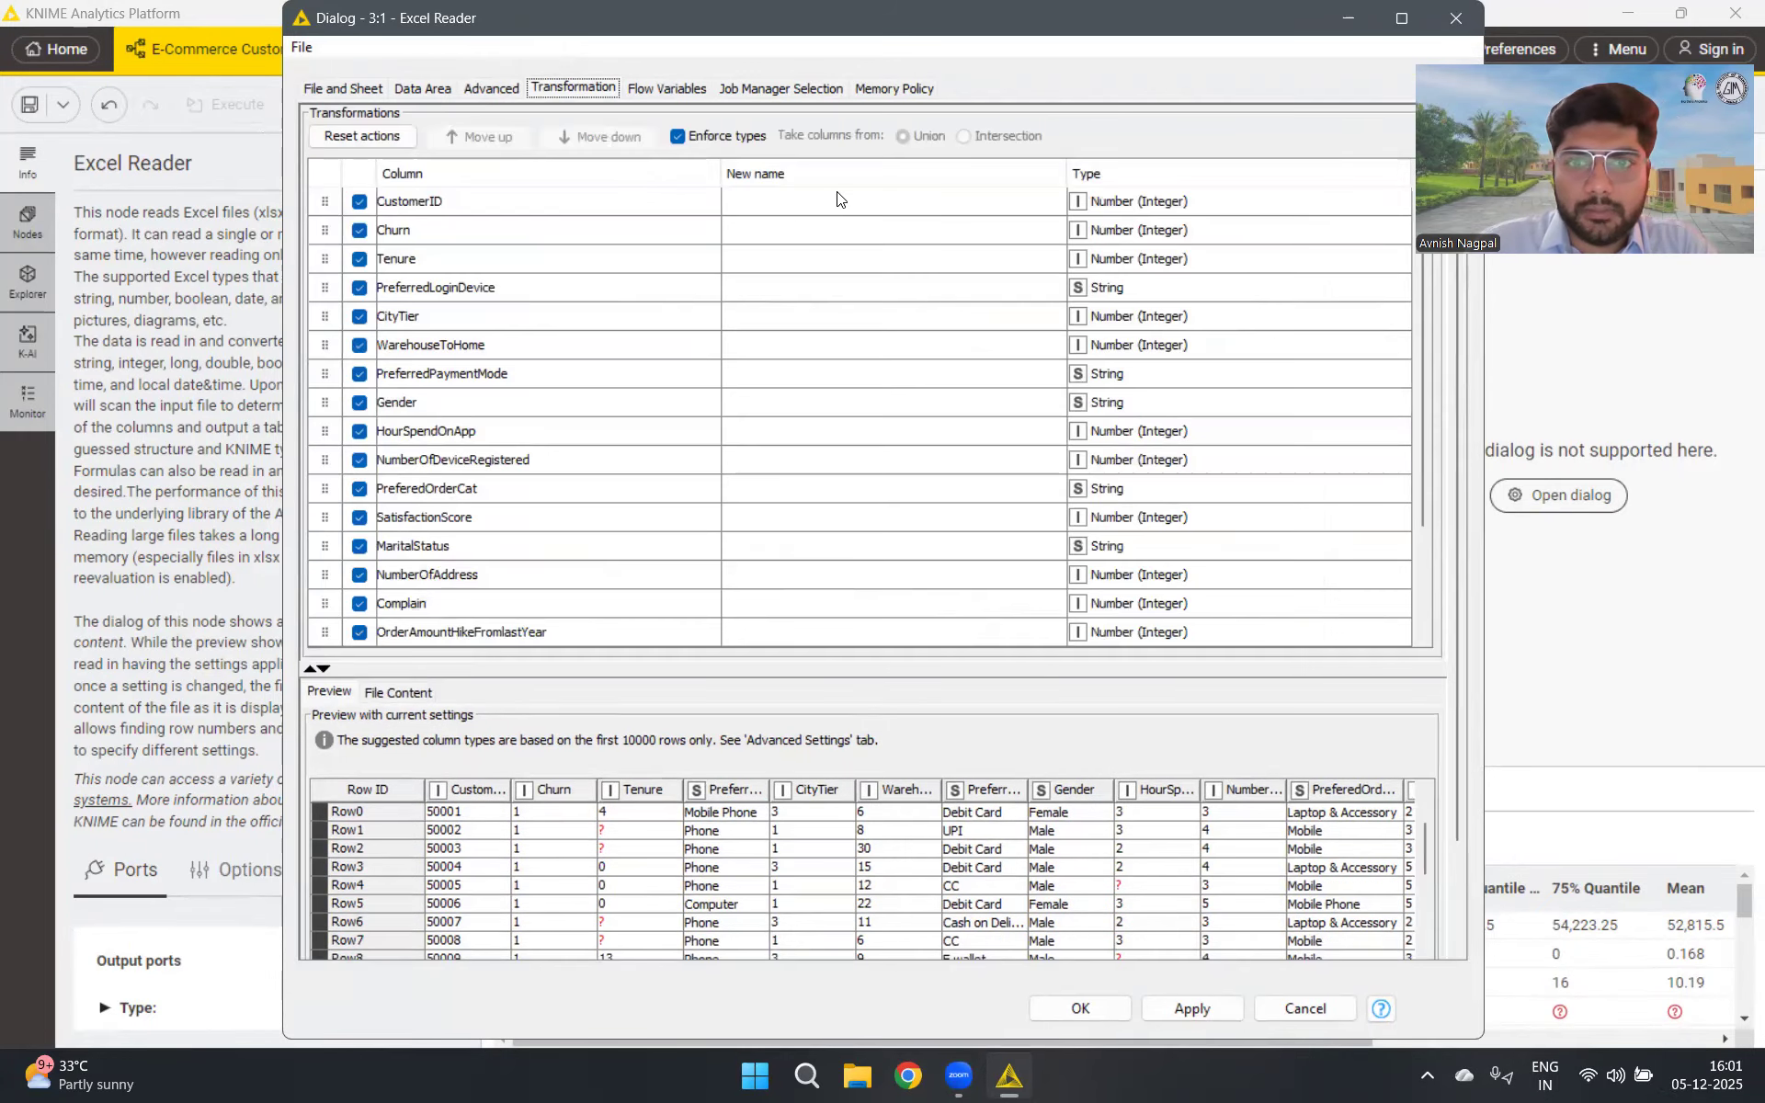
{"action": "left_click", "coordinate": [1103, 230]}
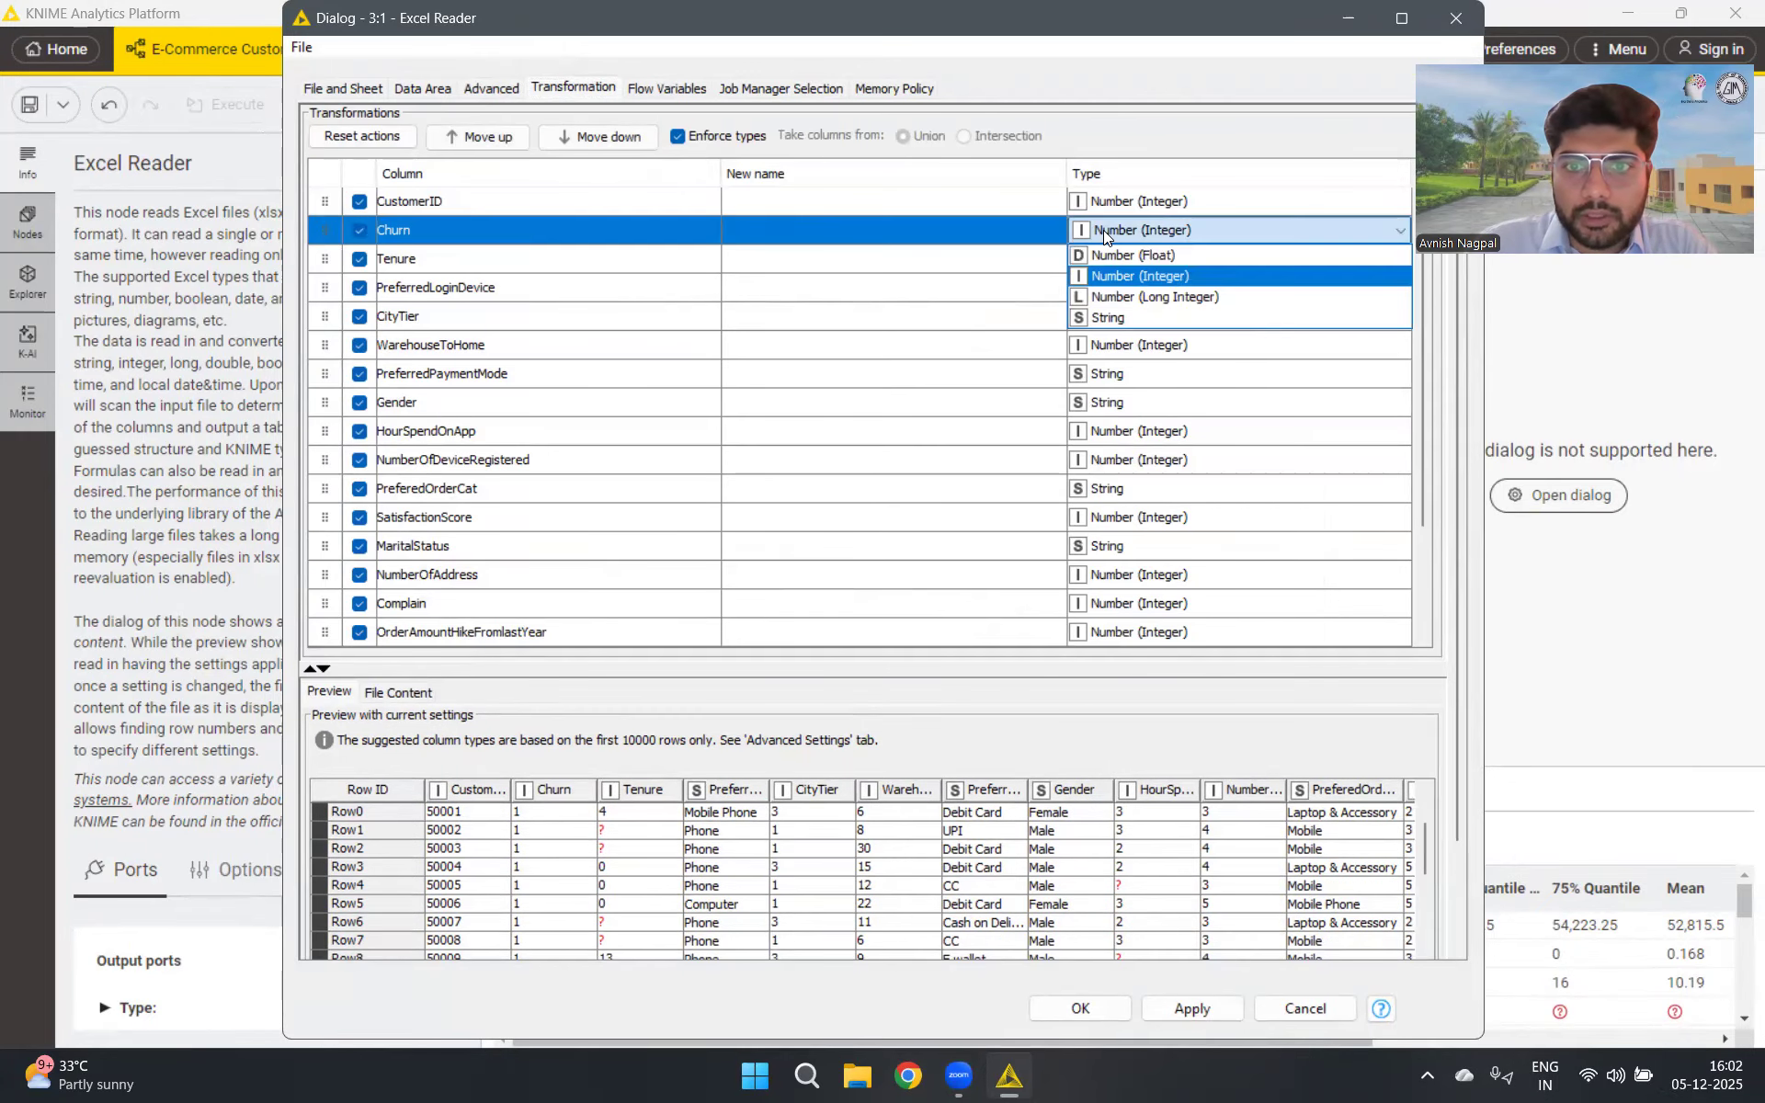
{"action": "left_click", "coordinate": [1135, 317]}
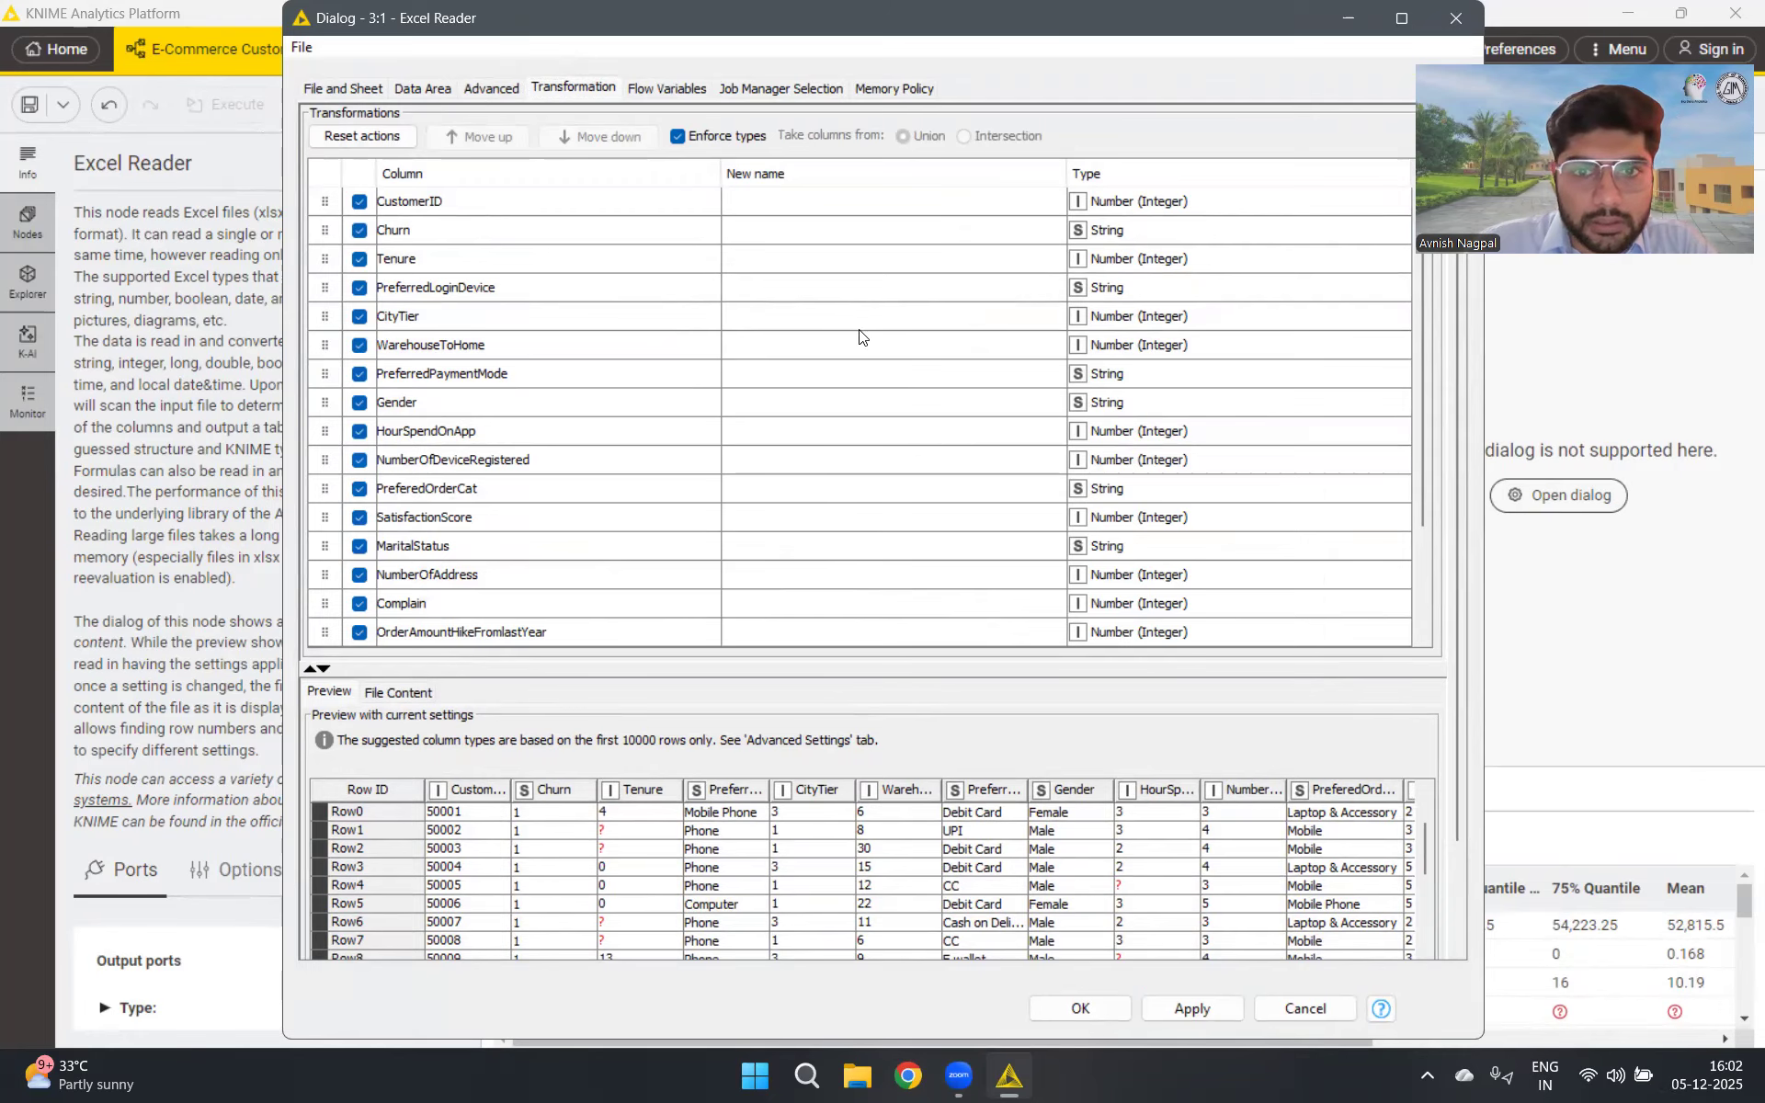
{"action": "left_click", "coordinate": [1107, 324]}
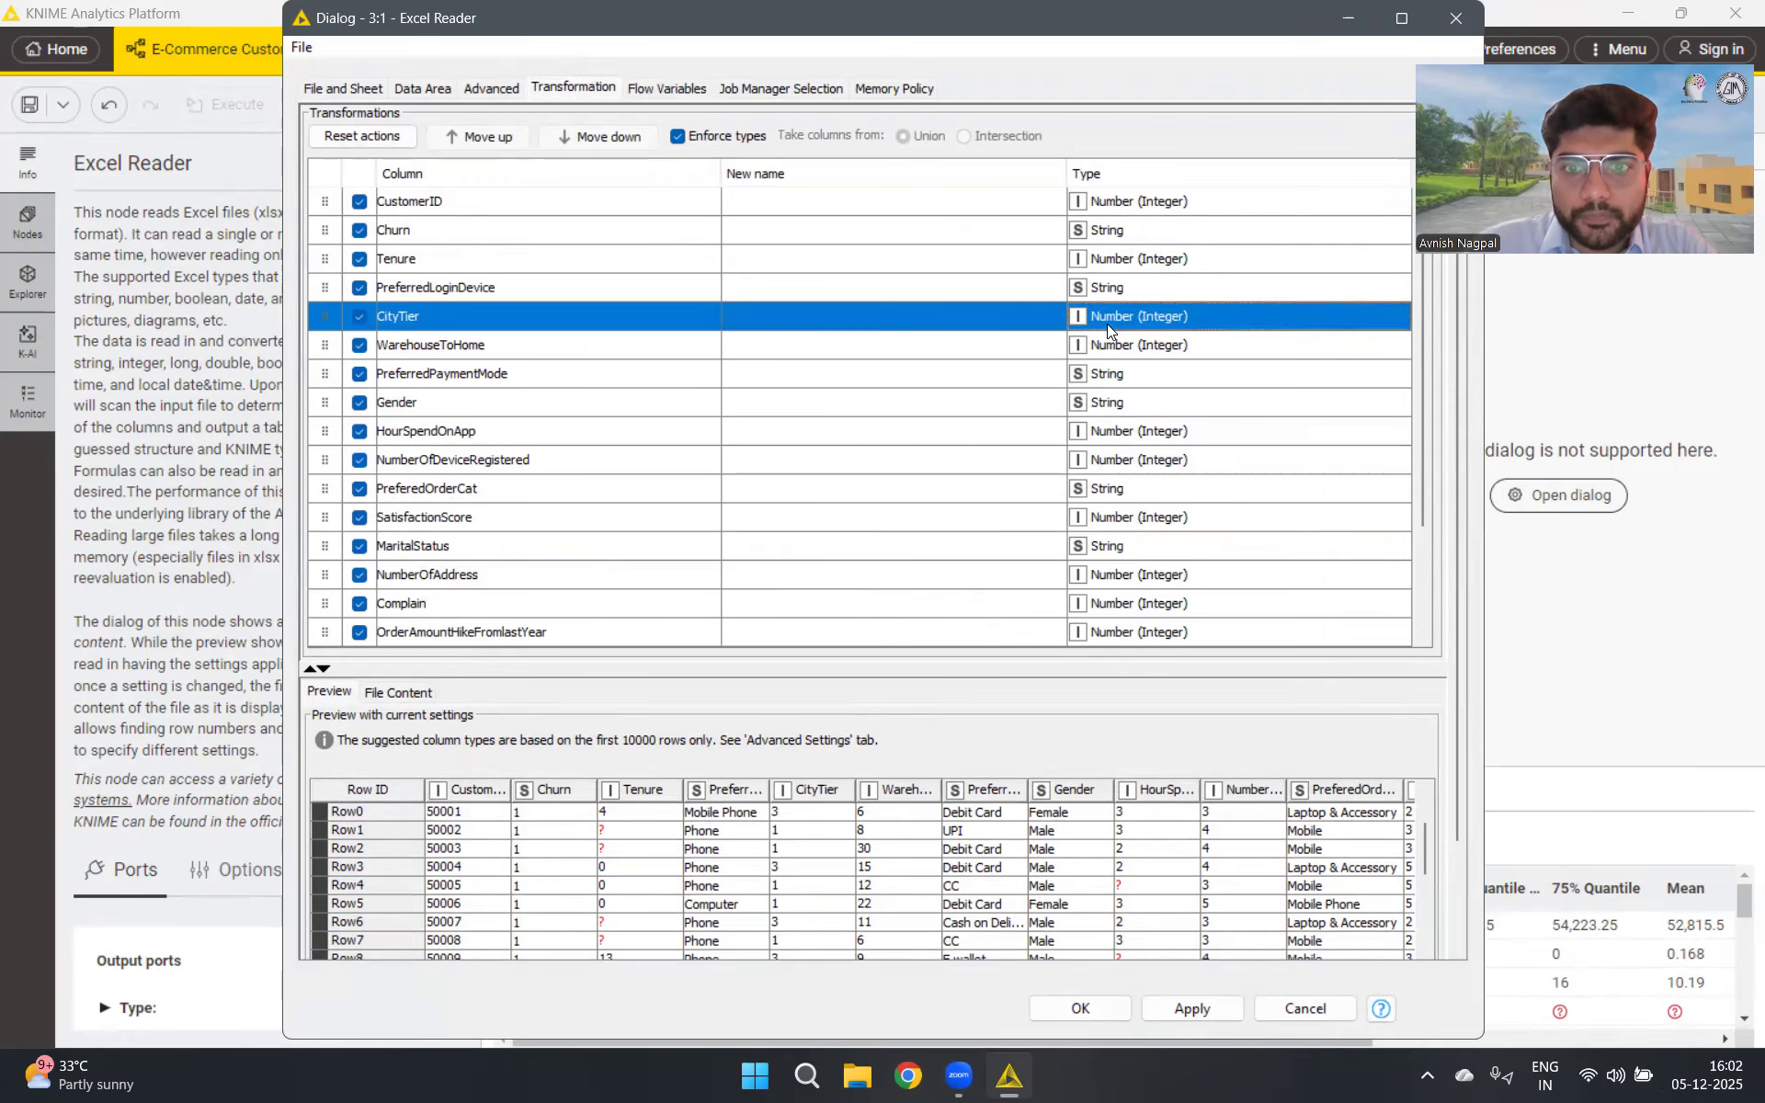
{"action": "left_click", "coordinate": [1107, 323]}
{"action": "left_click", "coordinate": [1145, 401]}
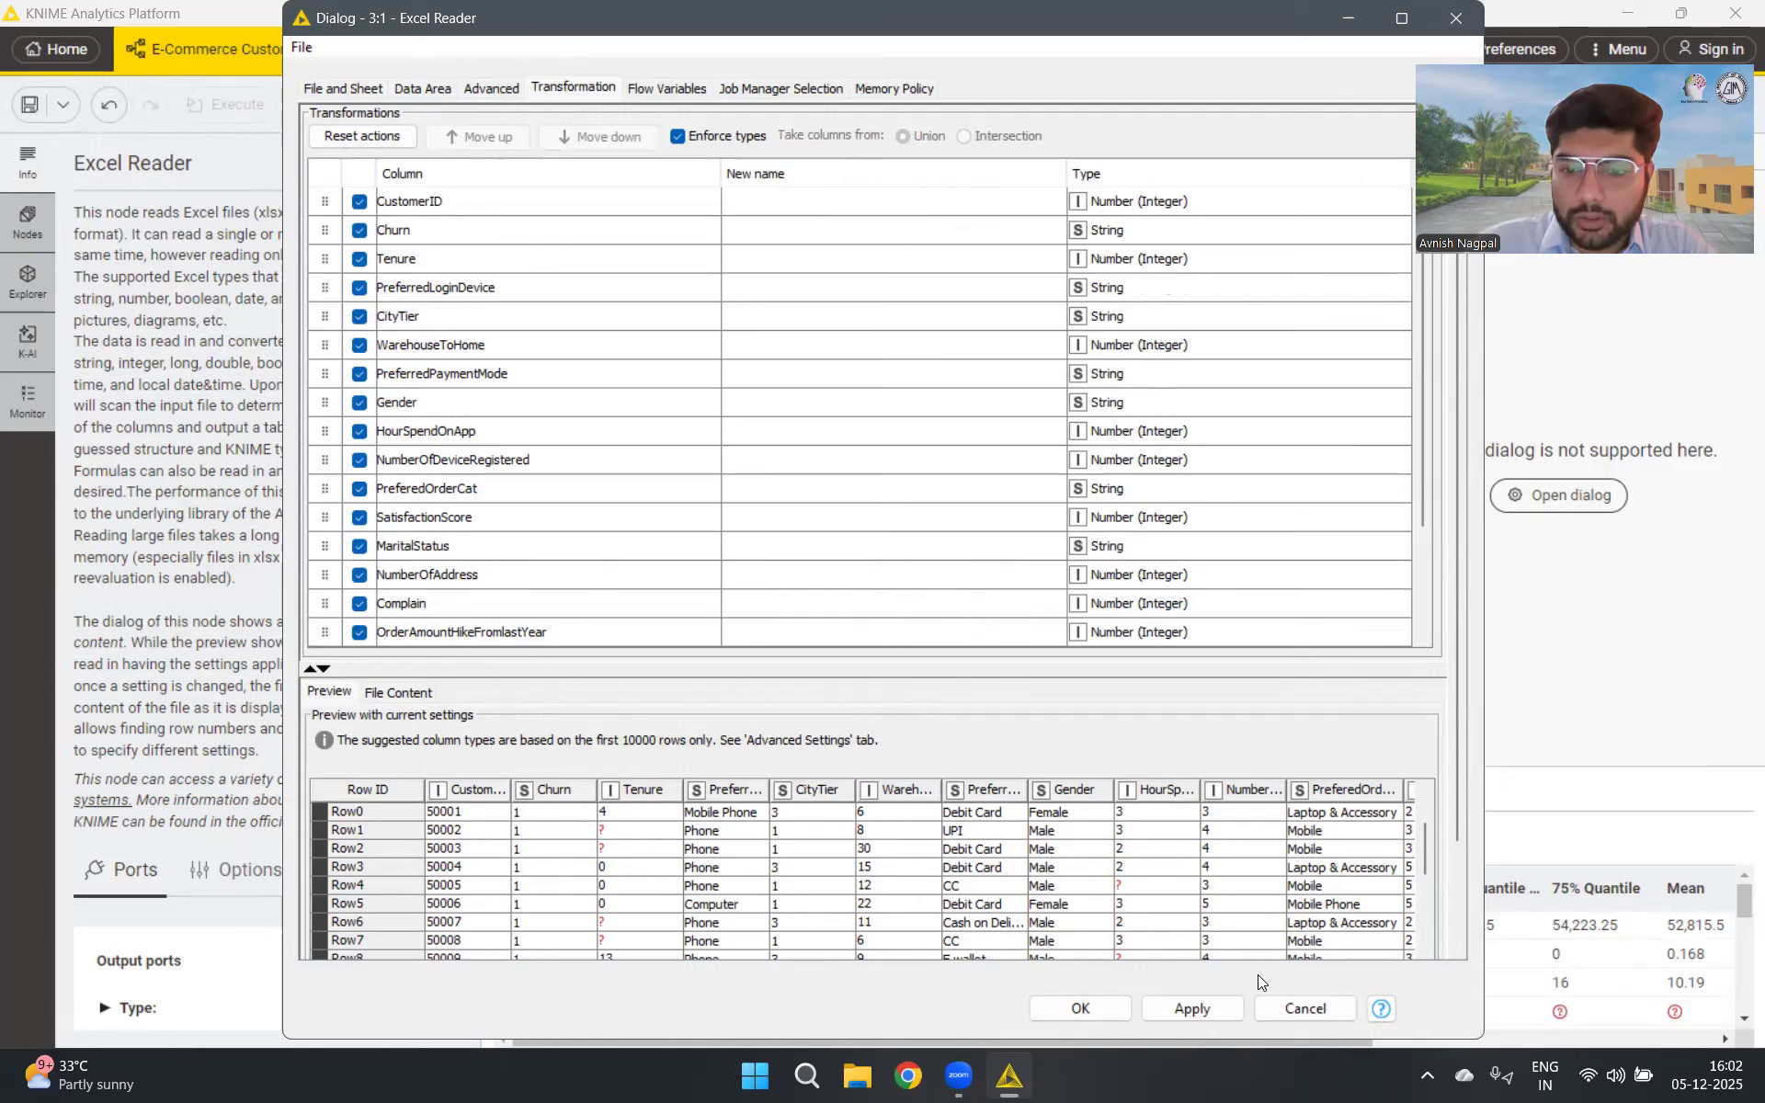
Apply the changed column types with a node reset and execute the Excel Reader again
{"action": "left_click", "coordinate": [1213, 1013]}
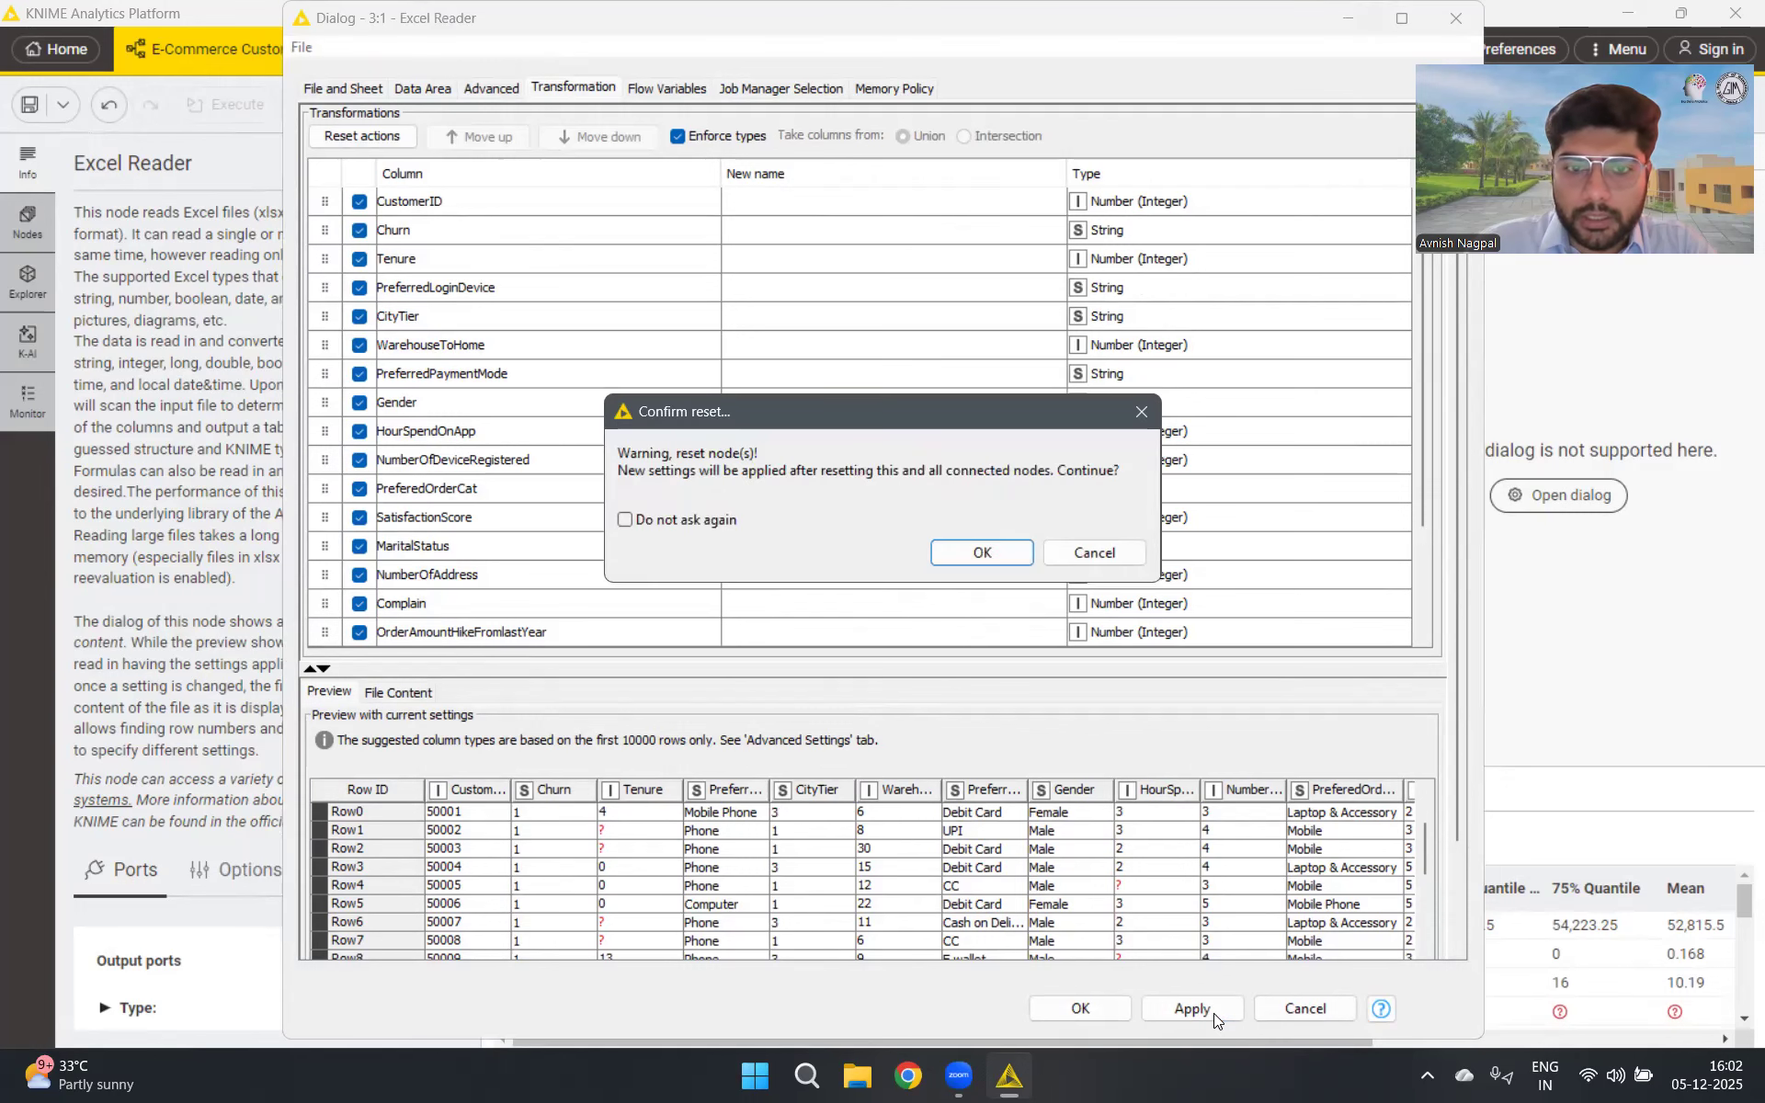
{"action": "left_click", "coordinate": [986, 549]}
{"action": "left_click", "coordinate": [1116, 1015]}
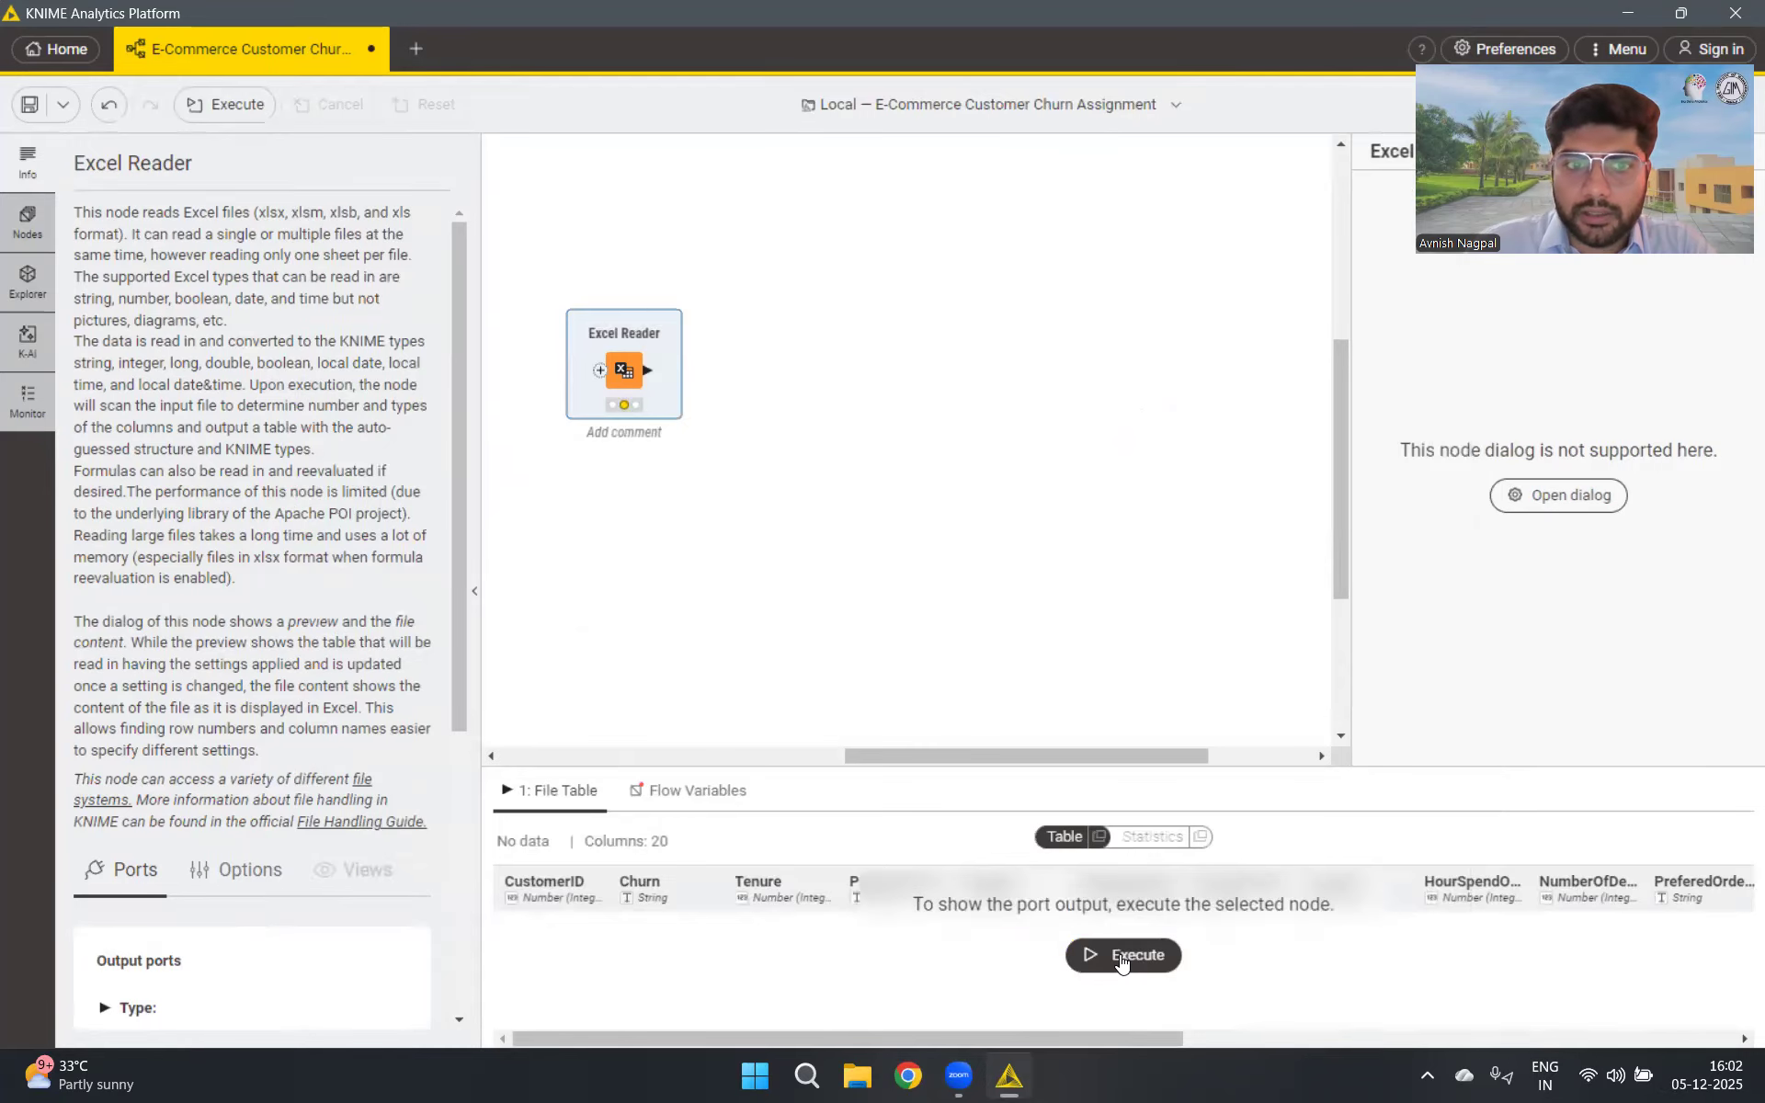
{"action": "left_click", "coordinate": [1121, 957]}
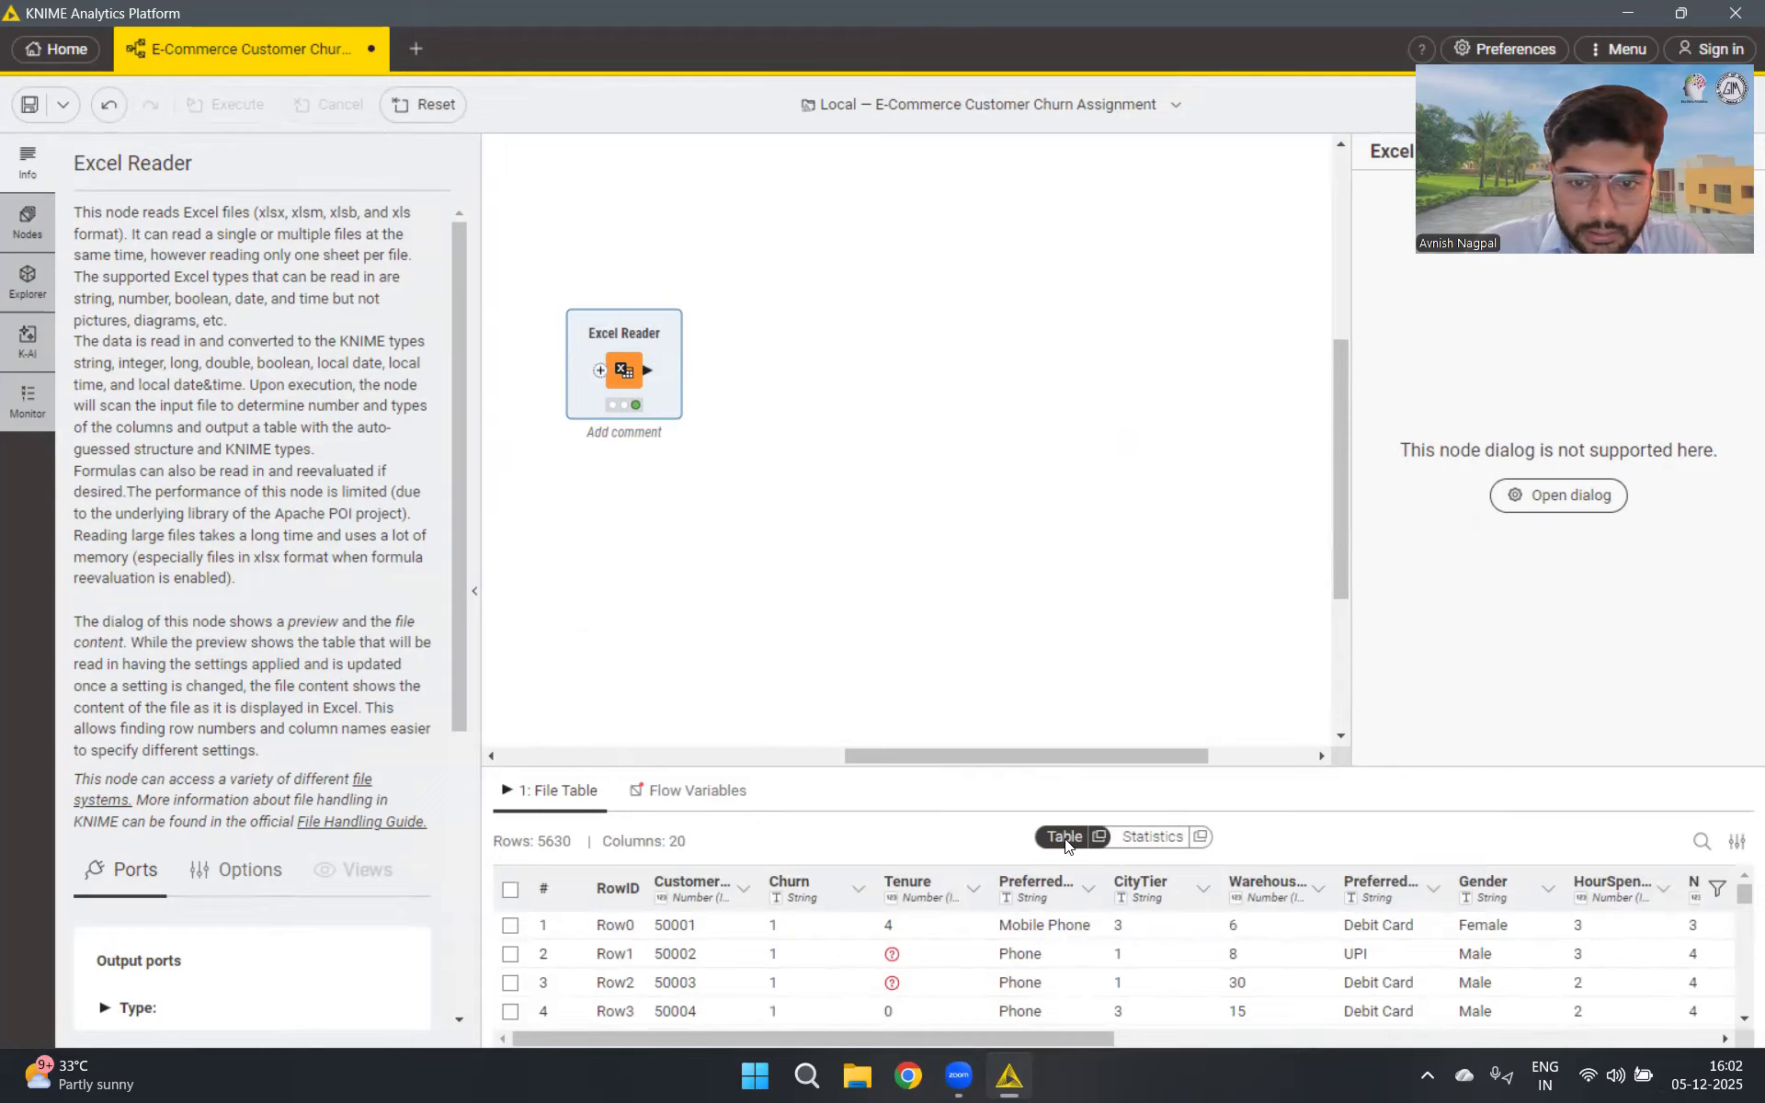
Check the types of Churn and CityTier in the statistics of the re-executed Excel Reader
{"action": "left_click", "coordinate": [1120, 845]}
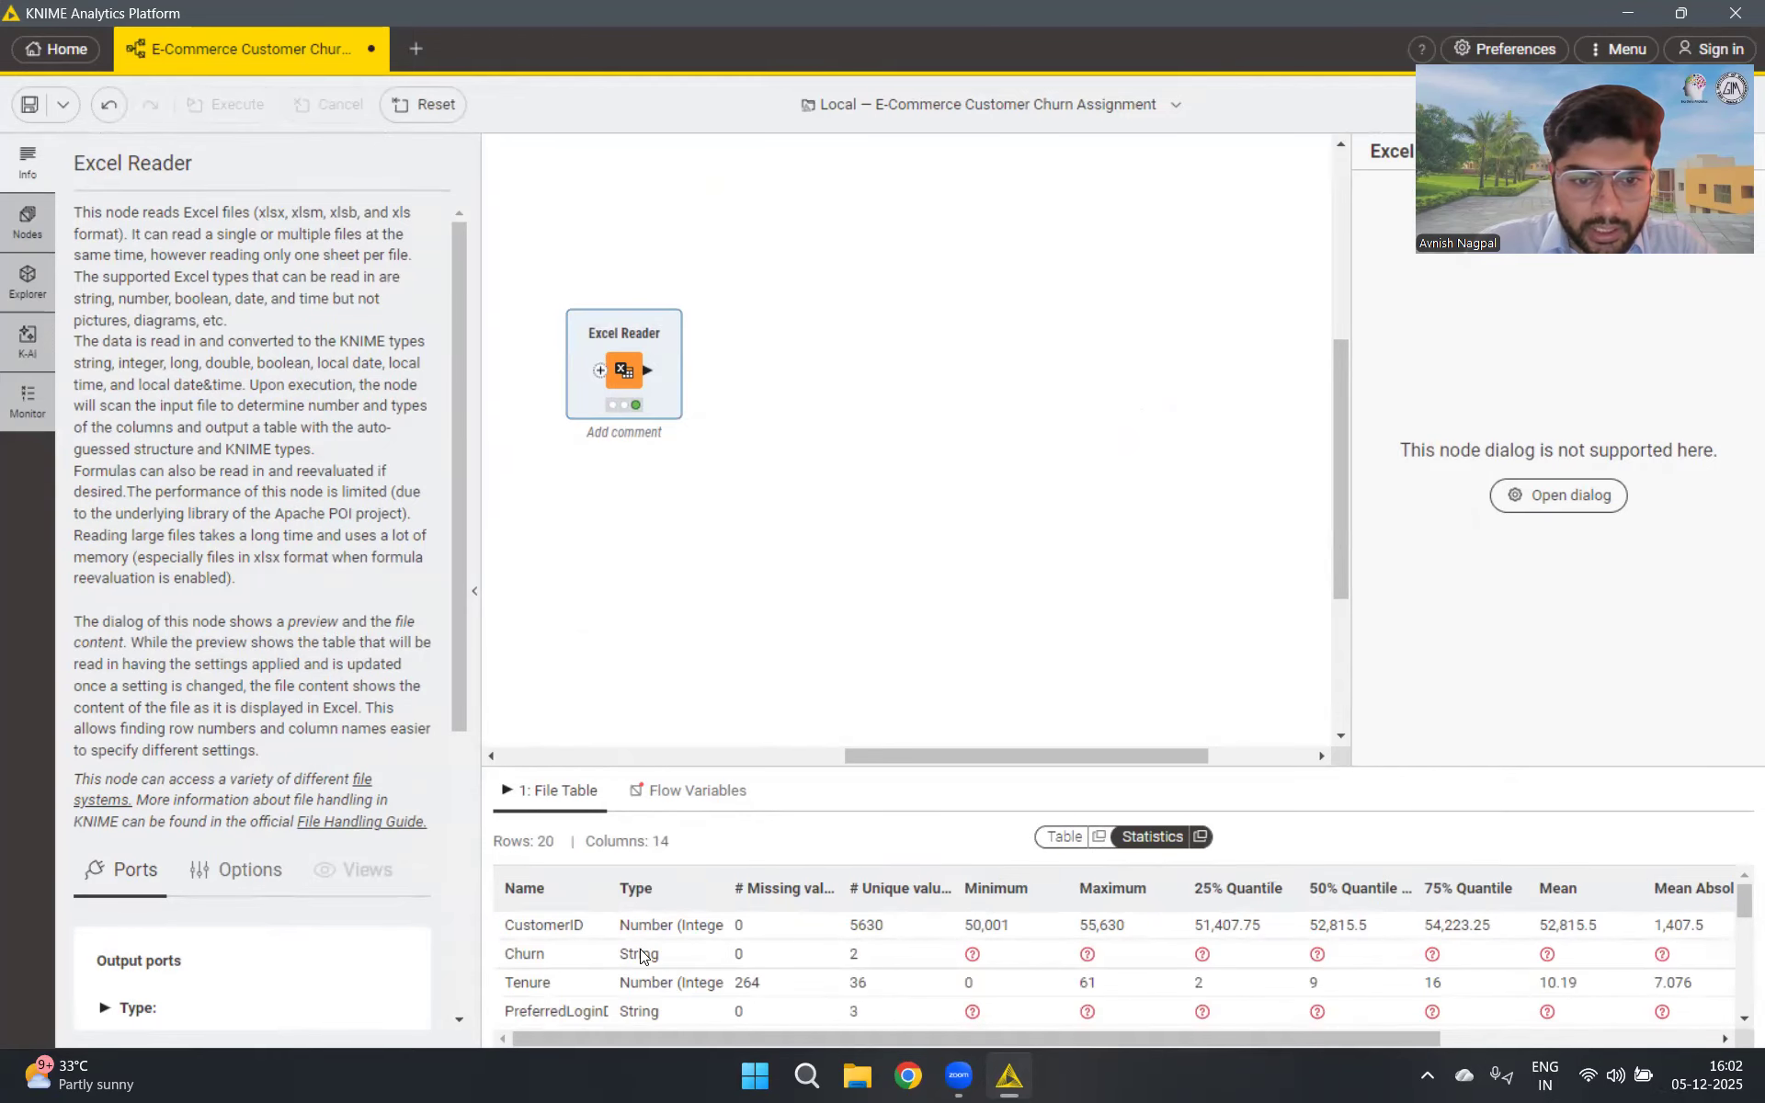
{"action": "scroll", "coordinate": [588, 956], "scroll_direction": "down", "scroll_amount": 2}
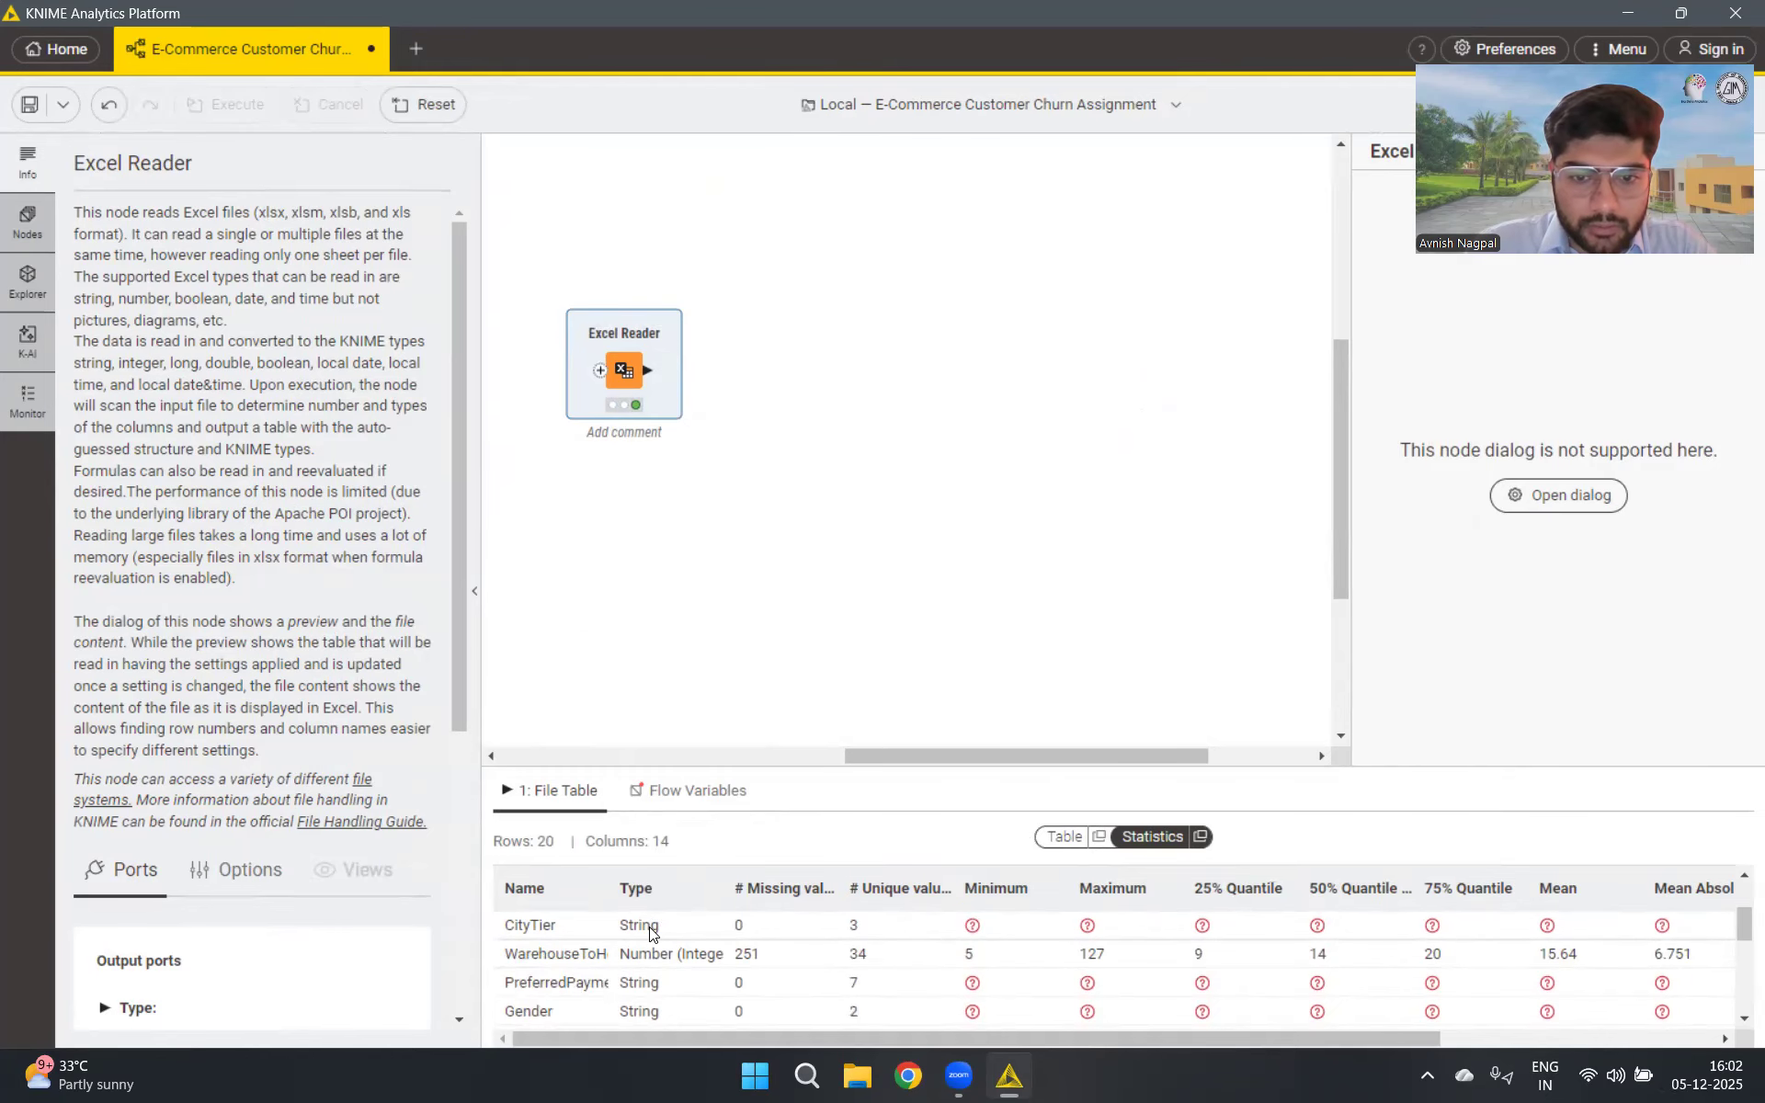
Review the Excel Reader's output table, checking its column count and the contents of the widened CustomerID column
{"action": "scroll", "coordinate": [735, 954], "scroll_direction": "up", "scroll_amount": 2}
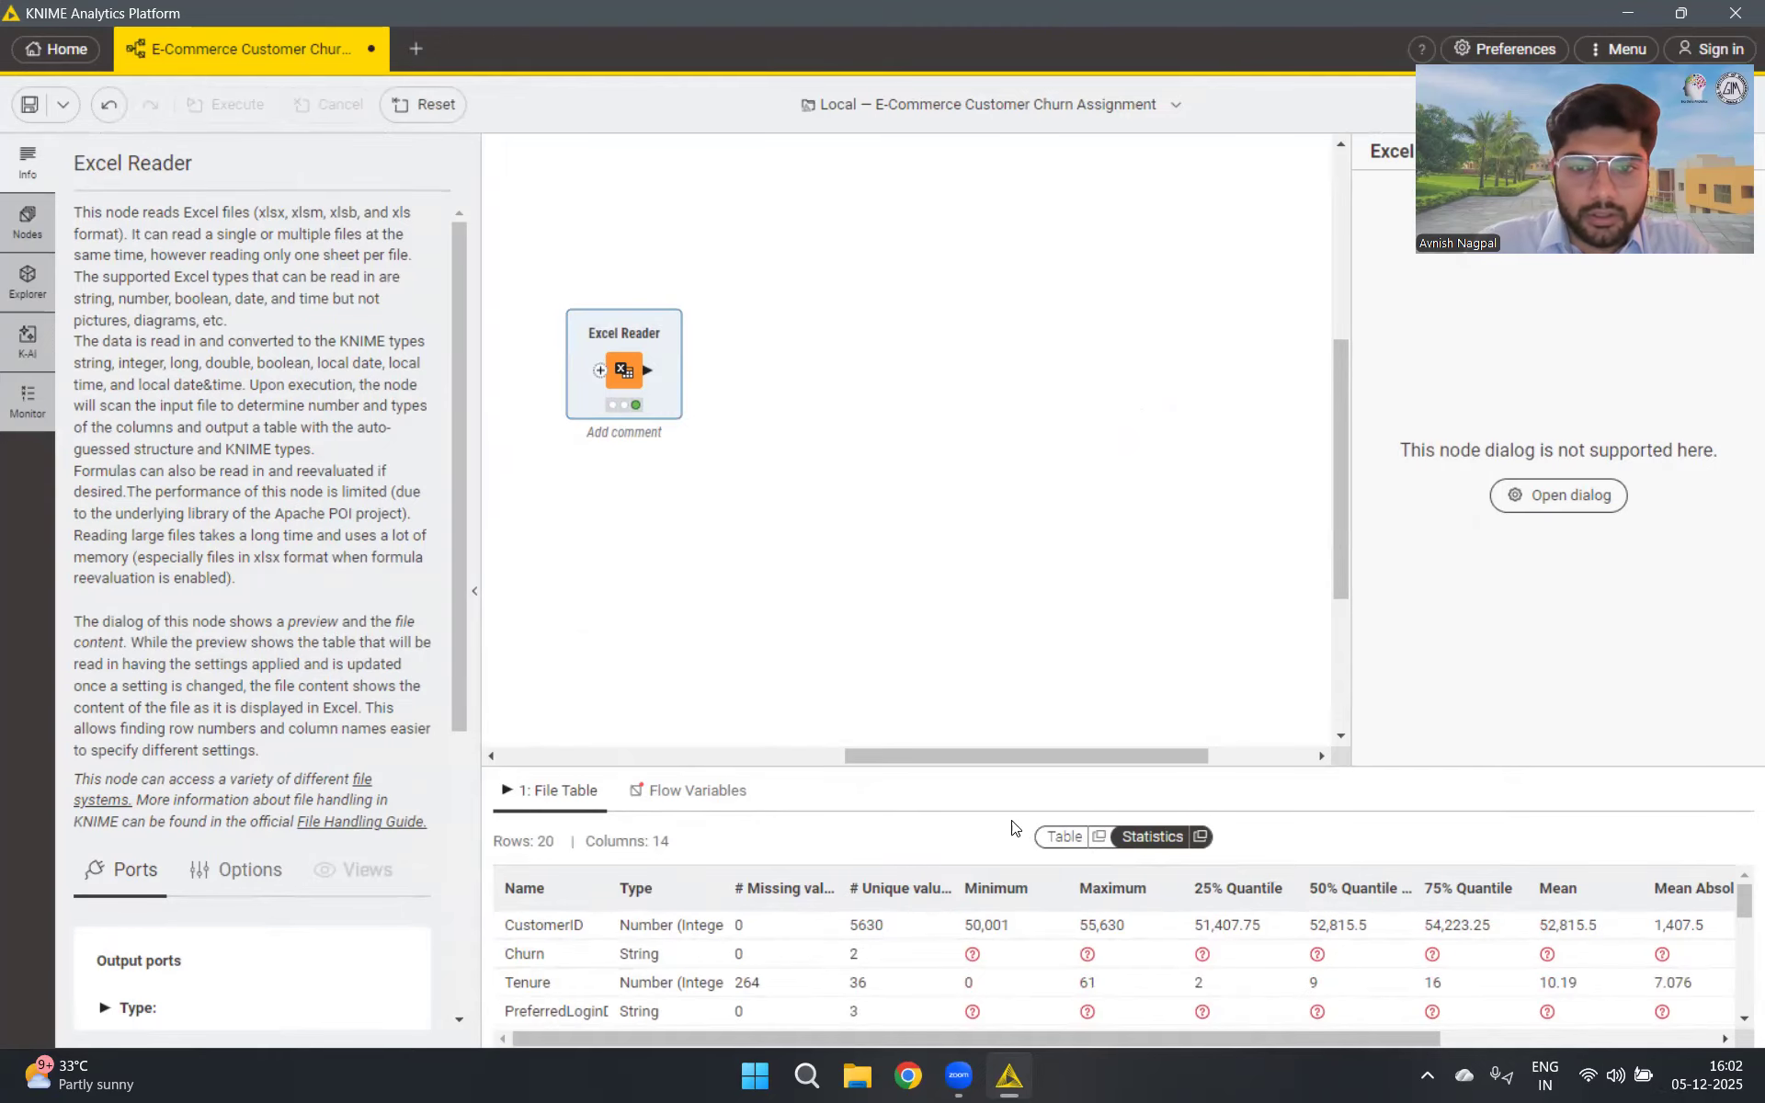
{"action": "left_click", "coordinate": [1057, 837]}
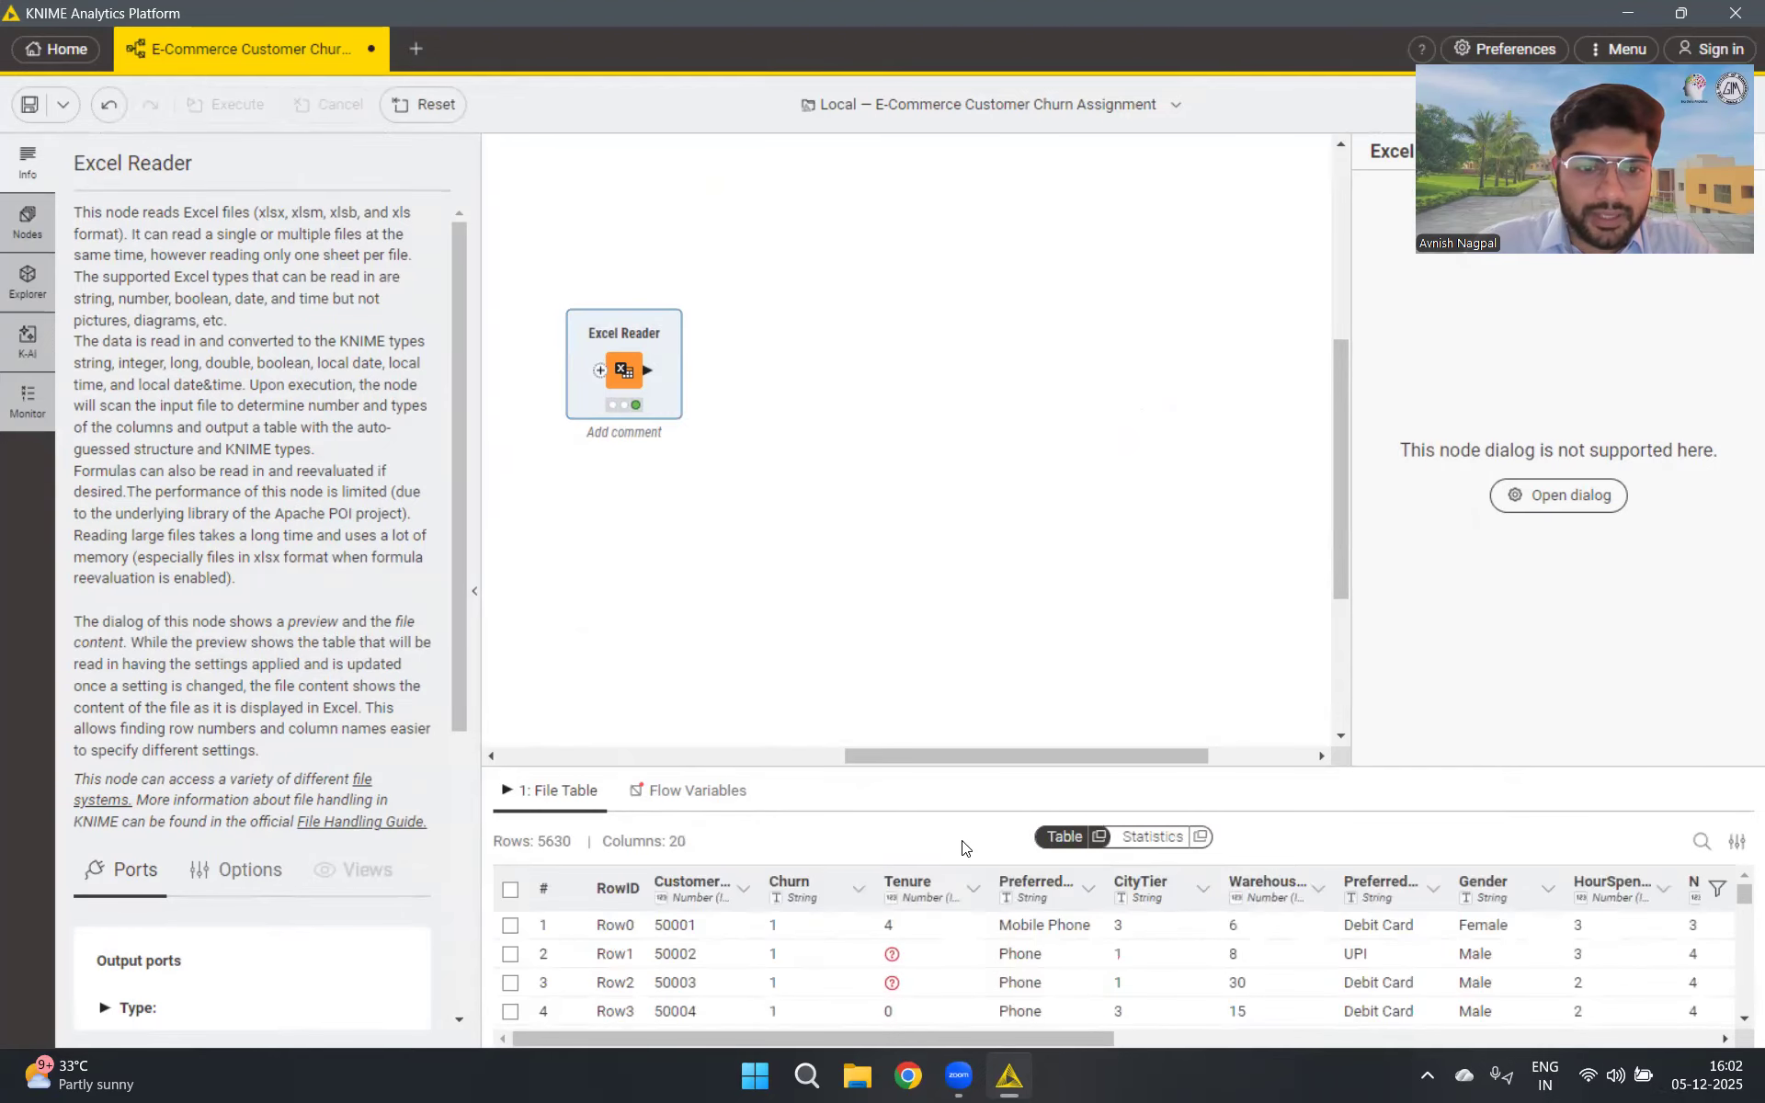
{"action": "left_click_drag", "start_coordinate": [687, 842], "coordinate": [607, 840]}
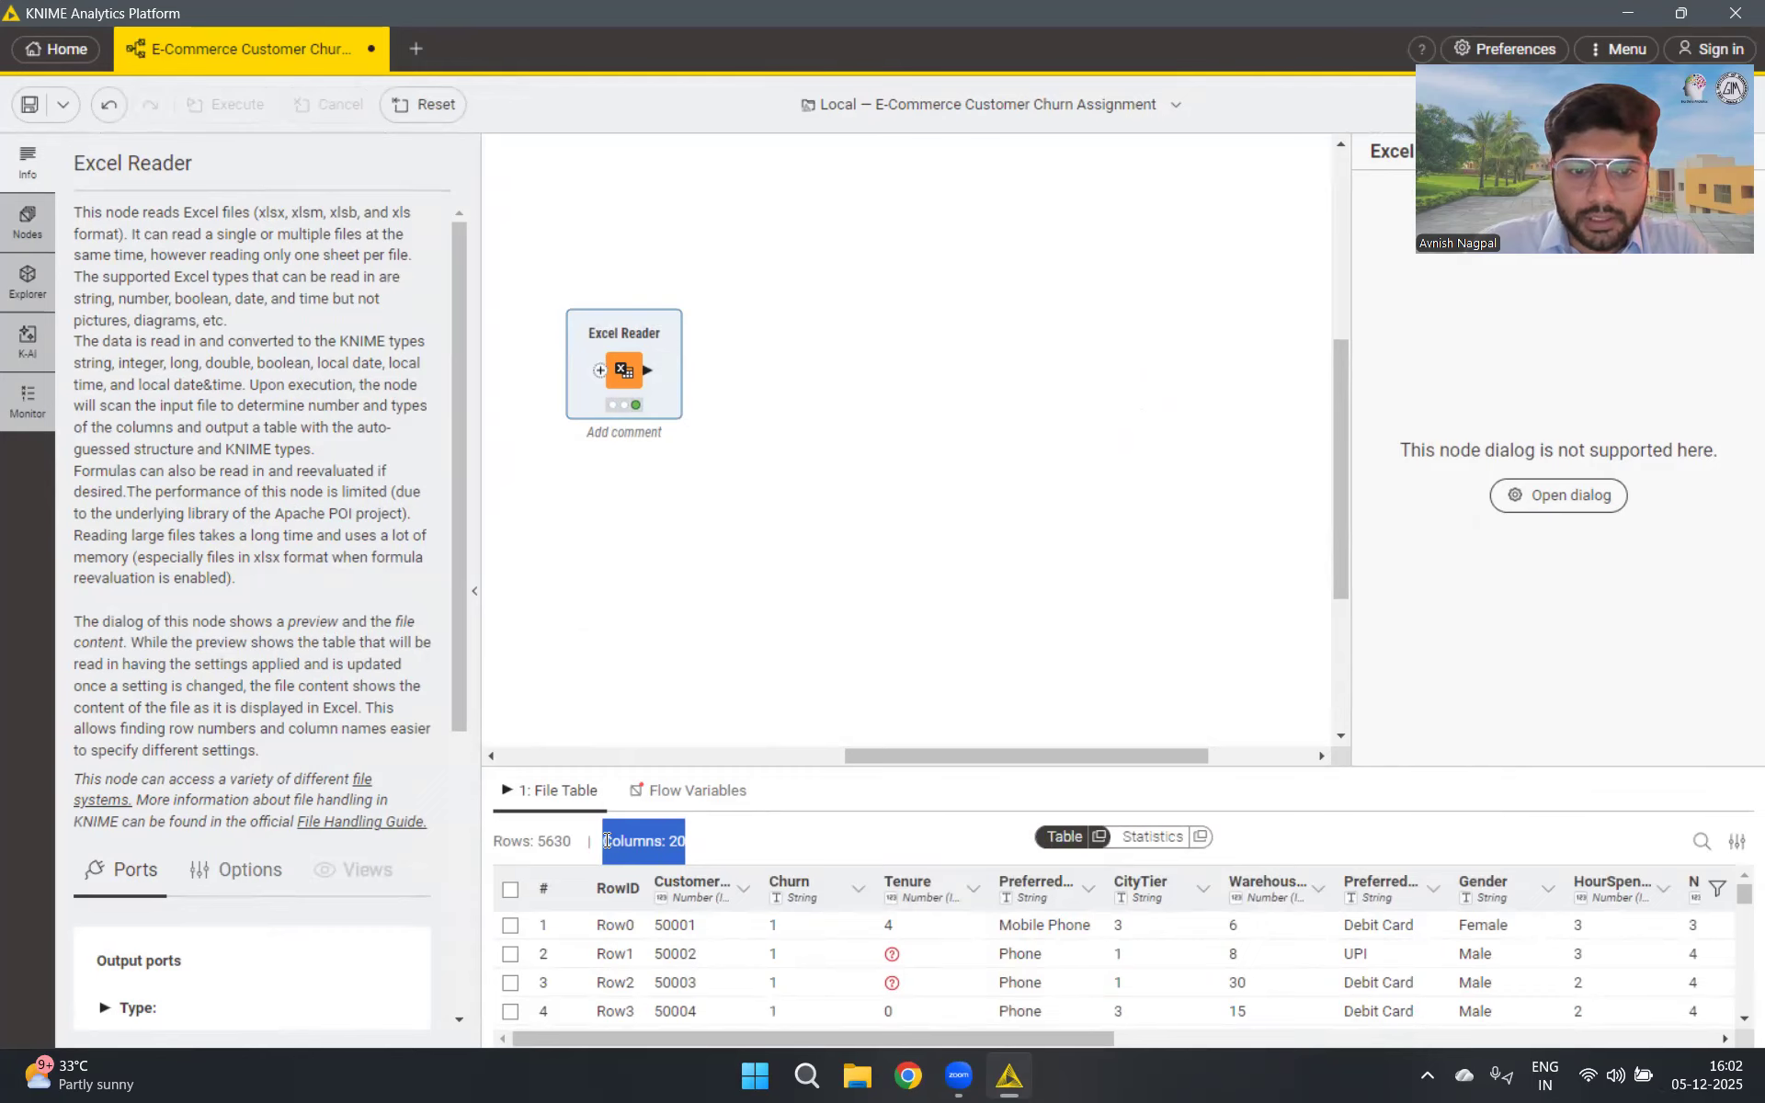
{"action": "left_click", "coordinate": [756, 884]}
{"action": "left_click_drag", "start_coordinate": [756, 885], "coordinate": [805, 885]}
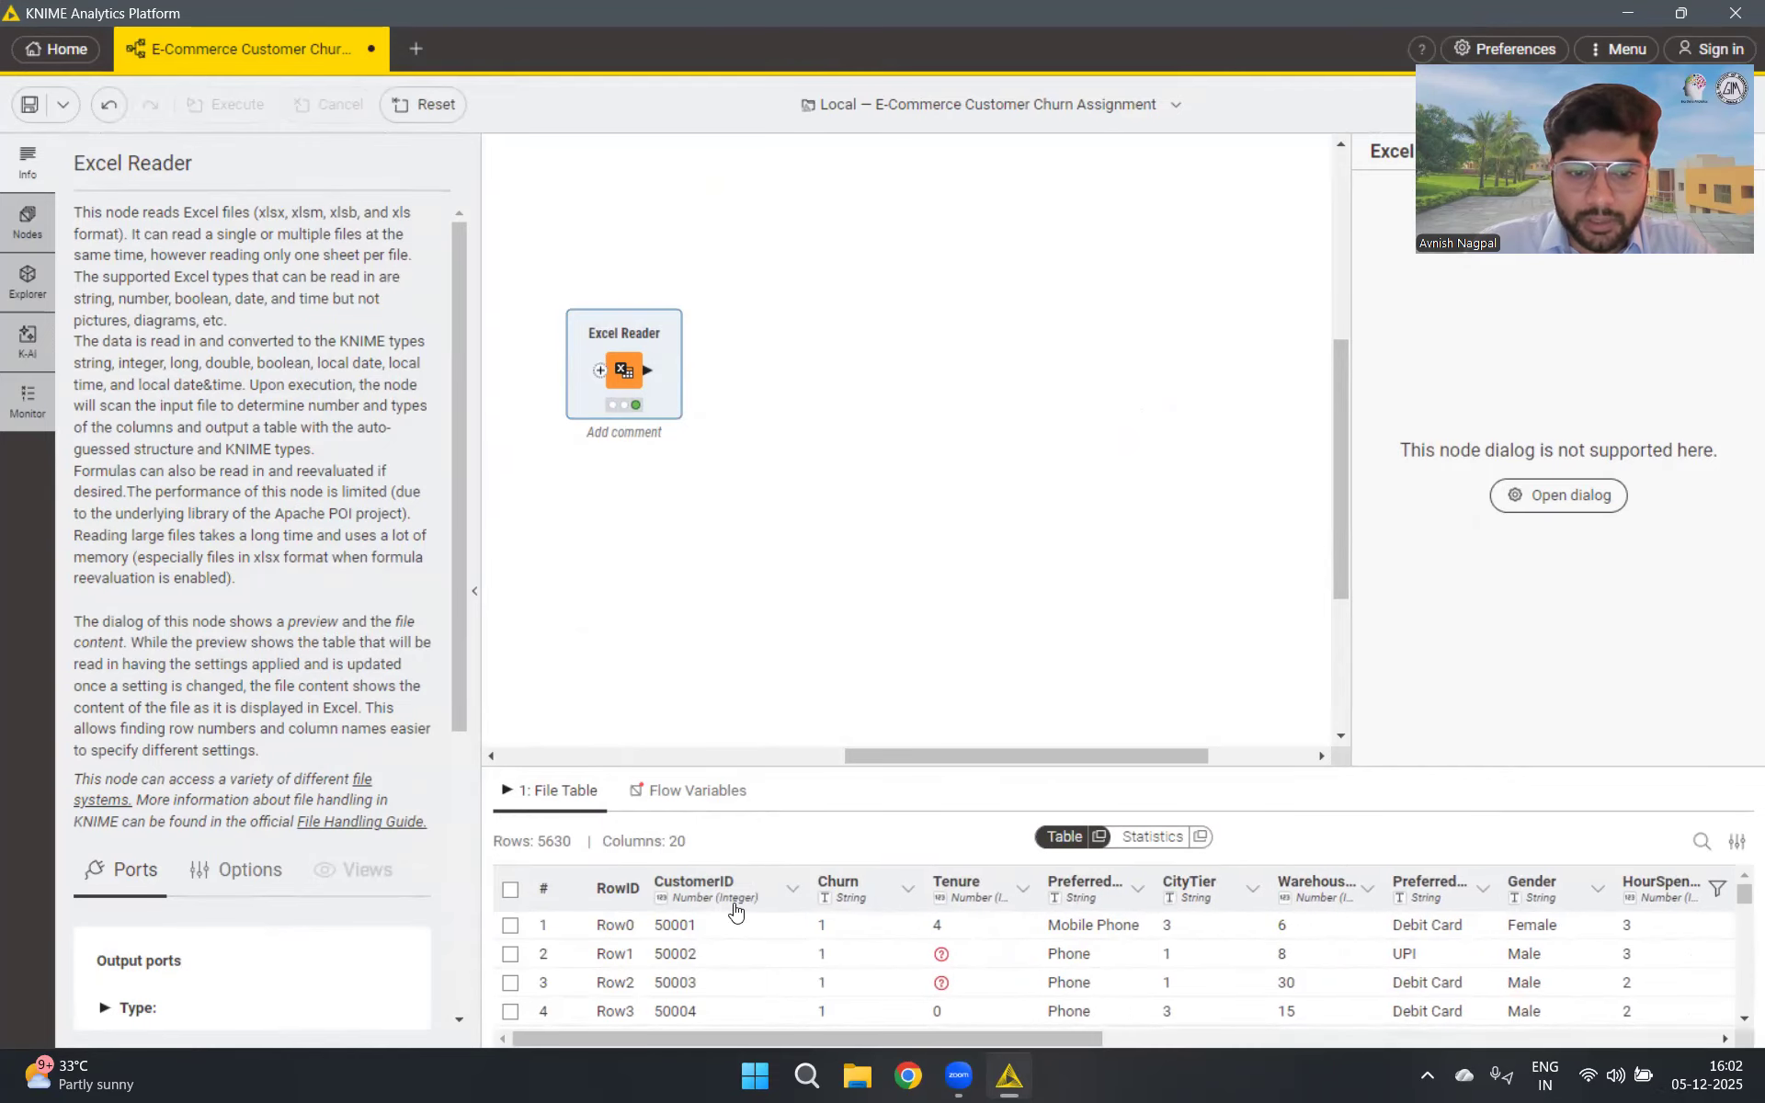
{"action": "scroll", "coordinate": [722, 906], "scroll_direction": "down", "scroll_amount": 4}
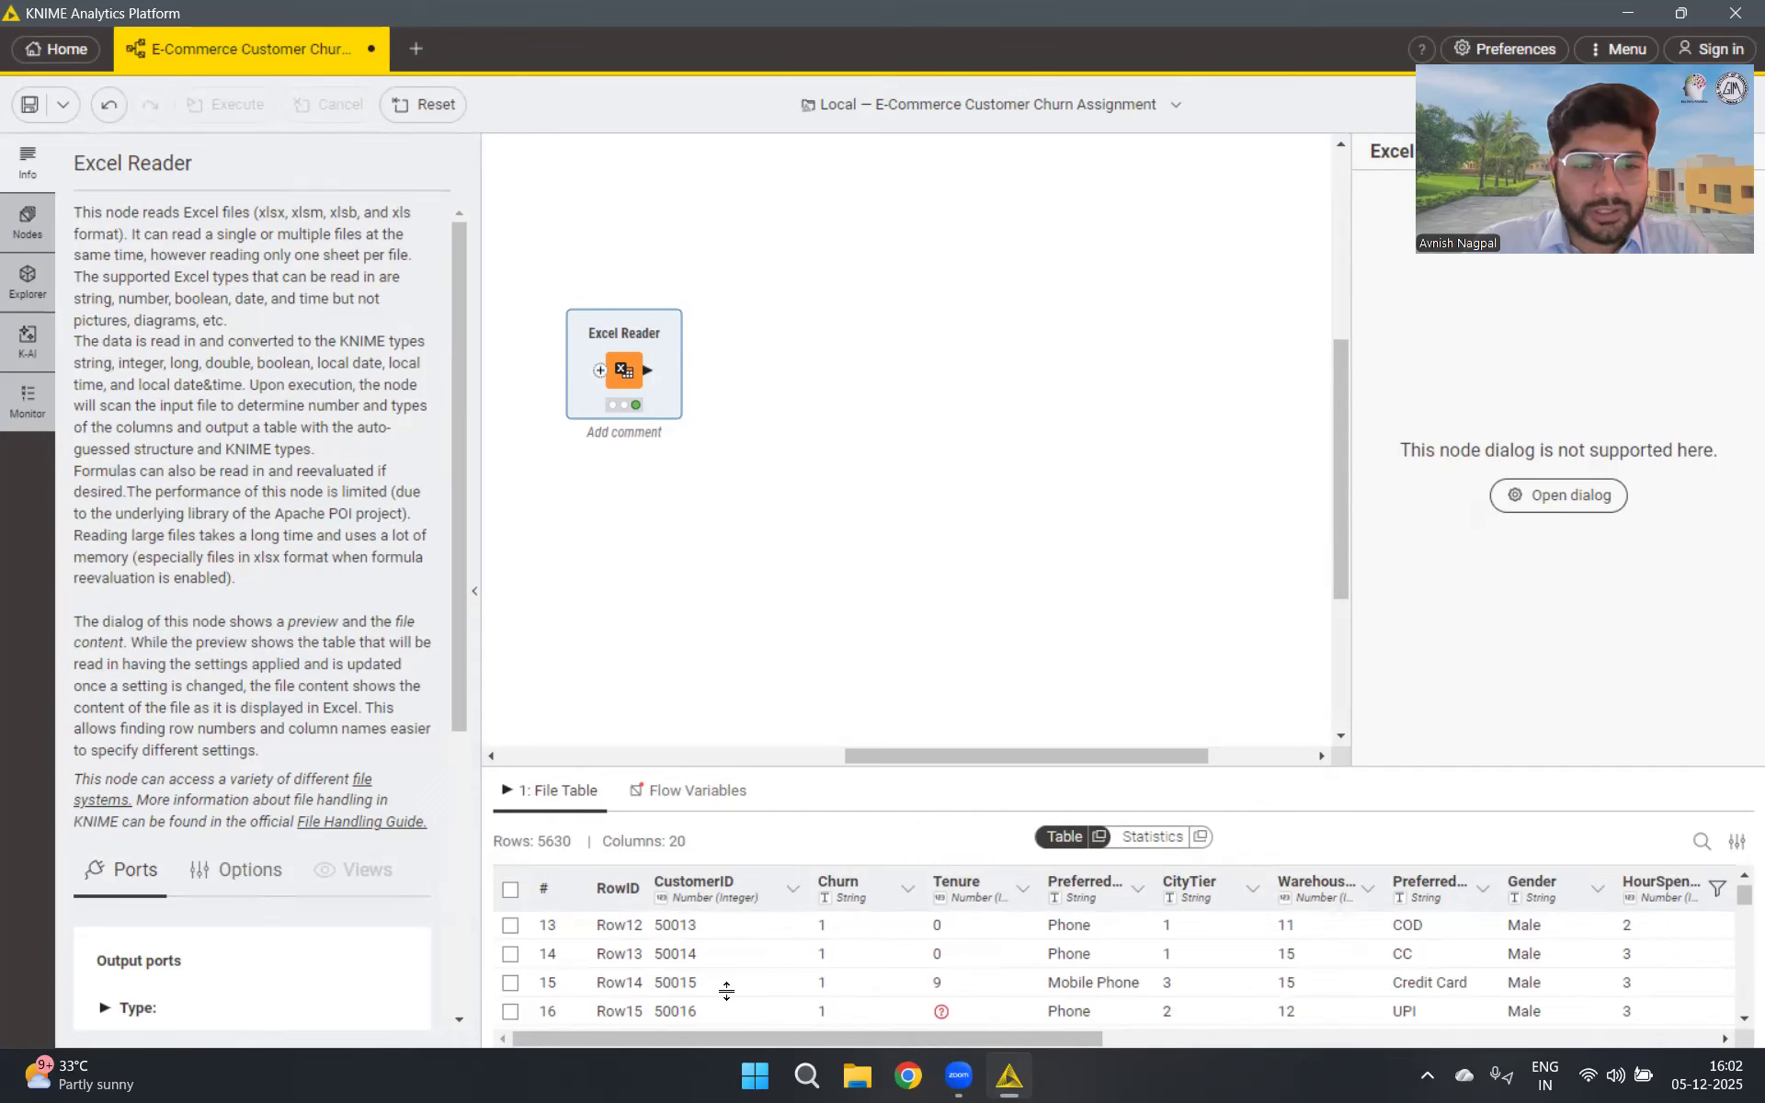
{"action": "scroll", "coordinate": [726, 985], "scroll_direction": "up", "scroll_amount": 4}
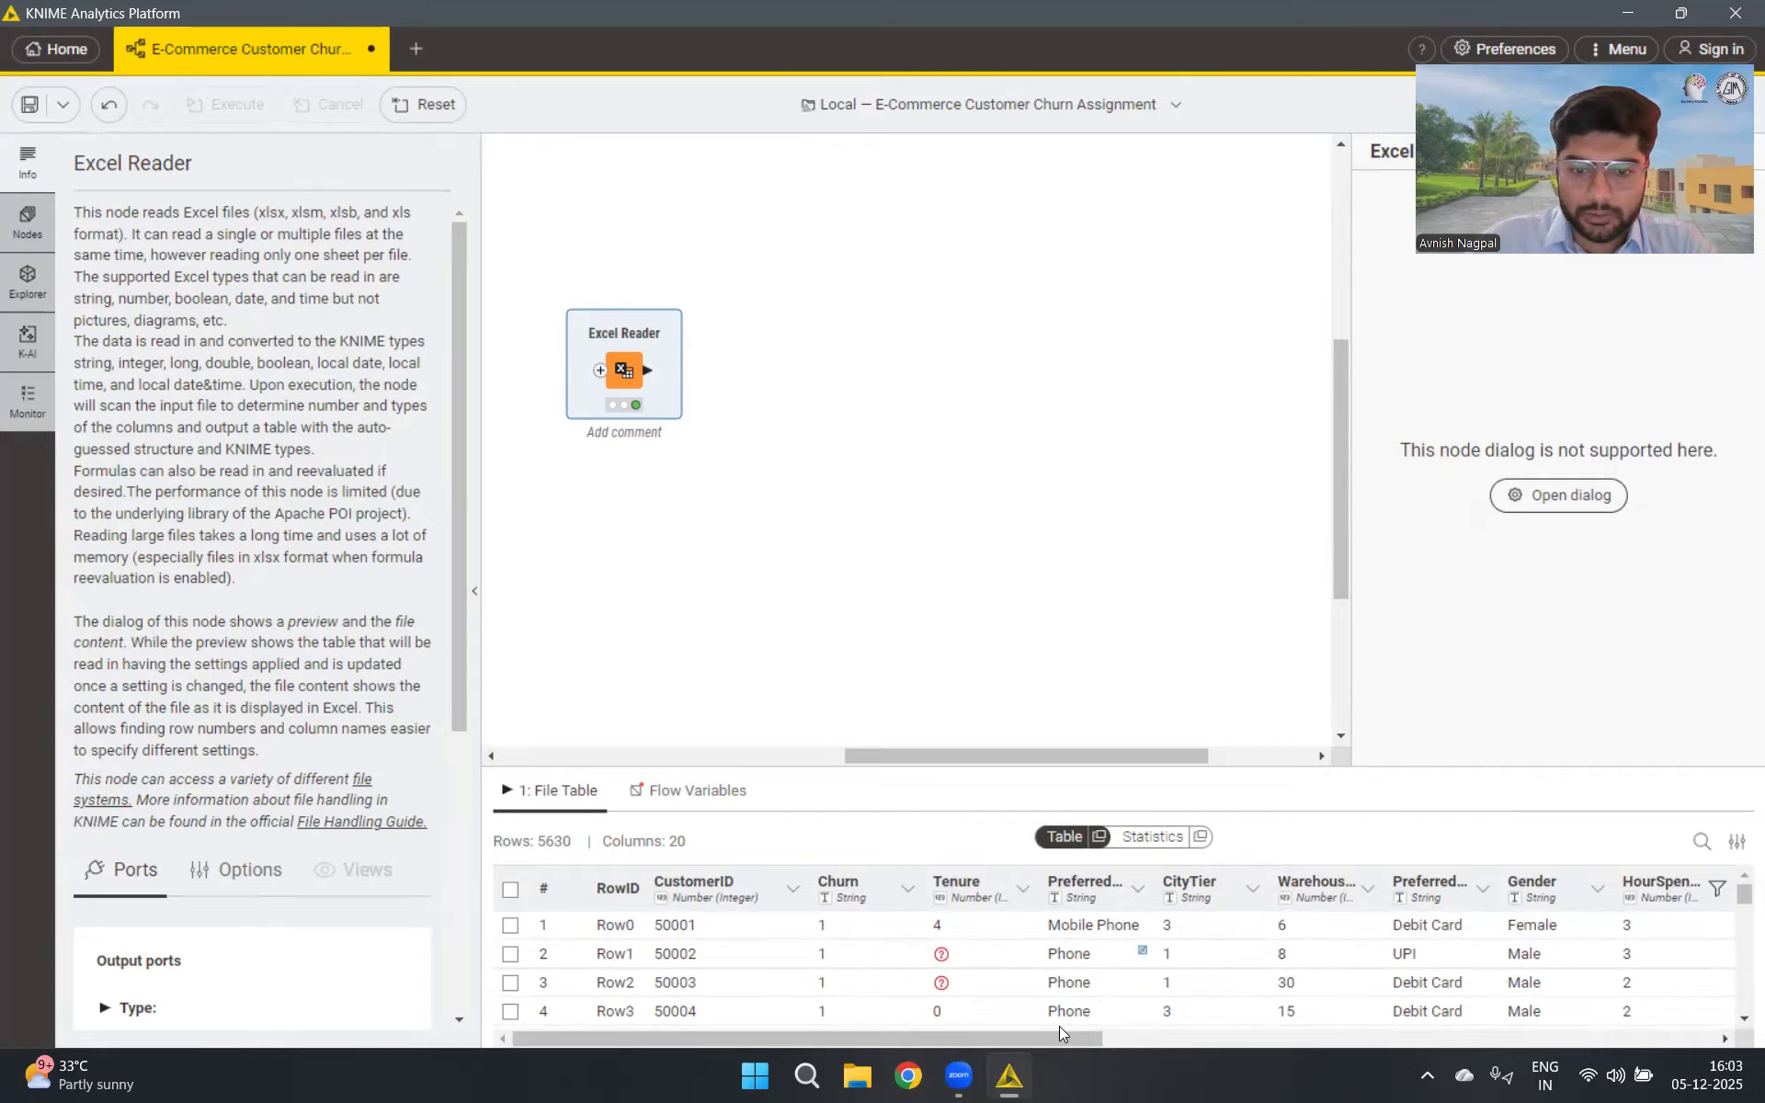
{"action": "scroll", "coordinate": [1140, 1041], "scroll_direction": "right", "scroll_amount": 3}
{"action": "scroll", "coordinate": [1057, 1011], "scroll_direction": "left", "scroll_amount": 3}
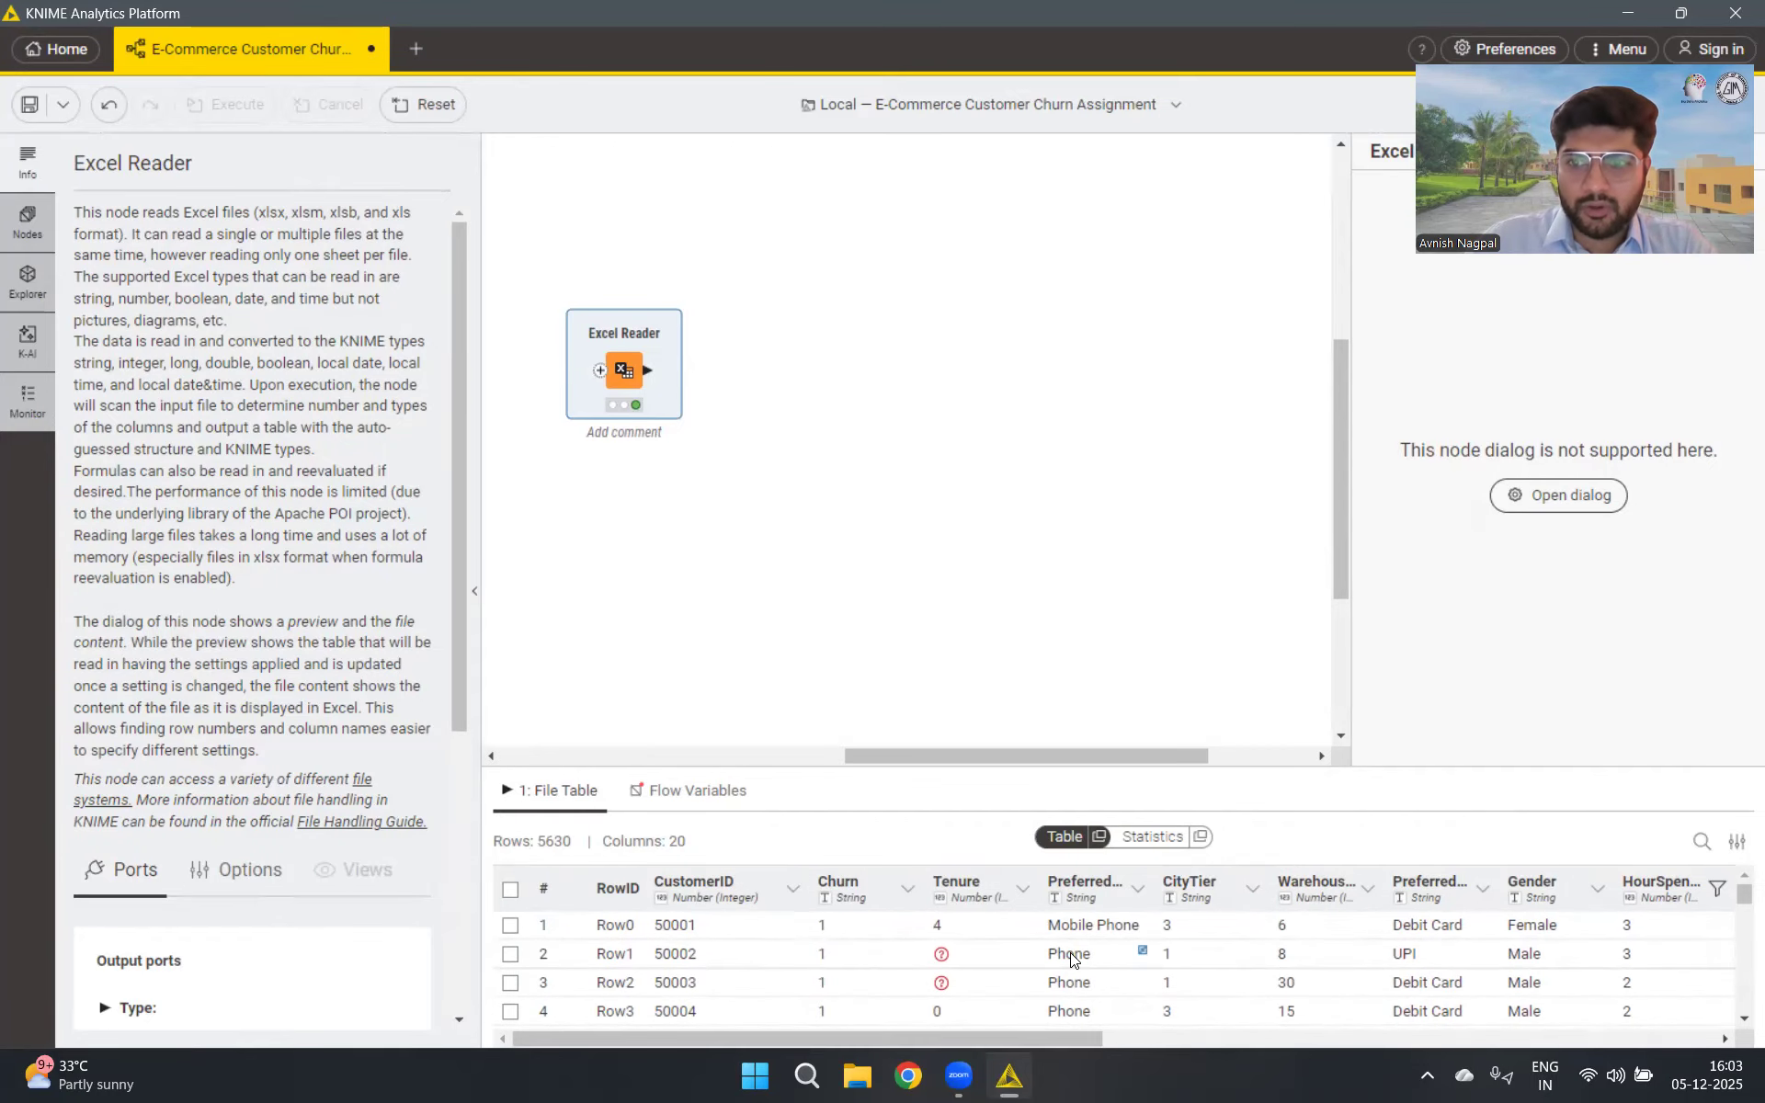
Examine the number of missing values of every field in the statistics, with the name and missing-values columns widened
{"action": "left_click", "coordinate": [1176, 841]}
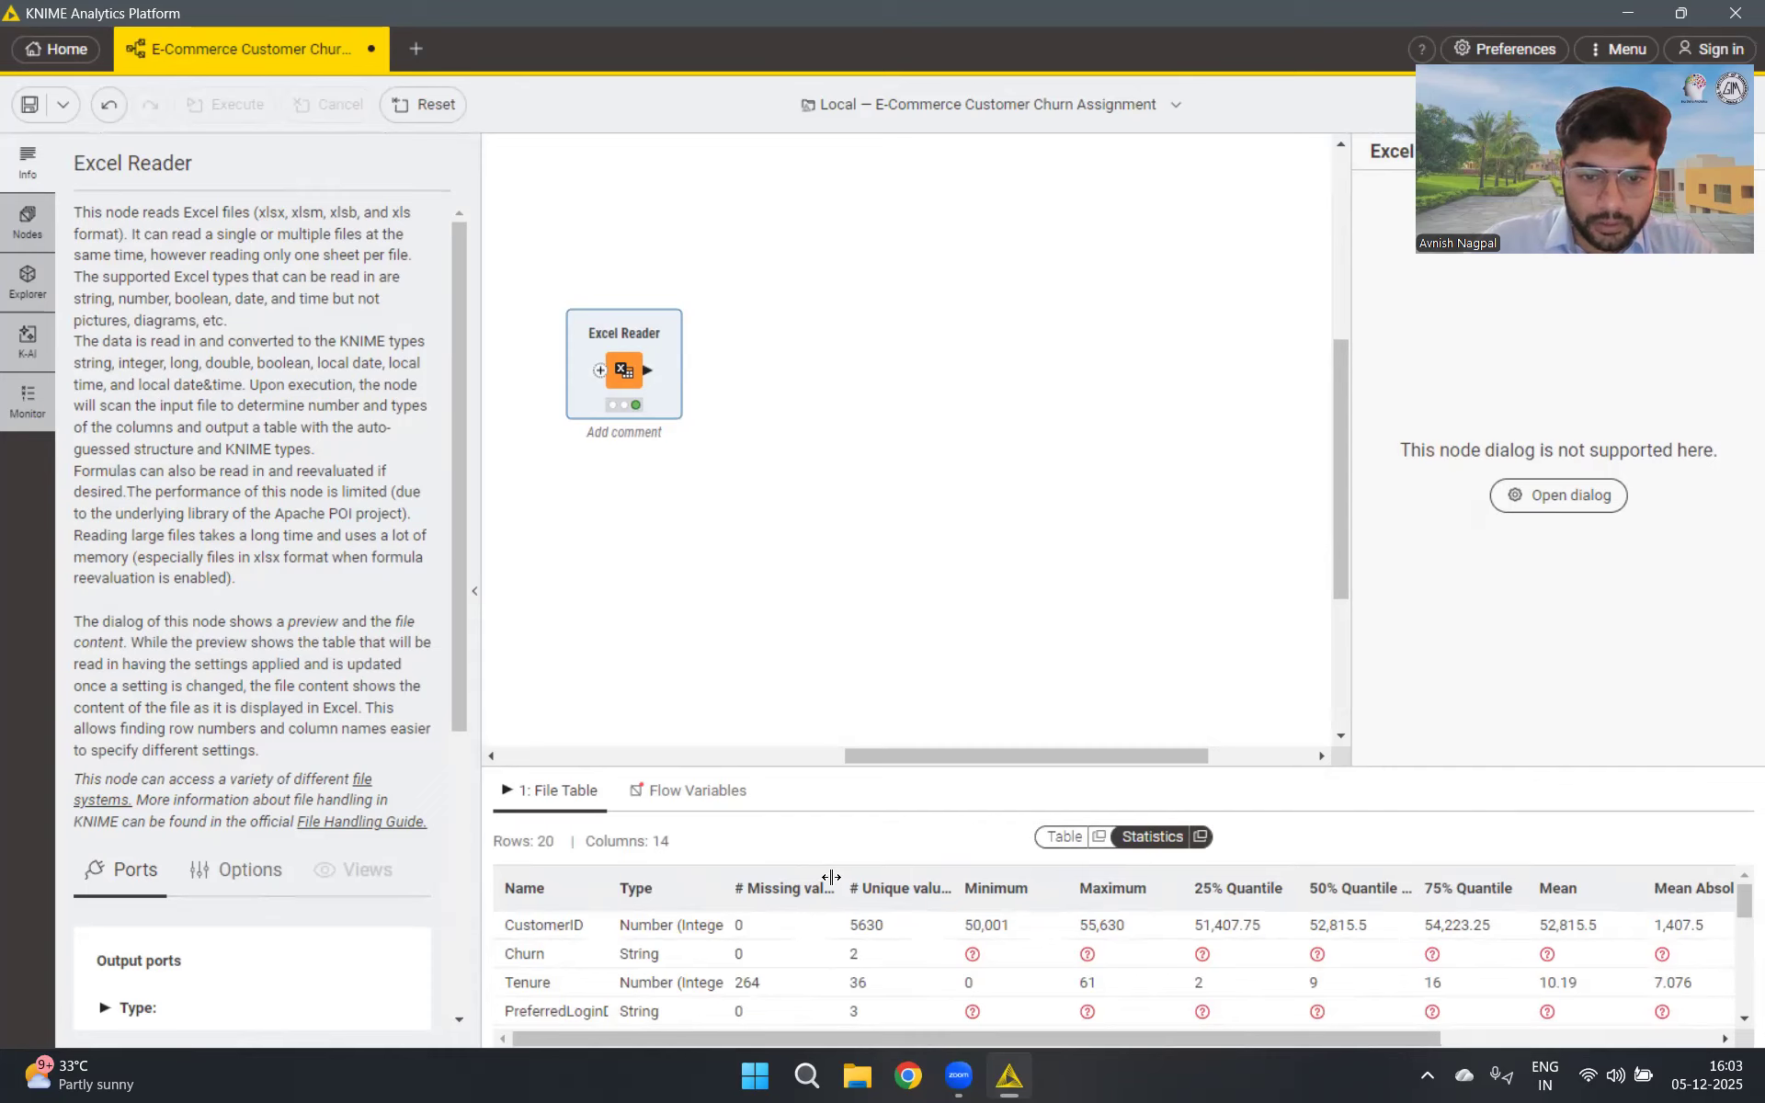
{"action": "left_click_drag", "start_coordinate": [831, 877], "coordinate": [924, 877]}
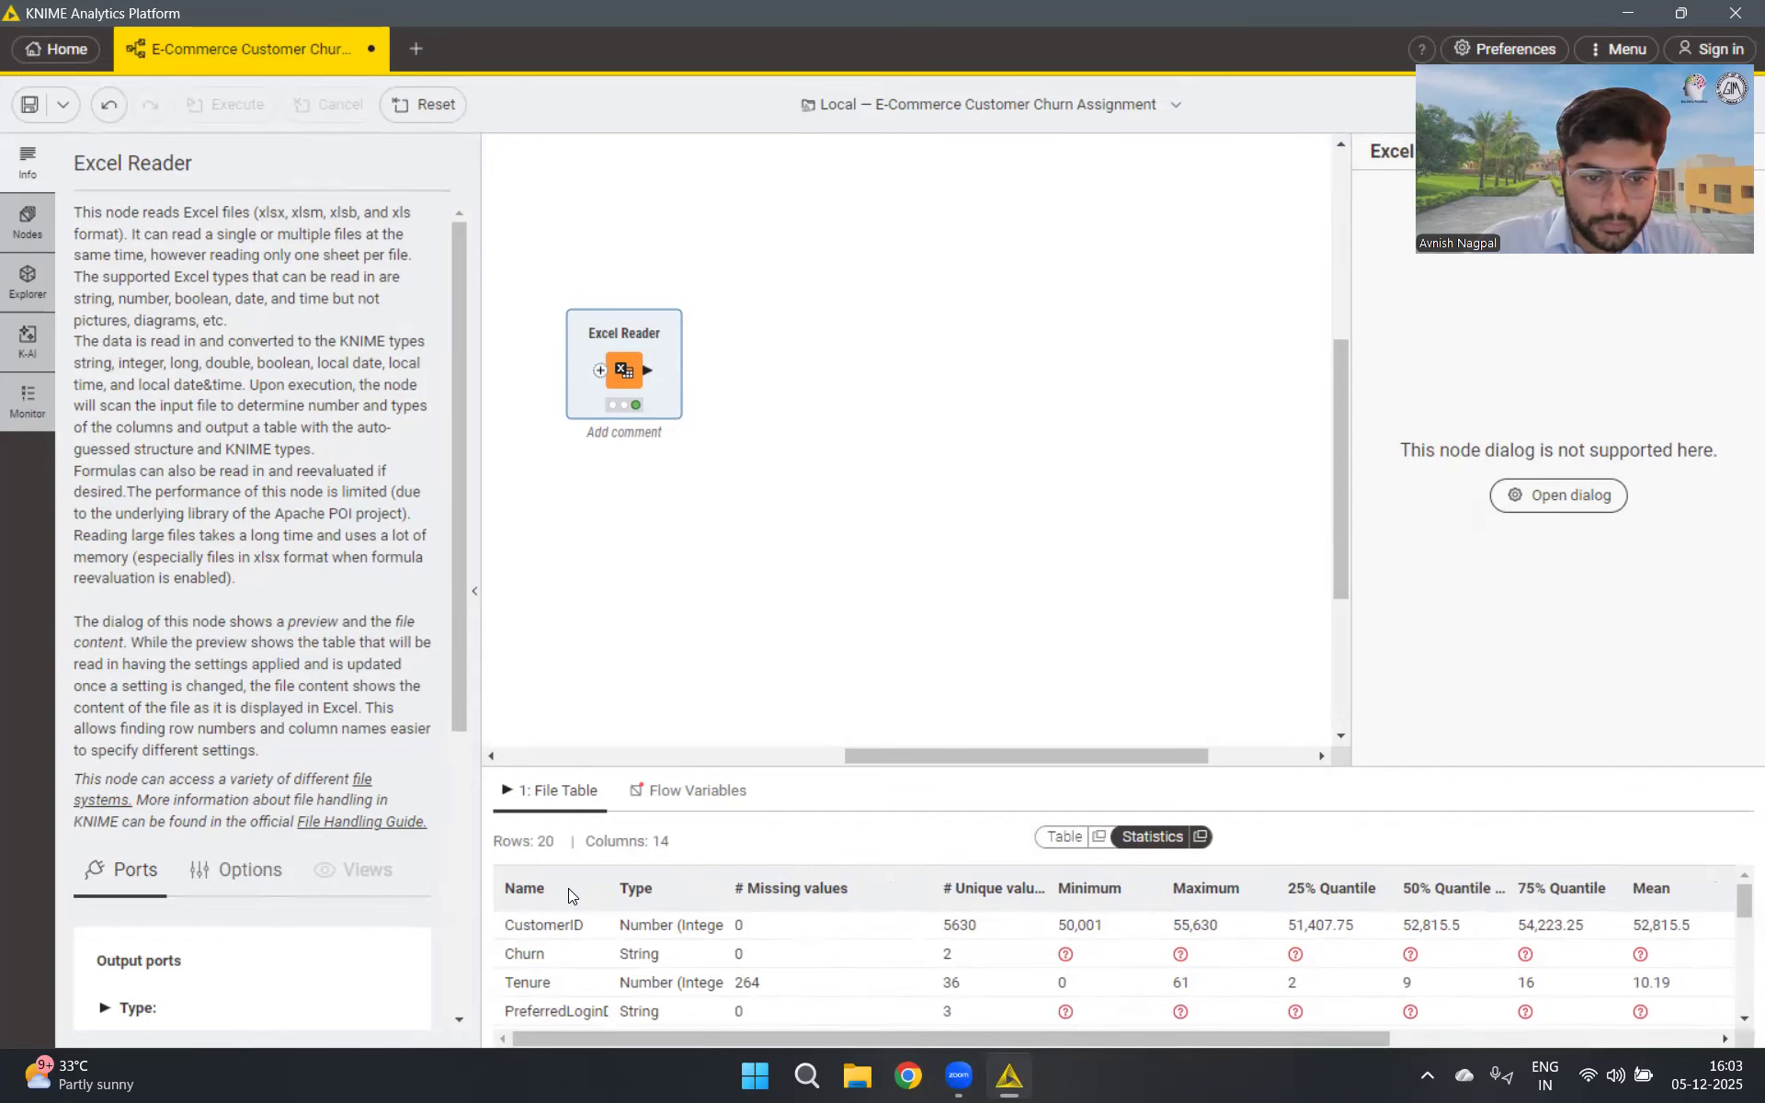
{"action": "left_click_drag", "start_coordinate": [607, 890], "coordinate": [670, 890]}
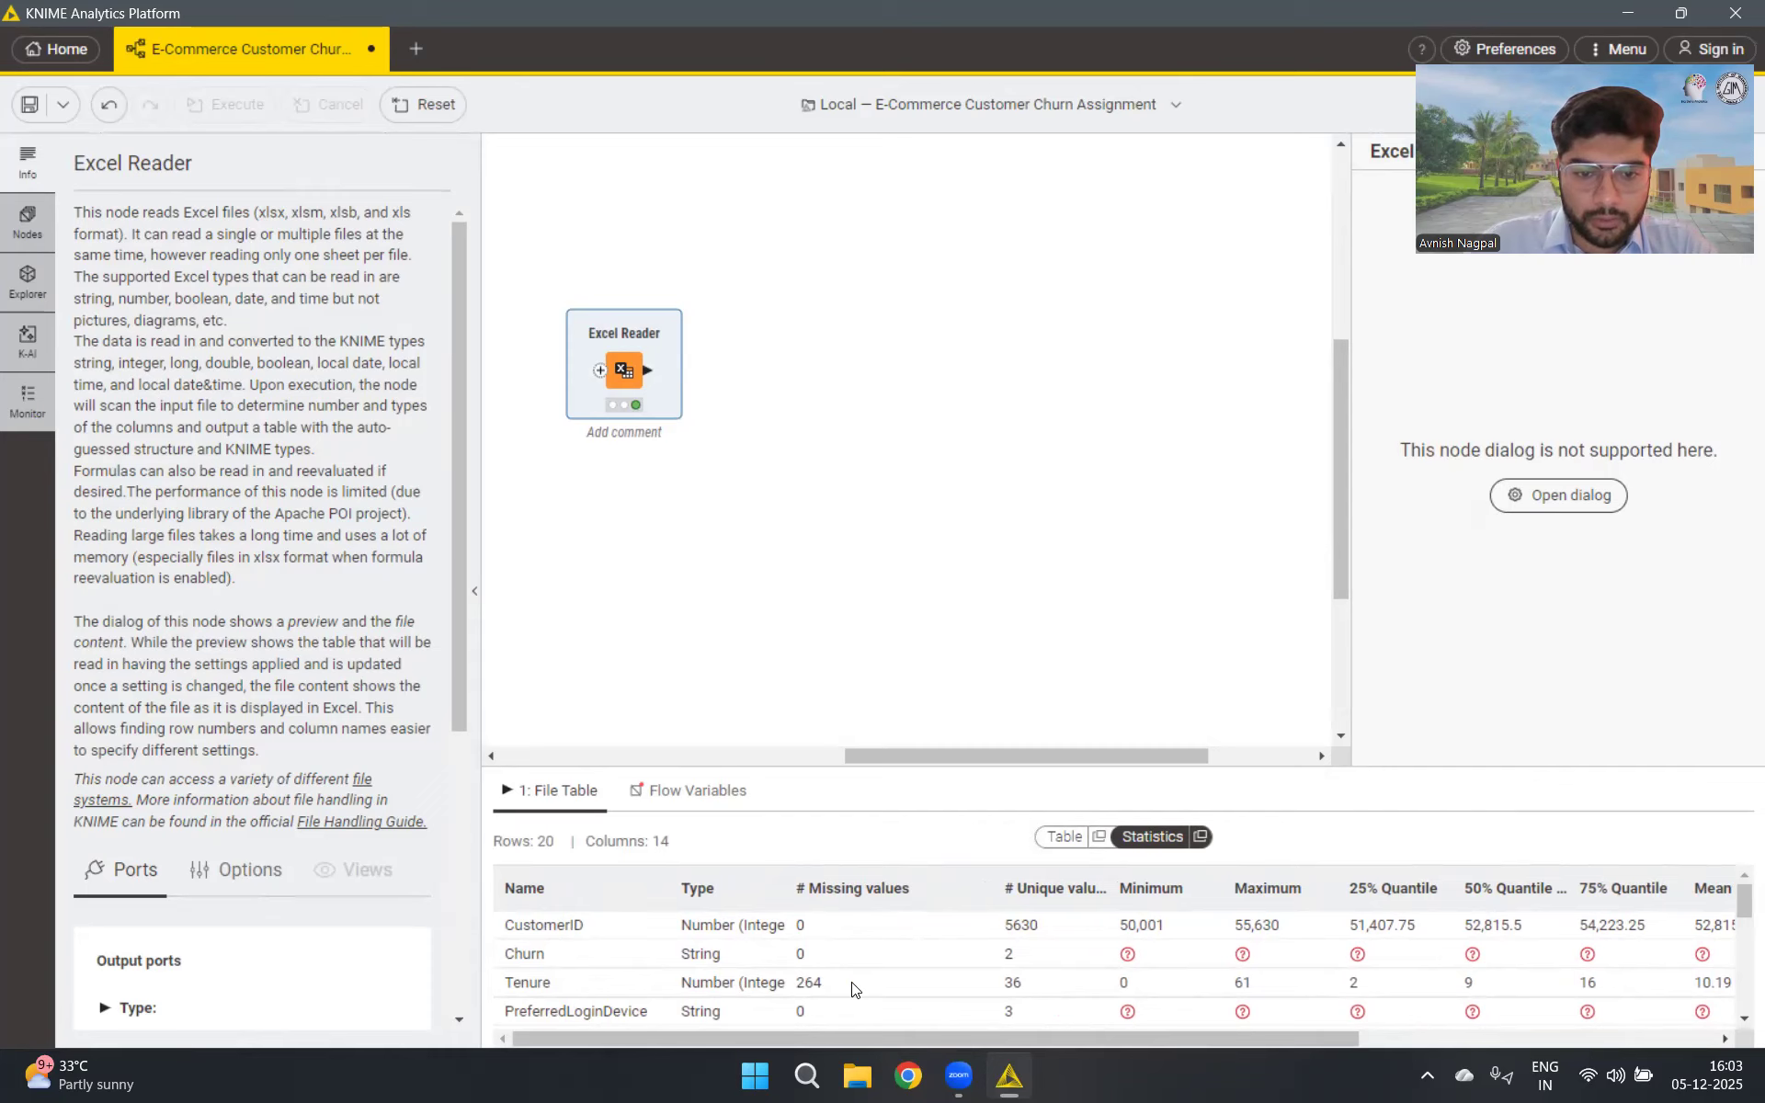
{"action": "scroll", "coordinate": [853, 985], "scroll_direction": "down", "scroll_amount": 2}
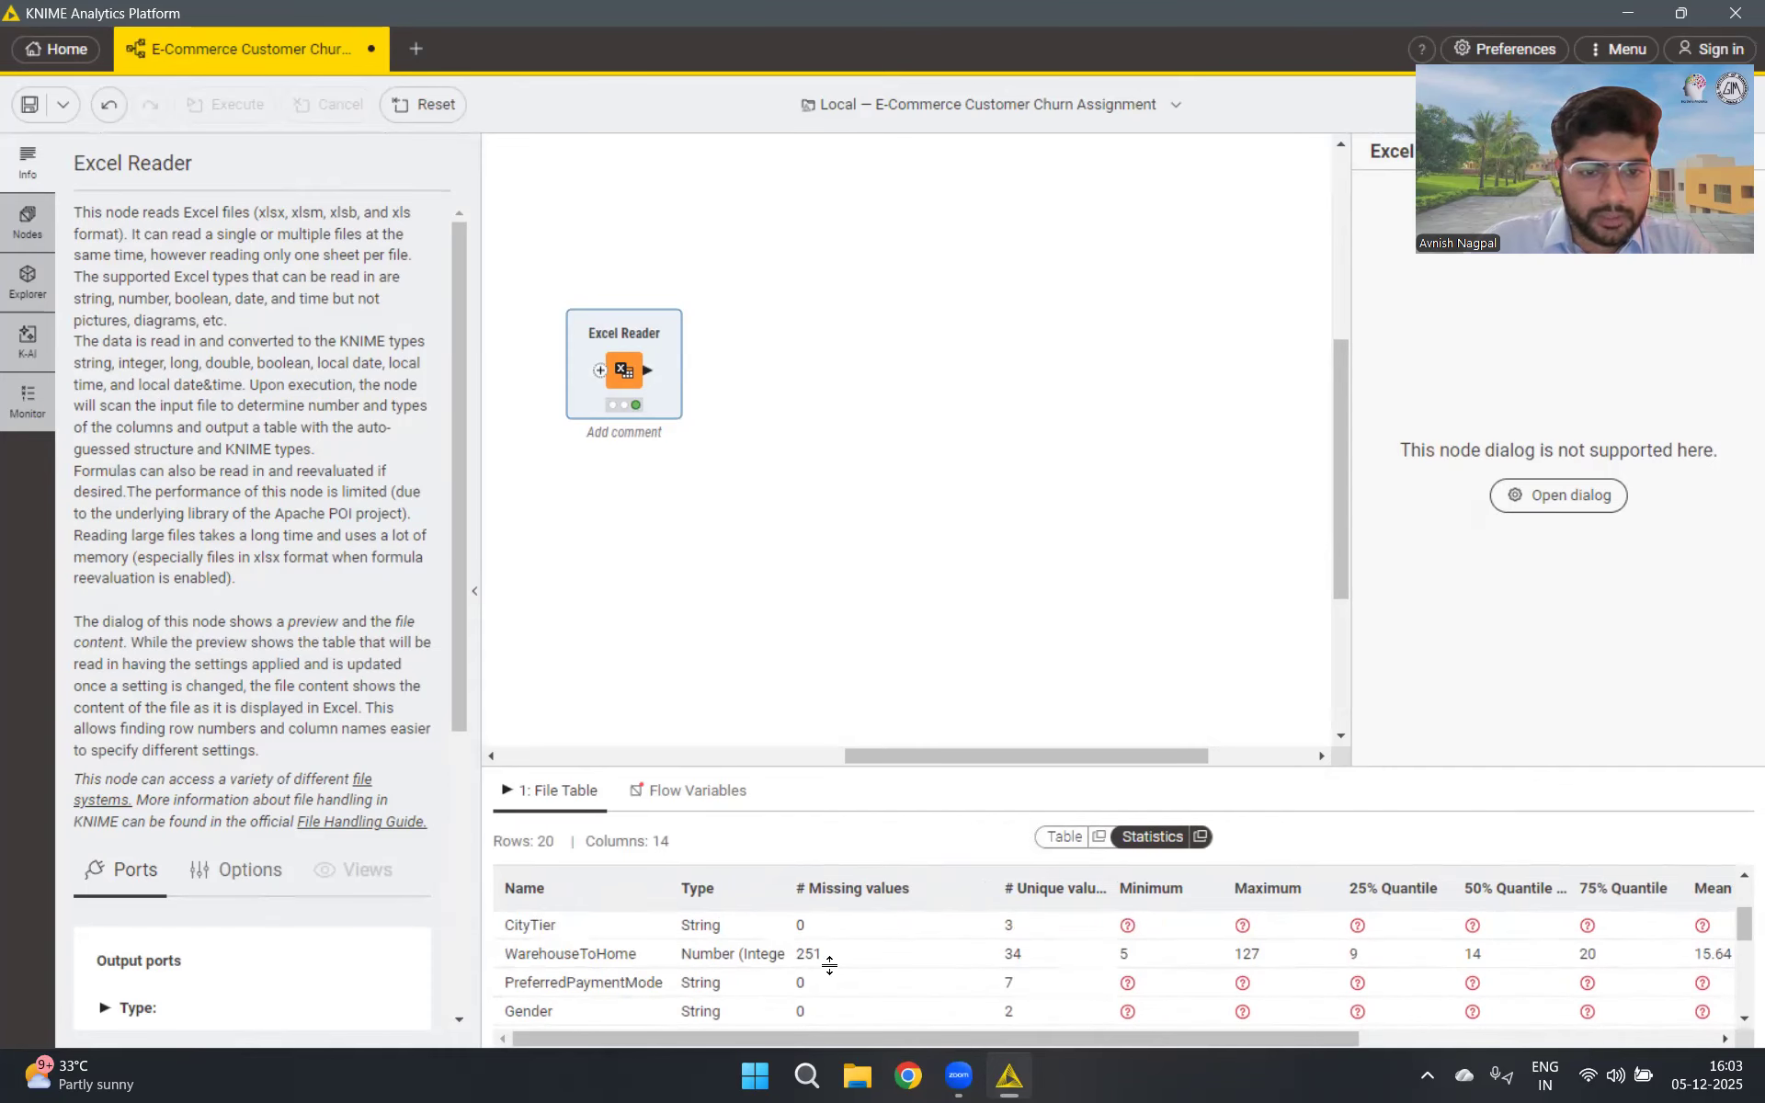
{"action": "scroll", "coordinate": [885, 967], "scroll_direction": "down", "scroll_amount": 1}
{"action": "scroll", "coordinate": [885, 967], "scroll_direction": "down", "scroll_amount": 1}
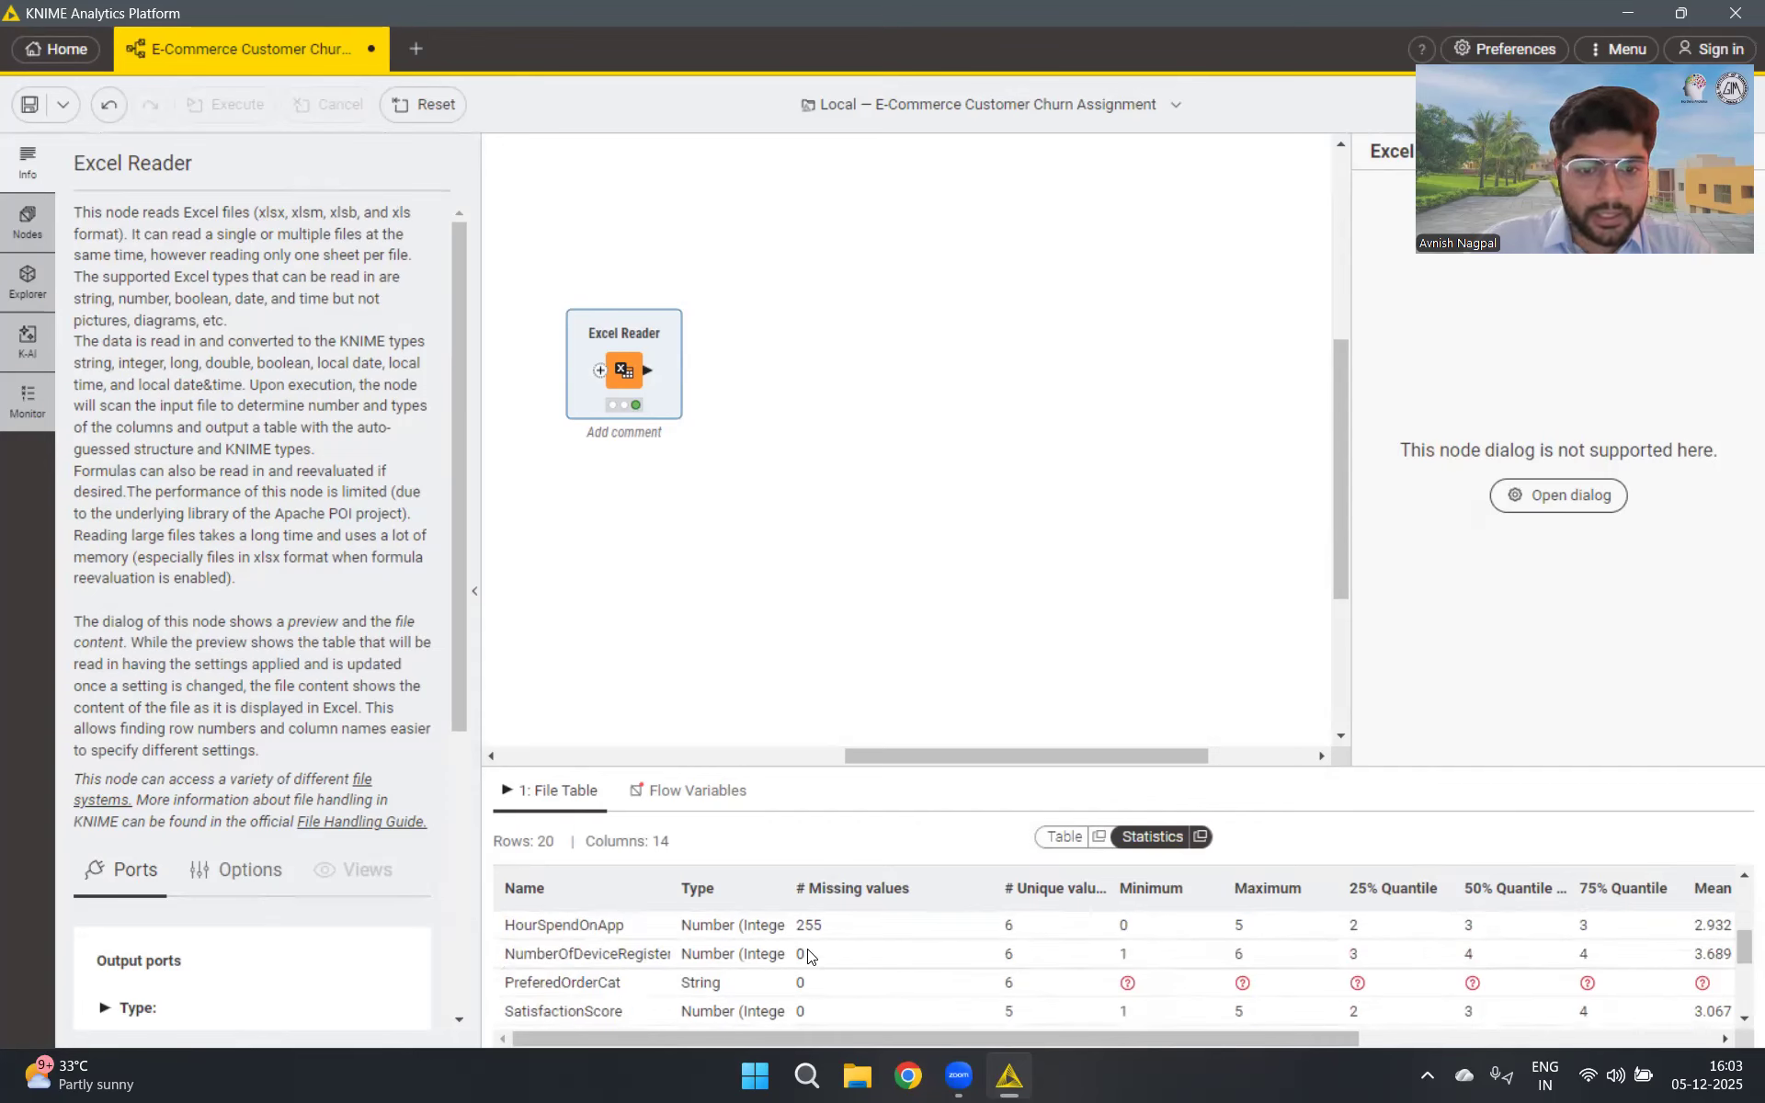
{"action": "scroll", "coordinate": [832, 961], "scroll_direction": "down", "scroll_amount": 2}
{"action": "scroll", "coordinate": [846, 967], "scroll_direction": "down", "scroll_amount": 2}
{"action": "scroll", "coordinate": [846, 965], "scroll_direction": "up", "scroll_amount": 2}
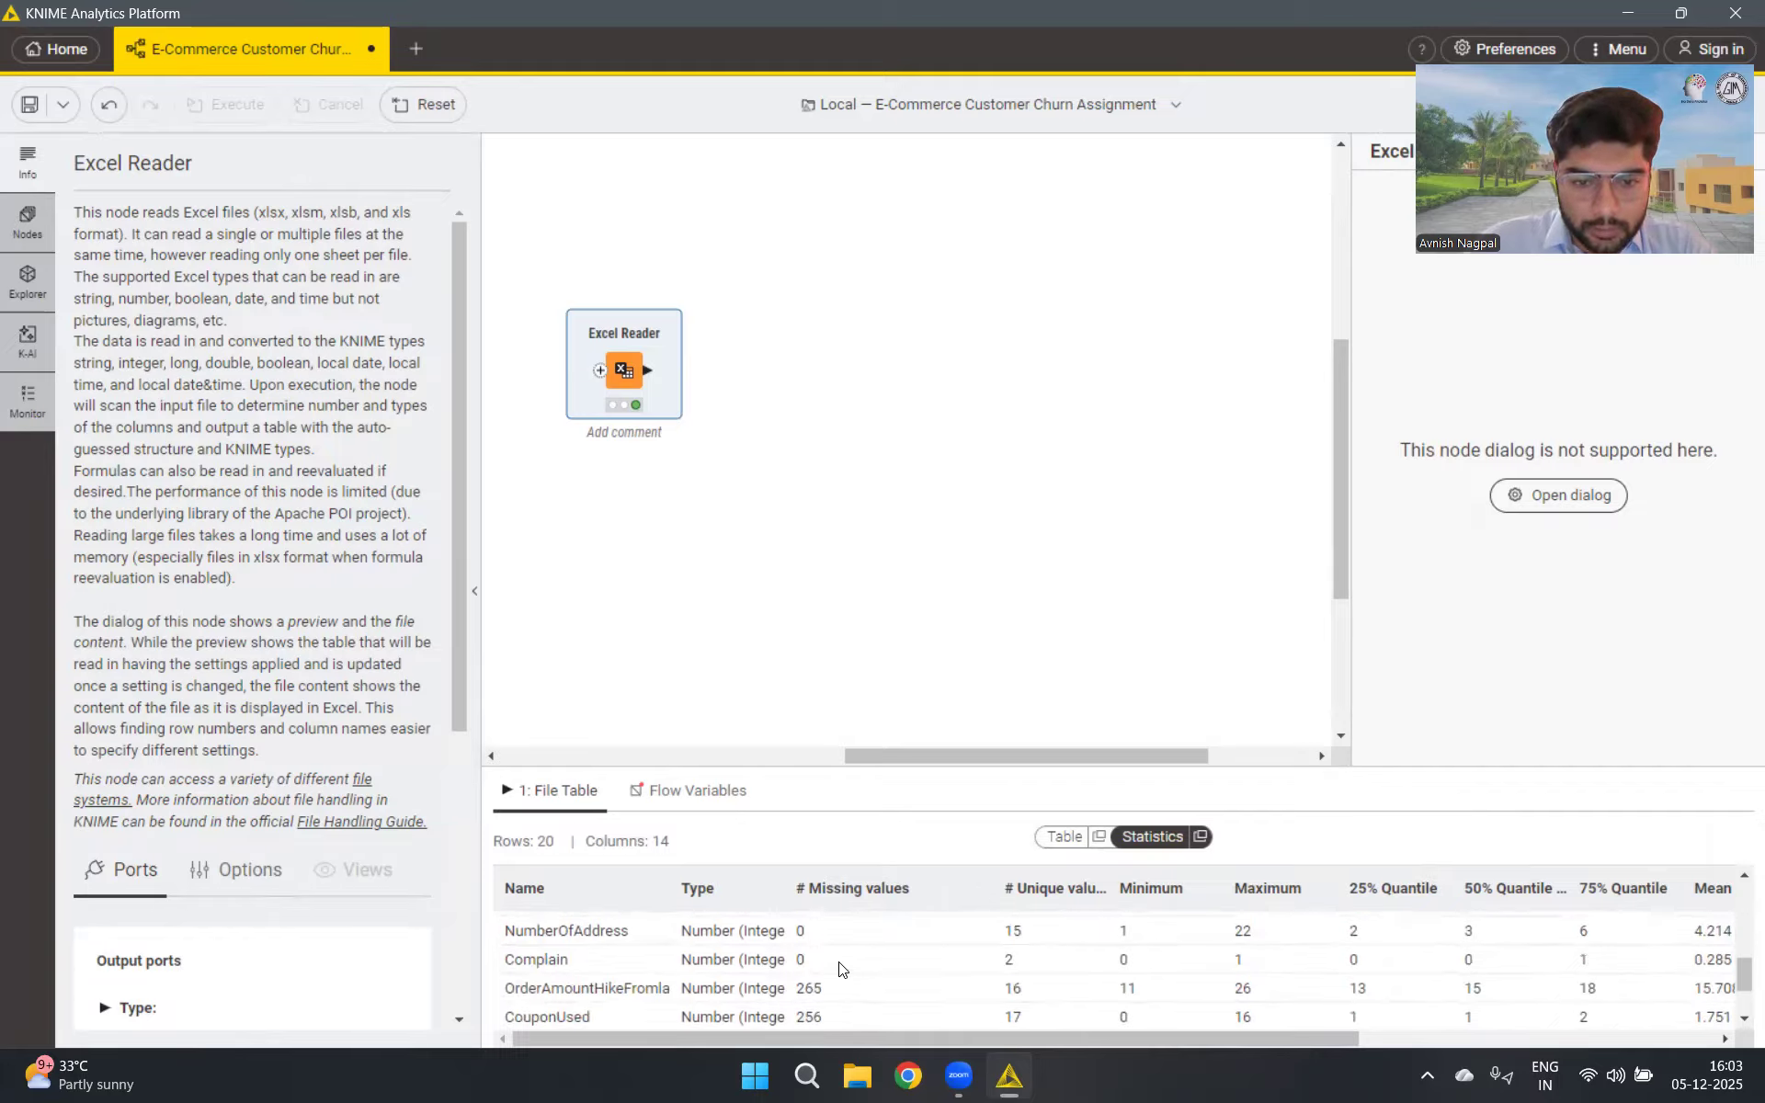
{"action": "scroll", "coordinate": [832, 961], "scroll_direction": "down", "scroll_amount": 2}
{"action": "scroll", "coordinate": [830, 961], "scroll_direction": "up", "scroll_amount": 2}
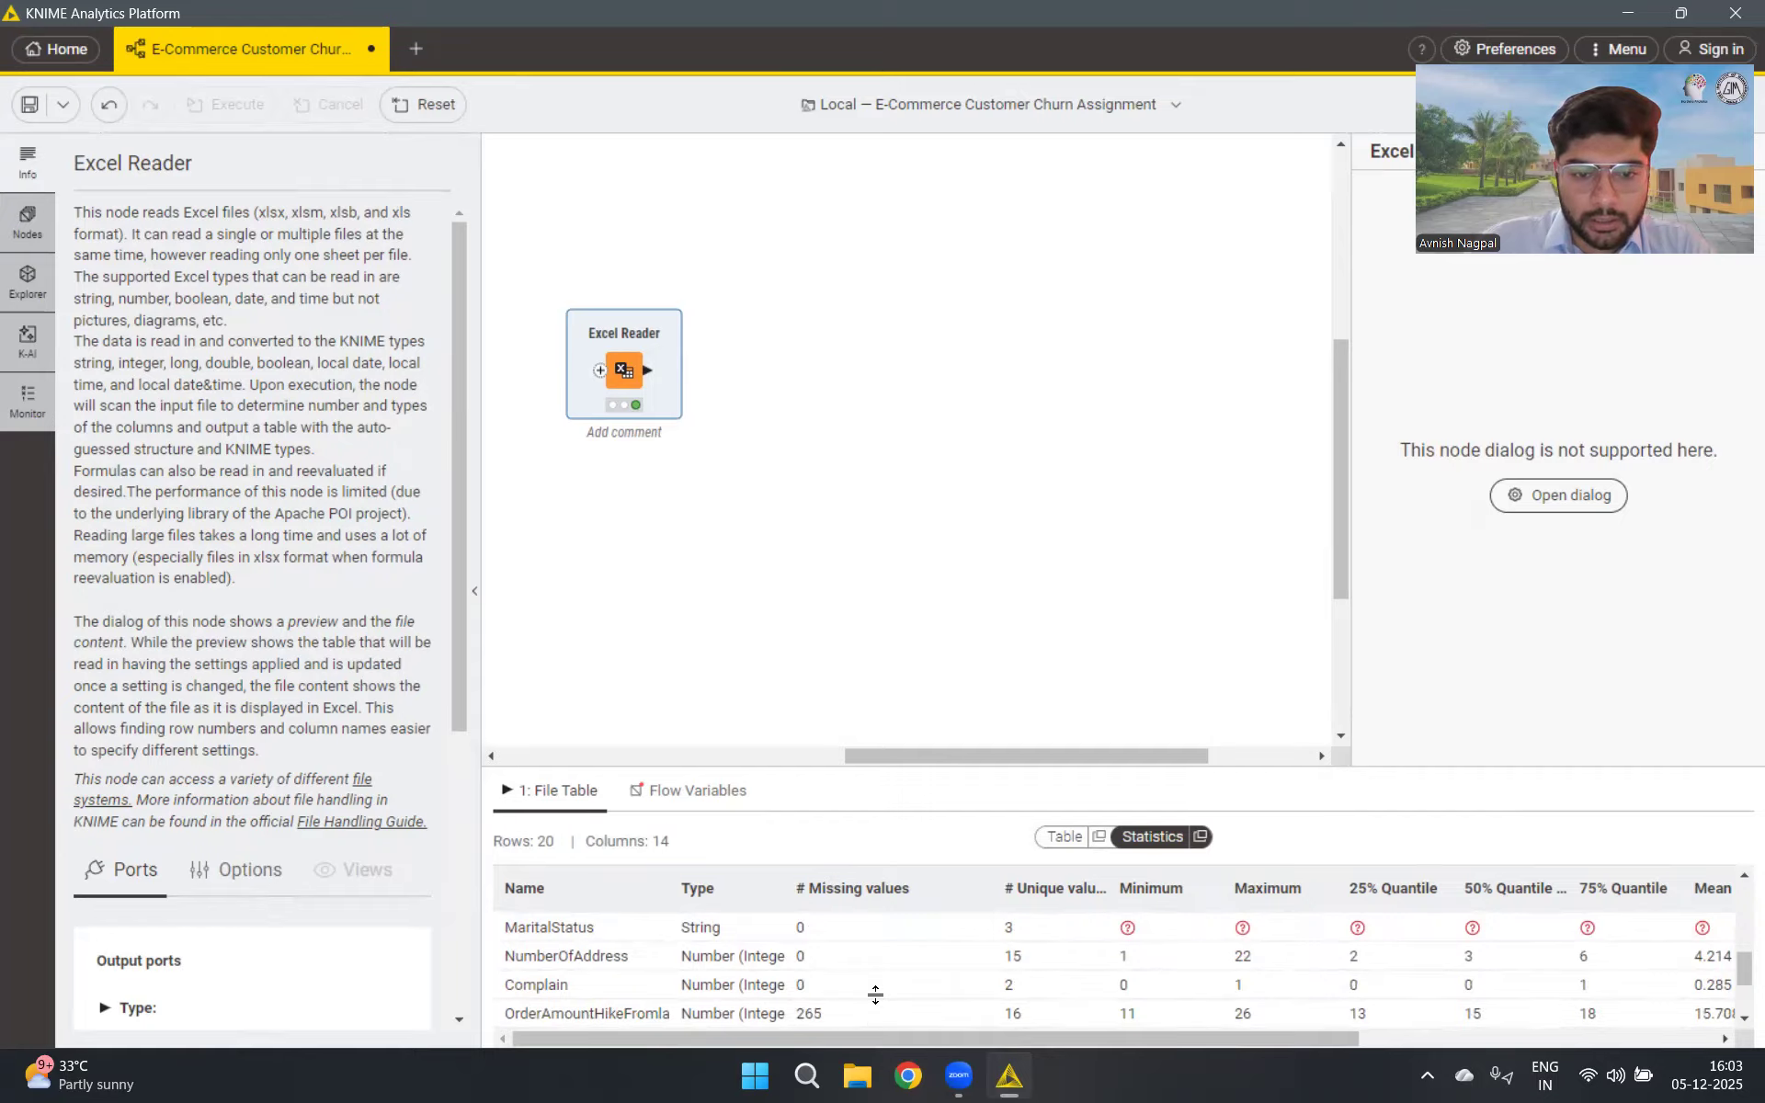
{"action": "scroll", "coordinate": [873, 993], "scroll_direction": "down", "scroll_amount": 2}
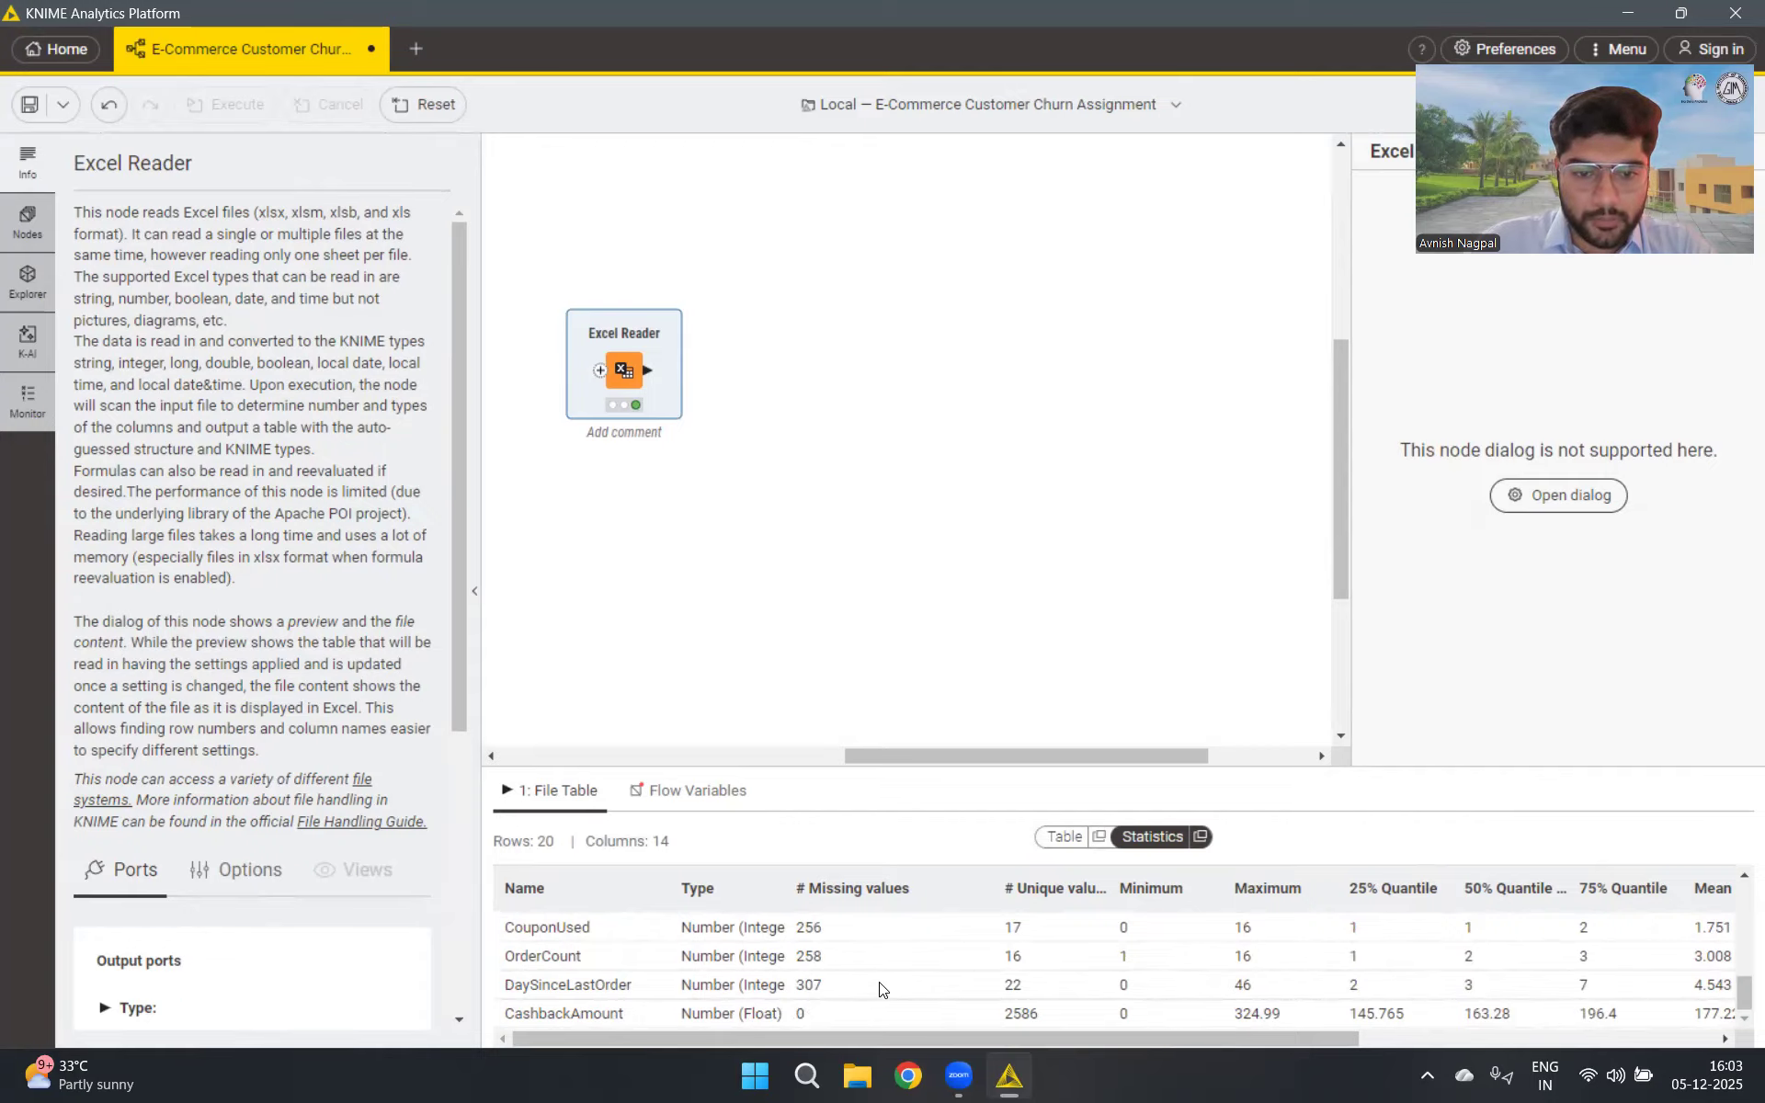
{"action": "scroll", "coordinate": [880, 988], "scroll_direction": "up", "scroll_amount": 5}
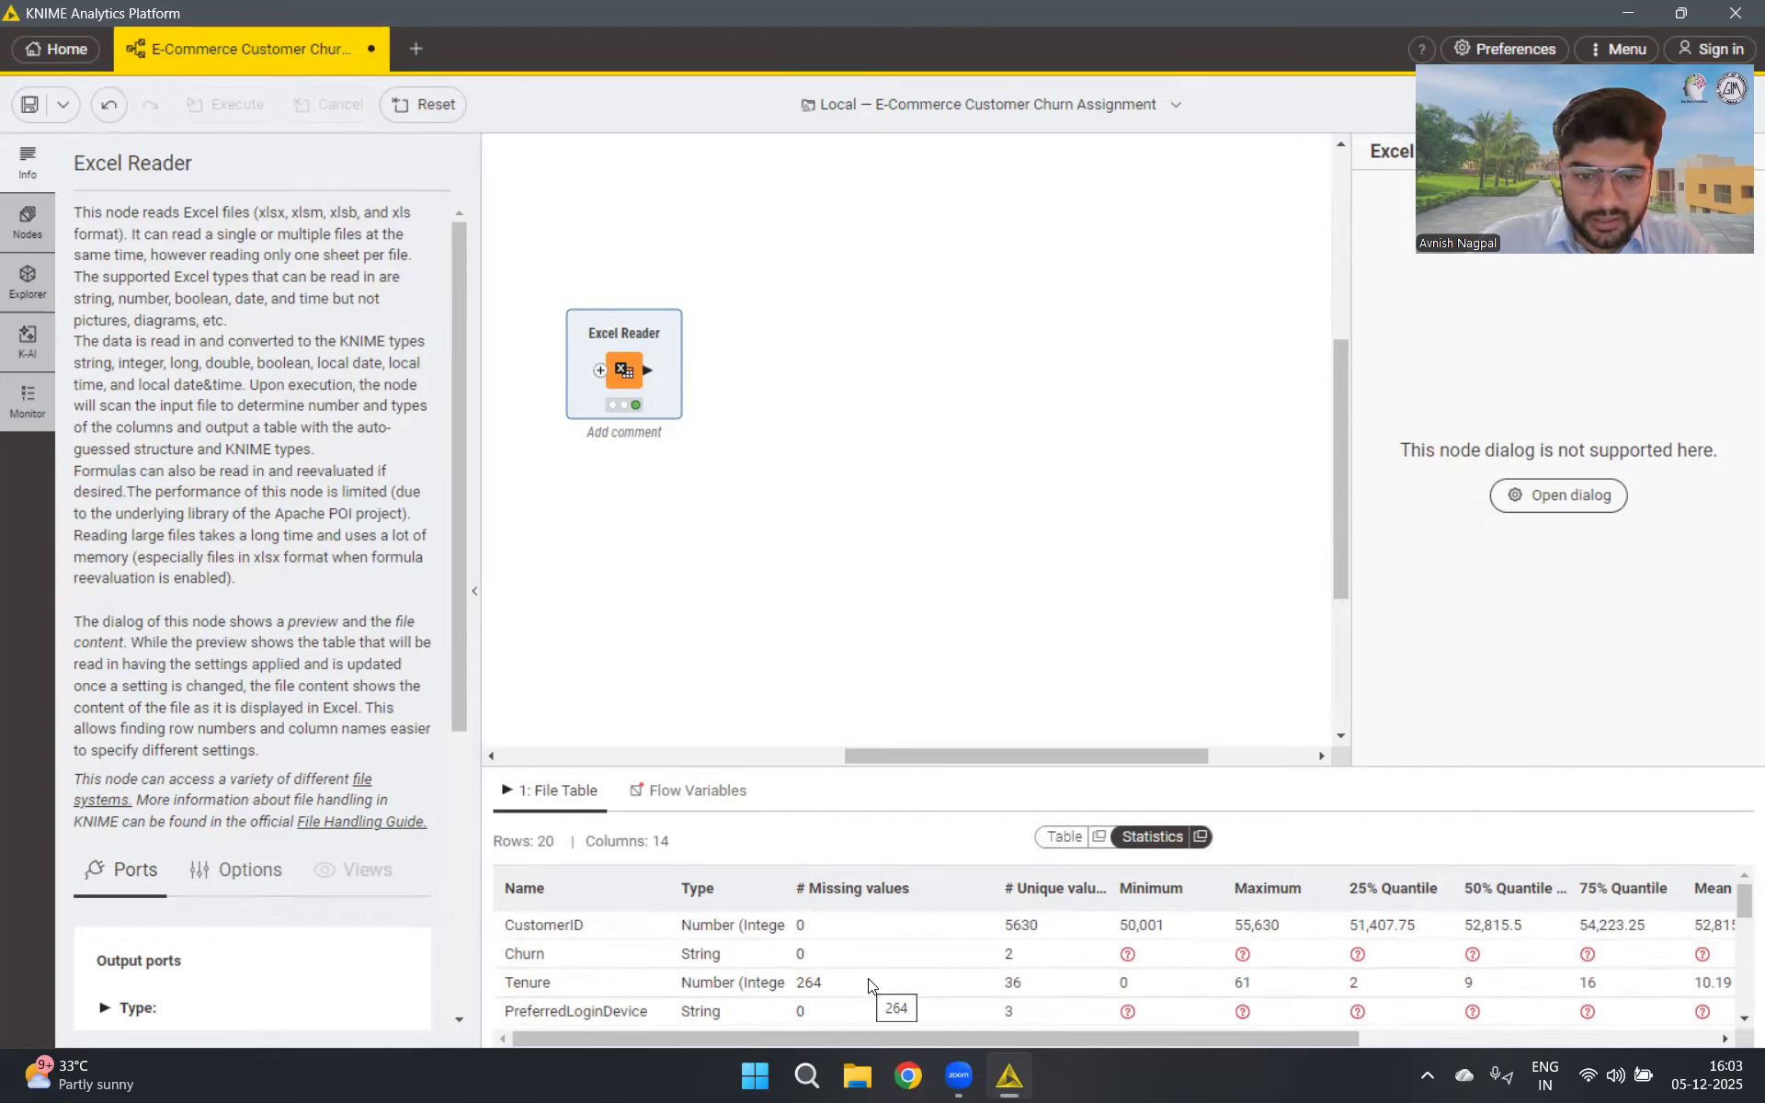
{"action": "scroll", "coordinate": [870, 986], "scroll_direction": "down", "scroll_amount": 5}
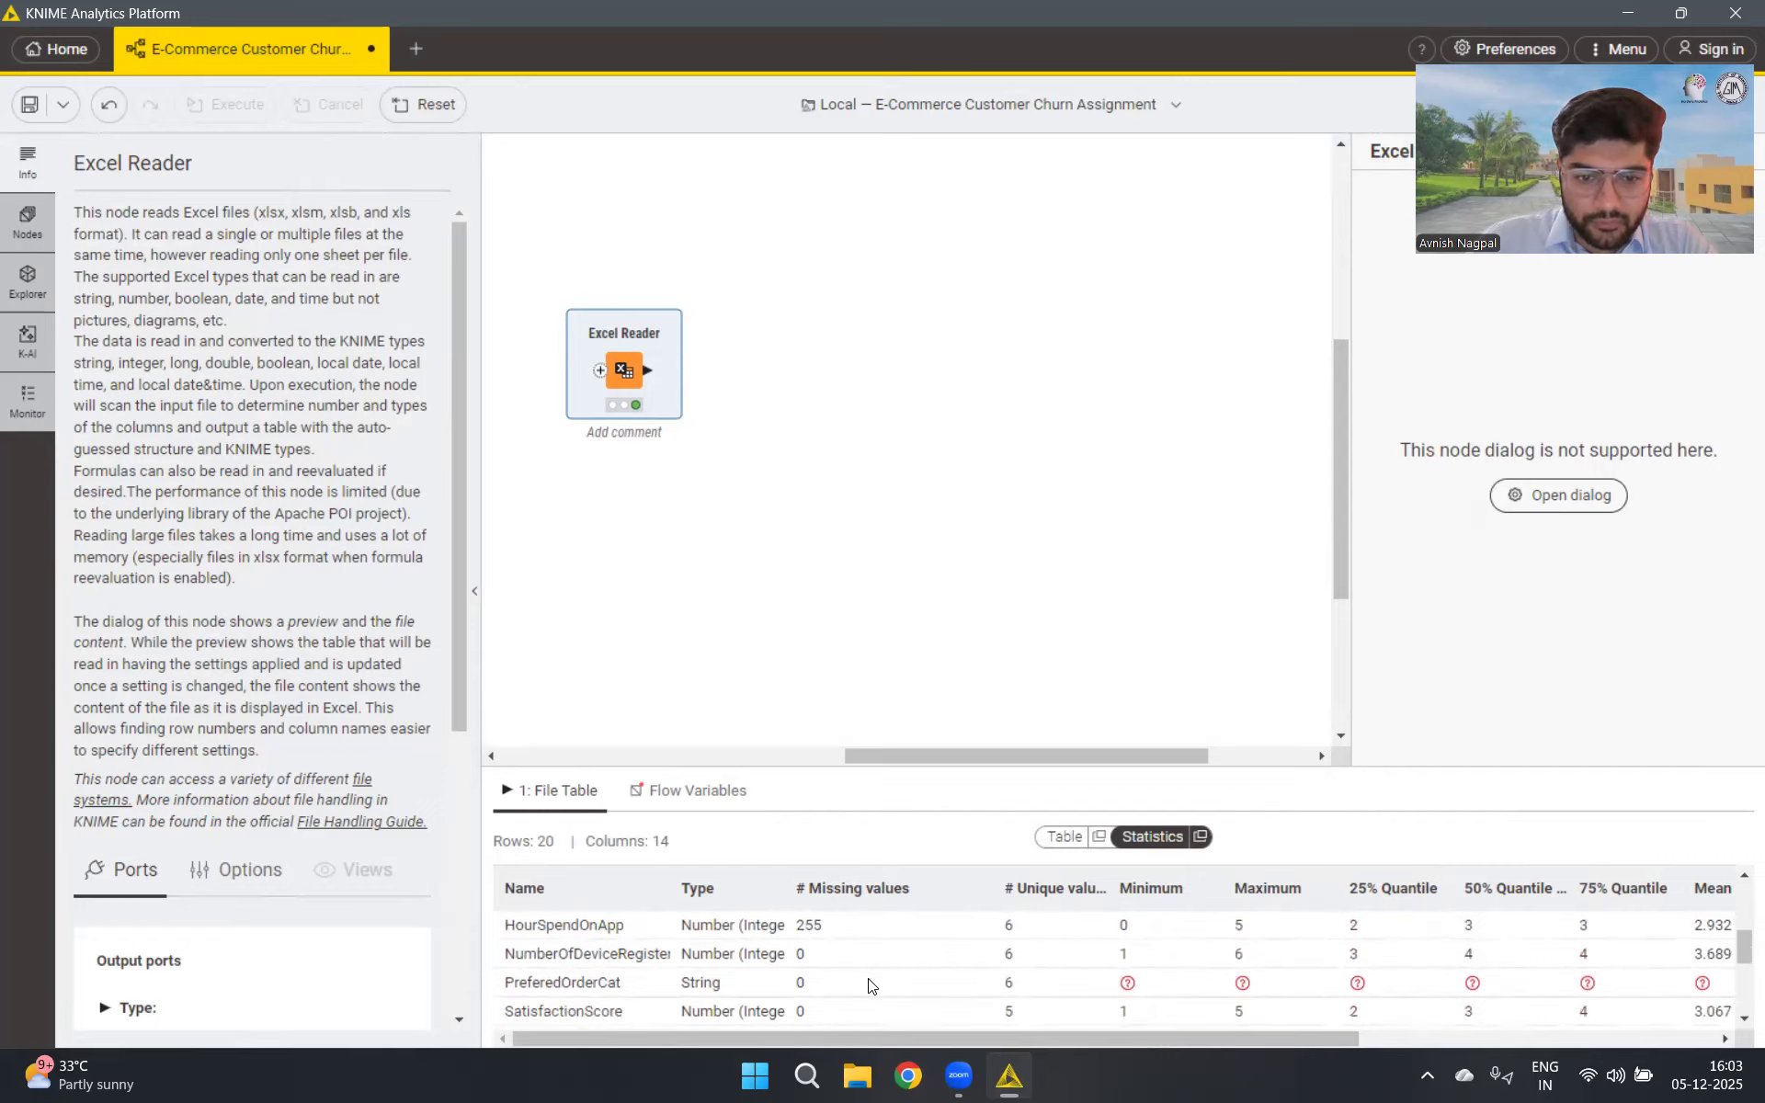
{"action": "scroll", "coordinate": [871, 985], "scroll_direction": "down", "scroll_amount": 3}
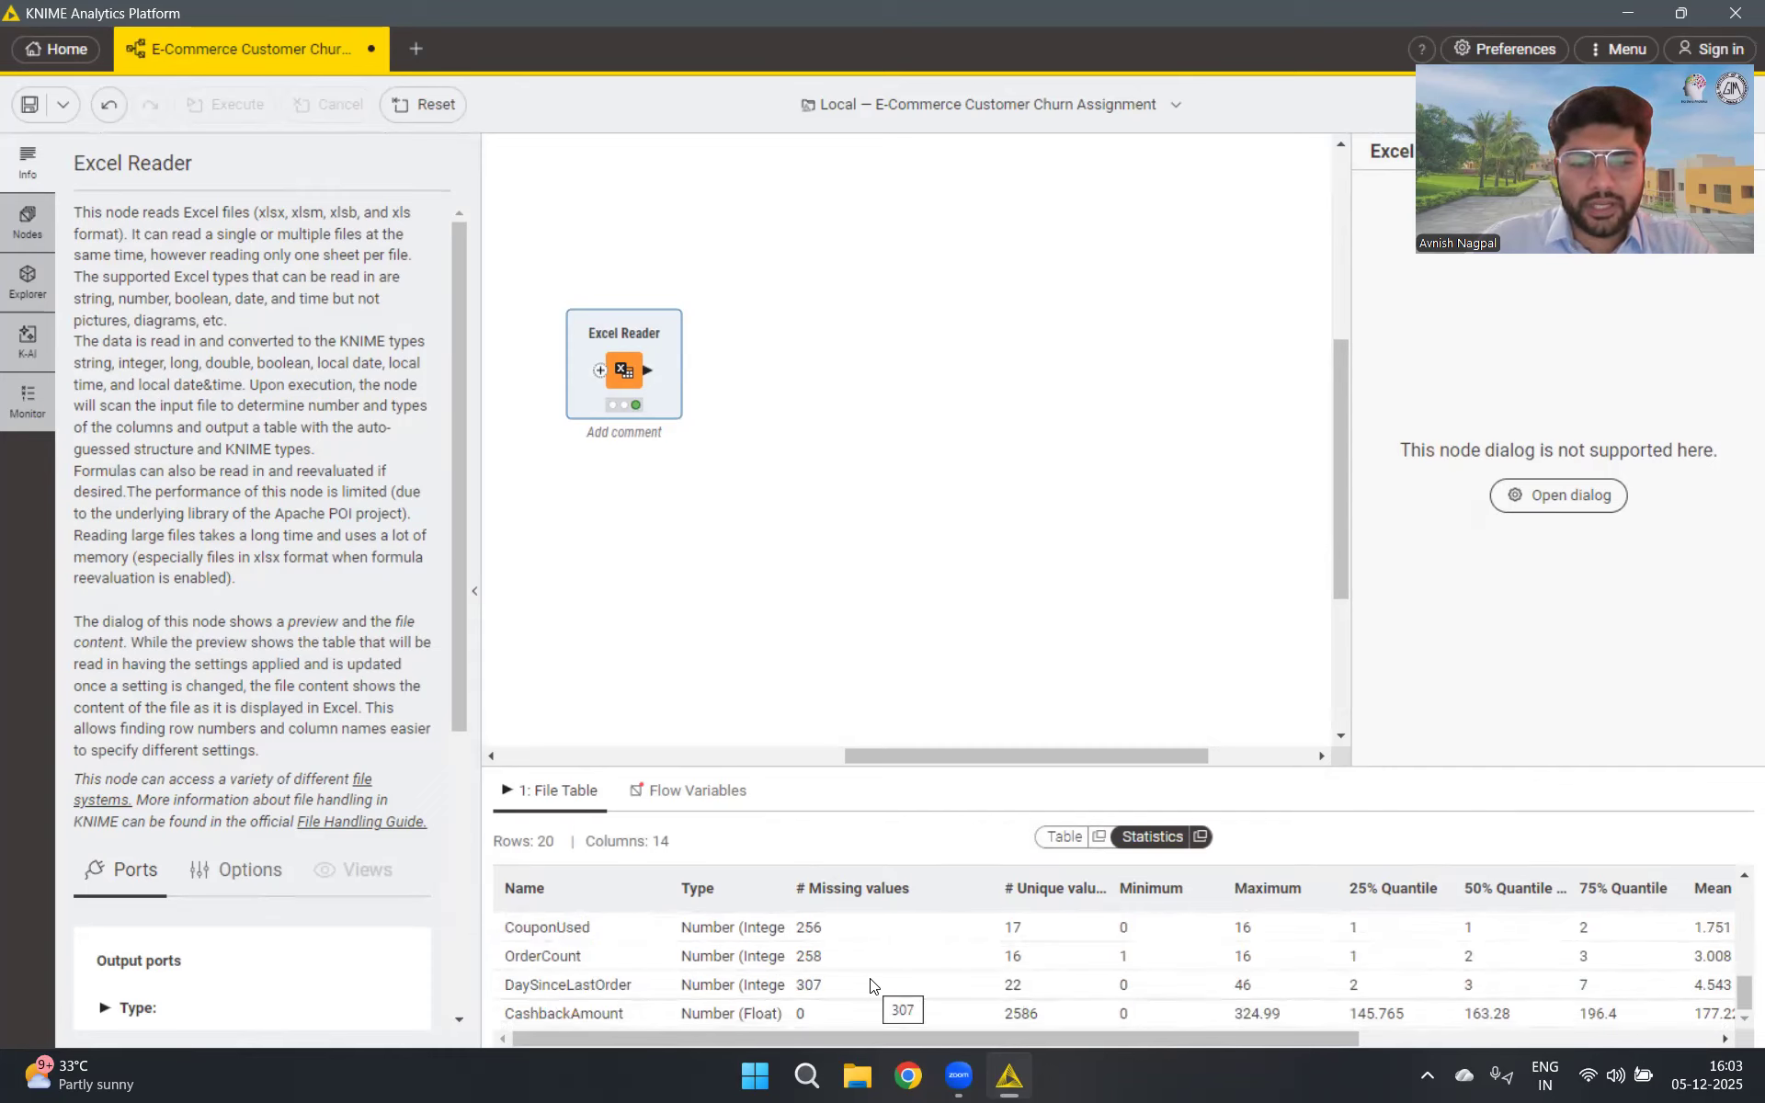
{"action": "scroll", "coordinate": [872, 986], "scroll_direction": "up", "scroll_amount": 8}
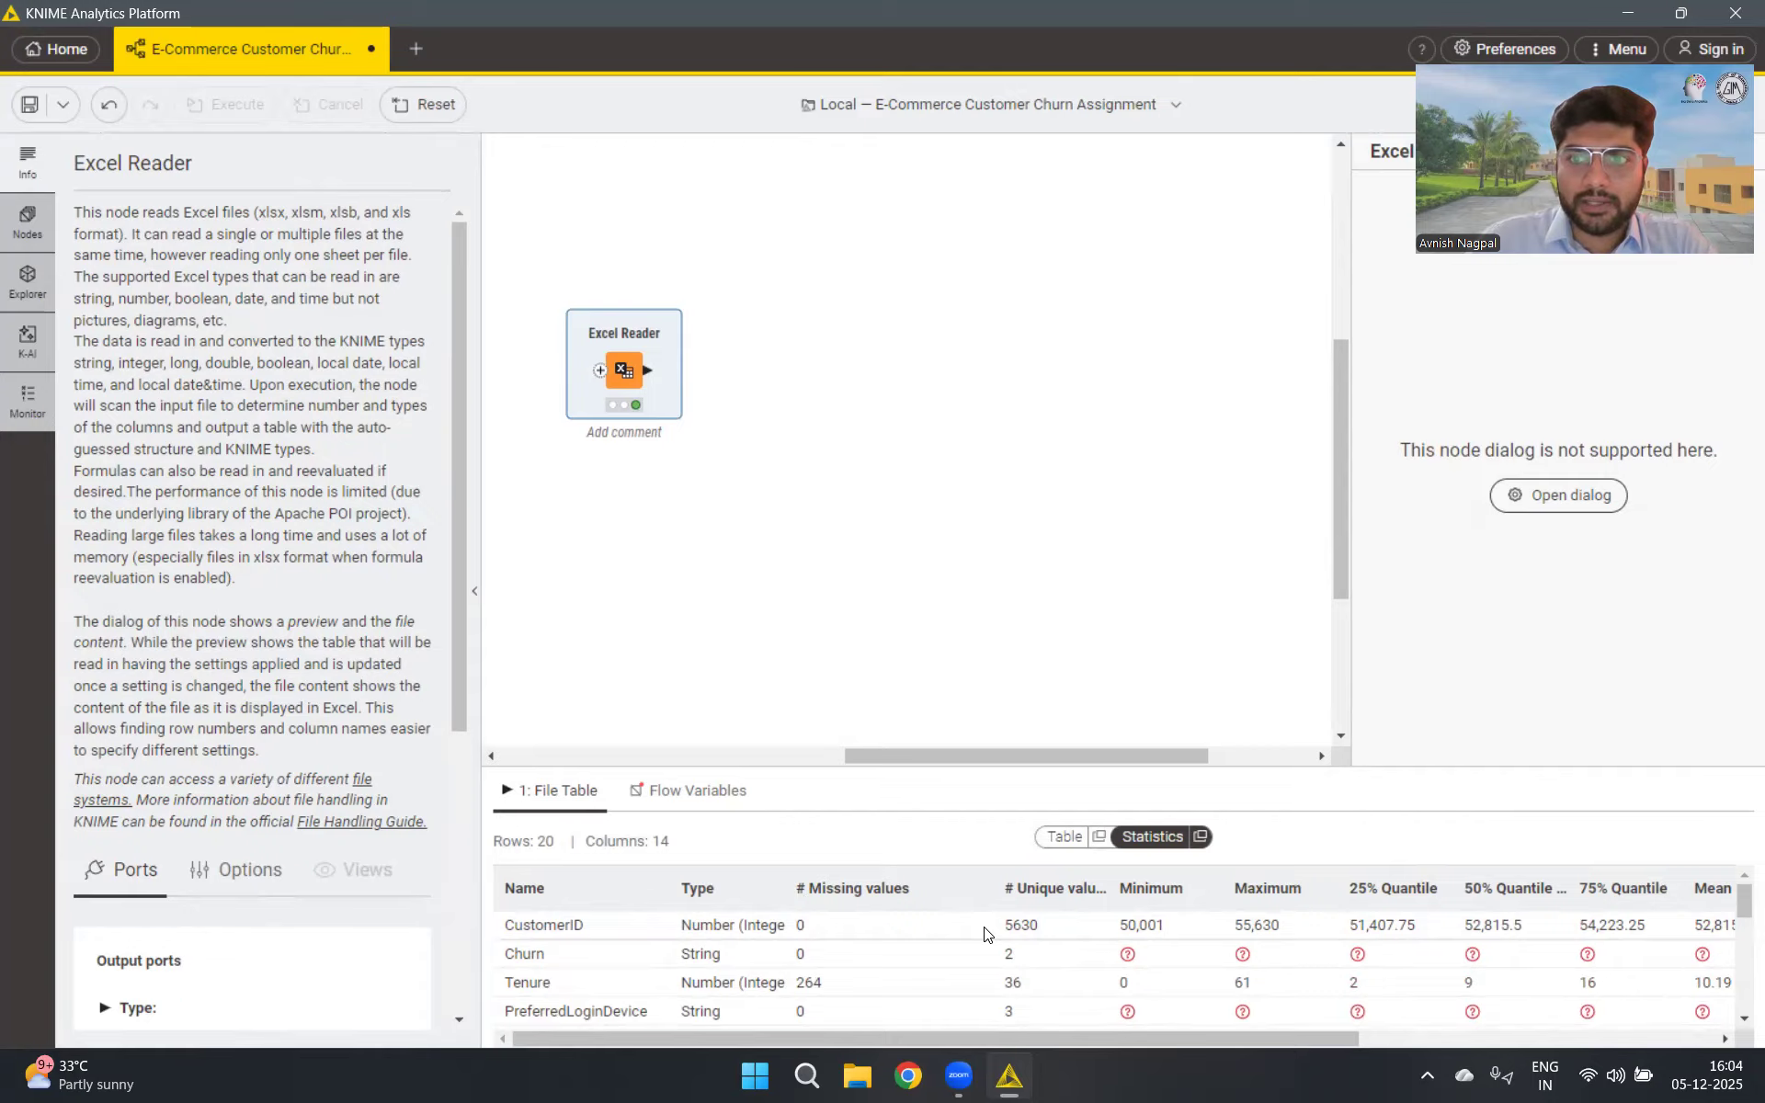
Look at the CustomerID column in the output table and add a Column Filter node connected after the Excel Reader
{"action": "left_click", "coordinate": [1062, 839]}
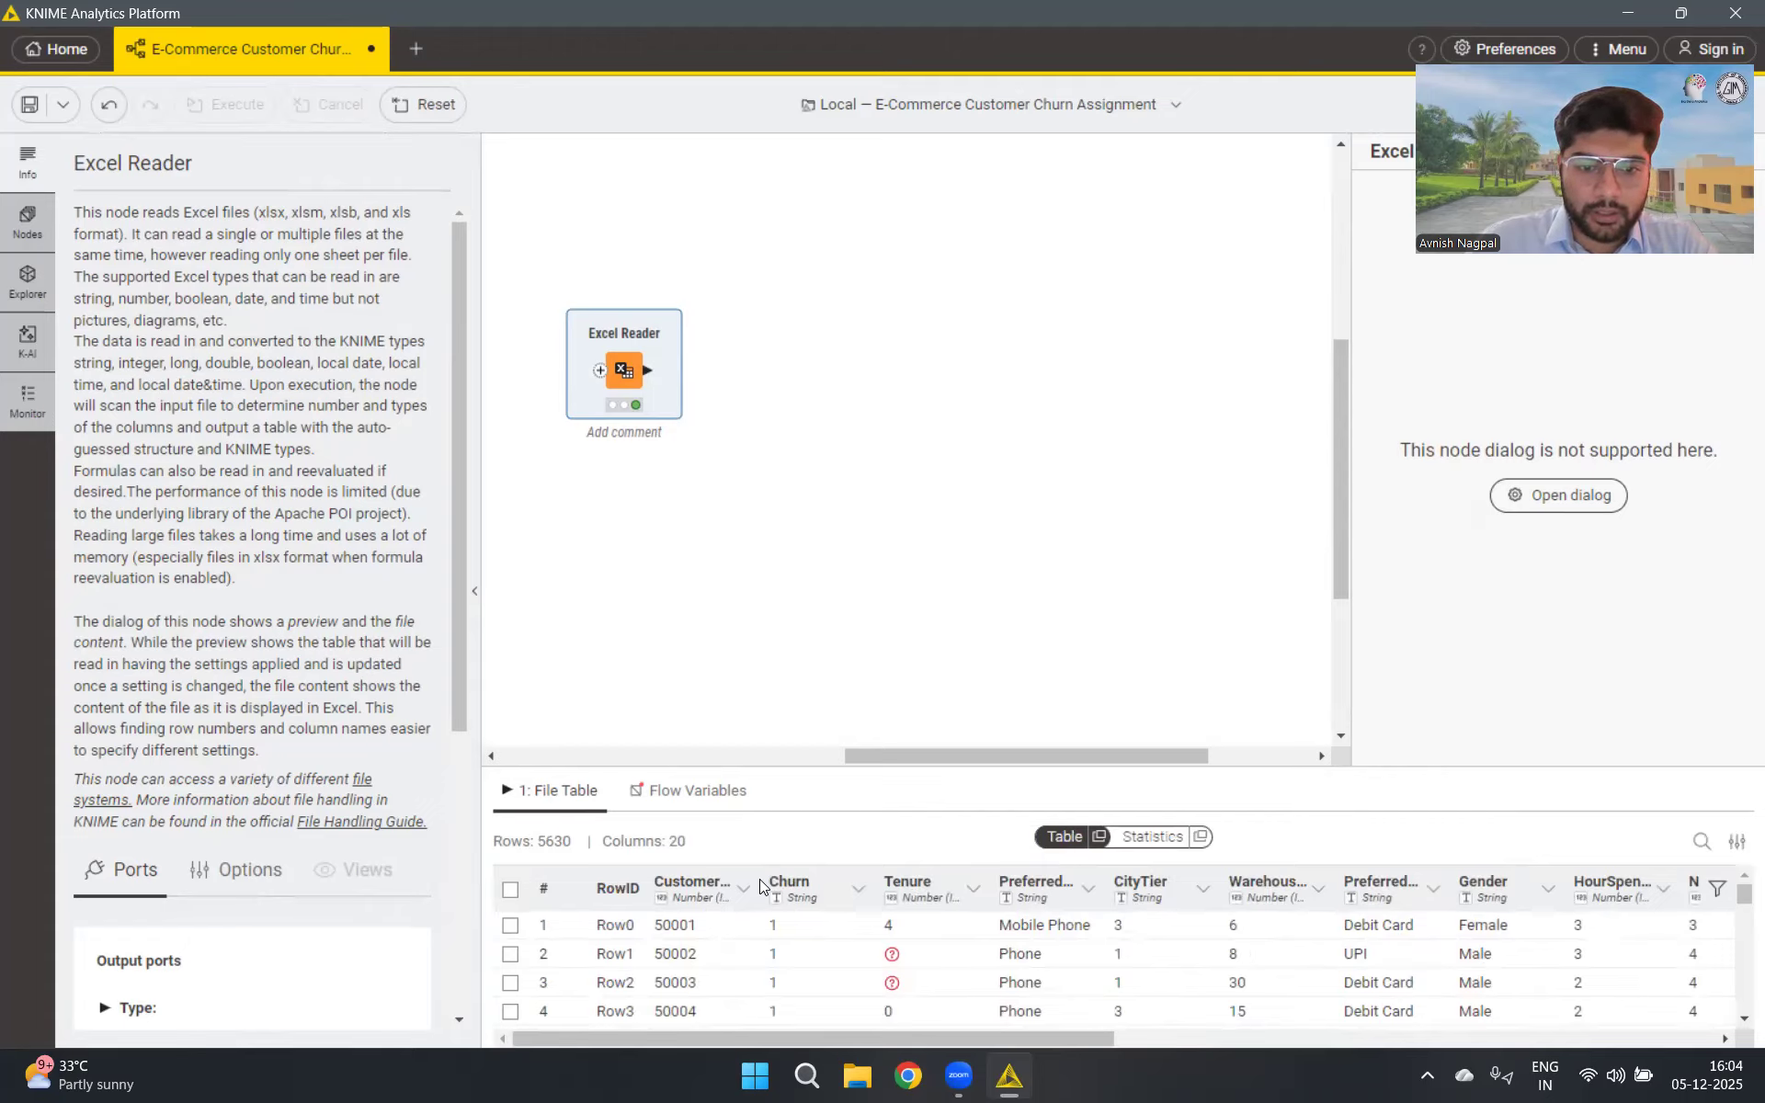
{"action": "left_click_drag", "start_coordinate": [755, 879], "coordinate": [792, 880]}
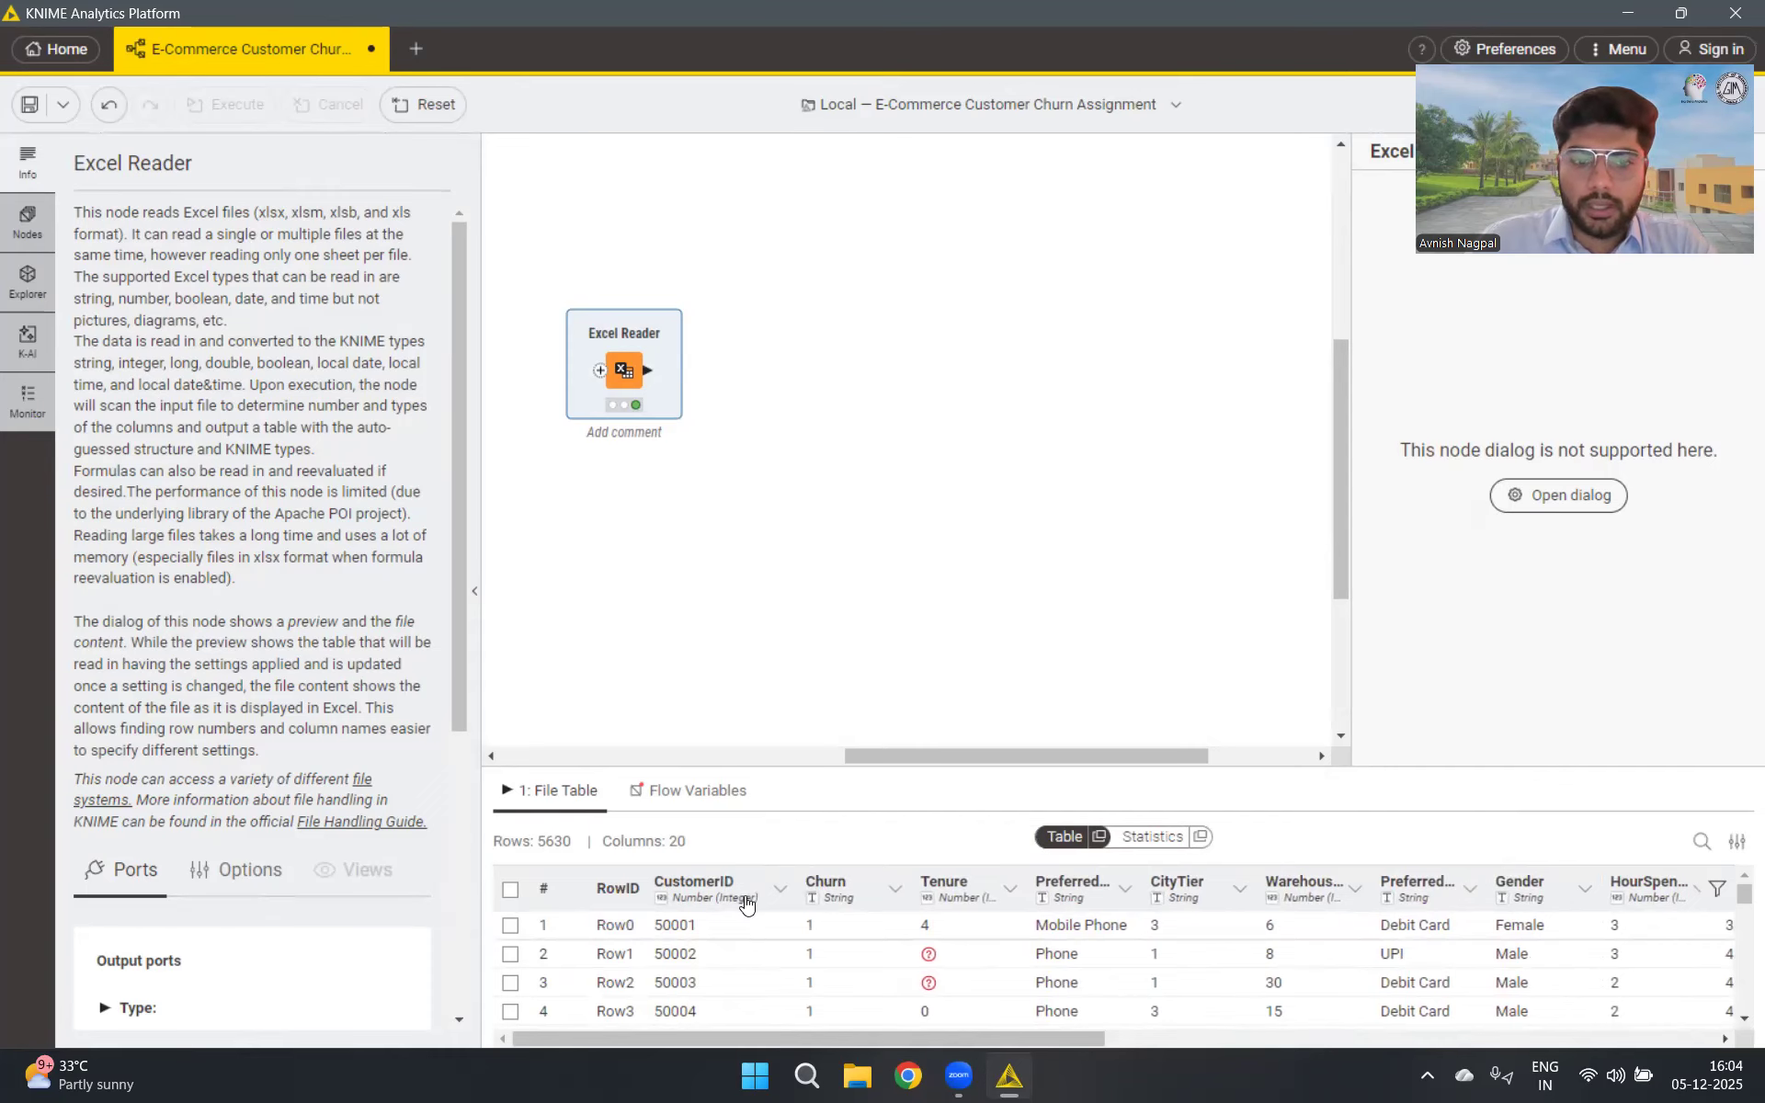
{"action": "left_click", "coordinate": [36, 237]}
{"action": "left_click", "coordinate": [188, 216]}
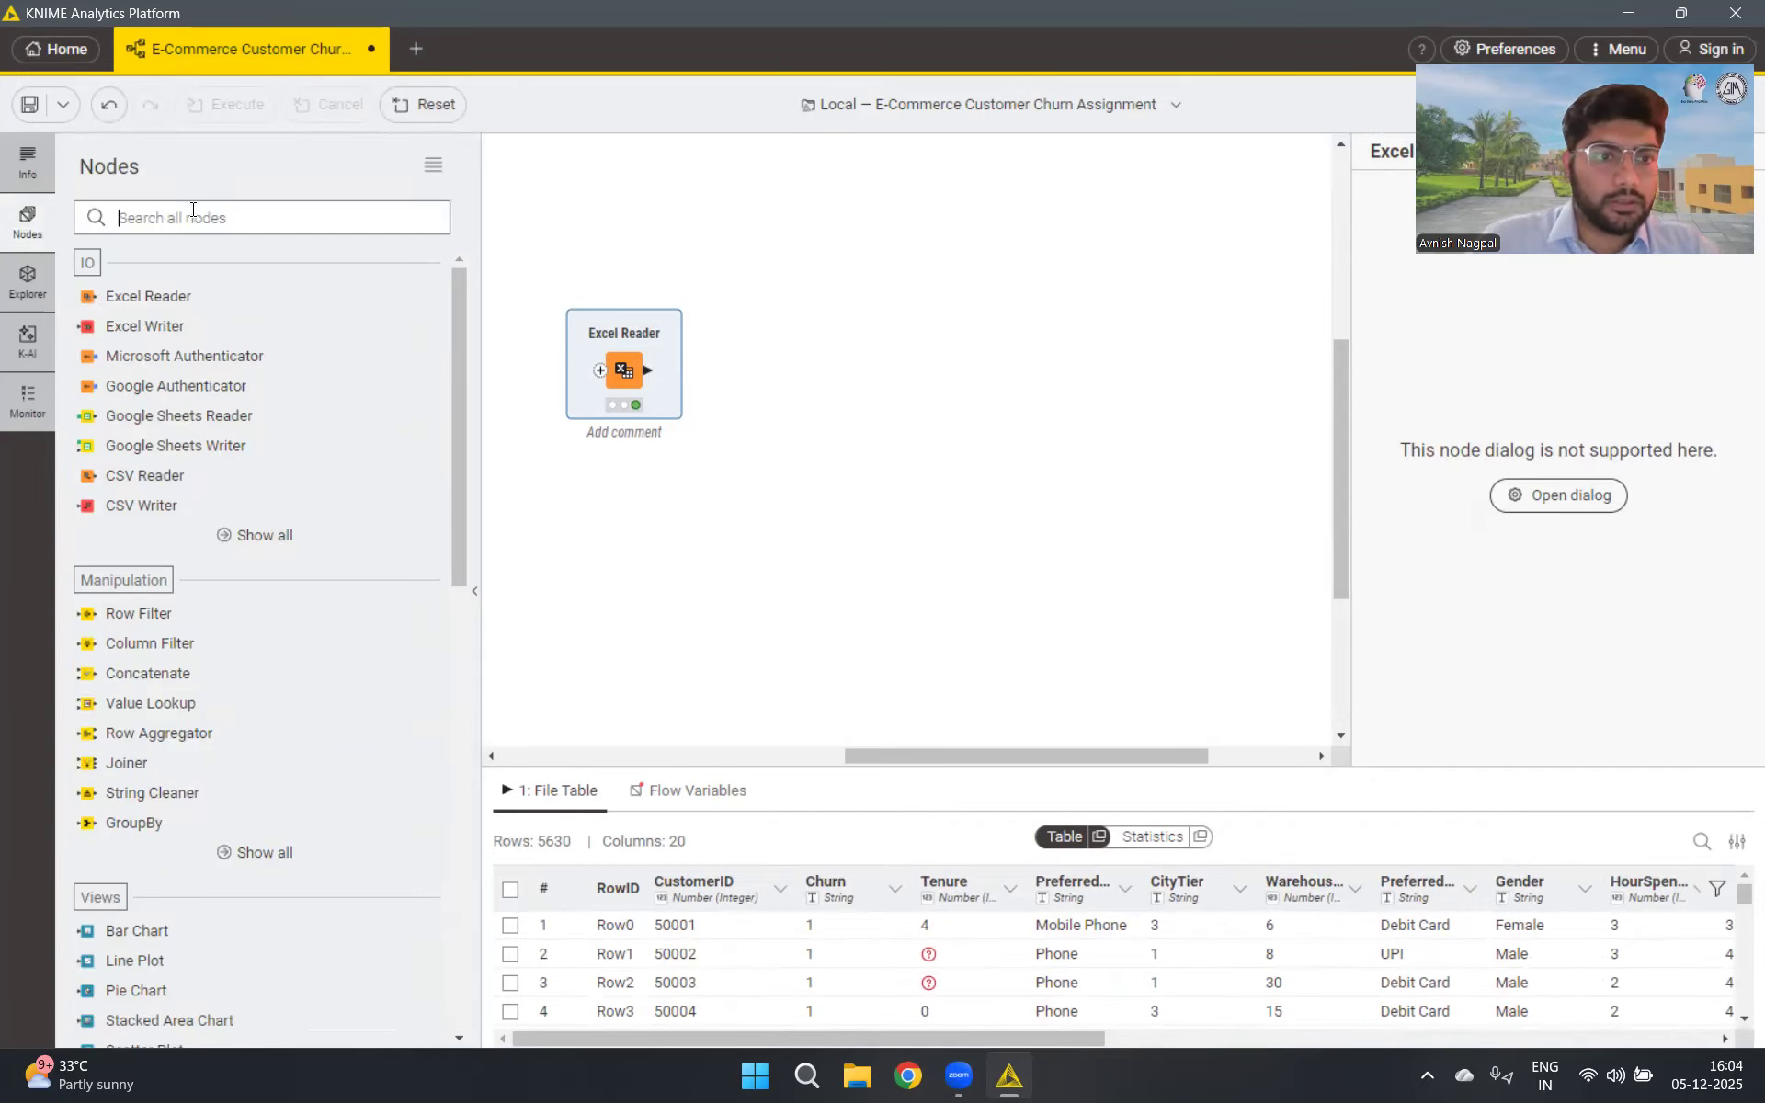
{"action": "type", "text": "colu"}
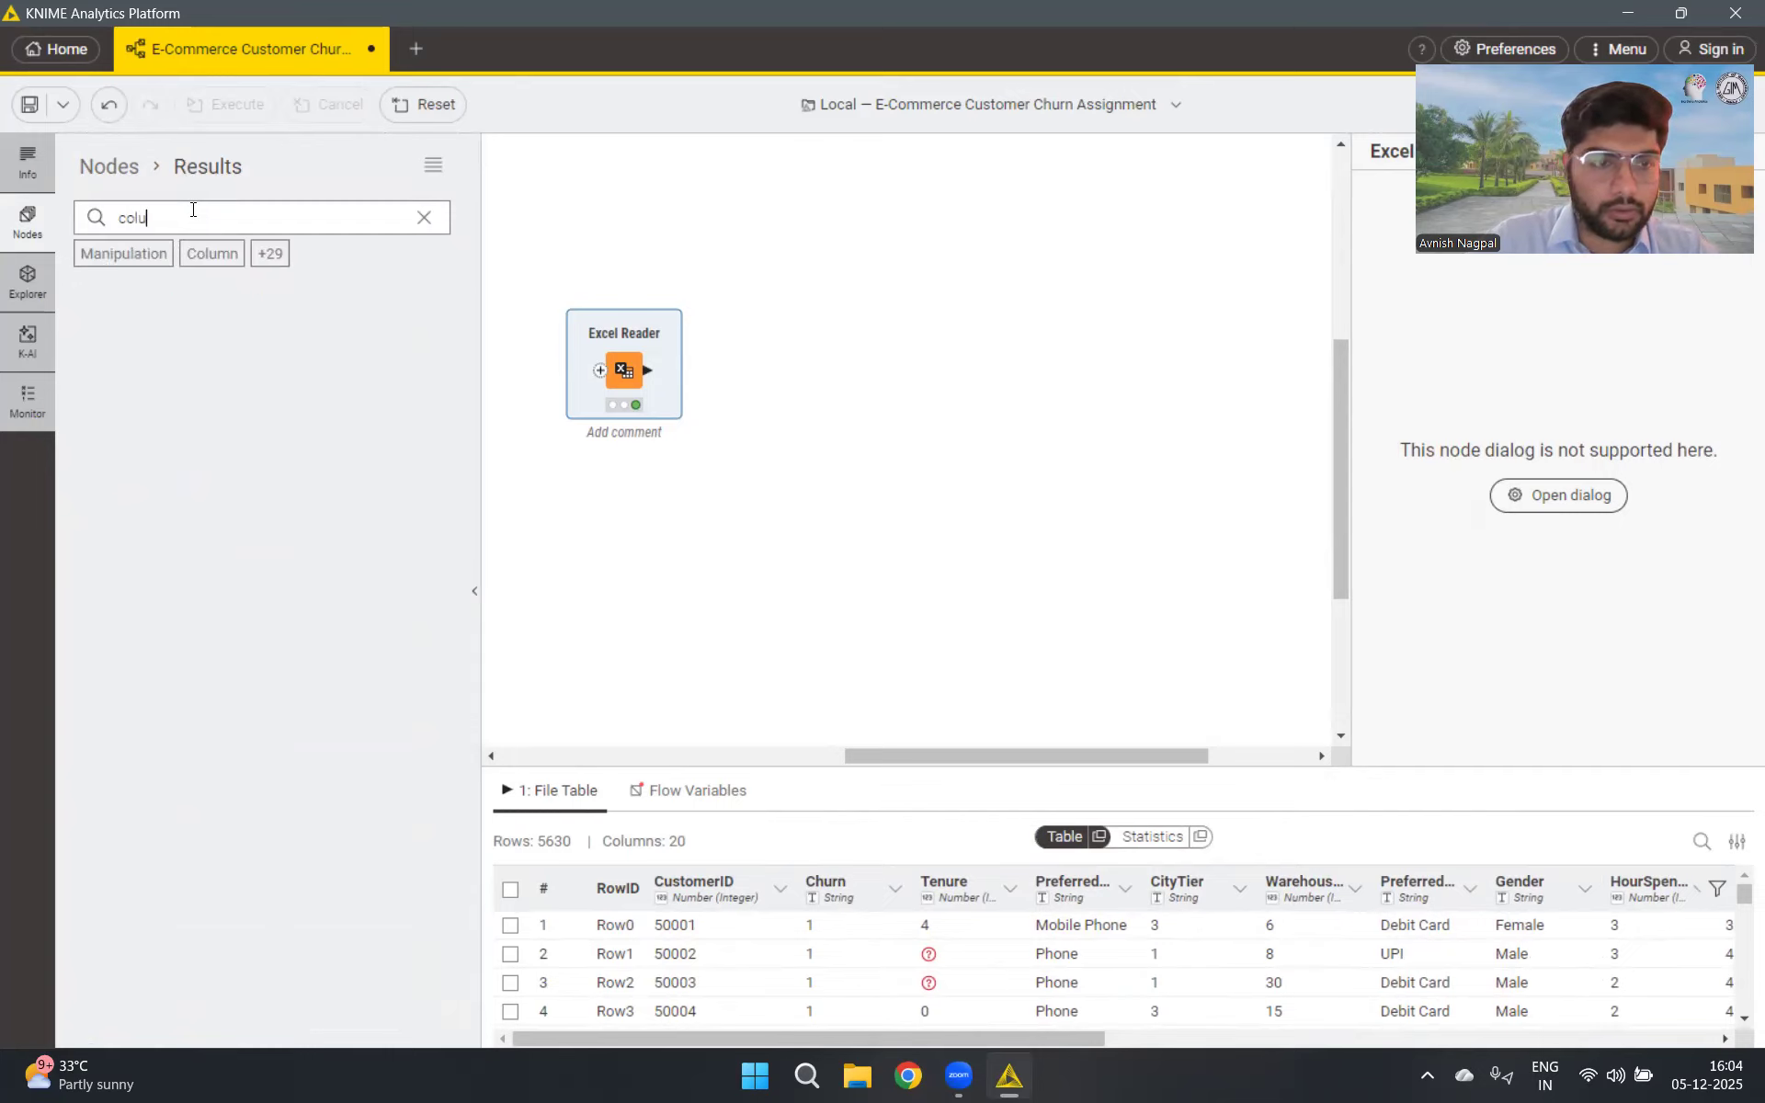
{"action": "type", "text": "mn"}
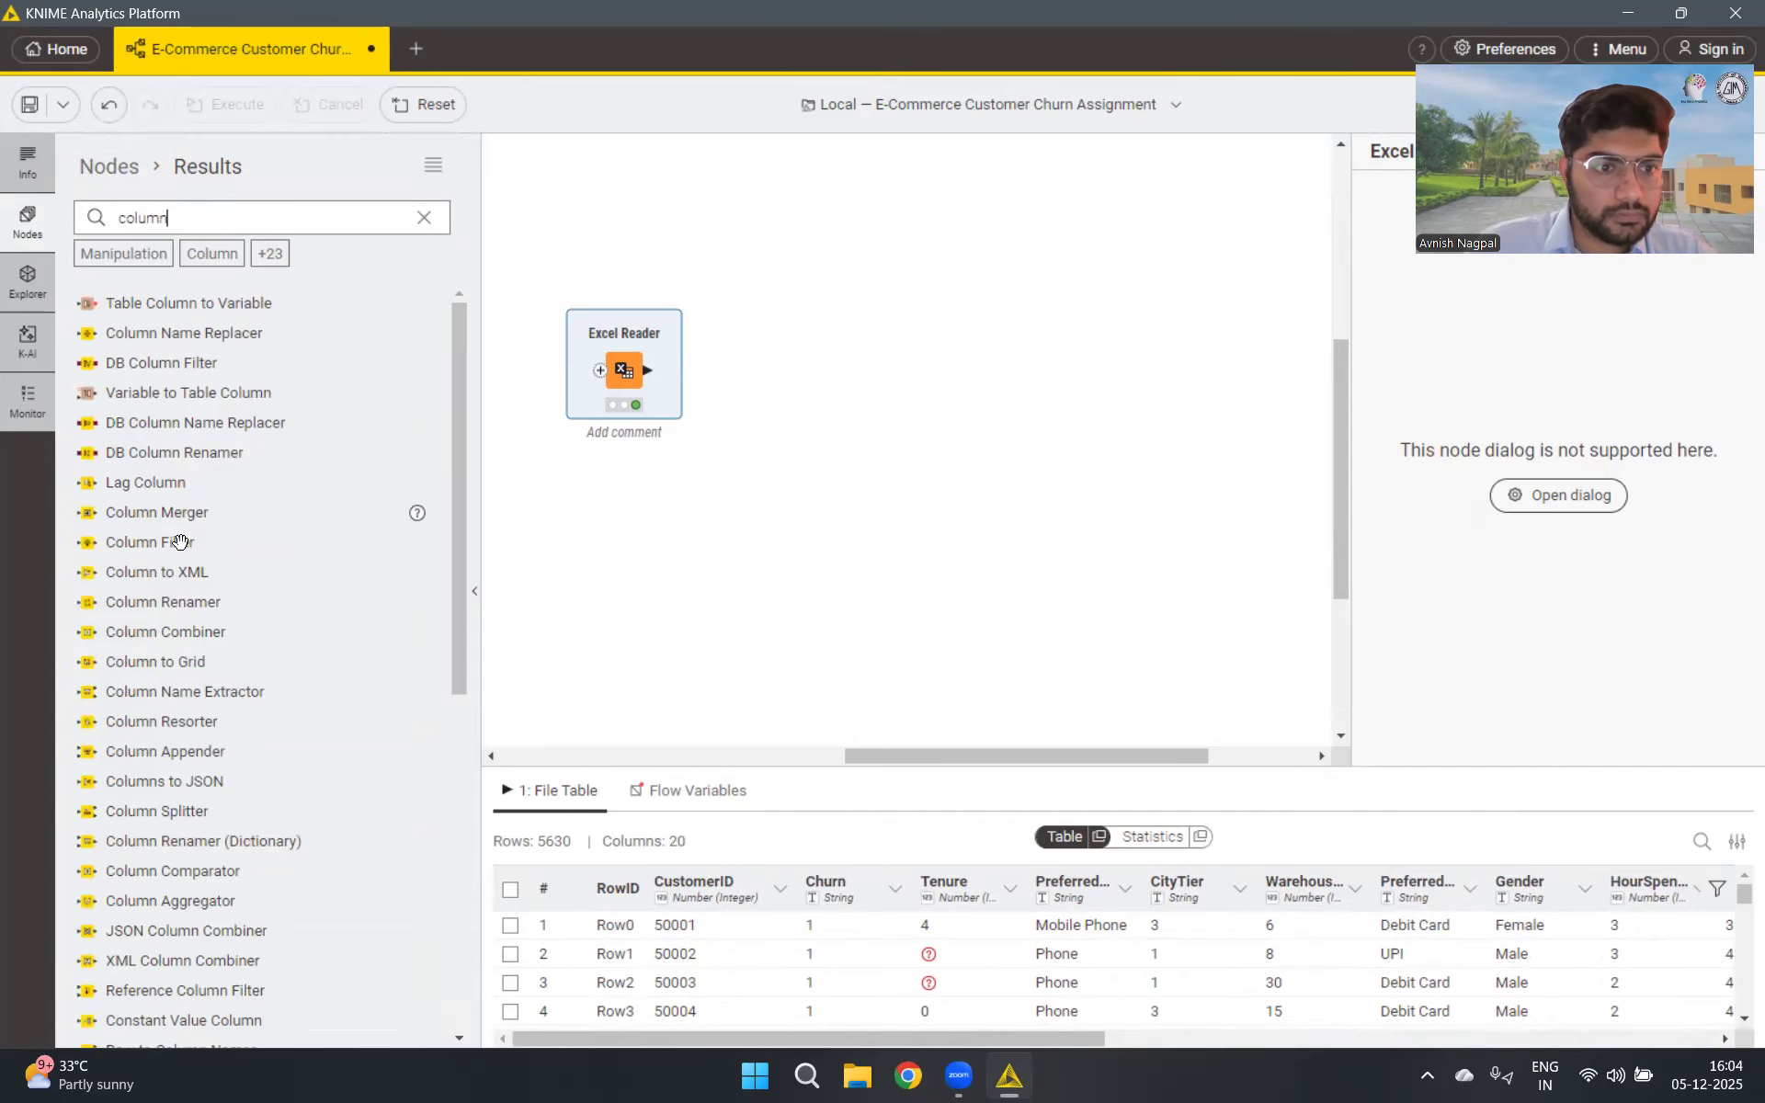
{"action": "left_click_drag", "start_coordinate": [204, 544], "coordinate": [697, 377]}
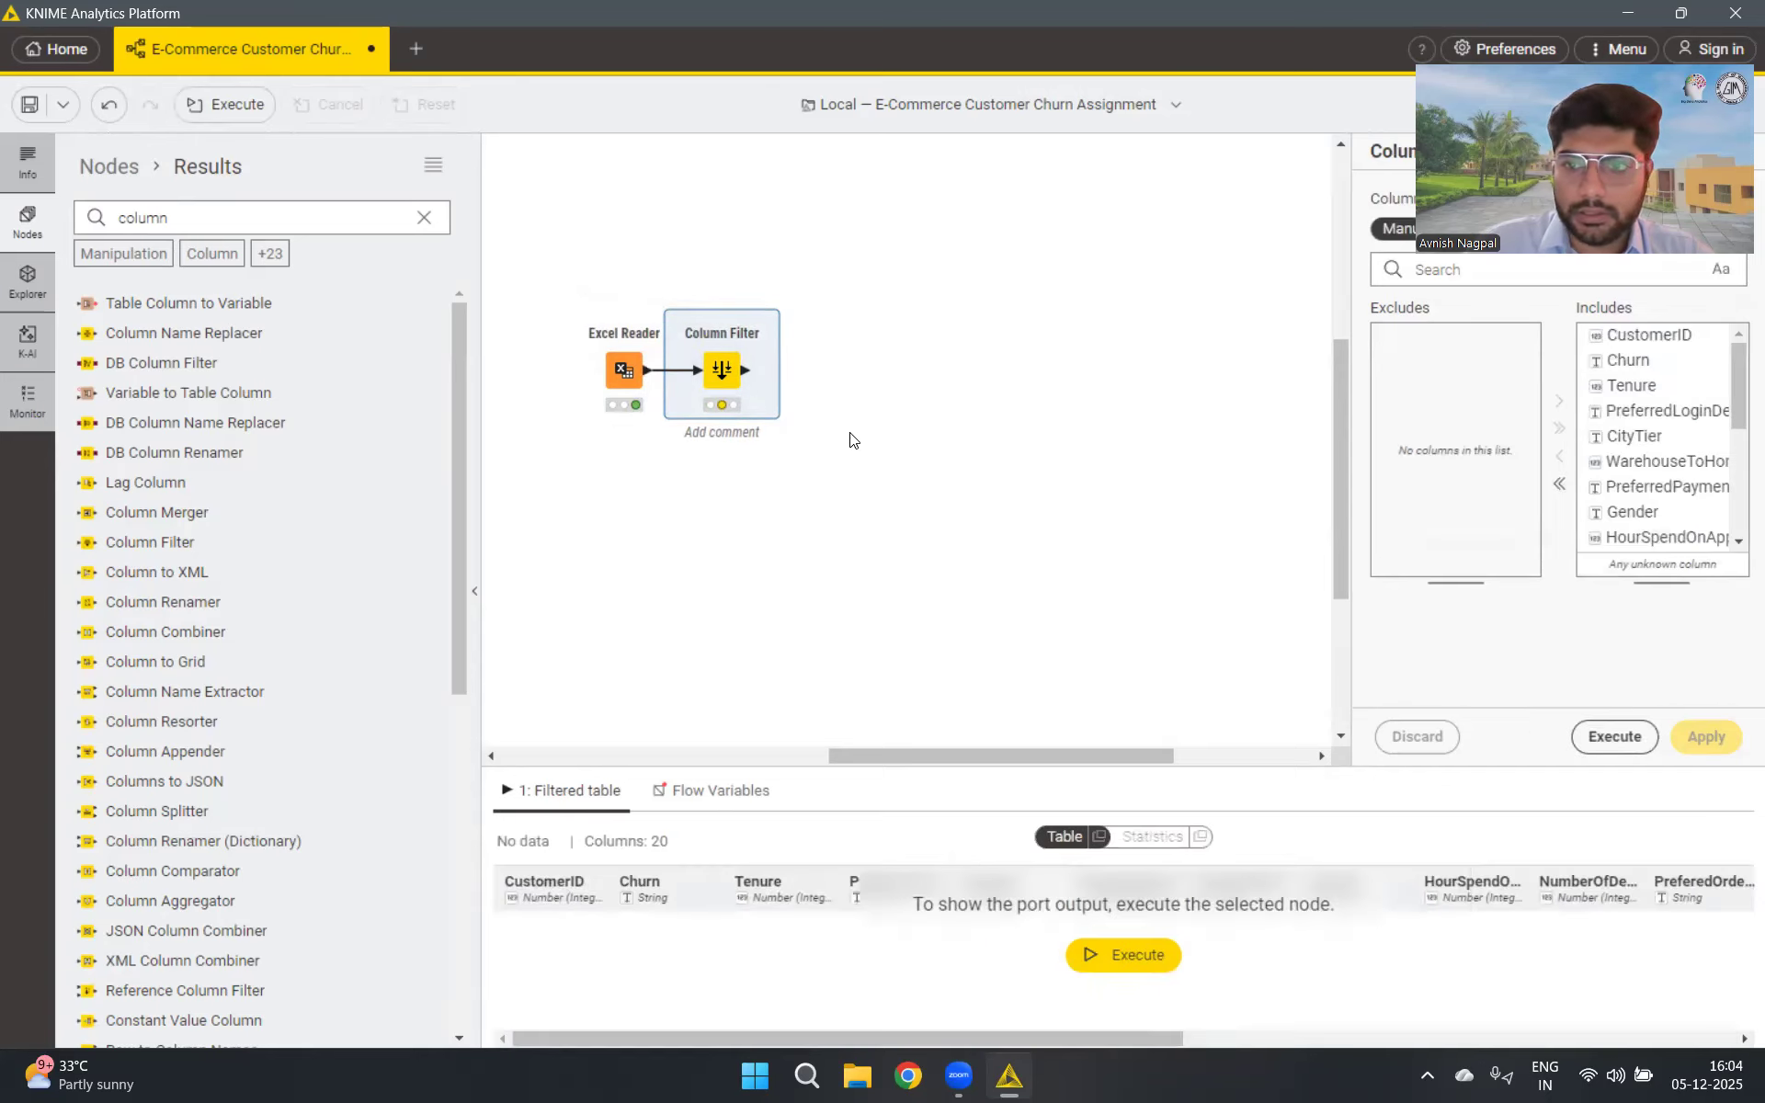
Exclude CustomerID in the Column Filter, keeping all other columns, and apply and execute the node
{"action": "left_click", "coordinate": [1637, 340]}
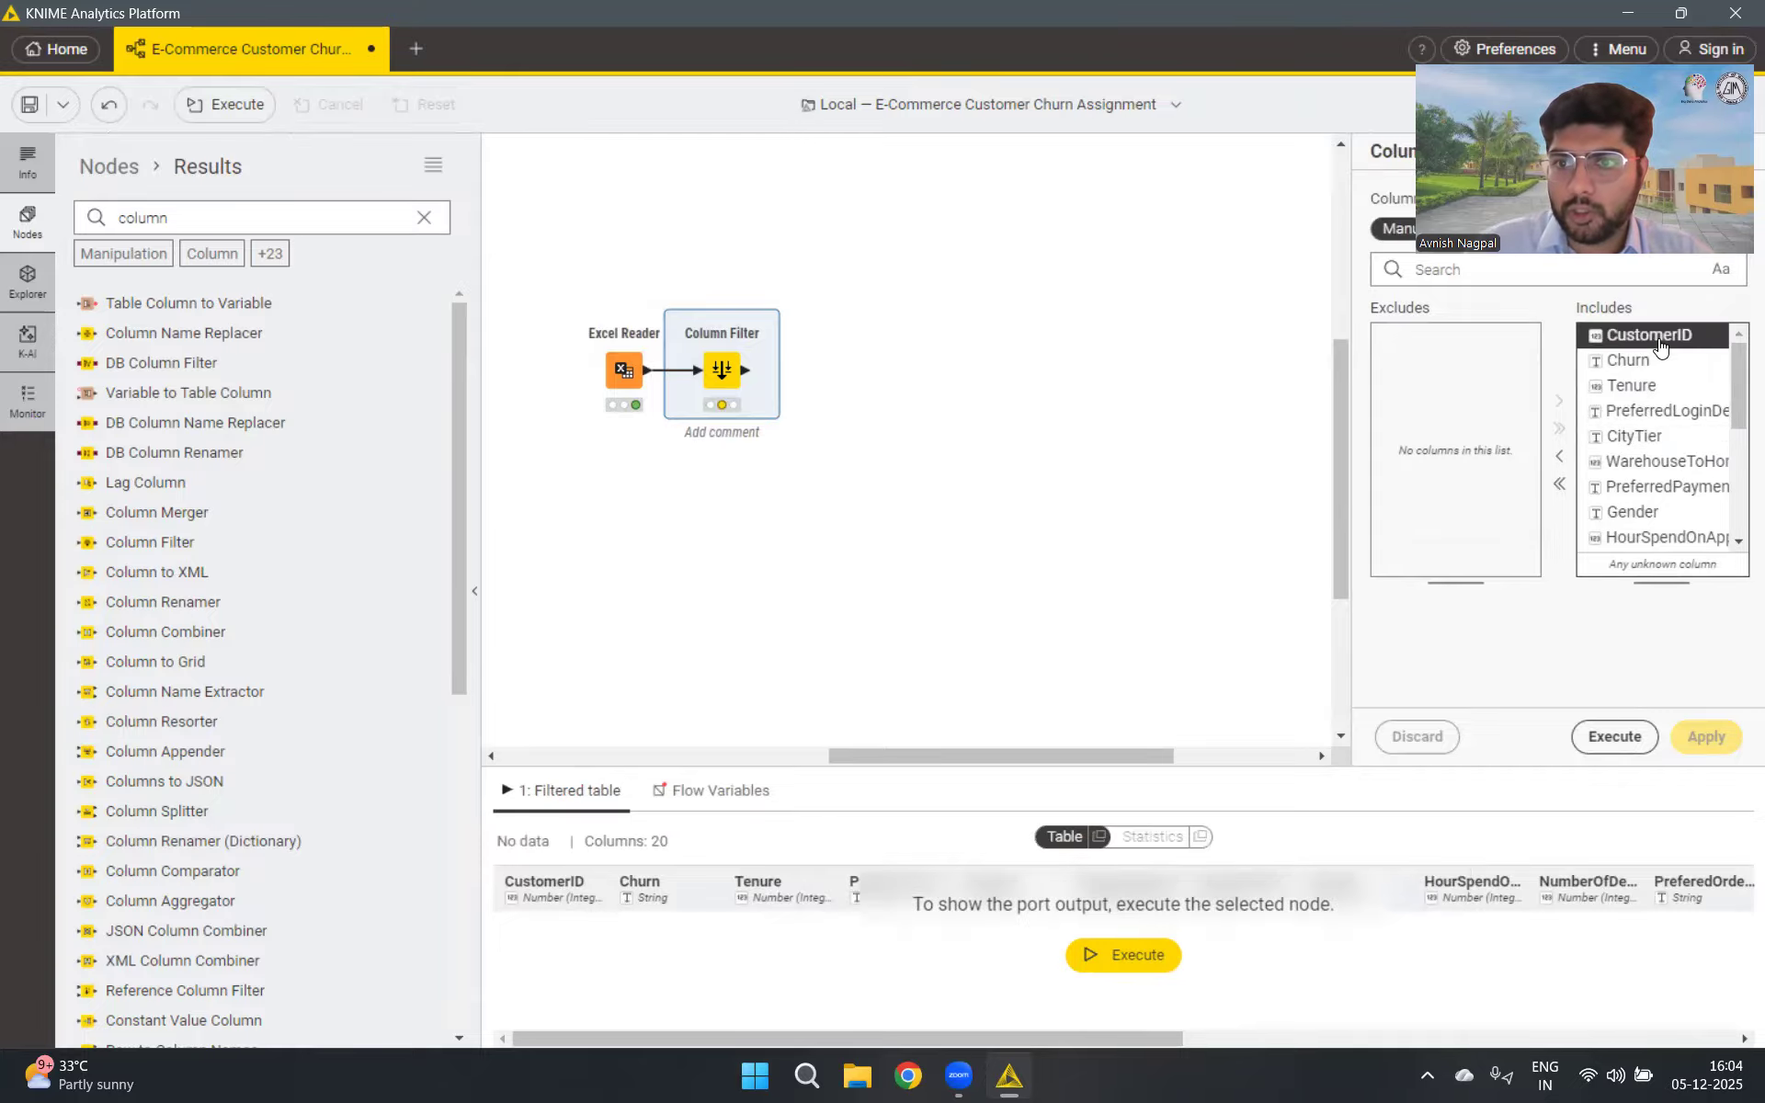
{"action": "left_click", "coordinate": [1562, 460]}
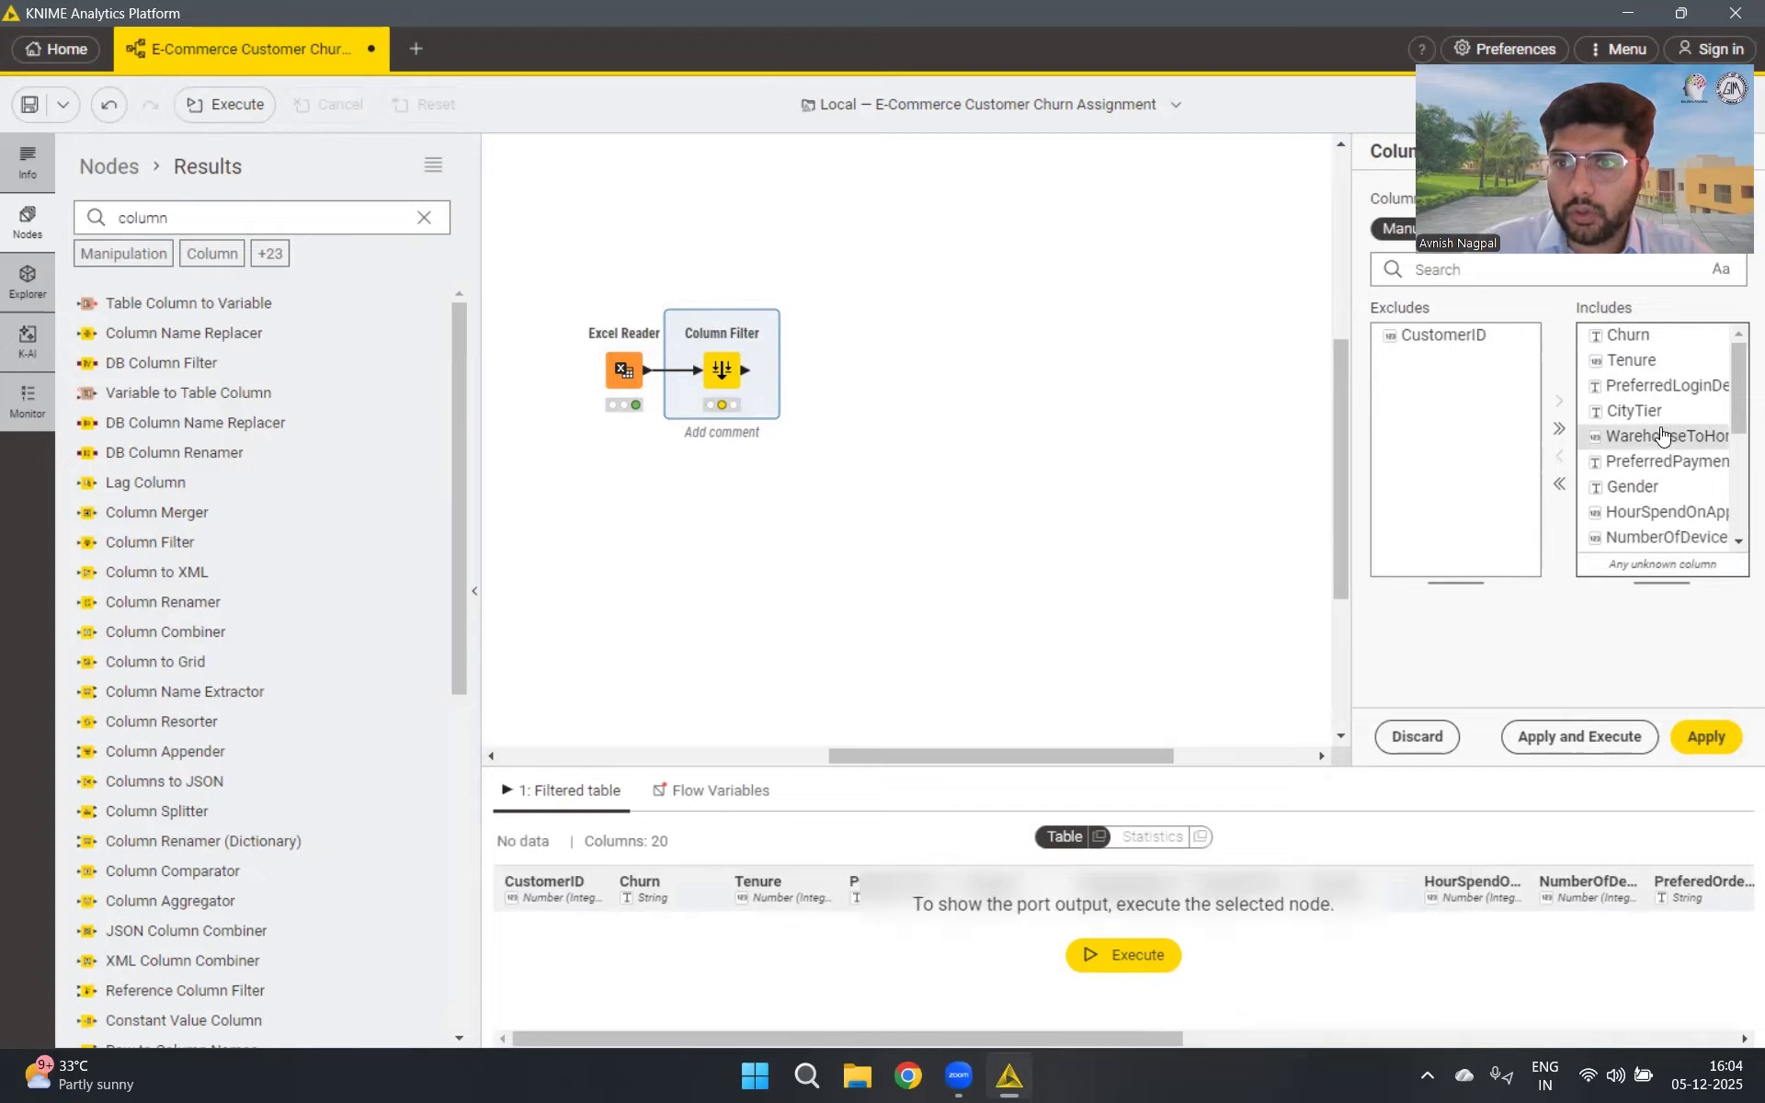
{"action": "scroll", "coordinate": [1651, 421], "scroll_direction": "down", "scroll_amount": 3}
{"action": "scroll", "coordinate": [1651, 423], "scroll_direction": "up", "scroll_amount": 5}
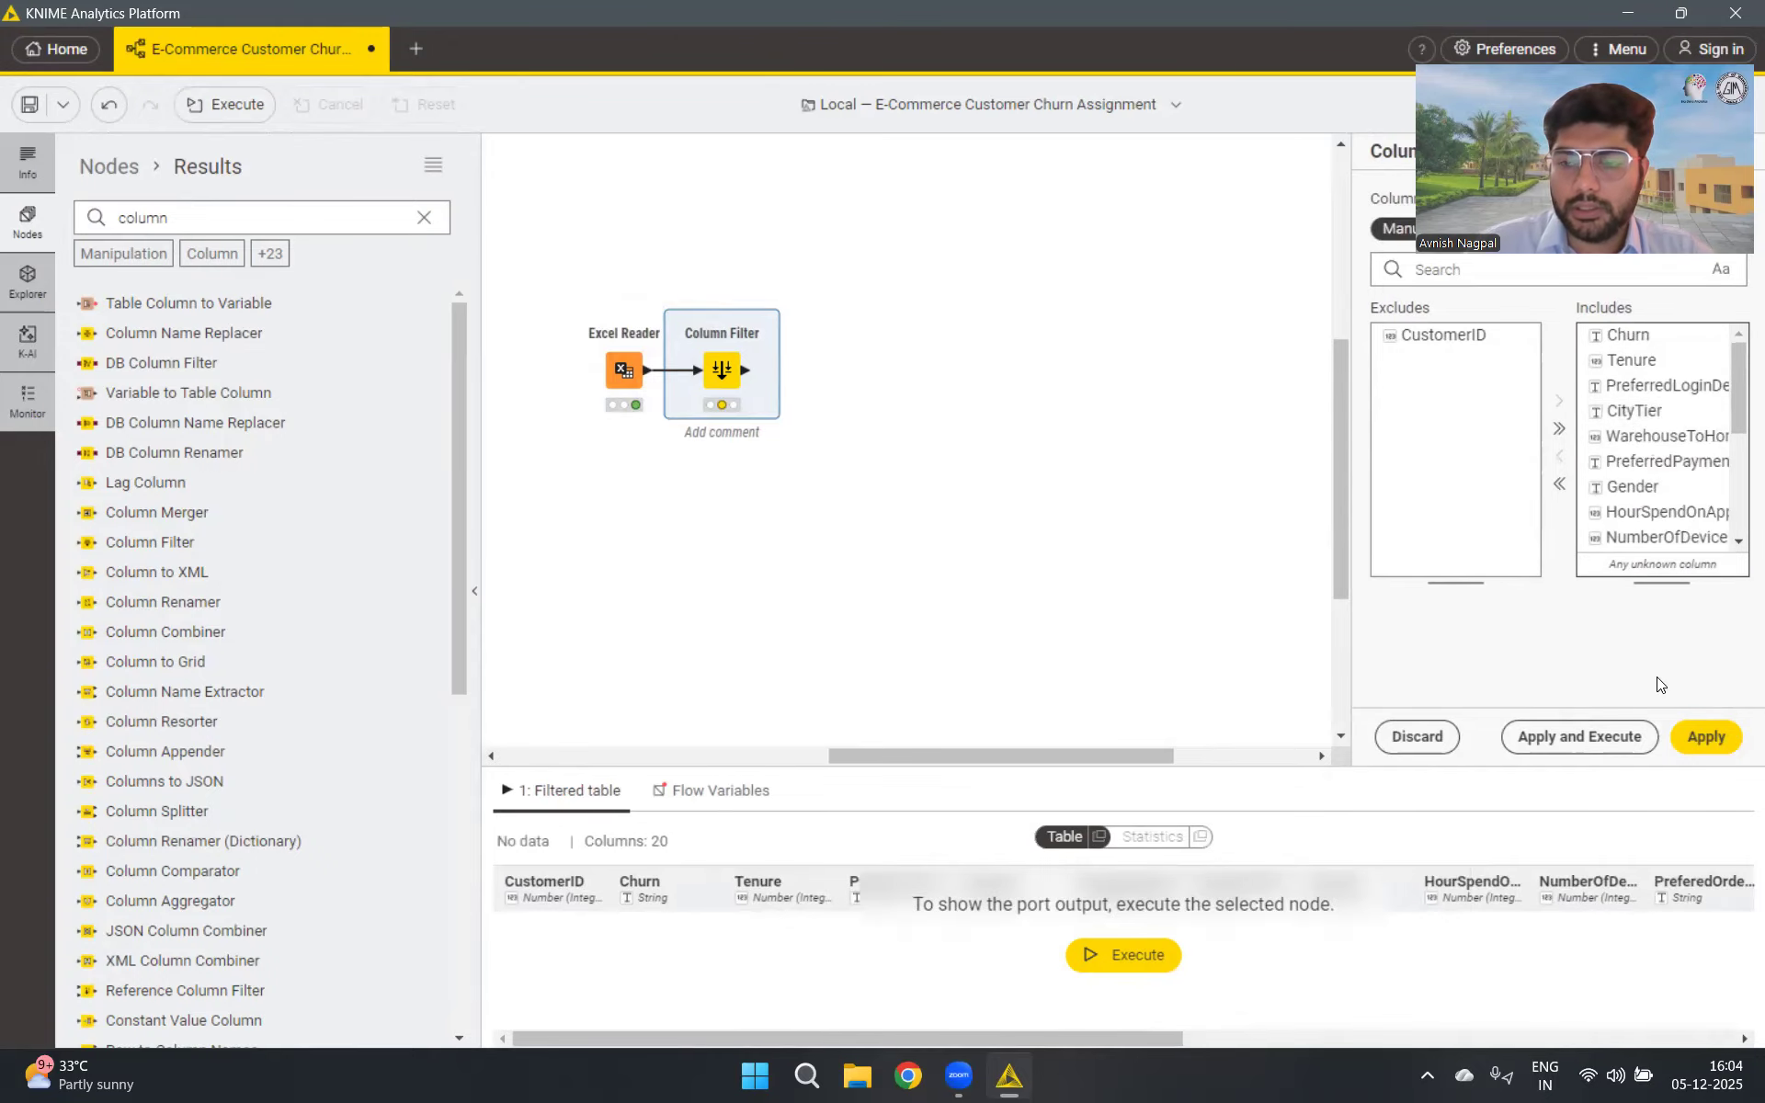
{"action": "left_click", "coordinate": [1611, 735]}
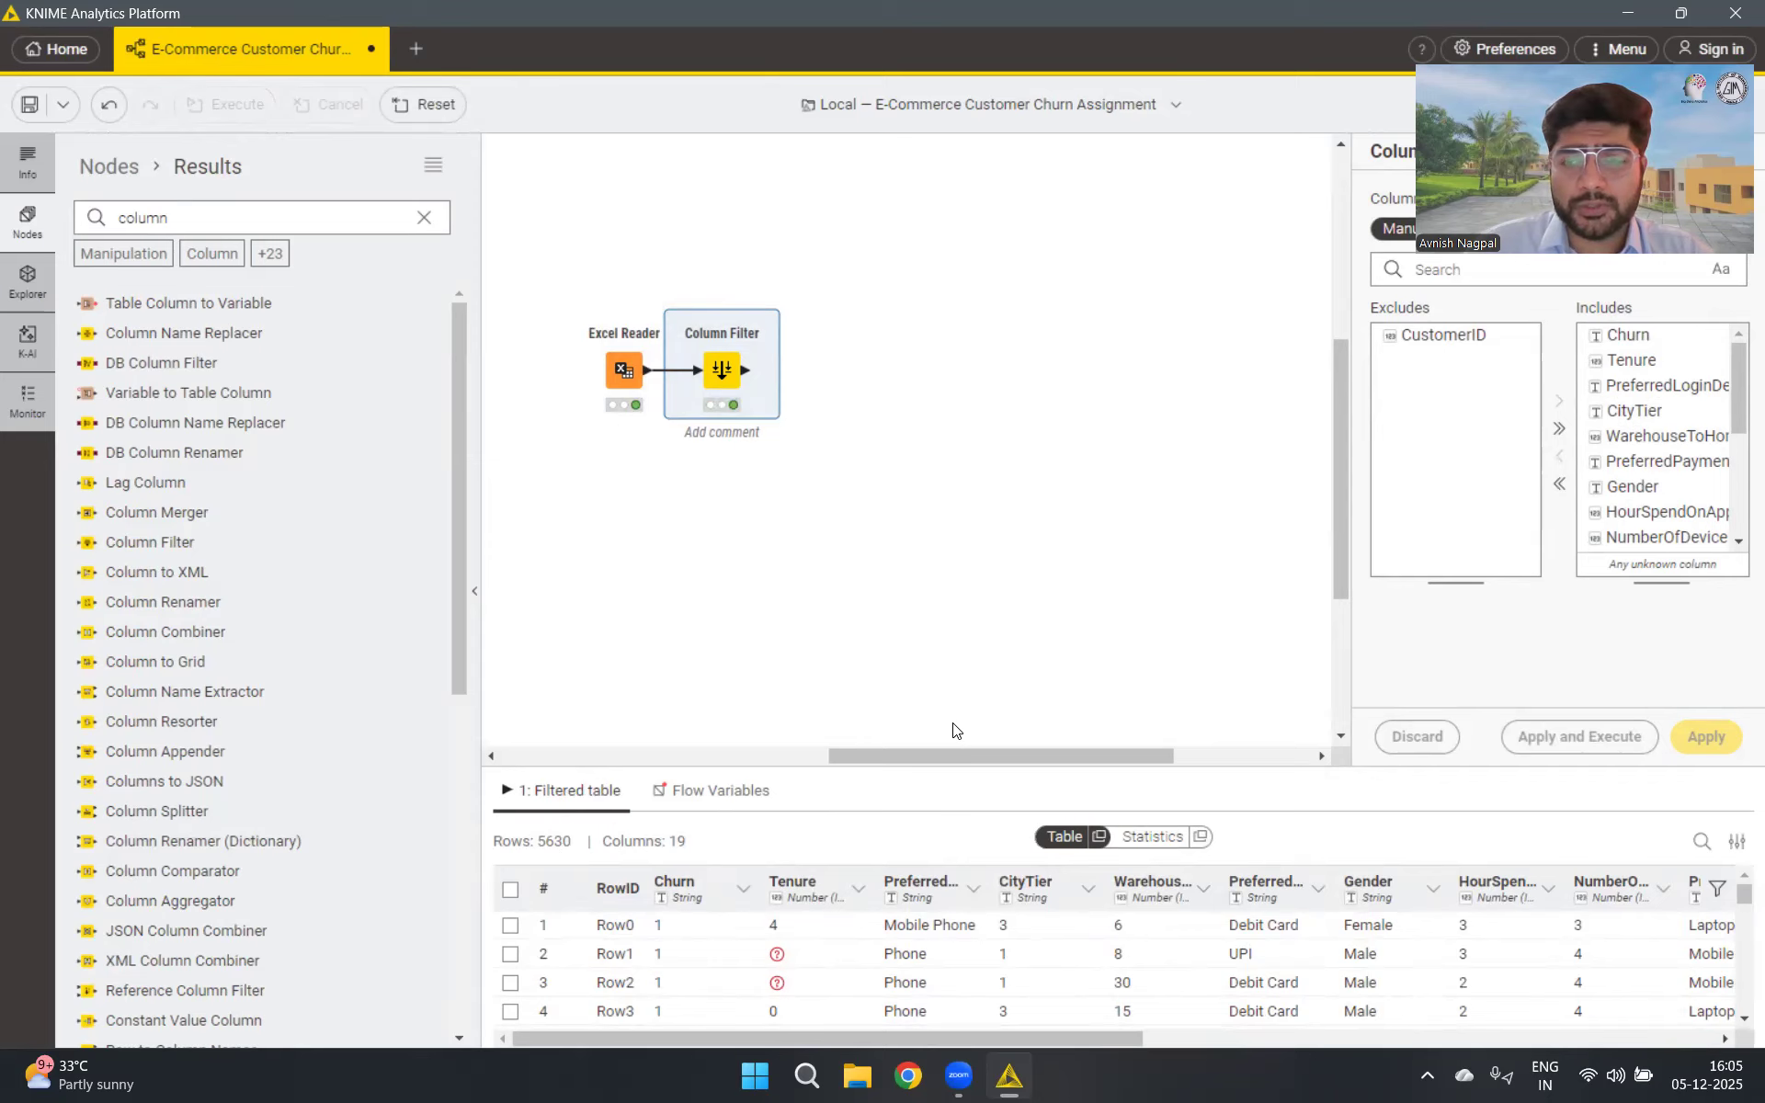
Find the Row Filter node in the node repository and add it connected after the Column Filter
{"action": "left_click", "coordinate": [273, 208]}
{"action": "key", "text": "ctrl+a"}
{"action": "key", "text": "BackSpace"}
{"action": "type", "text": "r"}
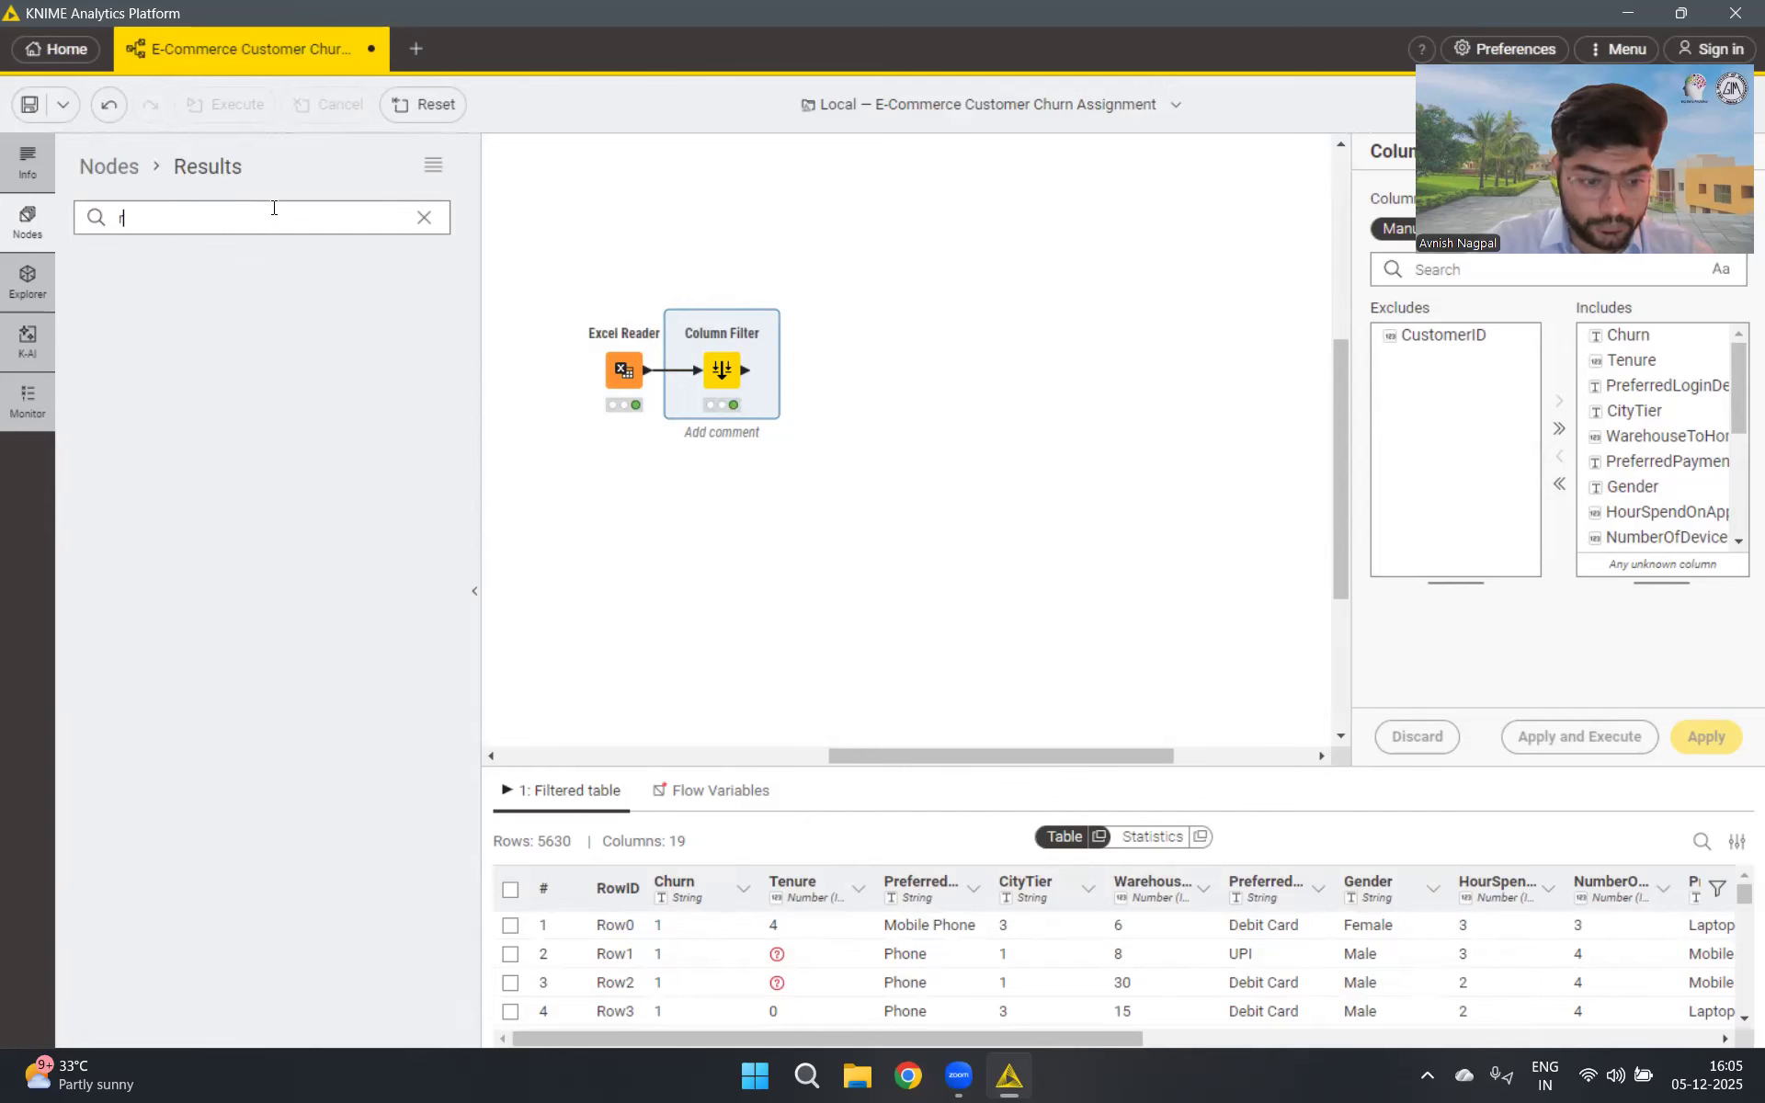
{"action": "type", "text": "ow fil"}
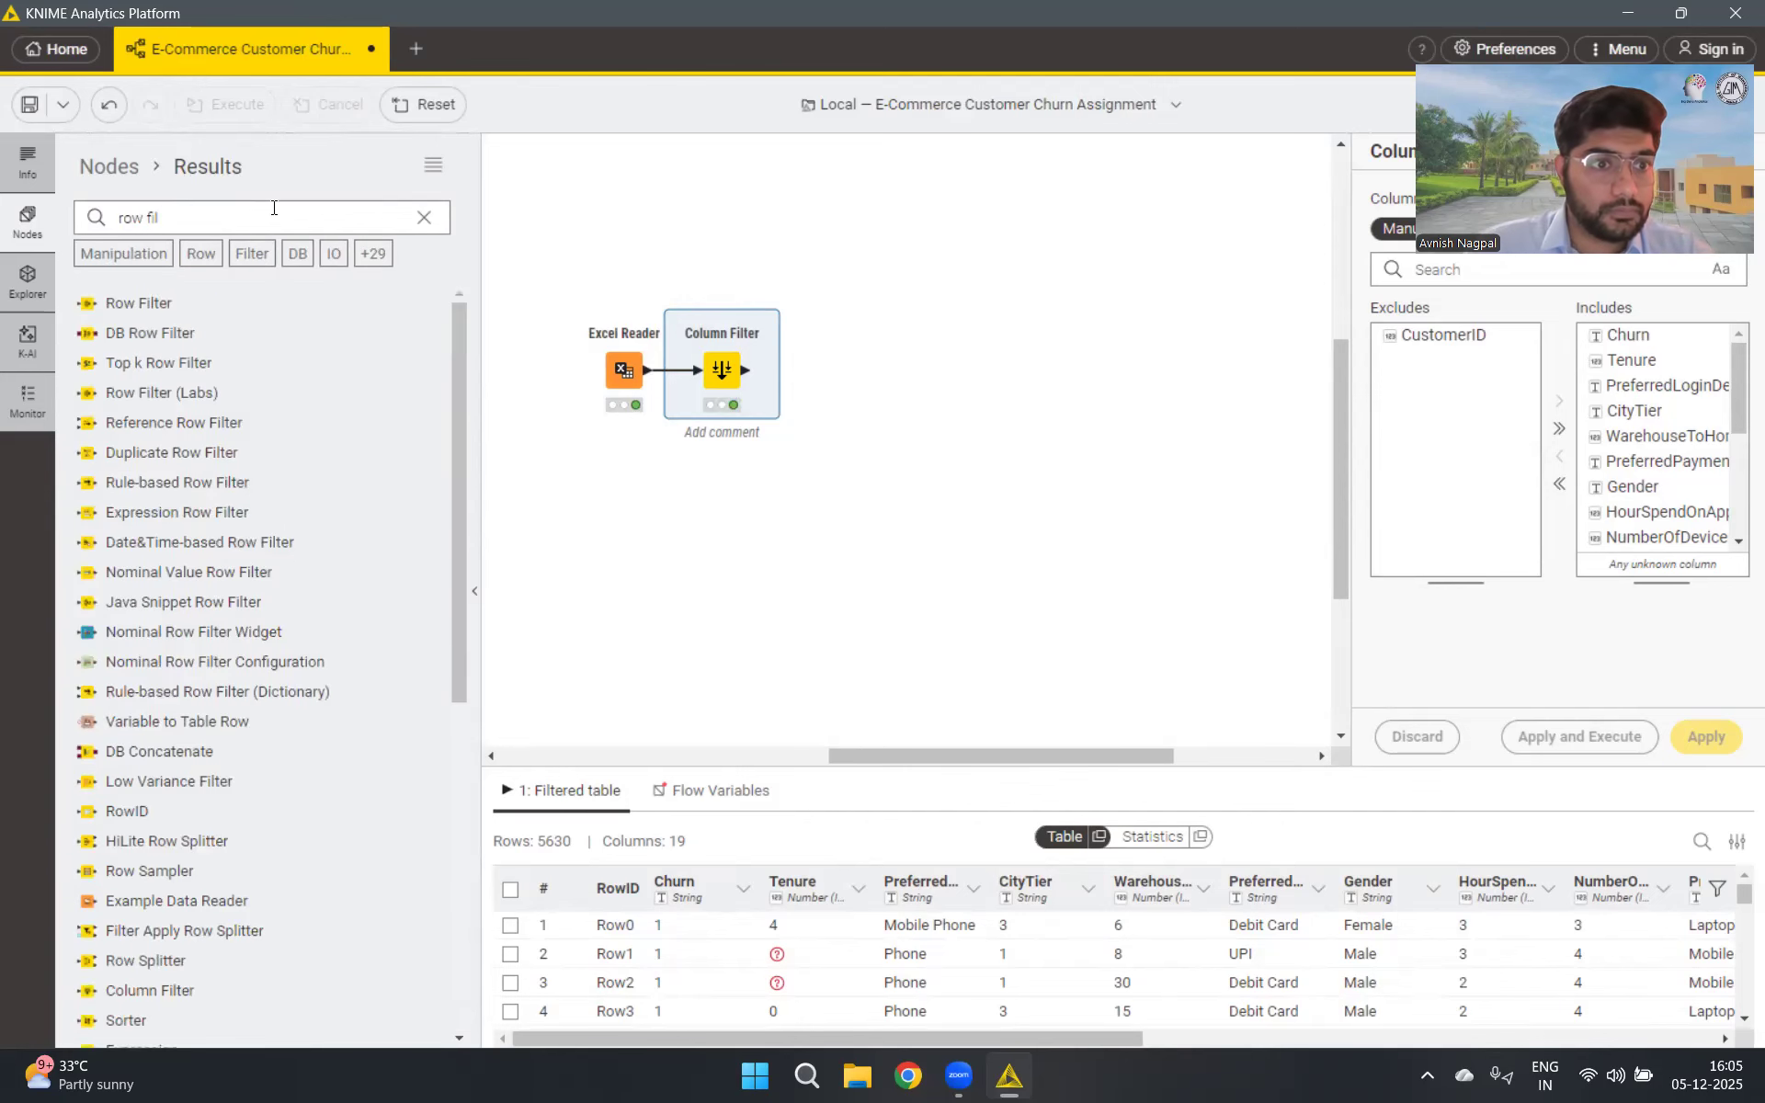
{"action": "left_click_drag", "start_coordinate": [140, 302], "coordinate": [786, 377]}
{"action": "left_click", "coordinate": [769, 427]}
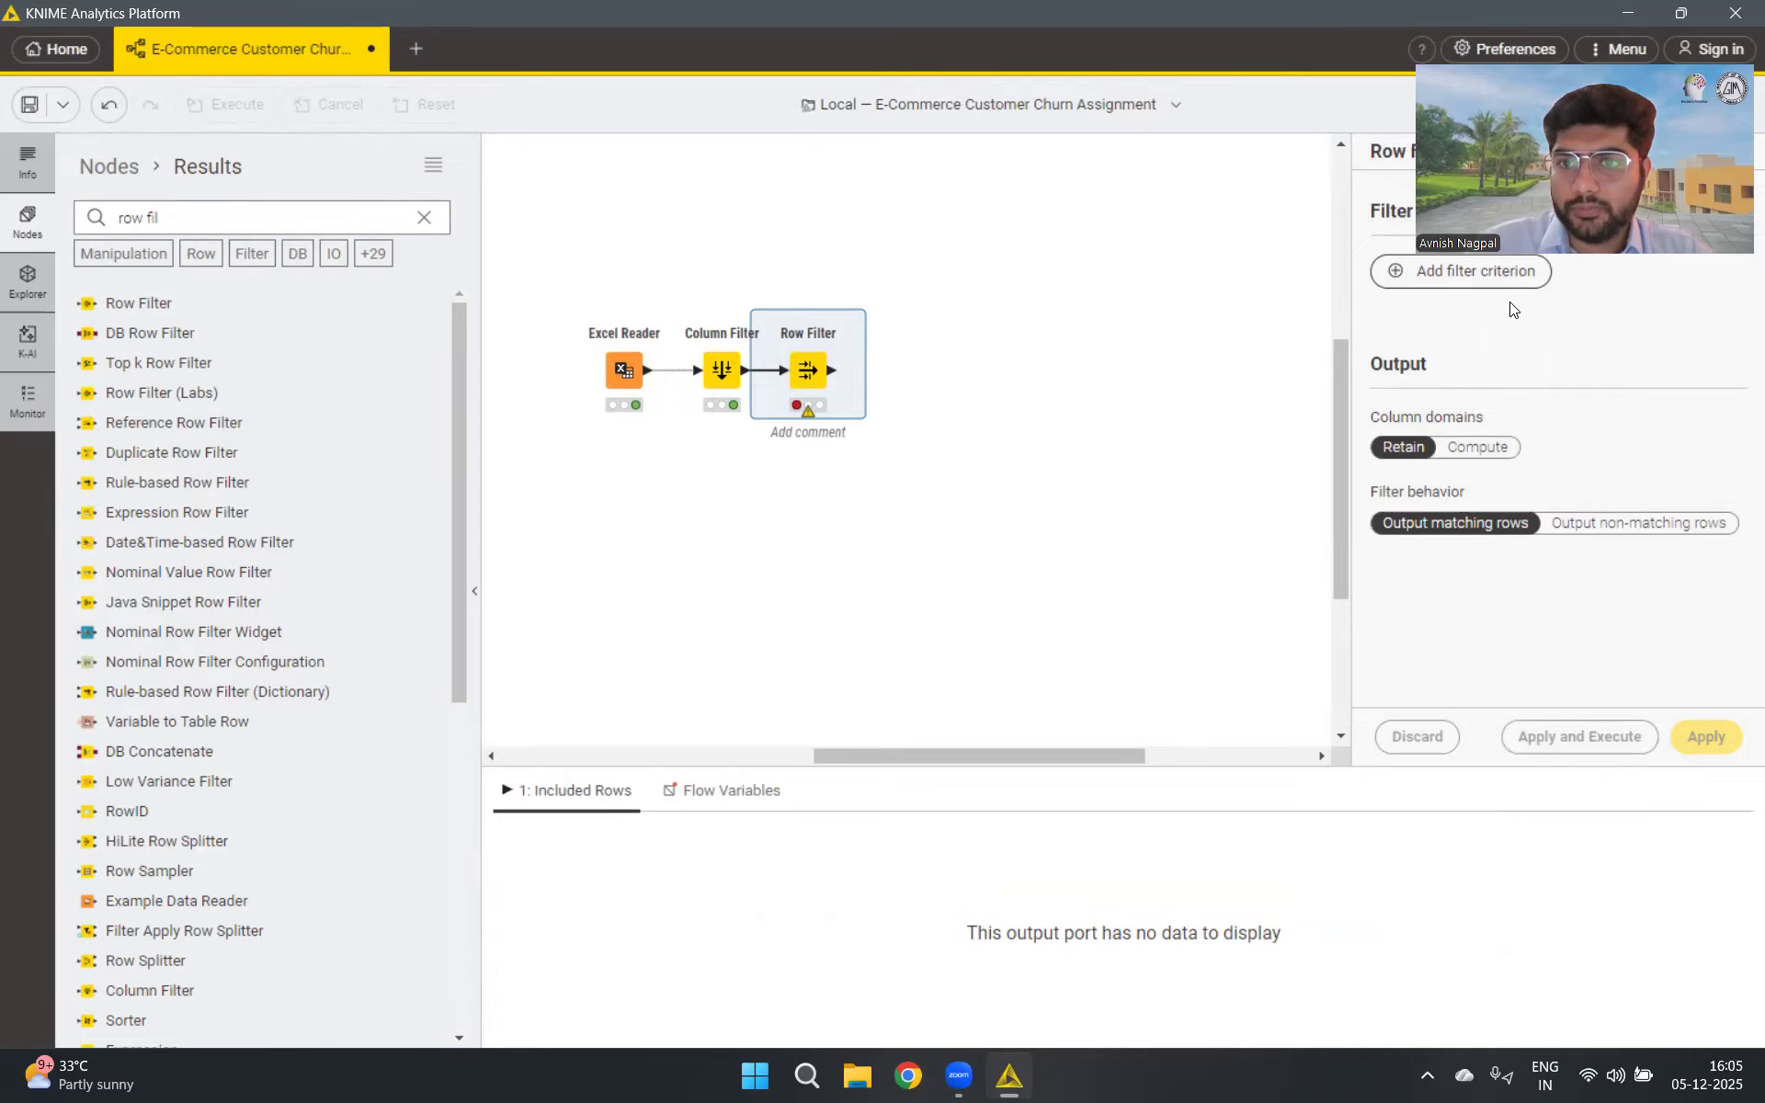
Add a criterion to the Row Filter keeping only rows where Tenure is not missing, and apply and execute the node
{"action": "left_click", "coordinate": [1491, 271]}
{"action": "left_click", "coordinate": [1505, 360]}
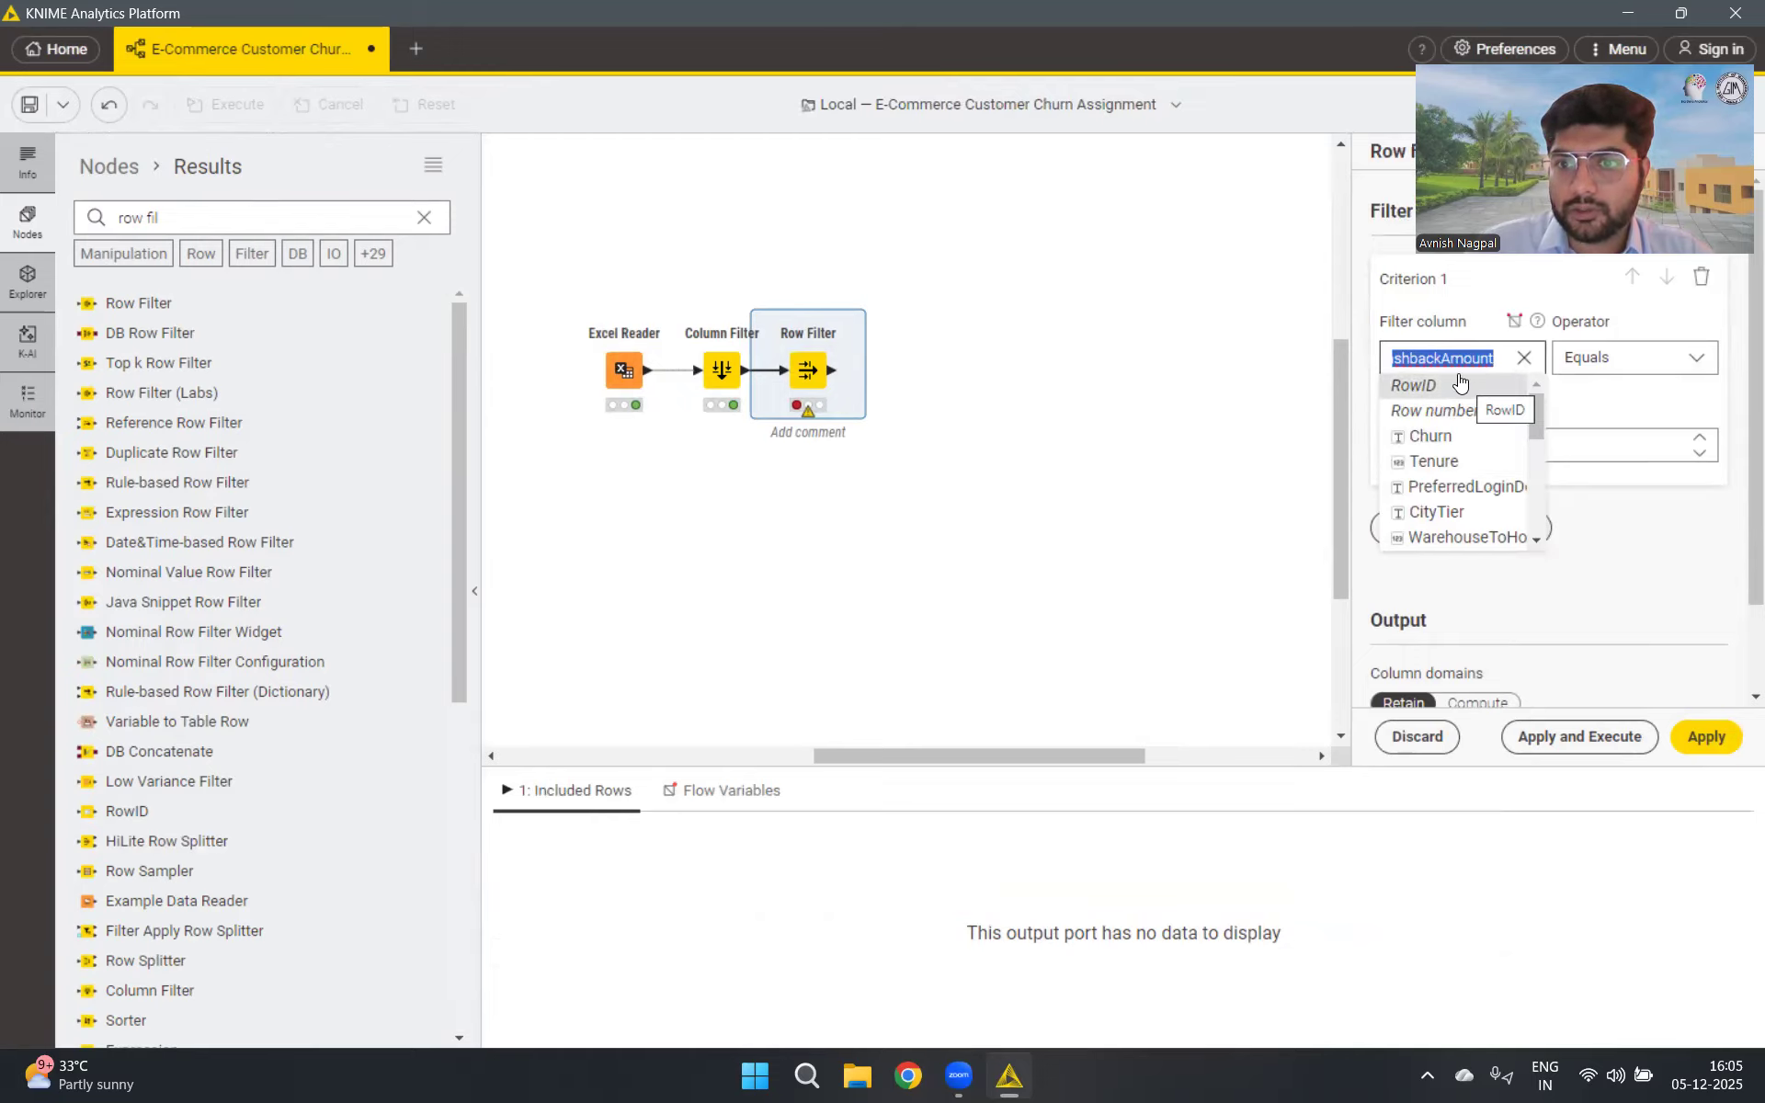
{"action": "left_click", "coordinate": [1459, 461]}
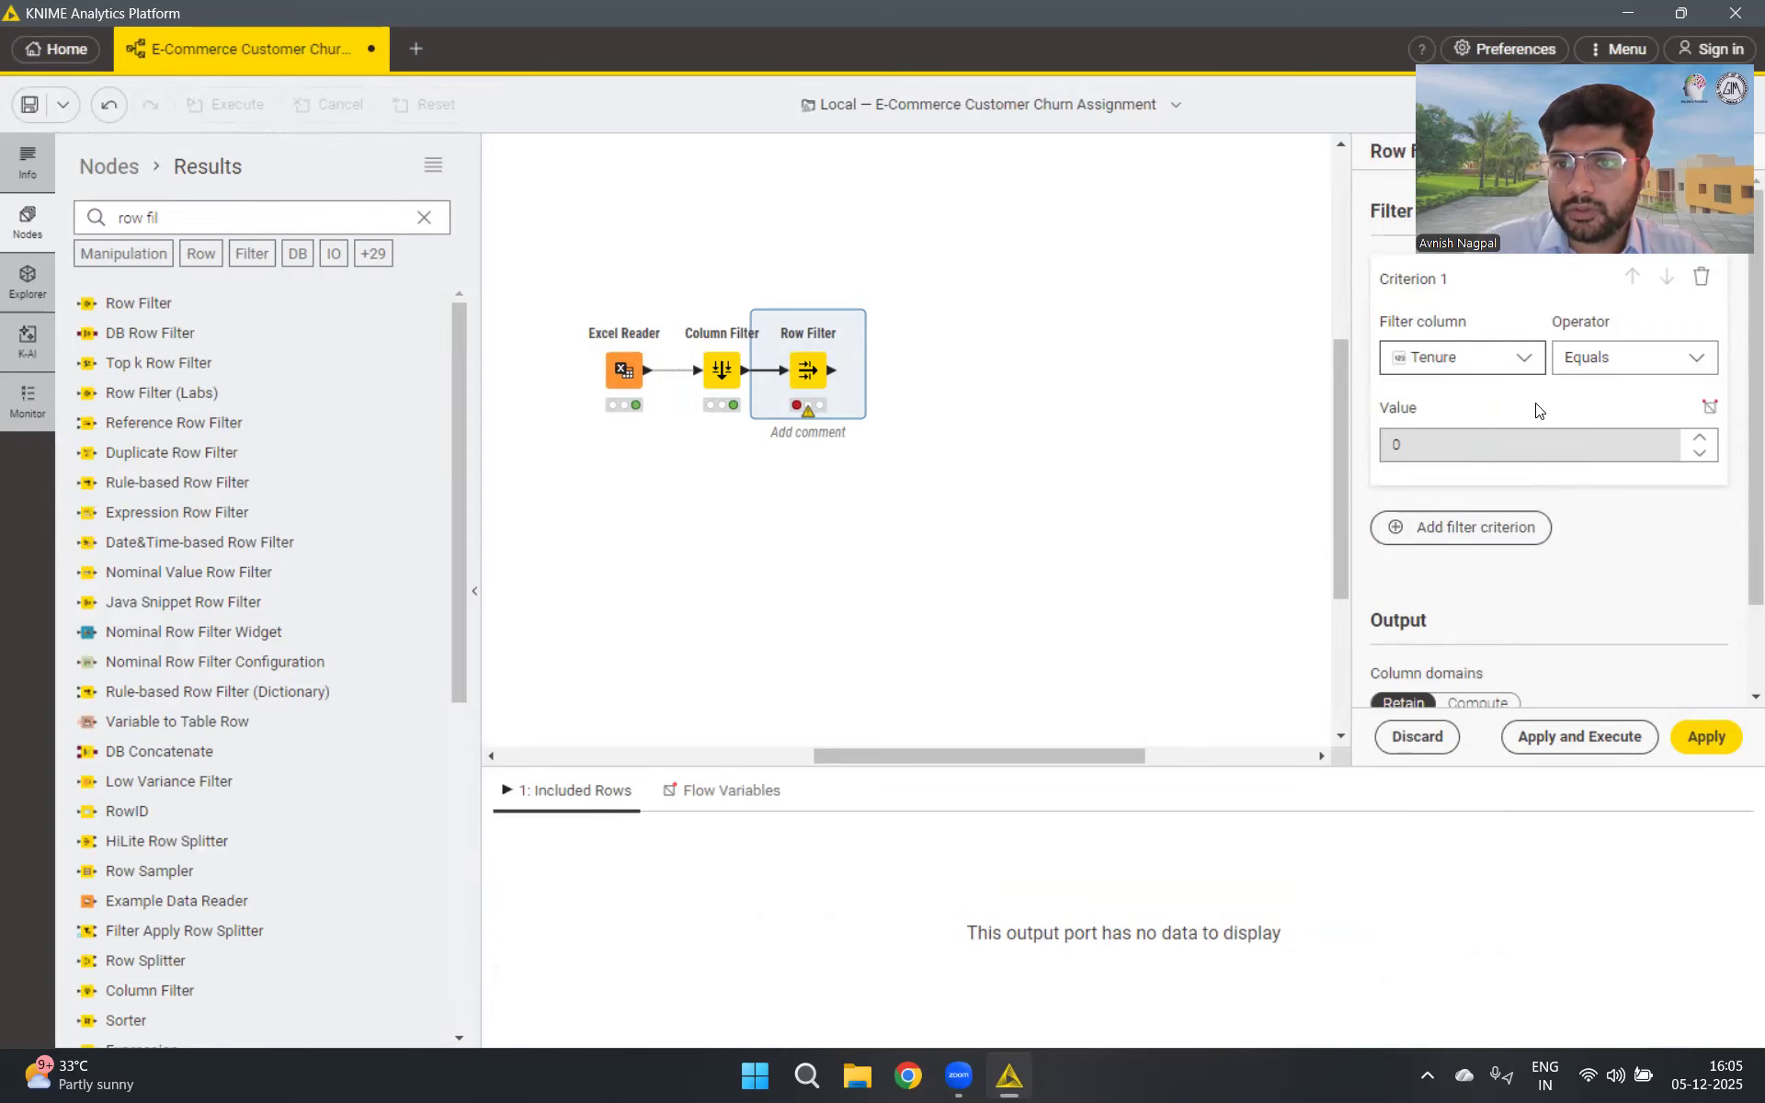
{"action": "left_click", "coordinate": [1635, 368]}
{"action": "scroll", "coordinate": [1646, 441], "scroll_direction": "down", "scroll_amount": 2}
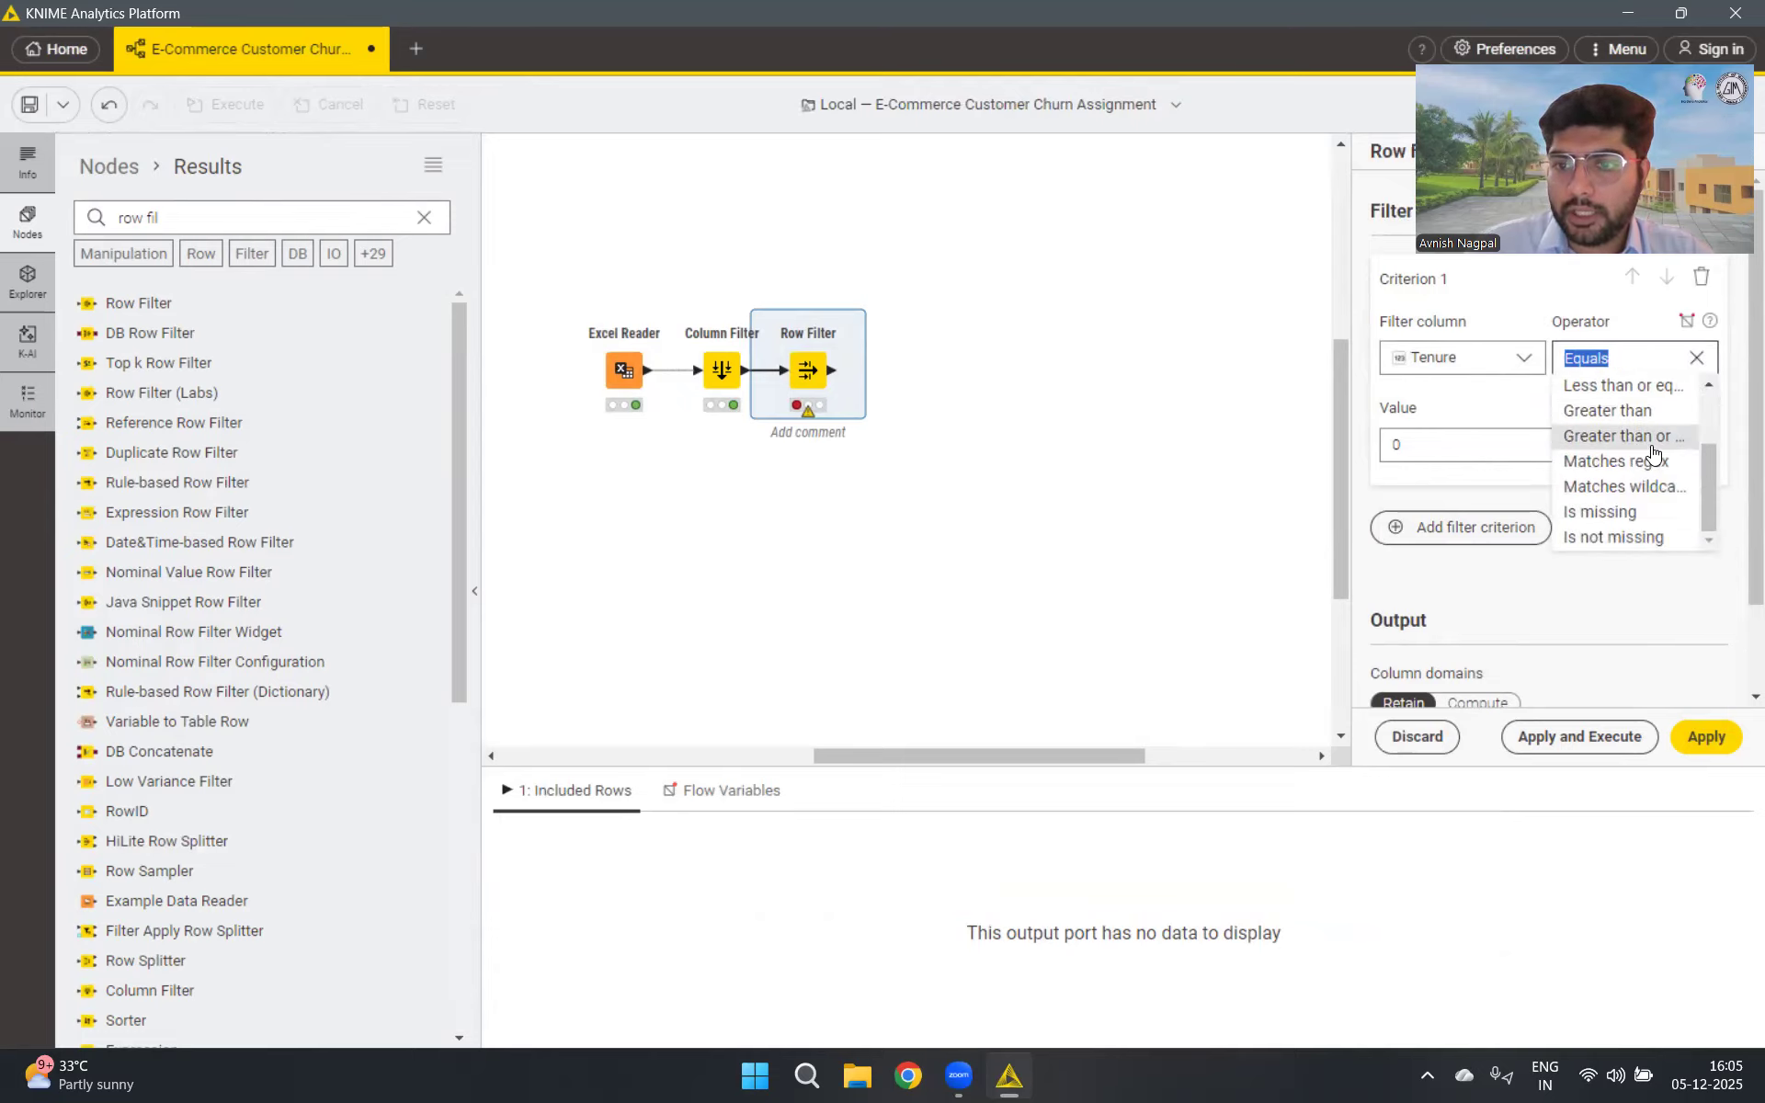
{"action": "left_click", "coordinate": [1637, 538]}
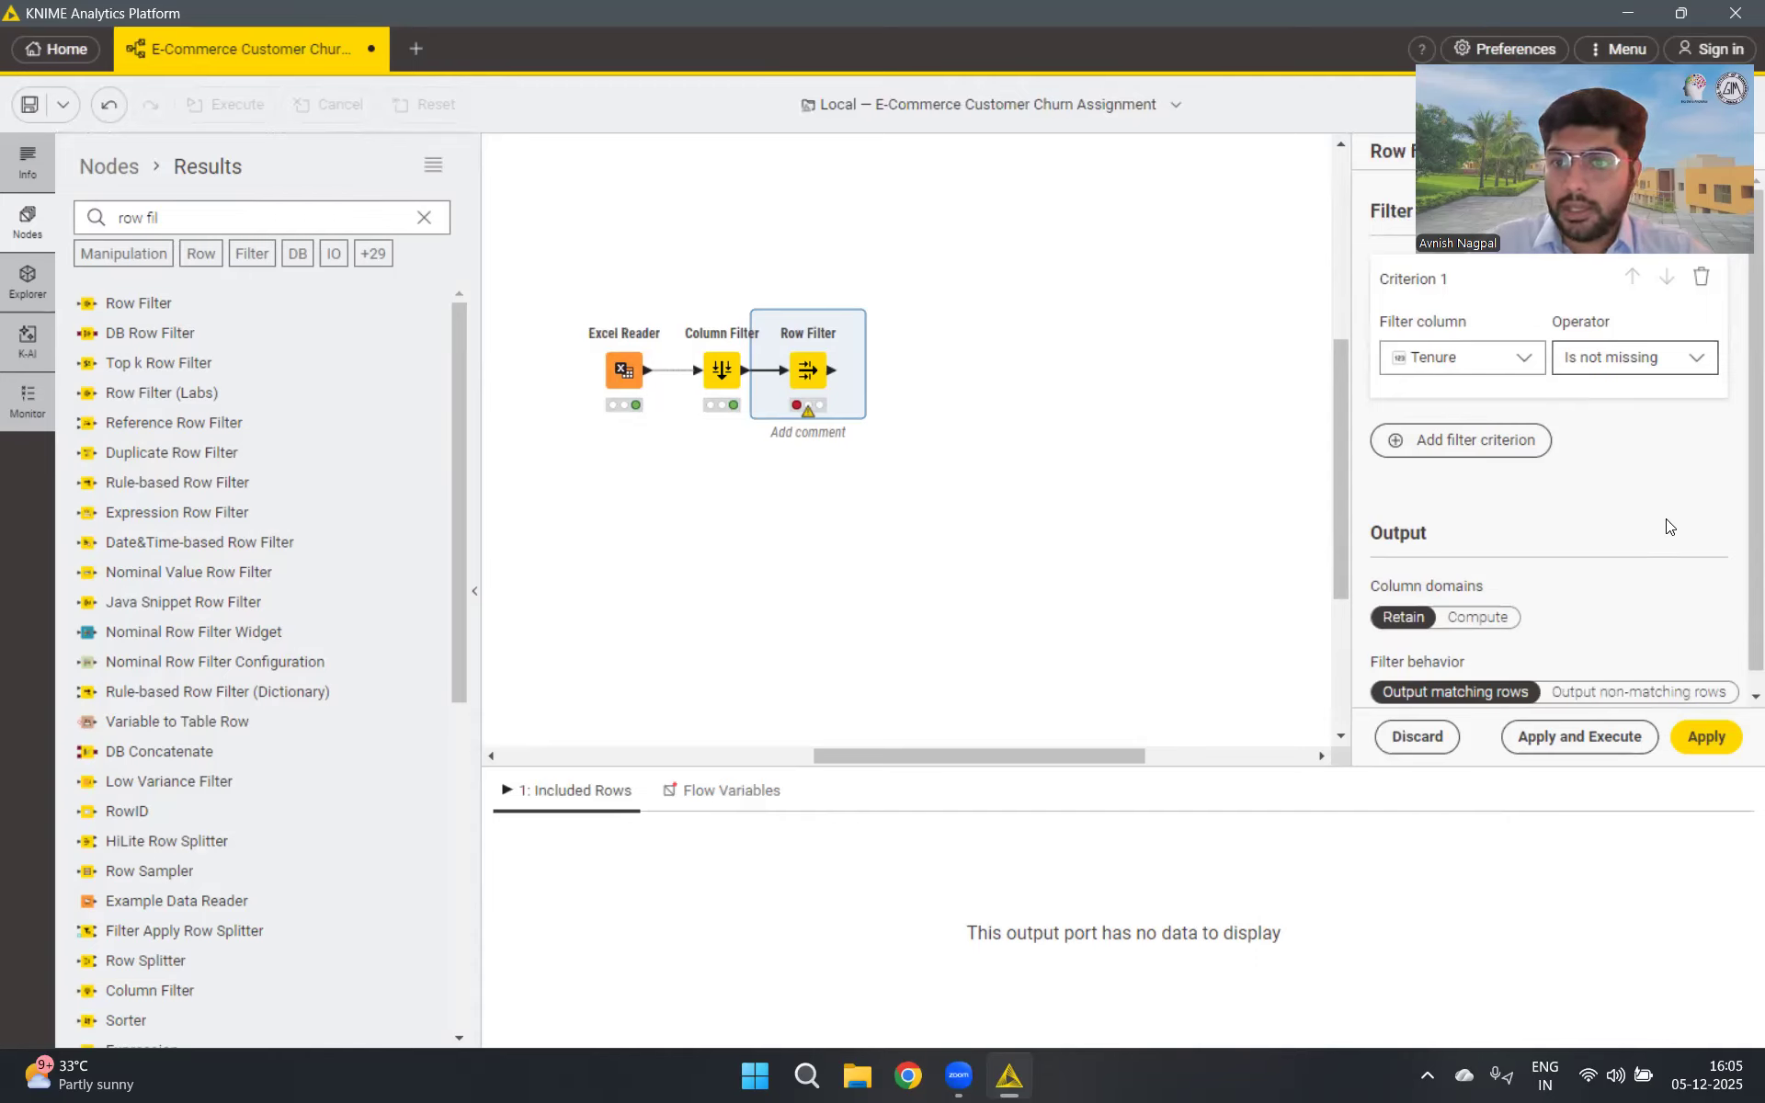
{"action": "scroll", "coordinate": [1620, 549], "scroll_direction": "down", "scroll_amount": 1}
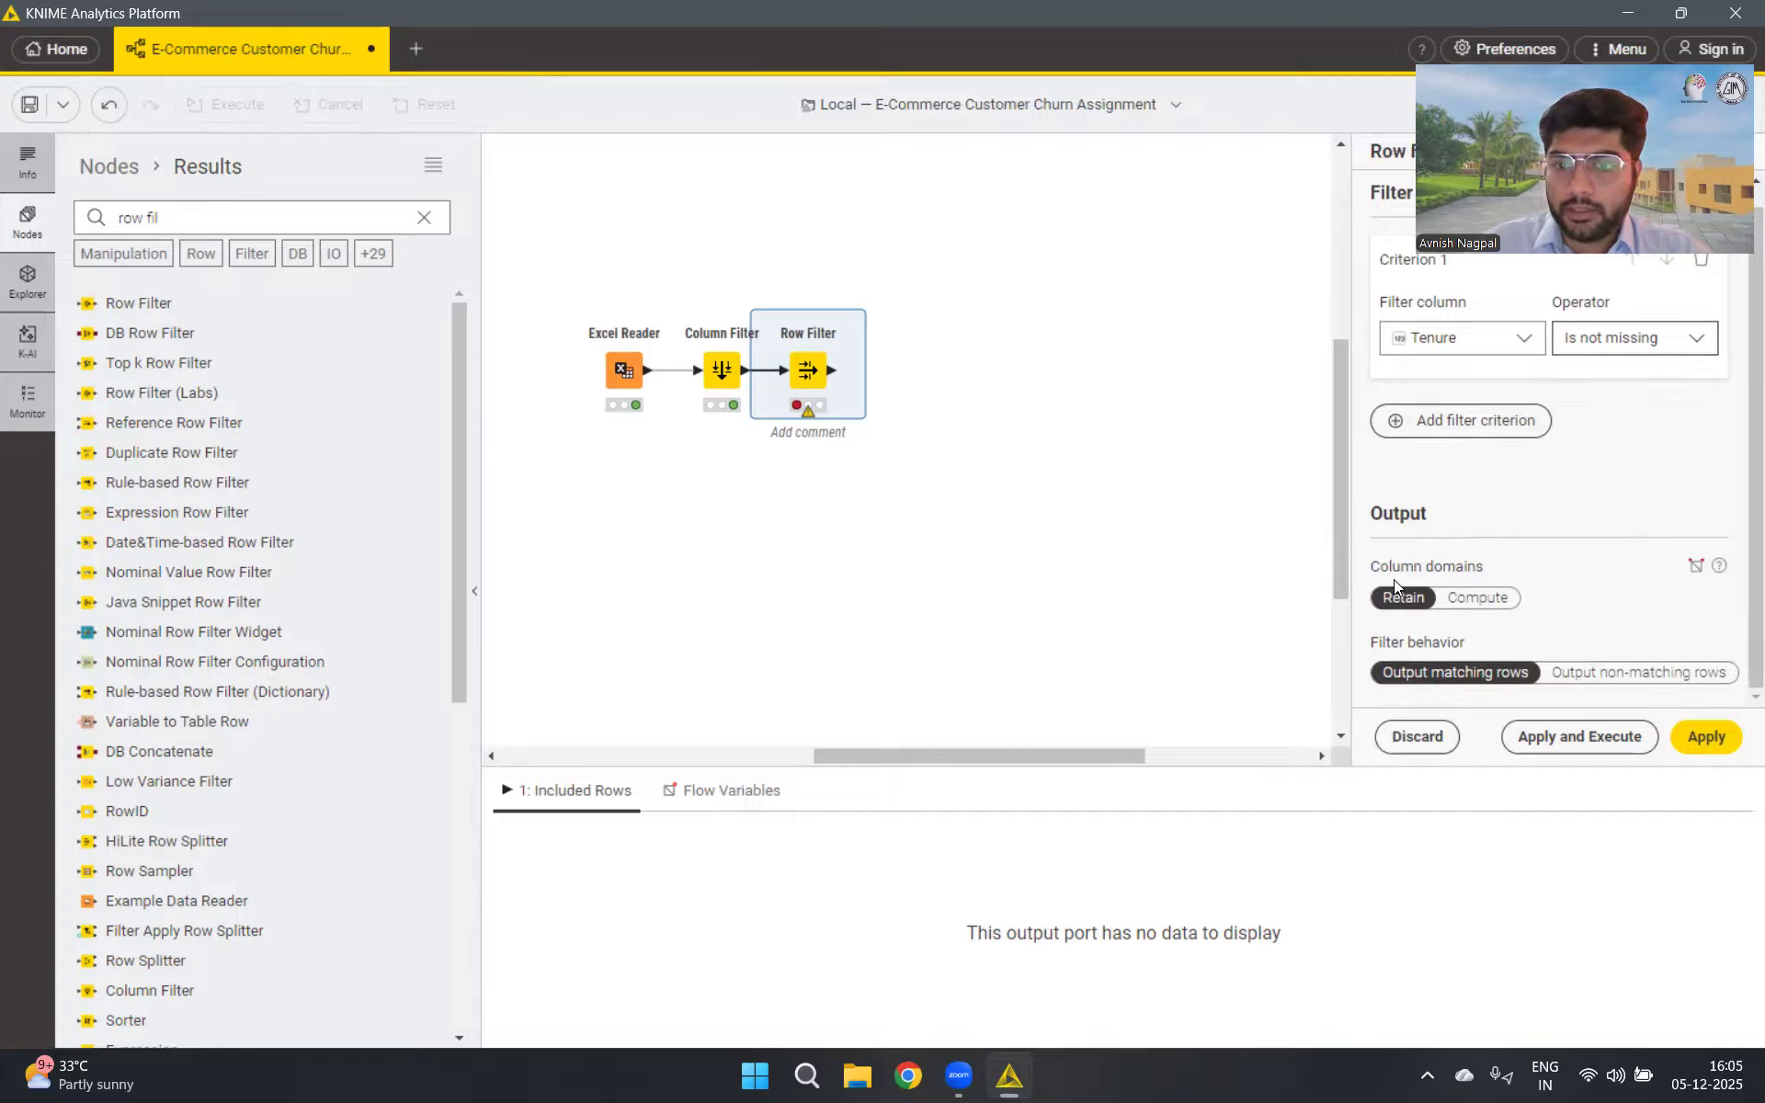
{"action": "left_click", "coordinate": [1566, 739]}
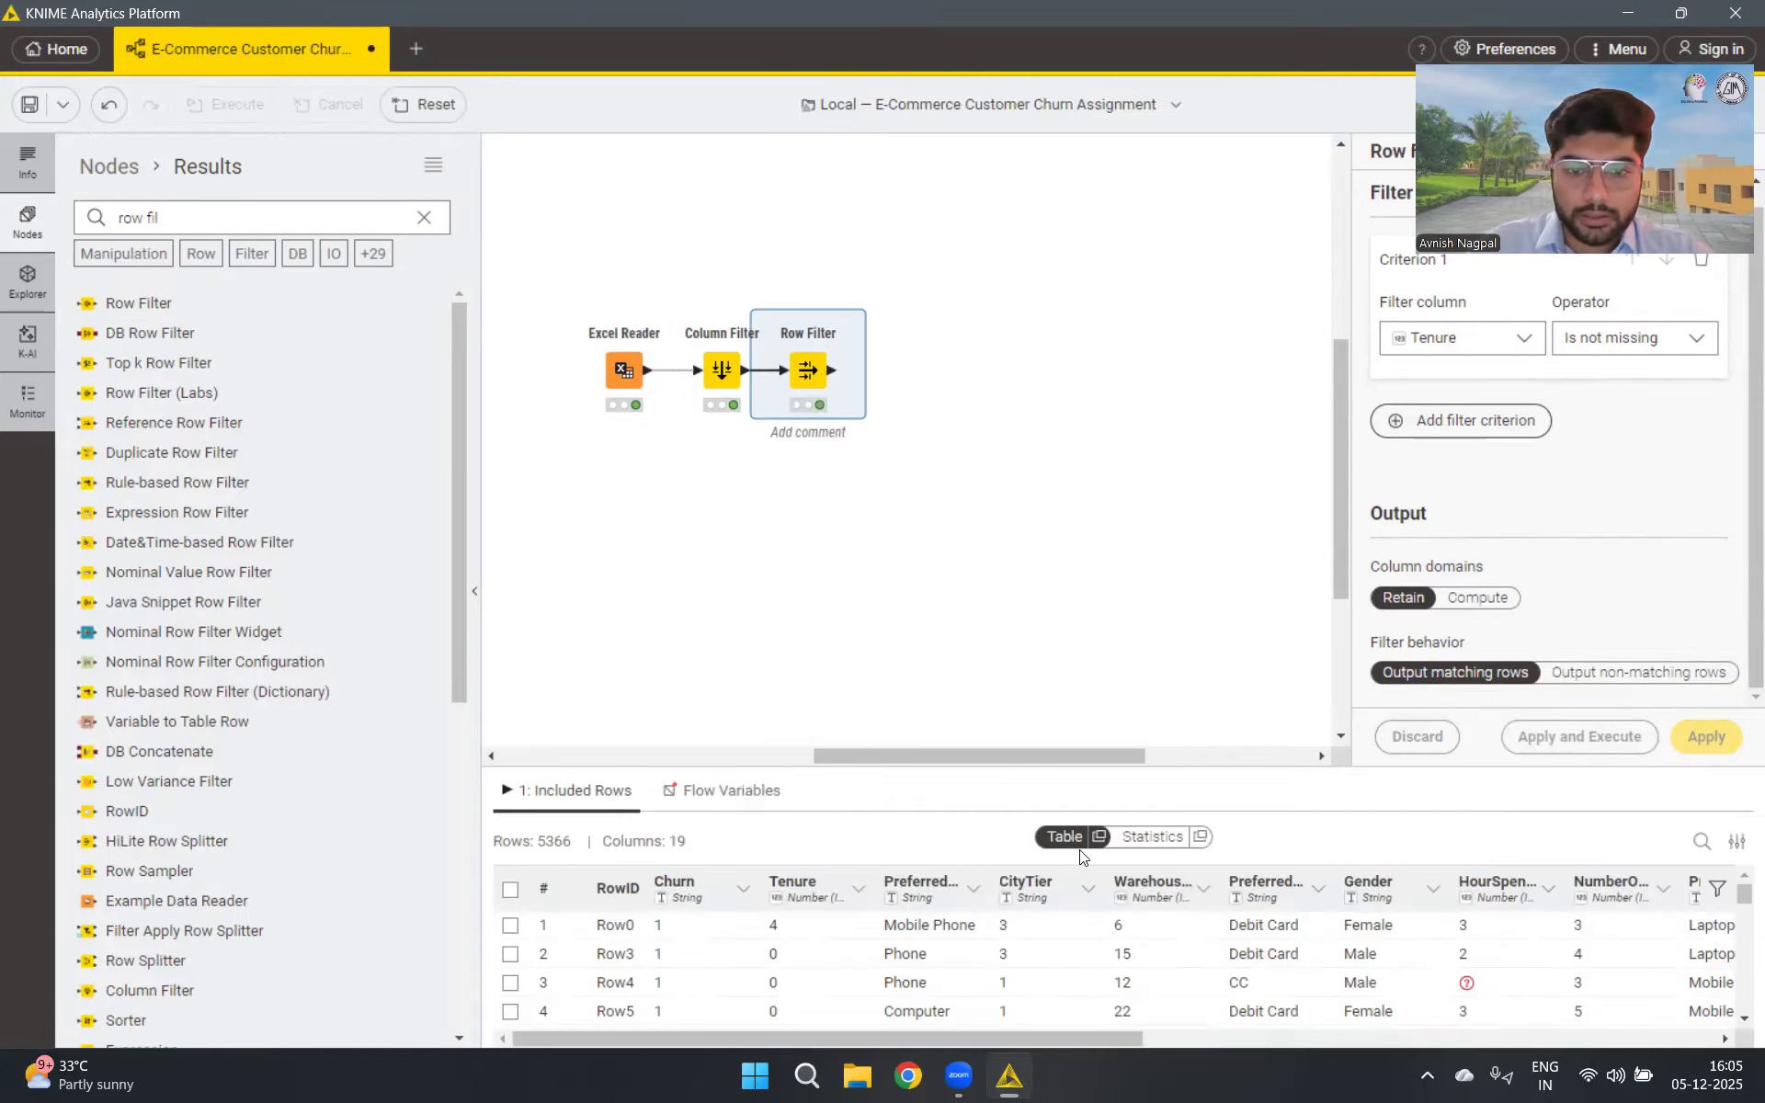
Check the Row Filter's output statistics for fields that still have missing values, widening the name column to read the field names
{"action": "left_click", "coordinate": [1145, 837]}
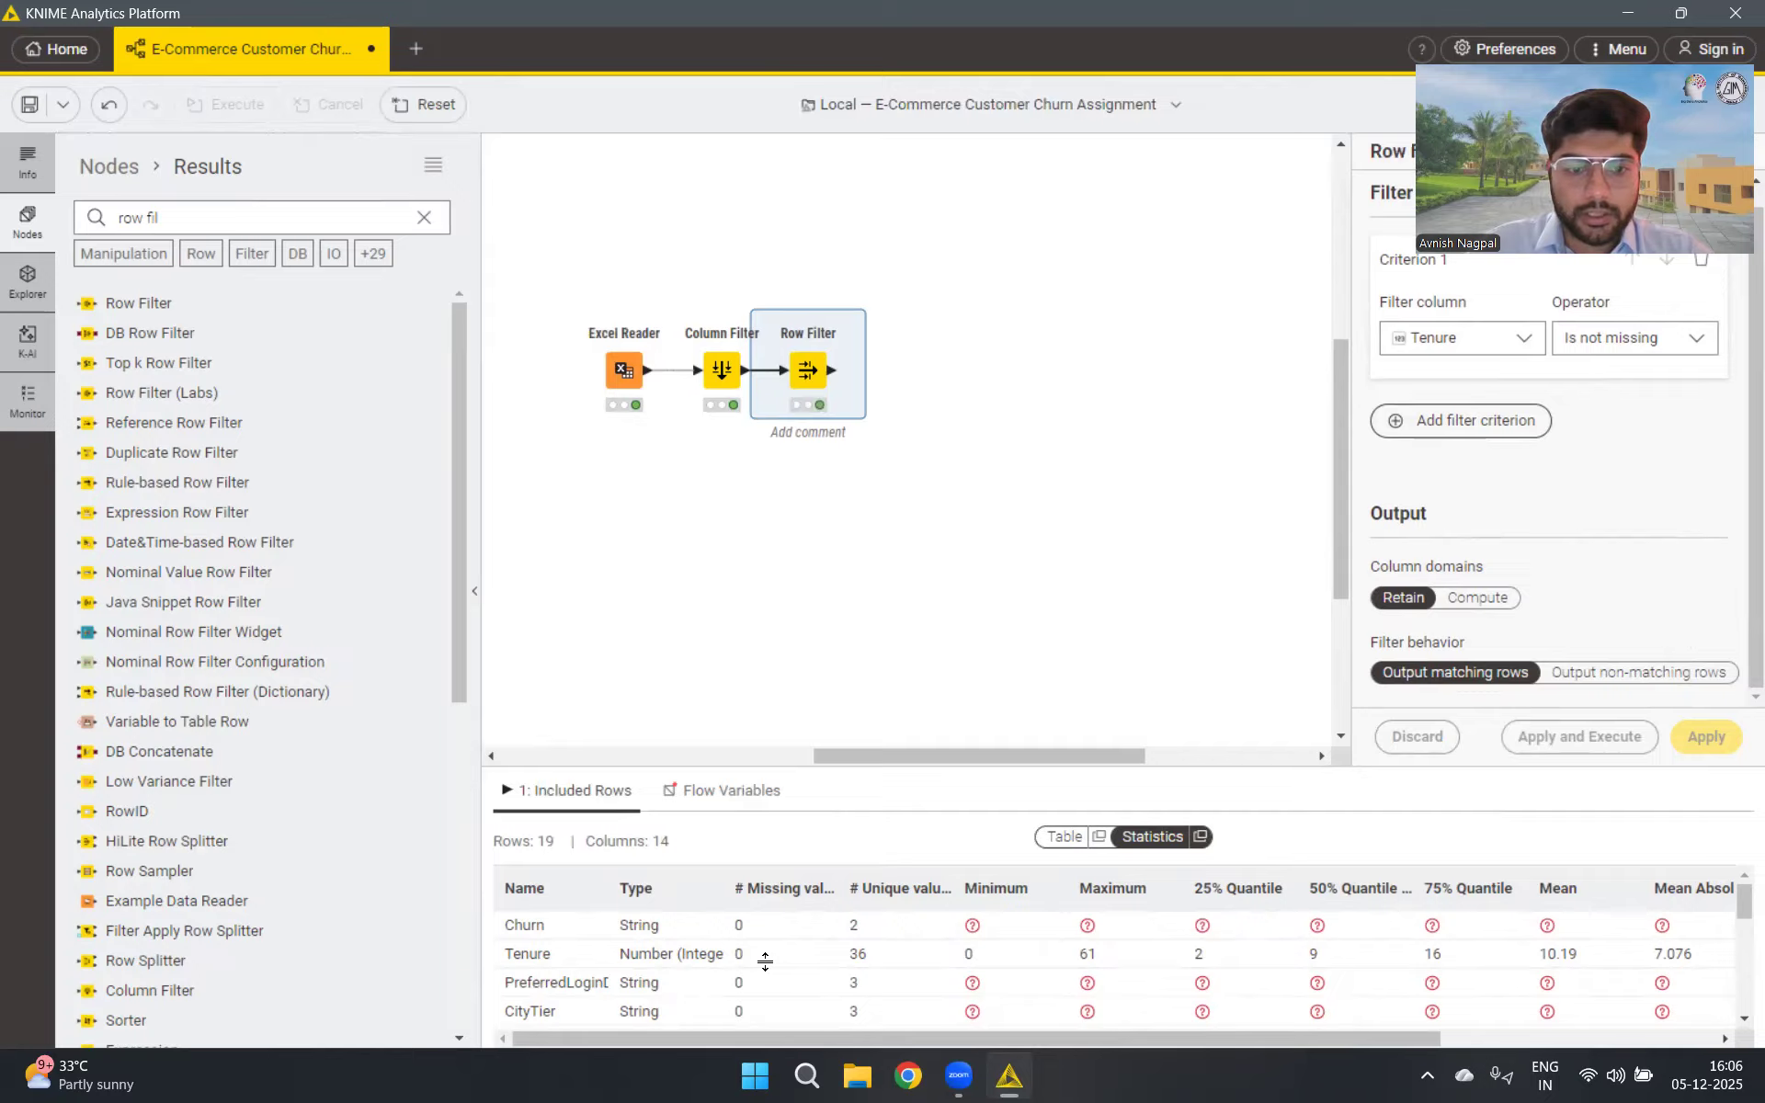
{"action": "scroll", "coordinate": [777, 963], "scroll_direction": "down", "scroll_amount": 2}
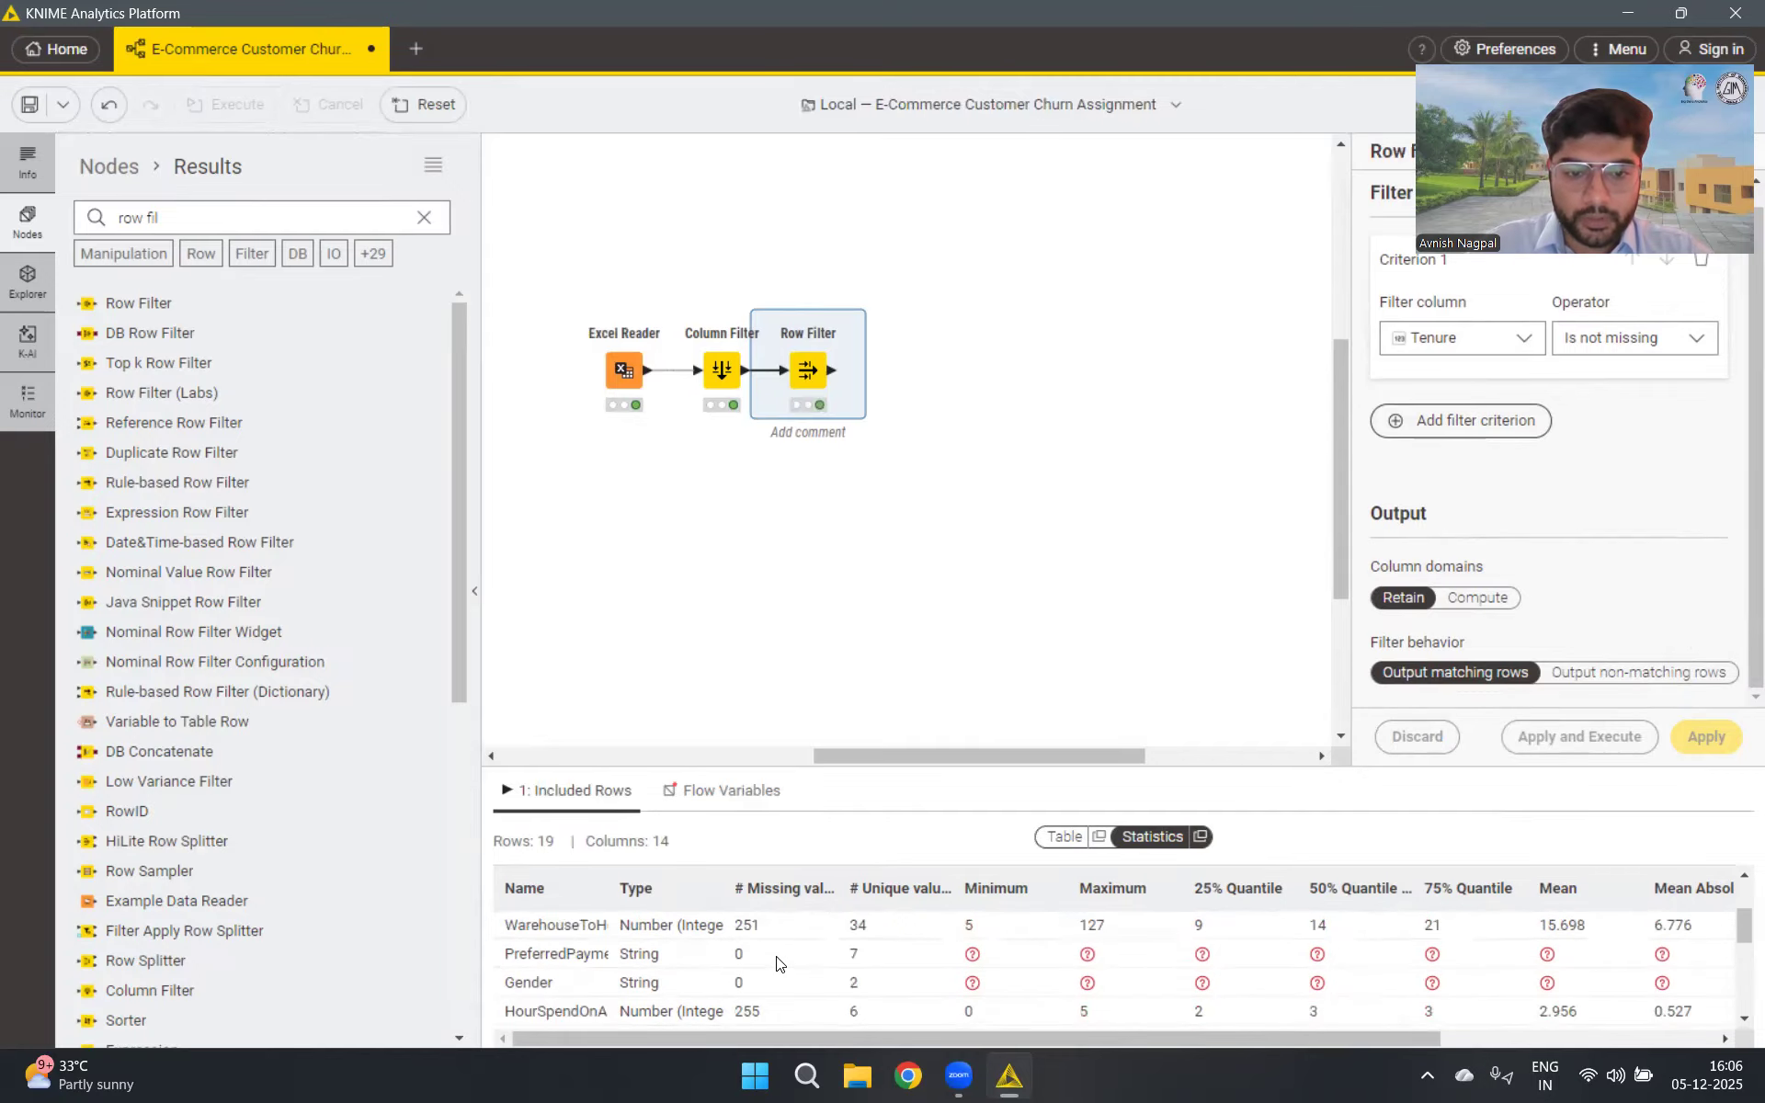
{"action": "scroll", "coordinate": [777, 963], "scroll_direction": "up", "scroll_amount": 2}
{"action": "scroll", "coordinate": [777, 963], "scroll_direction": "down", "scroll_amount": 2}
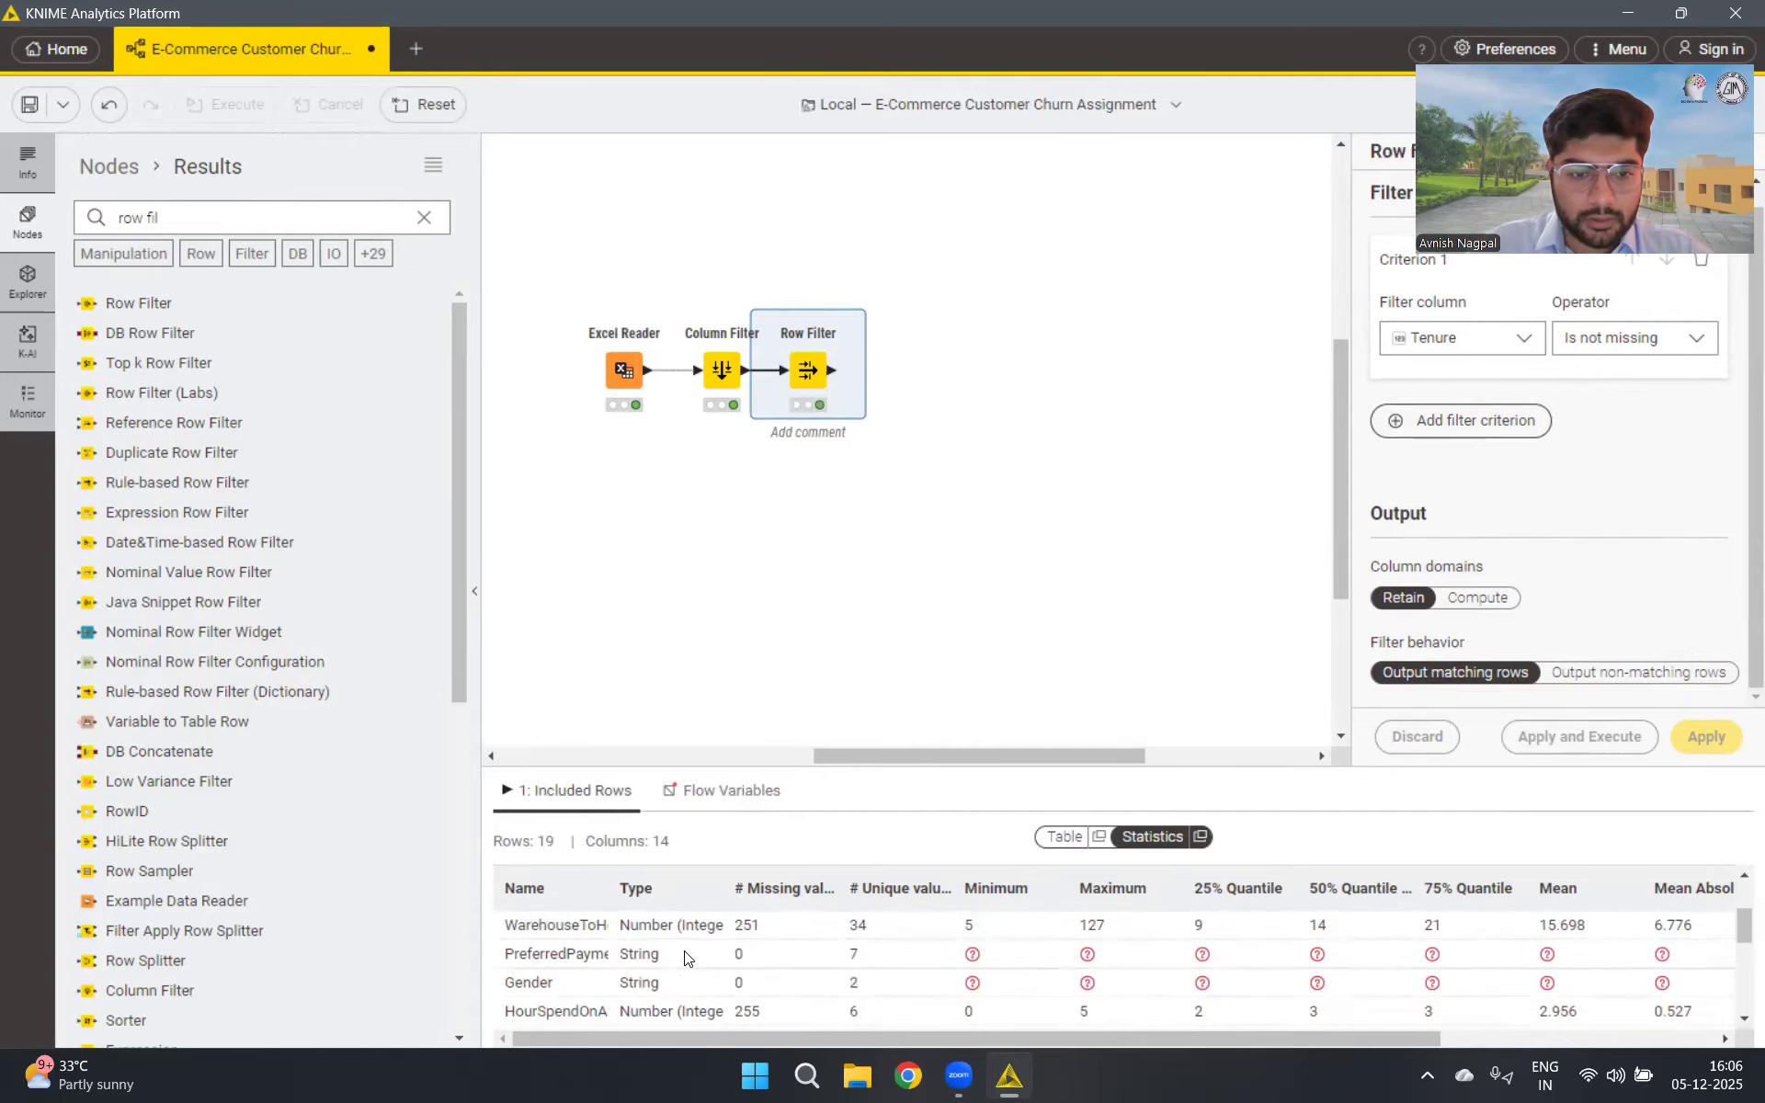
{"action": "left_click_drag", "start_coordinate": [615, 888], "coordinate": [665, 890]}
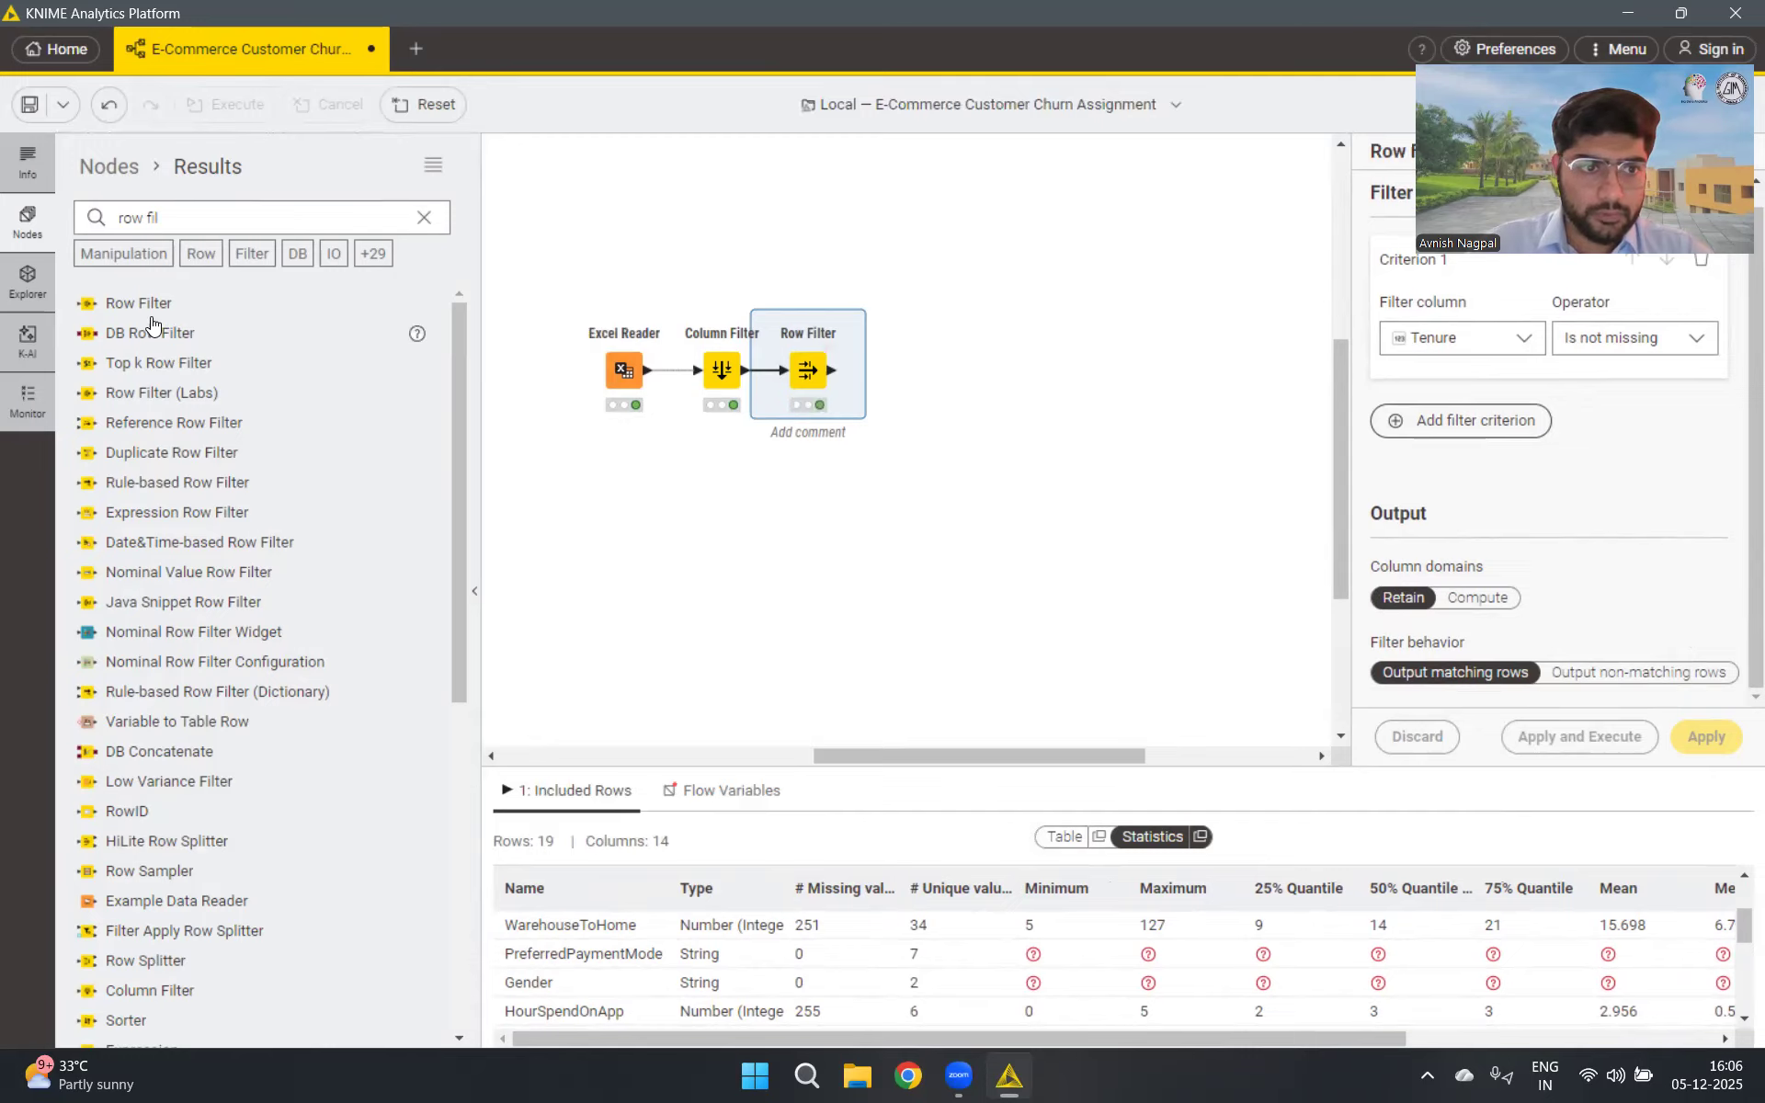
Add a second Row Filter connected after the first one, with one new filter criterion saved in its configuration
{"action": "left_click_drag", "start_coordinate": [145, 309], "coordinate": [933, 381]}
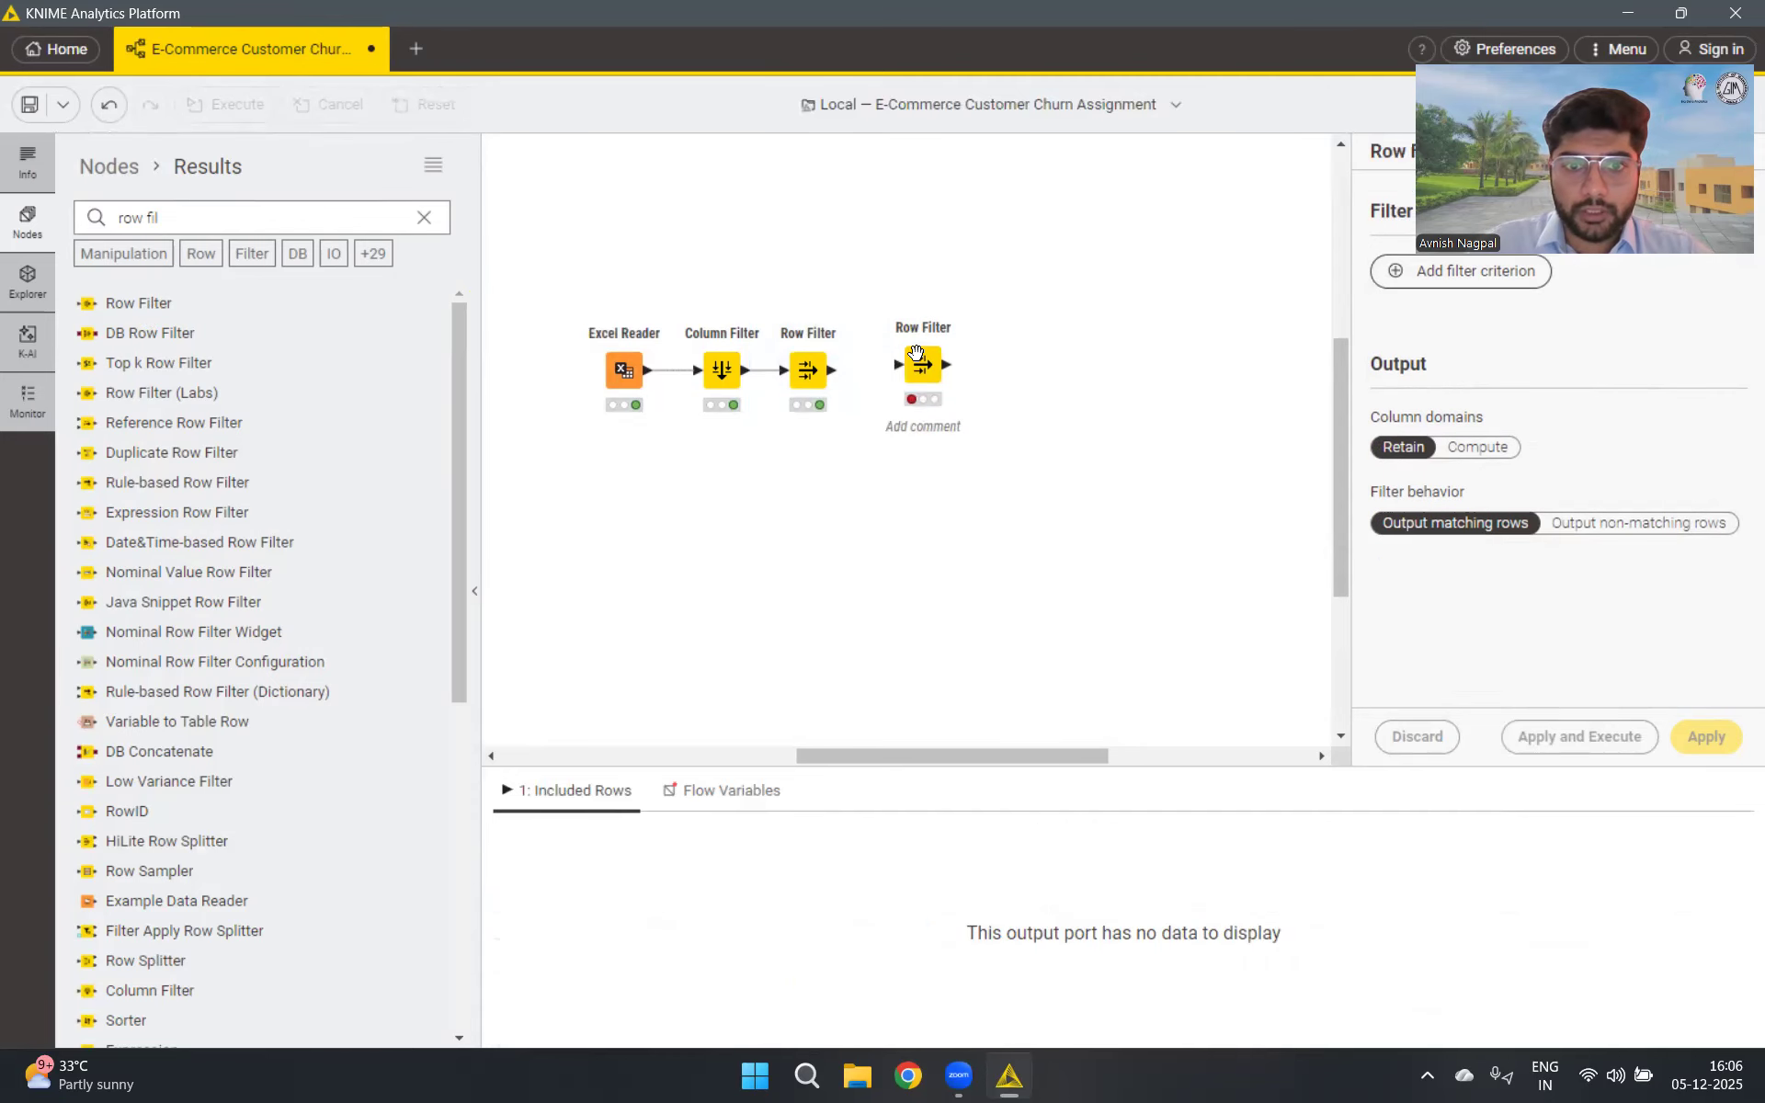
{"action": "left_click", "coordinate": [1450, 285]}
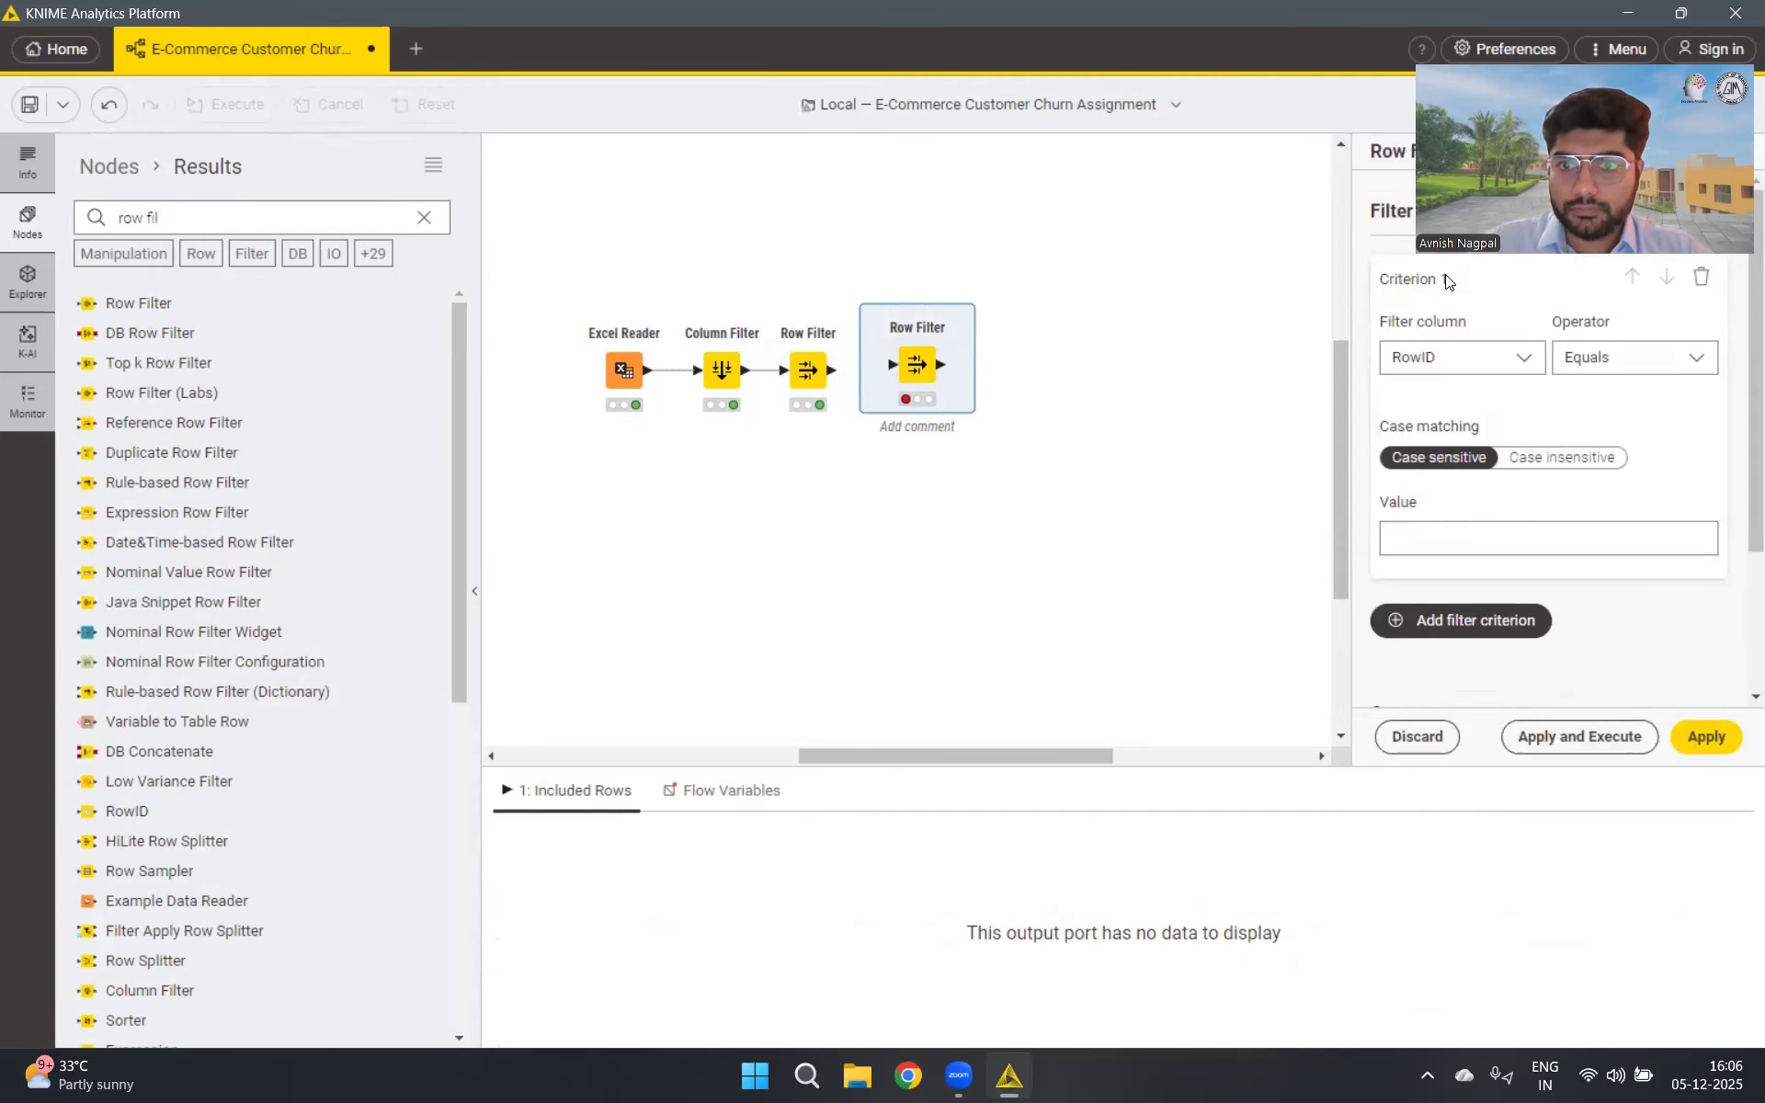
{"action": "left_click", "coordinate": [1524, 360]}
{"action": "left_click", "coordinate": [1523, 357]}
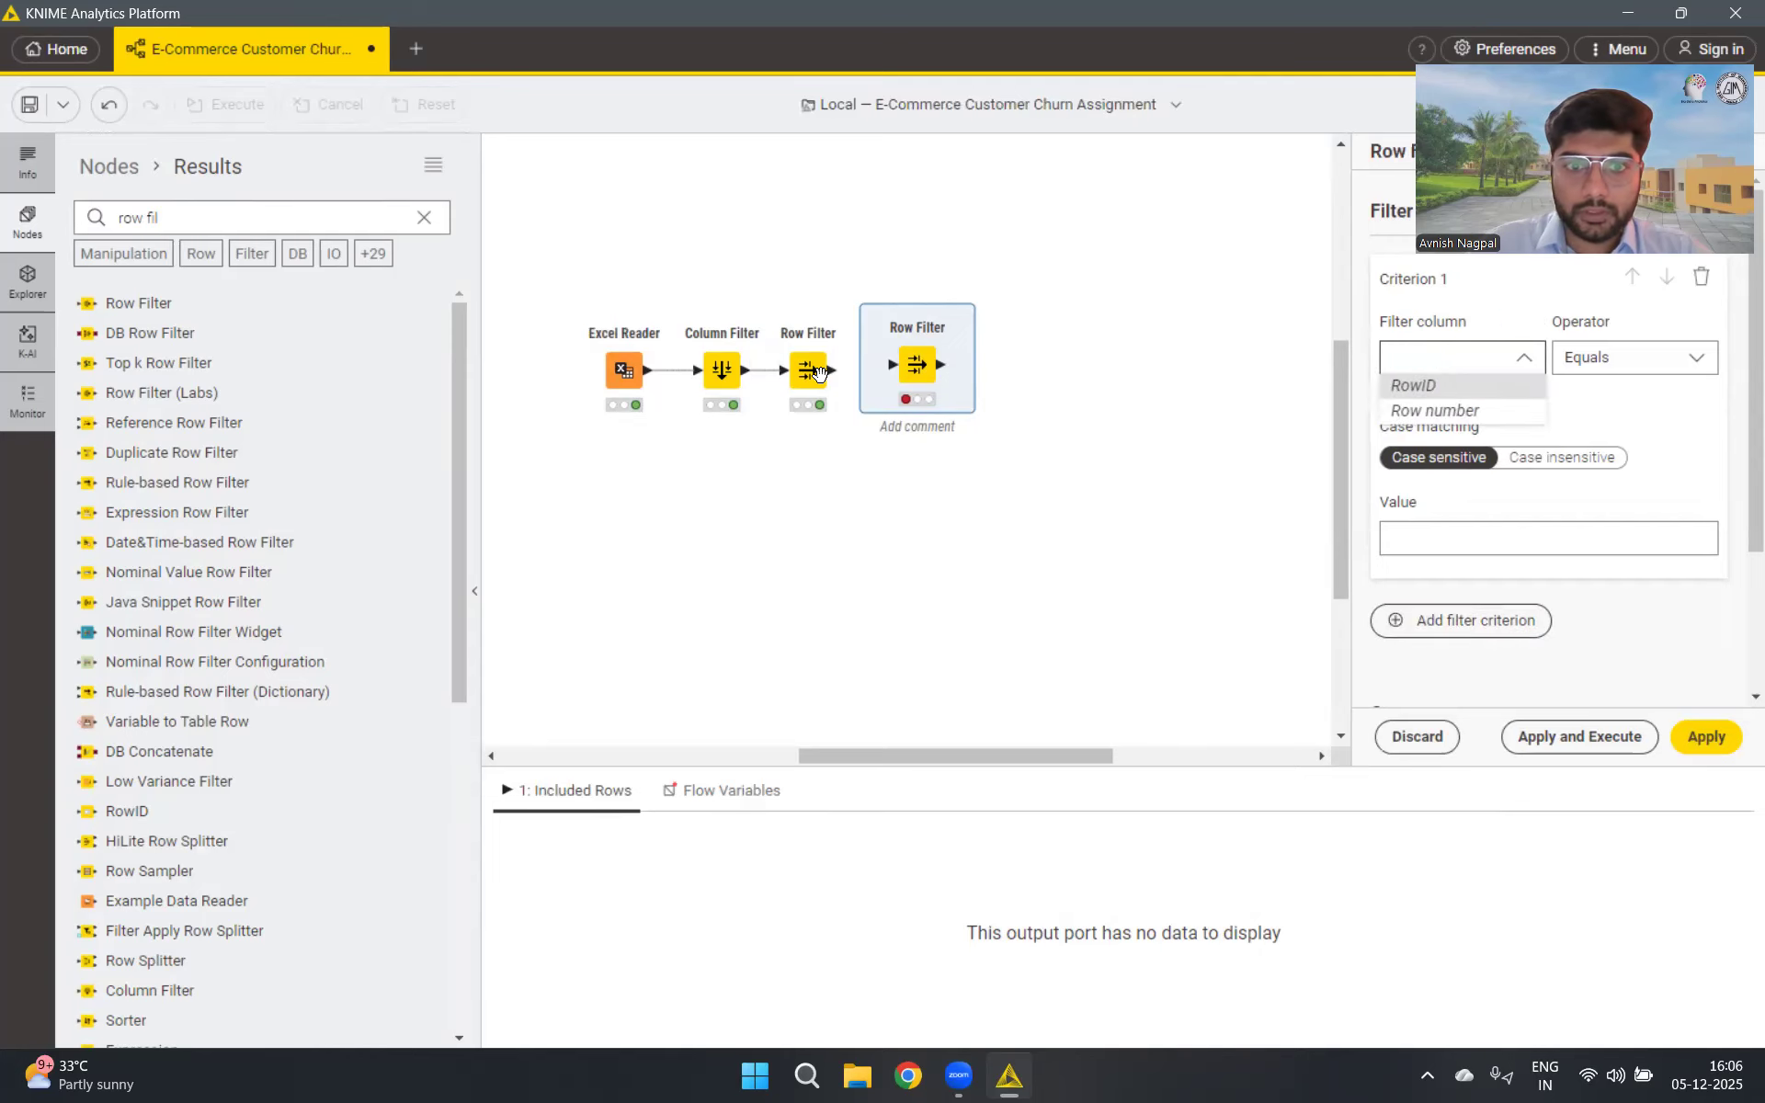
{"action": "left_click_drag", "start_coordinate": [832, 370], "coordinate": [918, 364]}
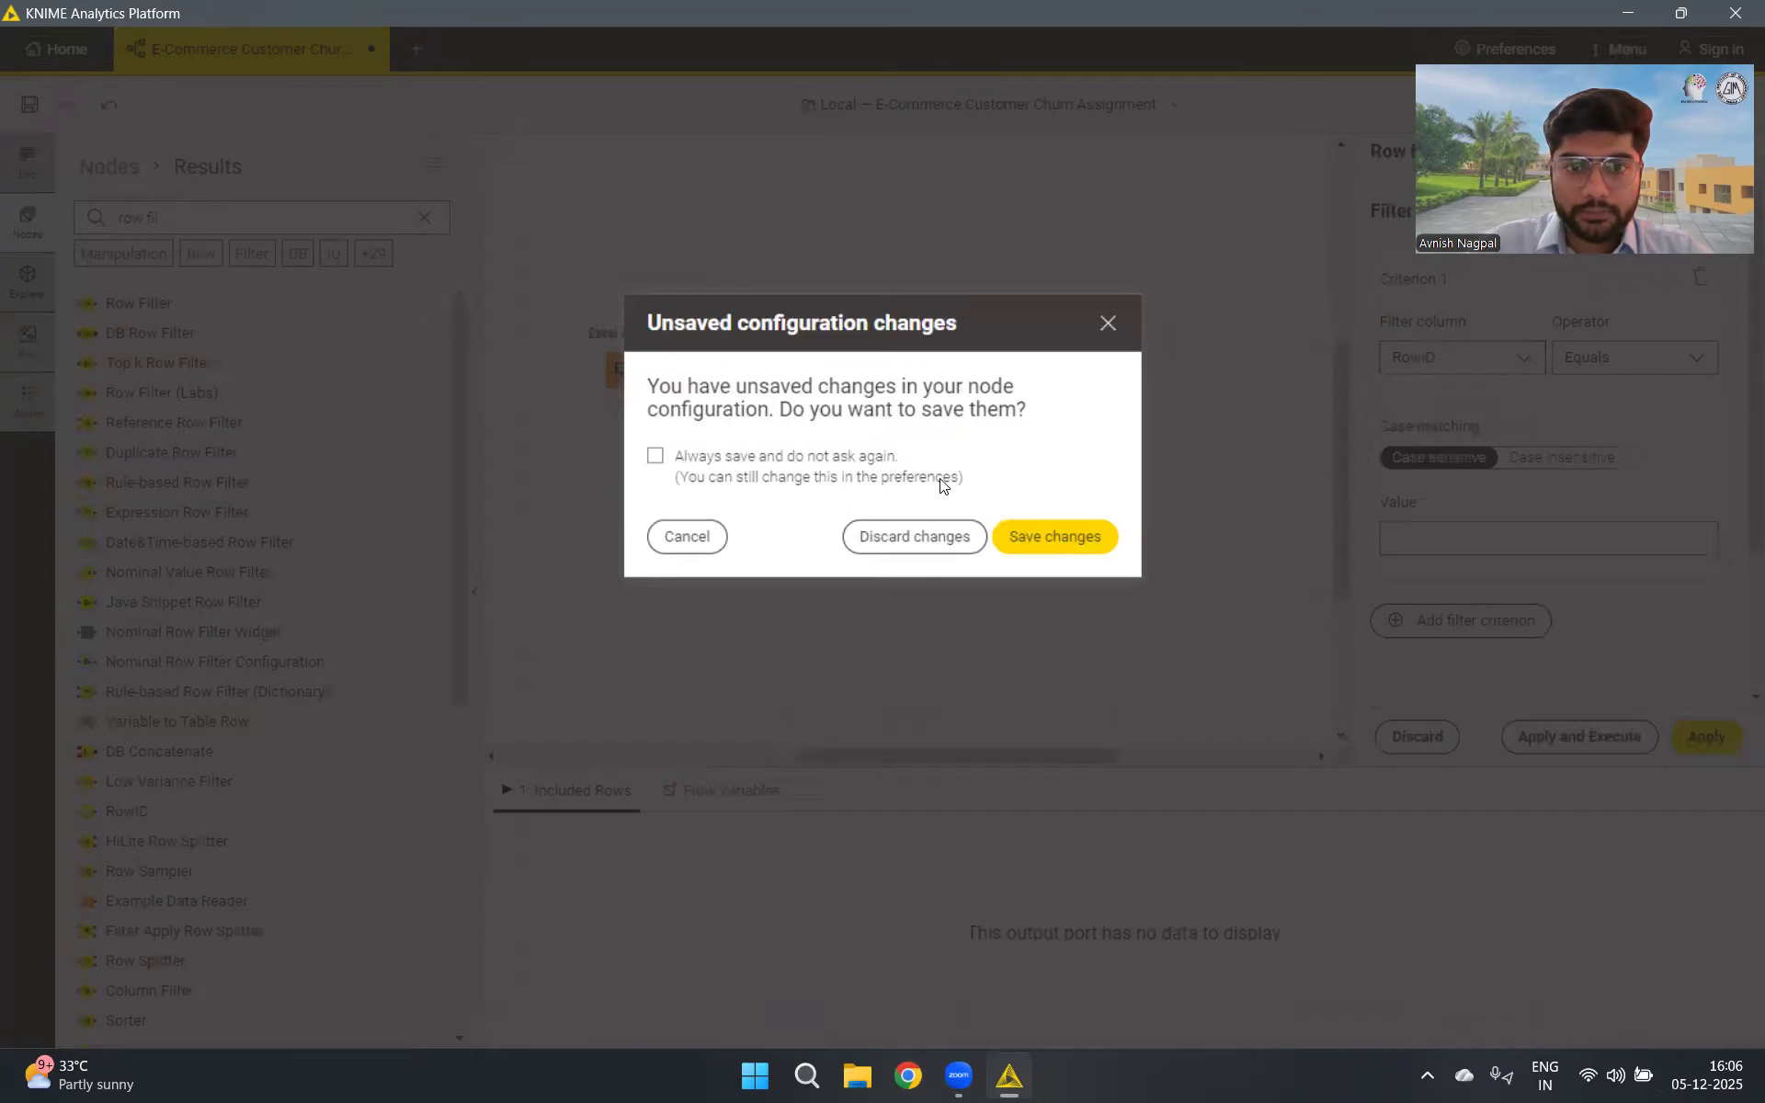
{"action": "left_click", "coordinate": [1017, 537]}
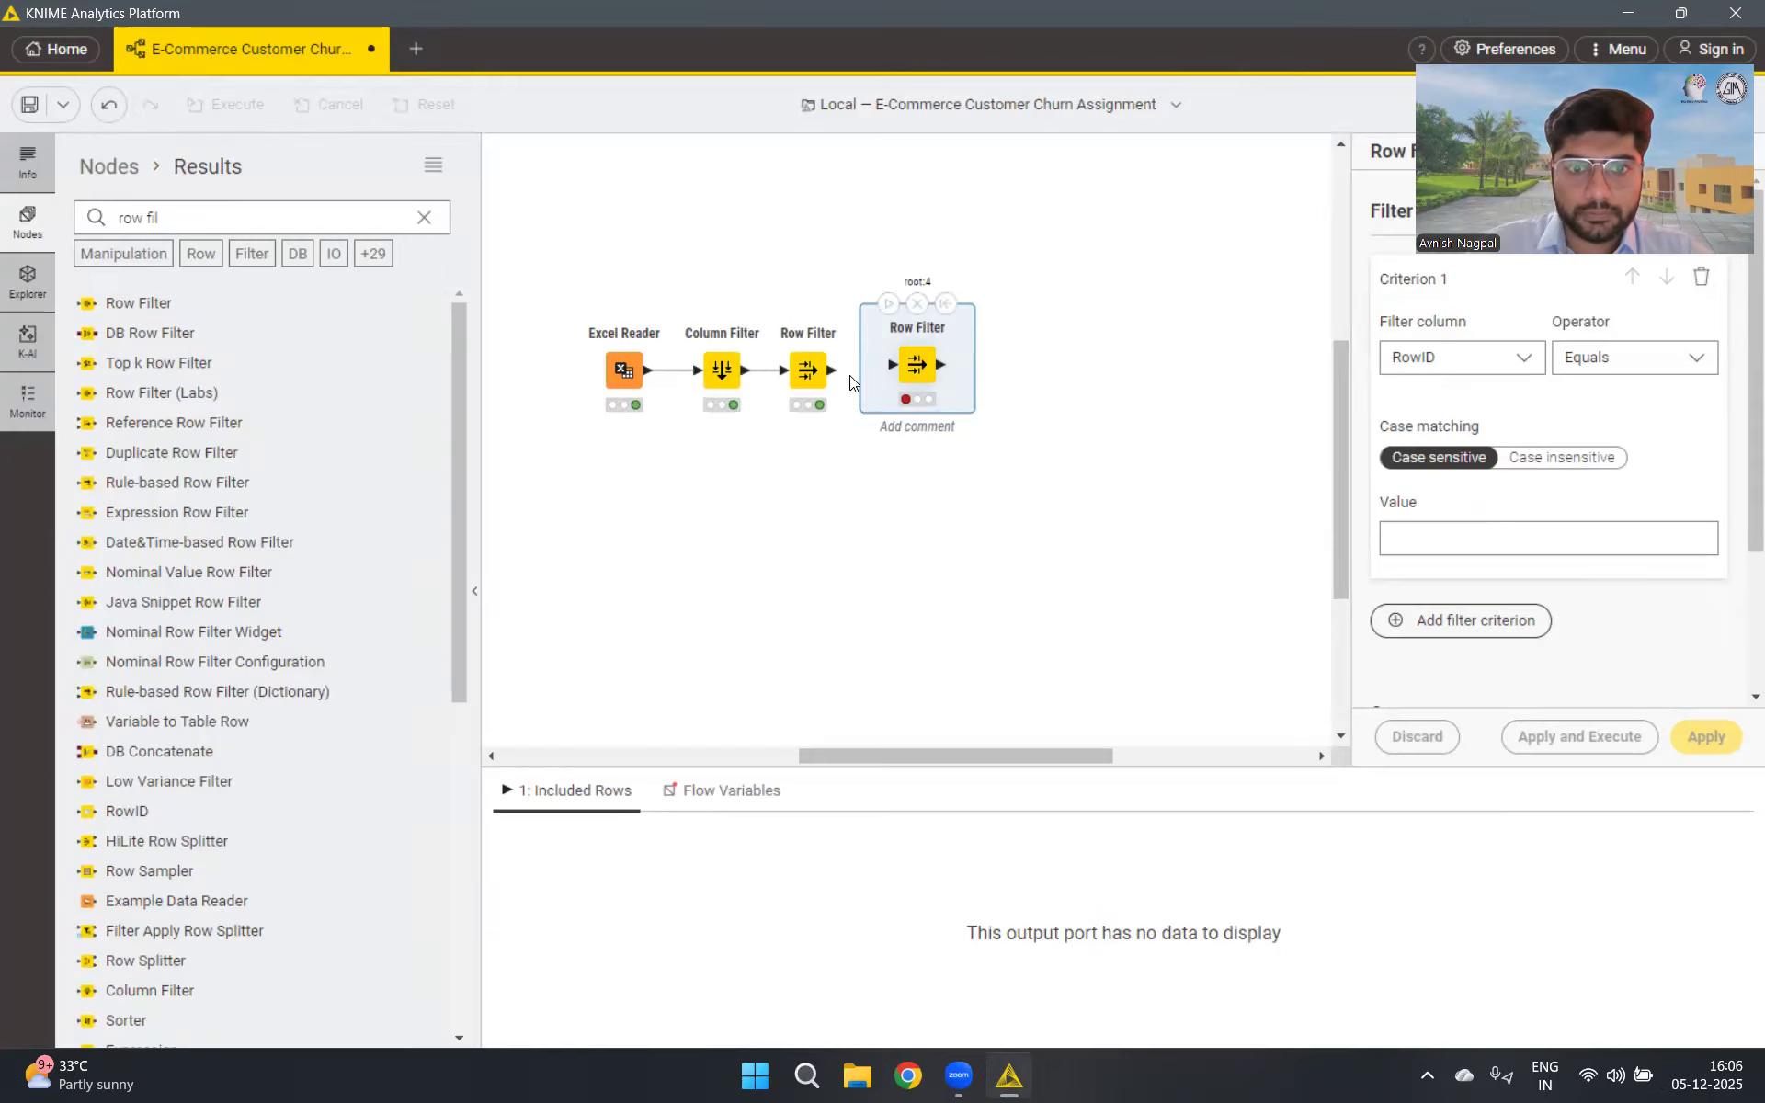
{"action": "left_click_drag", "start_coordinate": [917, 370], "coordinate": [888, 369]}
Set the second Row Filter's criterion to WarehouseToHome is not missing, and apply and execute the node
{"action": "left_click", "coordinate": [1521, 358]}
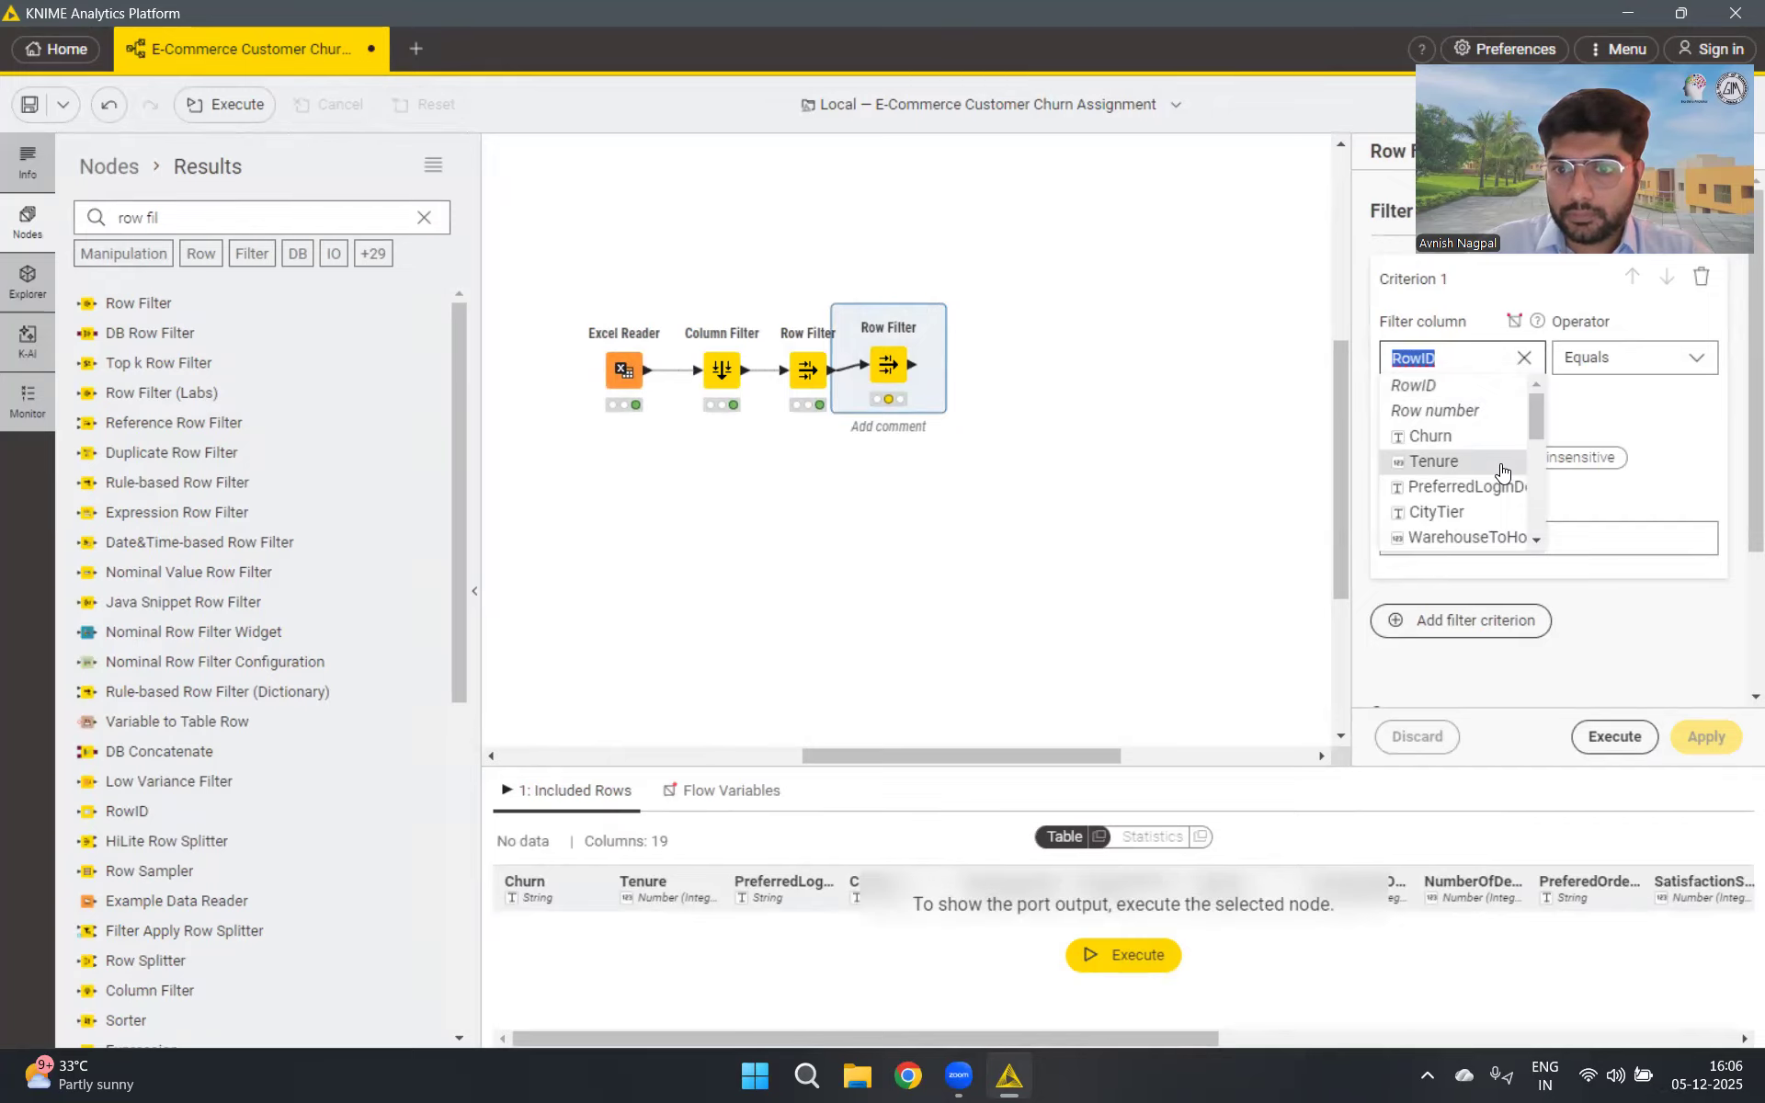
{"action": "left_click", "coordinate": [1499, 537]}
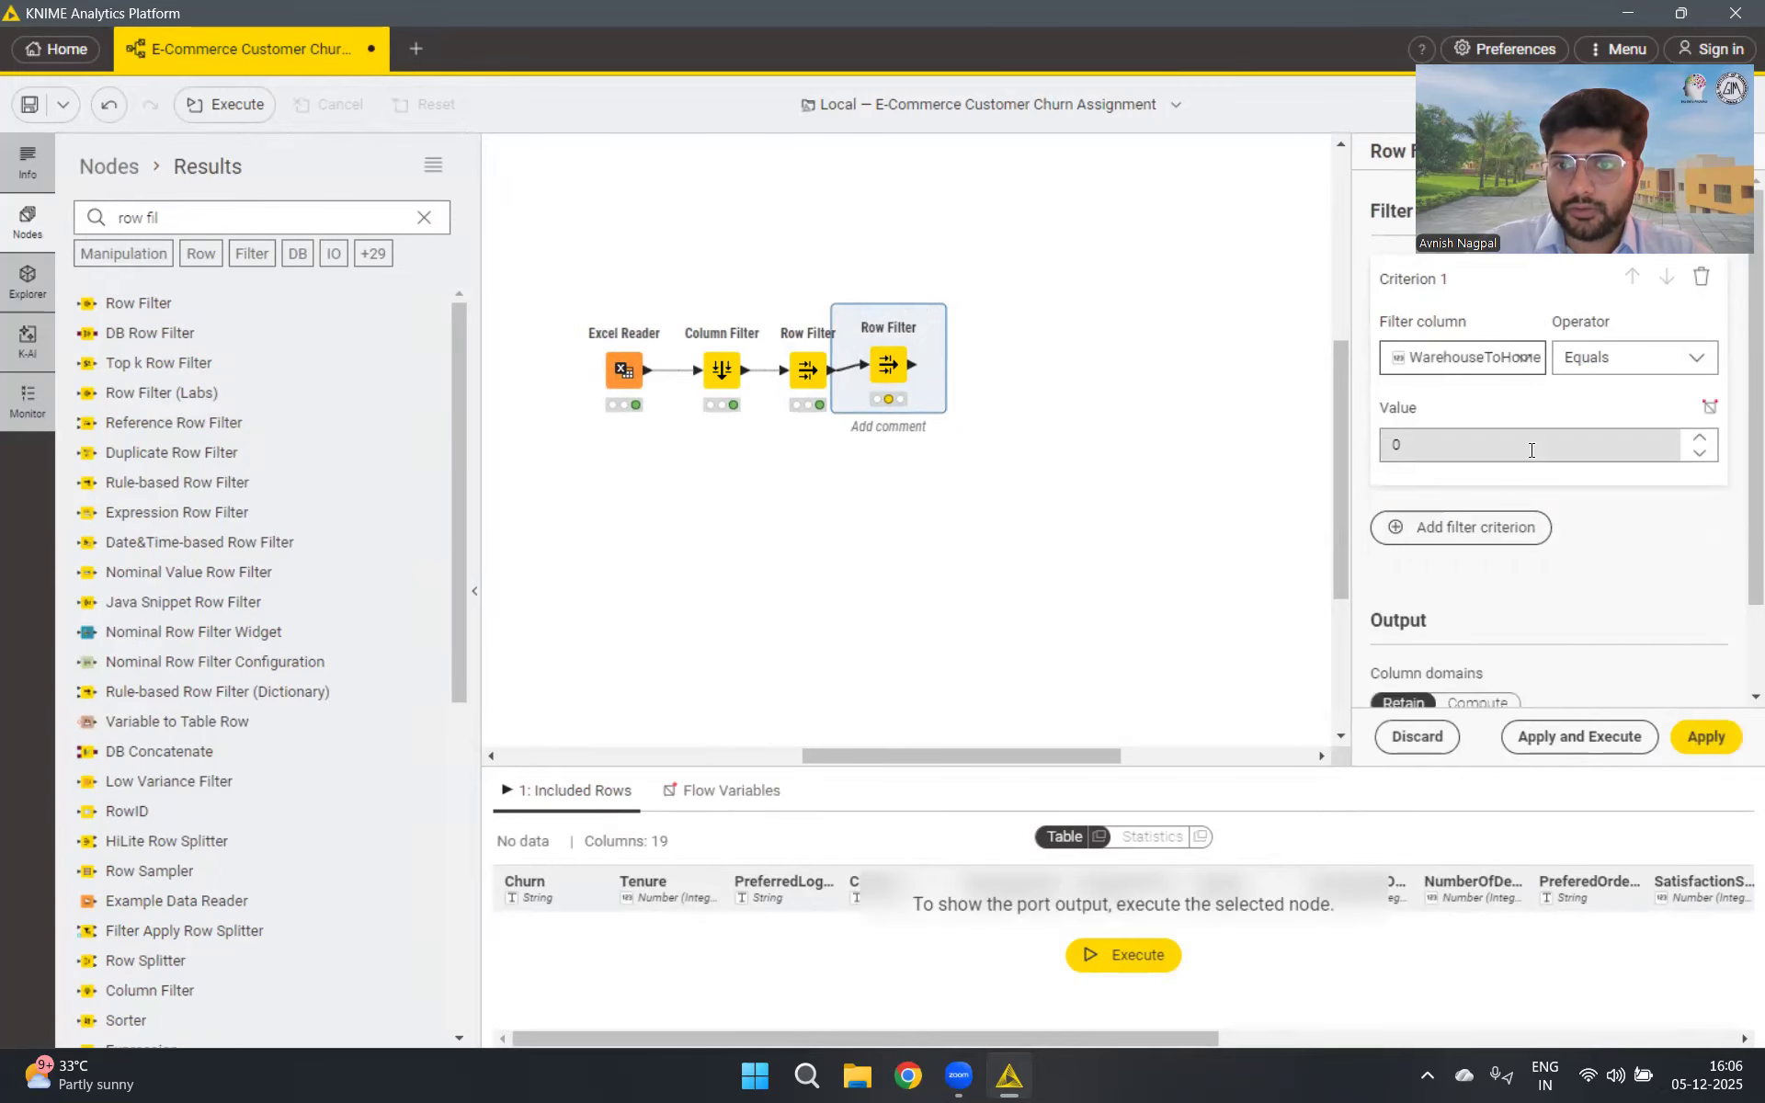
{"action": "left_click", "coordinate": [1679, 364]}
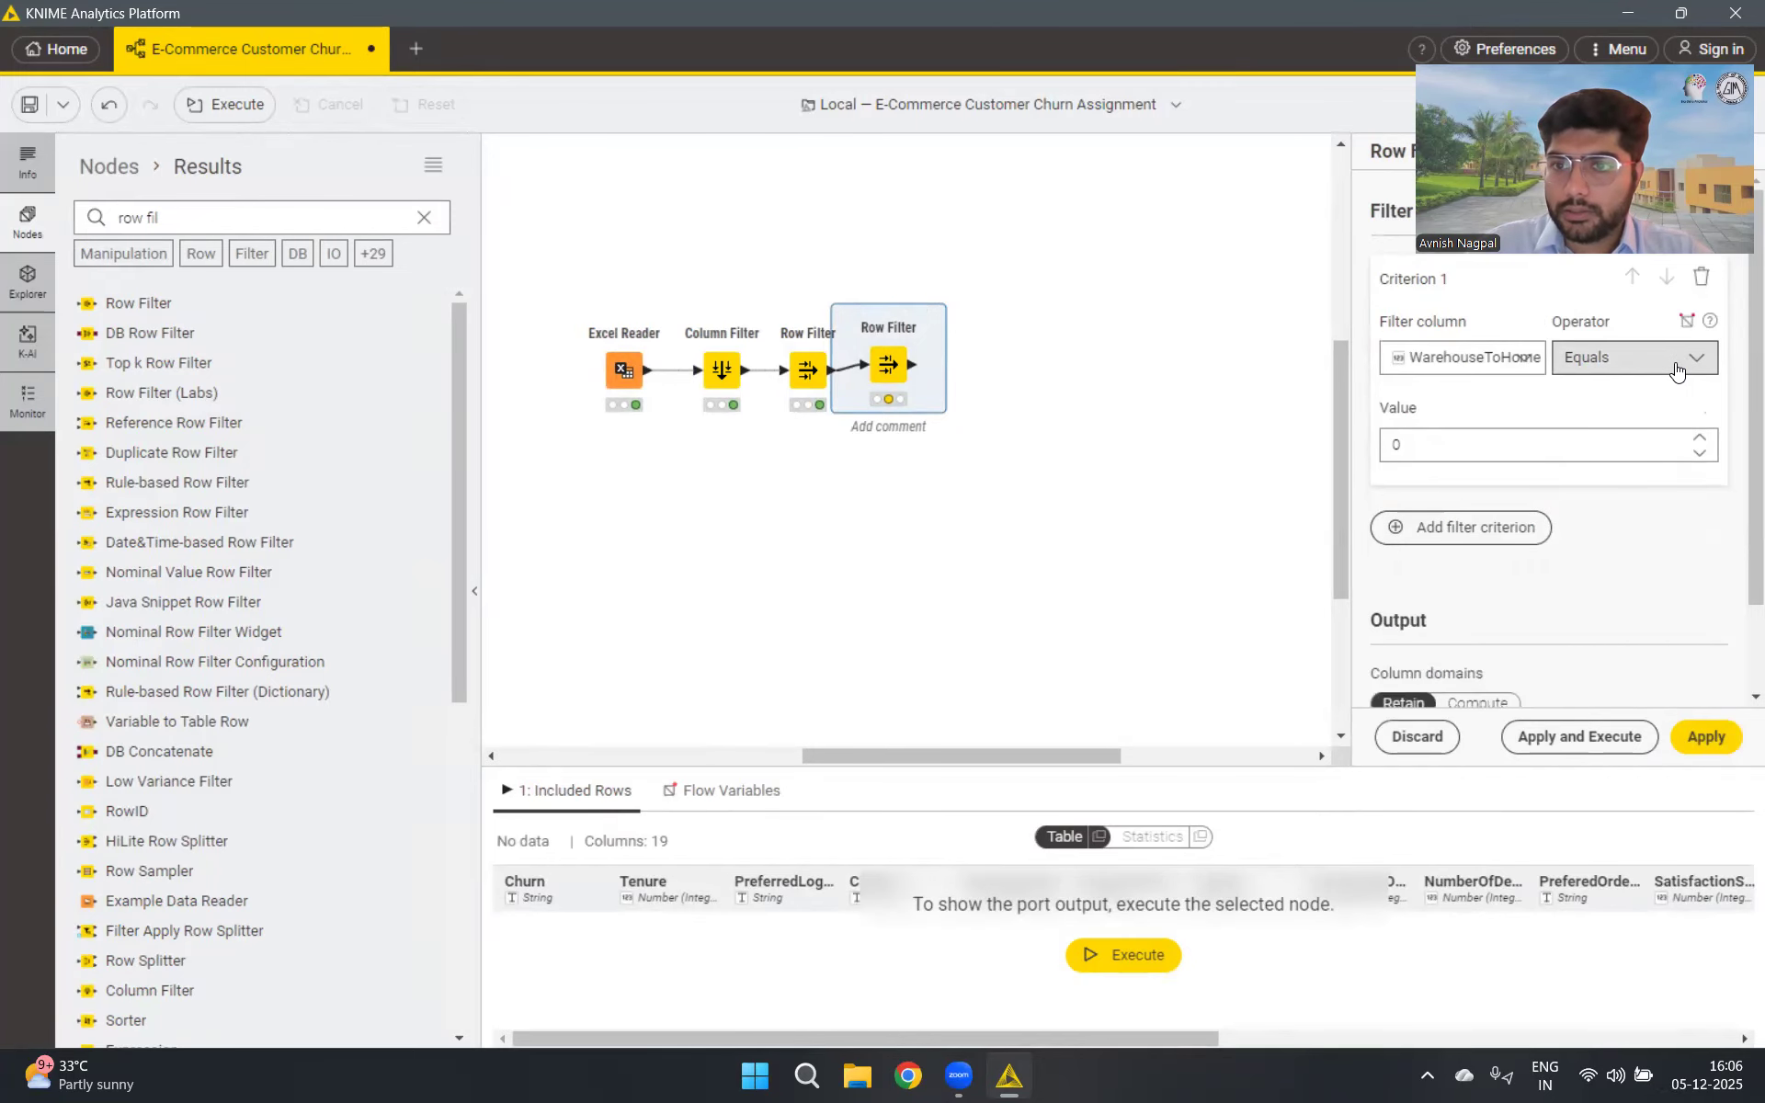
{"action": "scroll", "coordinate": [1655, 487], "scroll_direction": "down", "scroll_amount": 2}
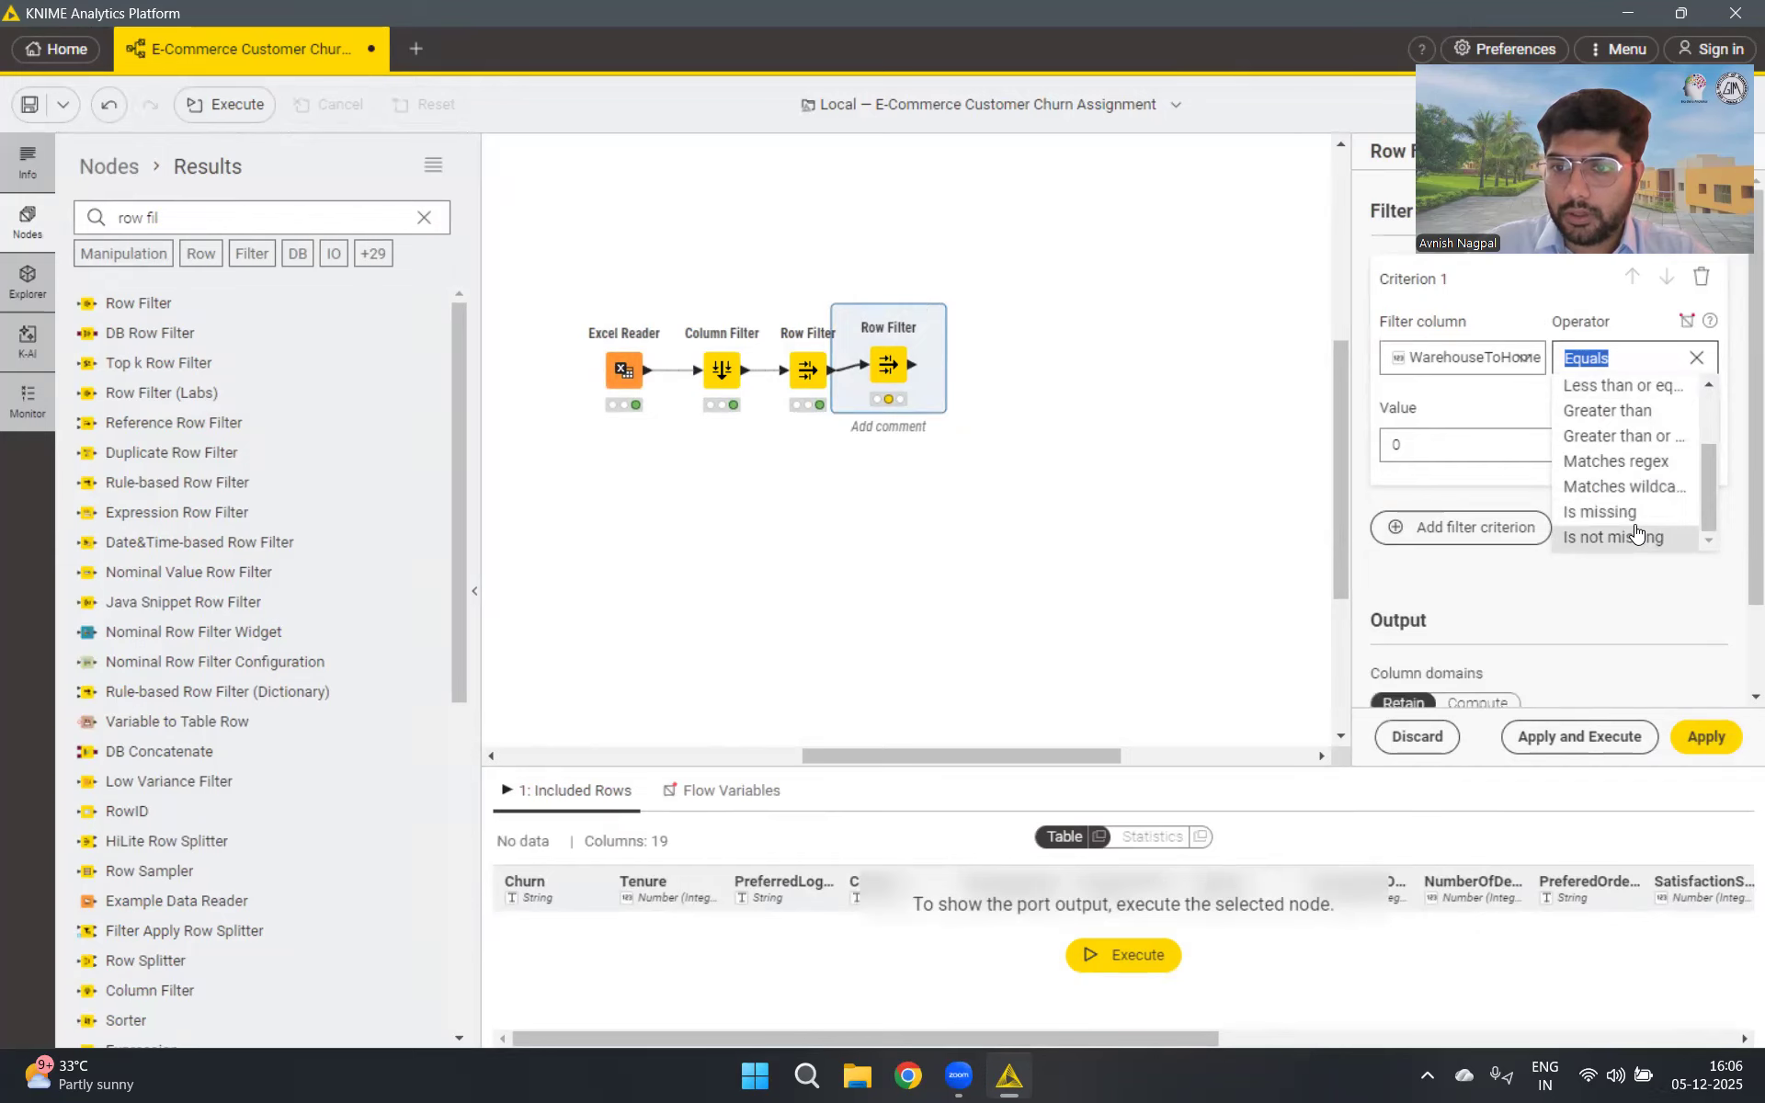
{"action": "left_click", "coordinate": [1636, 536]}
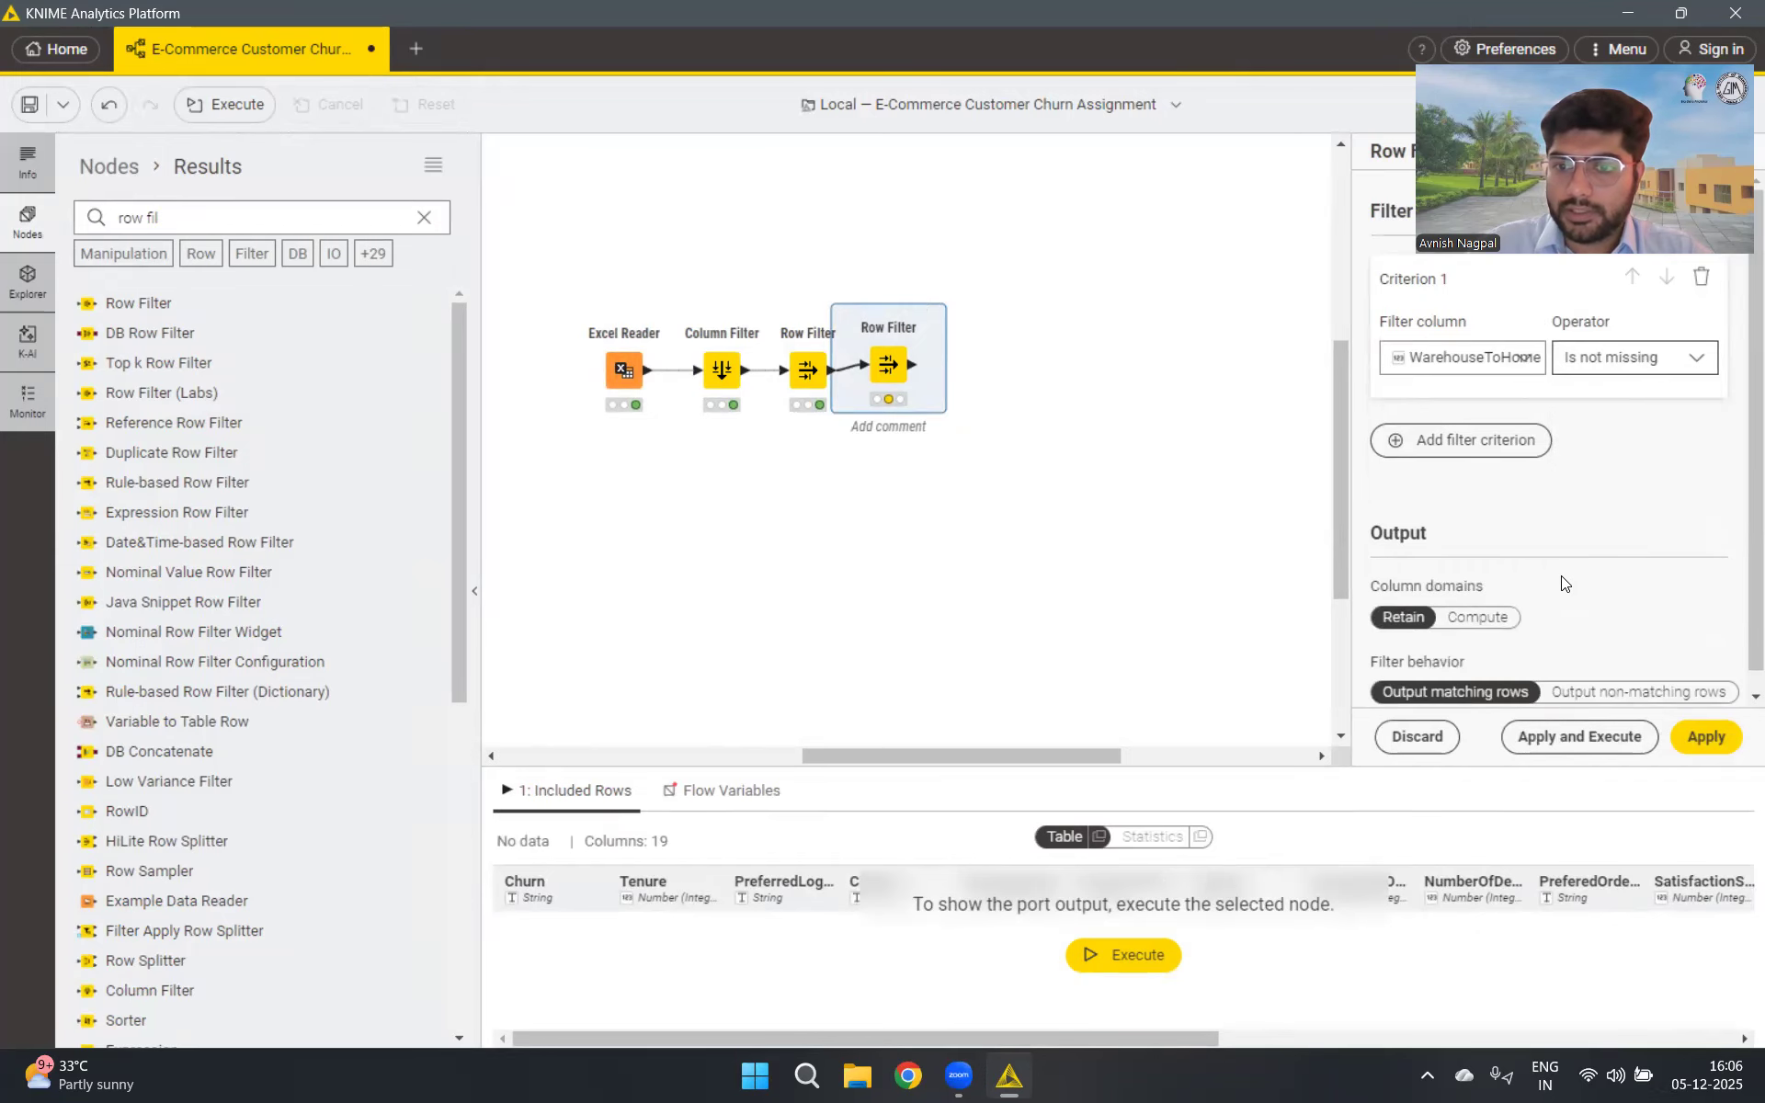
{"action": "left_click", "coordinate": [1588, 735]}
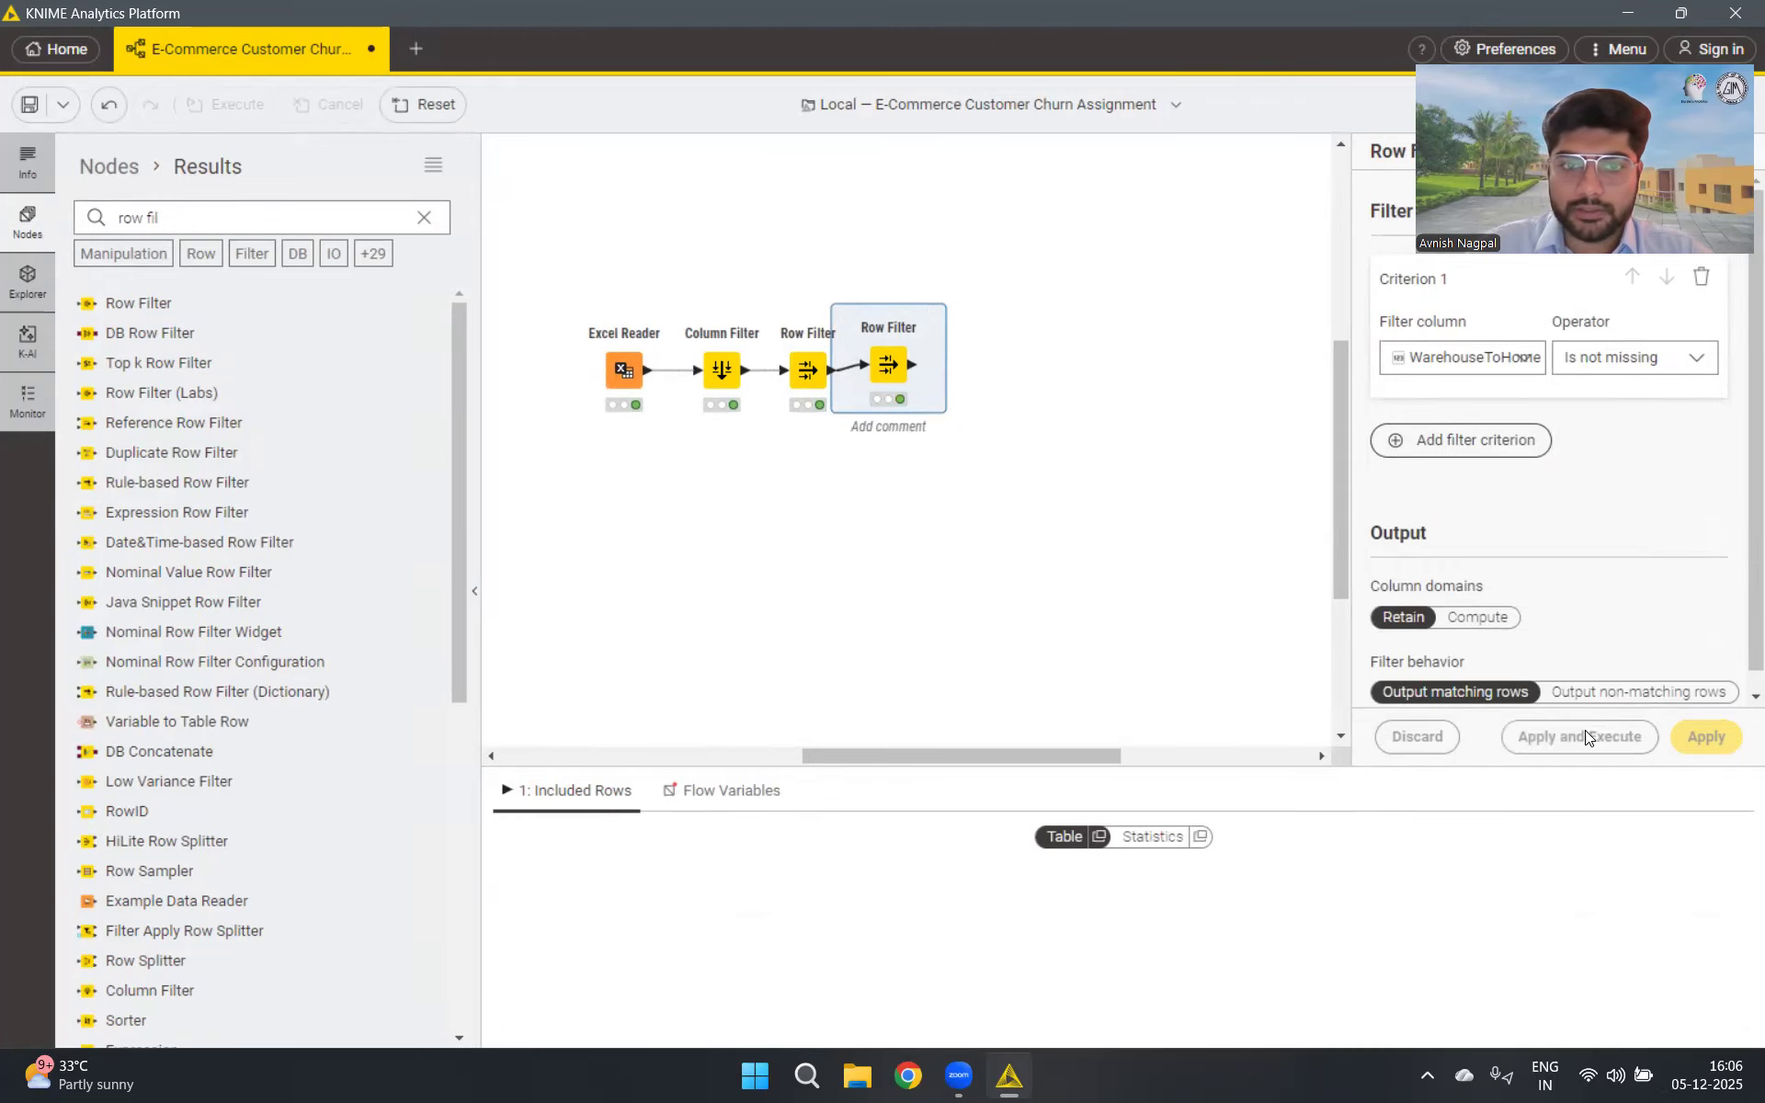
Check the missing values per field in the second Row Filter's output statistics, with the name column widened
{"action": "left_click", "coordinate": [1149, 836]}
{"action": "scroll", "coordinate": [781, 938], "scroll_direction": "down", "scroll_amount": 2}
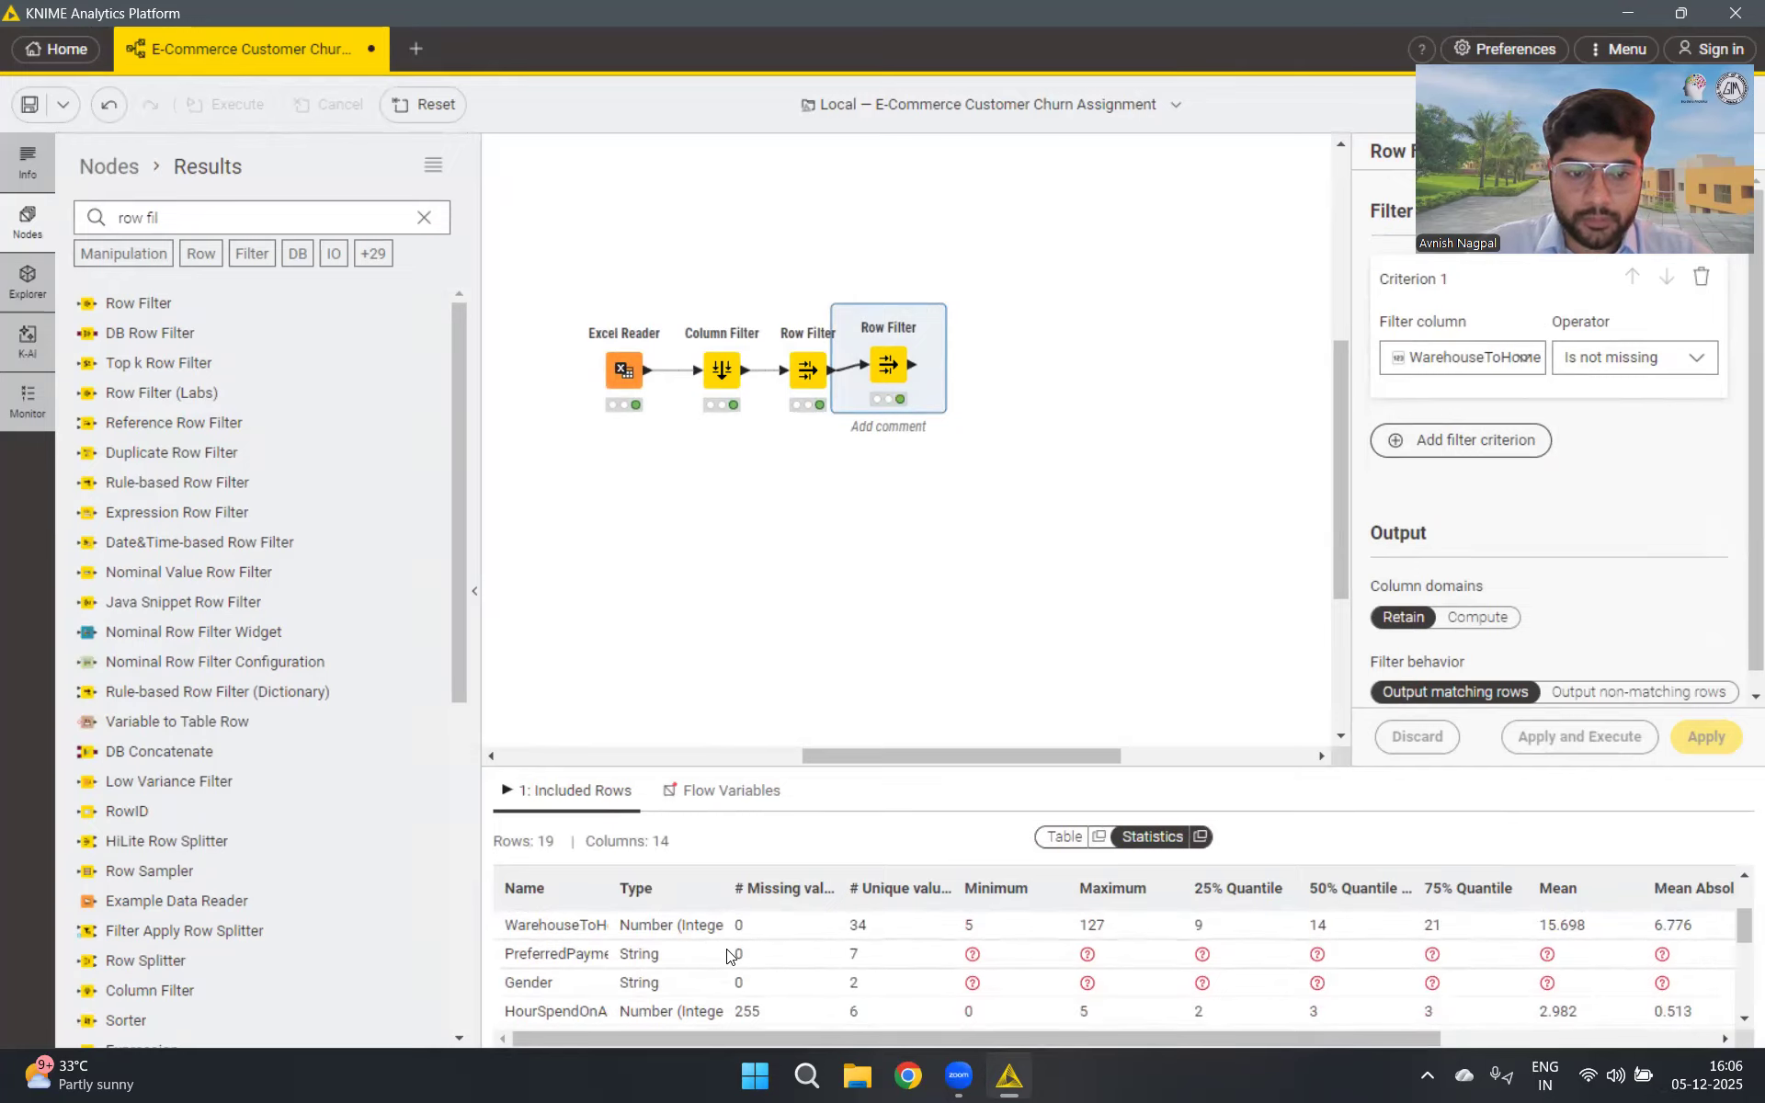
{"action": "left_click_drag", "start_coordinate": [604, 889], "coordinate": [665, 892]}
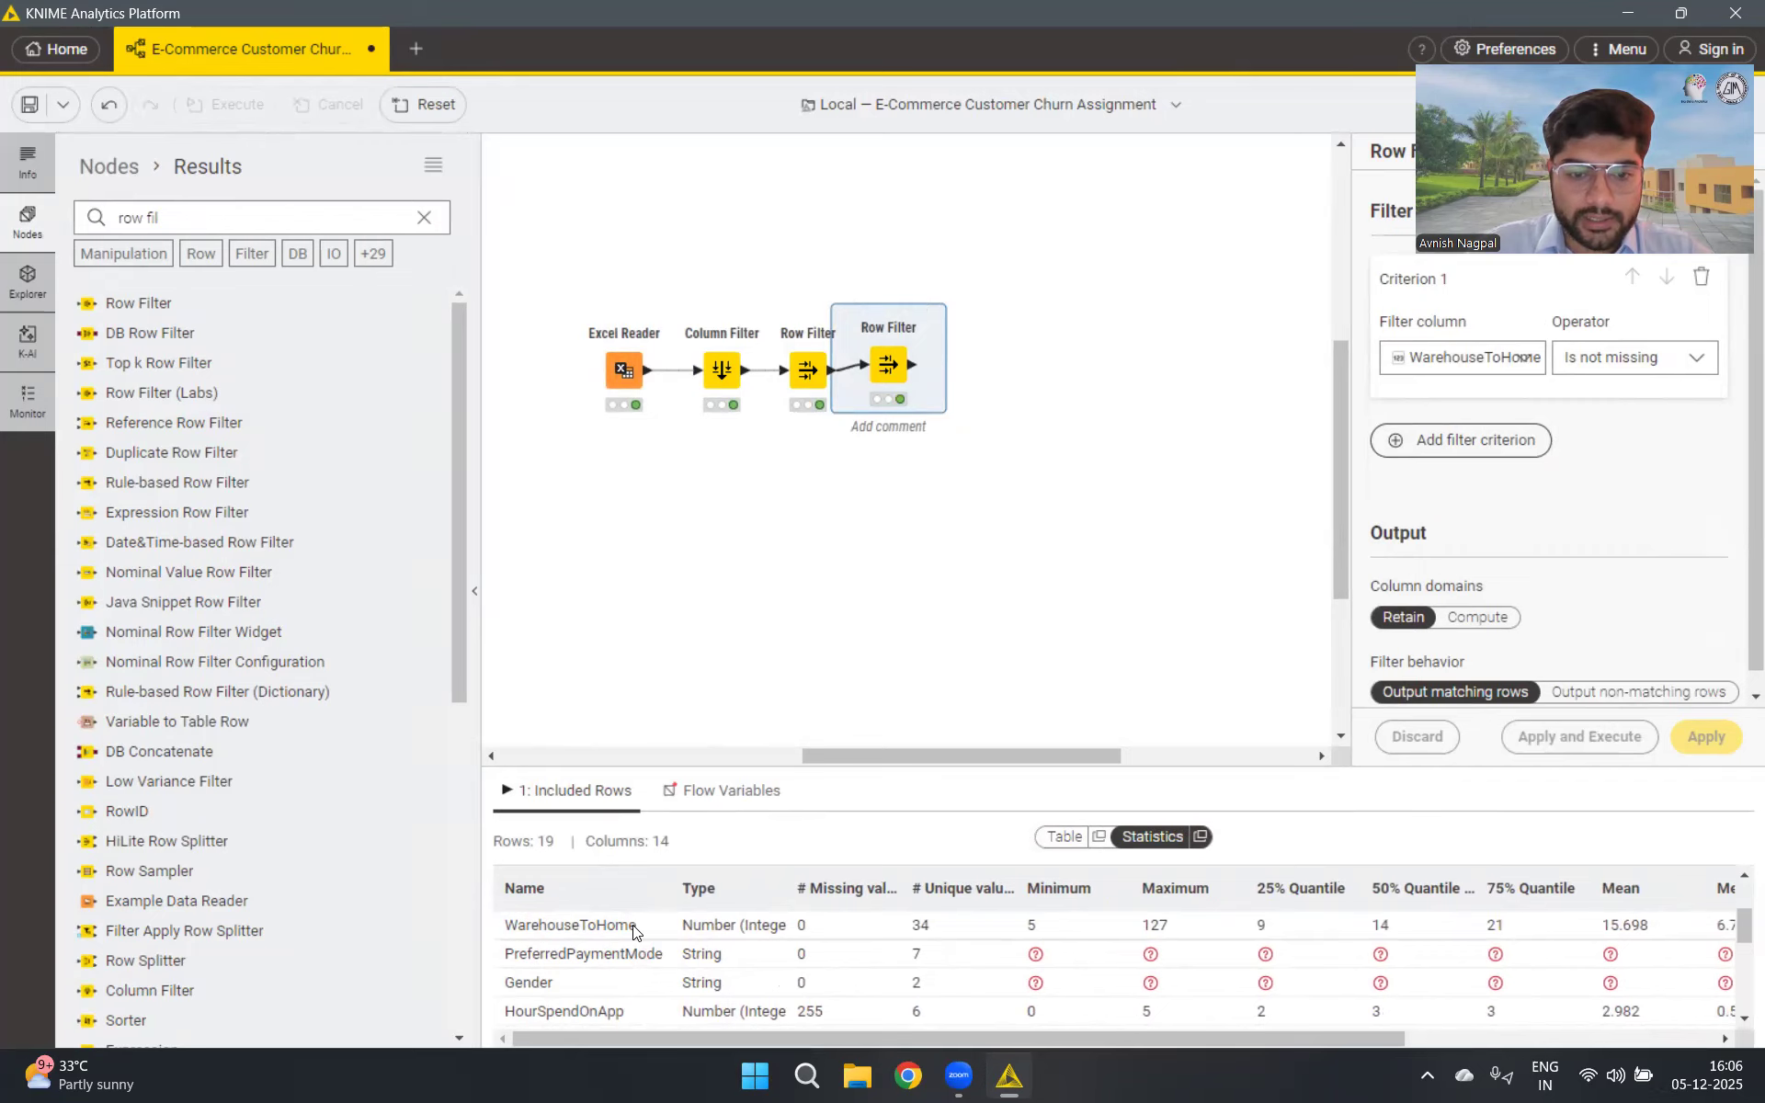
{"action": "scroll", "coordinate": [634, 931], "scroll_direction": "down", "scroll_amount": 1}
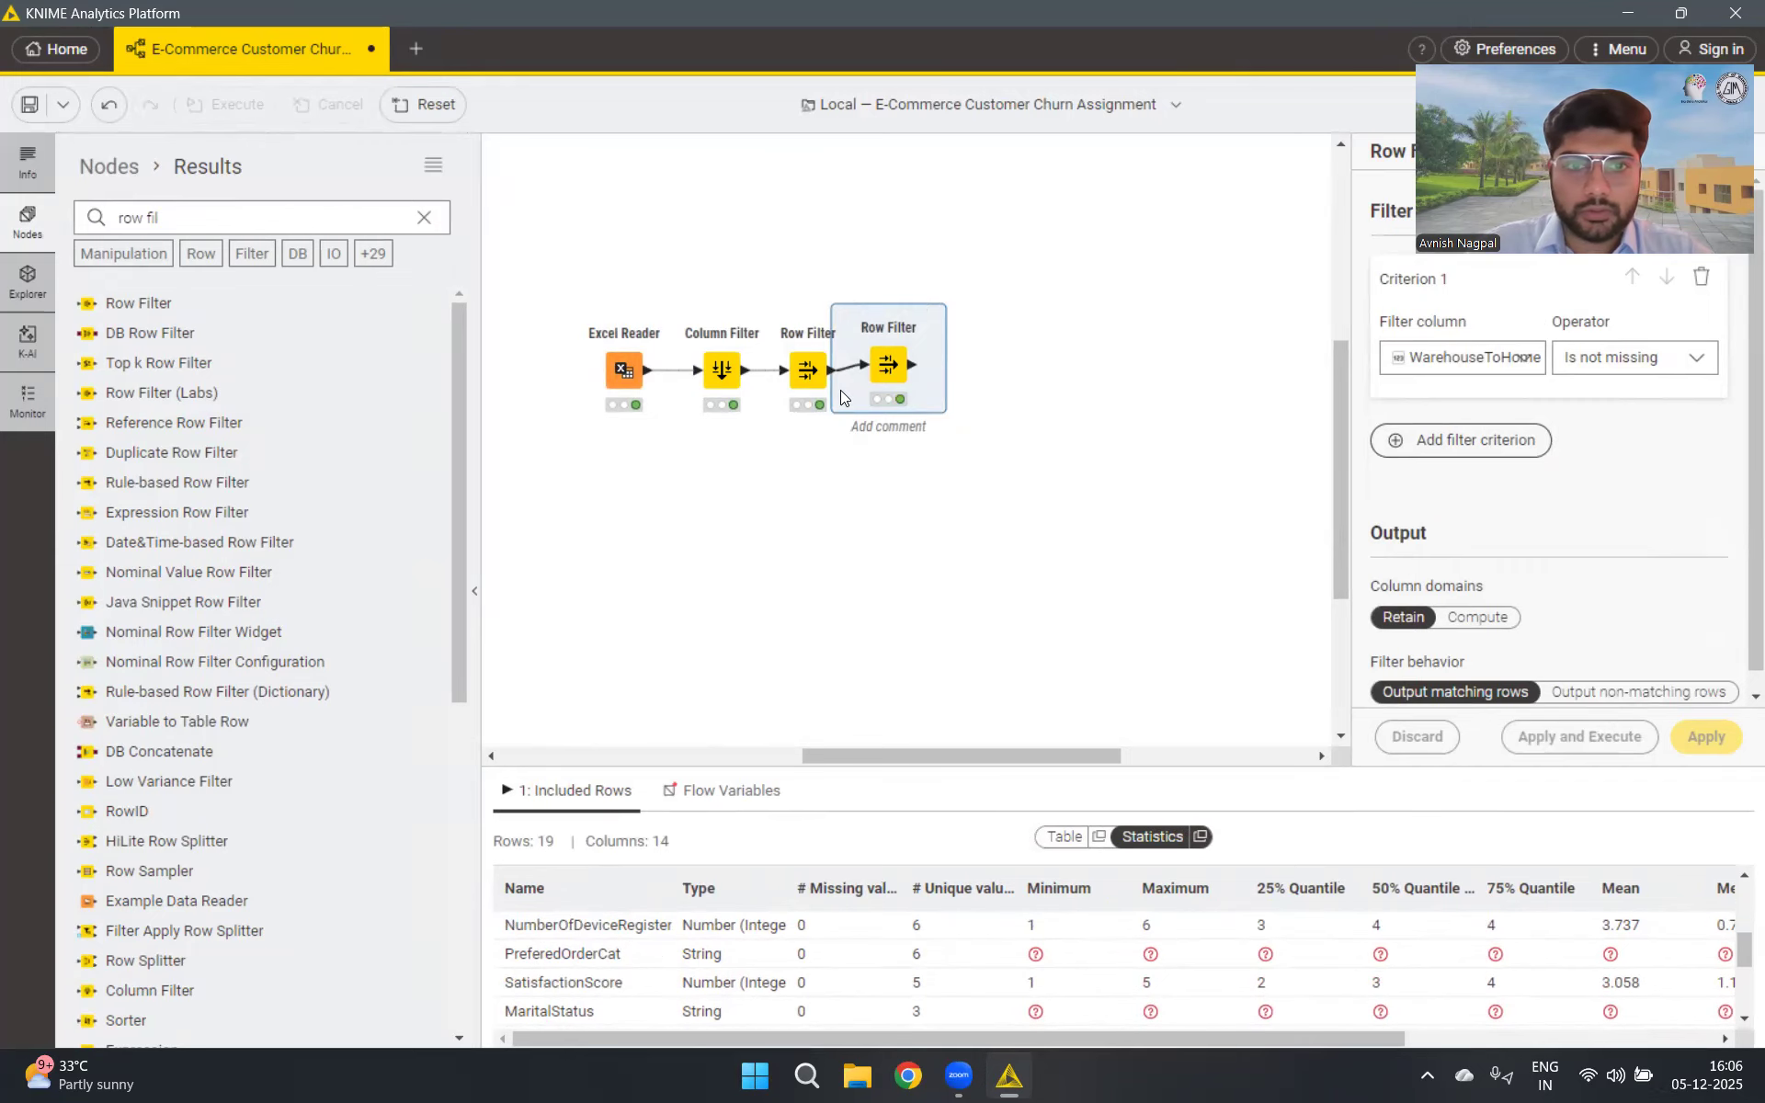
Add a third Row Filter connected after the second, keeping only rows where HourSpendOnApp is not missing, and apply and execute it
{"action": "left_click_drag", "start_coordinate": [143, 307], "coordinate": [969, 361]}
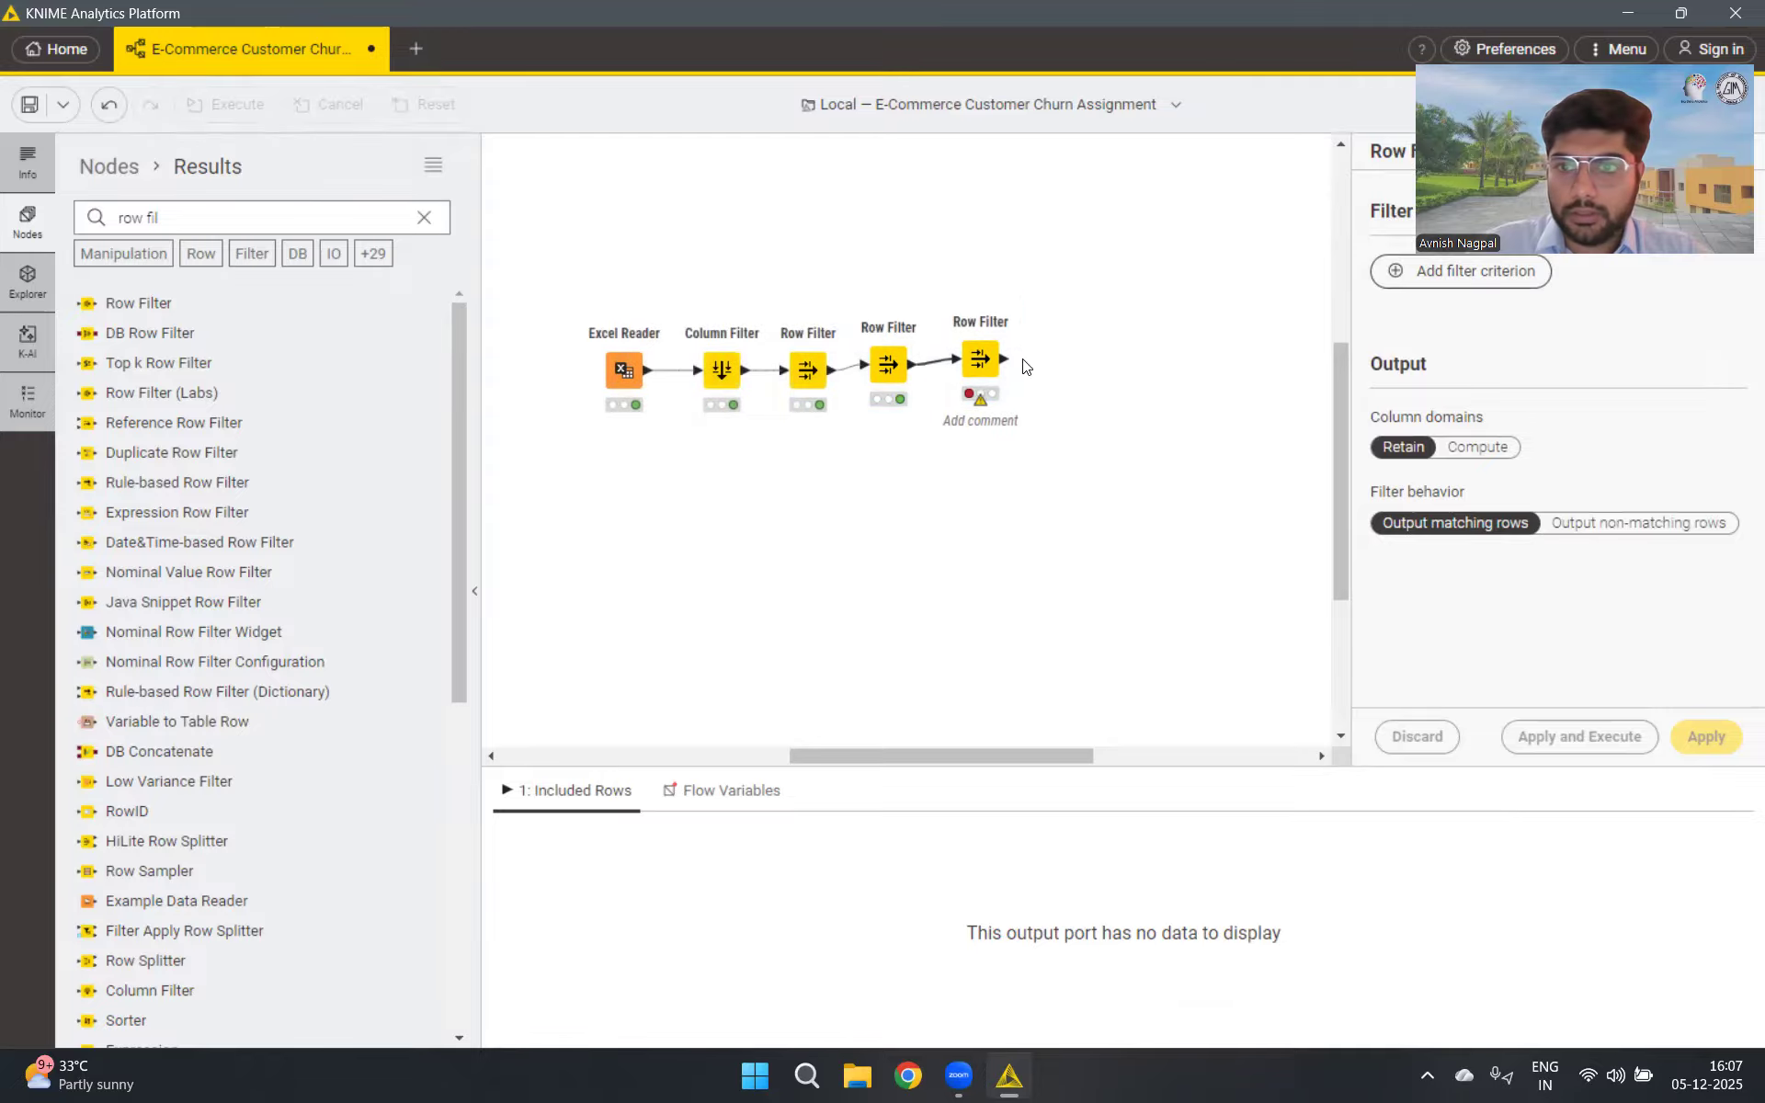
{"action": "left_click", "coordinate": [1441, 290]}
{"action": "left_click", "coordinate": [1471, 358]}
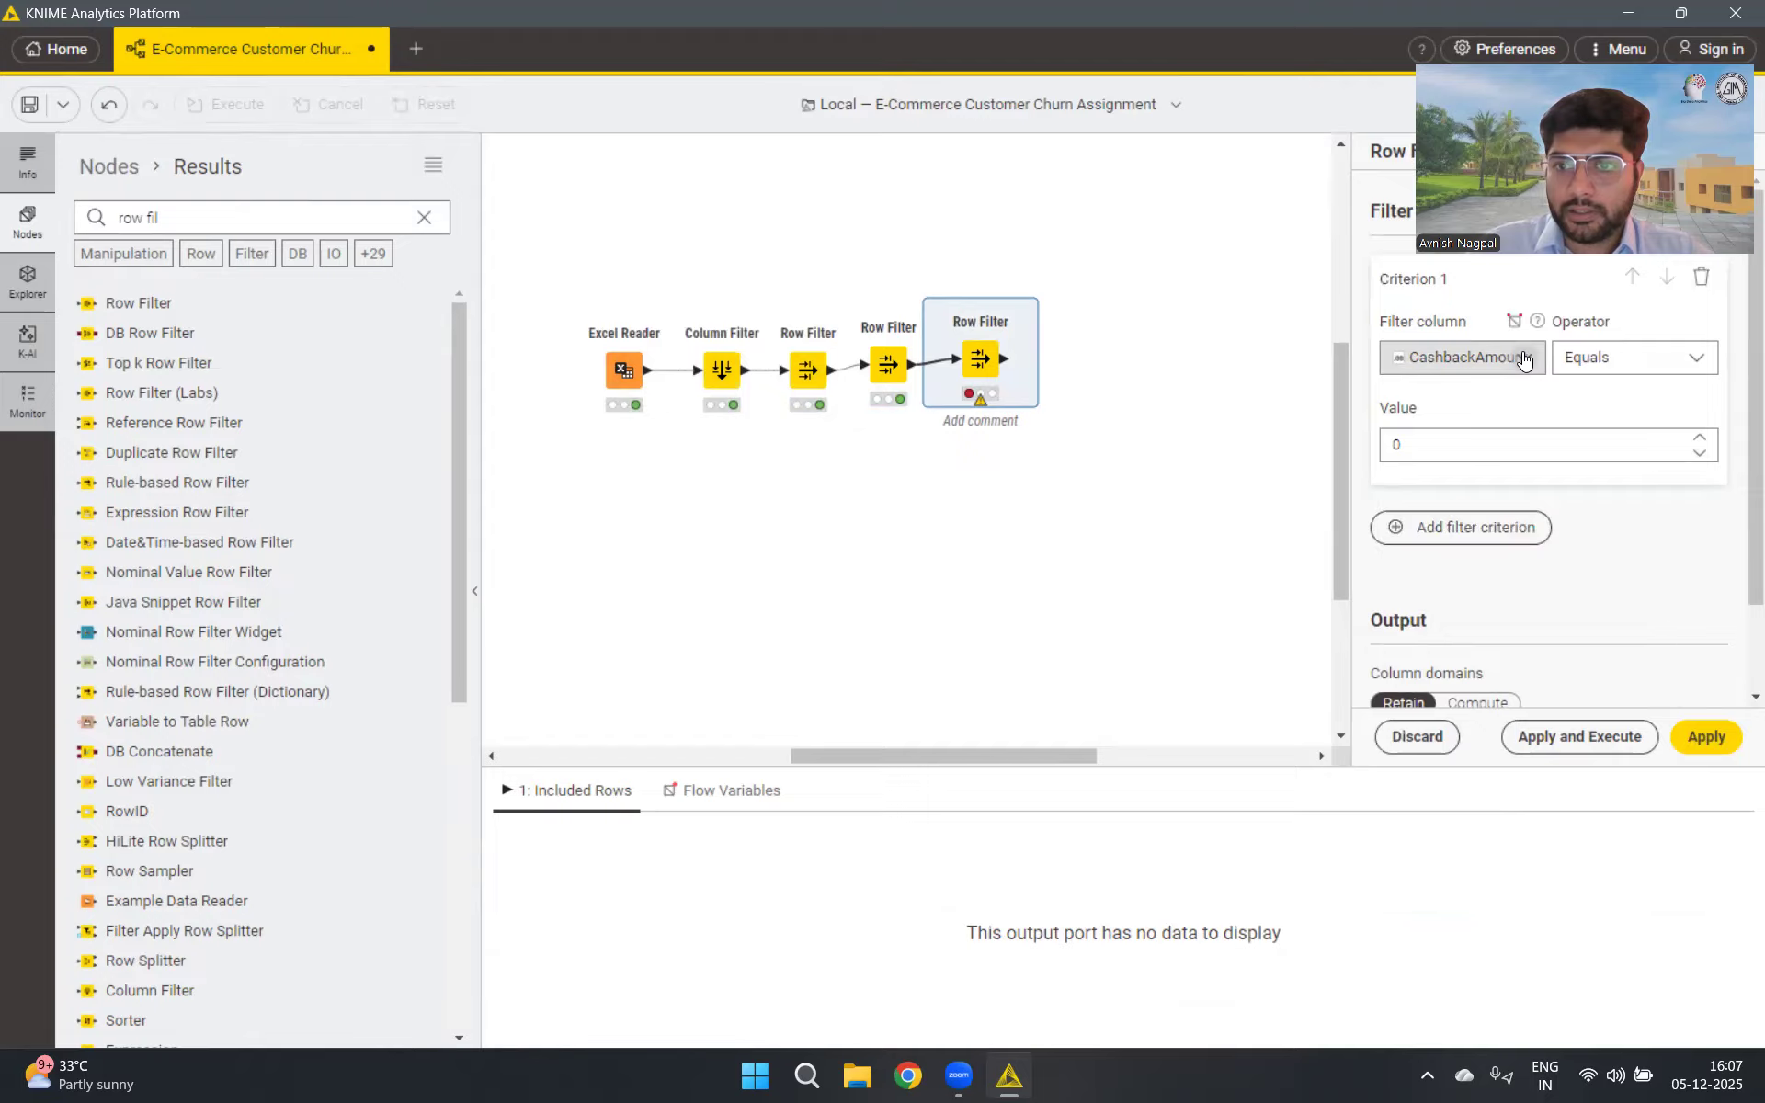
{"action": "scroll", "coordinate": [1471, 433], "scroll_direction": "down", "scroll_amount": 2}
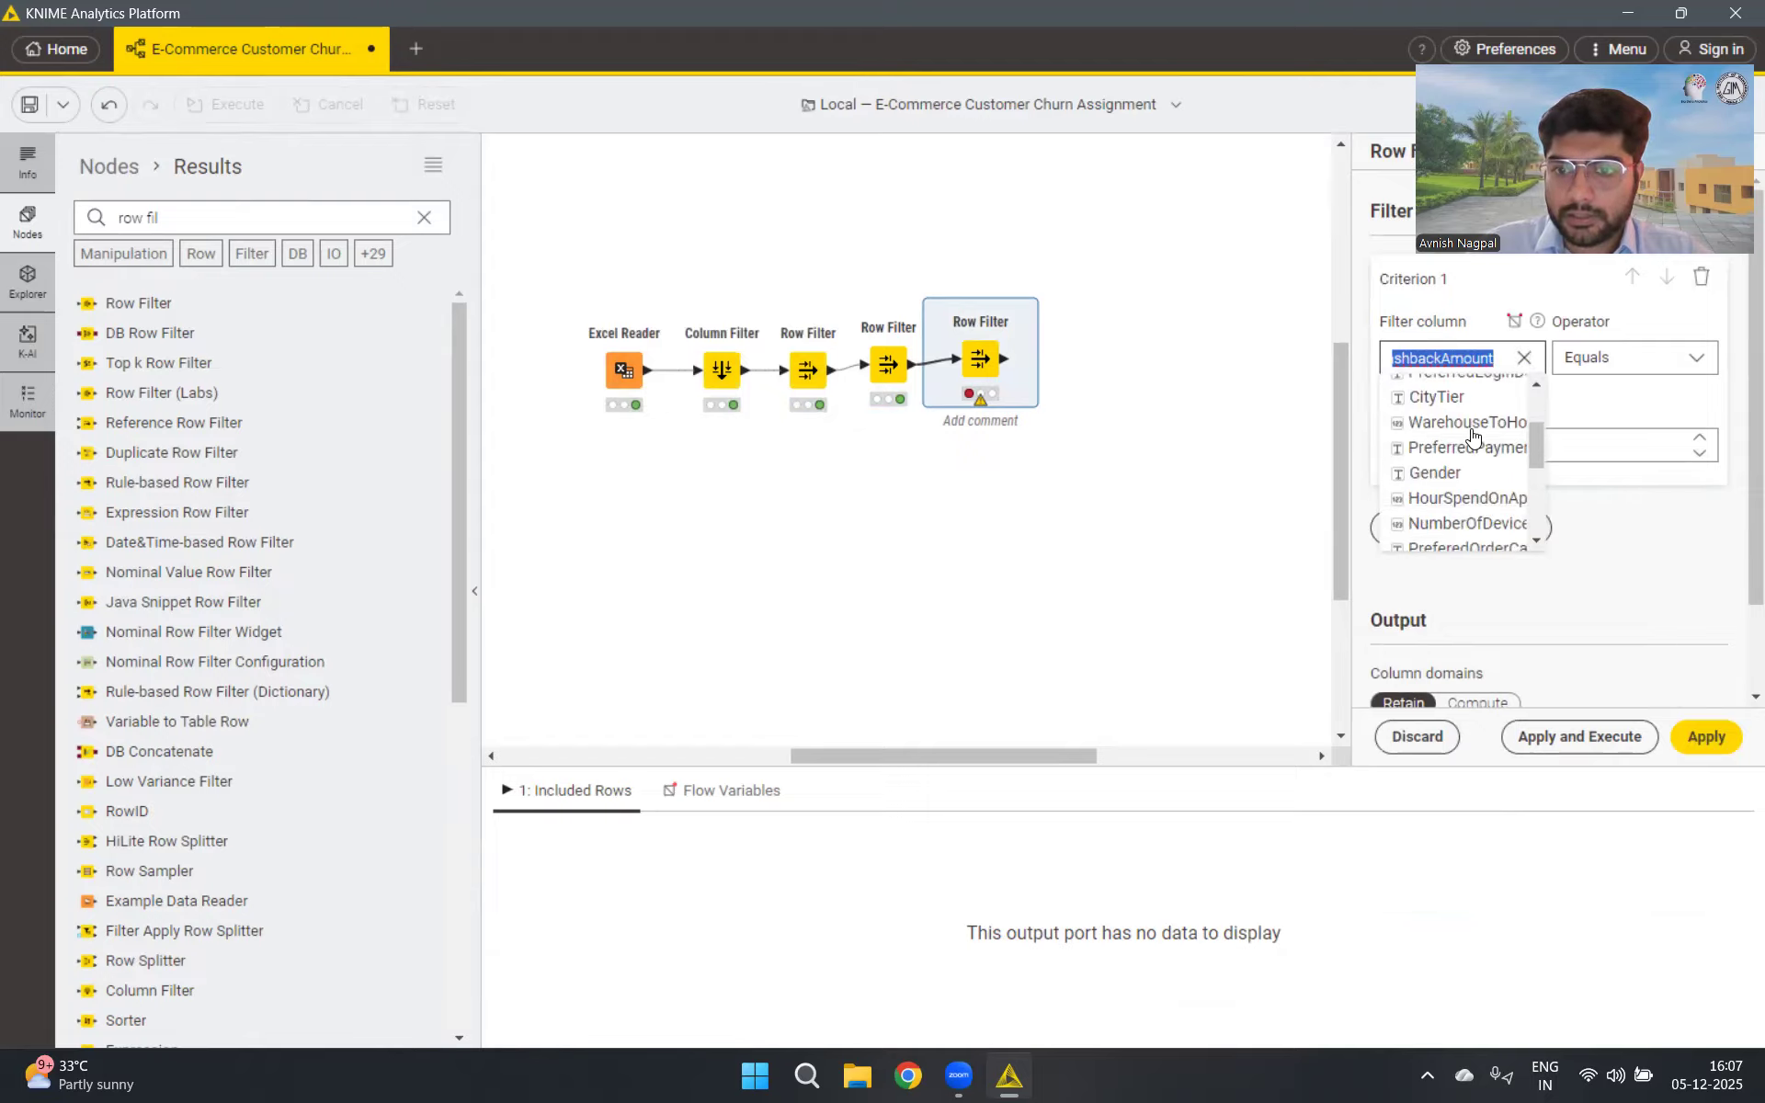
{"action": "left_click", "coordinate": [1471, 497]}
{"action": "left_click", "coordinate": [1693, 357]}
{"action": "scroll", "coordinate": [1644, 515], "scroll_direction": "down", "scroll_amount": 2}
{"action": "left_click", "coordinate": [1642, 548]}
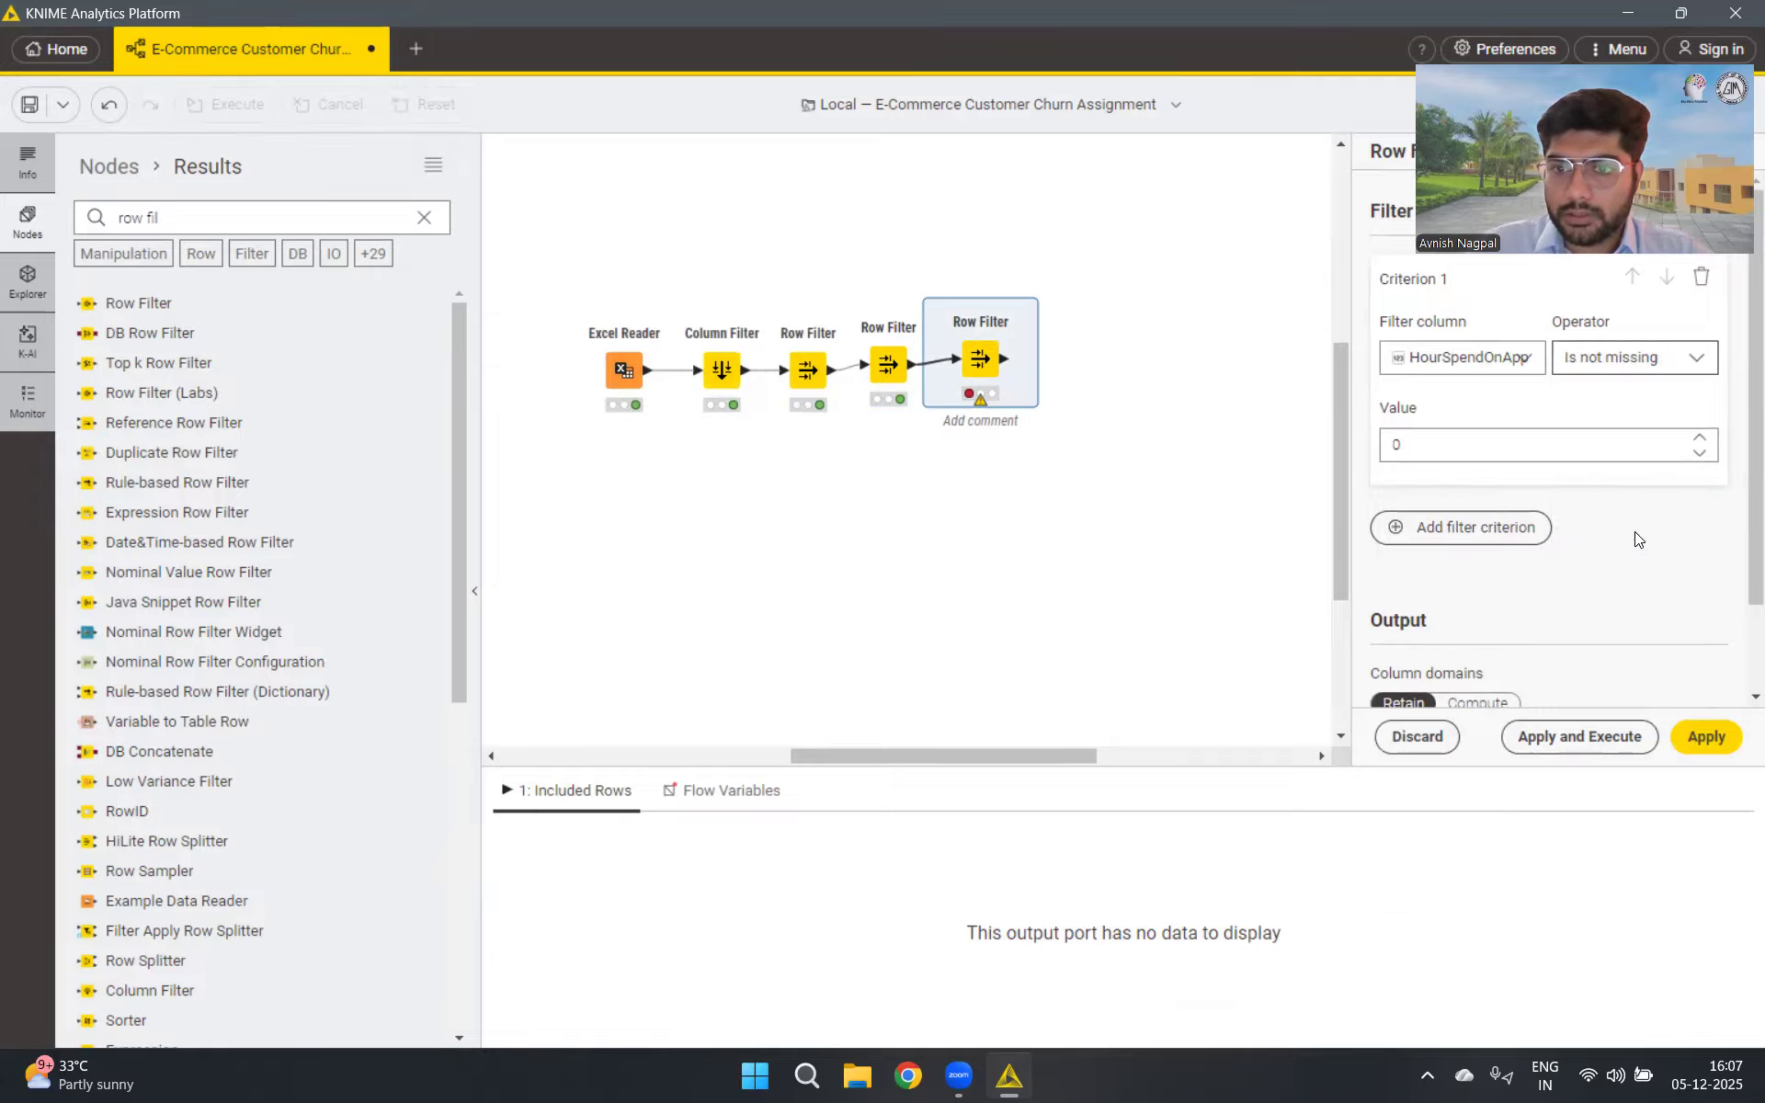
{"action": "left_click", "coordinate": [1579, 743]}
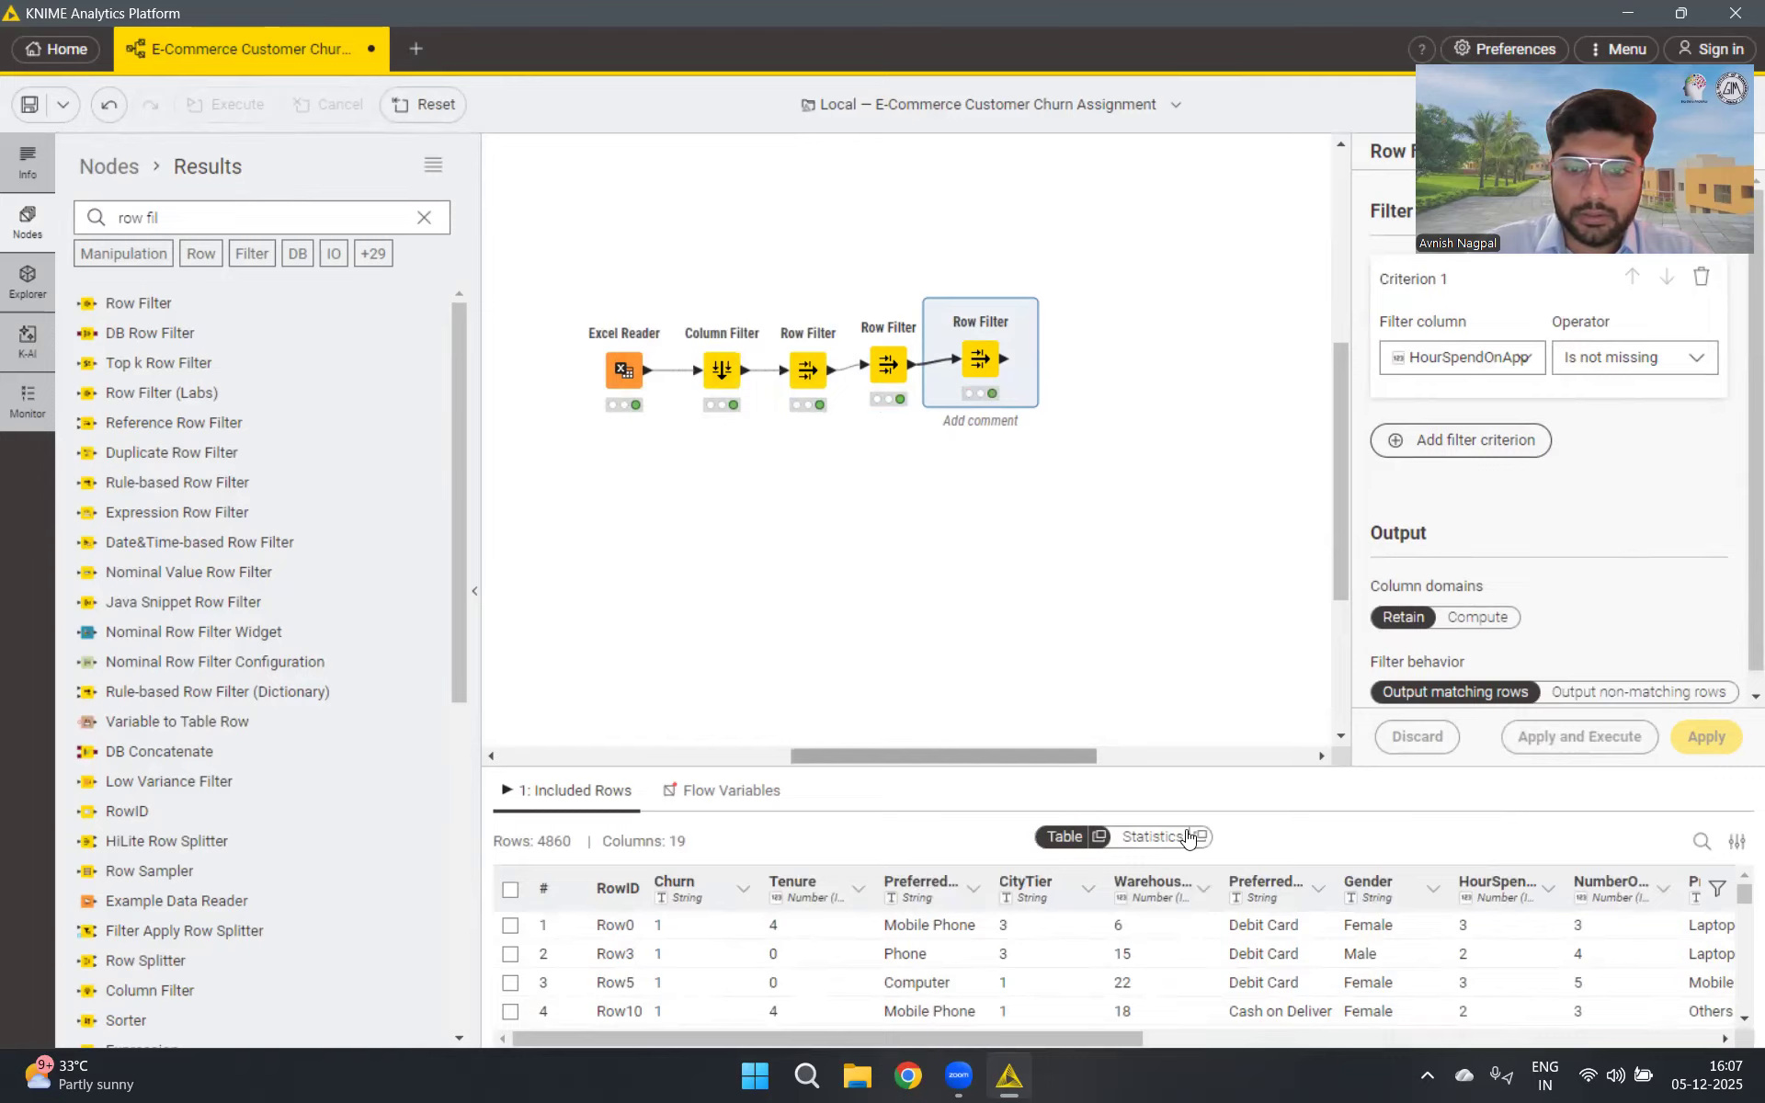
Examine the third Row Filter's output statistics for remaining fields with missing values, widening the name column to show full field names
{"action": "left_click", "coordinate": [1155, 839]}
{"action": "scroll", "coordinate": [815, 946], "scroll_direction": "down", "scroll_amount": 4}
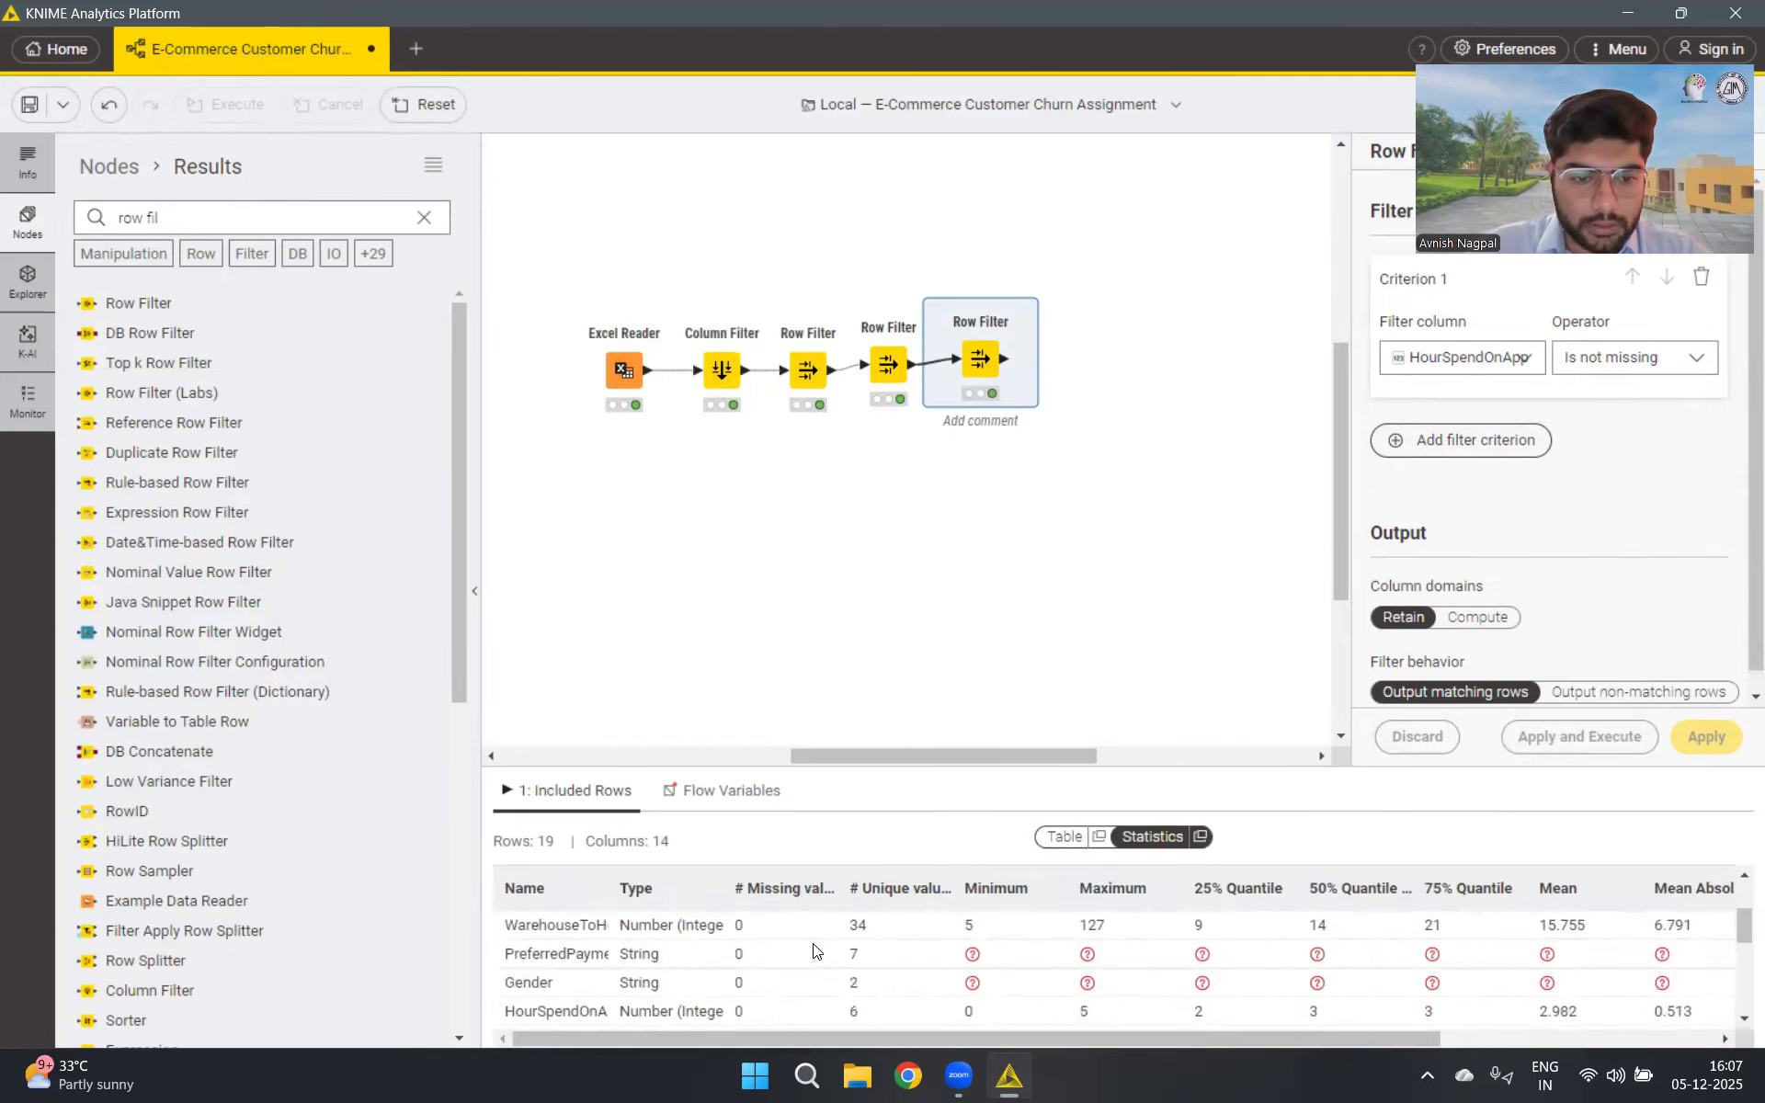
{"action": "scroll", "coordinate": [612, 882], "scroll_direction": "down", "scroll_amount": 1}
{"action": "left_click_drag", "start_coordinate": [605, 880], "coordinate": [681, 896]}
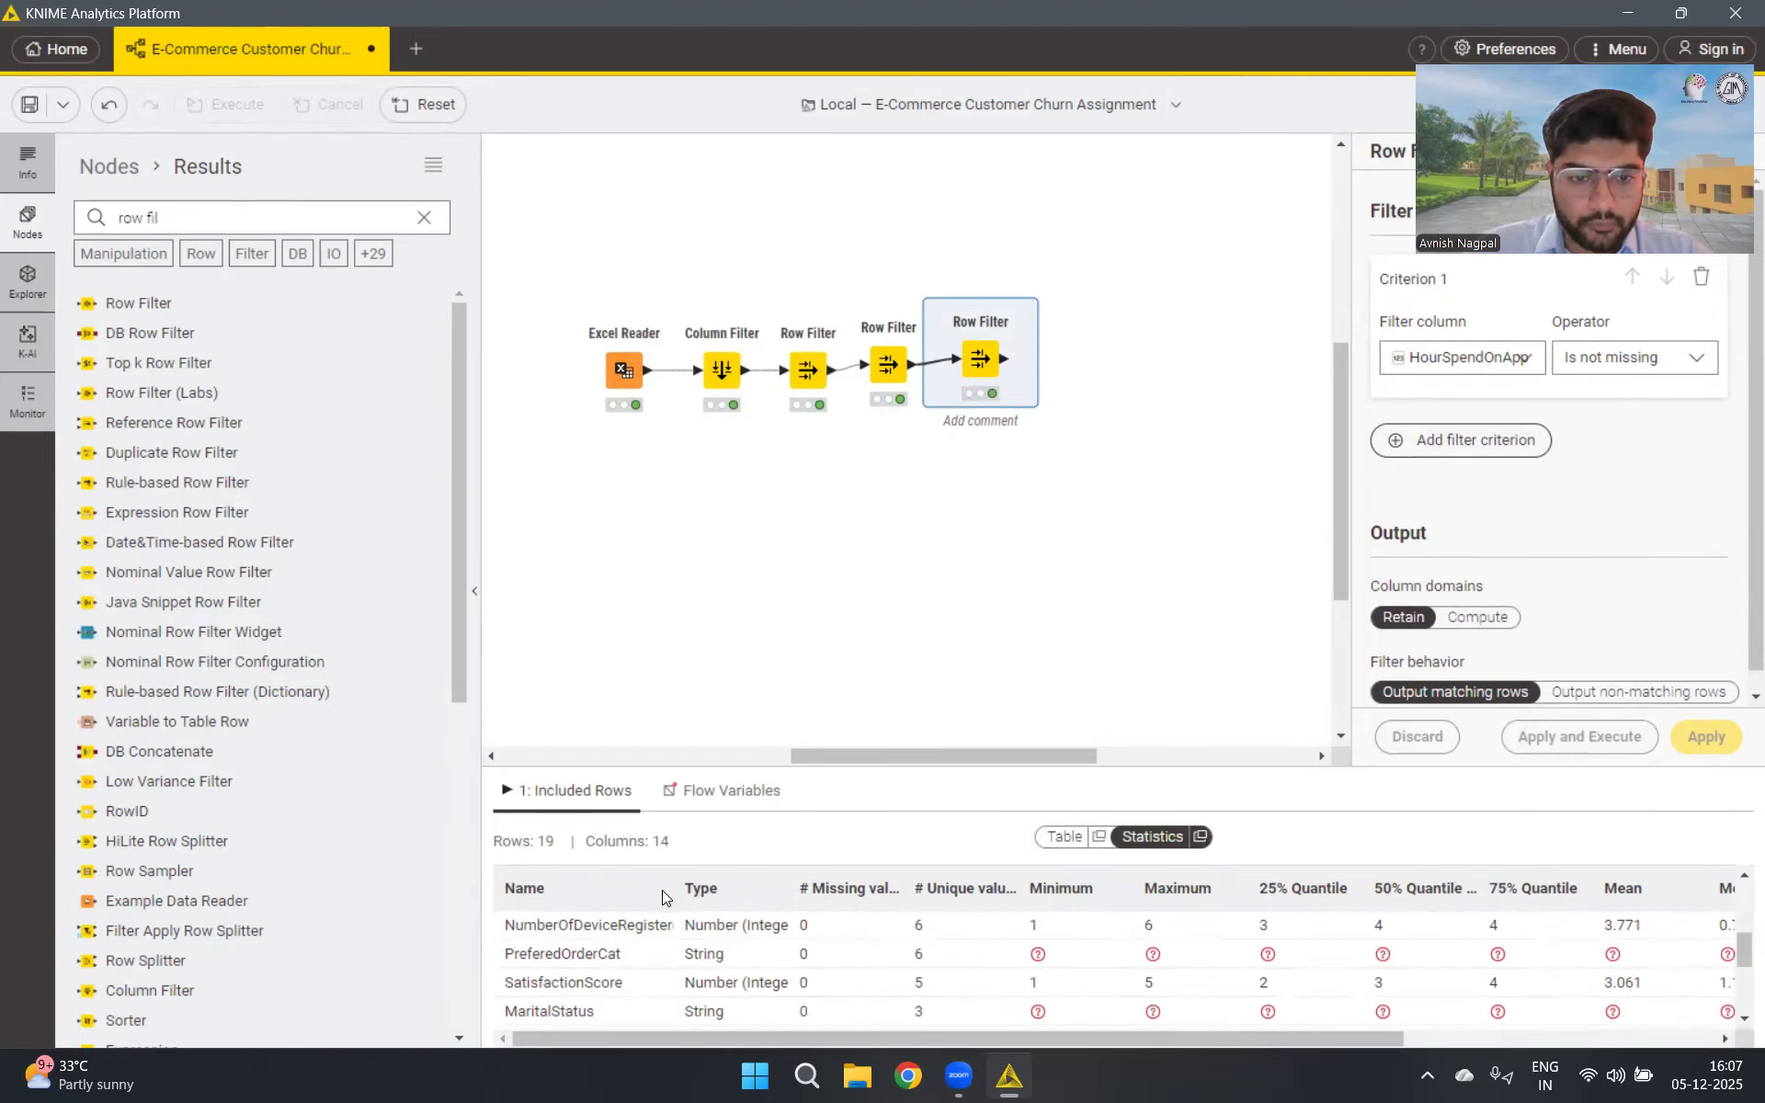
{"action": "scroll", "coordinate": [630, 940], "scroll_direction": "up", "scroll_amount": 3}
{"action": "scroll", "coordinate": [631, 940], "scroll_direction": "down", "scroll_amount": 3}
{"action": "scroll", "coordinate": [631, 945], "scroll_direction": "down", "scroll_amount": 3}
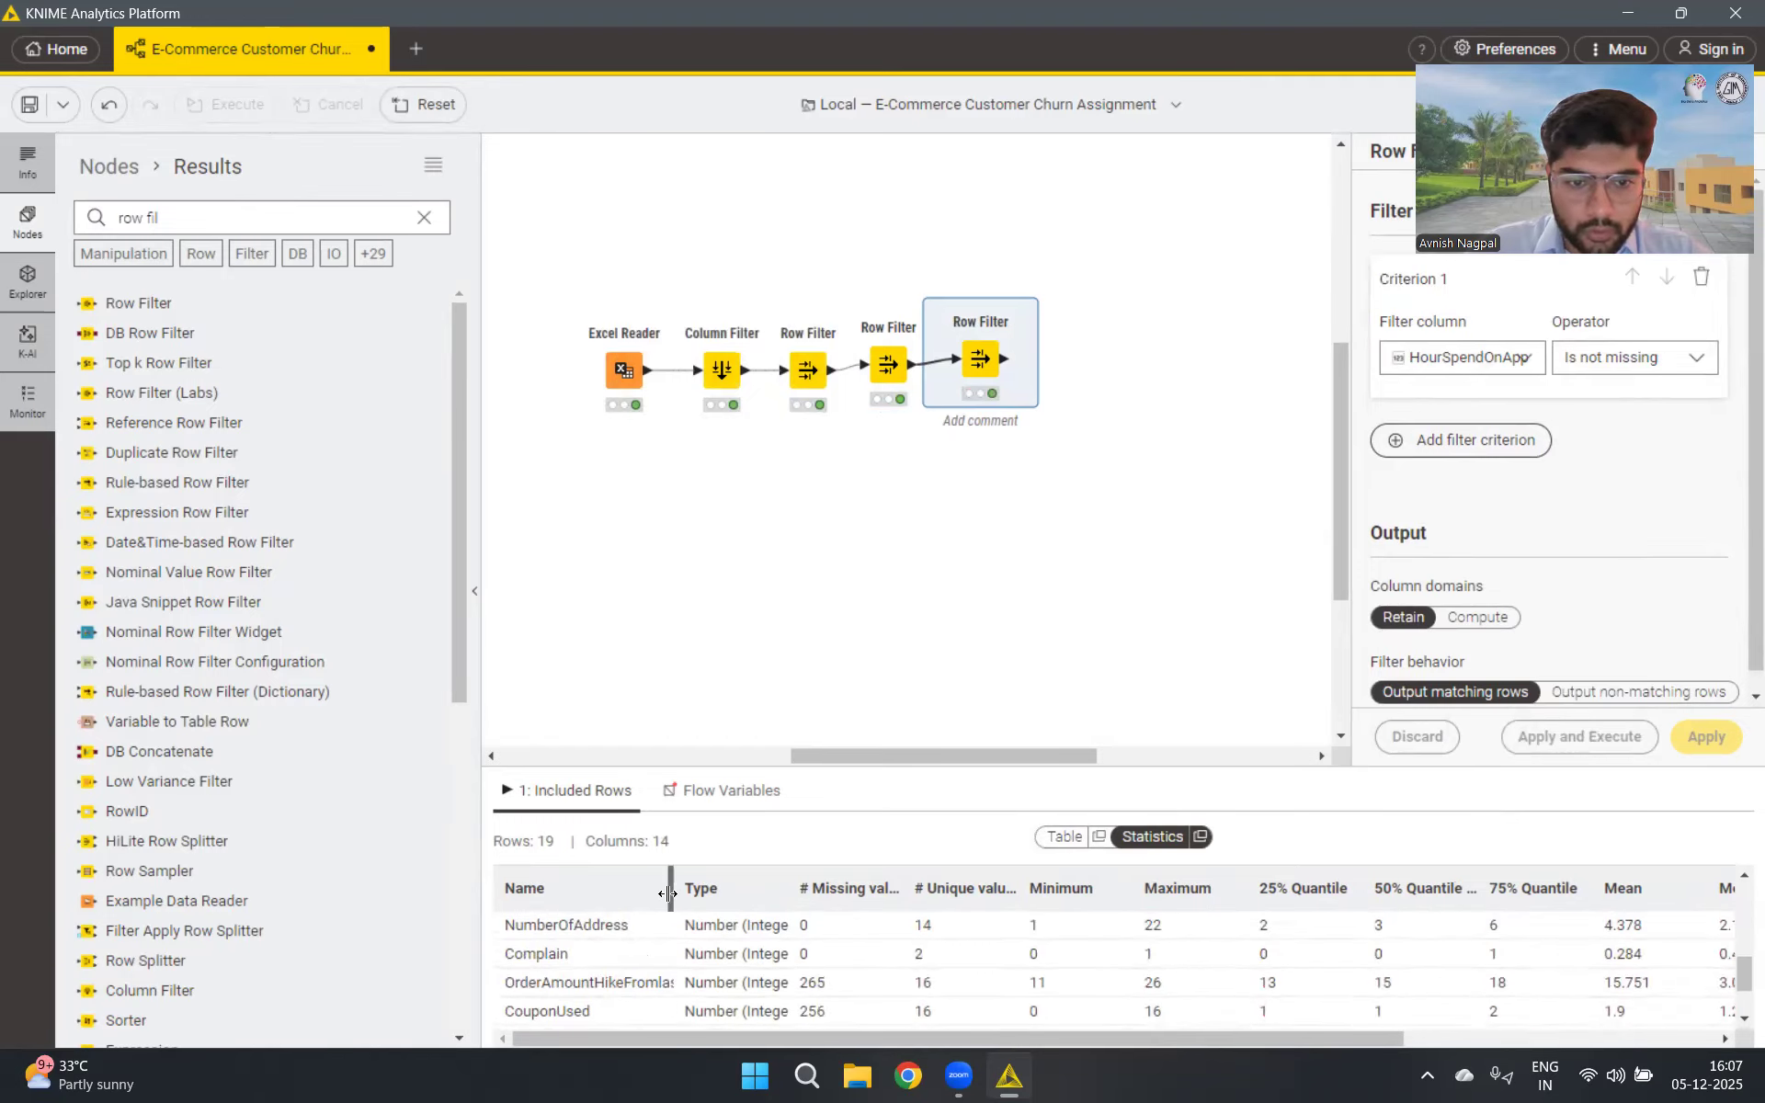
{"action": "left_click_drag", "start_coordinate": [679, 893], "coordinate": [736, 892]}
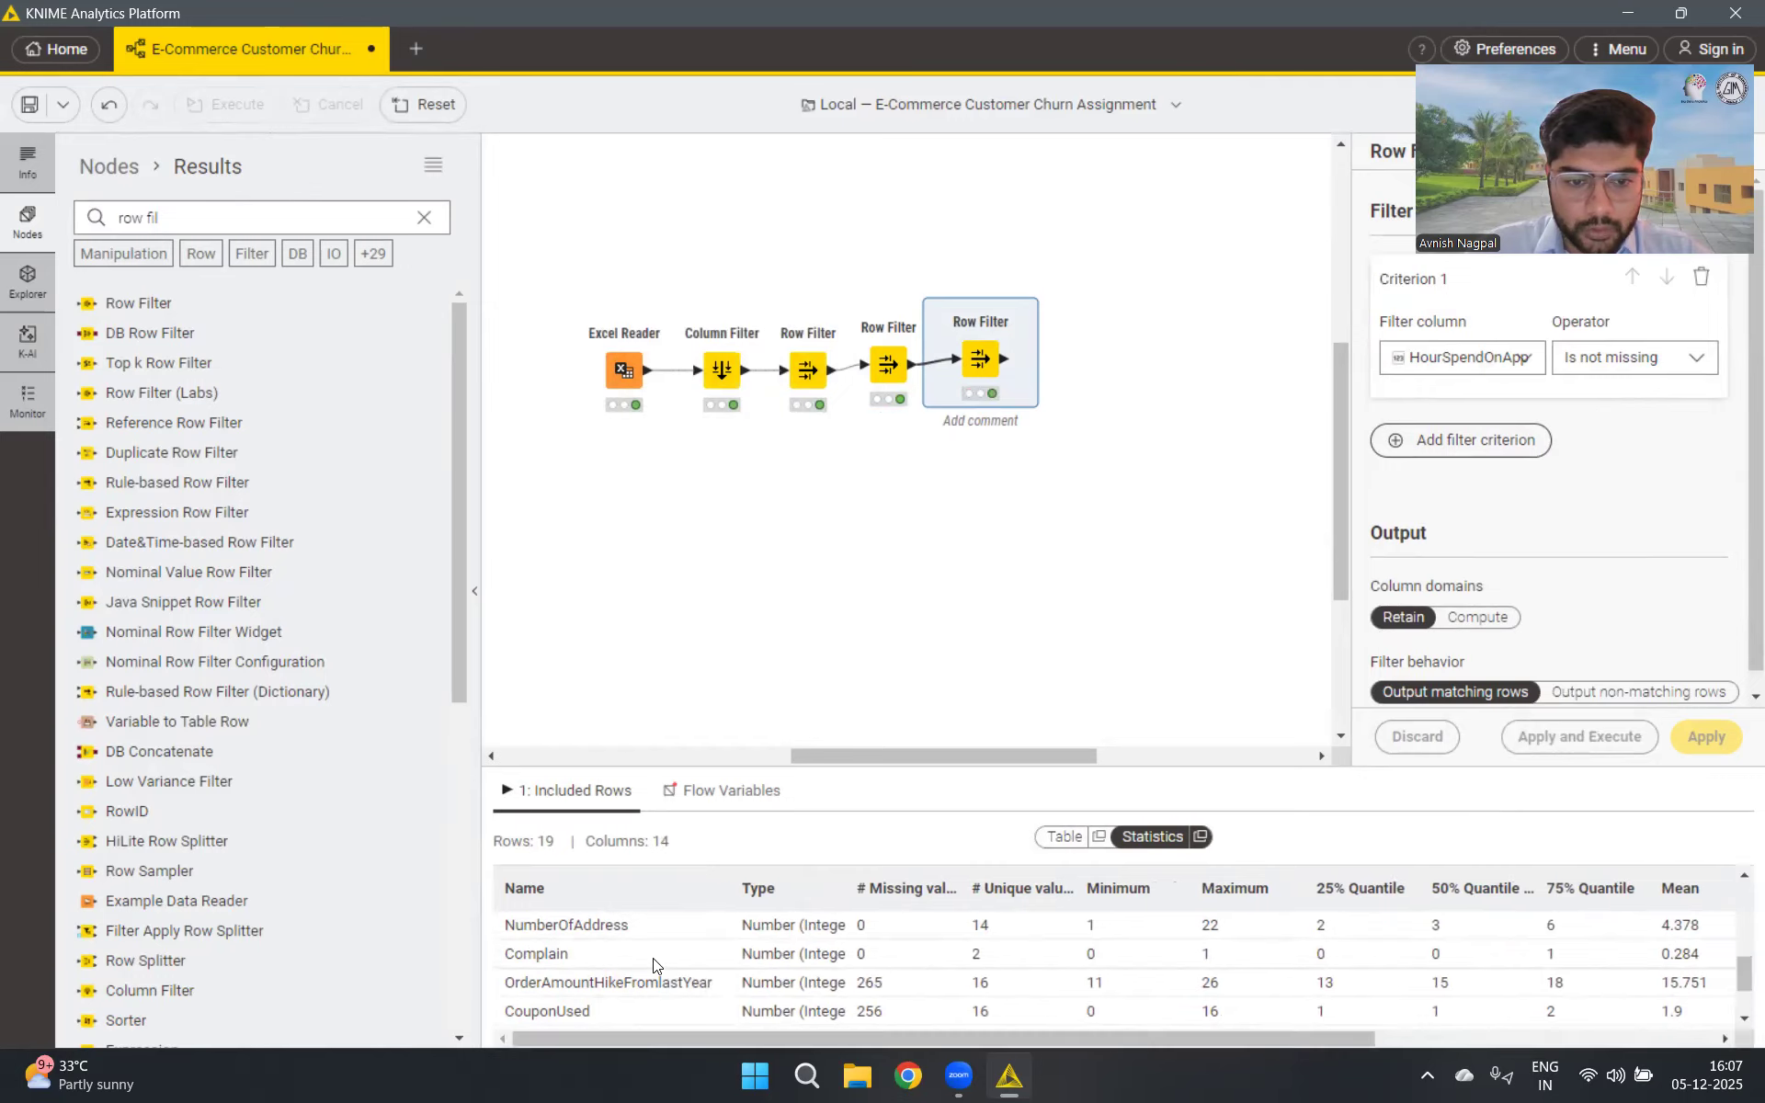
{"action": "scroll", "coordinate": [652, 958], "scroll_direction": "down", "scroll_amount": 1}
{"action": "scroll", "coordinate": [653, 963], "scroll_direction": "up", "scroll_amount": 1}
{"action": "scroll", "coordinate": [653, 963], "scroll_direction": "down", "scroll_amount": 1}
{"action": "scroll", "coordinate": [653, 963], "scroll_direction": "up", "scroll_amount": 1}
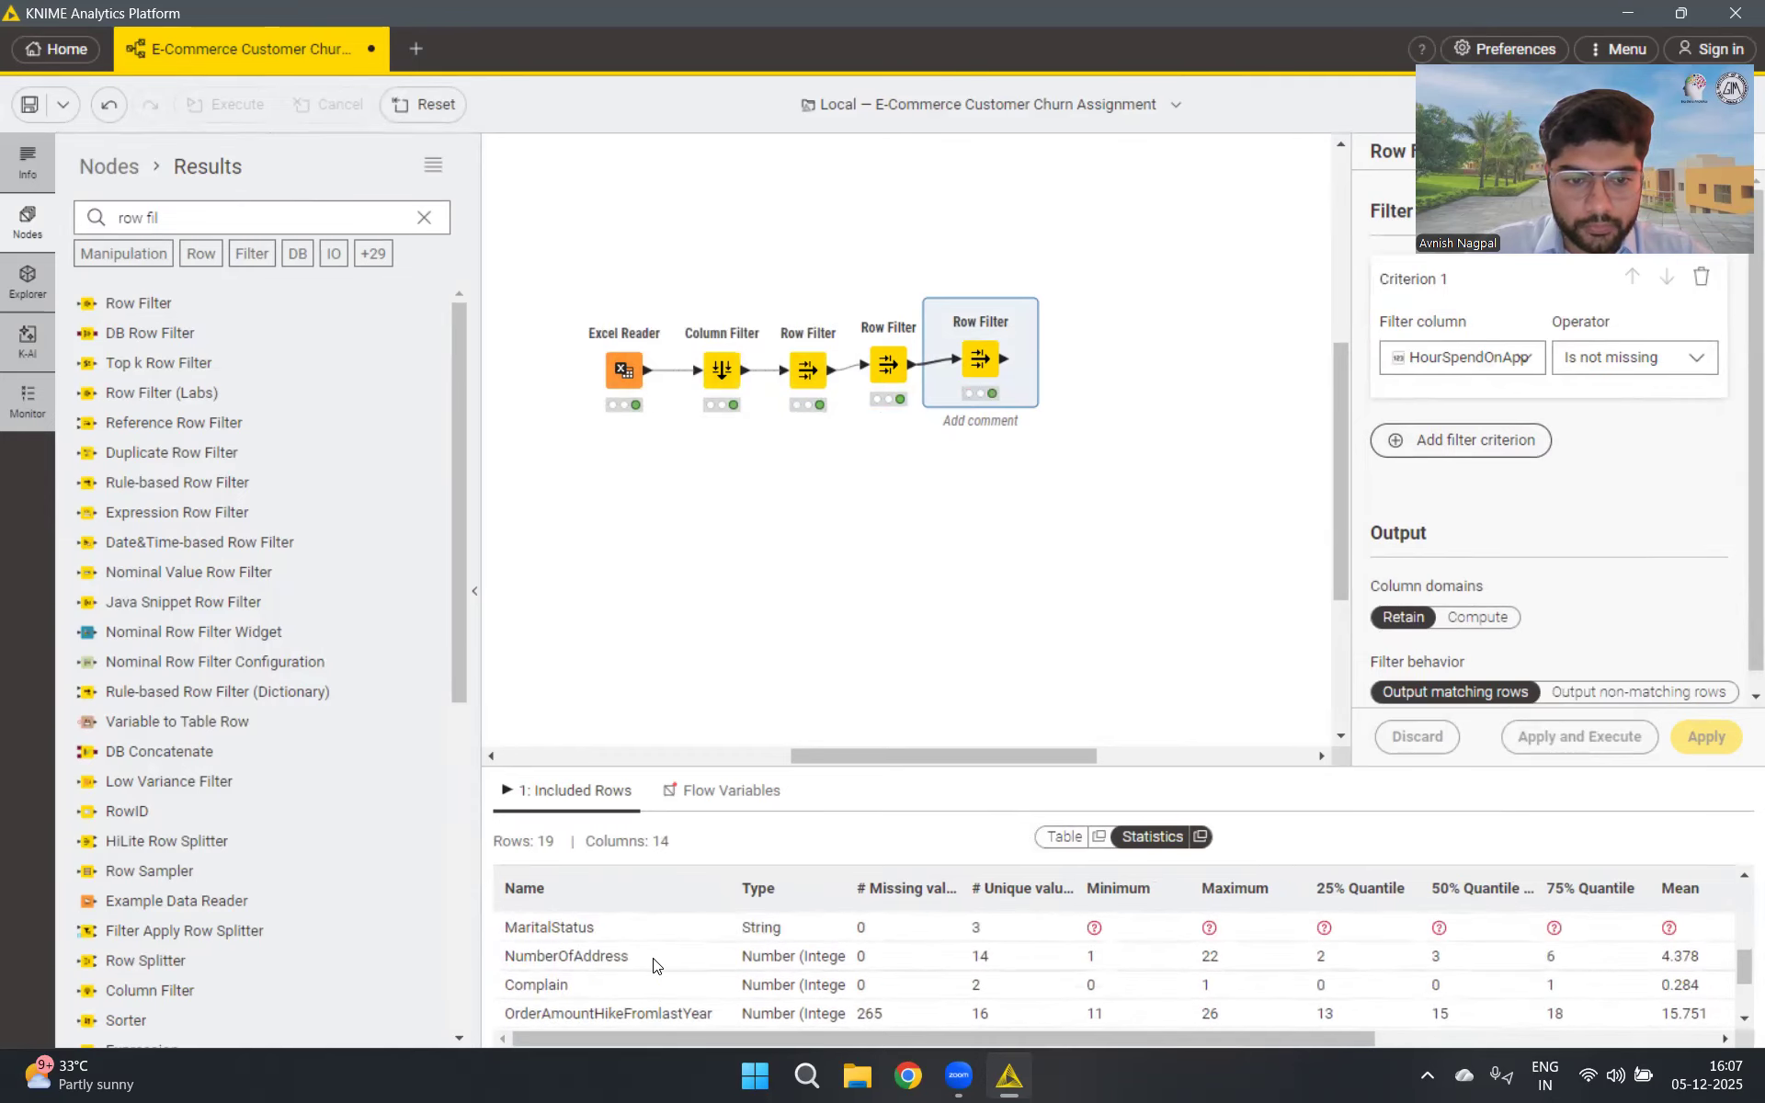
{"action": "scroll", "coordinate": [653, 964], "scroll_direction": "down", "scroll_amount": 1}
{"action": "scroll", "coordinate": [653, 964], "scroll_direction": "up", "scroll_amount": 1}
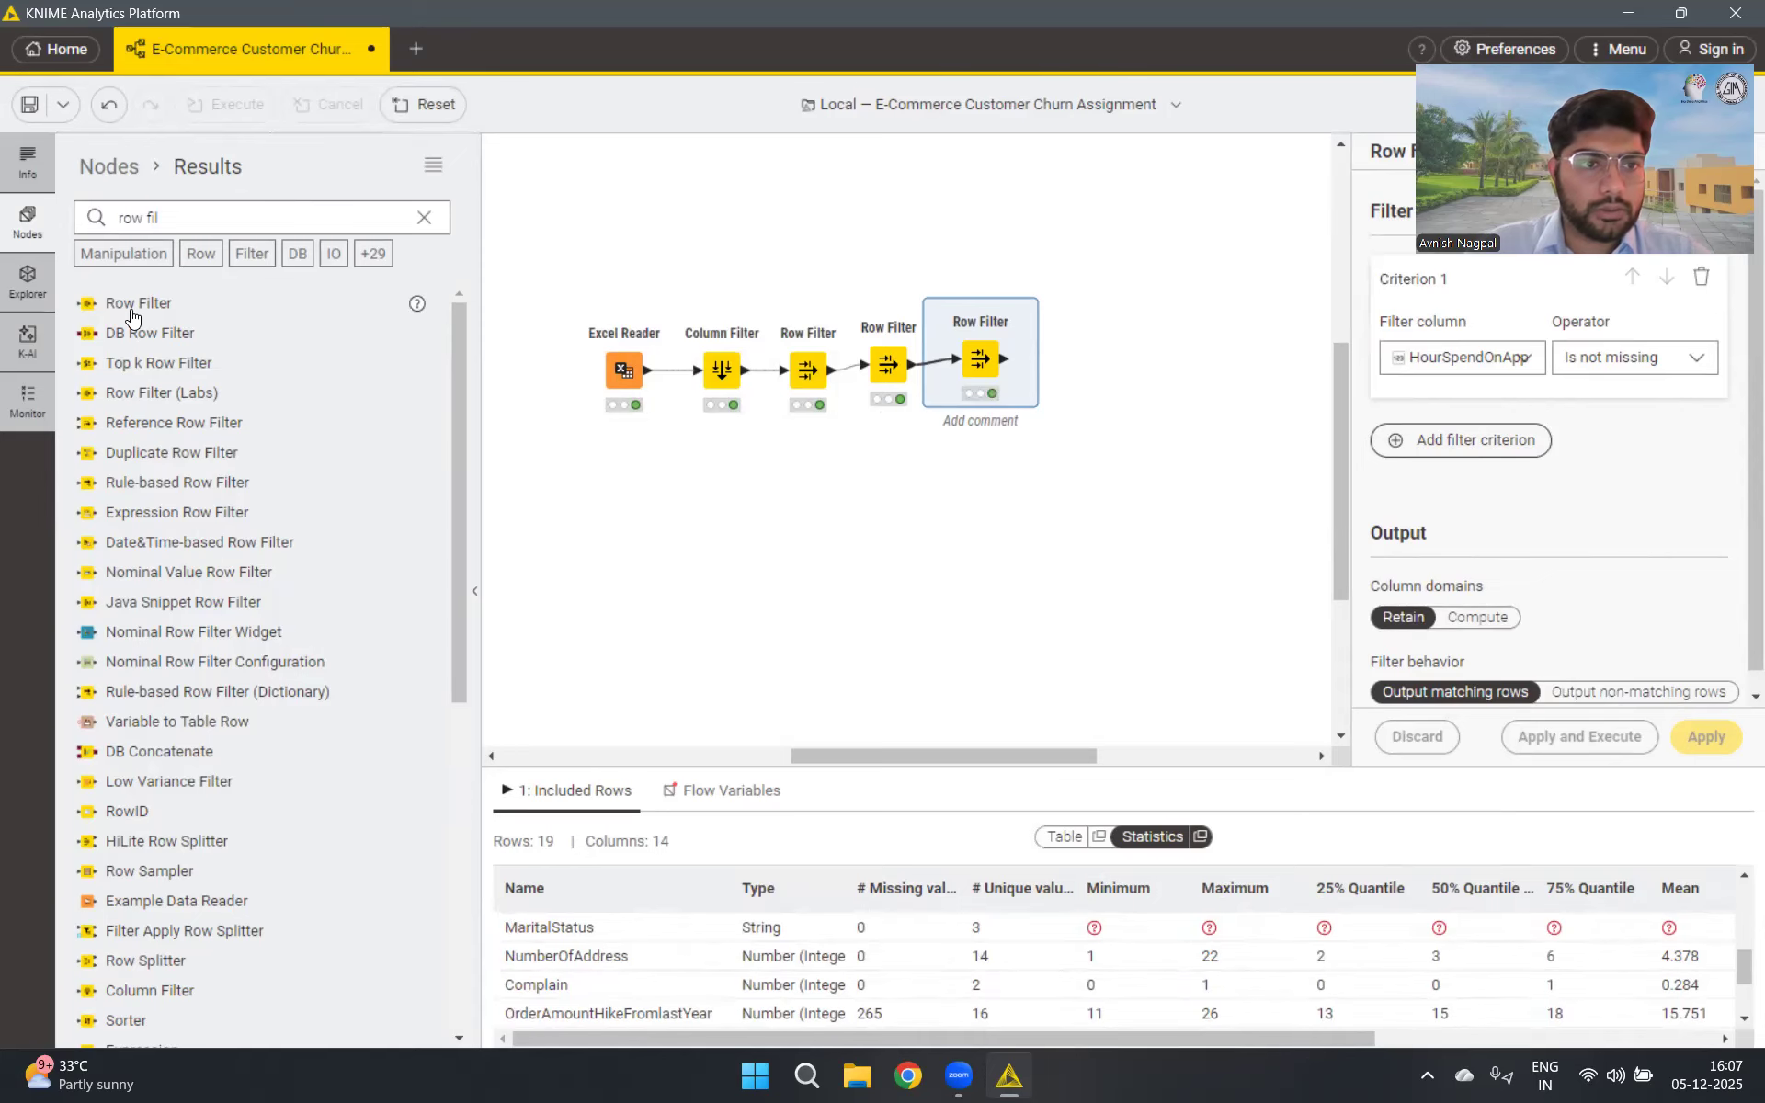
Add a fourth Row Filter connected after the third, with a filter criterion on the OrderAmountHikeFromlastYear column
{"action": "left_click_drag", "start_coordinate": [130, 311], "coordinate": [1109, 366]}
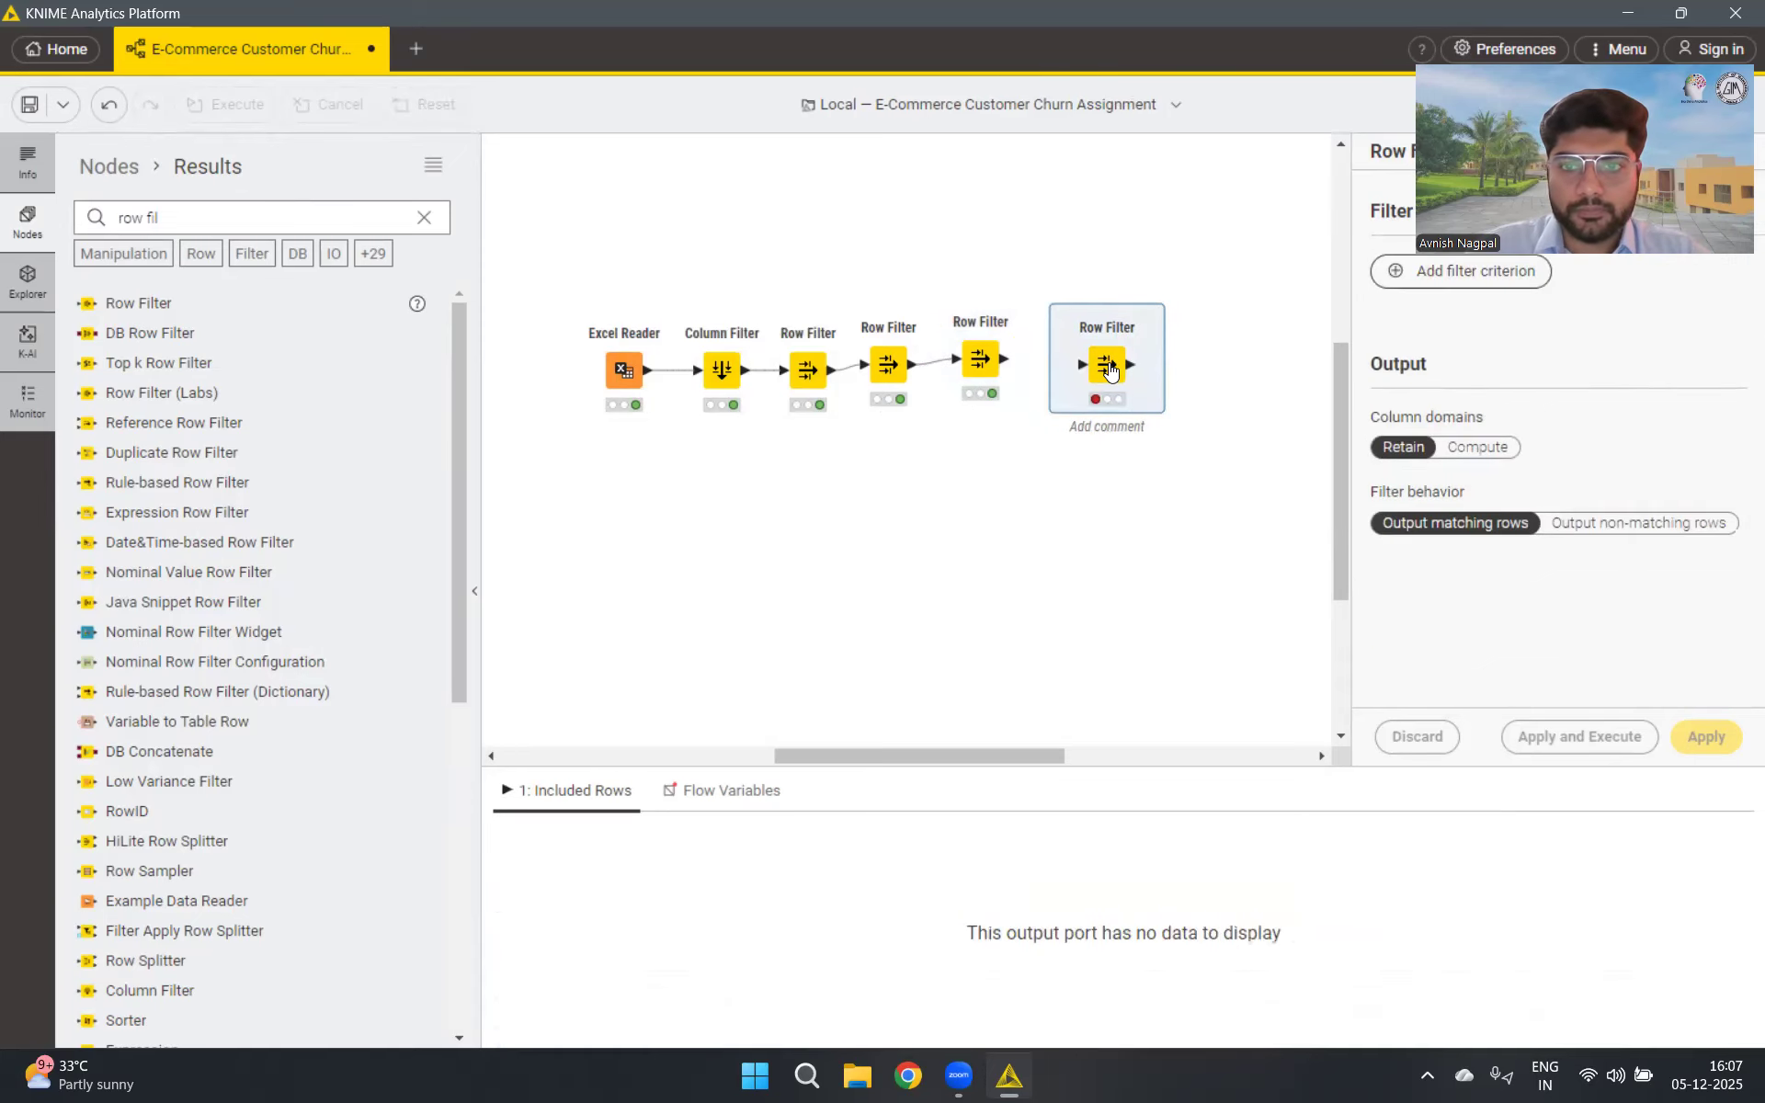
{"action": "left_click_drag", "start_coordinate": [1003, 360], "coordinate": [1065, 355]}
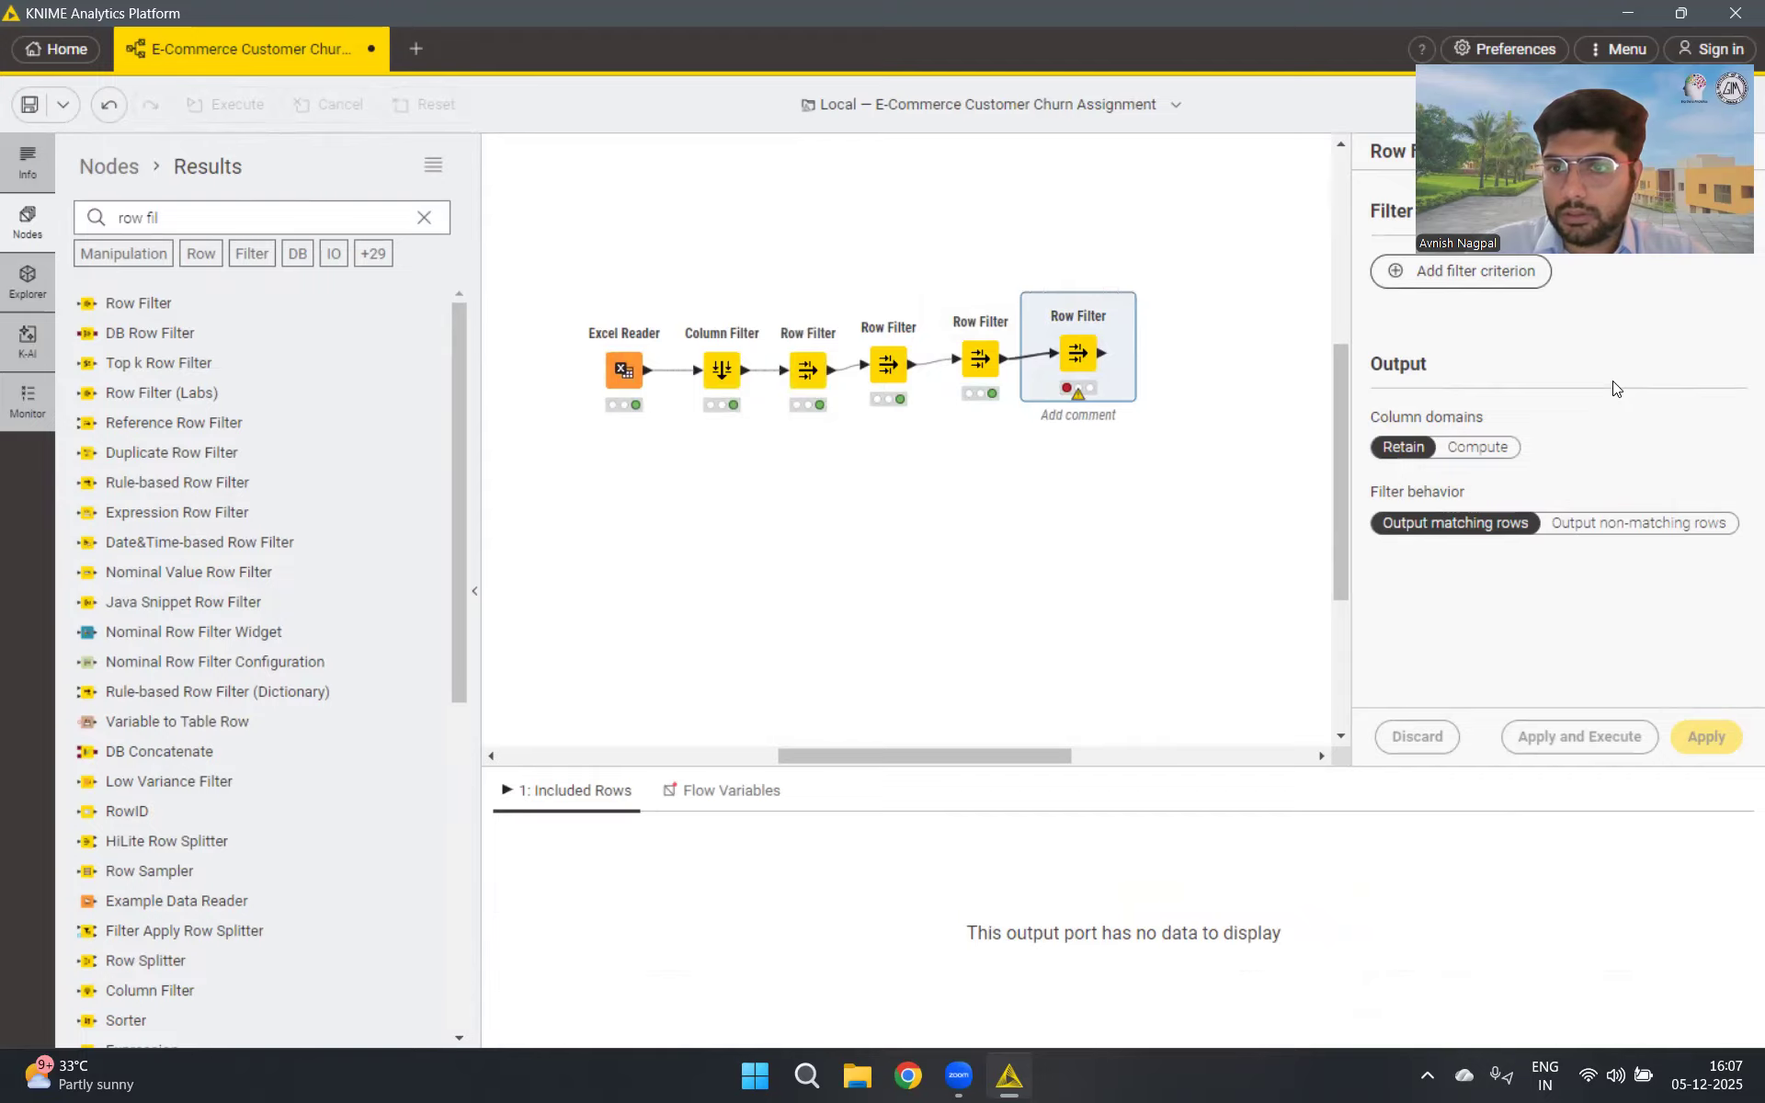
{"action": "left_click", "coordinate": [1458, 274]}
{"action": "left_click", "coordinate": [1462, 358]}
{"action": "scroll", "coordinate": [1487, 448], "scroll_direction": "down", "scroll_amount": 1}
{"action": "scroll", "coordinate": [1487, 448], "scroll_direction": "down", "scroll_amount": 2}
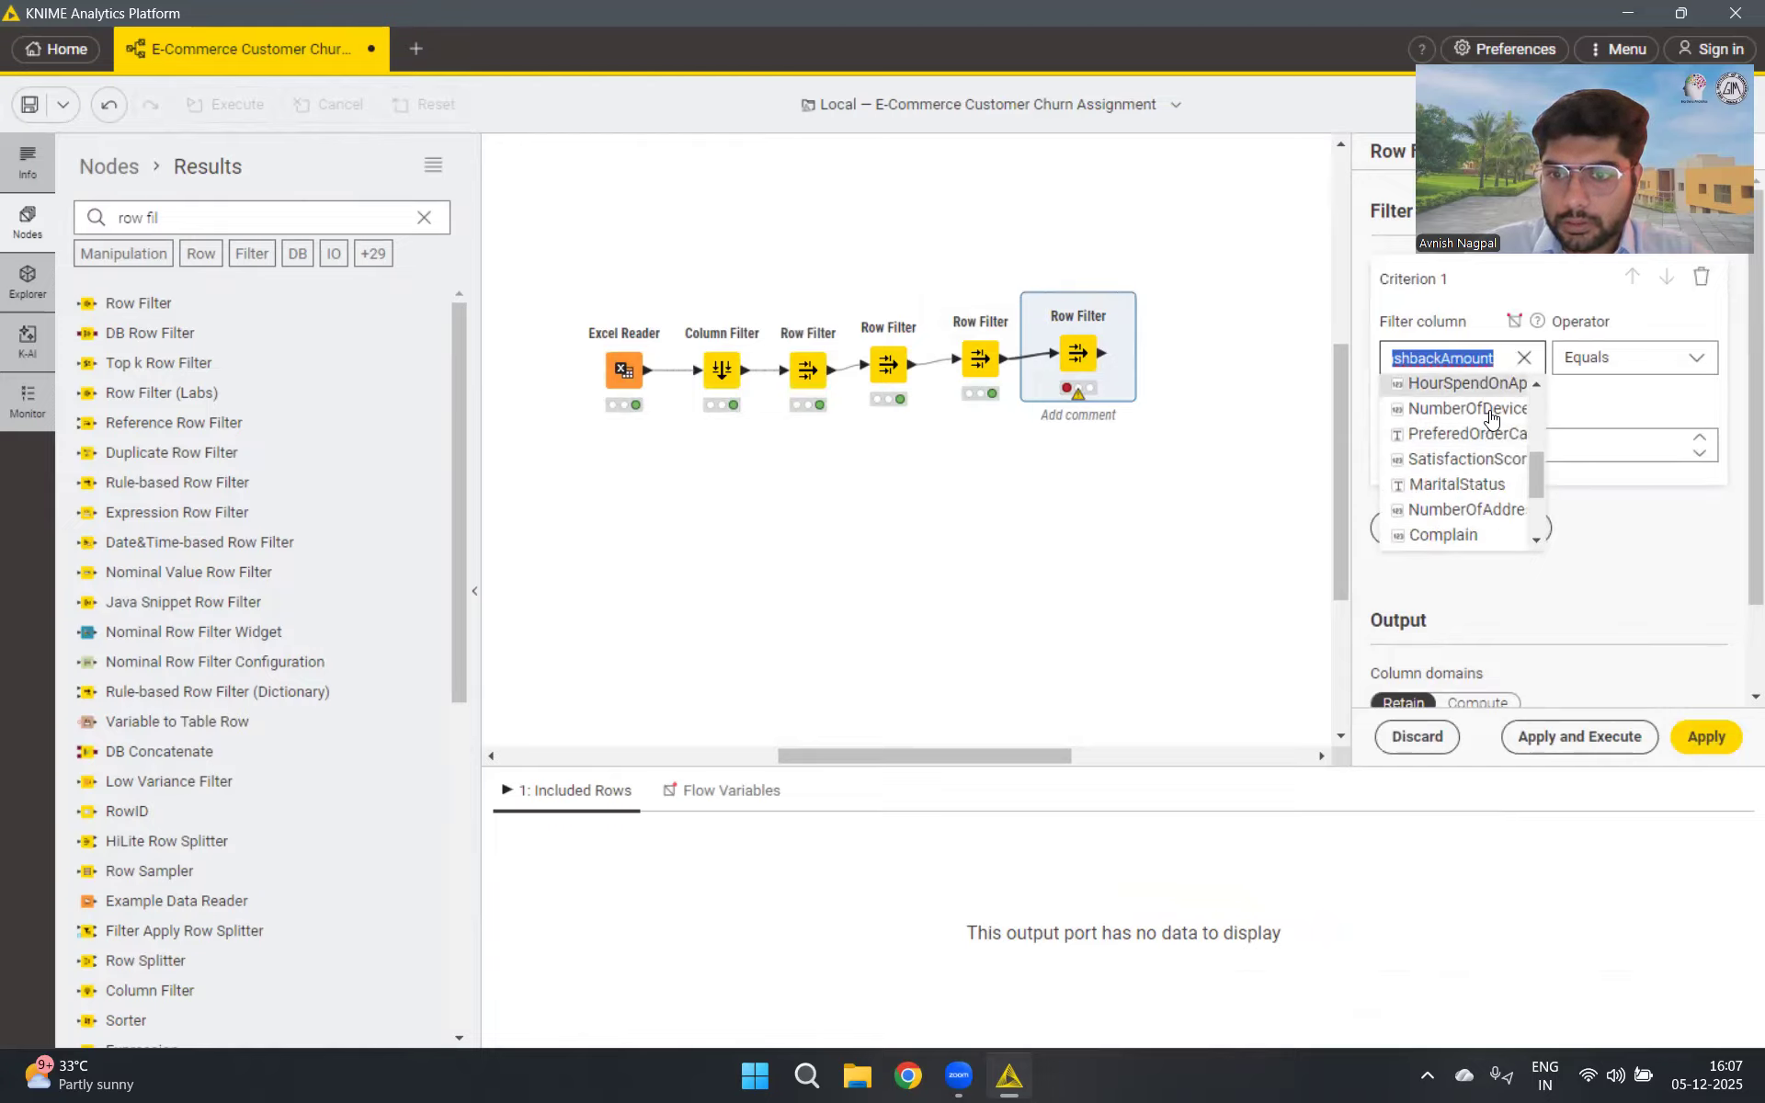
{"action": "scroll", "coordinate": [1491, 436], "scroll_direction": "down", "scroll_amount": 2}
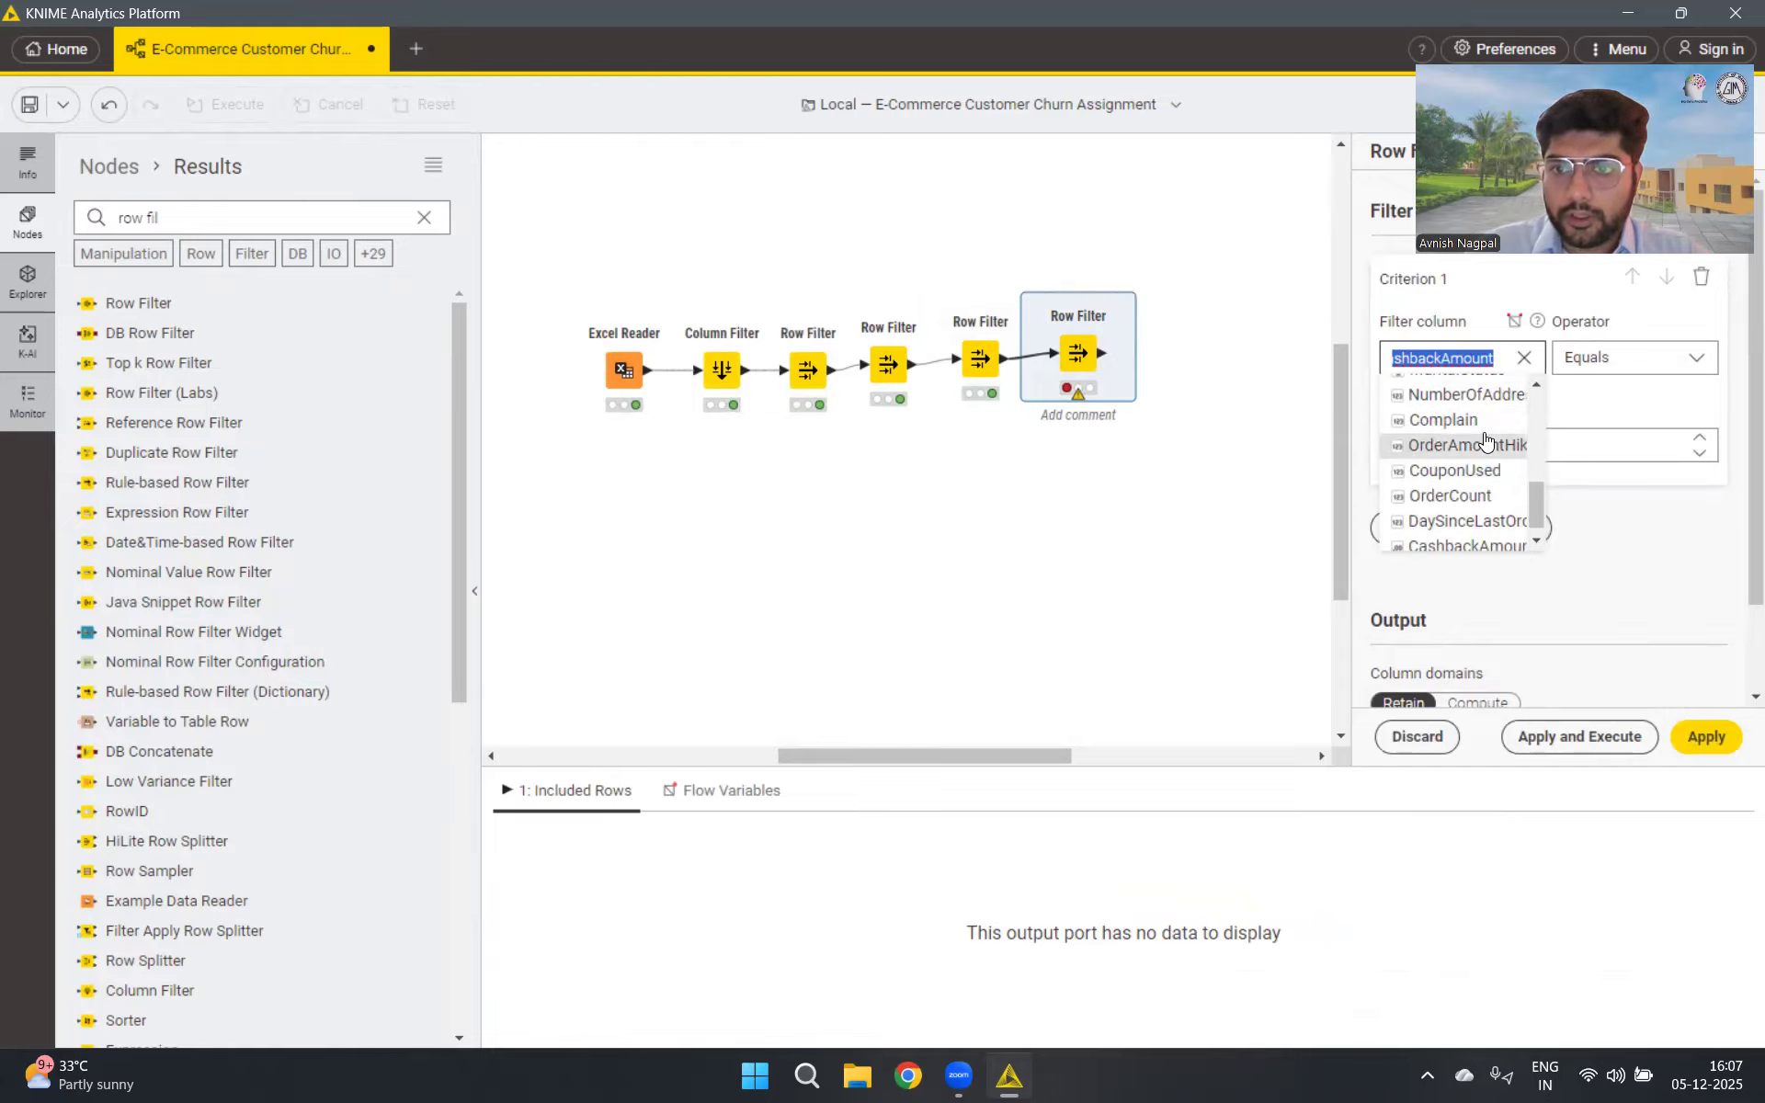
{"action": "left_click", "coordinate": [1497, 445]}
Set the fourth Row Filter's operator to Is not missing, apply and execute it, and align the node with the preceding one
{"action": "left_click", "coordinate": [1677, 376]}
{"action": "scroll", "coordinate": [1632, 487], "scroll_direction": "down", "scroll_amount": 2}
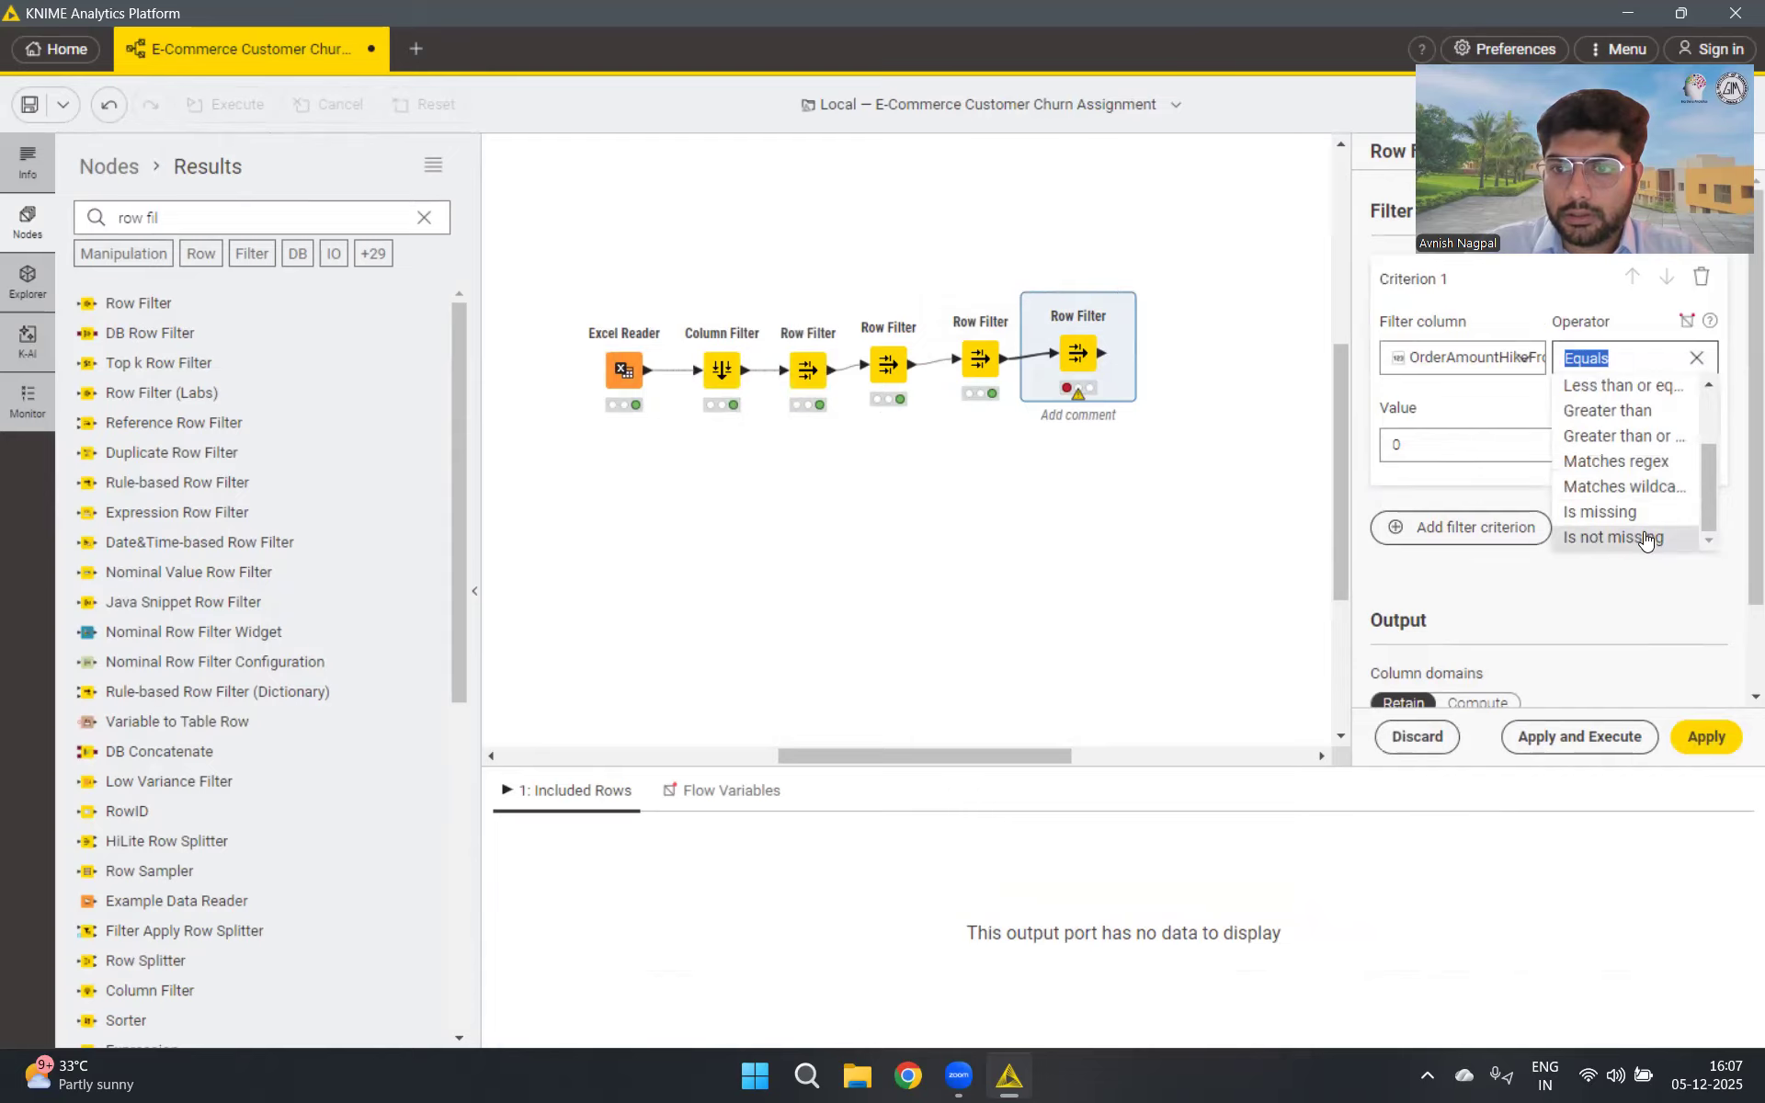
{"action": "left_click", "coordinate": [1623, 540]}
{"action": "left_click", "coordinate": [1600, 740]}
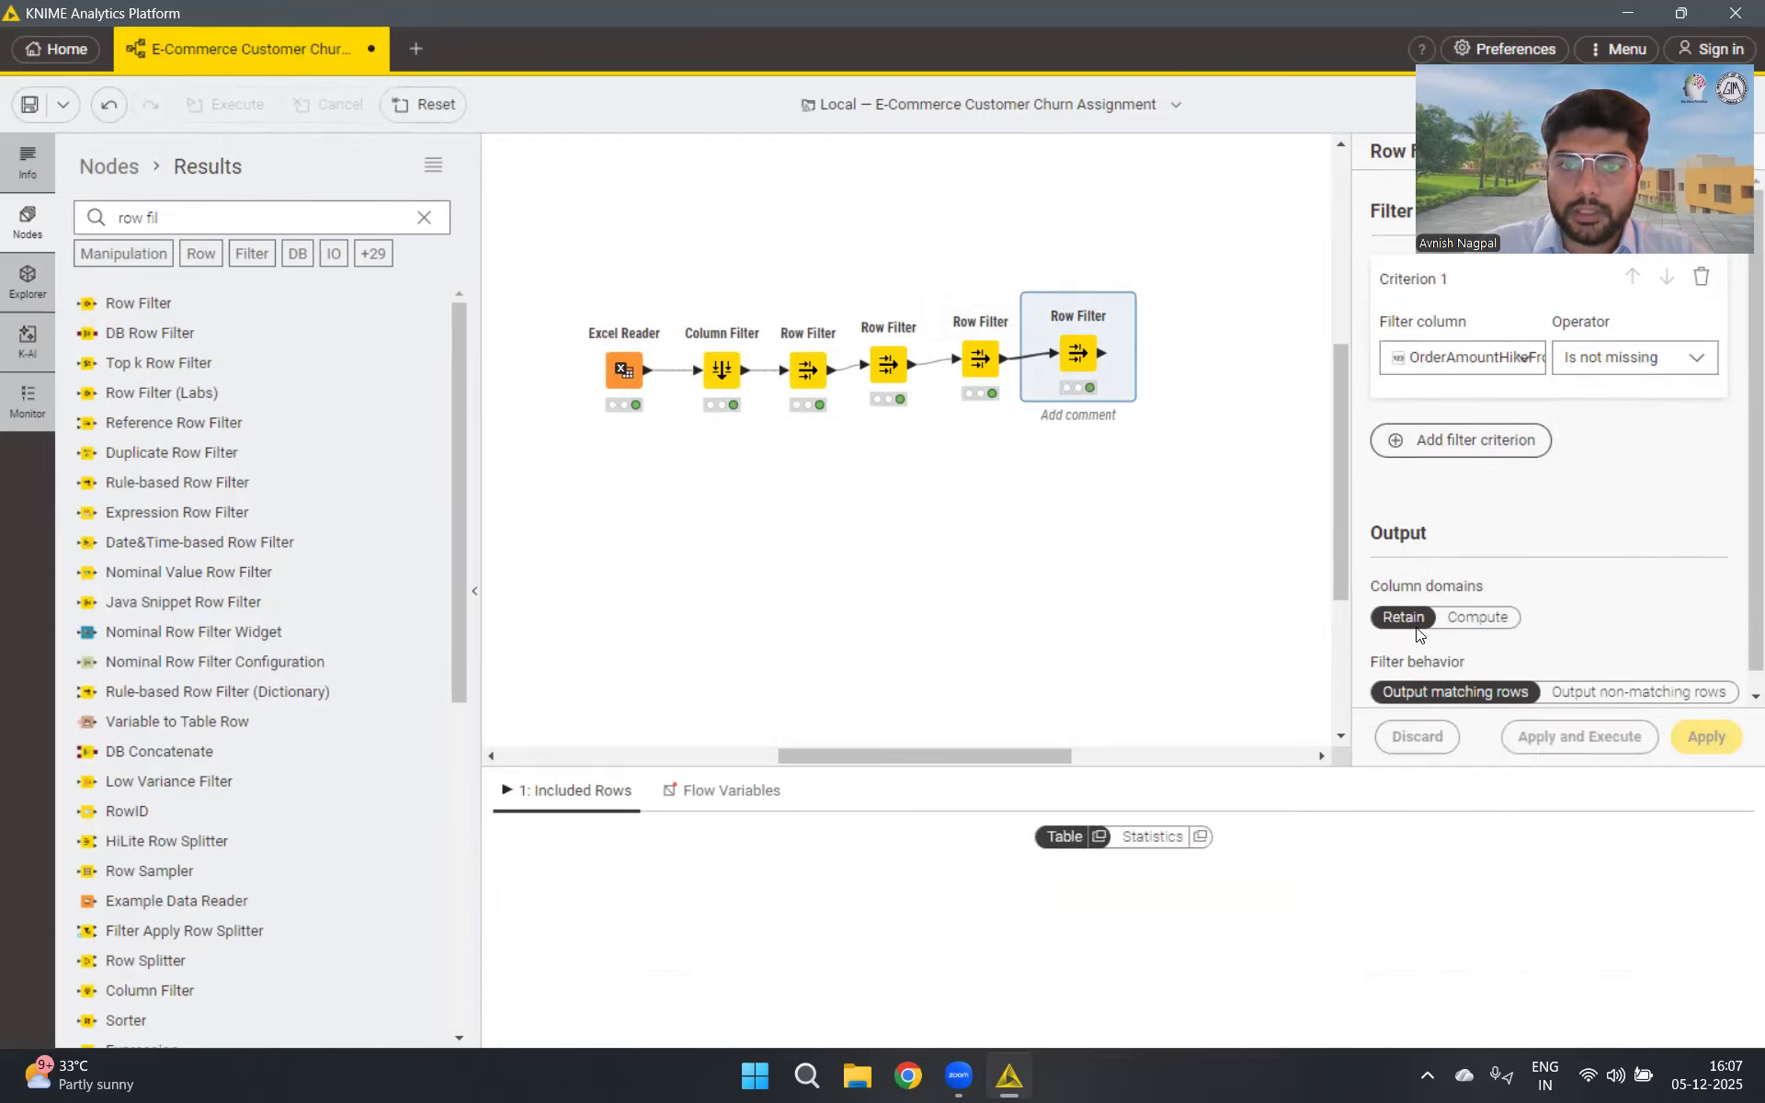
{"action": "left_click_drag", "start_coordinate": [1076, 356], "coordinate": [1073, 355]}
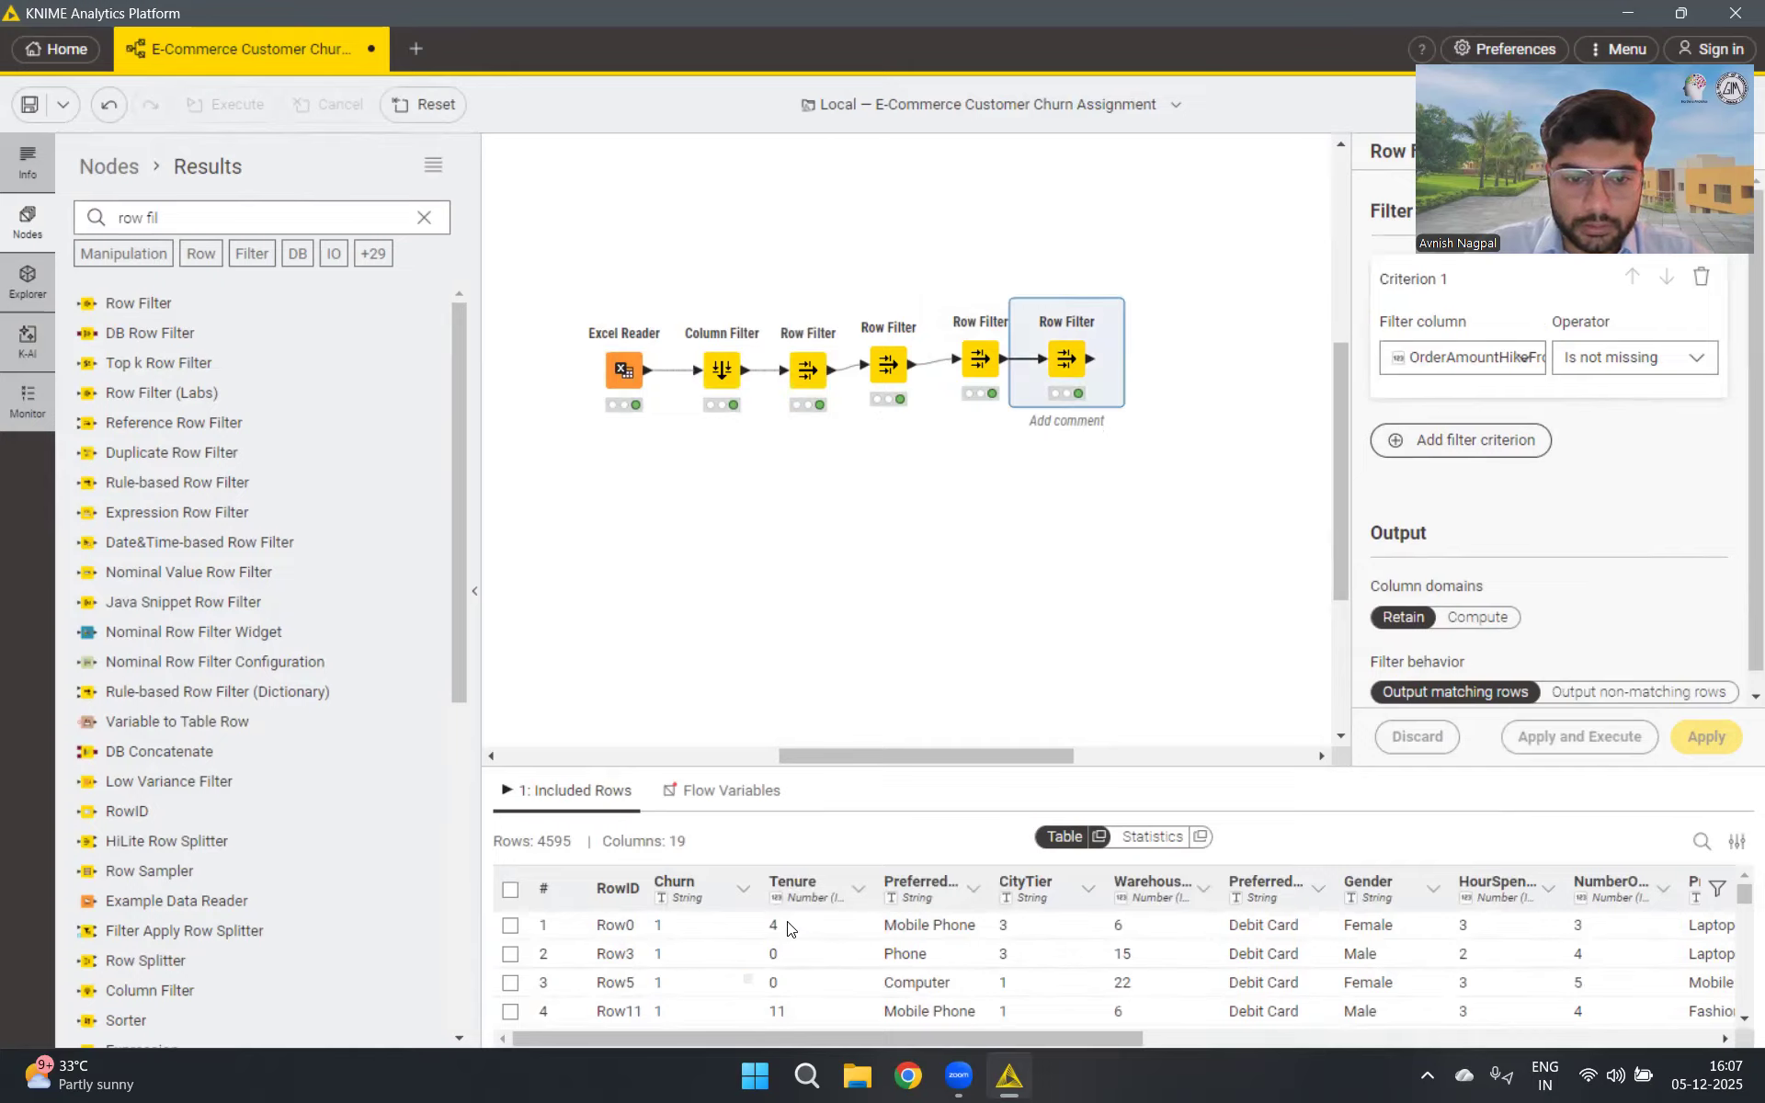
Check the fourth Row Filter's output statistics for fields that still have missing values
{"action": "scroll", "coordinate": [763, 920], "scroll_direction": "down", "scroll_amount": 1}
{"action": "left_click", "coordinate": [1144, 837]}
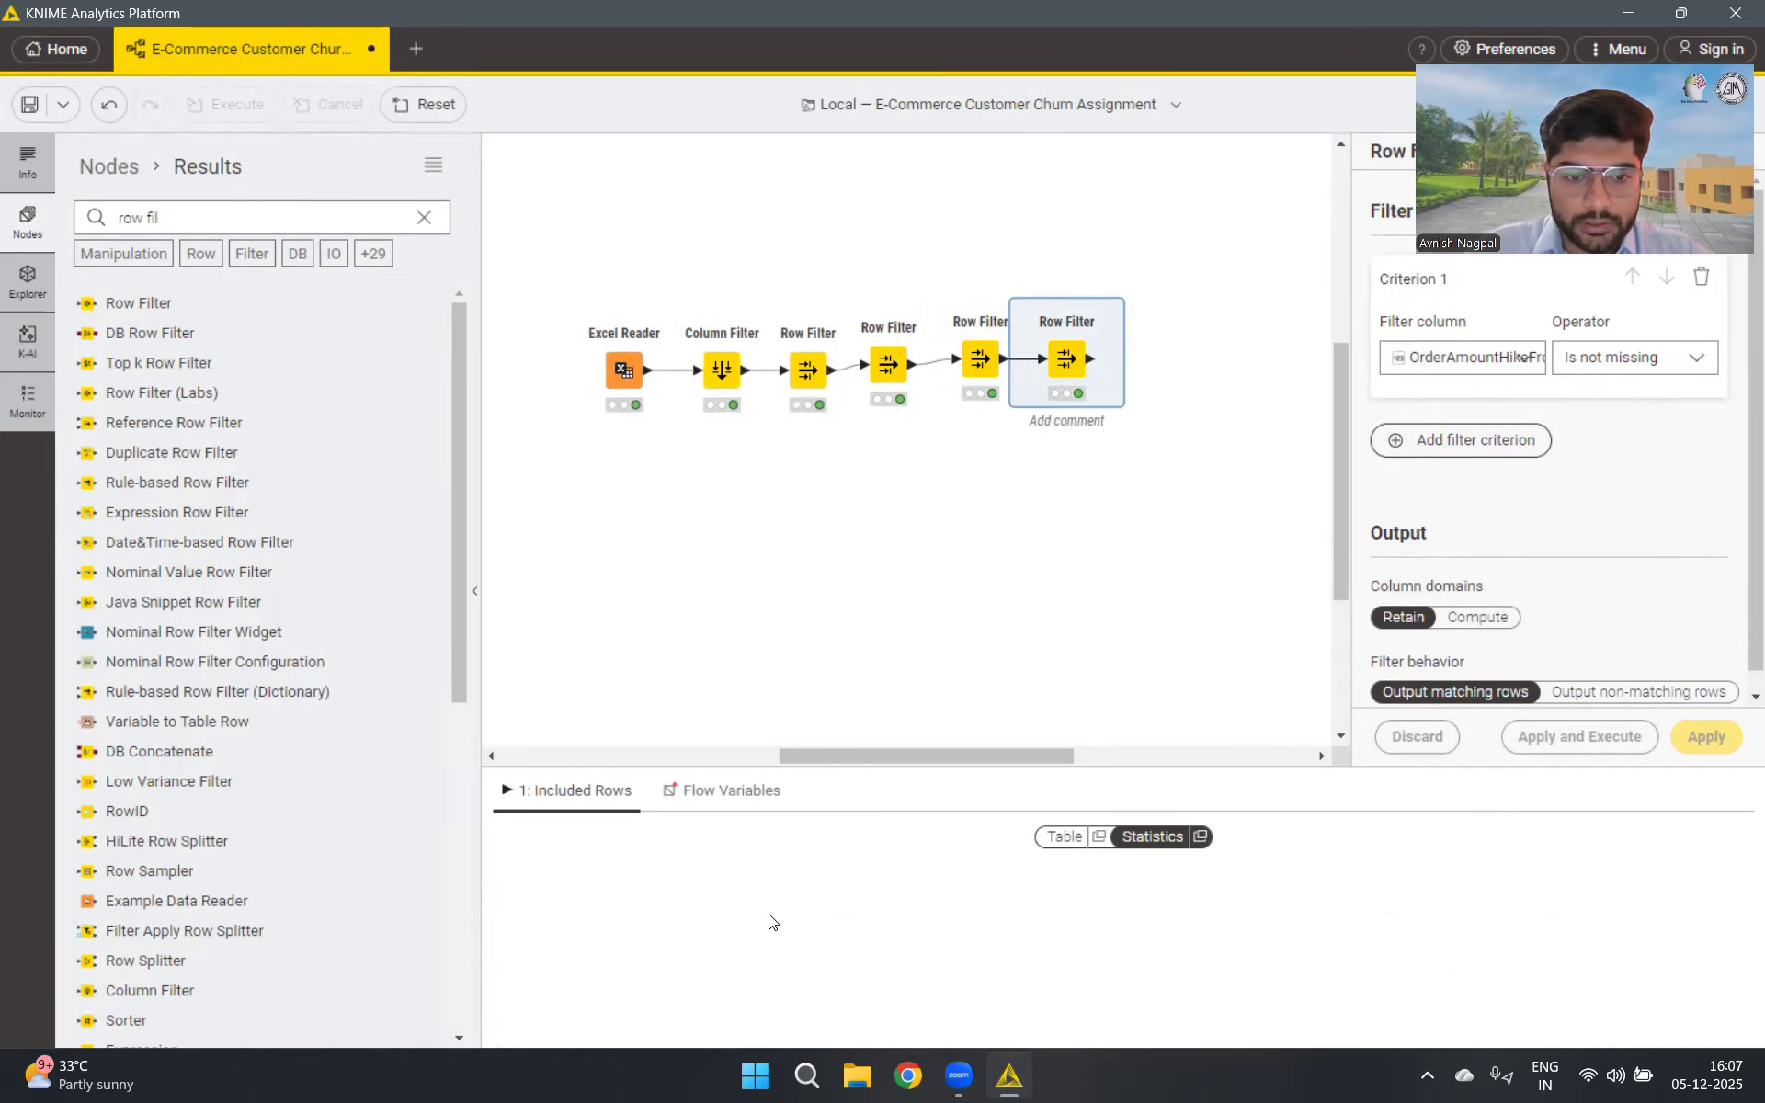
{"action": "scroll", "coordinate": [787, 961], "scroll_direction": "down", "scroll_amount": 4}
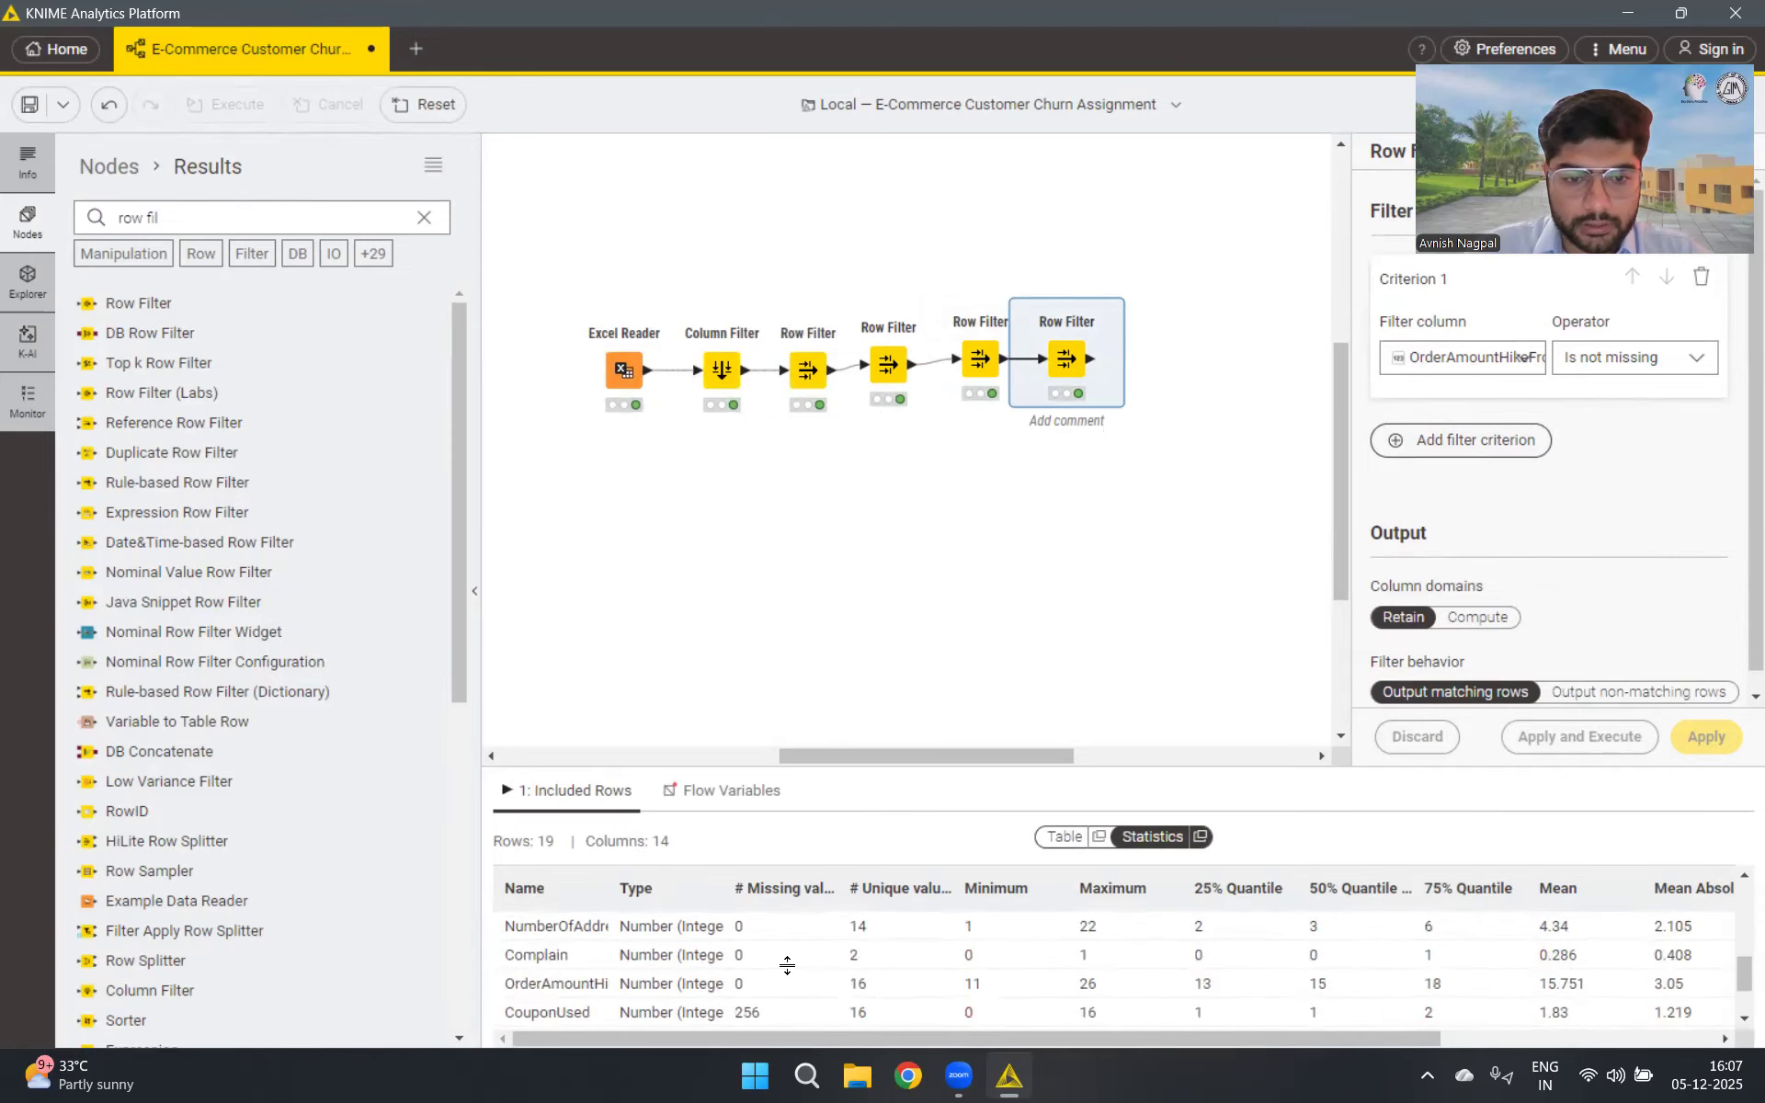
{"action": "scroll", "coordinate": [787, 965], "scroll_direction": "down", "scroll_amount": 2}
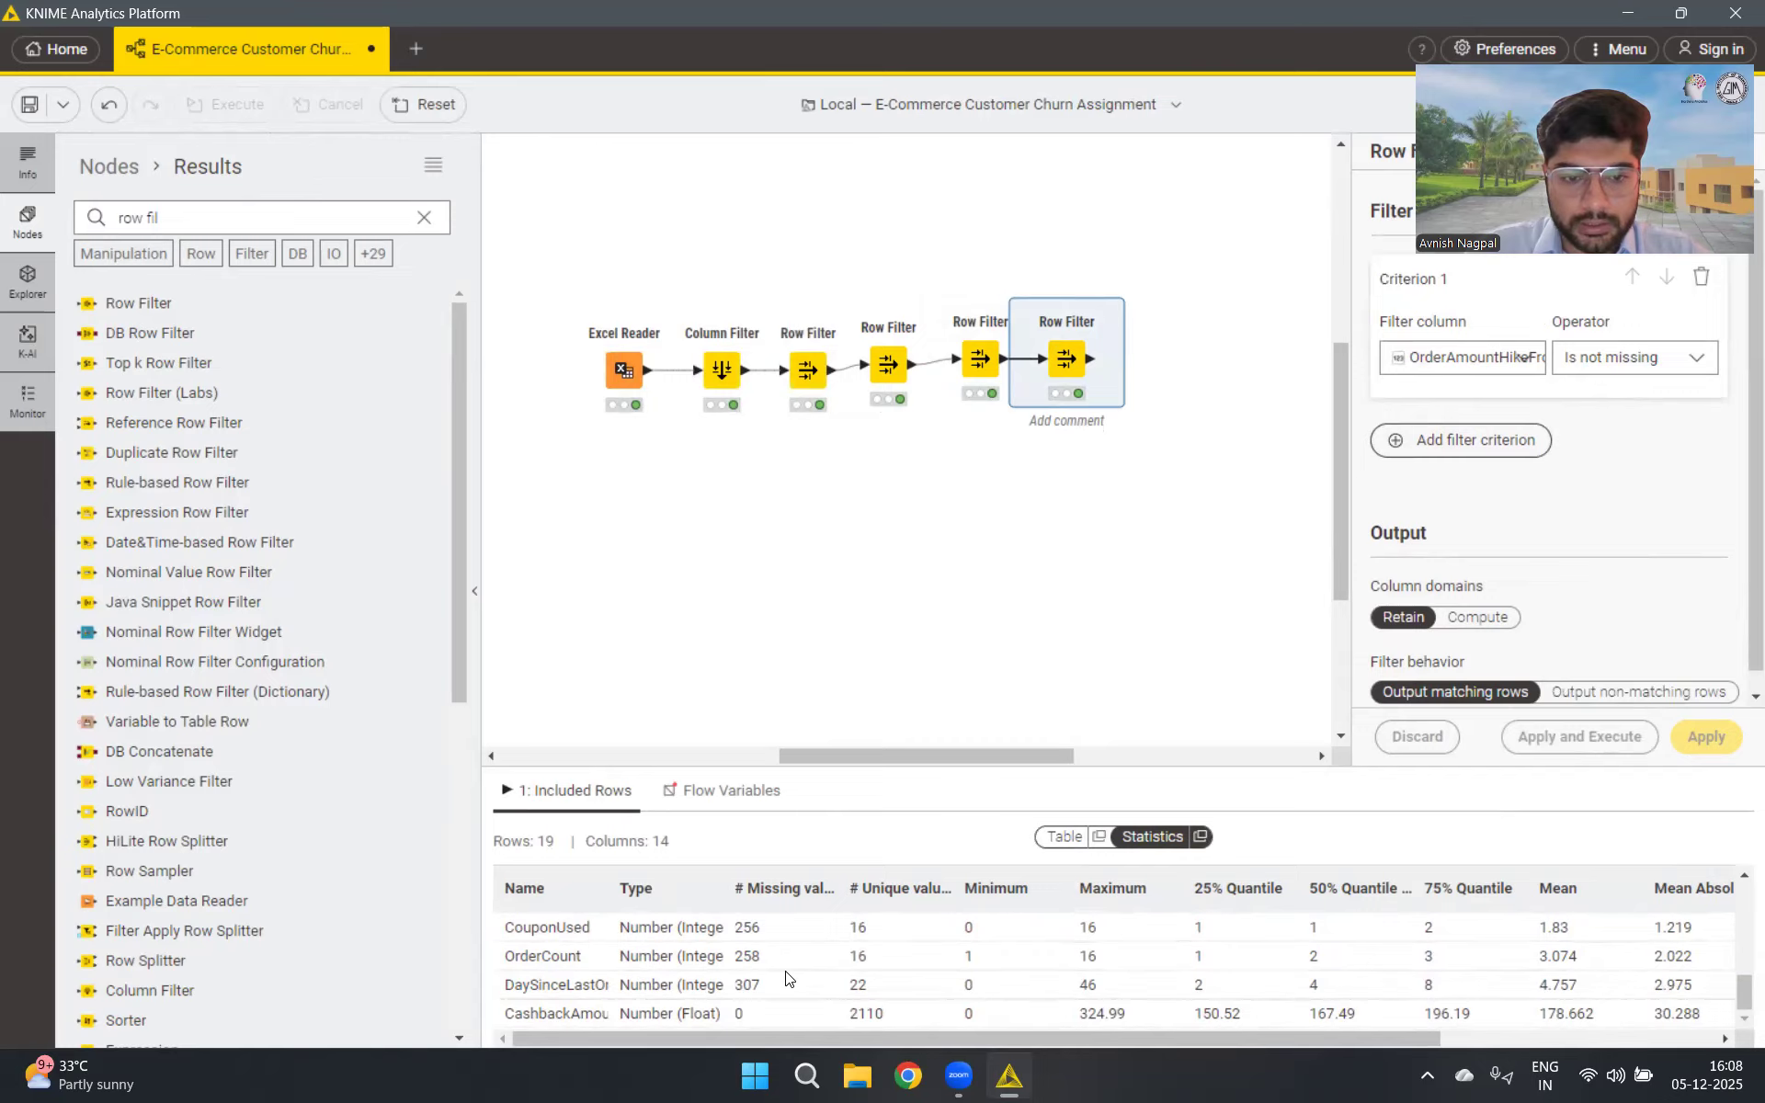
{"action": "scroll", "coordinate": [788, 978], "scroll_direction": "up", "scroll_amount": 5}
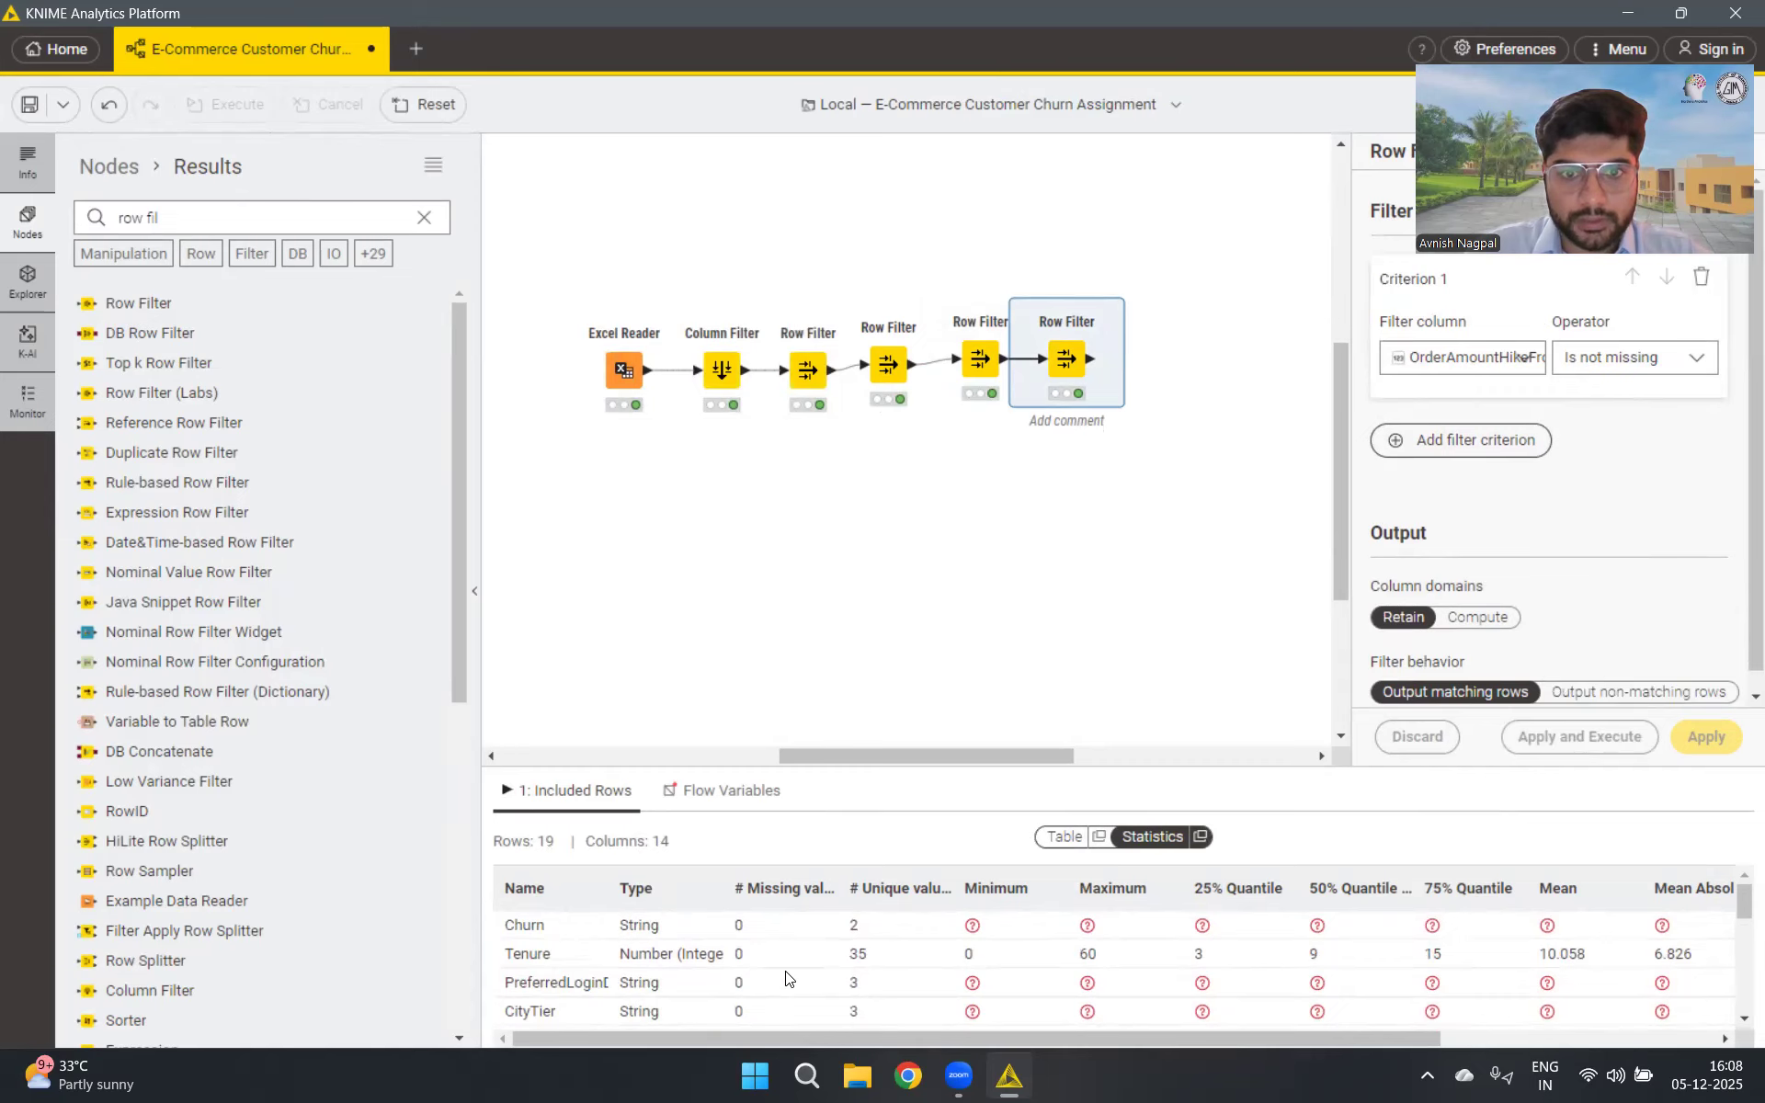
{"action": "scroll", "coordinate": [787, 979], "scroll_direction": "down", "scroll_amount": 5}
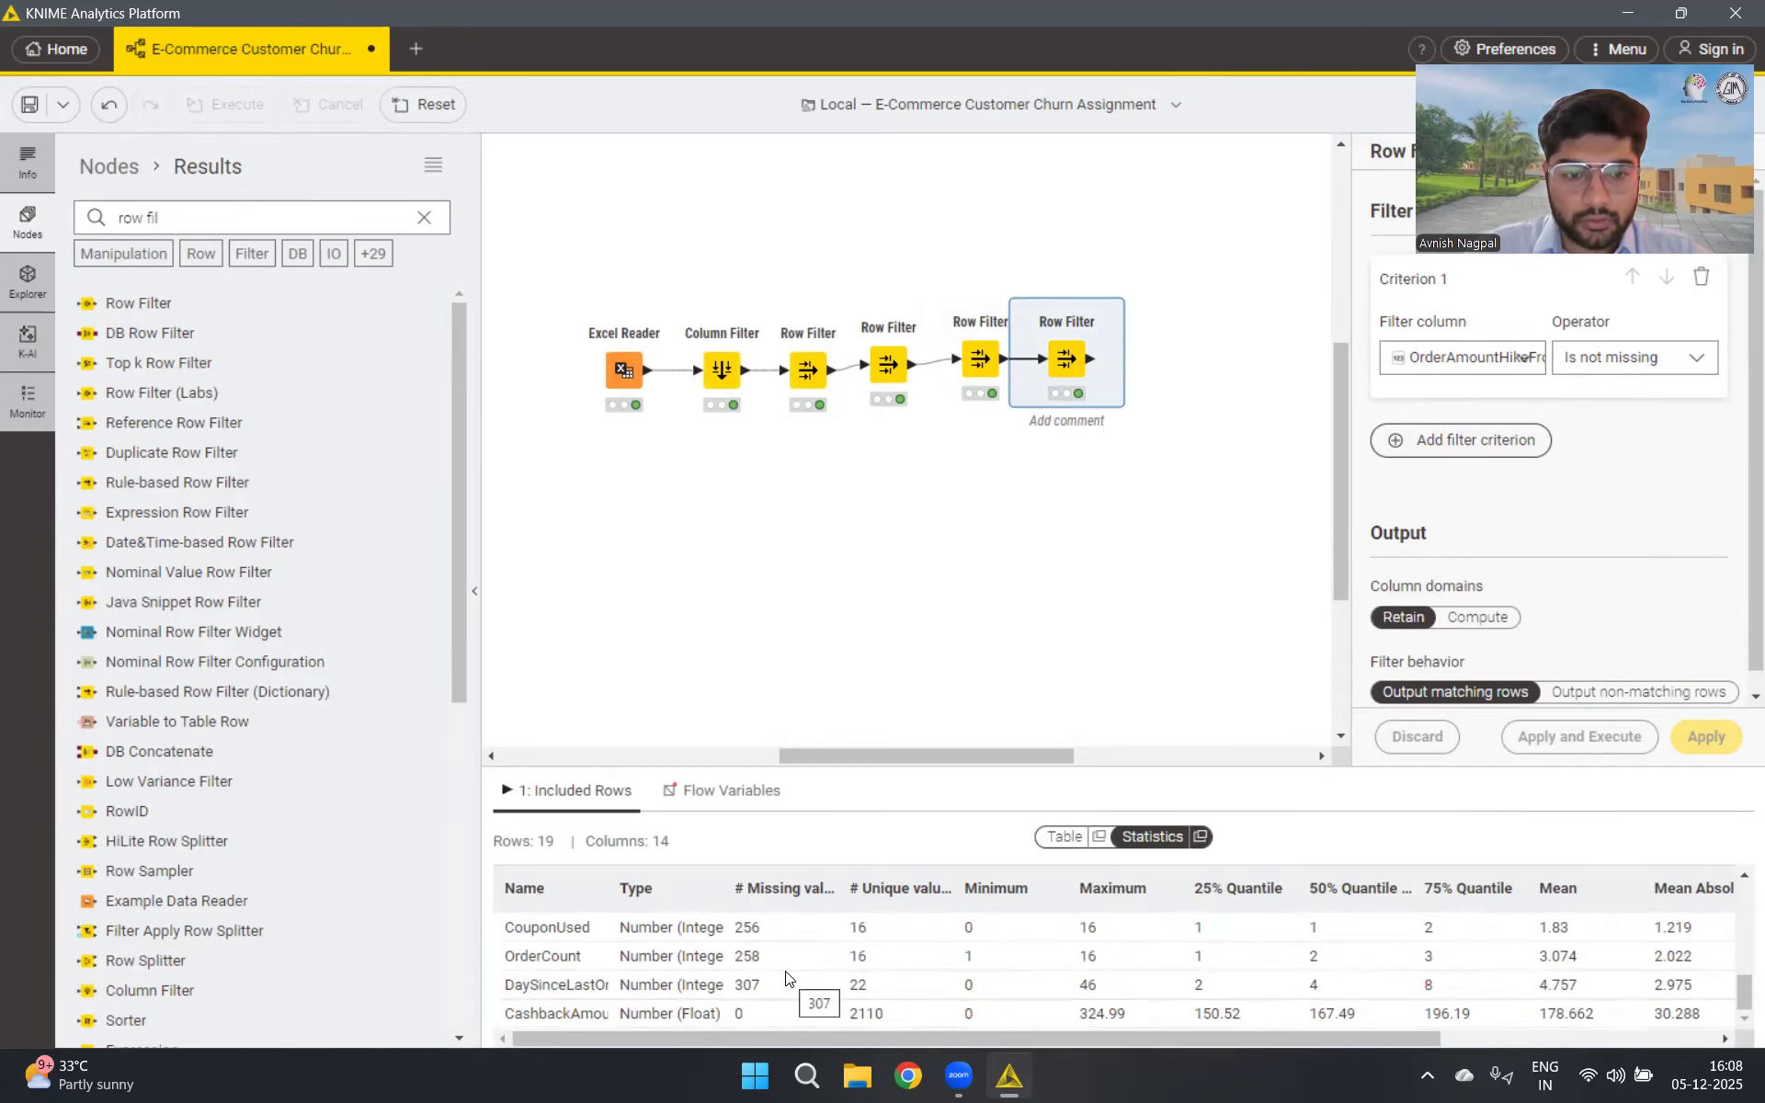
Add a fifth Row Filter after the fourth keeping rows where CouponUsed is not missing, execute it, and view its output statistics
{"action": "left_click_drag", "start_coordinate": [138, 303], "coordinate": [1164, 359]}
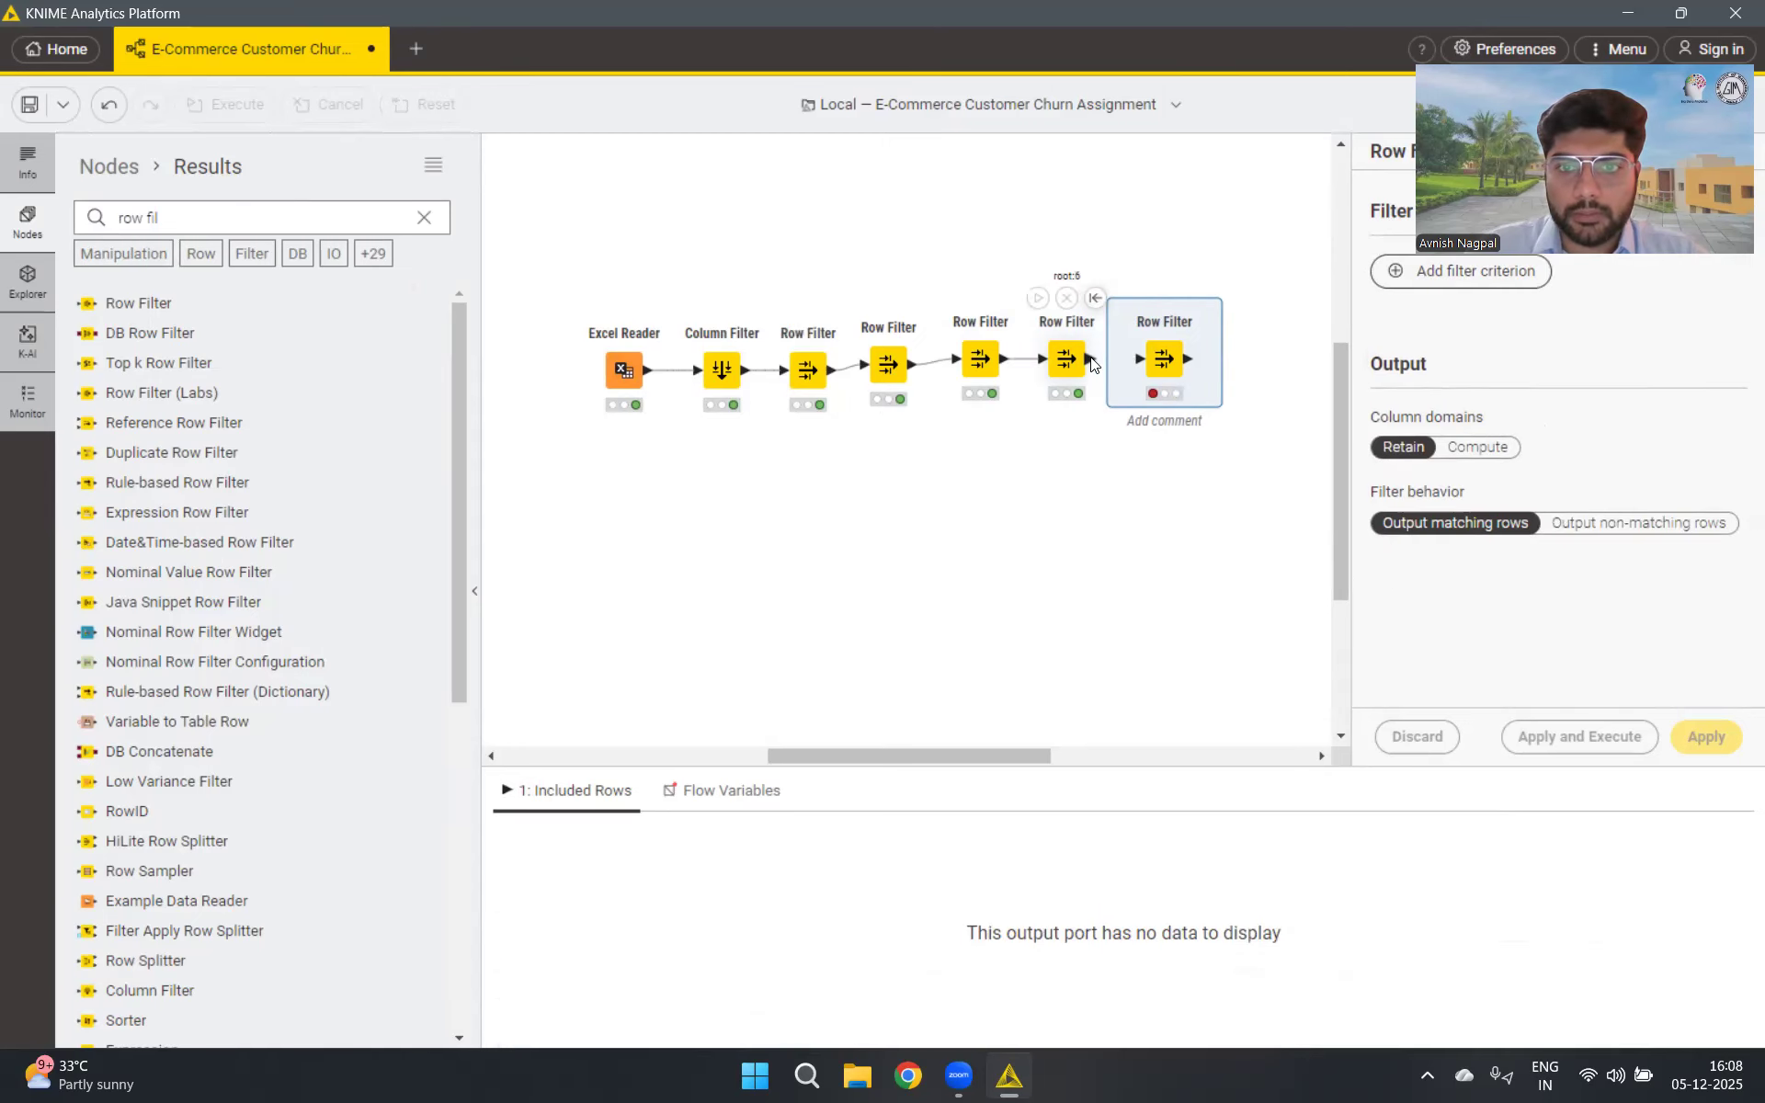
{"action": "left_click", "coordinate": [1470, 274]}
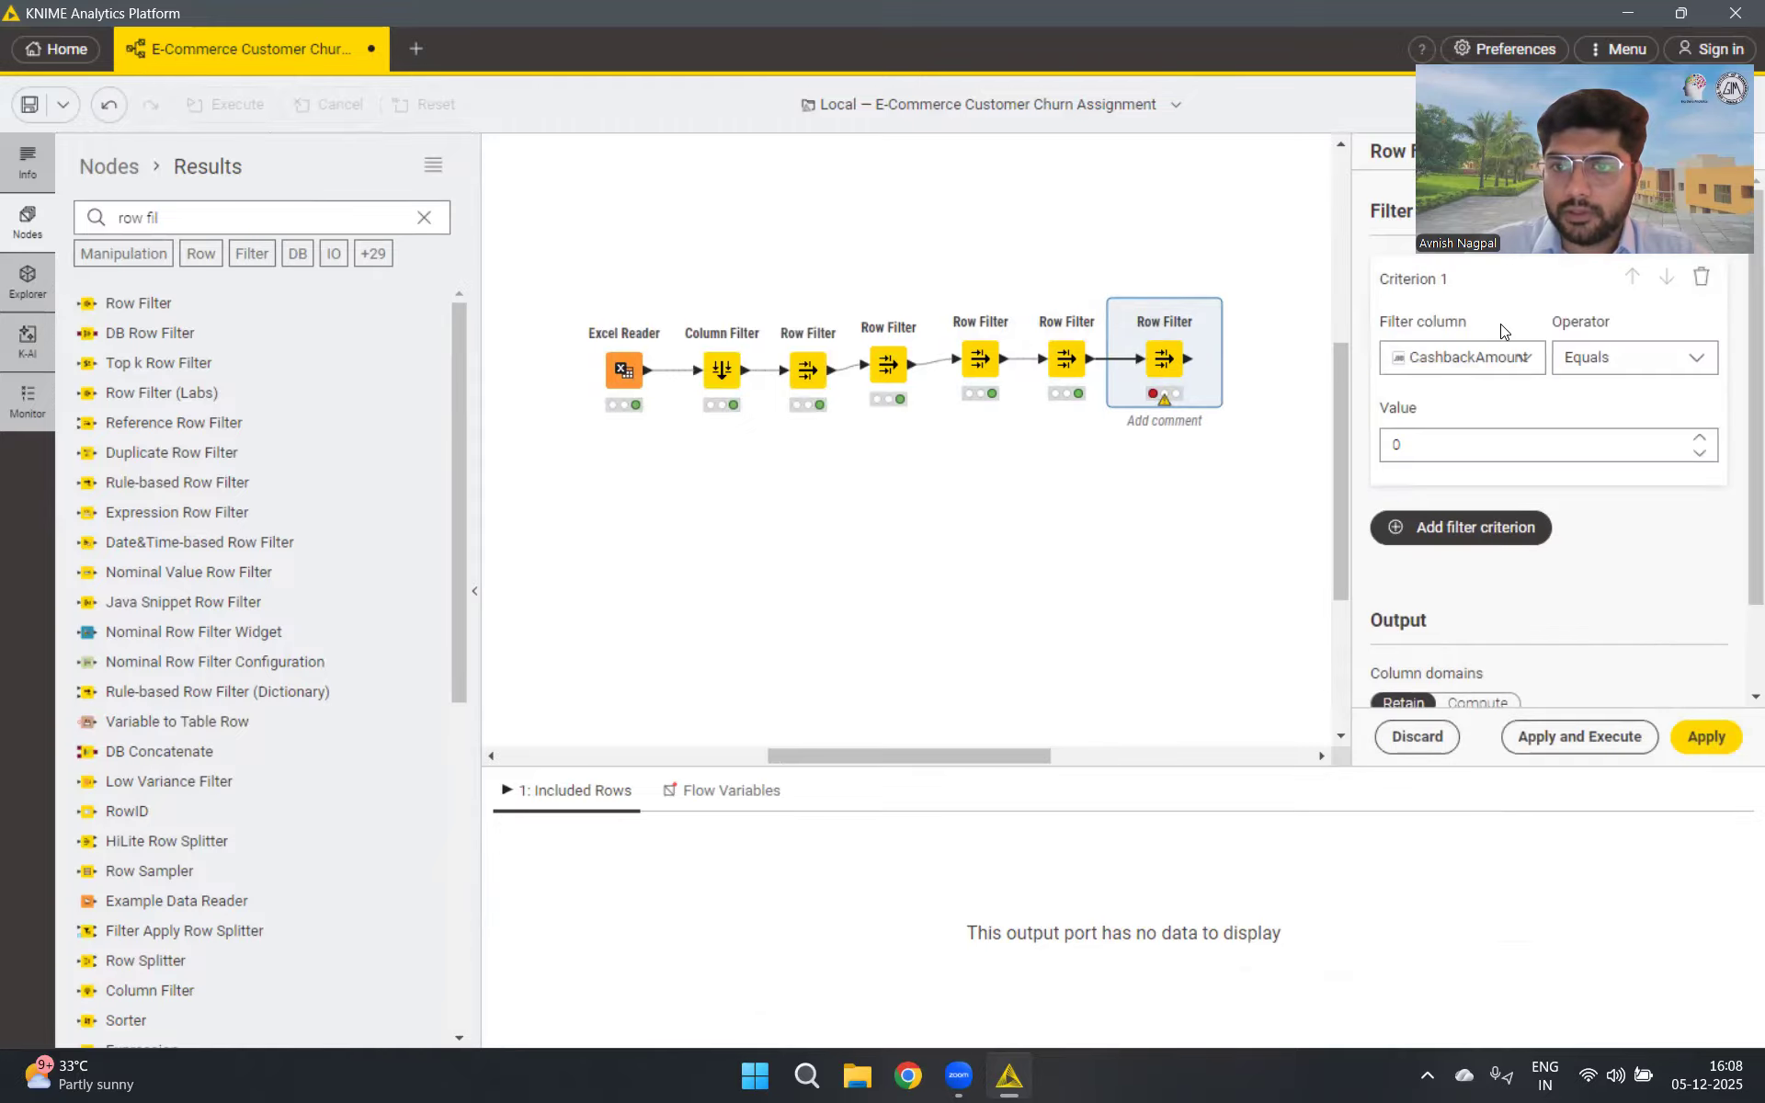
{"action": "left_click", "coordinate": [1489, 365]}
{"action": "type", "text": "cou"}
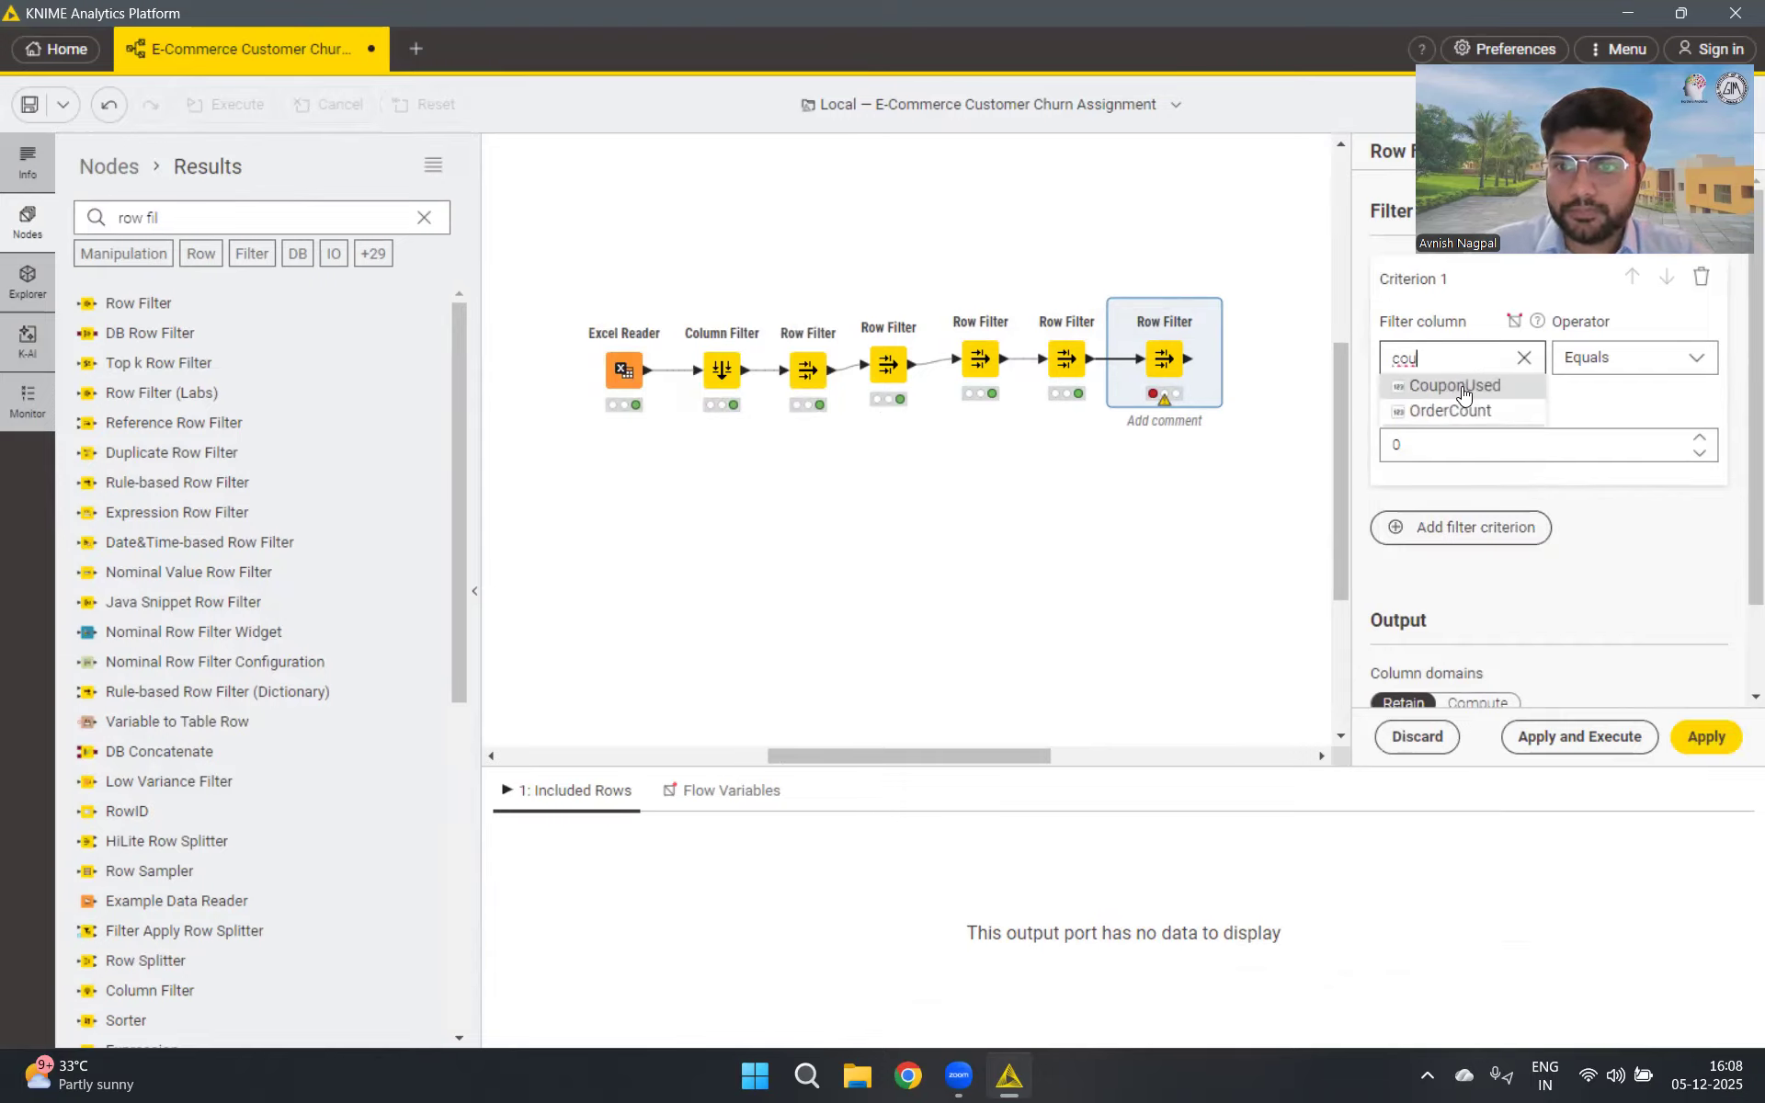
{"action": "left_click", "coordinate": [1463, 394]}
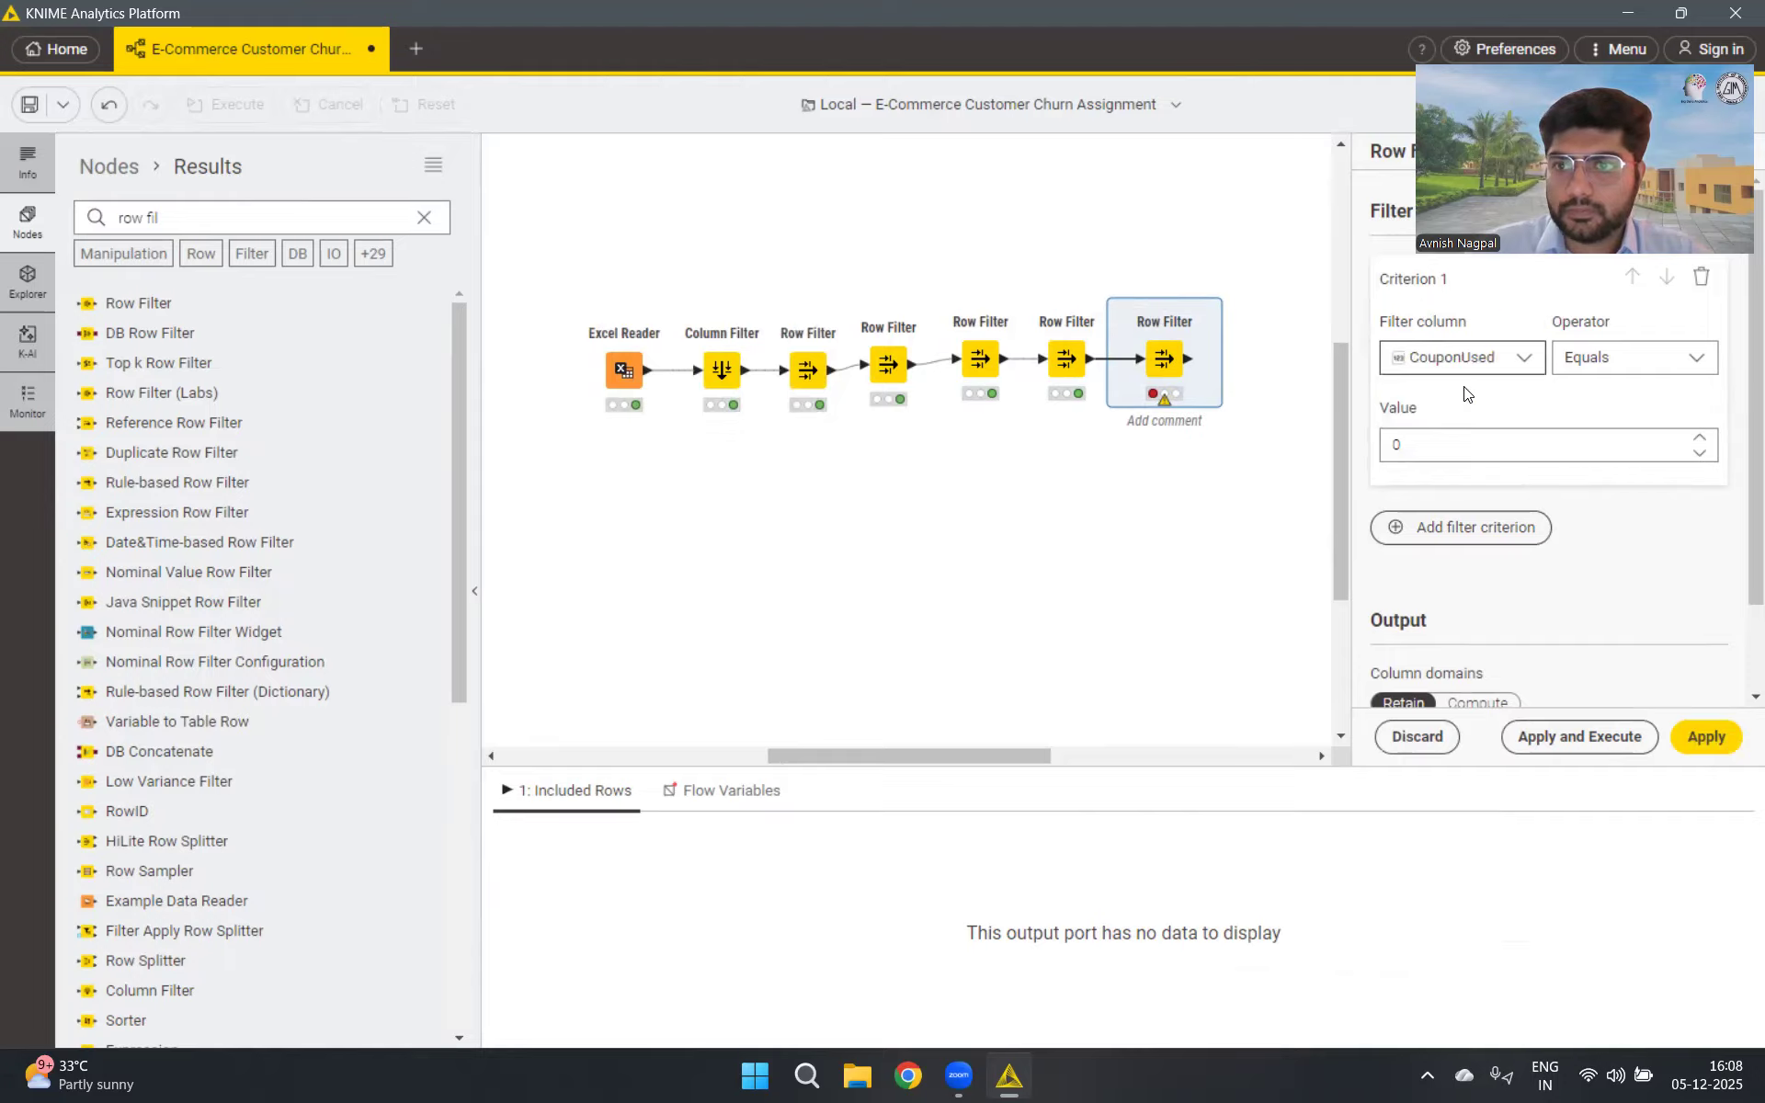
{"action": "left_click", "coordinate": [1698, 357]}
{"action": "scroll", "coordinate": [1641, 529], "scroll_direction": "down", "scroll_amount": 2}
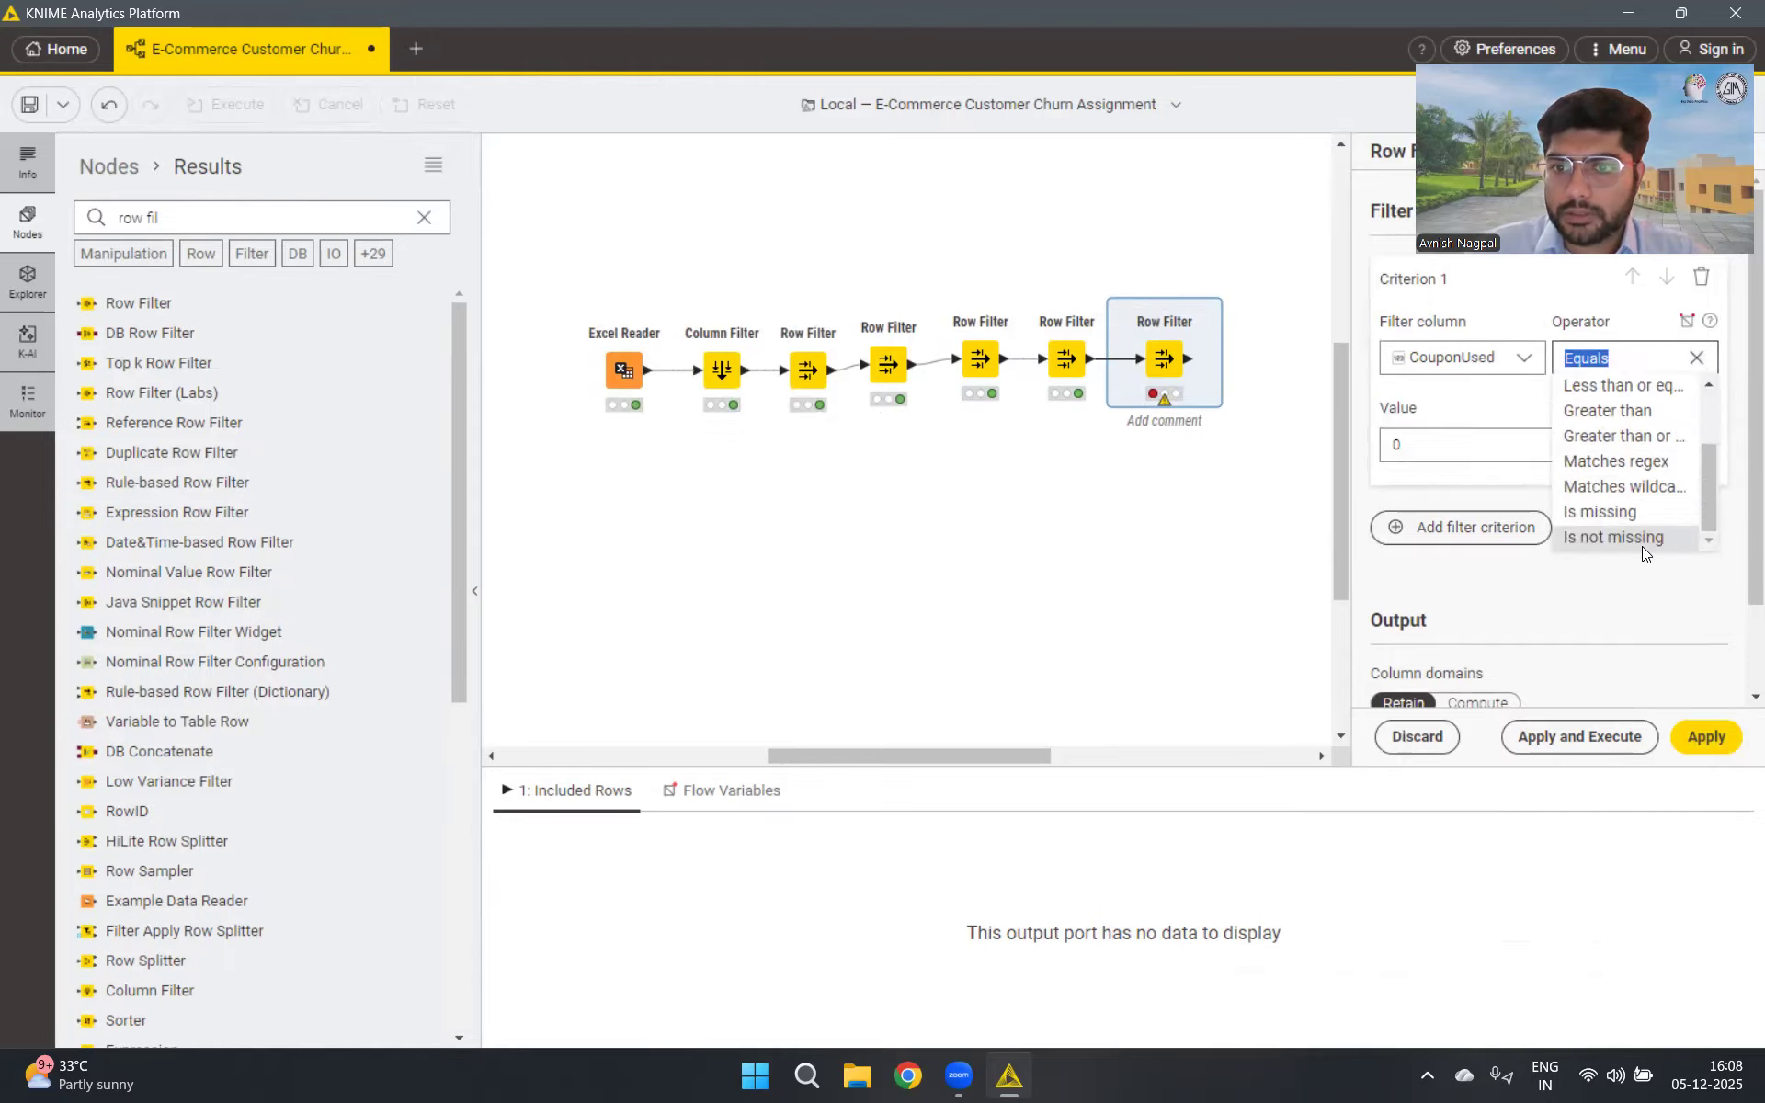
{"action": "left_click", "coordinate": [1642, 542]}
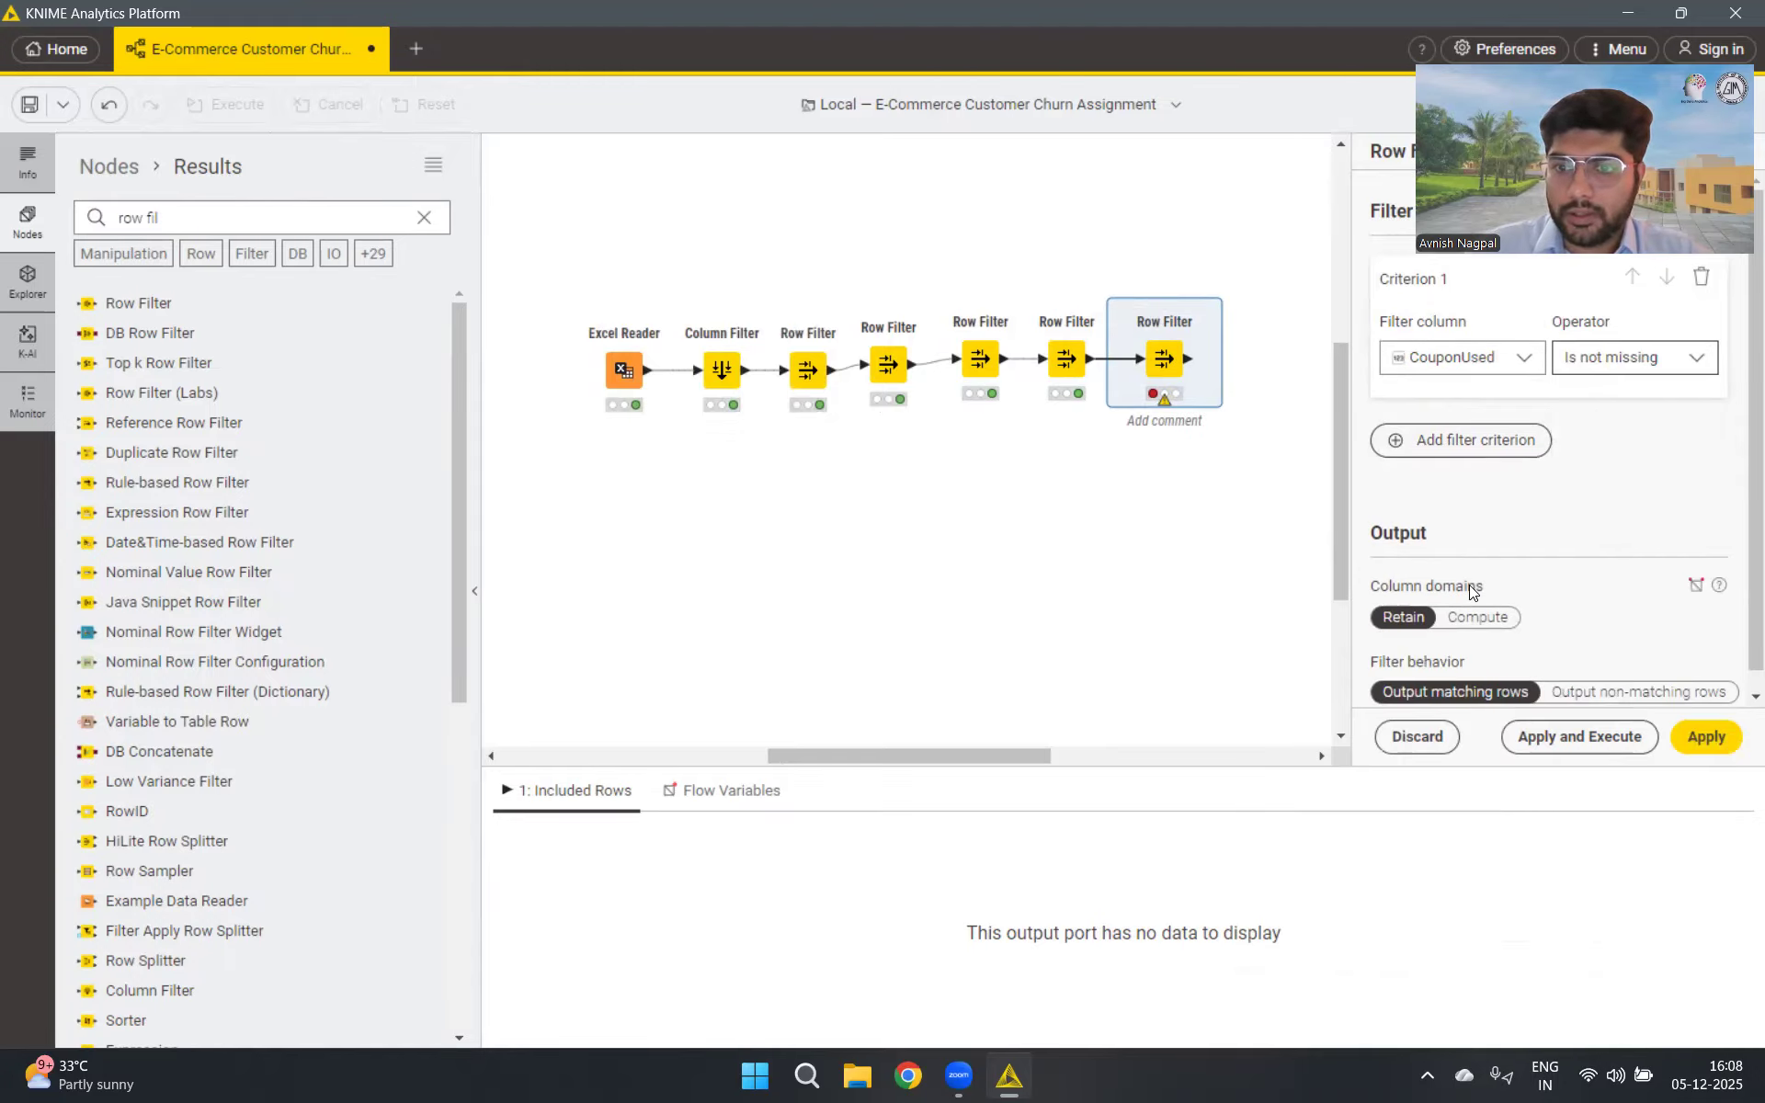
{"action": "left_click", "coordinate": [1589, 737]}
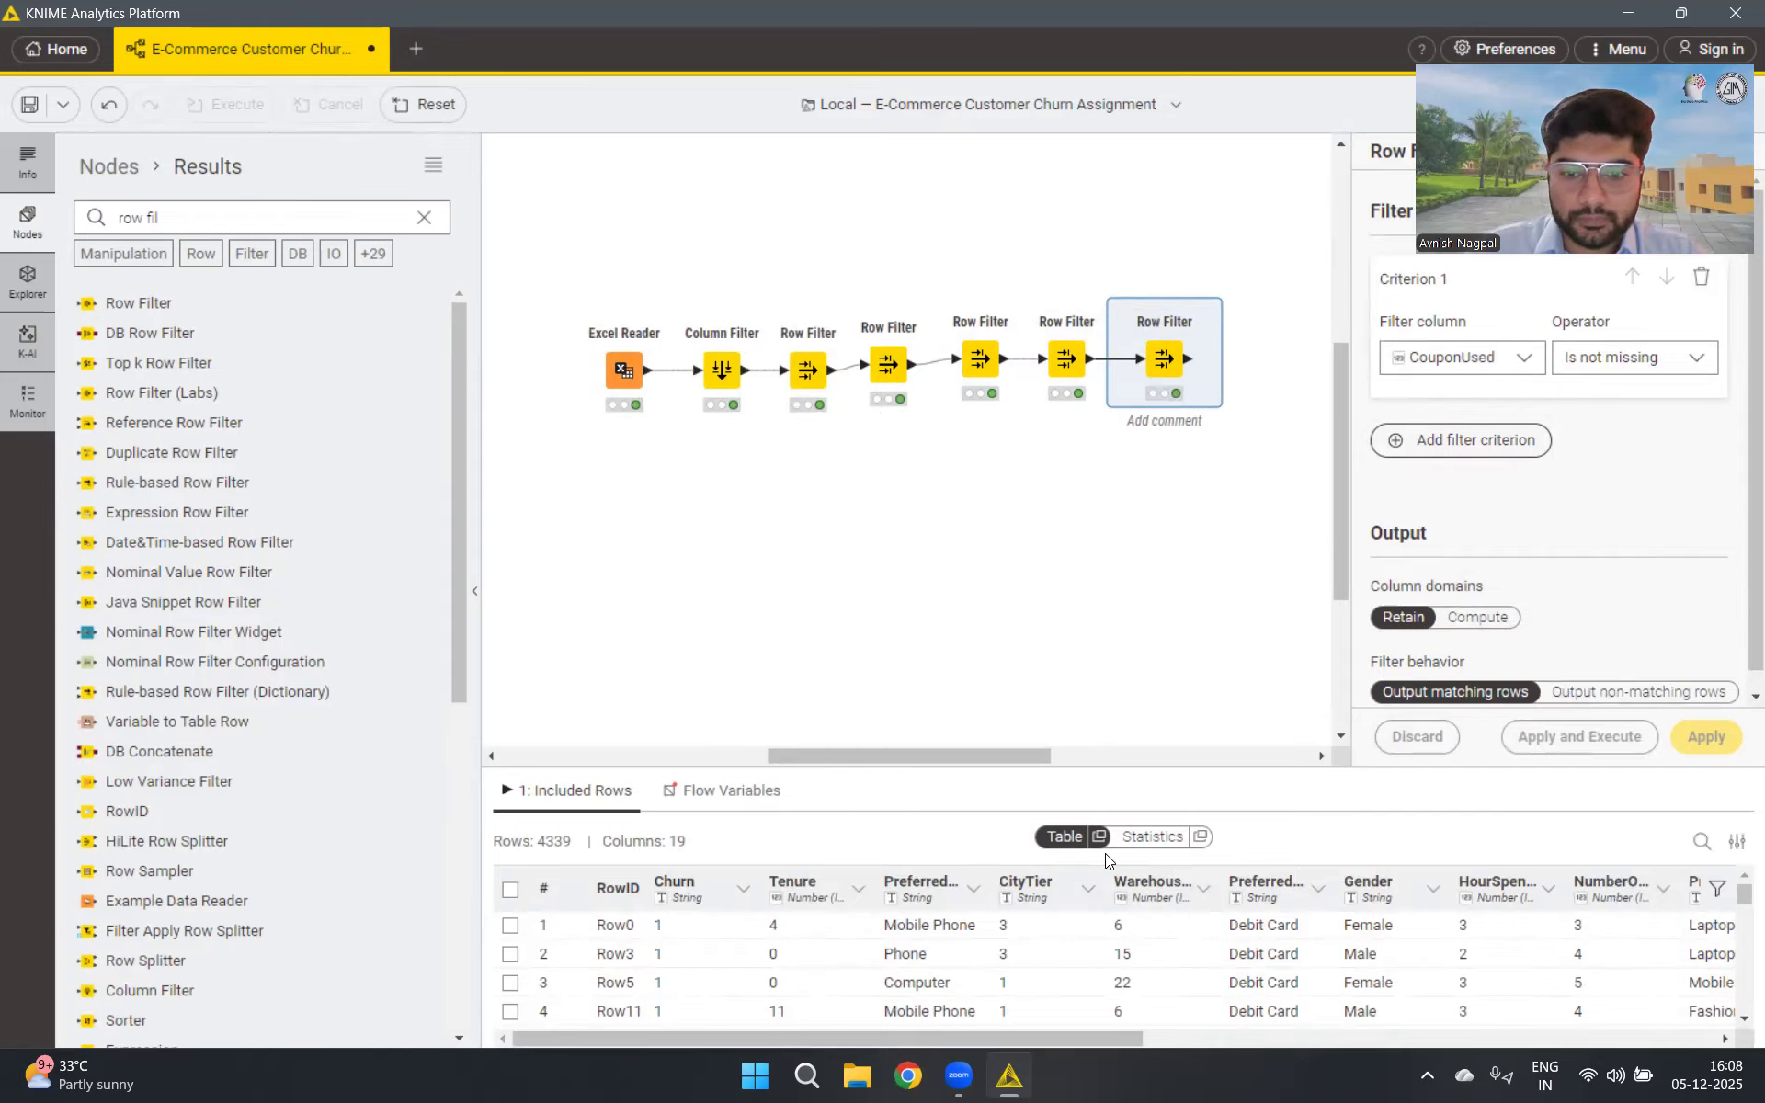
{"action": "left_click", "coordinate": [1151, 837]}
{"action": "scroll", "coordinate": [735, 969], "scroll_direction": "down", "scroll_amount": 5}
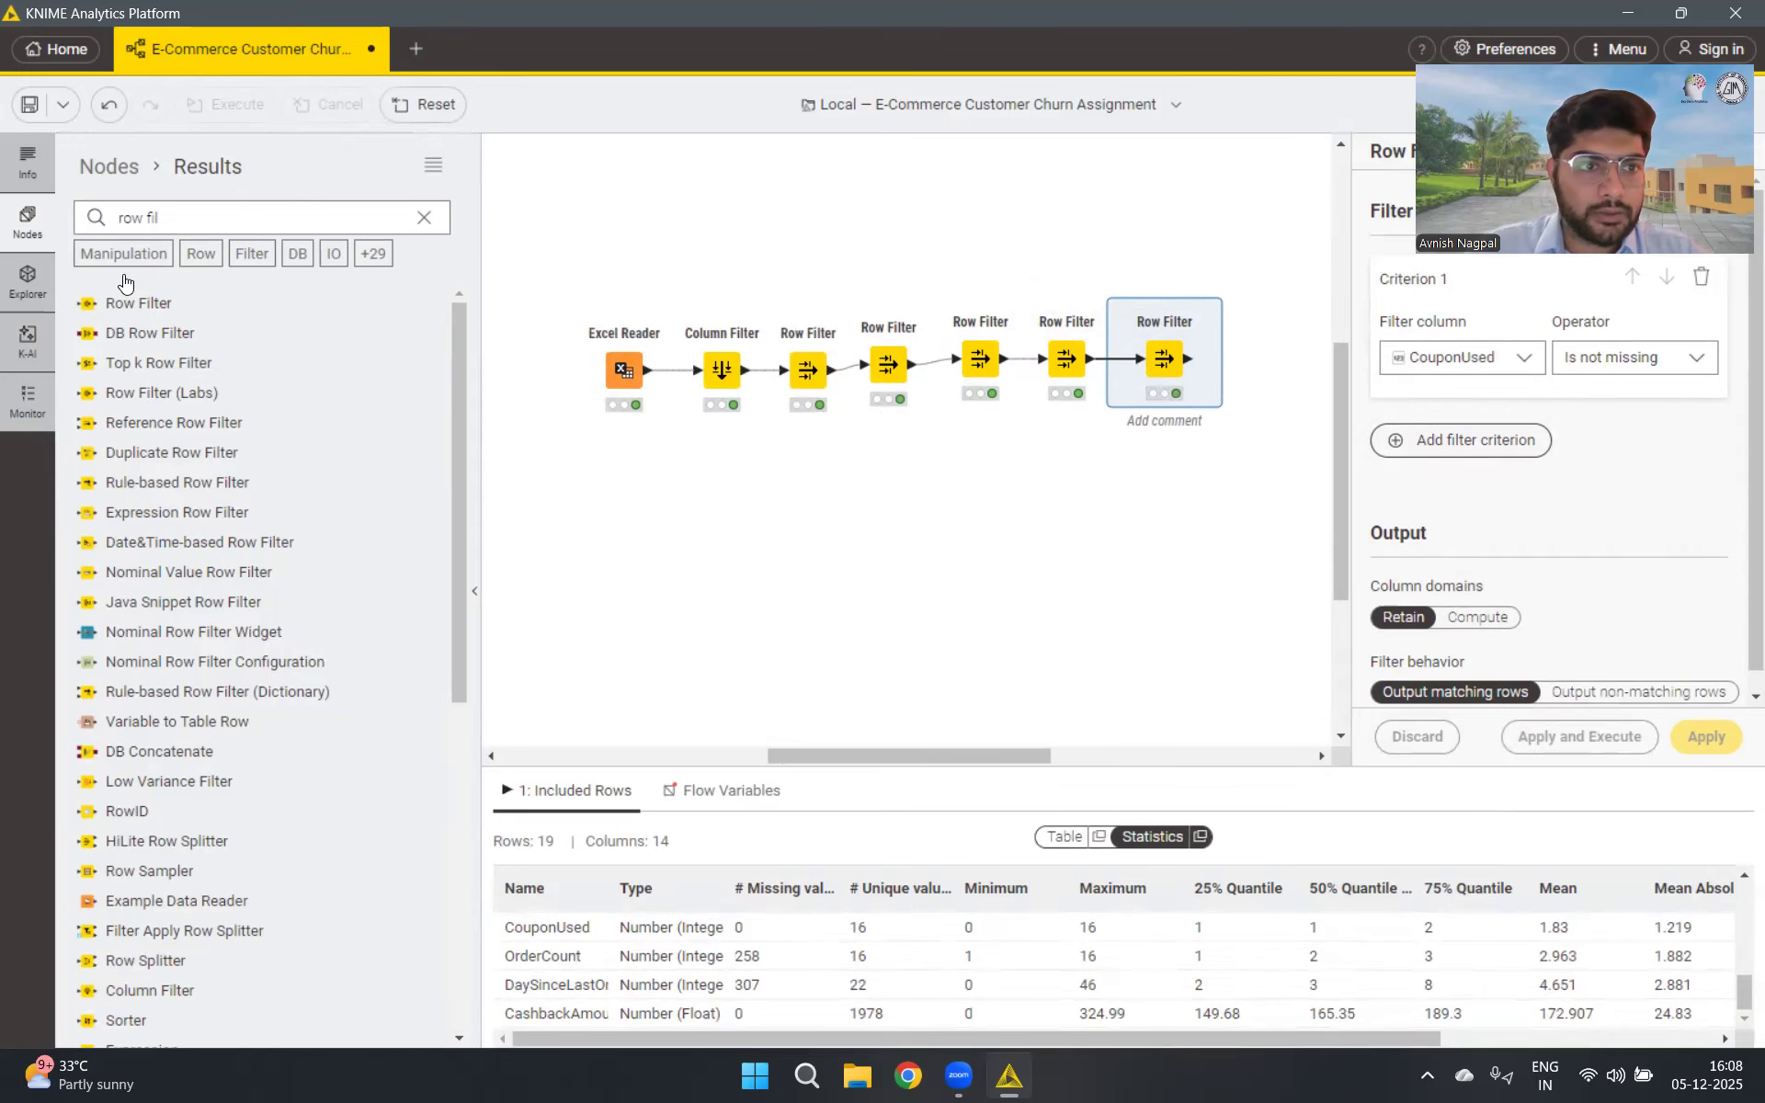
Add a sixth Row Filter connected after the fifth, keeping only rows where OrderCount is not missing, and apply and execute it
{"action": "left_click_drag", "start_coordinate": [147, 303], "coordinate": [1252, 372]}
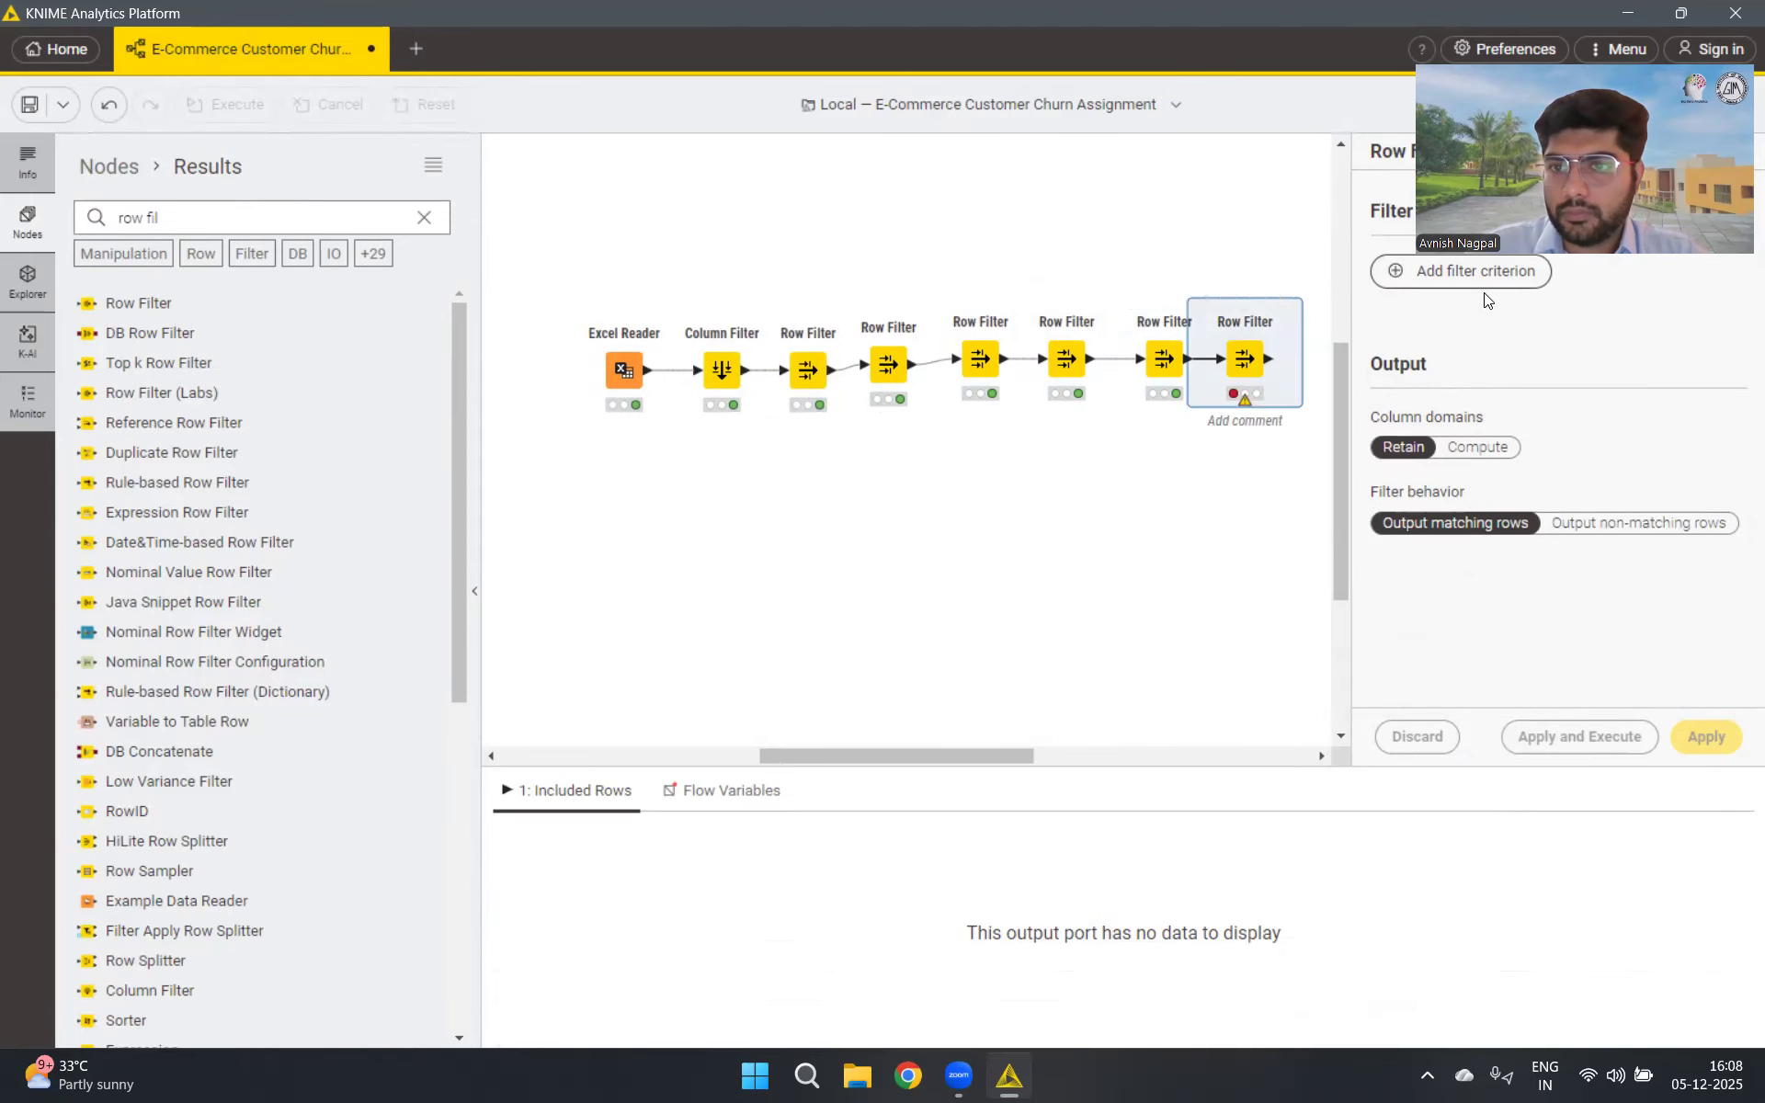
{"action": "left_click", "coordinate": [1467, 271]}
{"action": "left_click", "coordinate": [1462, 358]}
{"action": "key", "text": "BackSpace"}
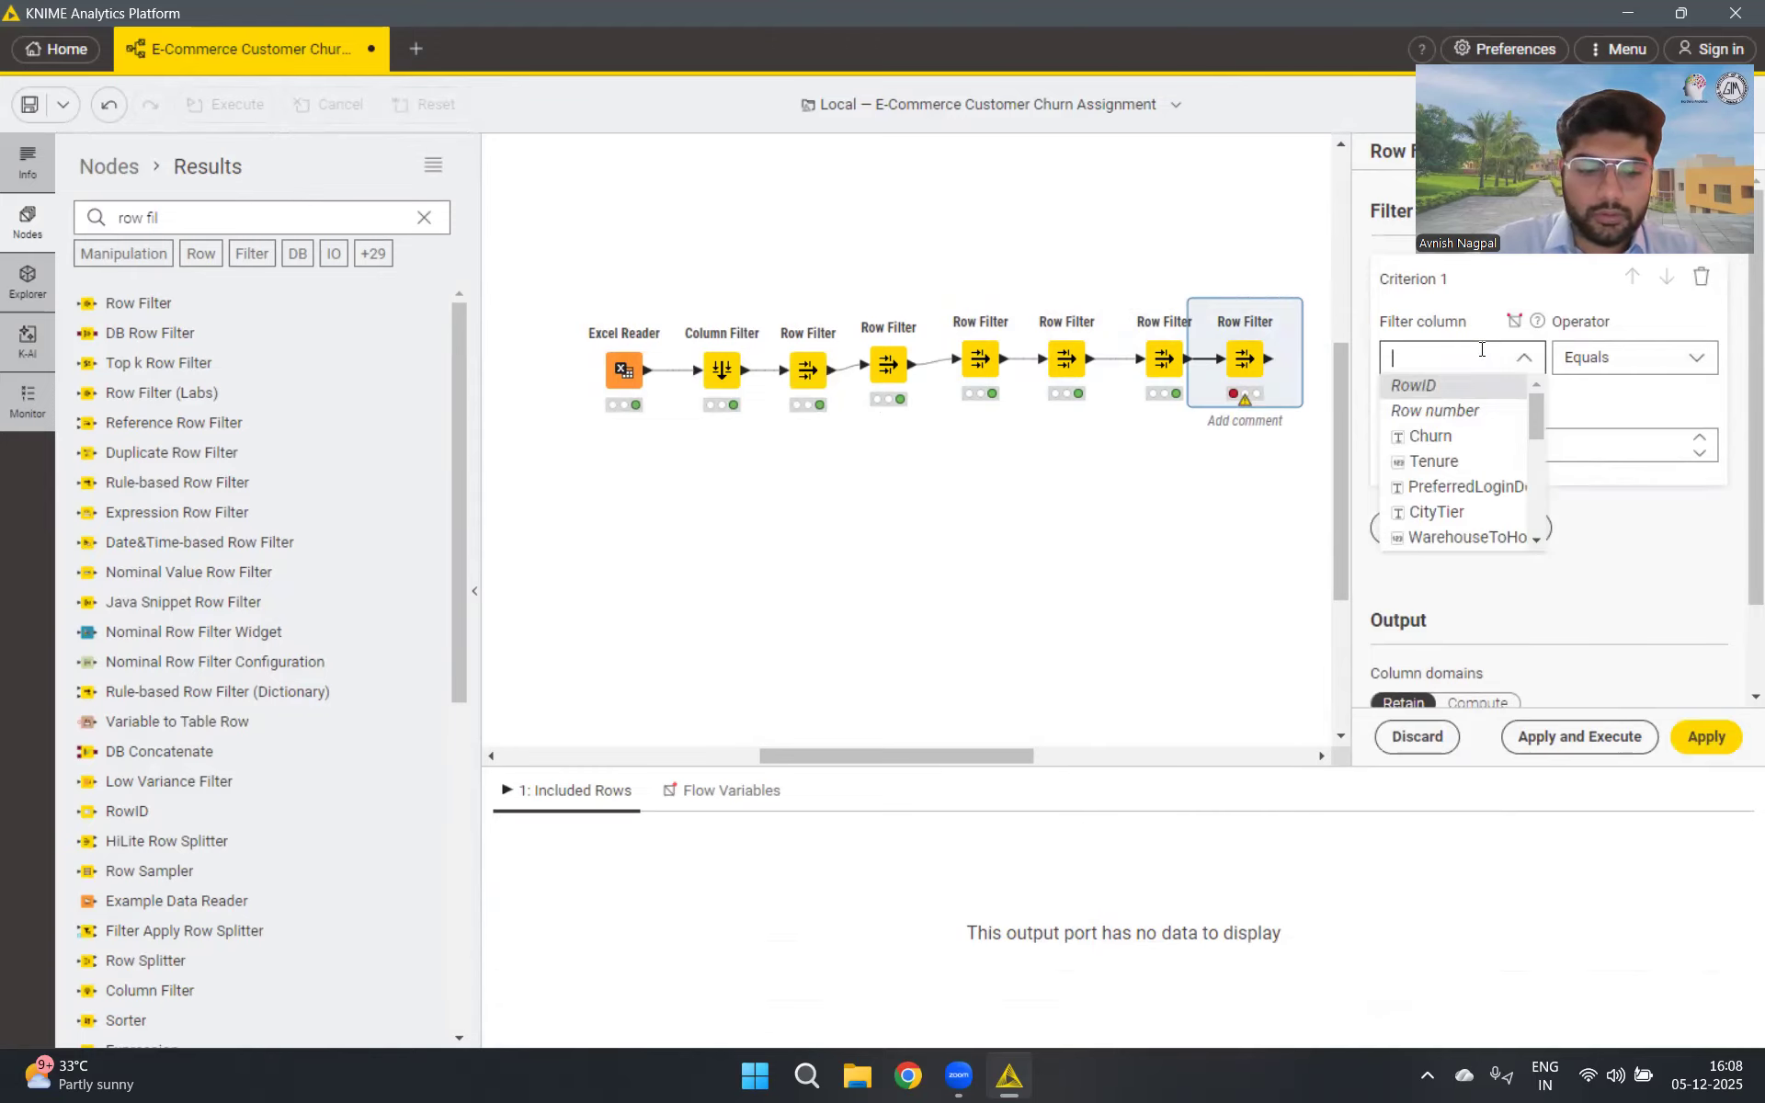
{"action": "type", "text": "ord"}
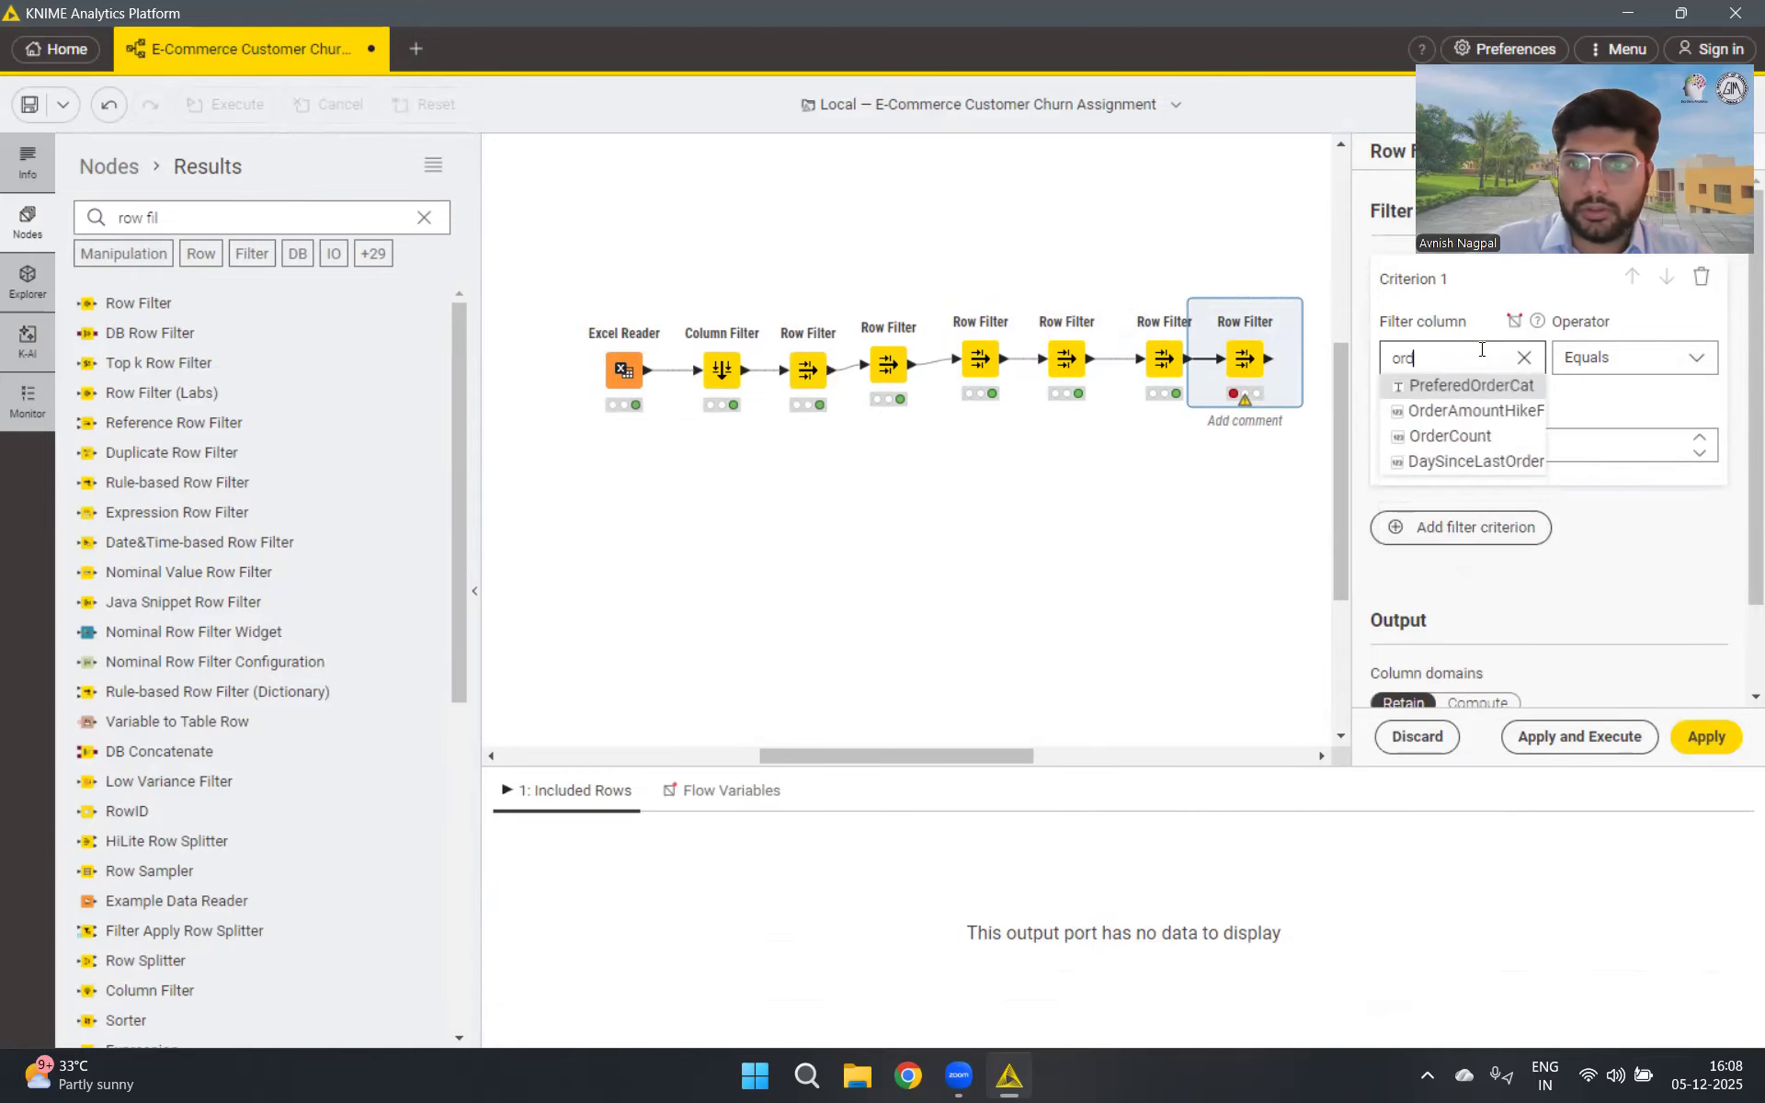
{"action": "left_click", "coordinate": [1466, 437]}
{"action": "left_click", "coordinate": [1646, 358]}
{"action": "scroll", "coordinate": [1624, 505], "scroll_direction": "down", "scroll_amount": 2}
{"action": "left_click", "coordinate": [1641, 537]}
{"action": "left_click", "coordinate": [1611, 752]}
Add a seventh Row Filter connected after the sixth, keeping only rows where DaySinceLastOrder is not missing, and apply and execute it
{"action": "left_click_drag", "start_coordinate": [967, 755], "coordinate": [992, 755]}
{"action": "left_click_drag", "start_coordinate": [128, 303], "coordinate": [1201, 364]}
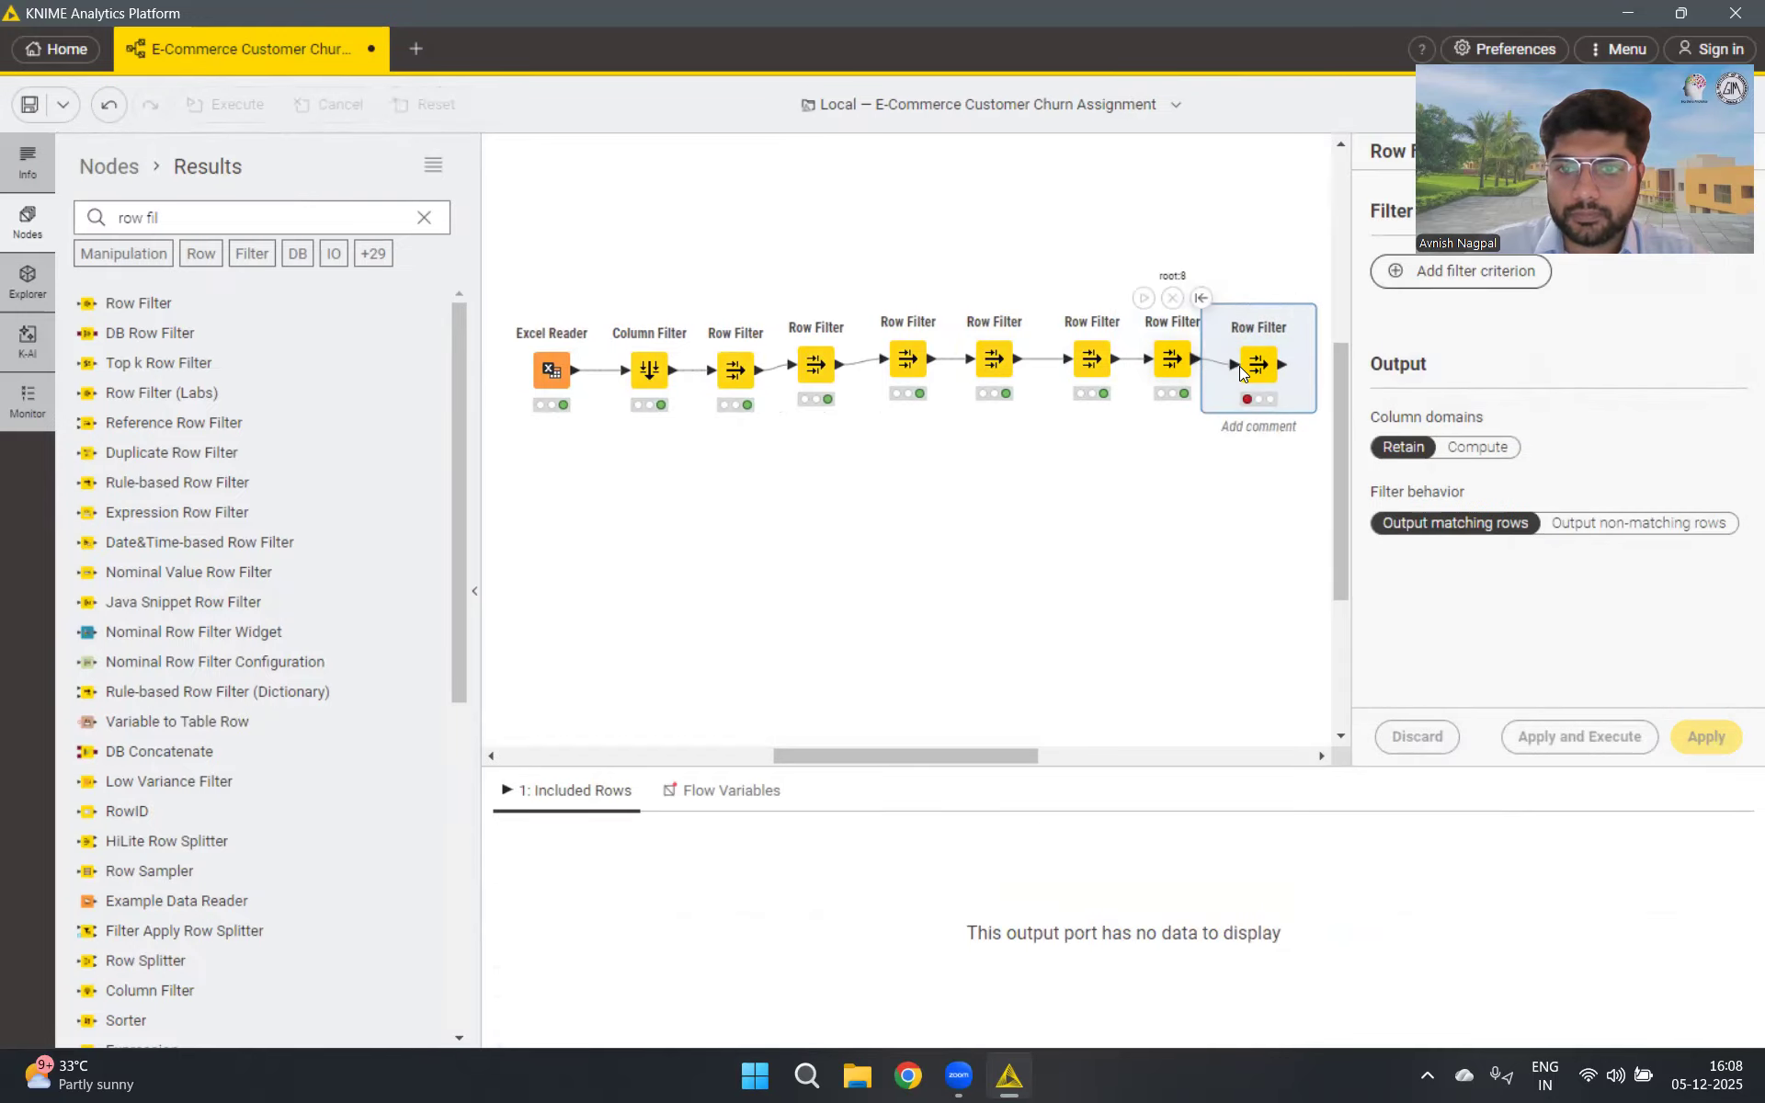
{"action": "left_click", "coordinate": [1442, 276]}
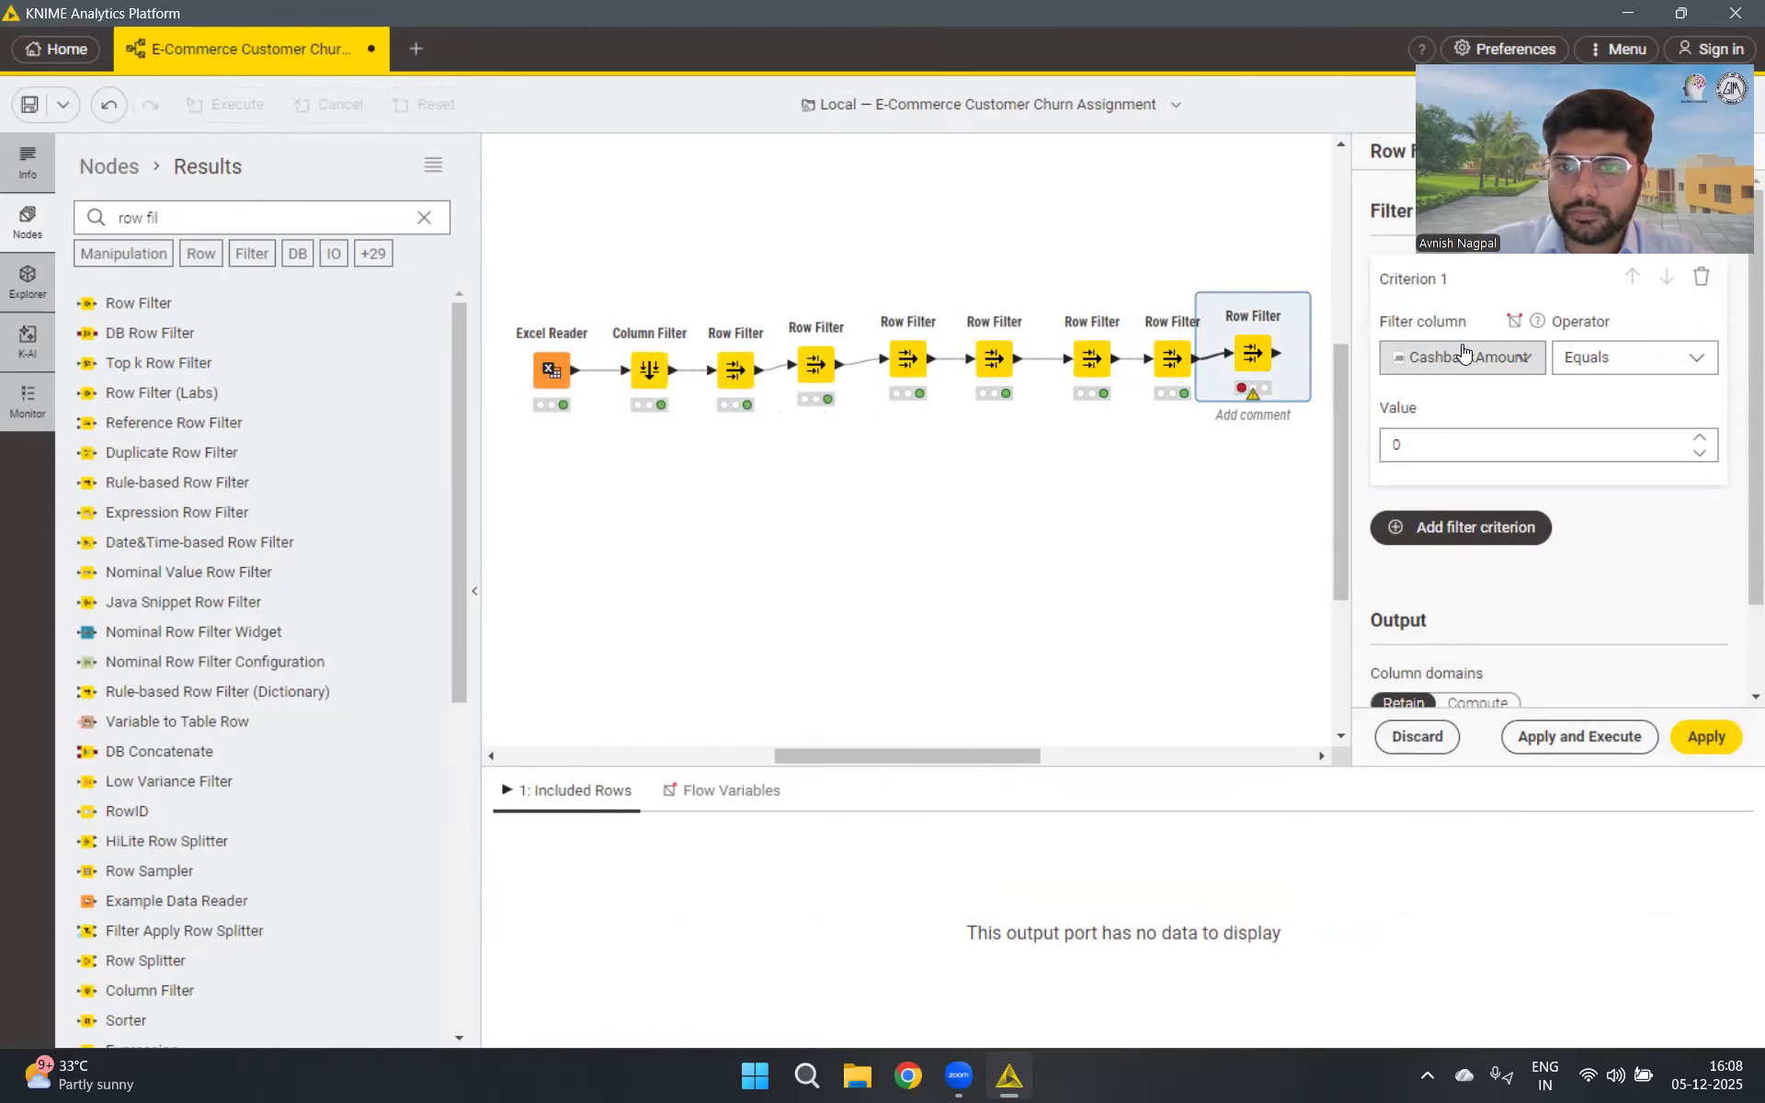
{"action": "left_click", "coordinate": [1464, 357]}
{"action": "type", "text": "day"}
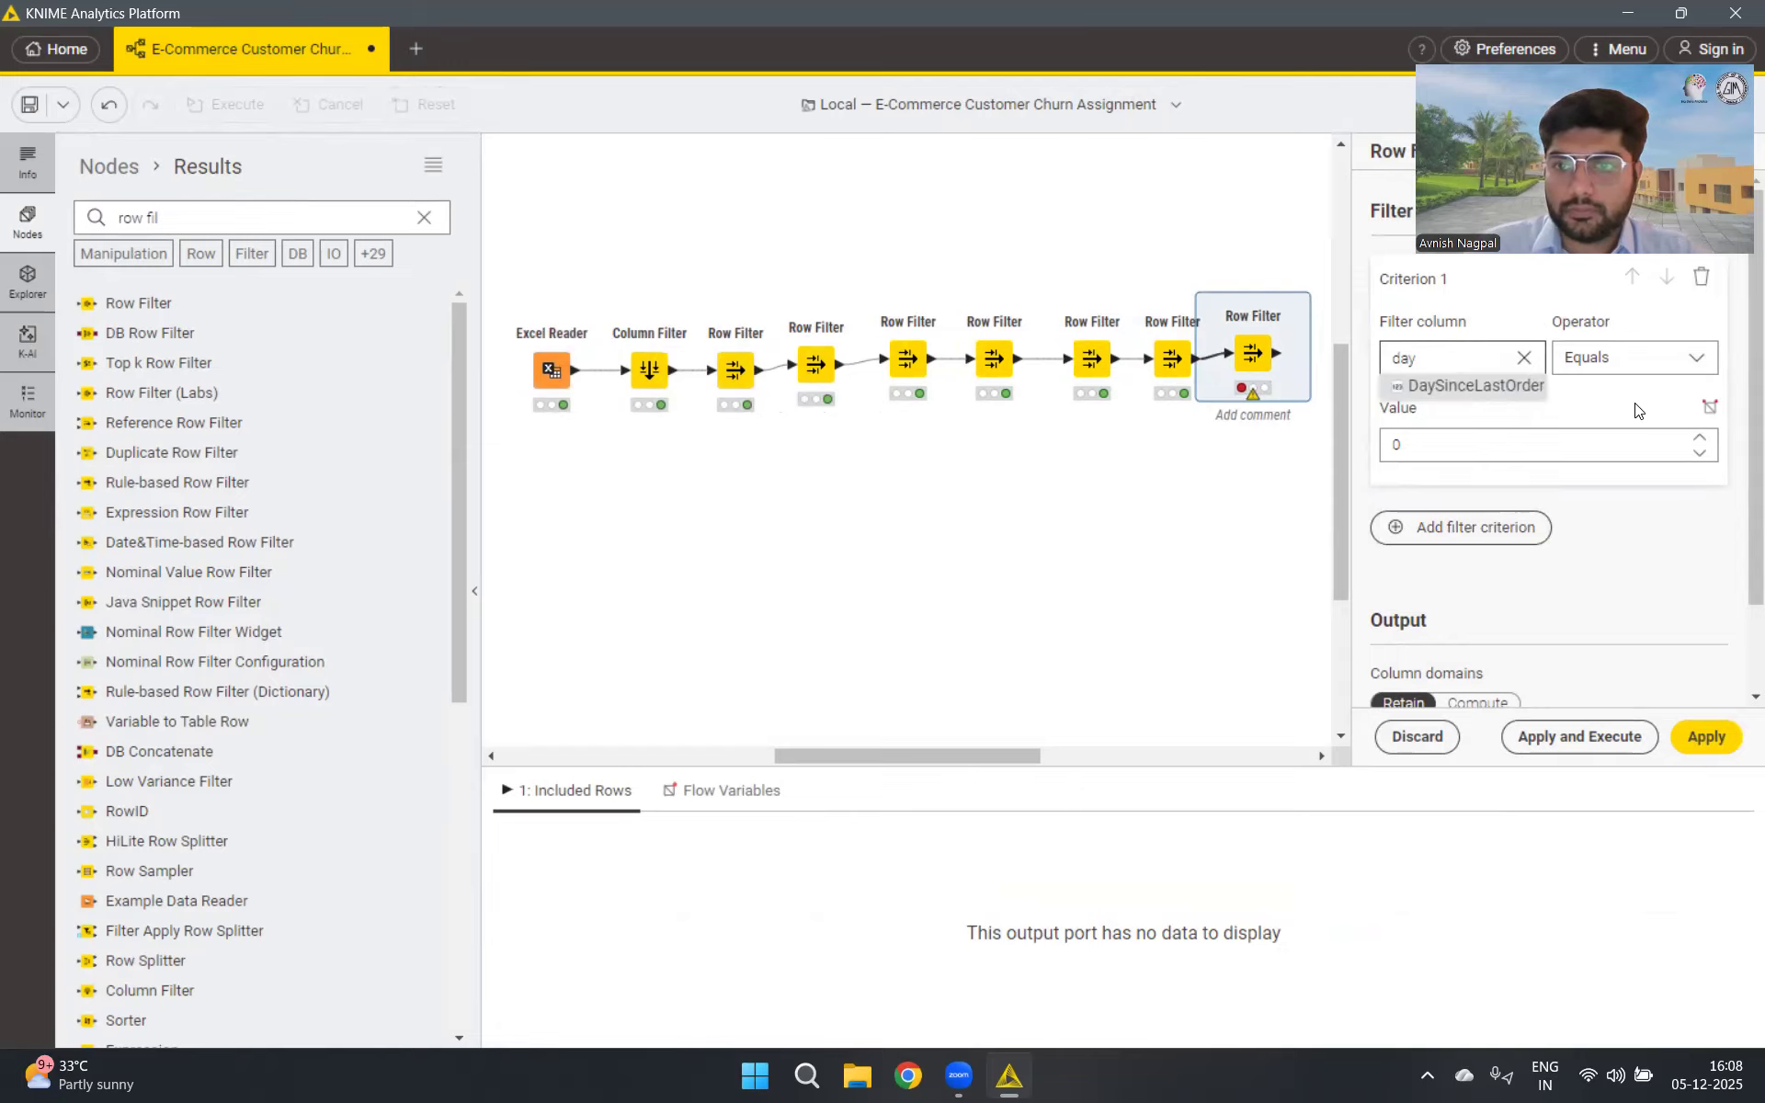
{"action": "left_click", "coordinate": [1471, 386]}
{"action": "left_click", "coordinate": [1672, 359]}
{"action": "scroll", "coordinate": [1624, 478], "scroll_direction": "down", "scroll_amount": 3}
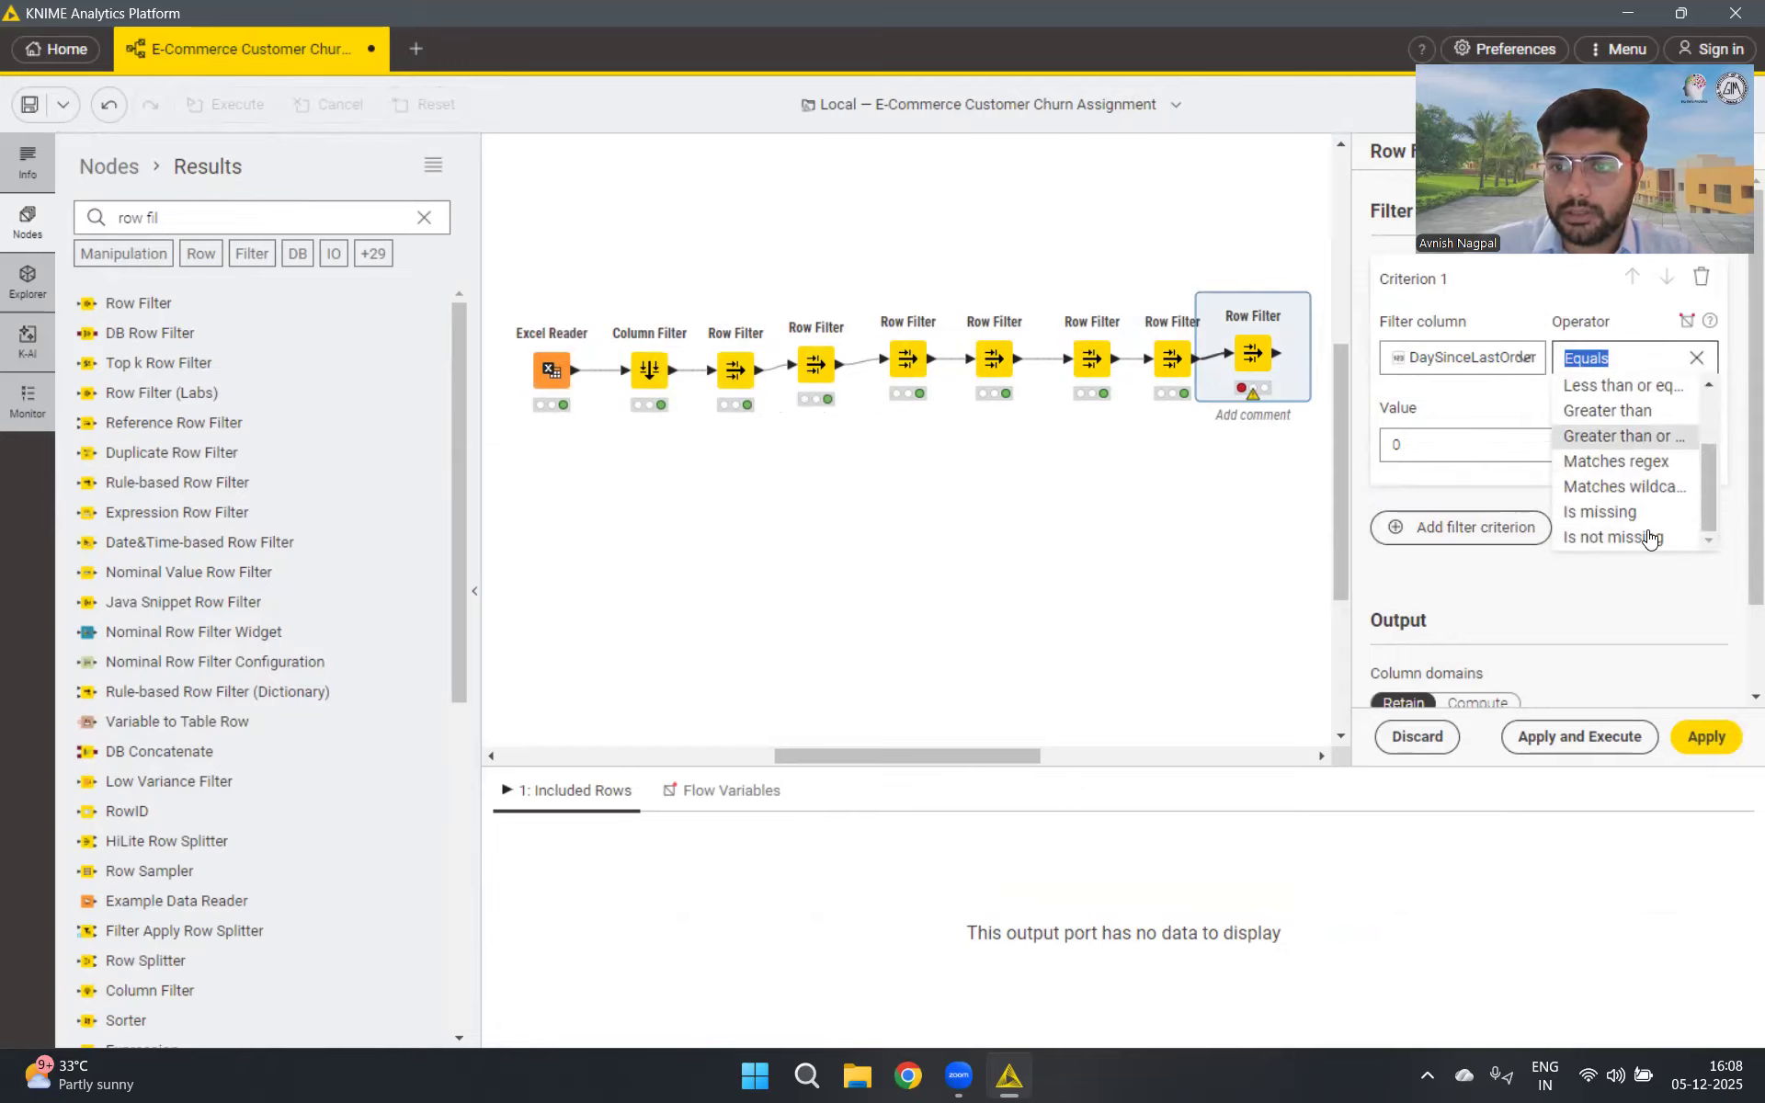
{"action": "left_click", "coordinate": [1624, 537]}
{"action": "left_click", "coordinate": [1582, 740]}
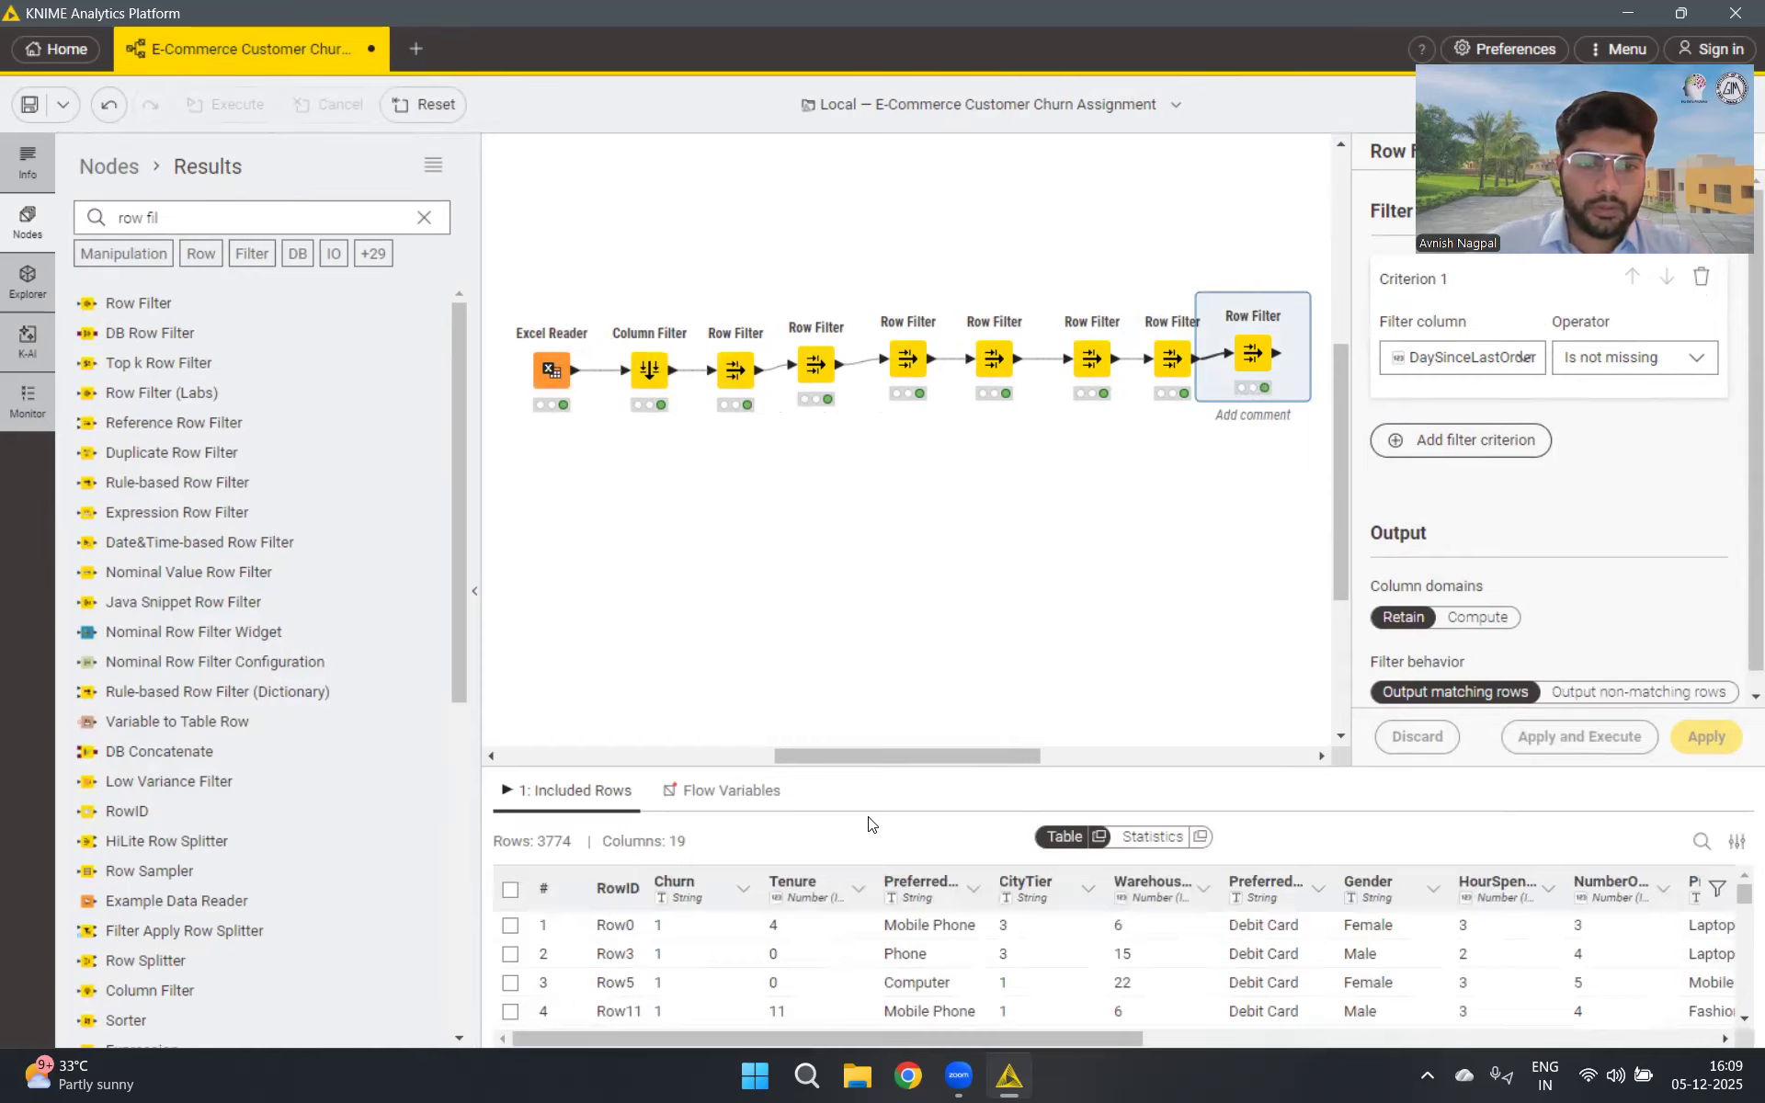
Check every field's missing values in the seventh Row Filter's statistics, widening the missing-values and name columns, and return to the table view
{"action": "left_click", "coordinate": [1157, 837]}
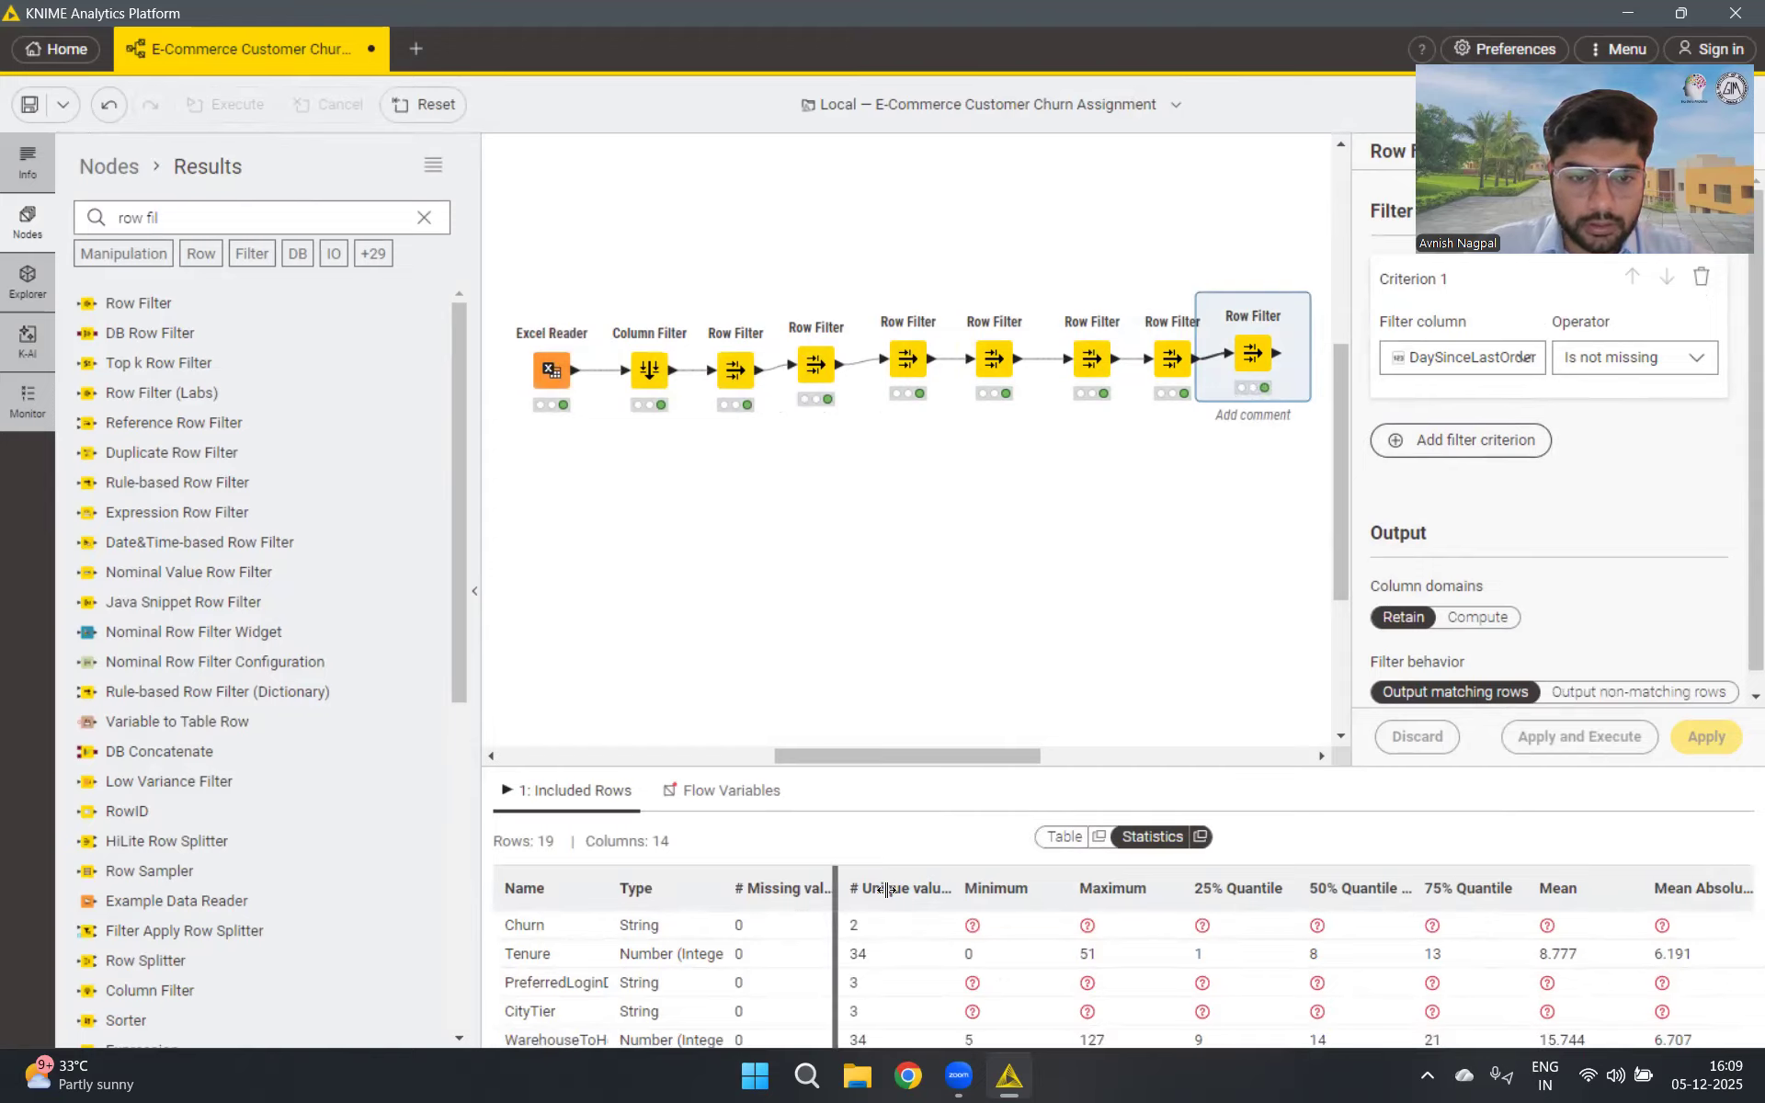
{"action": "left_click_drag", "start_coordinate": [834, 883], "coordinate": [887, 882]}
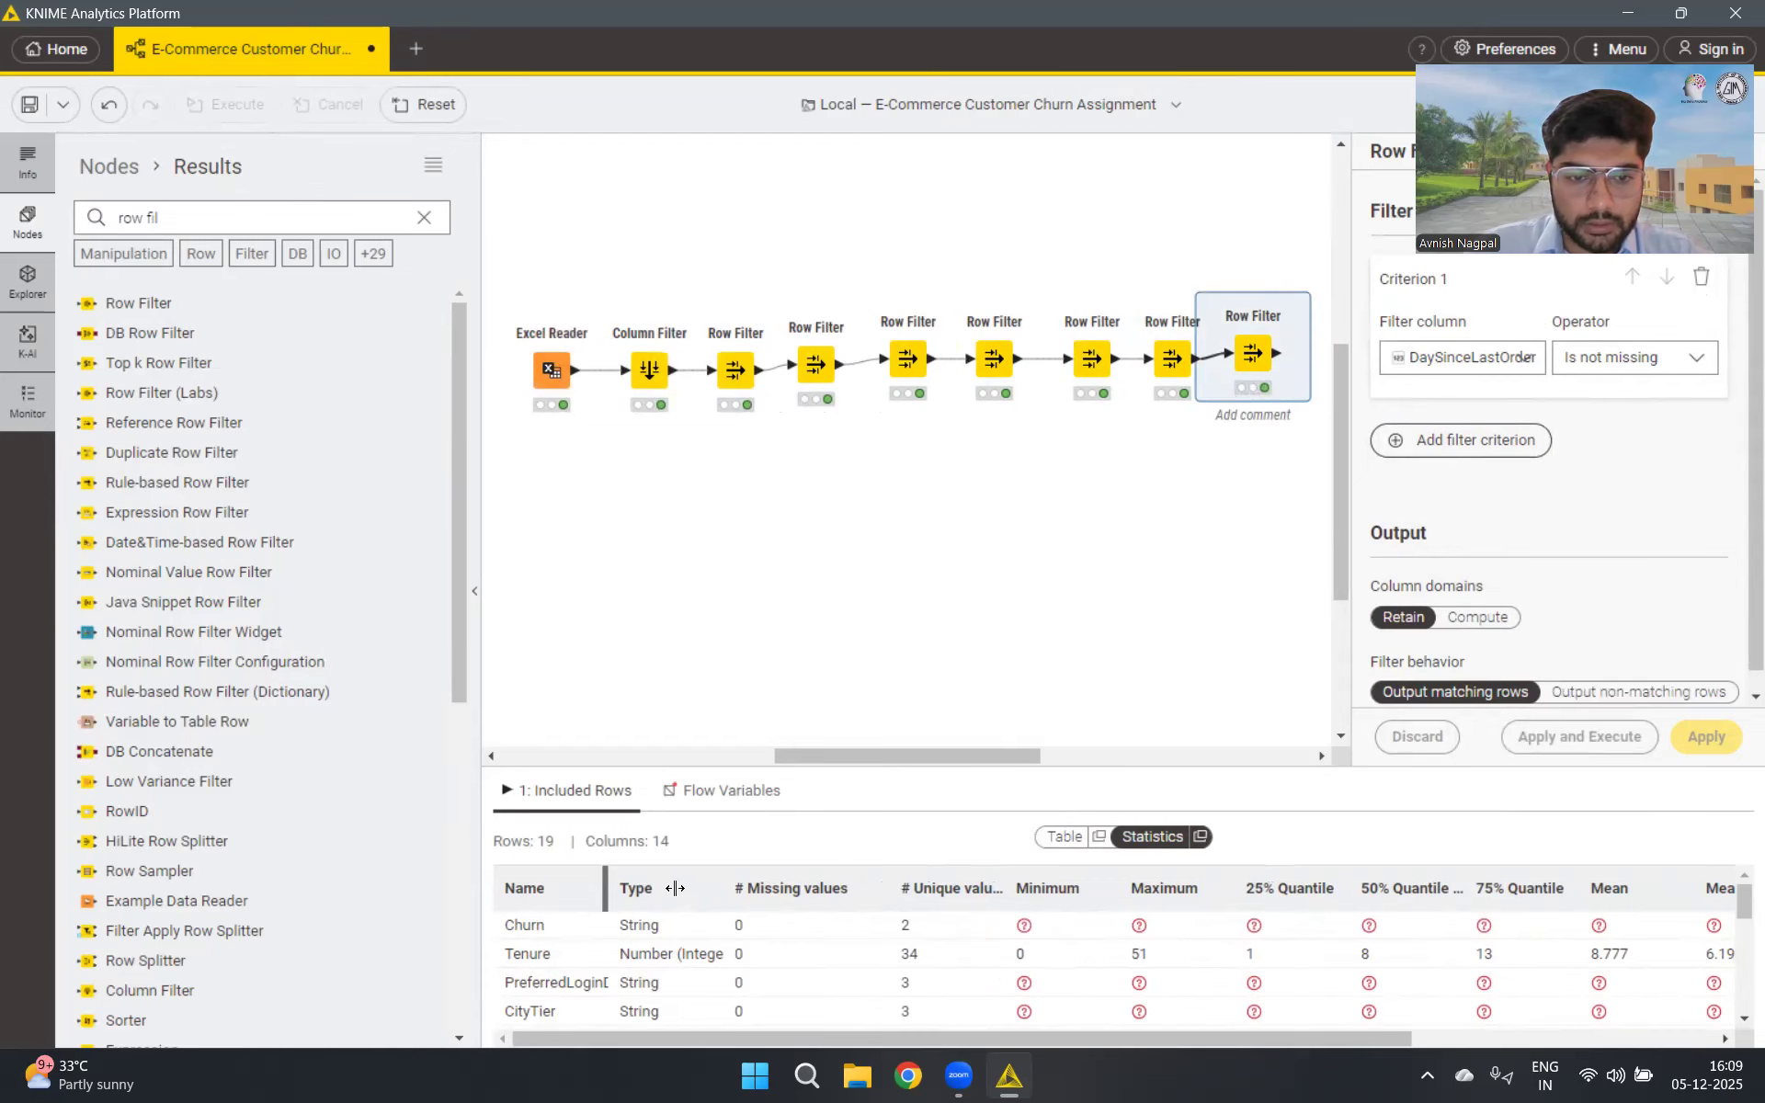
{"action": "left_click_drag", "start_coordinate": [675, 888], "coordinate": [673, 889]}
{"action": "scroll", "coordinate": [851, 932], "scroll_direction": "down", "scroll_amount": 5}
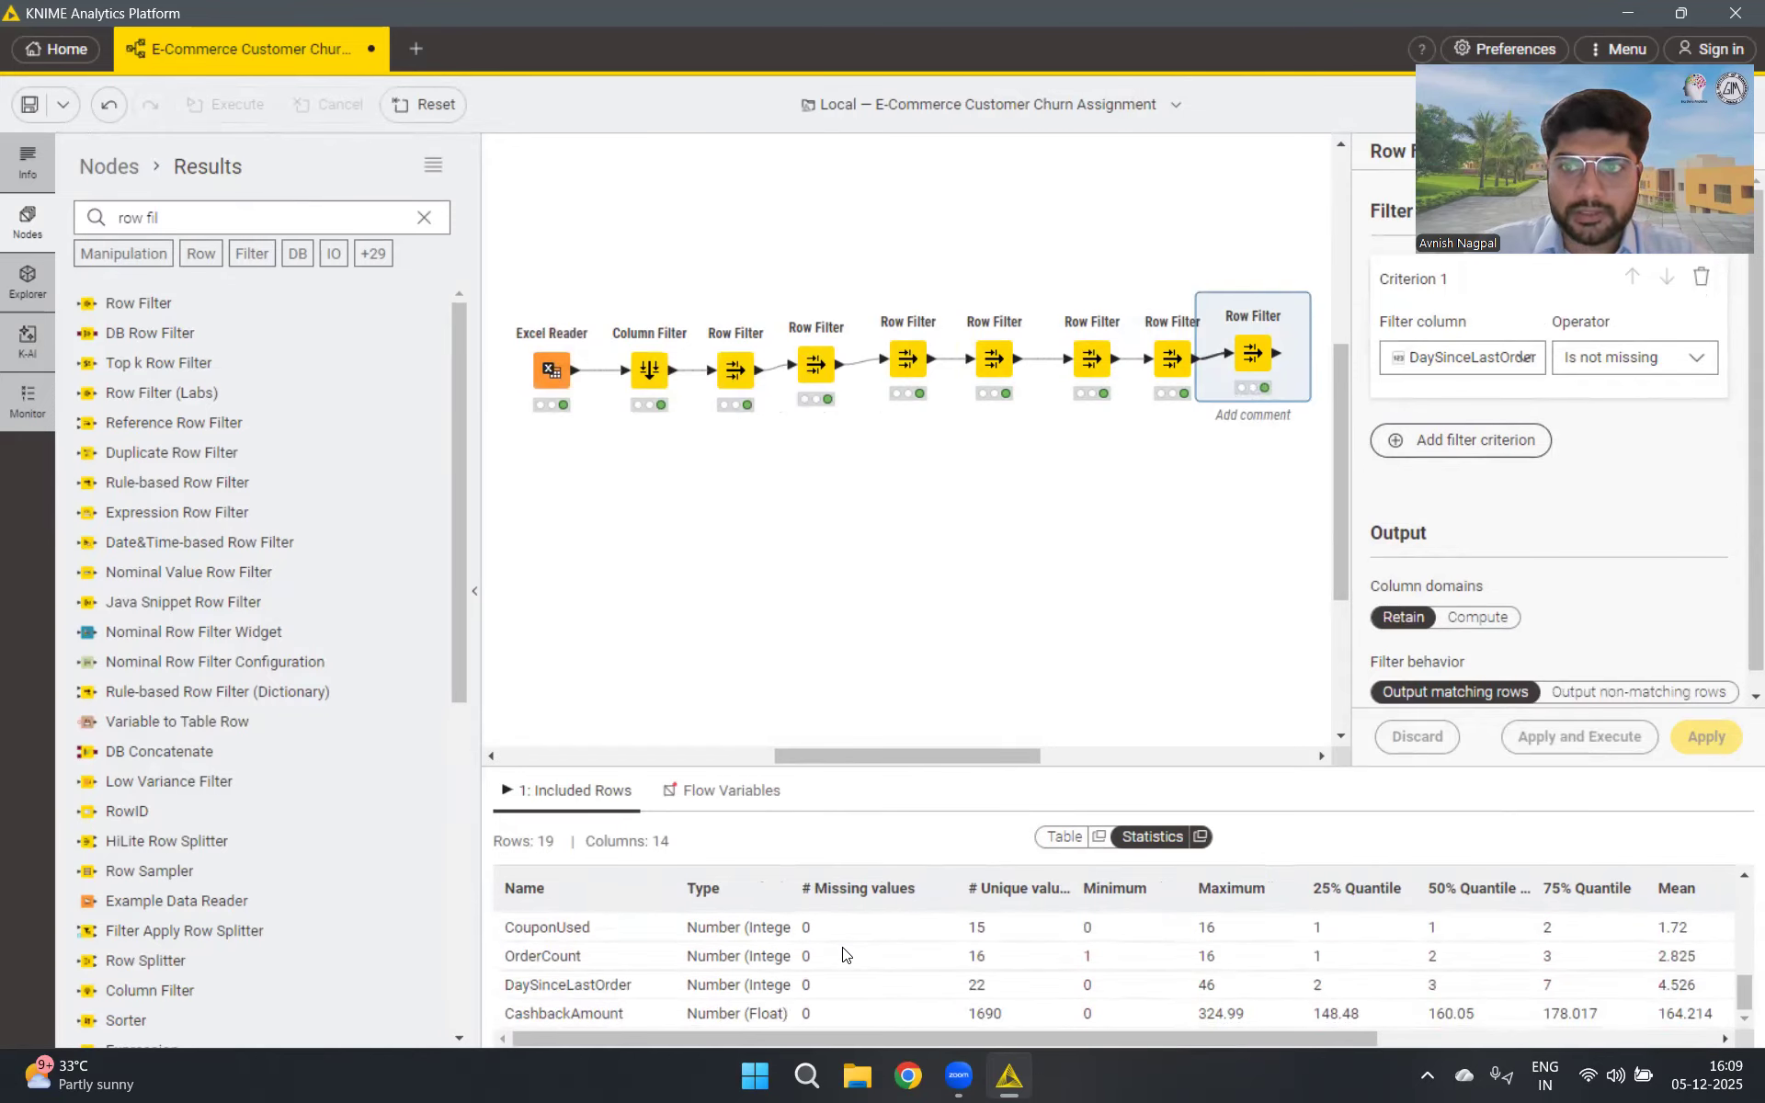
{"action": "scroll", "coordinate": [854, 954], "scroll_direction": "up", "scroll_amount": 5}
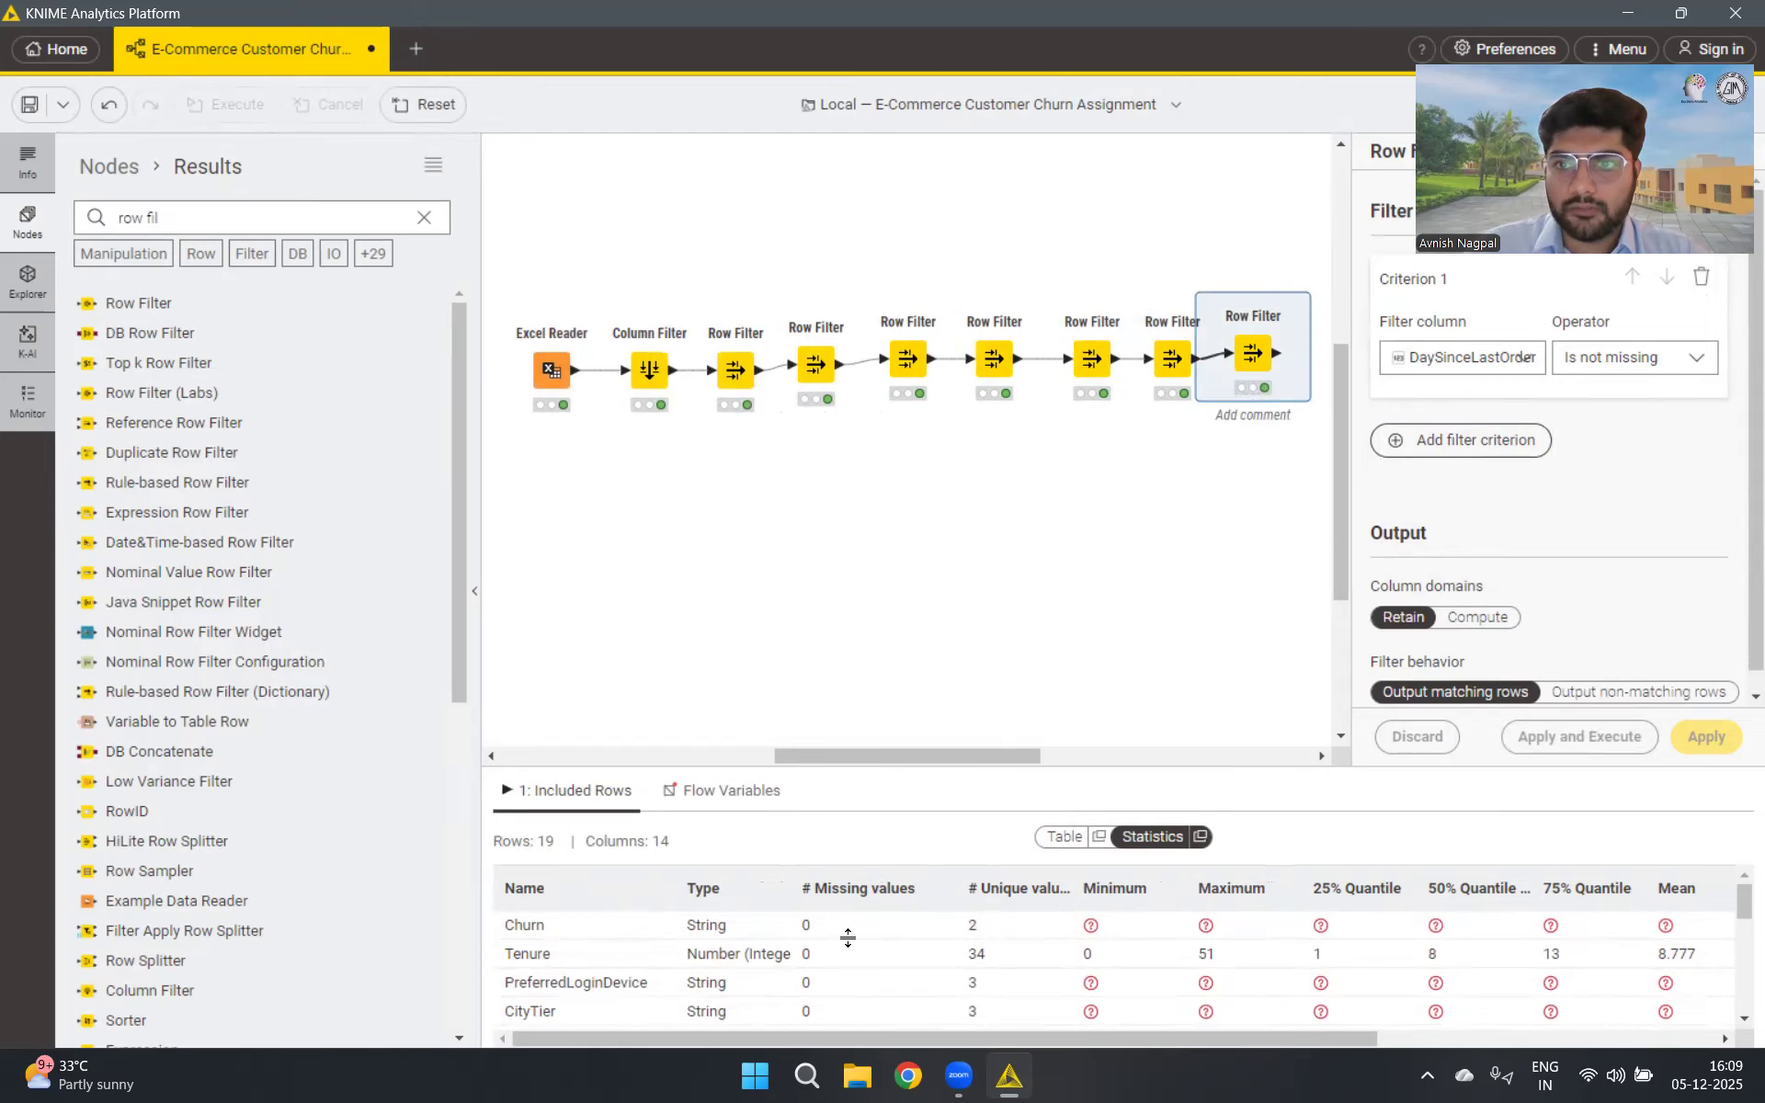
{"action": "left_click", "coordinate": [1085, 842]}
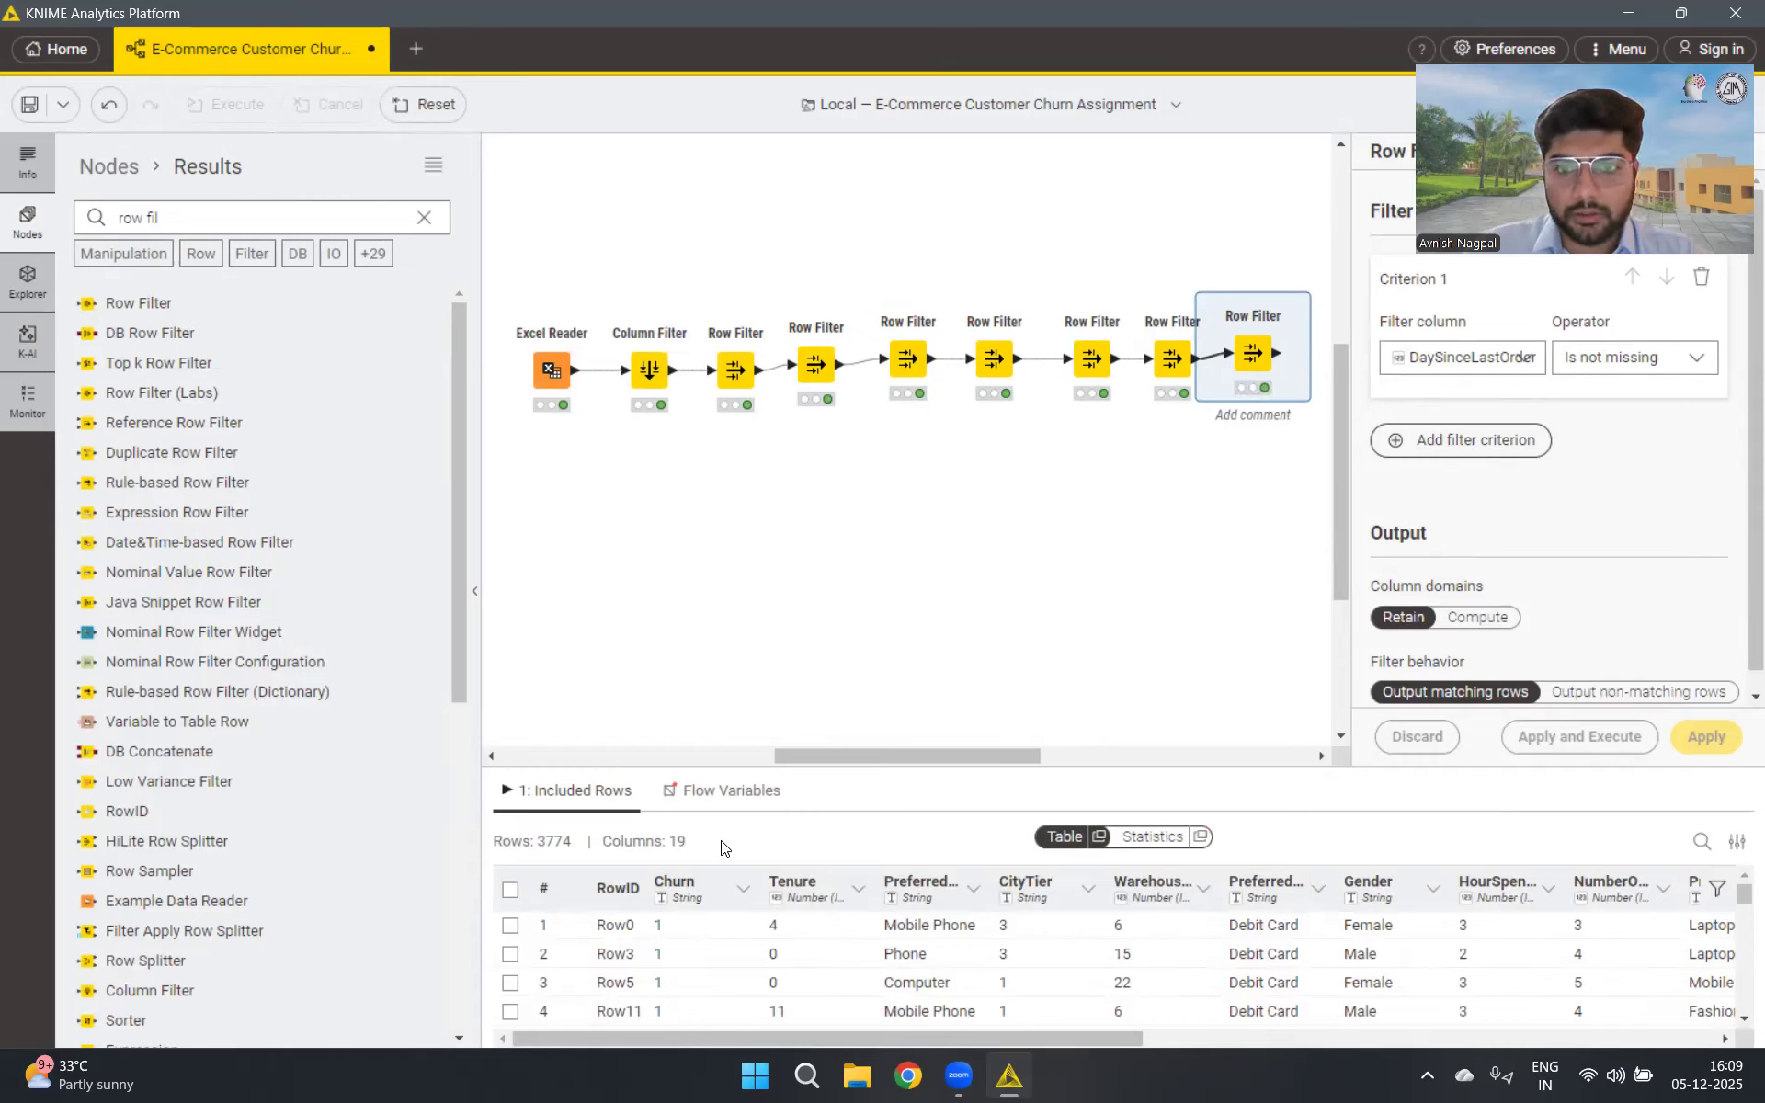
Align the seventh Row Filter level with the preceding node and make room on the canvas after it
{"action": "left_click_drag", "start_coordinate": [1256, 361], "coordinate": [1255, 365]}
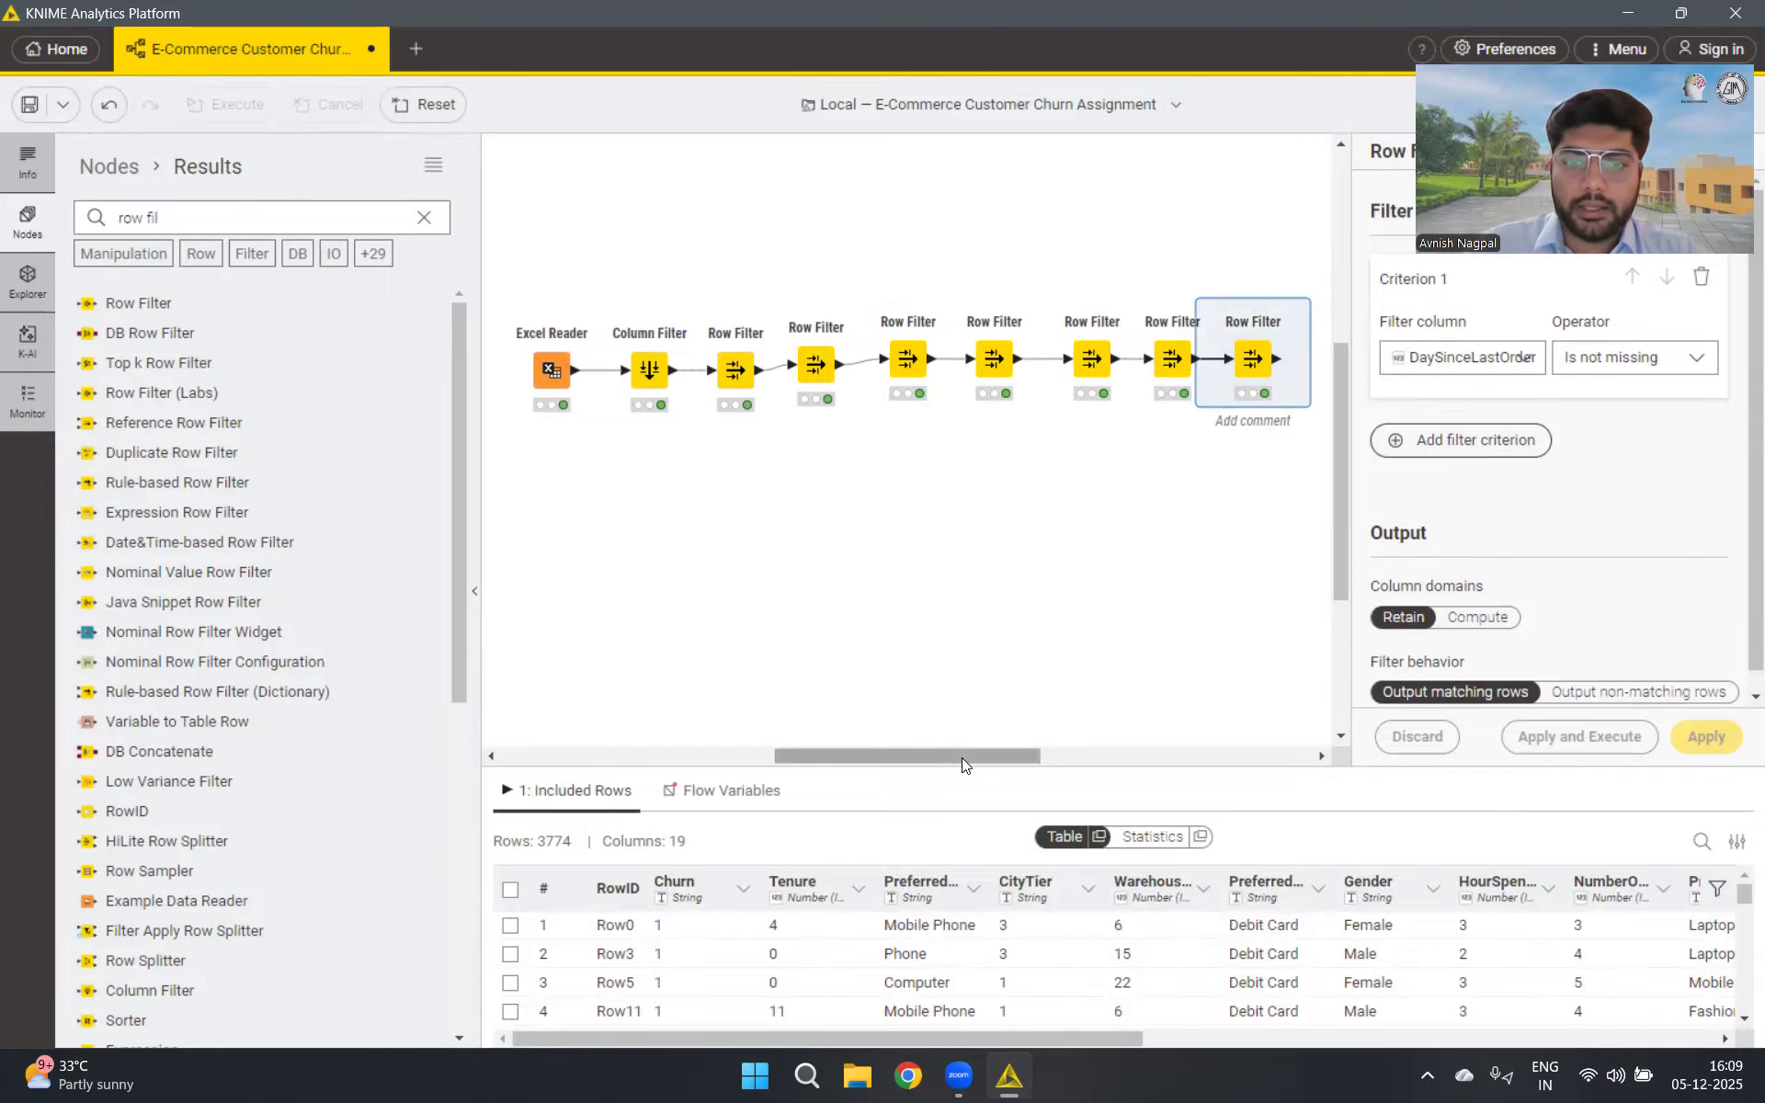
{"action": "scroll", "coordinate": [978, 754], "scroll_direction": "right", "scroll_amount": 2}
{"action": "scroll", "coordinate": [993, 766], "scroll_direction": "right", "scroll_amount": 1}
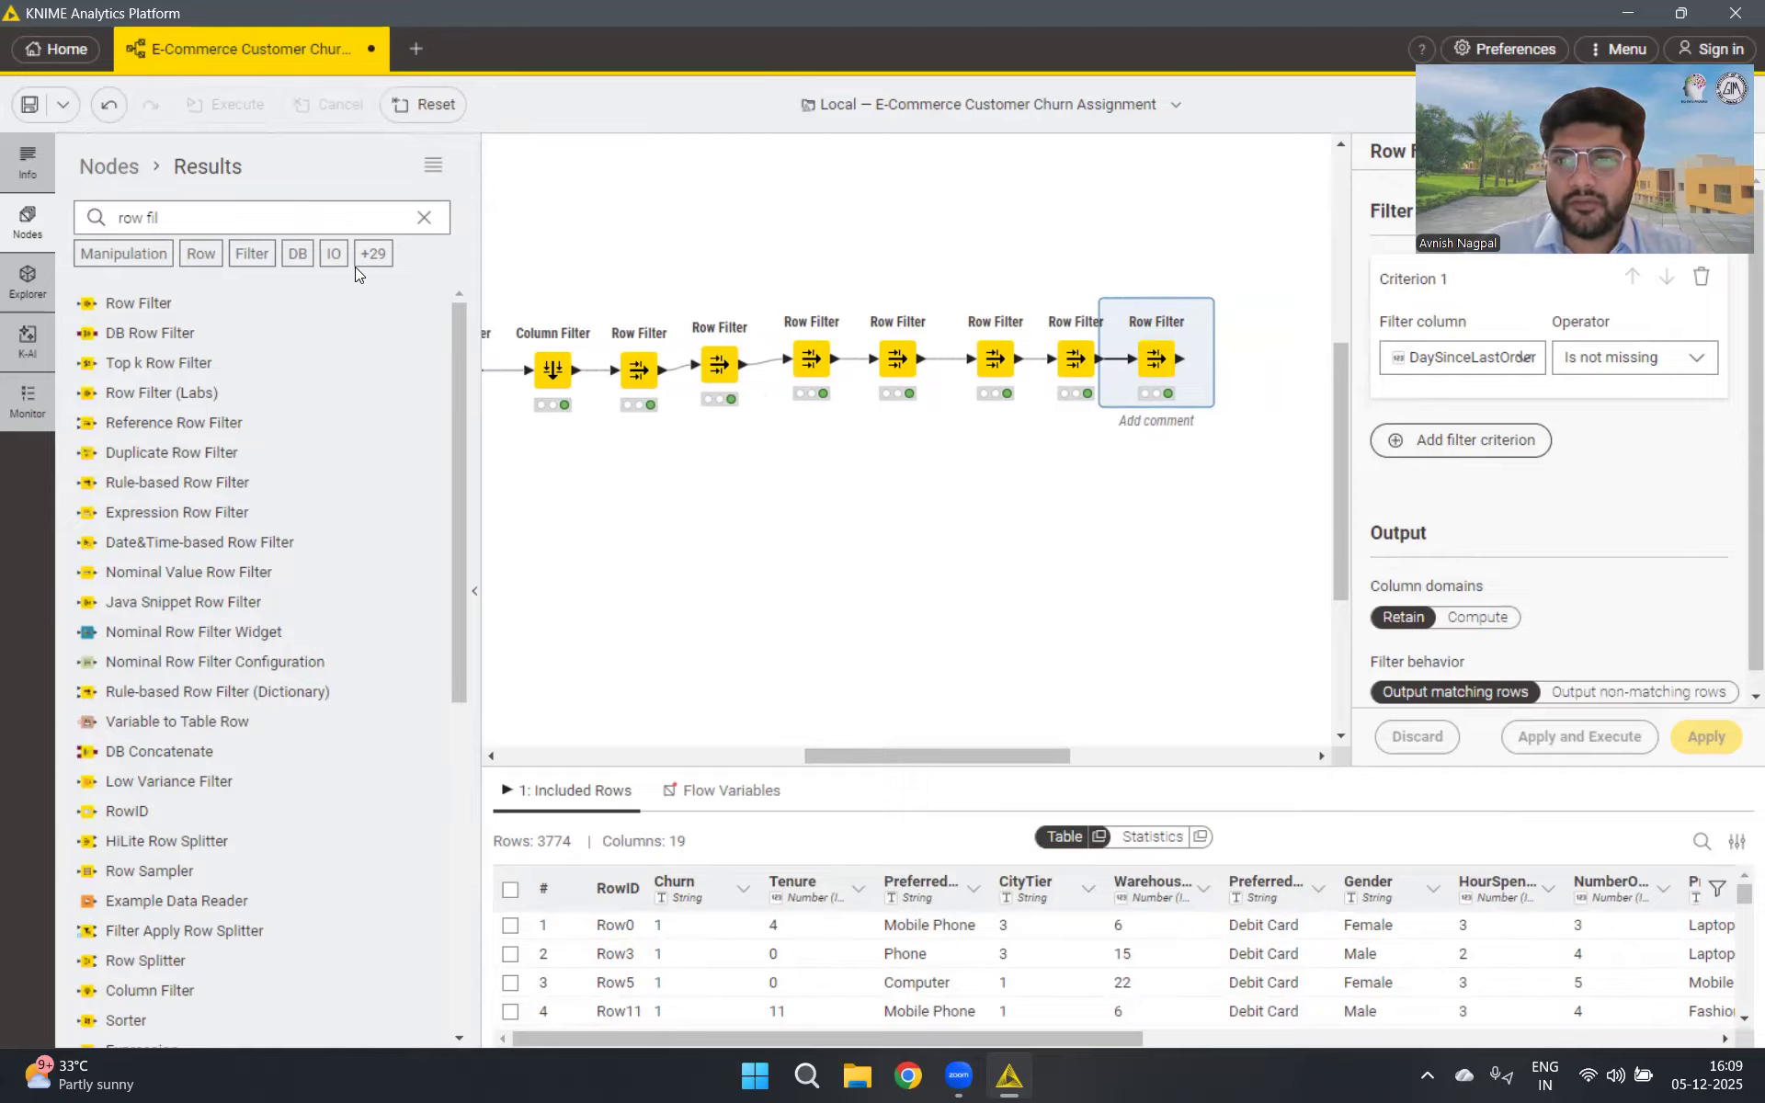
Add a Pie Chart node above the end of the chain and connect it to the seventh Row Filter's output
{"action": "left_click", "coordinate": [276, 204]}
{"action": "key", "text": "BackSpace"}
{"action": "key", "text": "BackSpace"}
{"action": "key", "text": "BackSpace"}
{"action": "key", "text": "BackSpace"}
{"action": "key", "text": "BackSpace"}
{"action": "key", "text": "BackSpace"}
{"action": "key", "text": "BackSpace"}
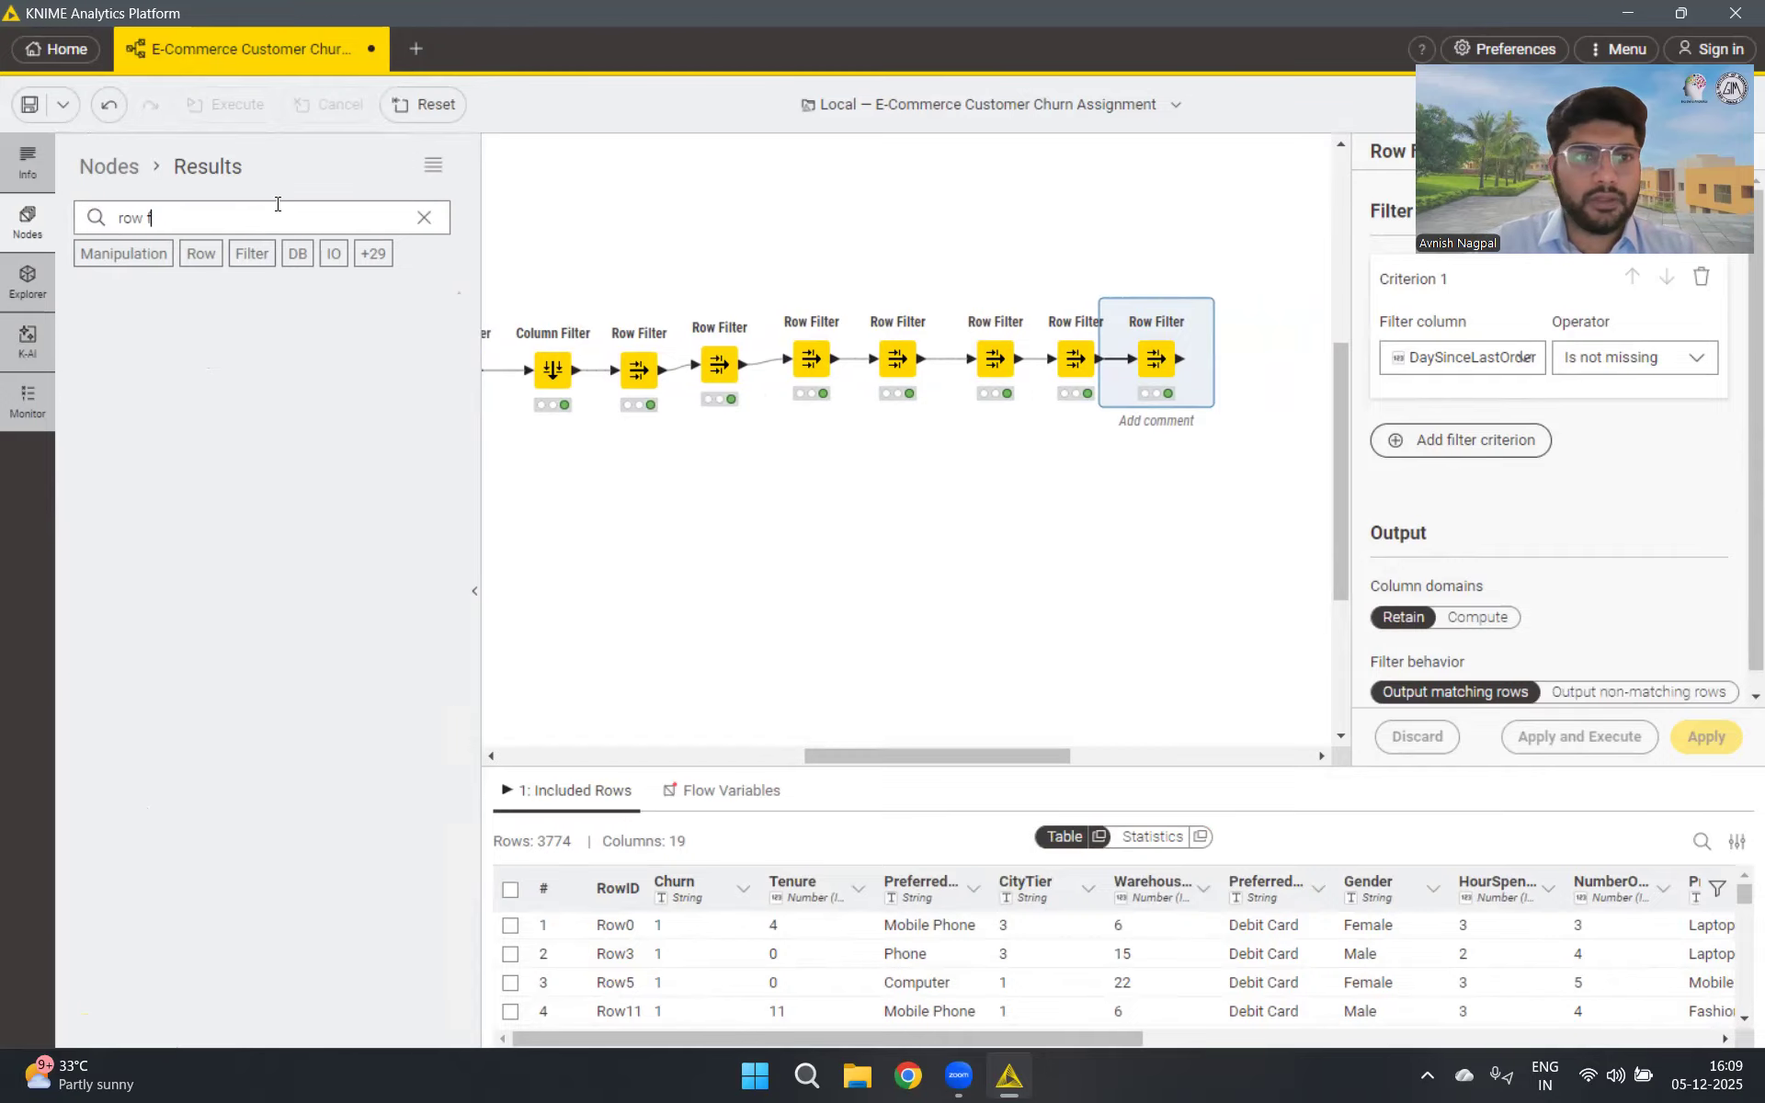
{"action": "type", "text": "pie ch"}
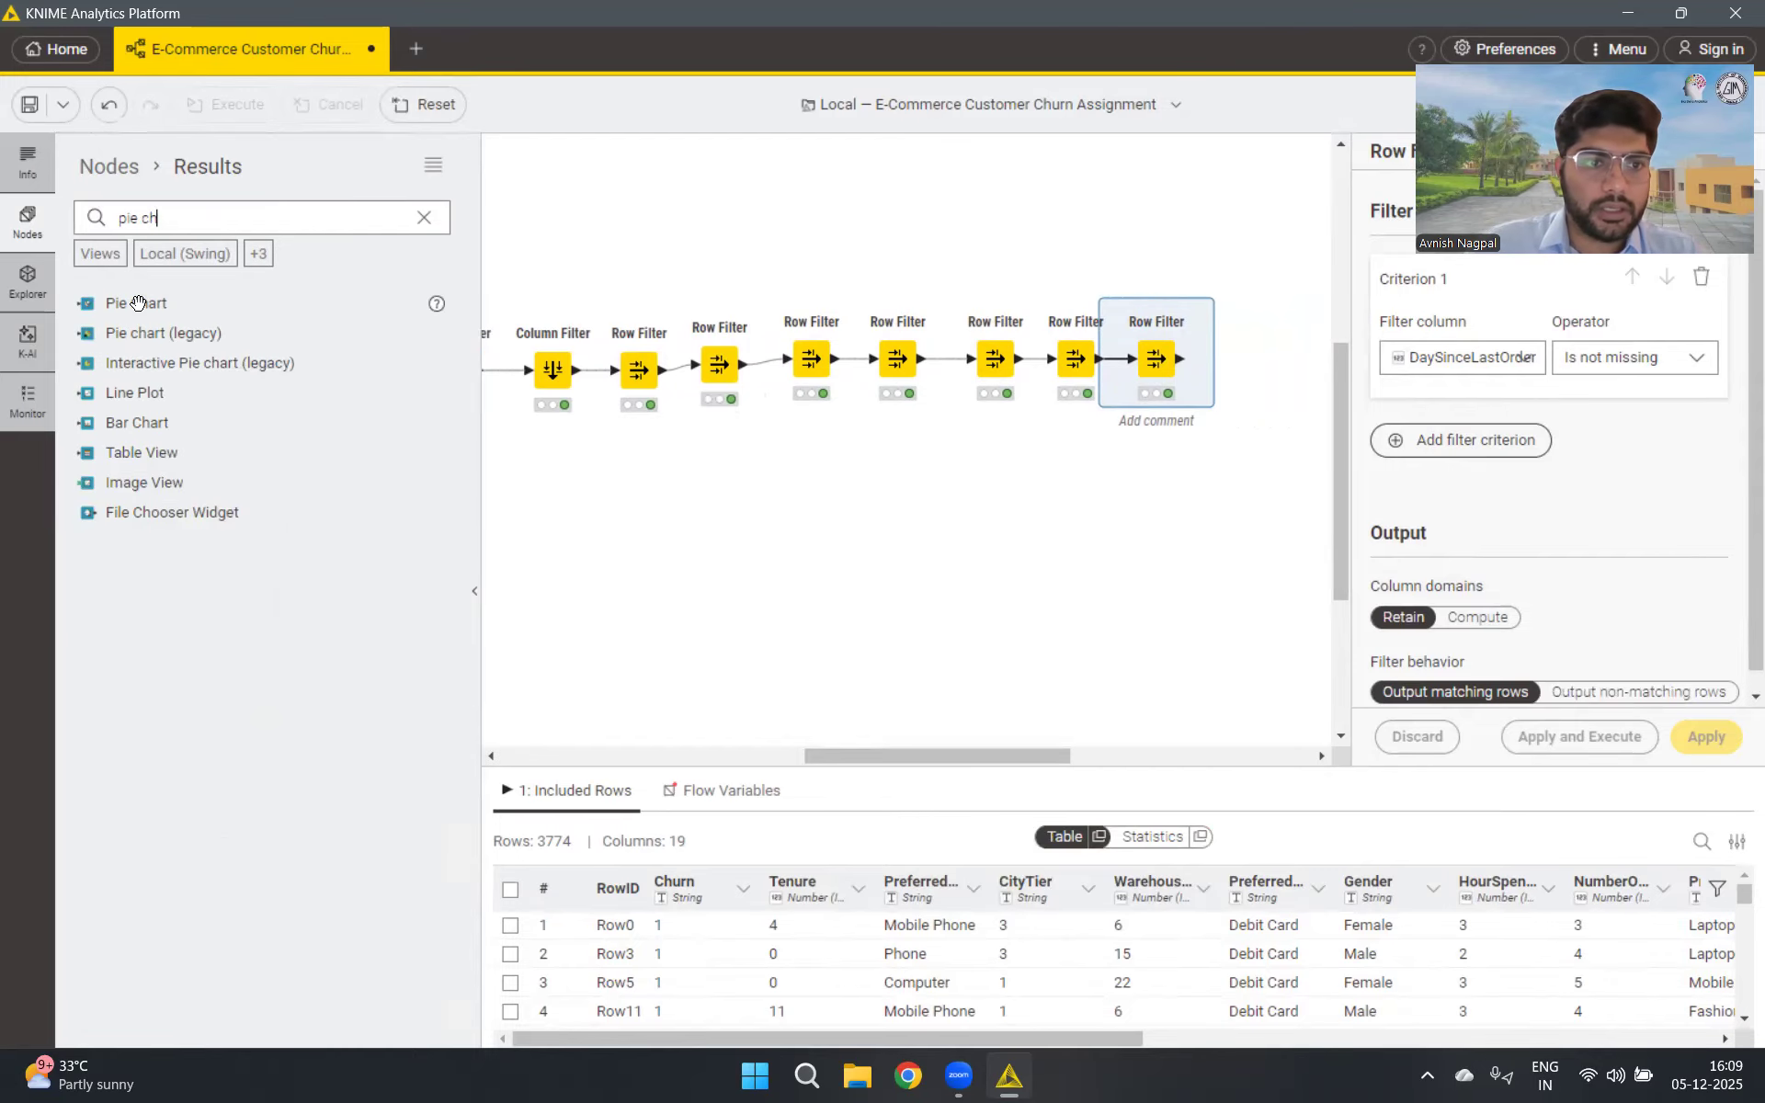
{"action": "left_click_drag", "start_coordinate": [136, 303], "coordinate": [1240, 237]}
{"action": "left_click_drag", "start_coordinate": [1181, 358], "coordinate": [1212, 227]}
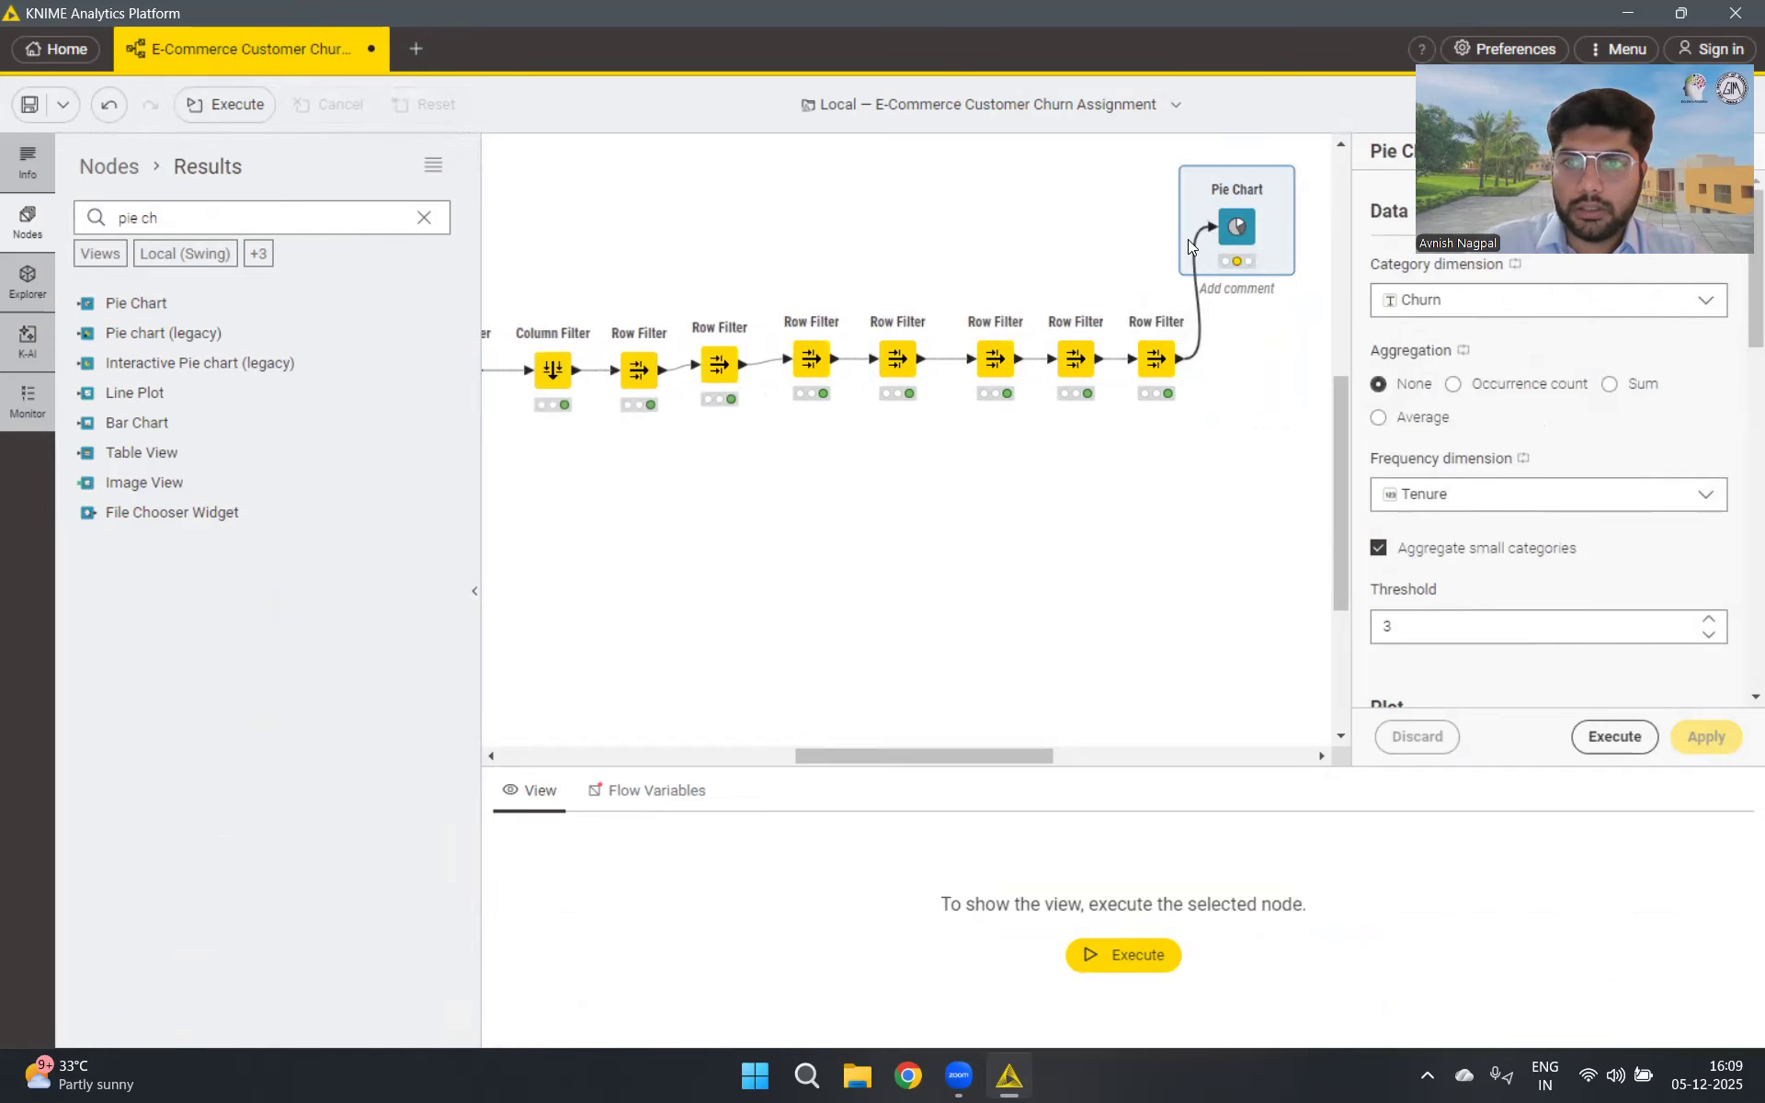
Set the Pie Chart's aggregation to Occurrence count, review its remaining plot and interactivity options, and apply and execute it
{"action": "left_click", "coordinate": [1466, 386]}
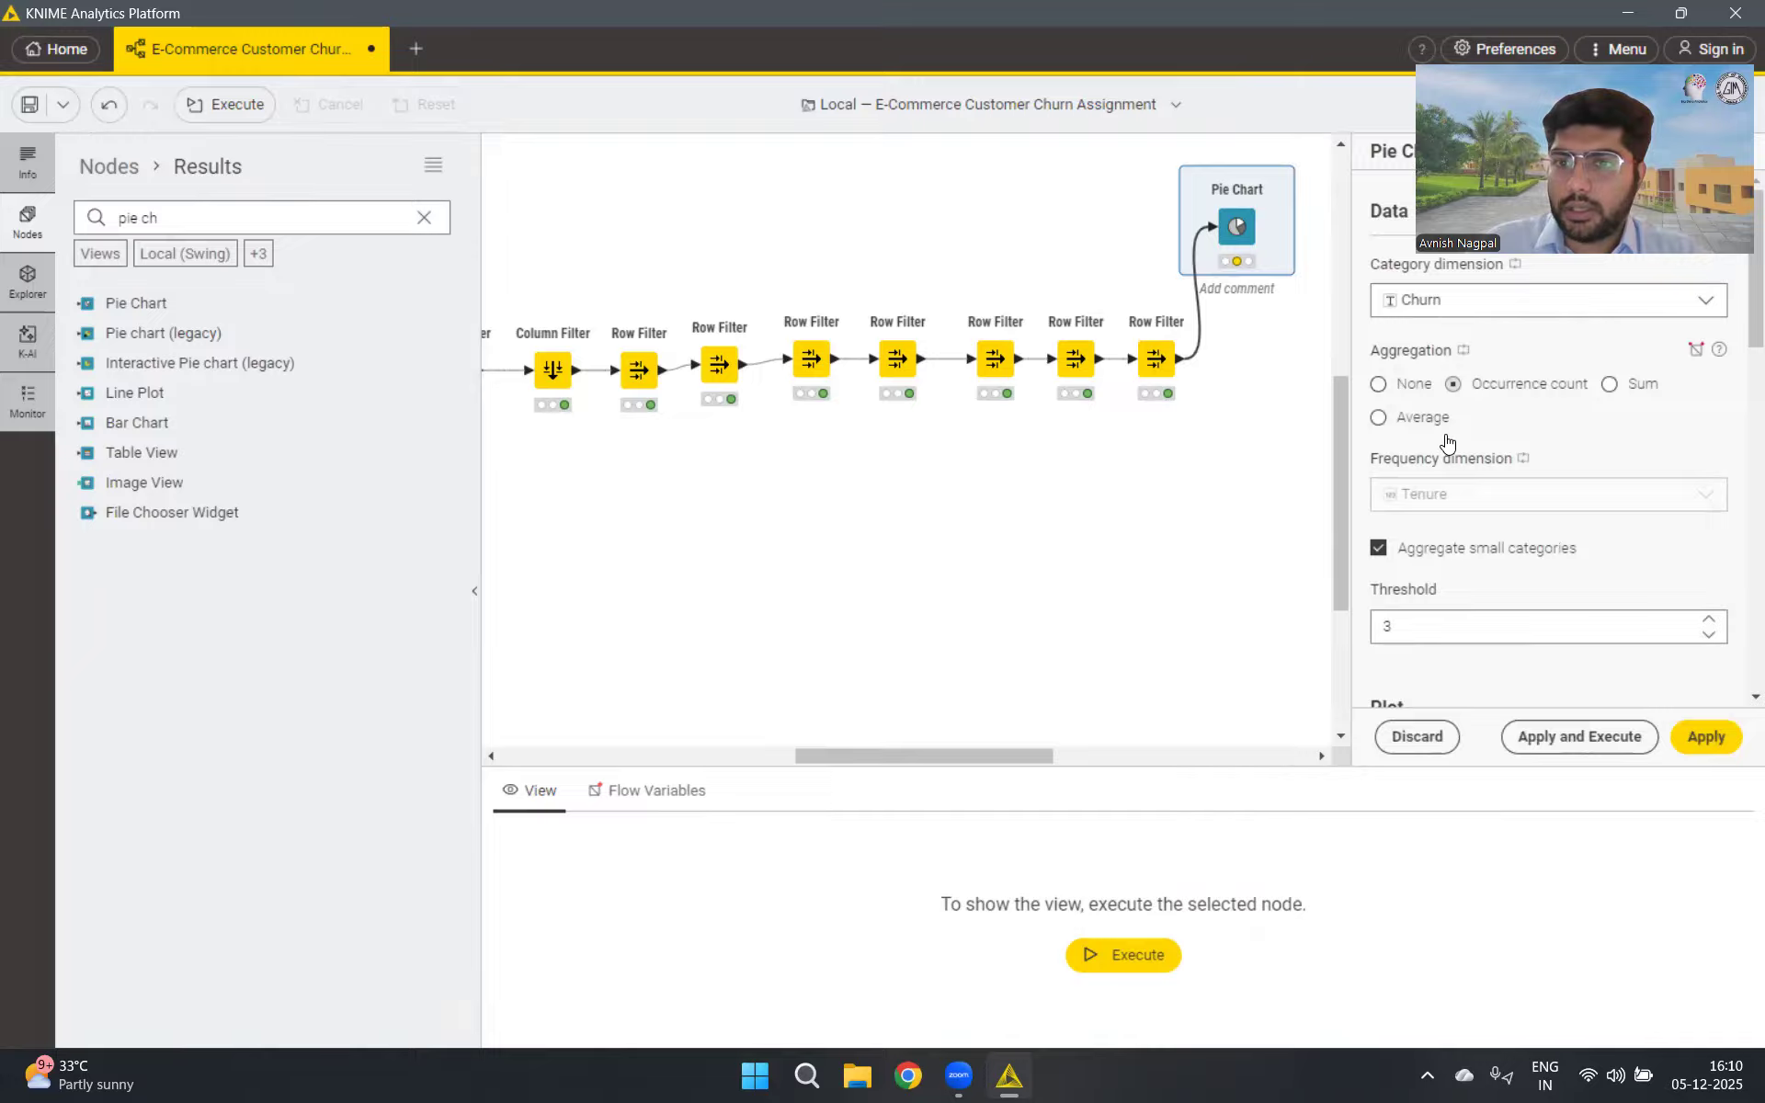
{"action": "scroll", "coordinate": [1492, 612], "scroll_direction": "down", "scroll_amount": 1}
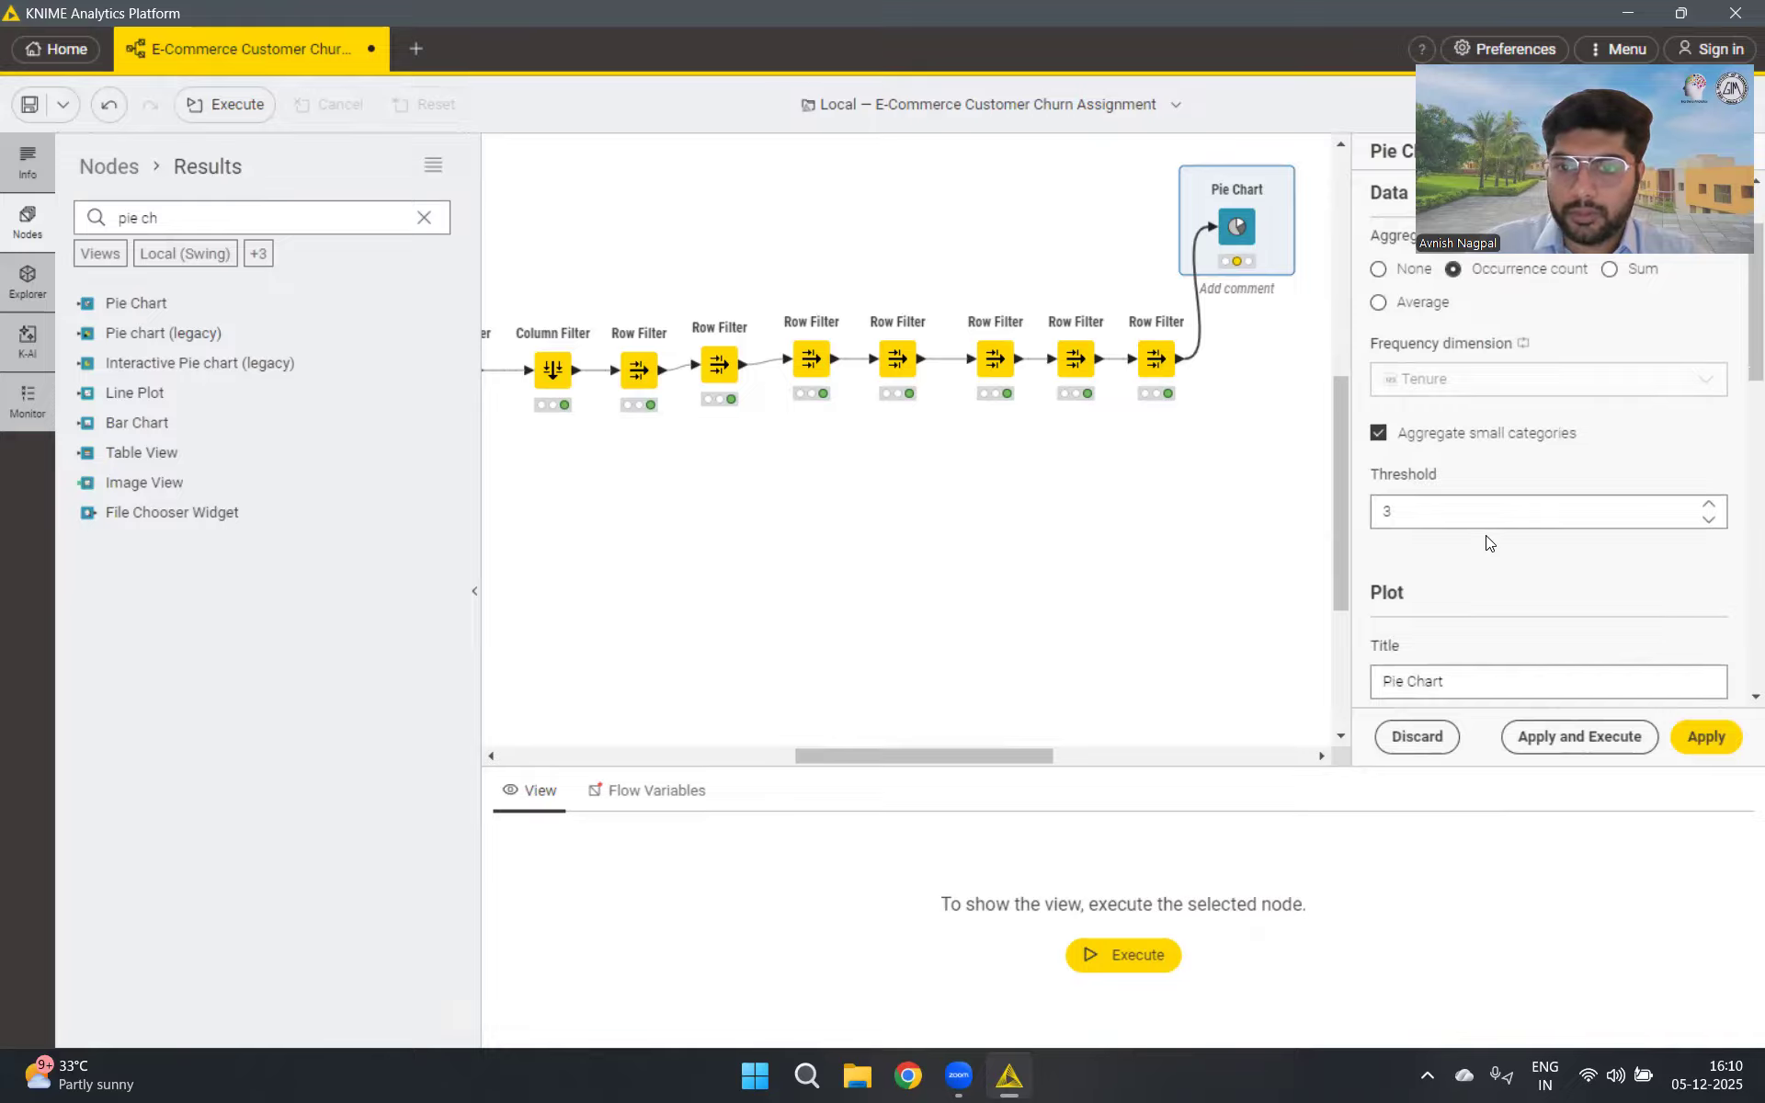
{"action": "scroll", "coordinate": [1495, 566], "scroll_direction": "down", "scroll_amount": 3}
{"action": "scroll", "coordinate": [1501, 582], "scroll_direction": "down", "scroll_amount": 3}
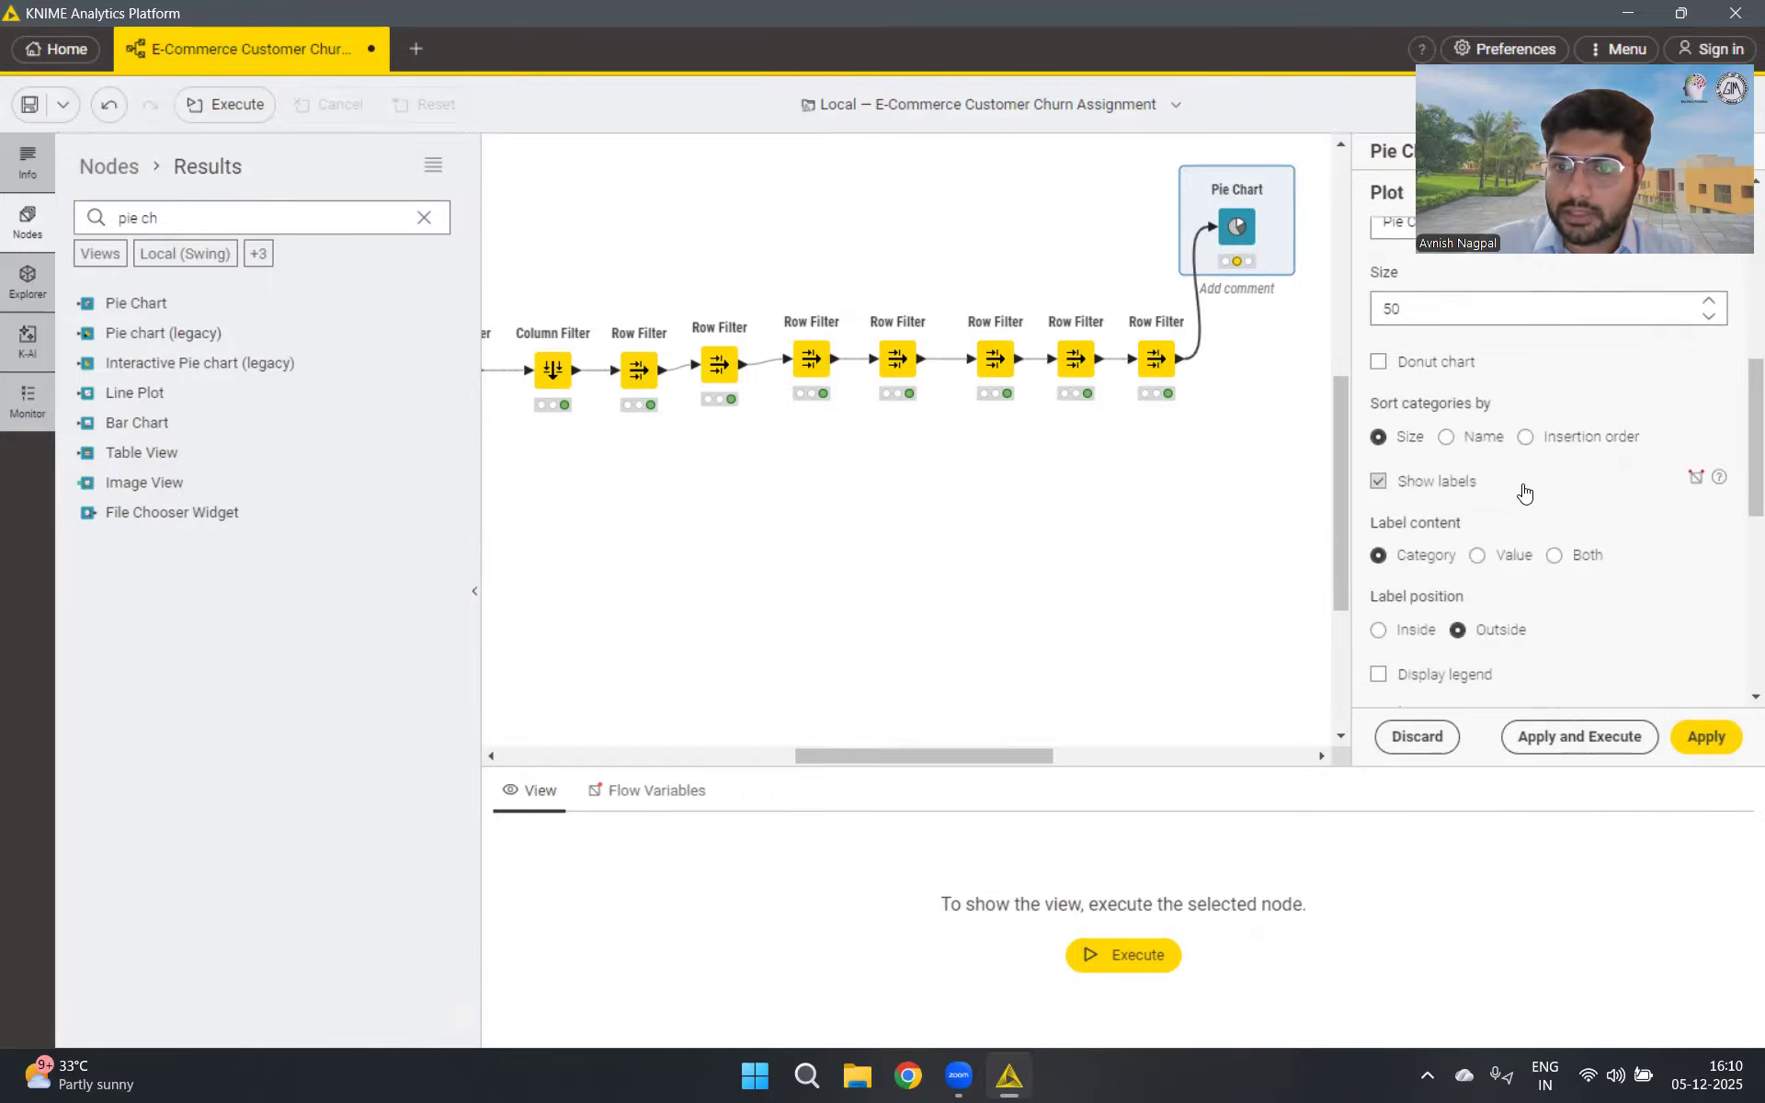
{"action": "scroll", "coordinate": [1522, 487], "scroll_direction": "down", "scroll_amount": 2}
{"action": "scroll", "coordinate": [1554, 552], "scroll_direction": "down", "scroll_amount": 2}
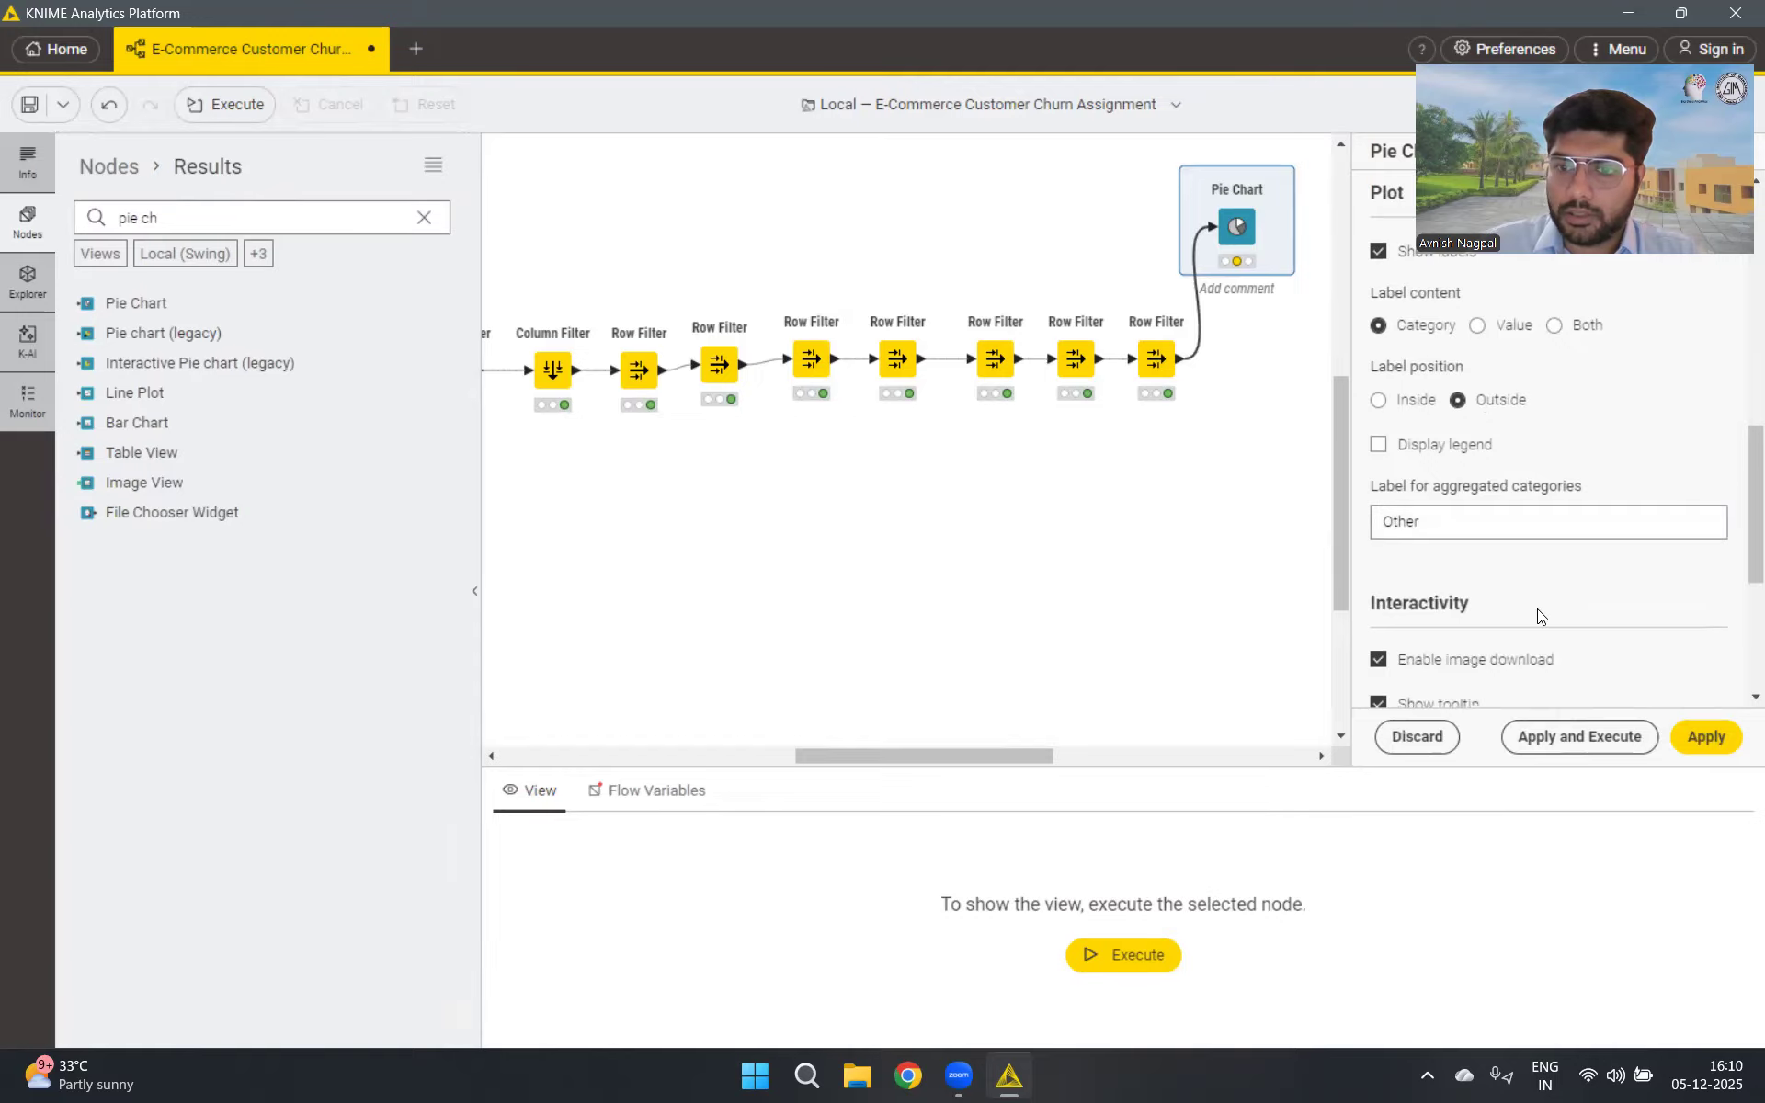
{"action": "scroll", "coordinate": [1571, 598], "scroll_direction": "down", "scroll_amount": 4}
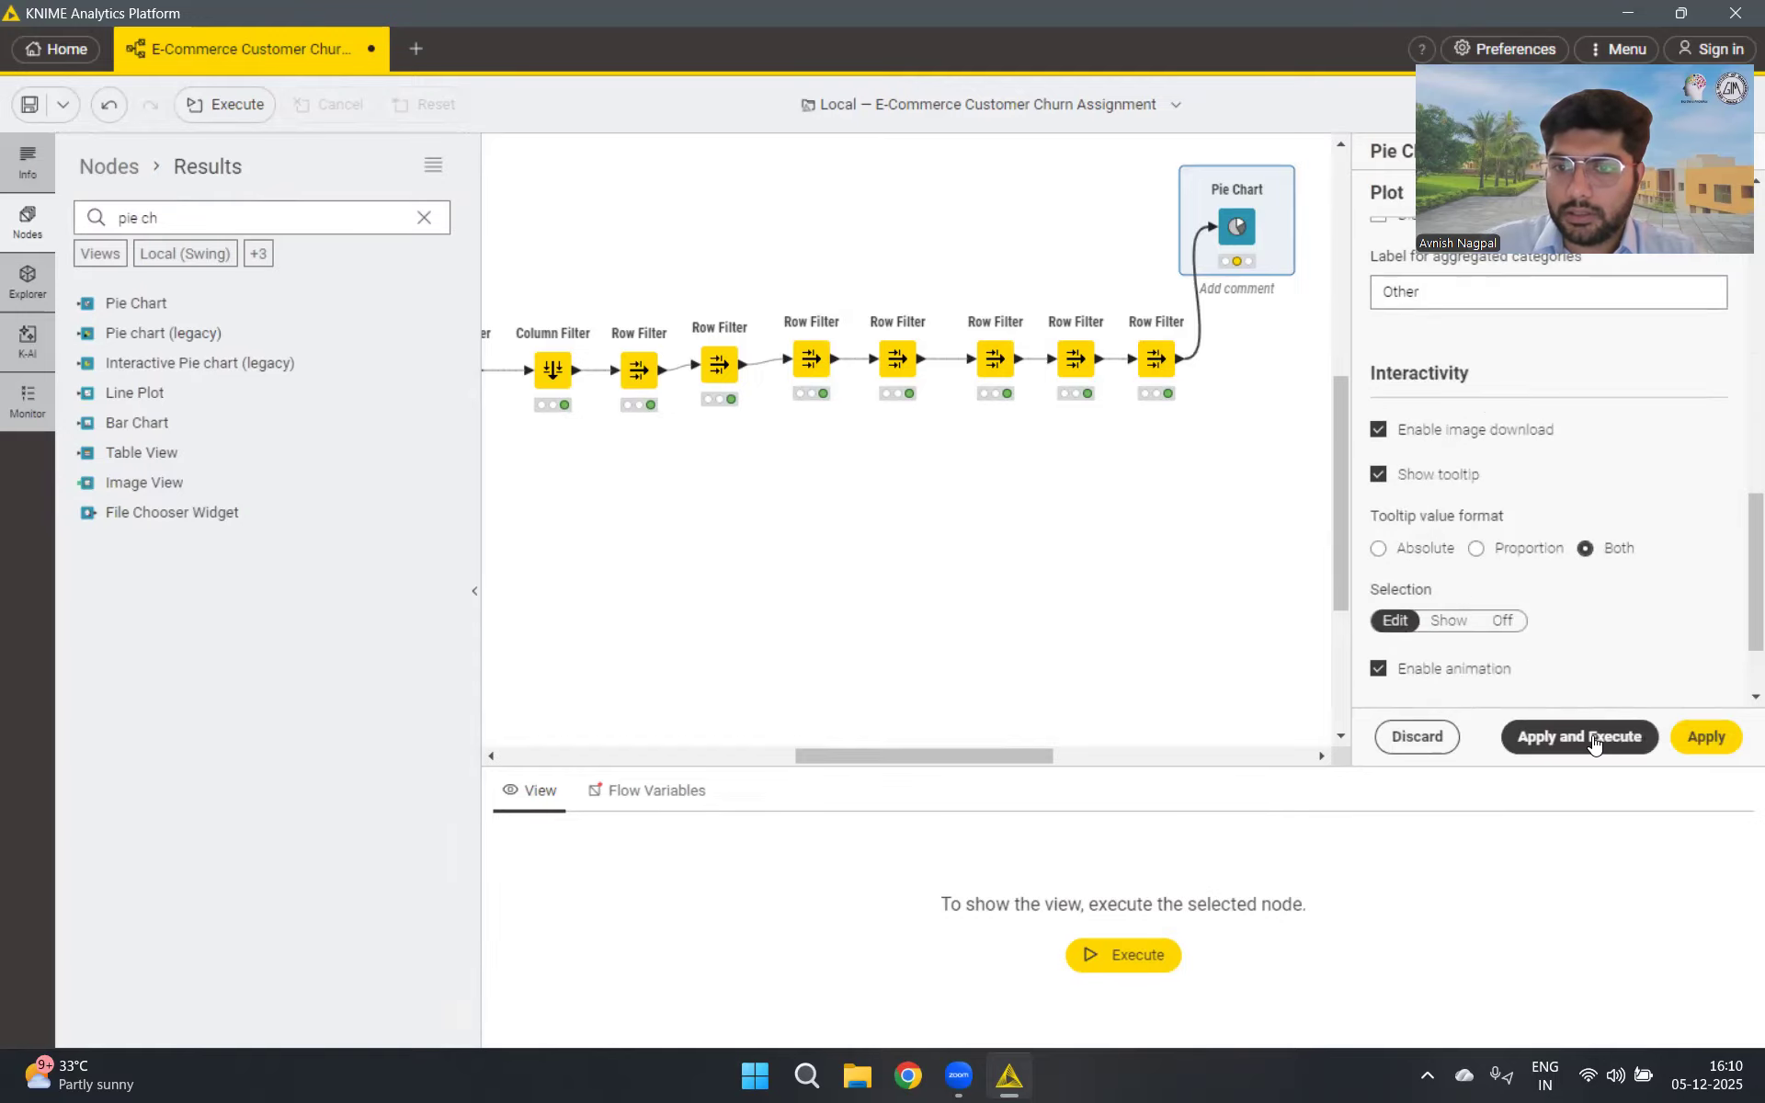
{"action": "left_click", "coordinate": [1593, 735]}
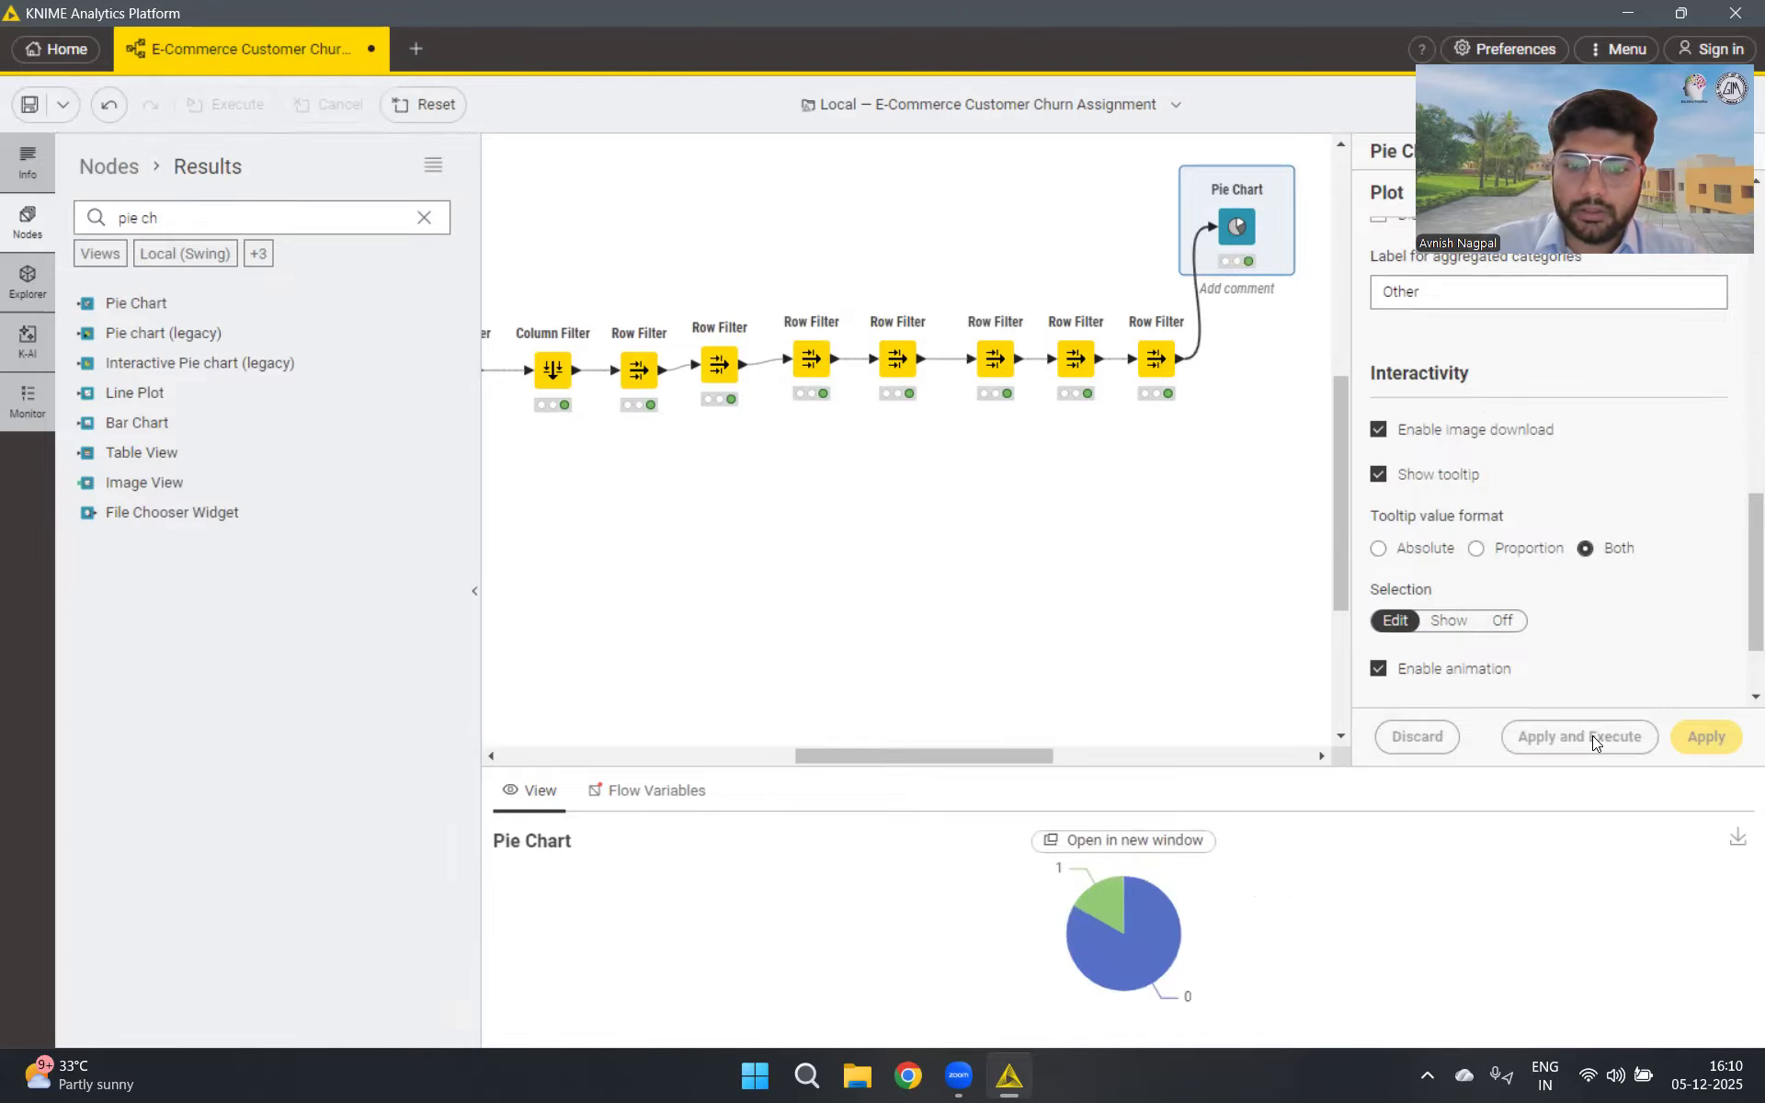
Open the Pie Chart view in a separate window, examine the count and share of both churn slices, and close it
{"action": "left_click", "coordinate": [1144, 846]}
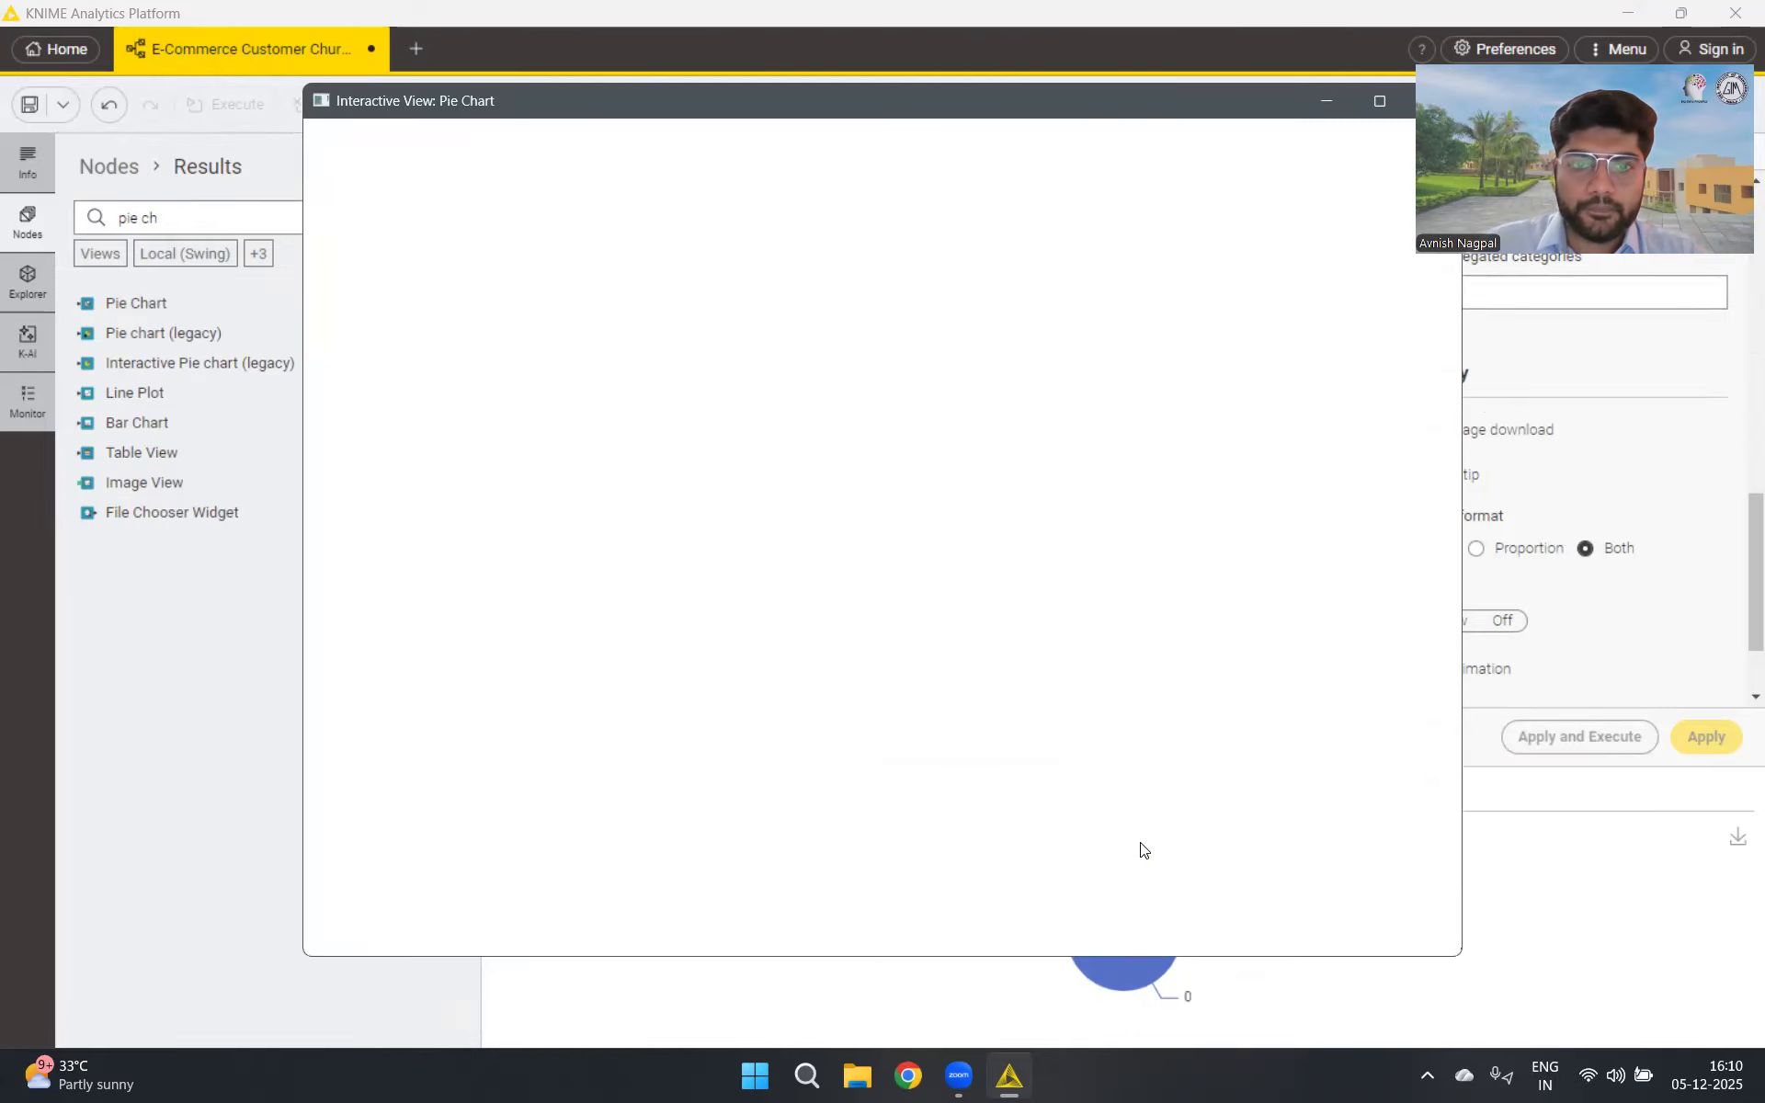
{"action": "mouse_move", "coordinate": [862, 469]}
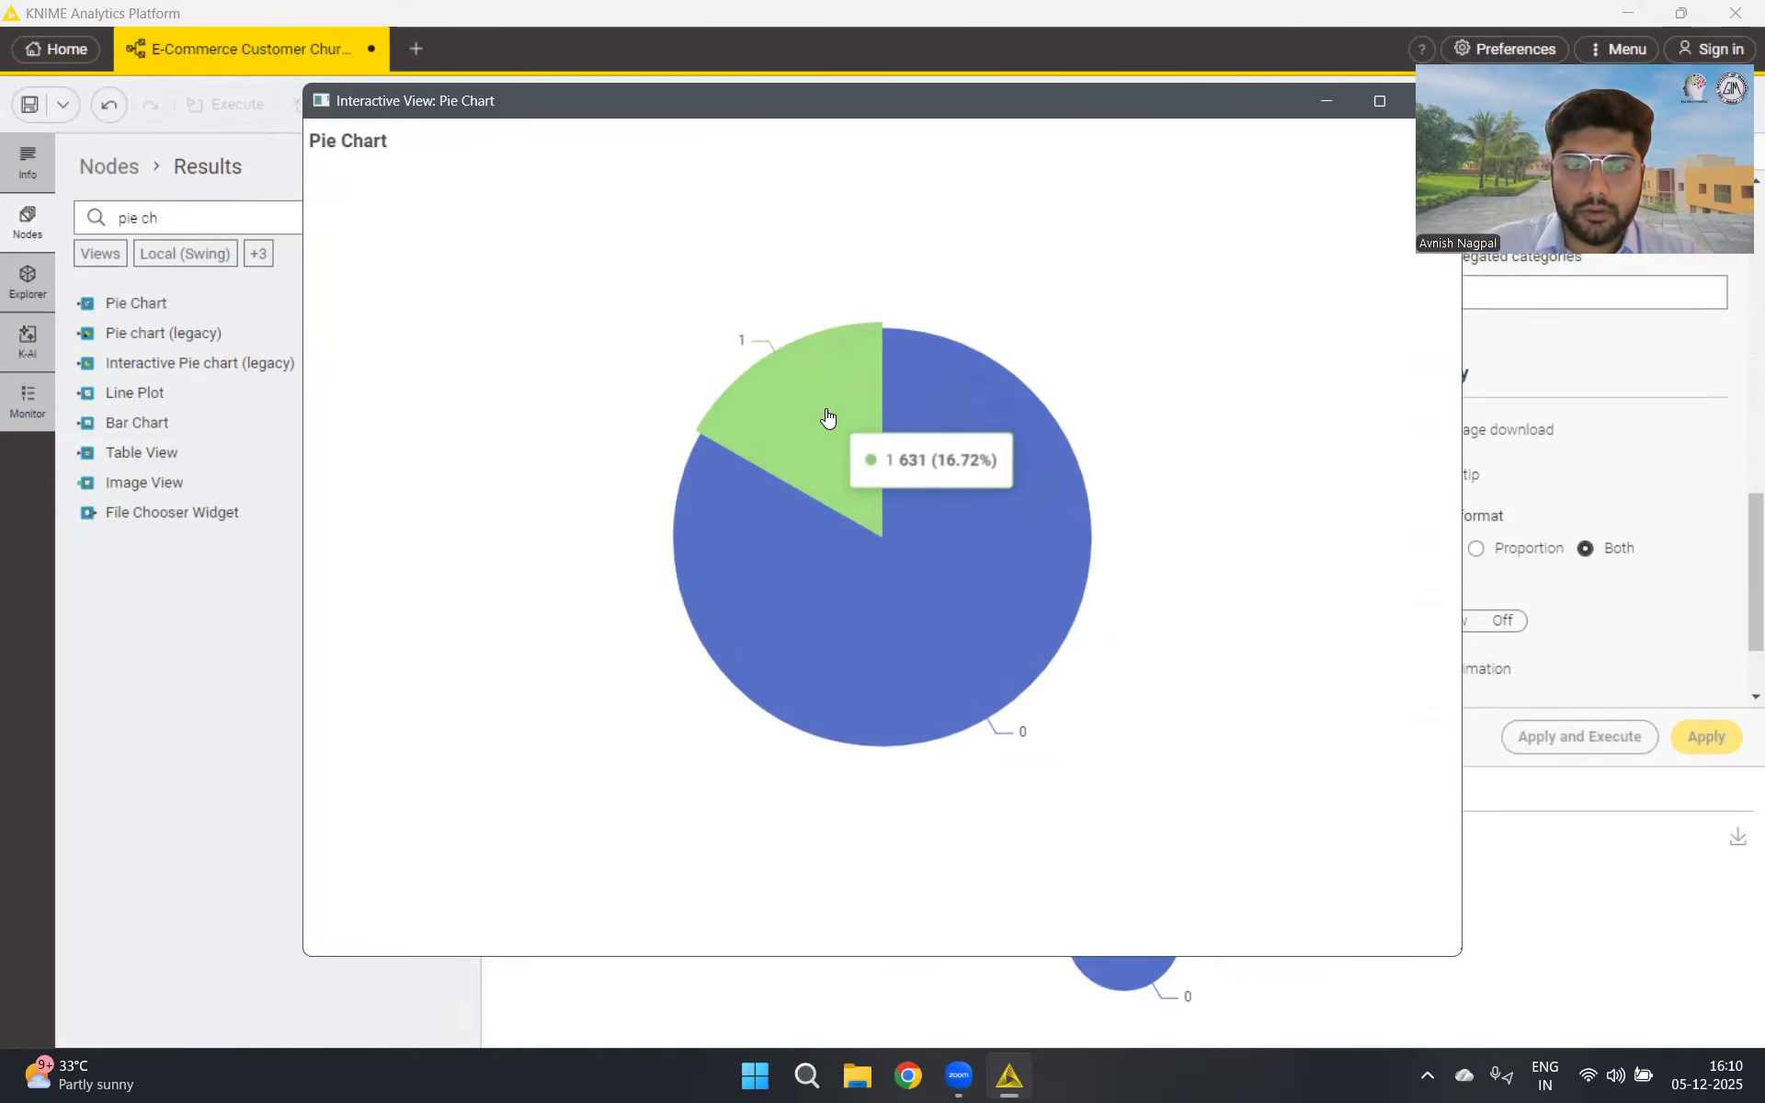
{"action": "mouse_move", "coordinate": [938, 641]}
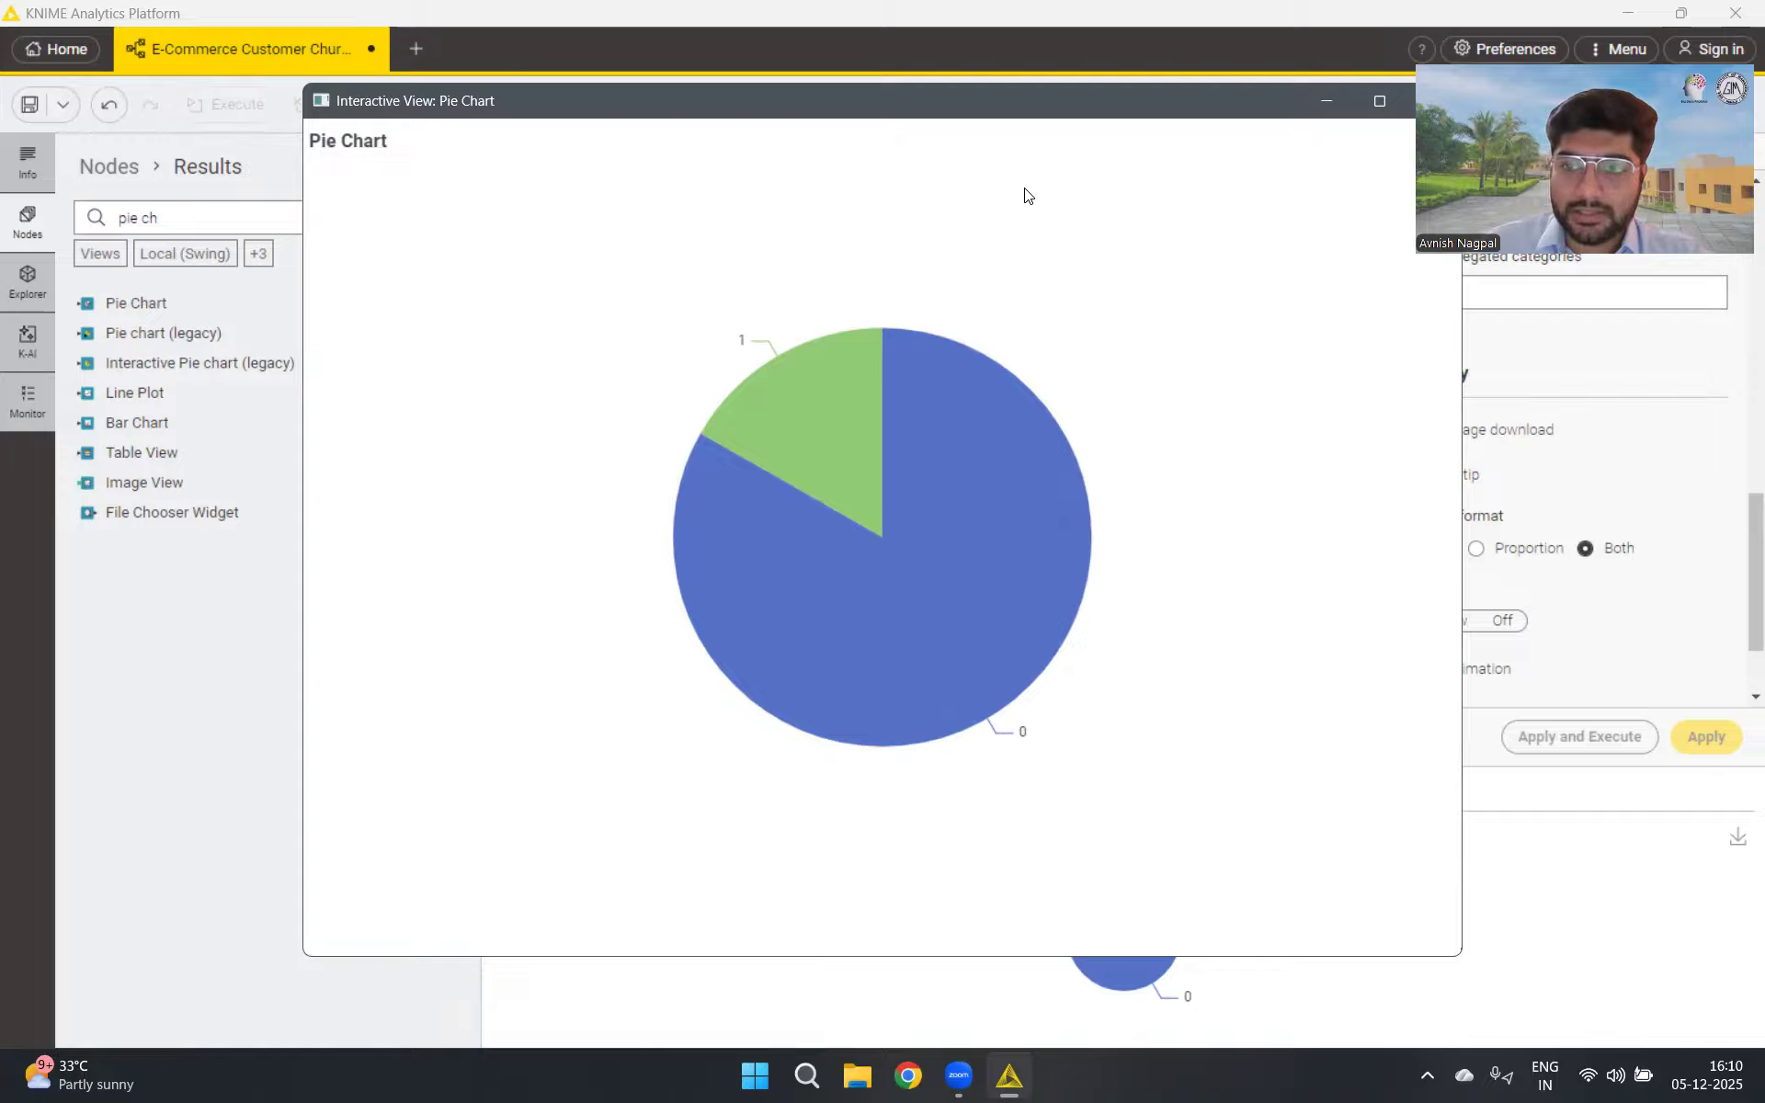
{"action": "mouse_move", "coordinate": [852, 365]}
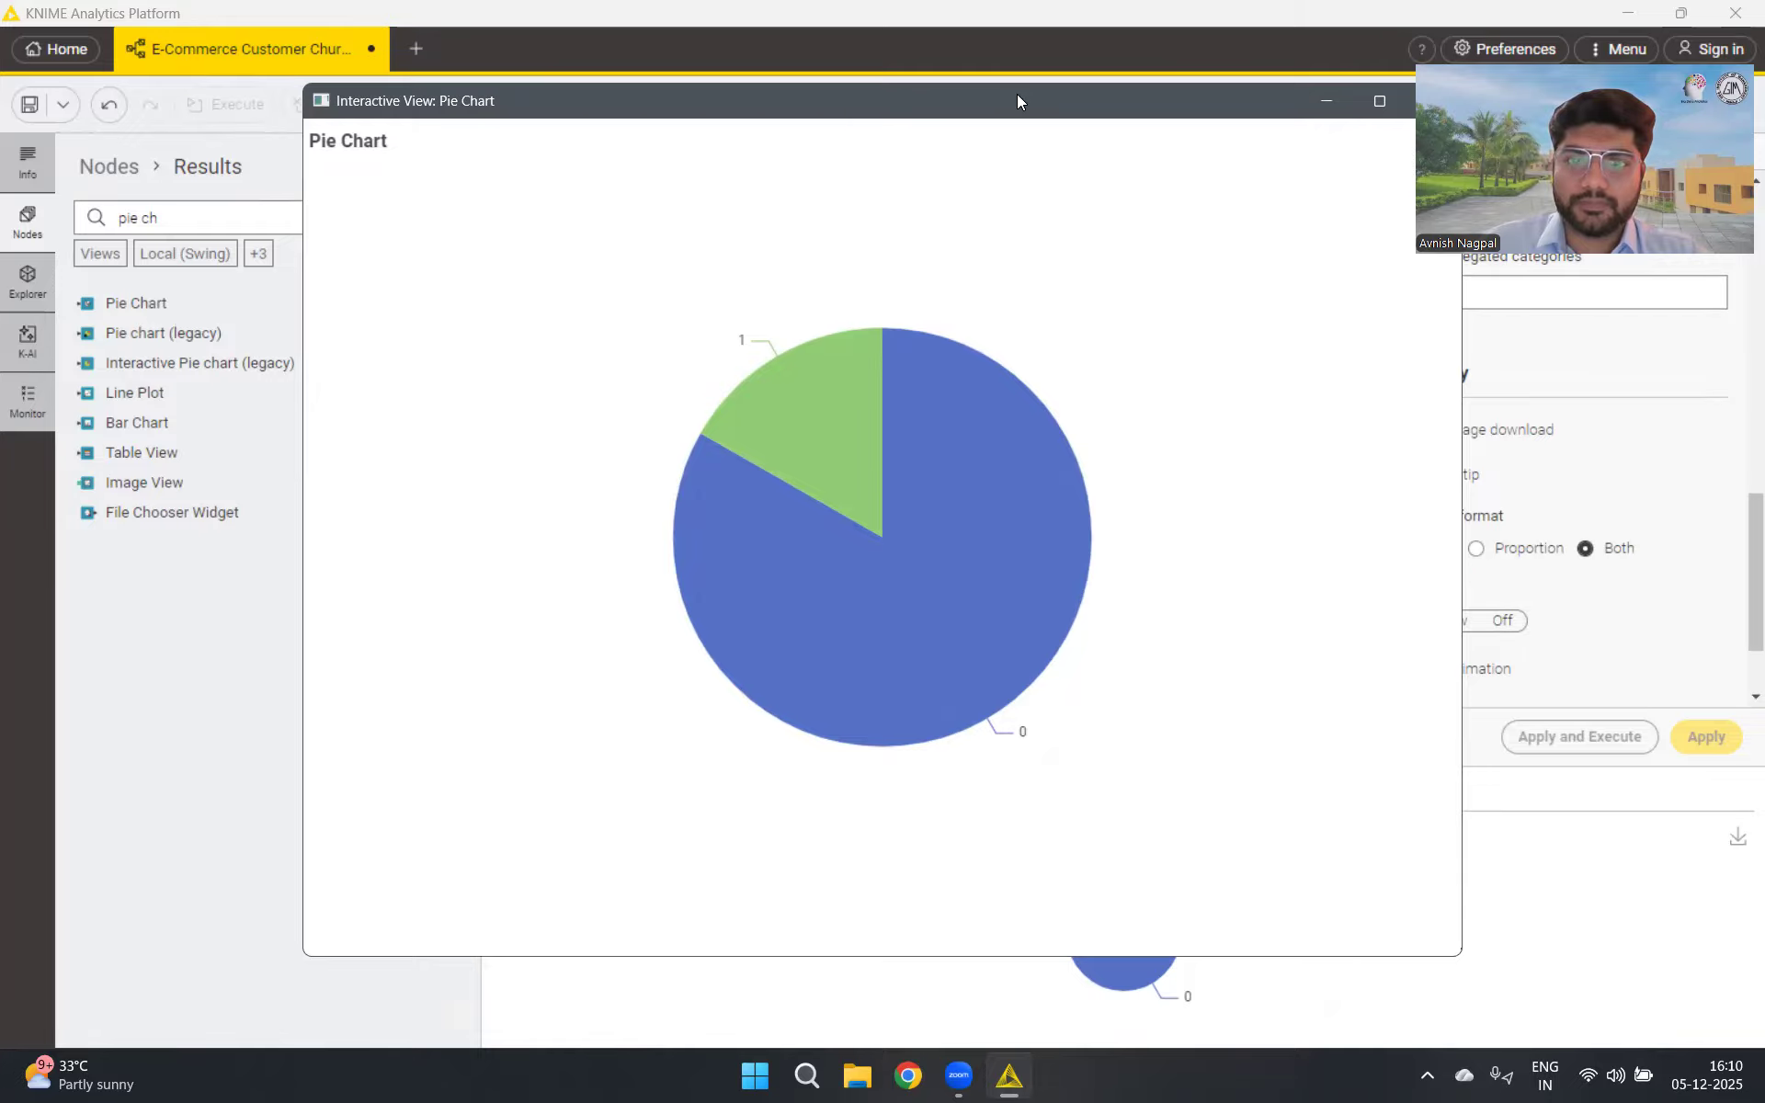
{"action": "left_click_drag", "start_coordinate": [1018, 101], "coordinate": [968, 103]}
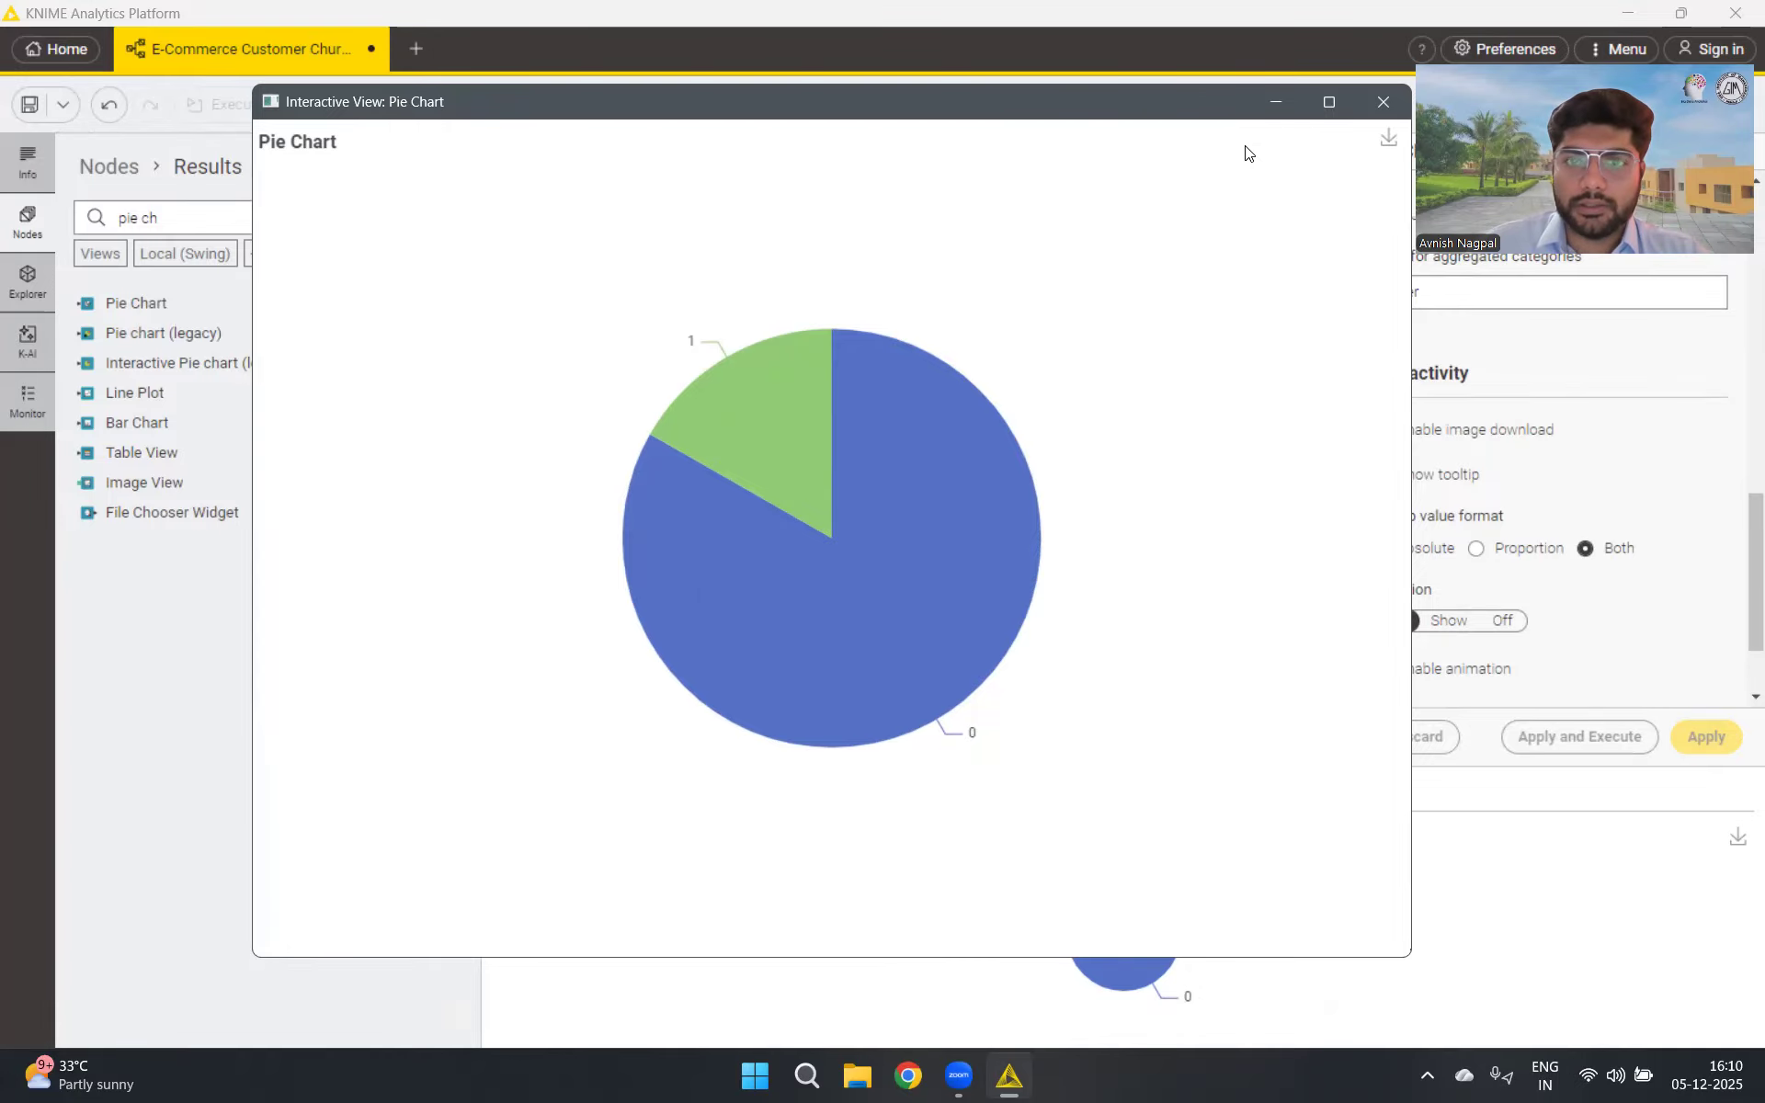
{"action": "left_click", "coordinate": [1382, 103]}
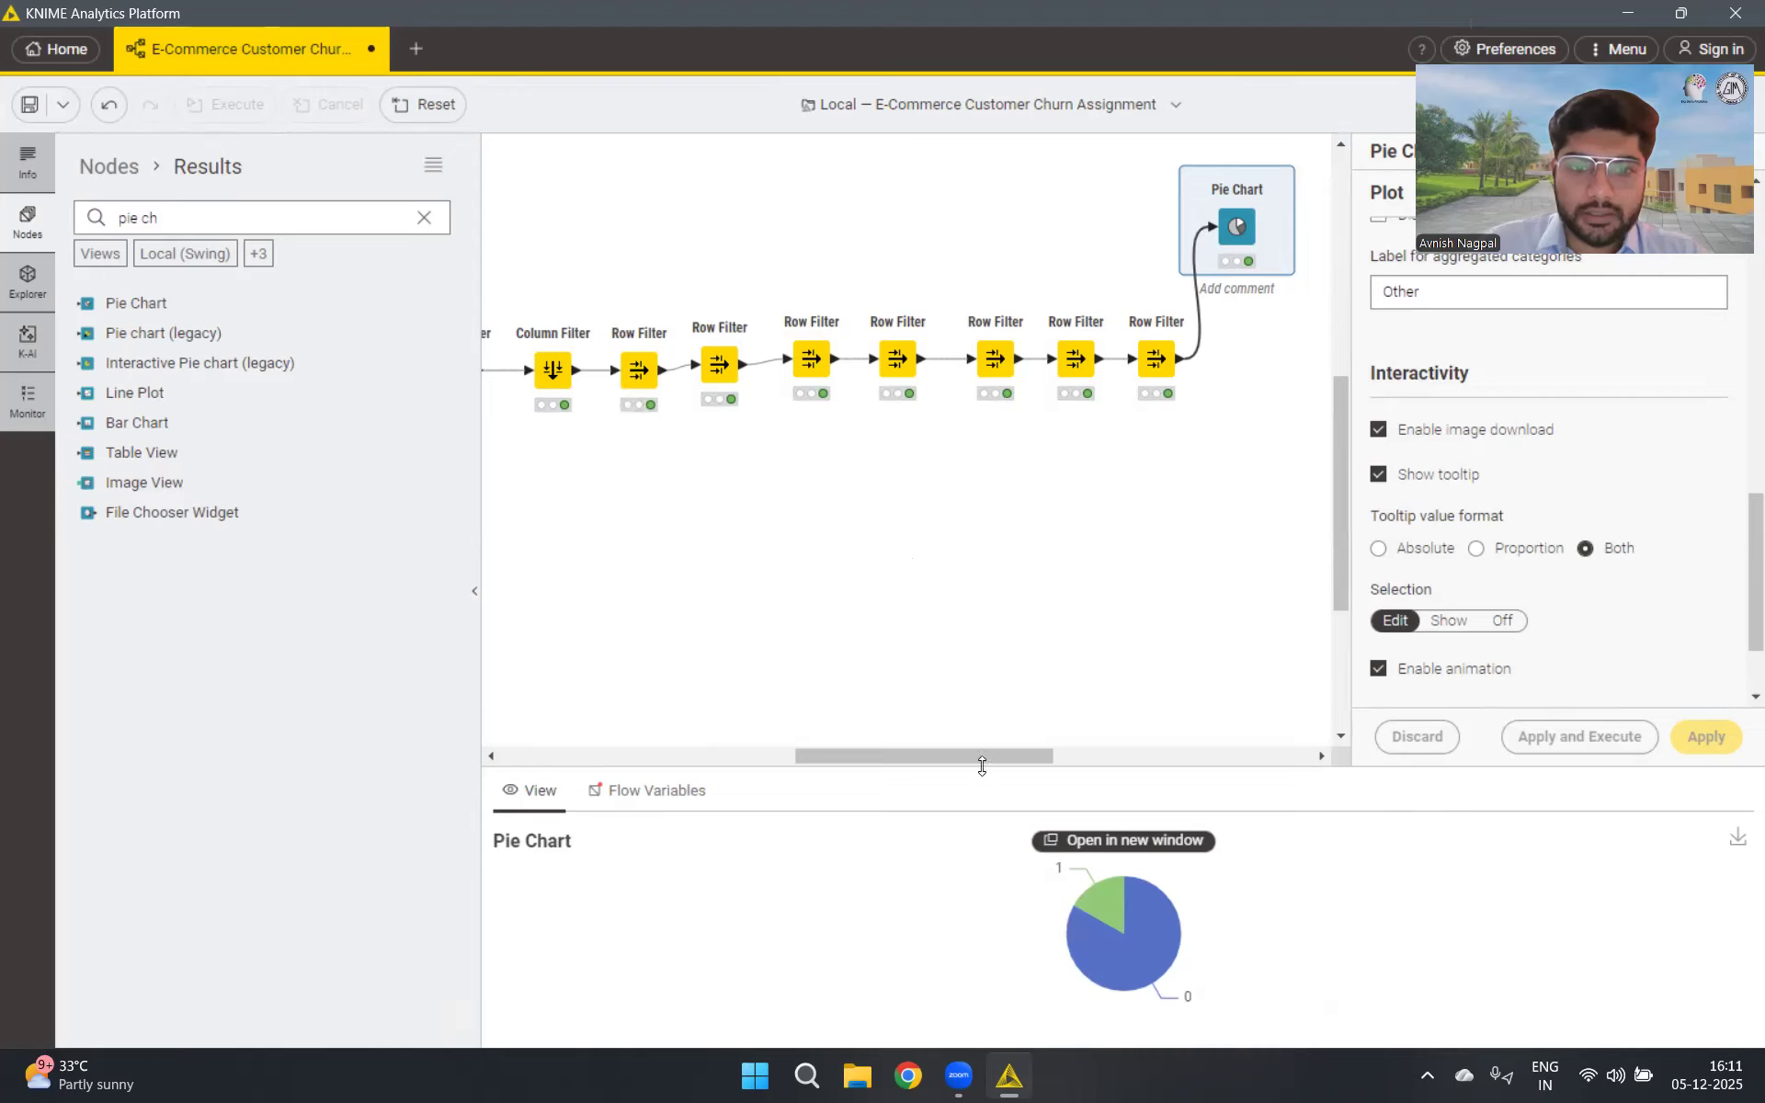
Collapse the Column Filter and all seven Row Filters into one metanode, accepting the reset of executed nodes
{"action": "scroll", "coordinate": [944, 745], "scroll_direction": "left", "scroll_amount": 3}
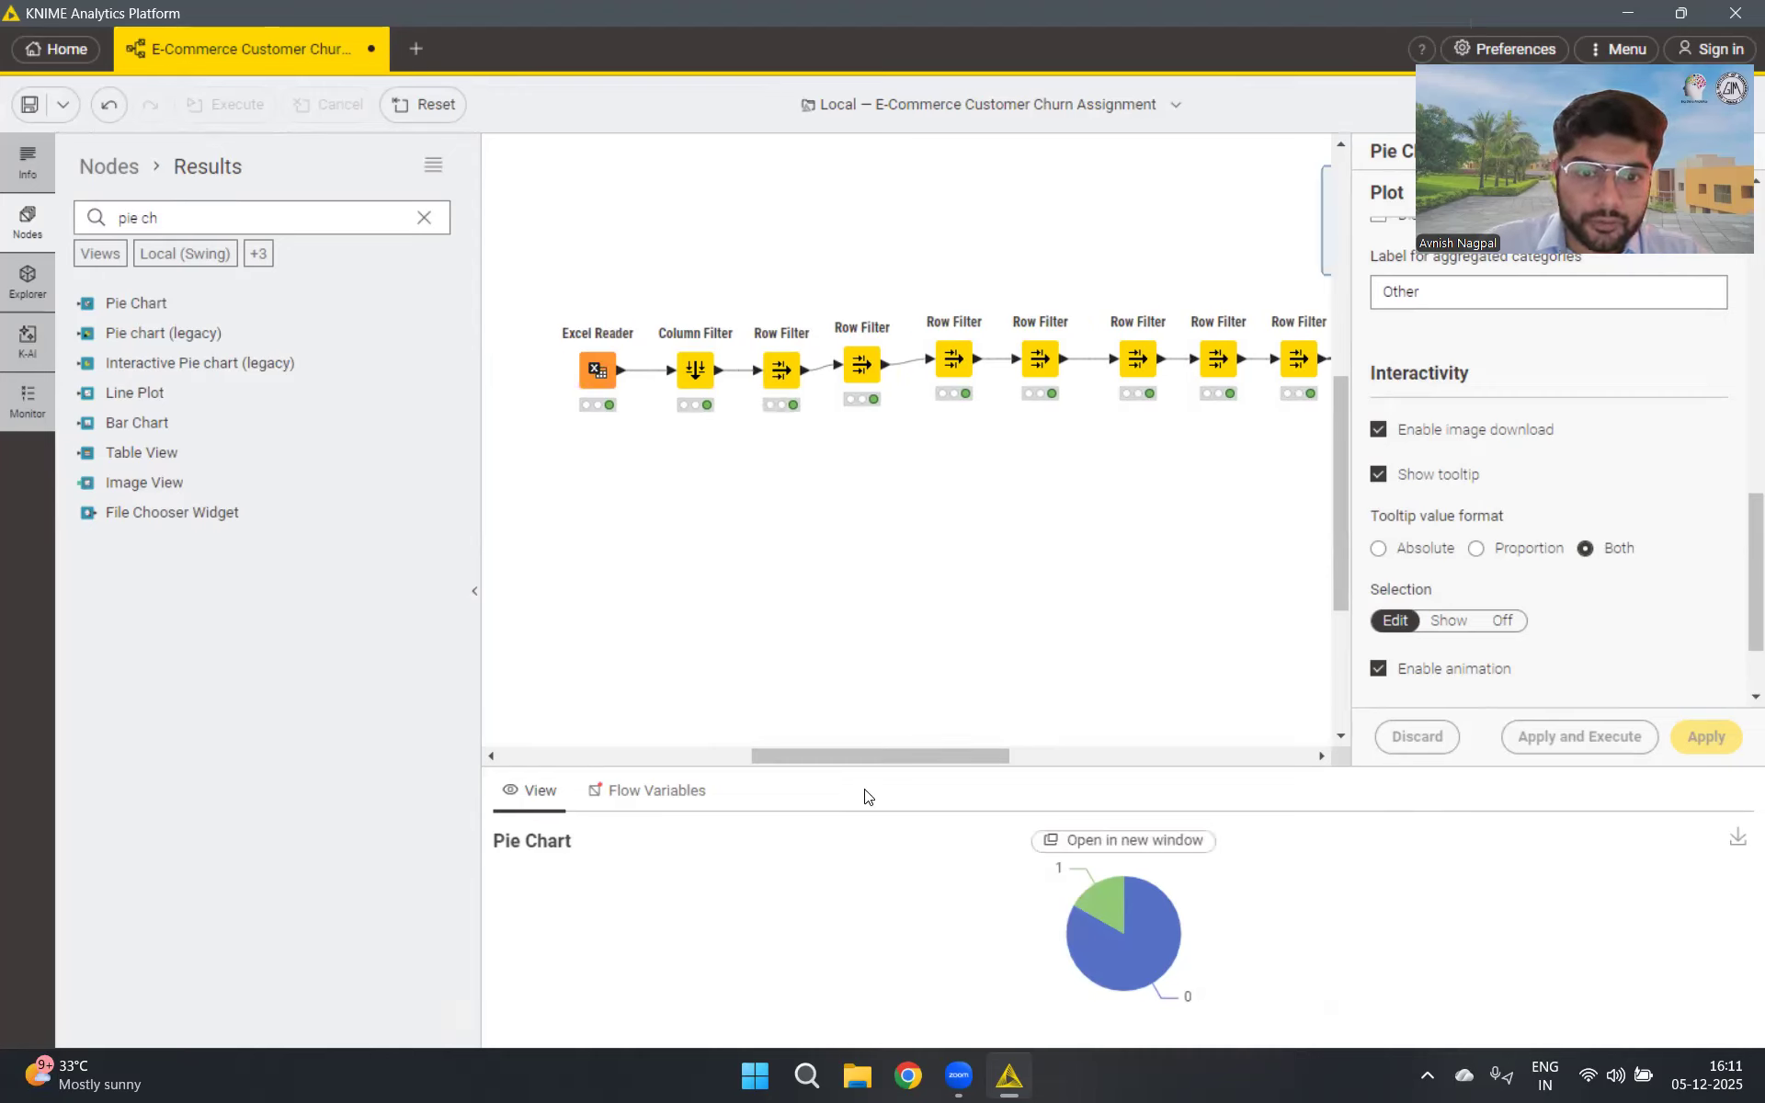
{"action": "mouse_move", "coordinate": [863, 757]}
{"action": "left_mouse_down"}
{"action": "mouse_move", "coordinate": [914, 772]}
{"action": "mouse_move", "coordinate": [887, 776]}
{"action": "left_mouse_up"}
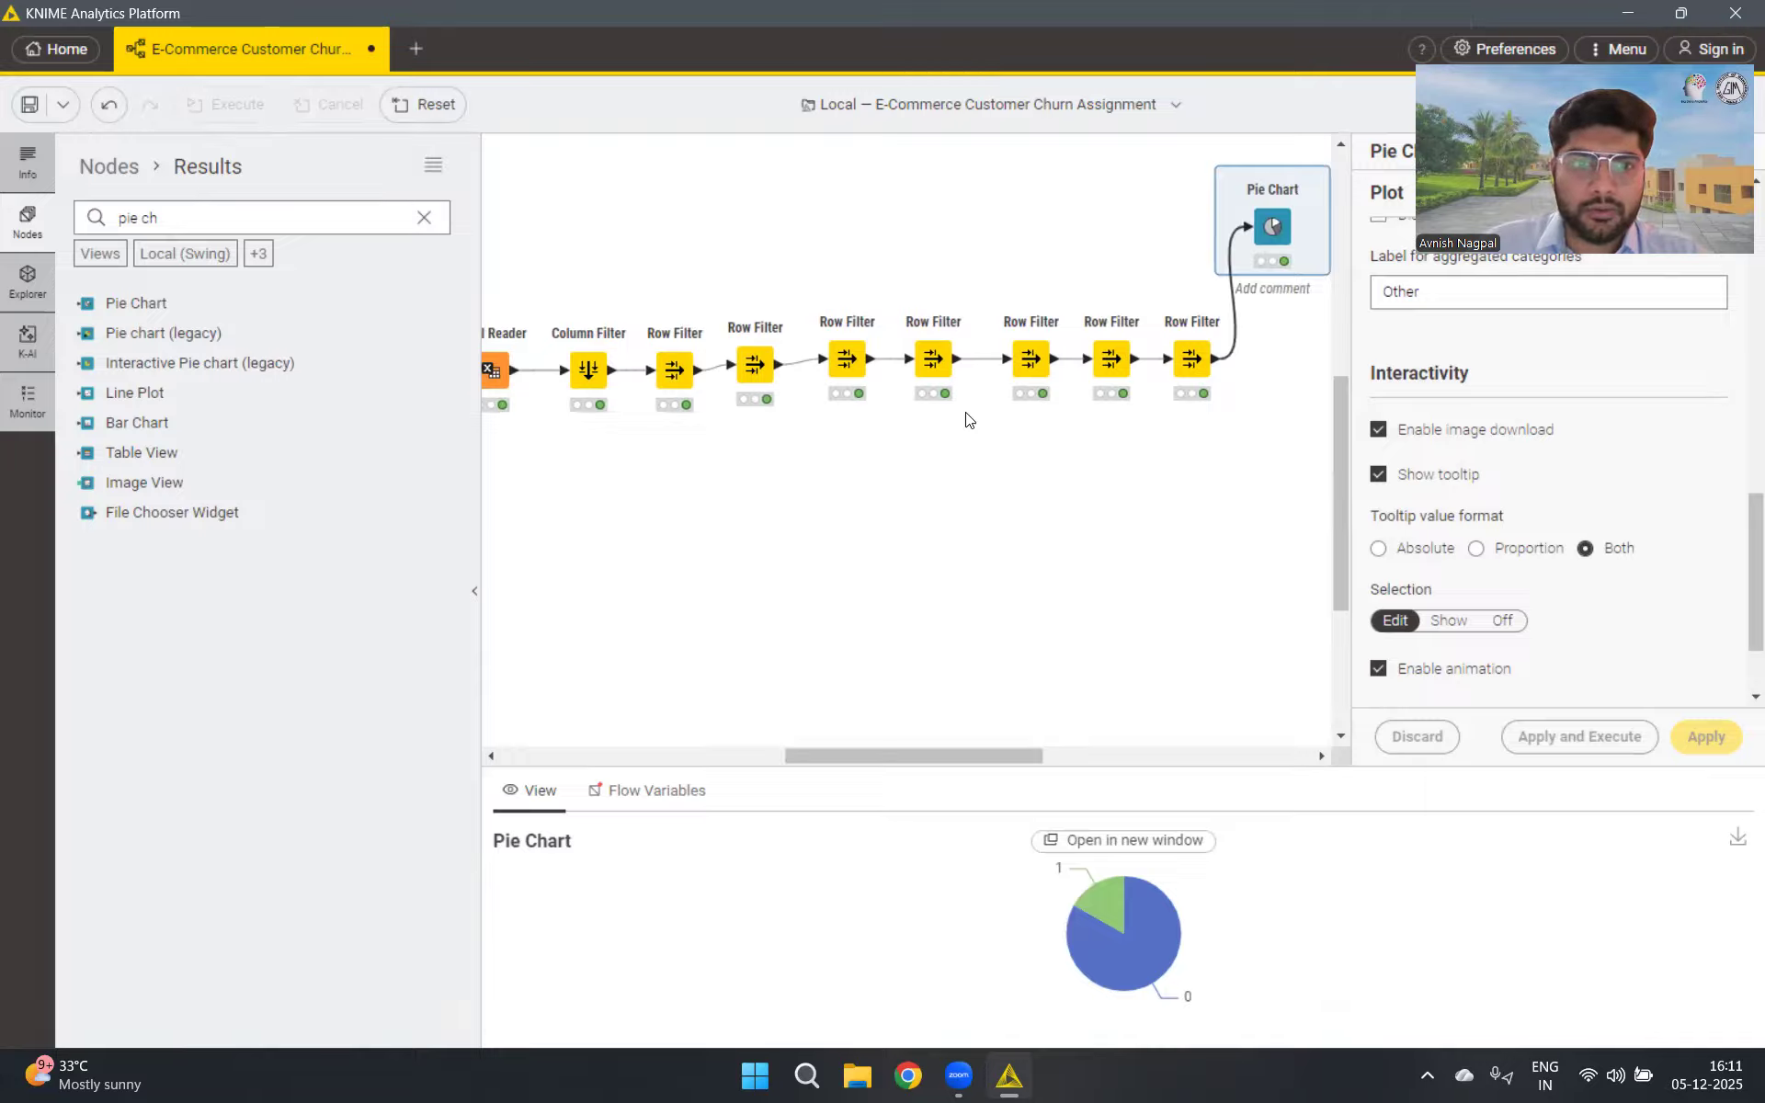
{"action": "left_click_drag", "start_coordinate": [1273, 438], "coordinate": [618, 353]}
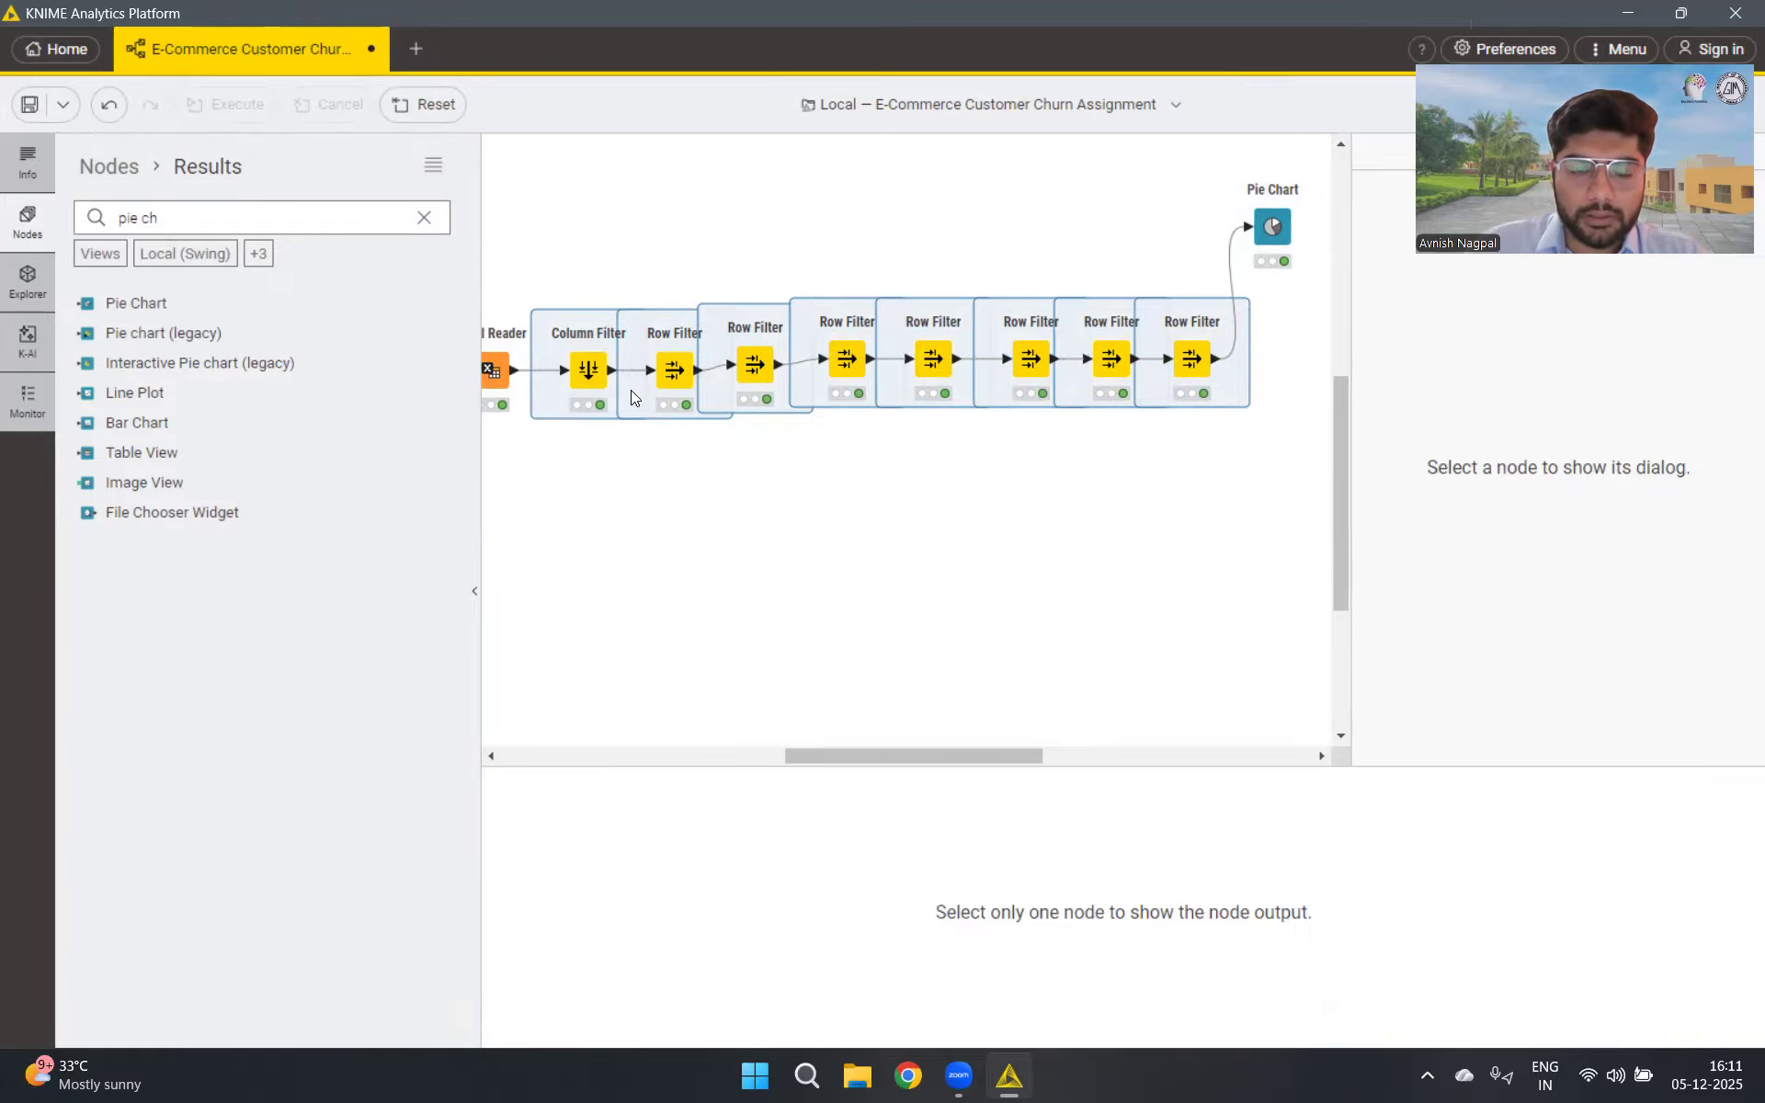
{"action": "right_click", "coordinate": [643, 383]}
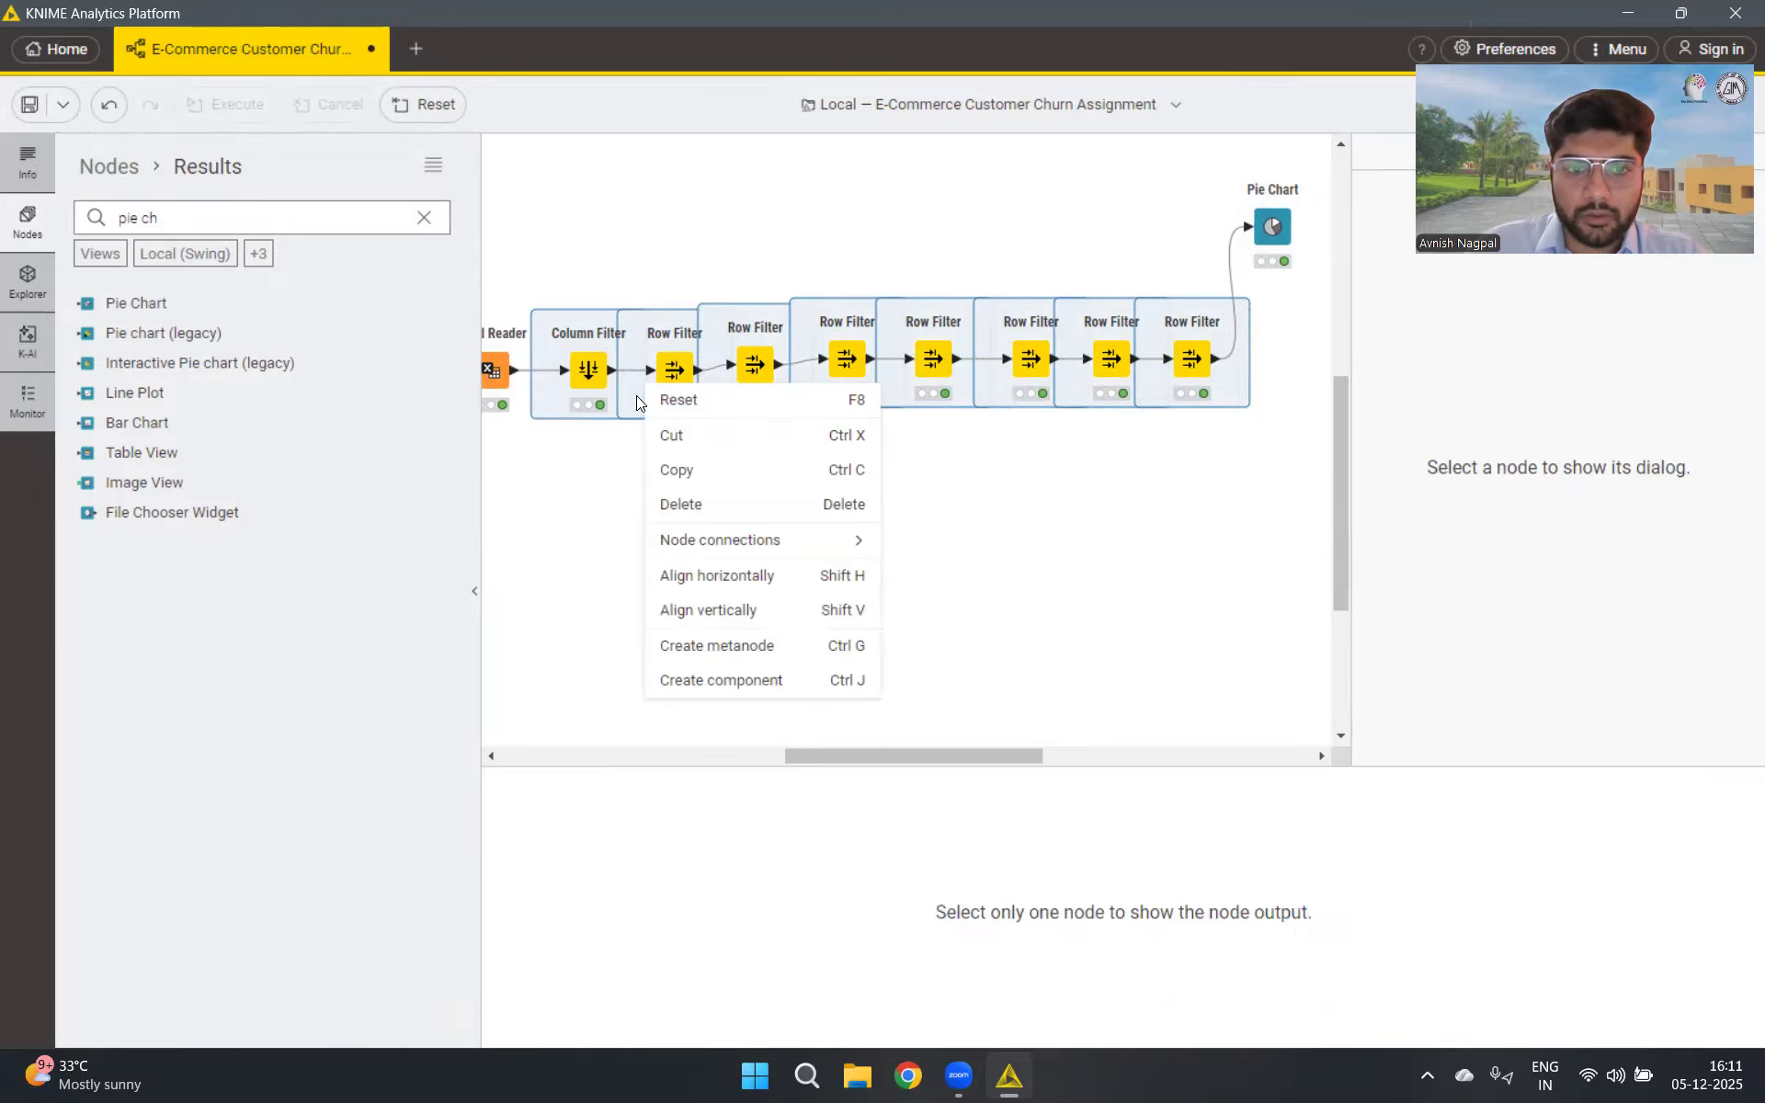
{"action": "left_click", "coordinate": [791, 651]}
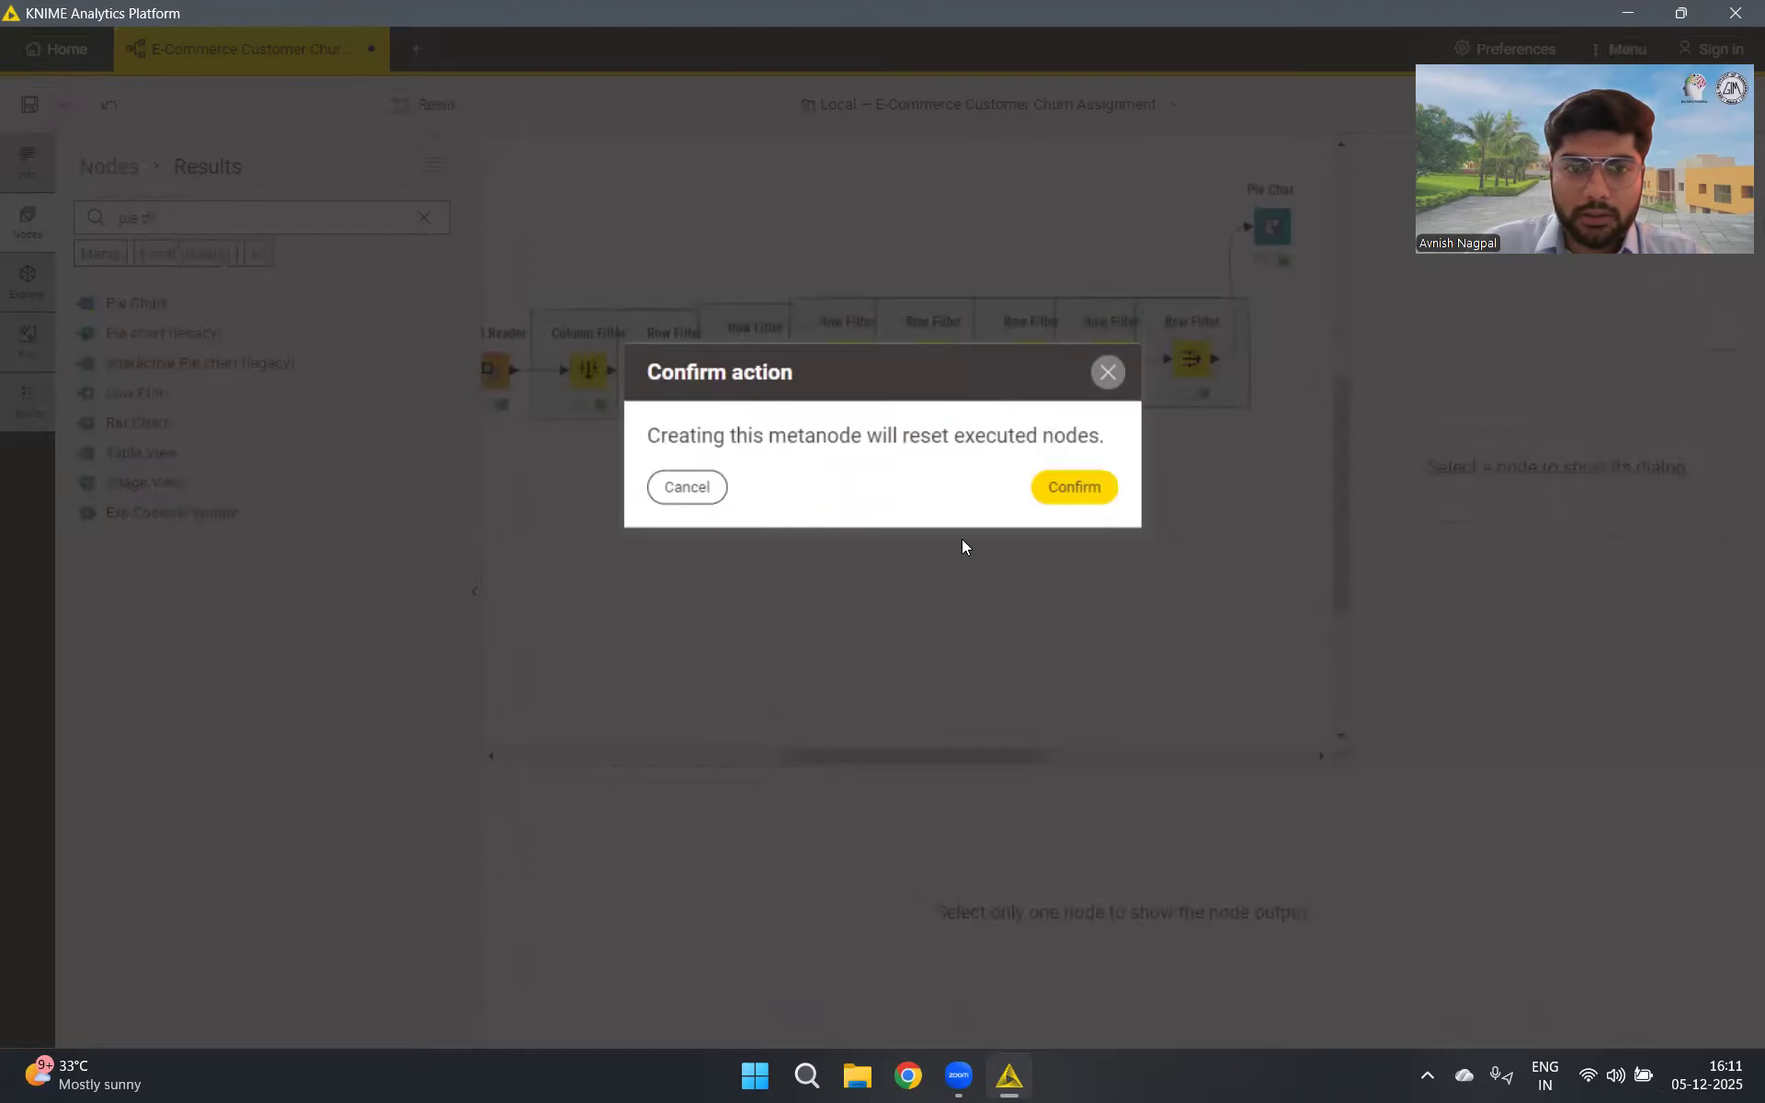
{"action": "left_click", "coordinate": [1066, 488]}
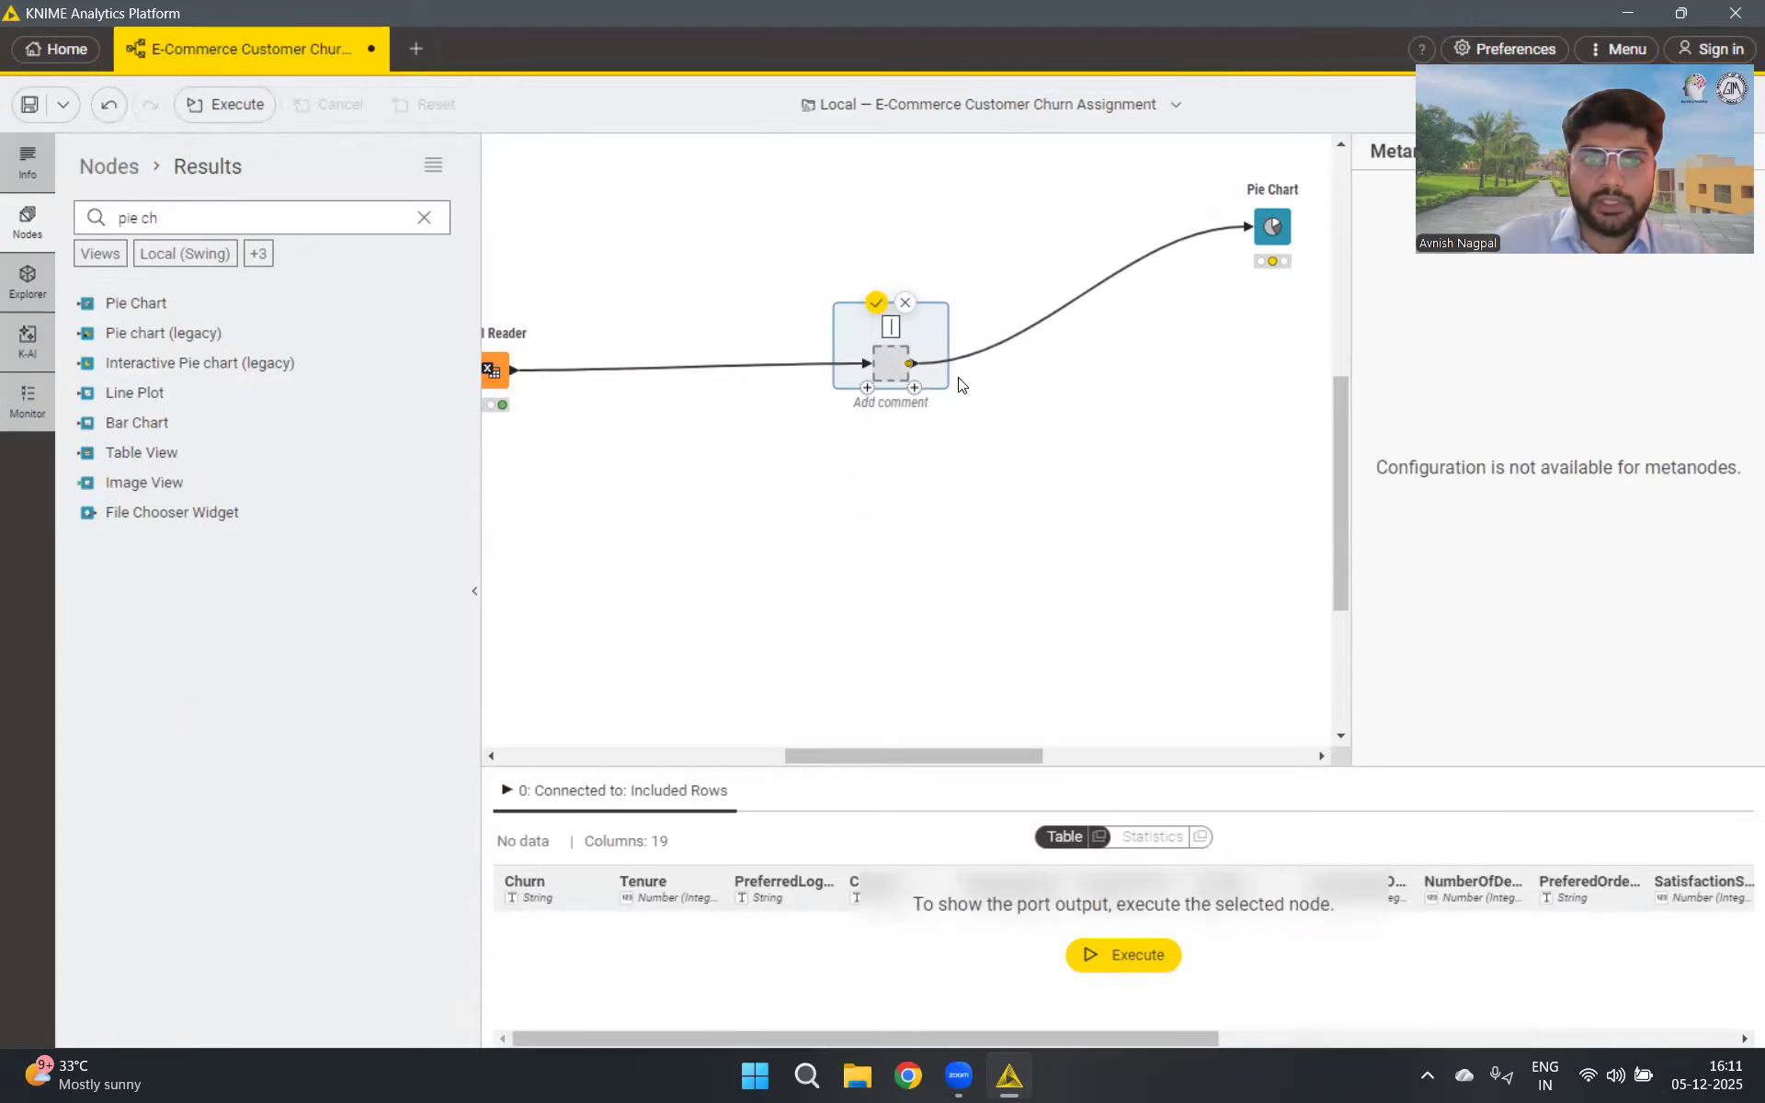
Name the new metanode Data Cleaning and execute it
{"action": "type", "text": "Data Cl"}
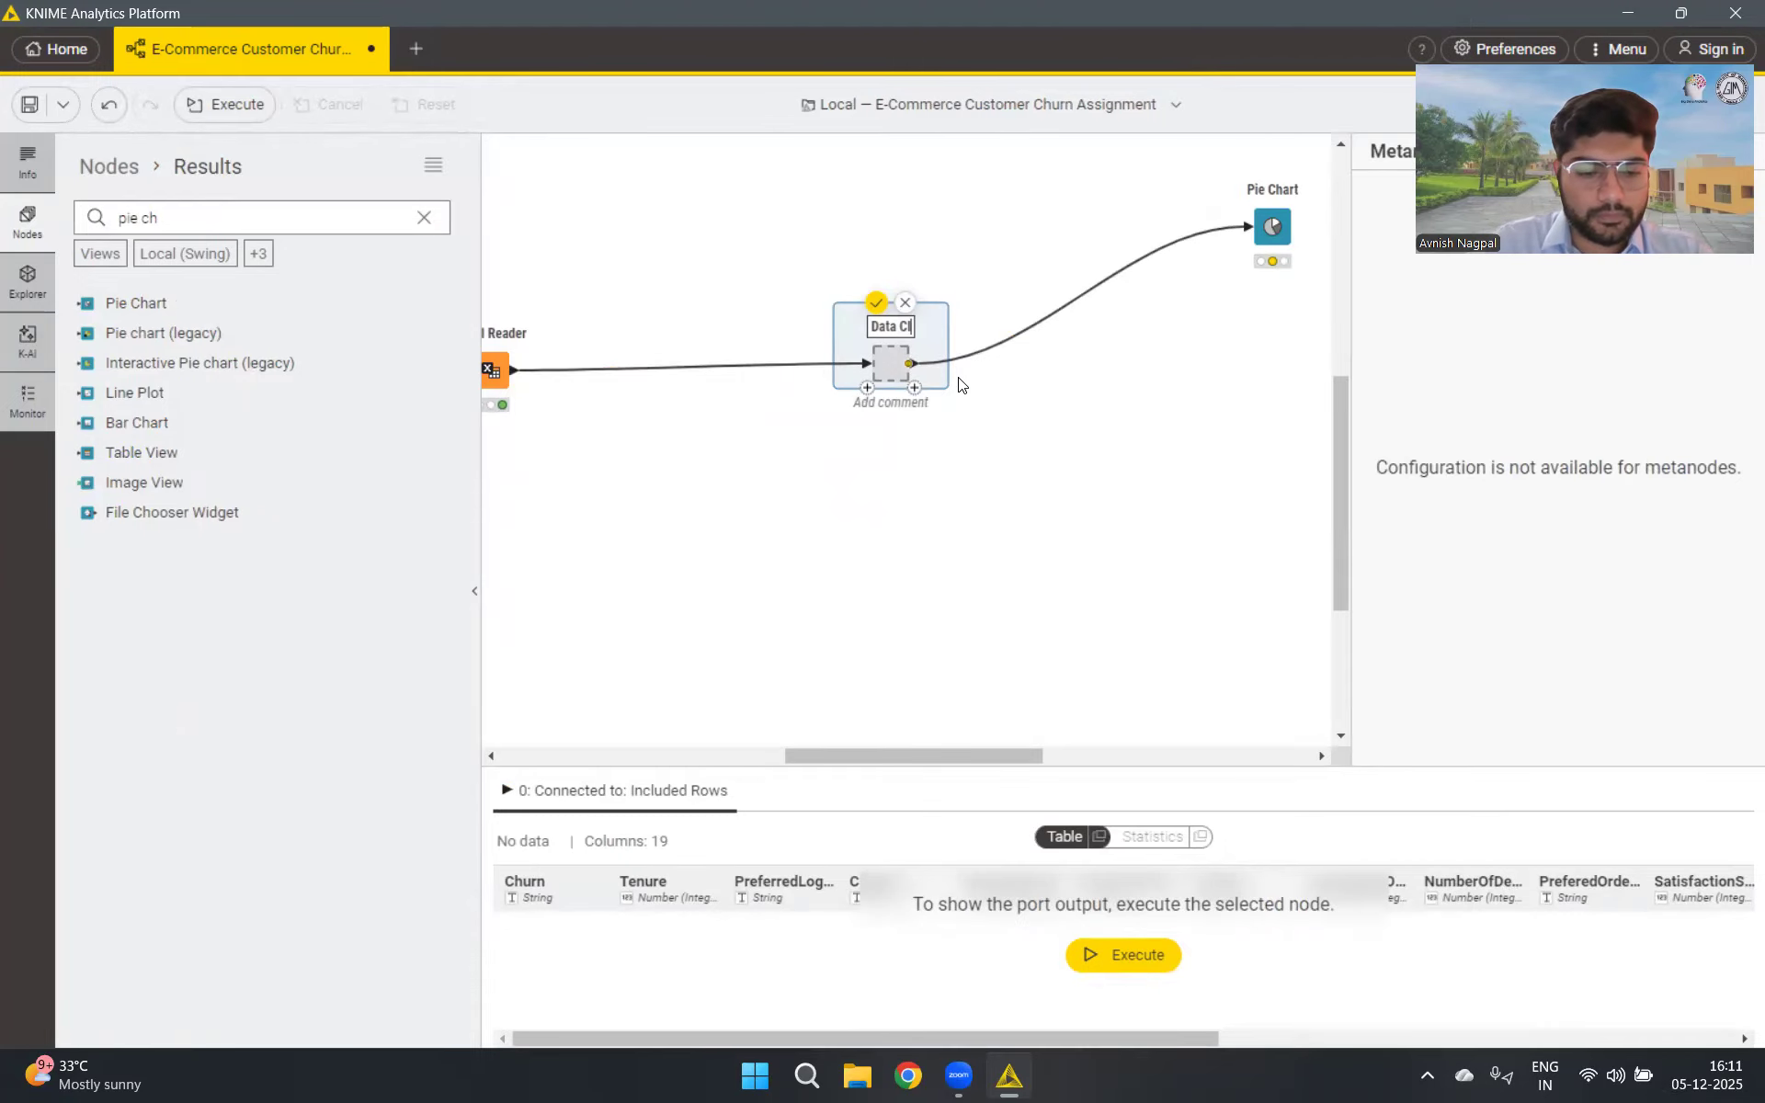
{"action": "type", "text": "eaning"}
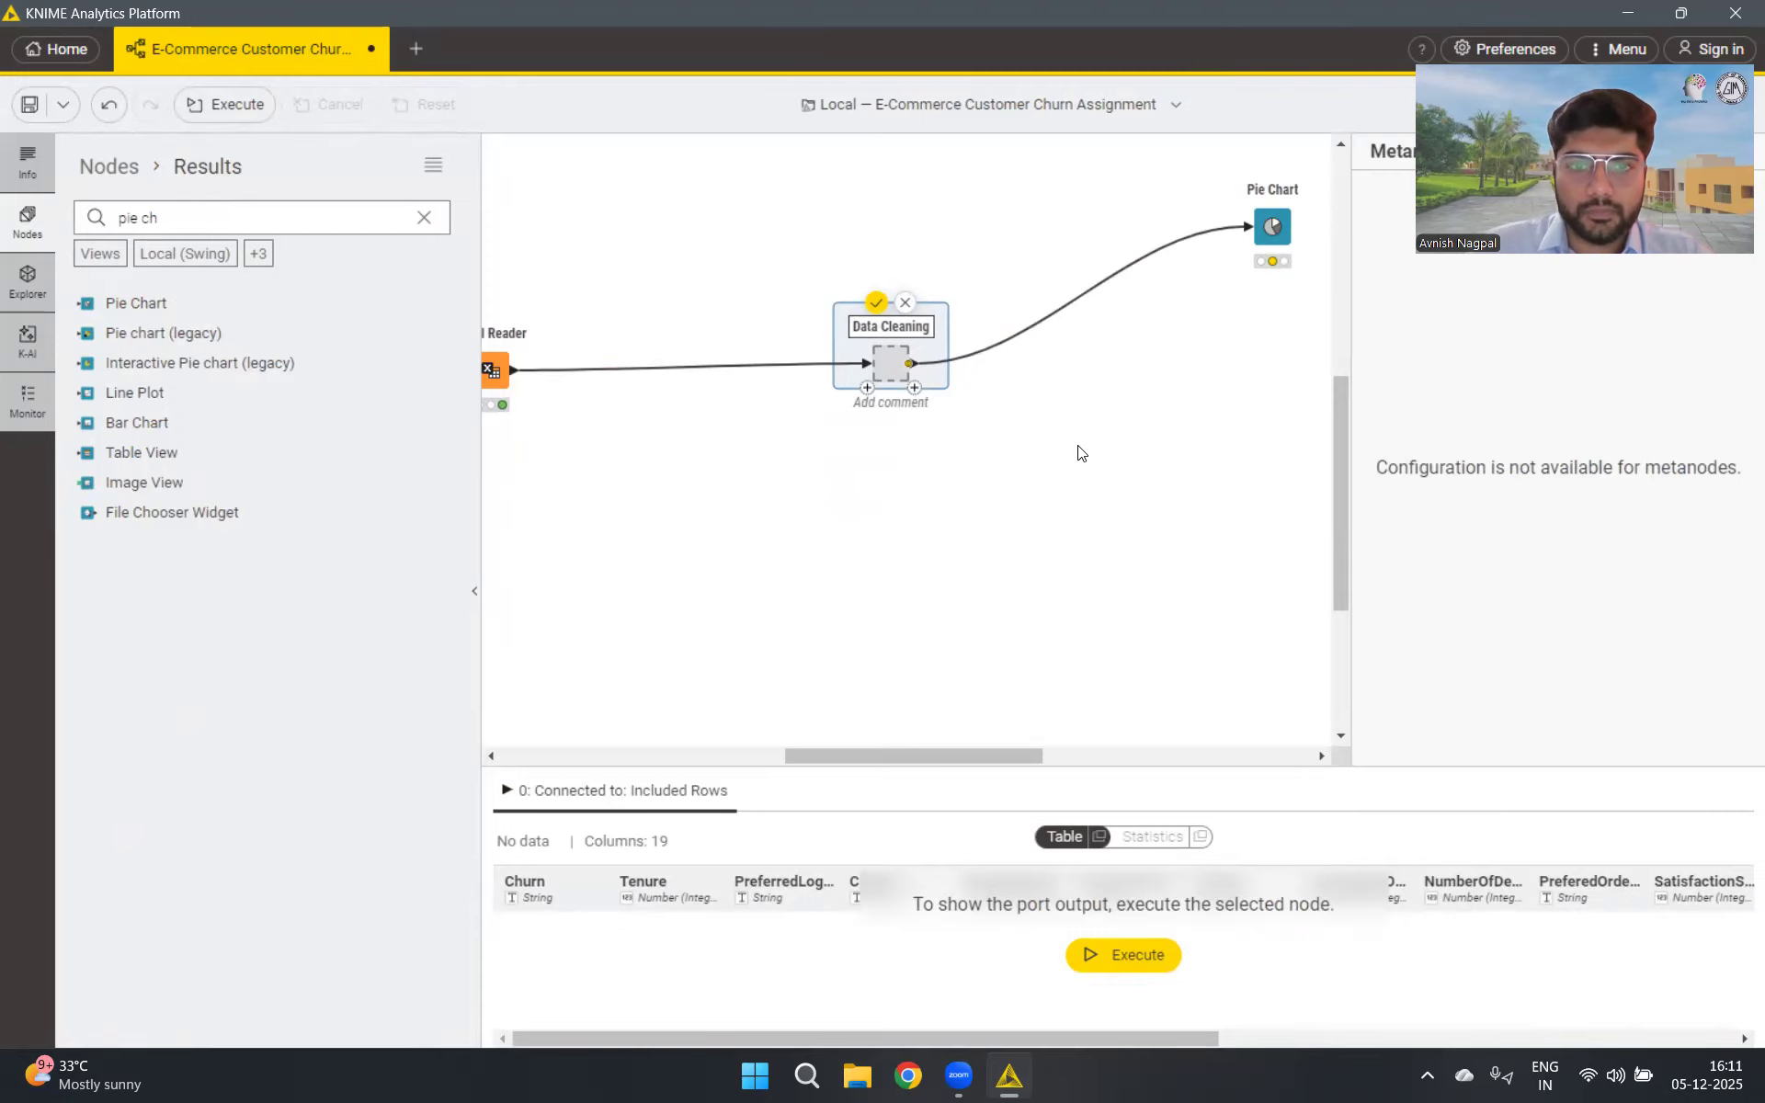
{"action": "key", "text": "Return"}
{"action": "left_click", "coordinate": [862, 303]}
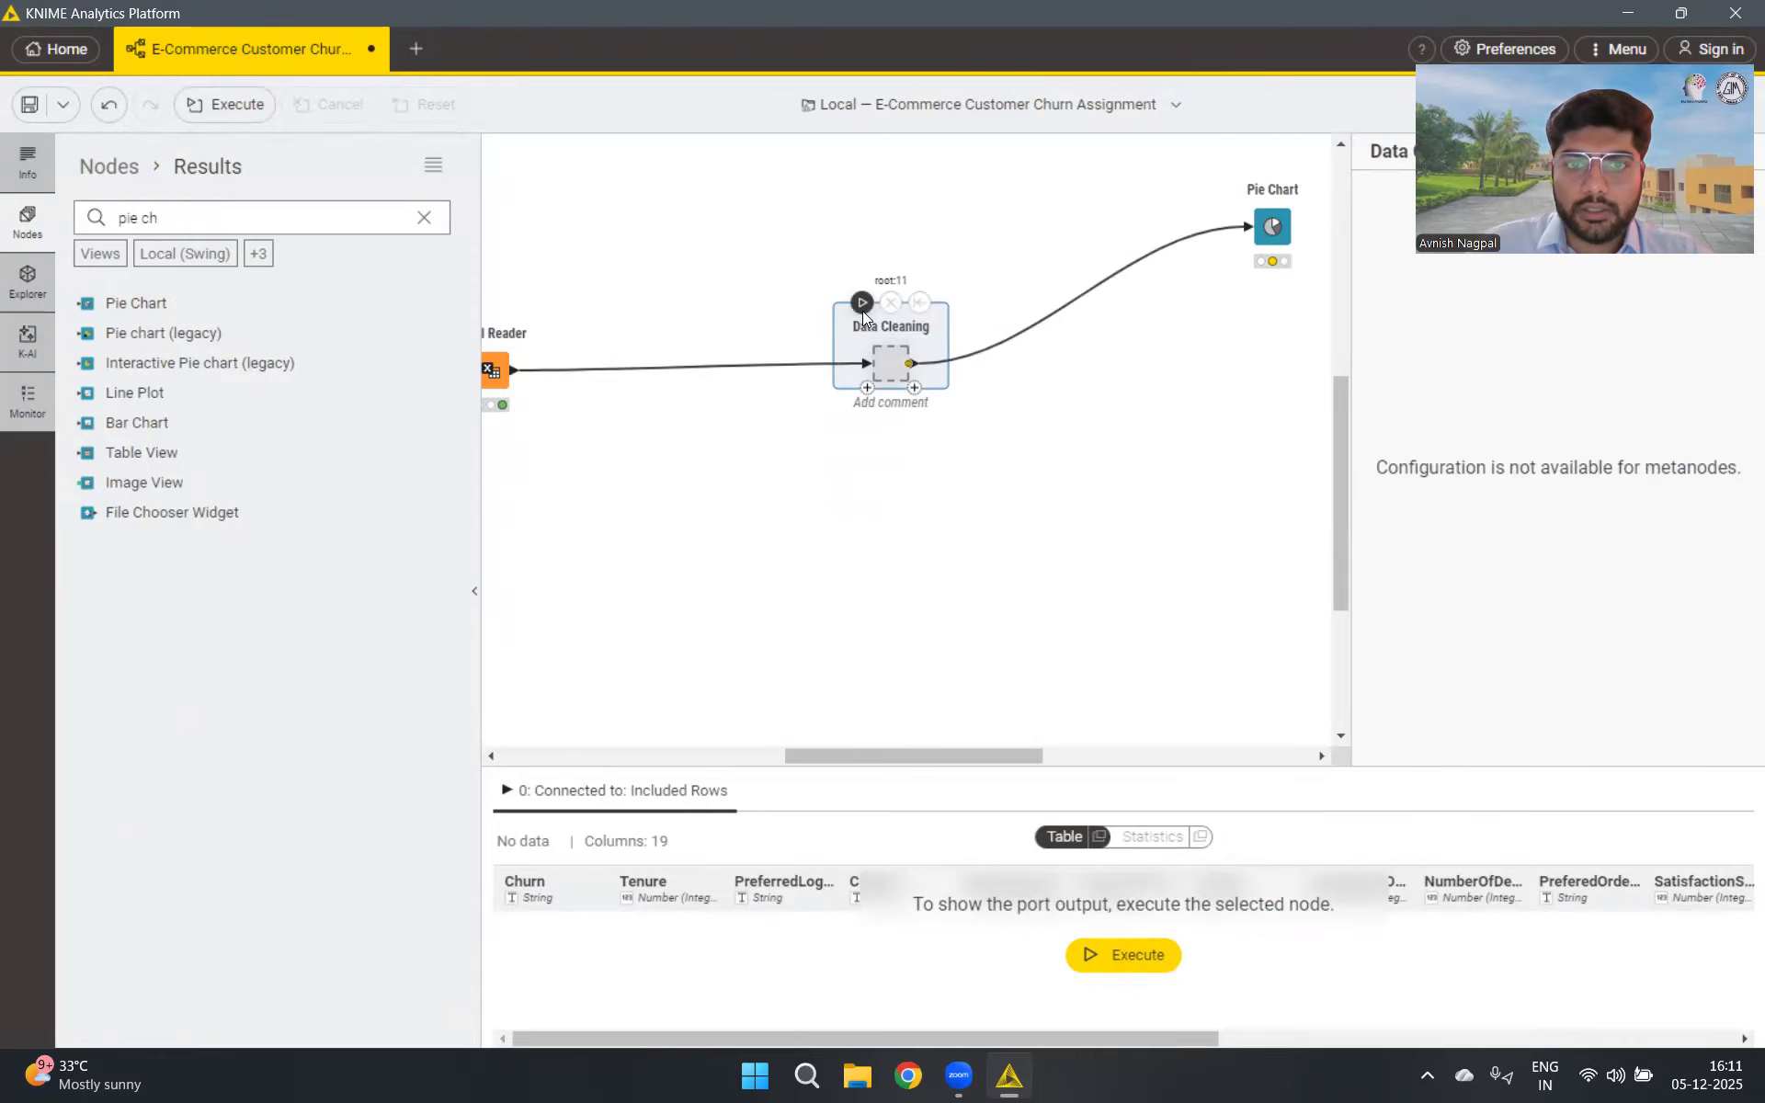
Move the Data Cleaning metanode close beside the Excel Reader and place the Pie Chart just above and after it
{"action": "left_click_drag", "start_coordinate": [922, 756], "coordinate": [889, 756]}
{"action": "left_click_drag", "start_coordinate": [998, 363], "coordinate": [688, 370]}
{"action": "left_click_drag", "start_coordinate": [895, 754], "coordinate": [924, 754]}
{"action": "left_click_drag", "start_coordinate": [1279, 235], "coordinate": [707, 277]}
{"action": "left_click_drag", "start_coordinate": [967, 756], "coordinate": [918, 756]}
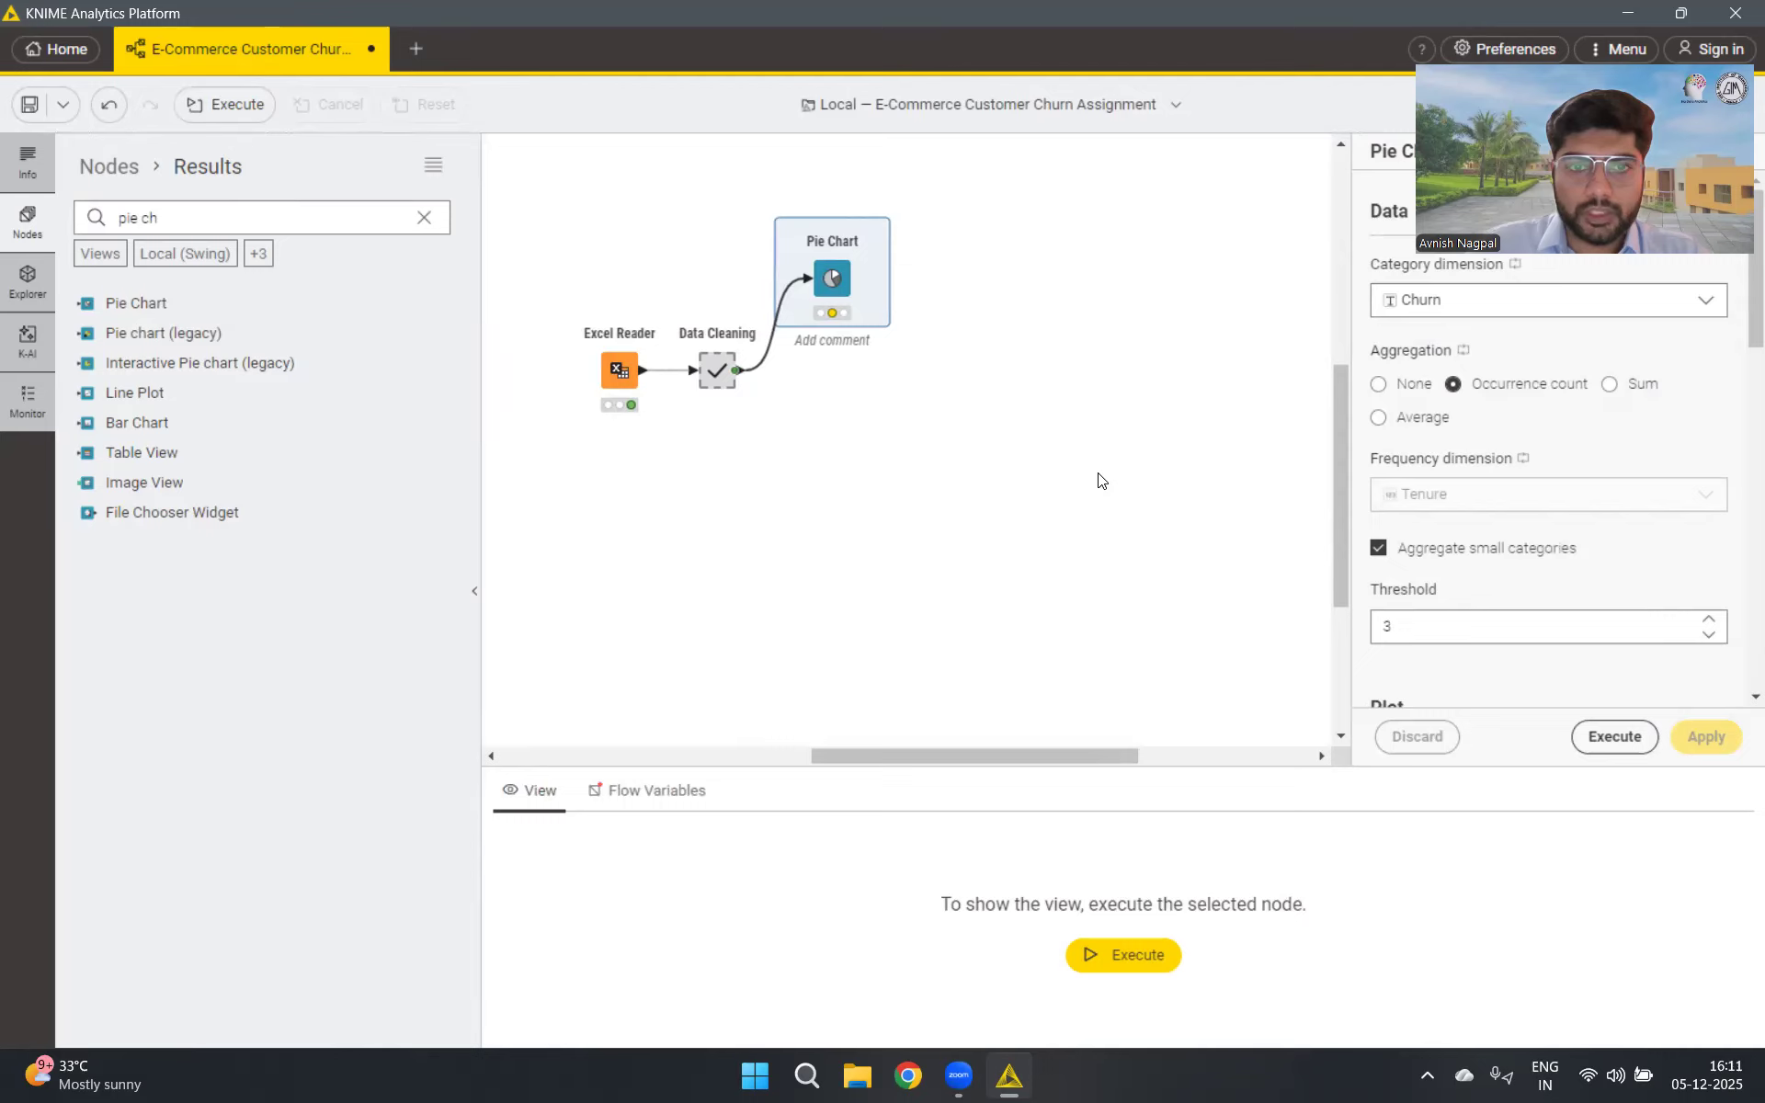
{"action": "scroll", "coordinate": [1103, 480], "scroll_direction": "up", "scroll_amount": 2}
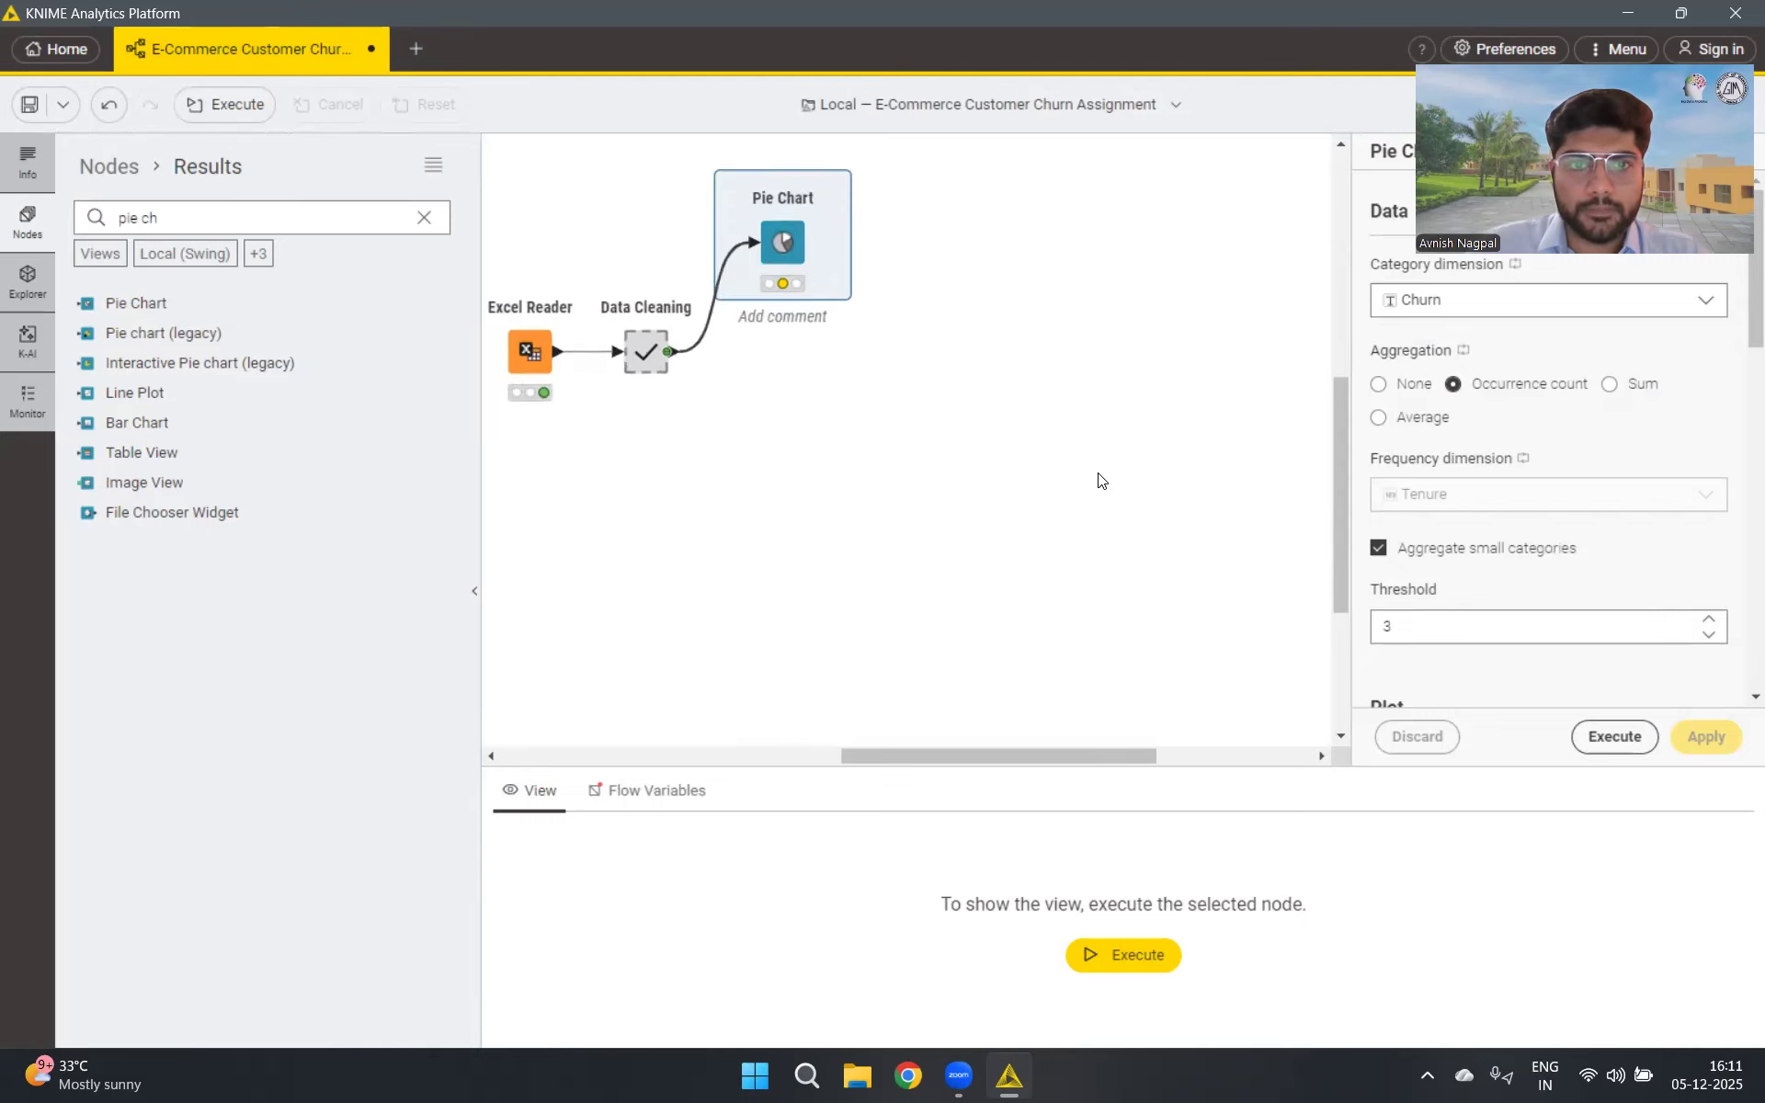
{"action": "left_click_drag", "start_coordinate": [1070, 760], "coordinate": [1052, 760]}
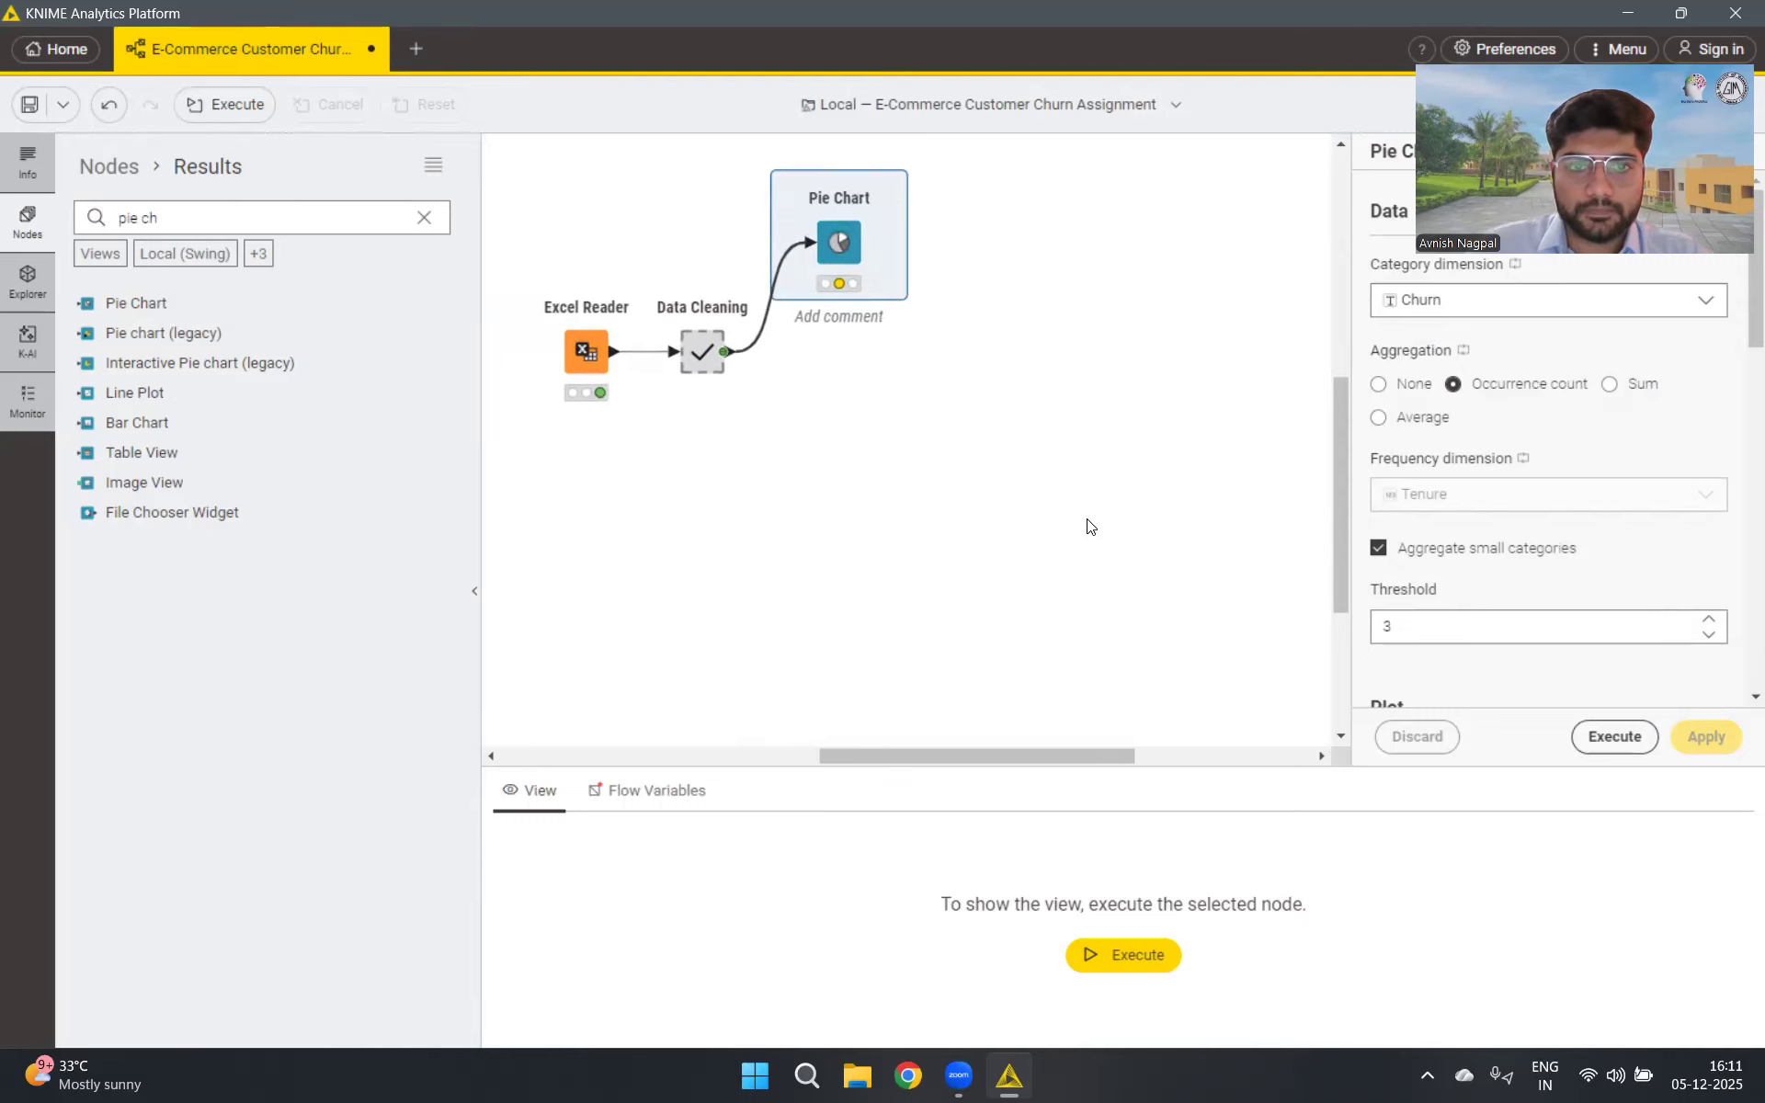
{"action": "scroll", "coordinate": [1087, 521], "scroll_direction": "up", "scroll_amount": 2}
{"action": "scroll", "coordinate": [1088, 529], "scroll_direction": "down", "scroll_amount": 1}
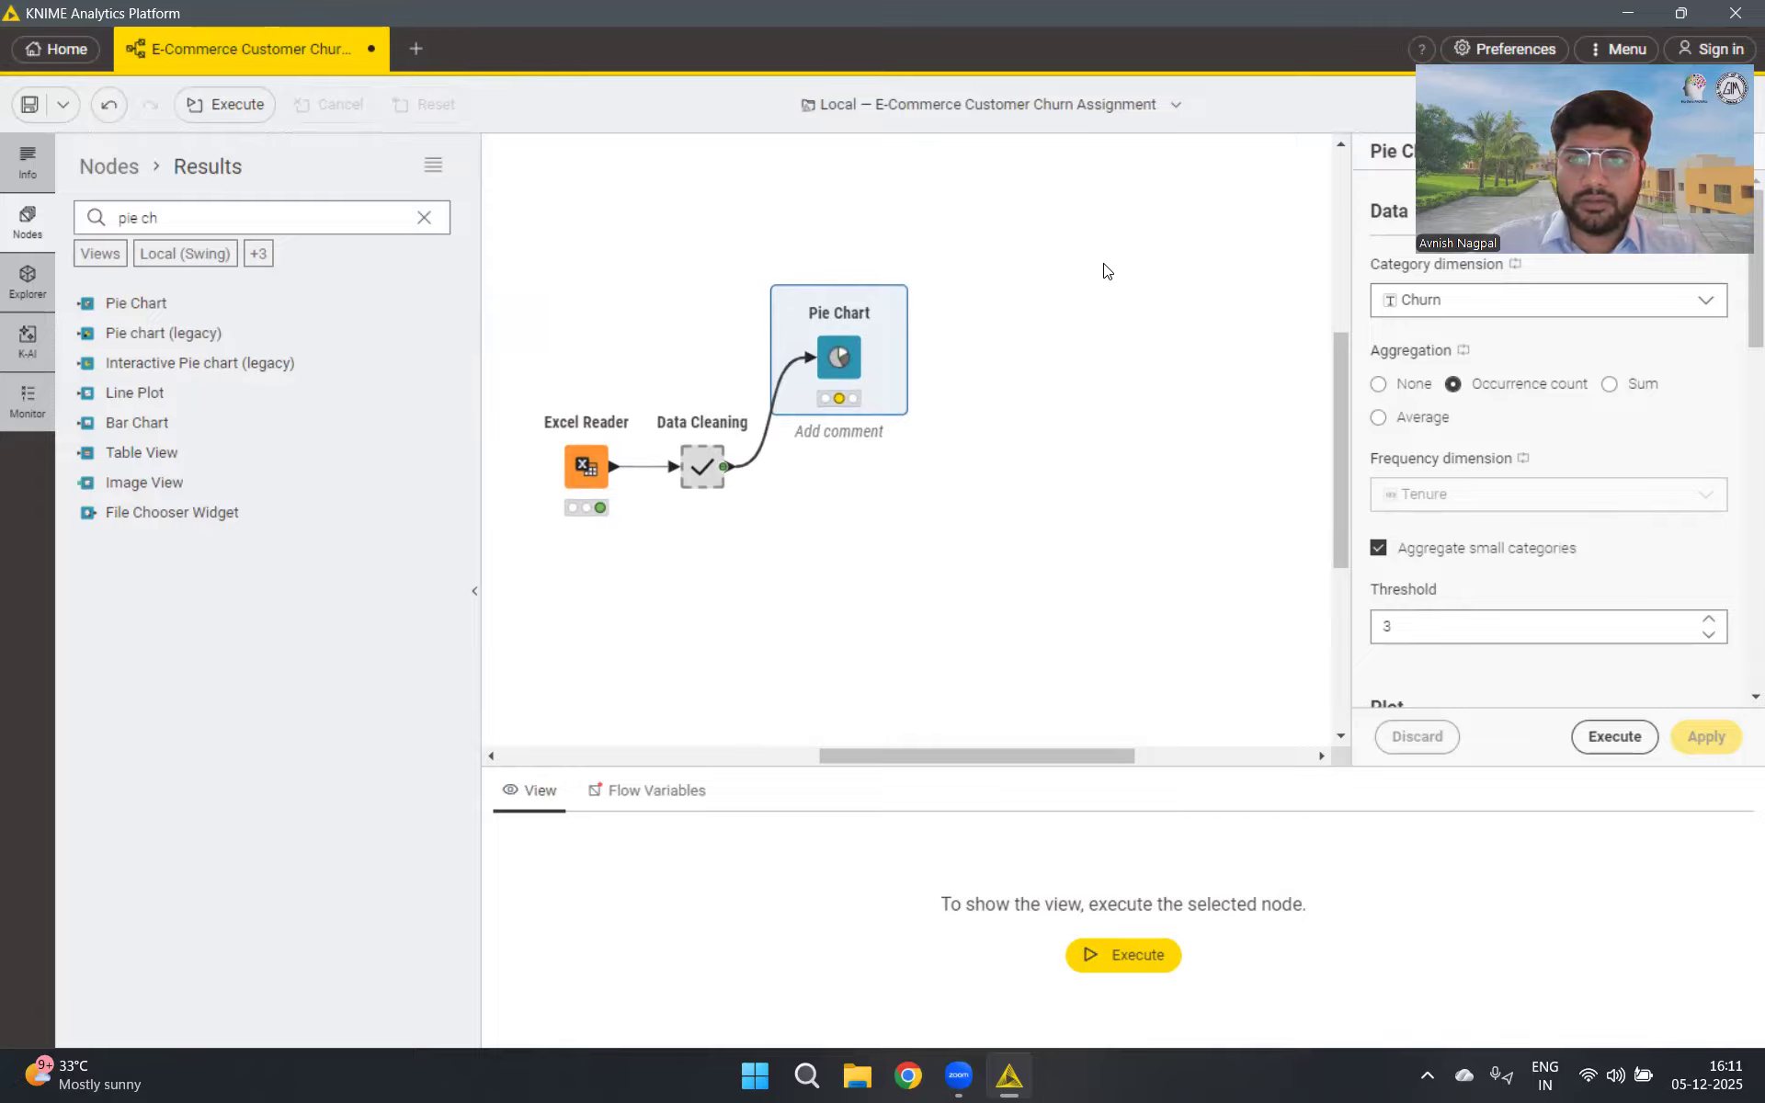
Add a Box Plot node below the Pie Chart and connect it to the Data Cleaning metanode's output
{"action": "left_click", "coordinate": [217, 218]}
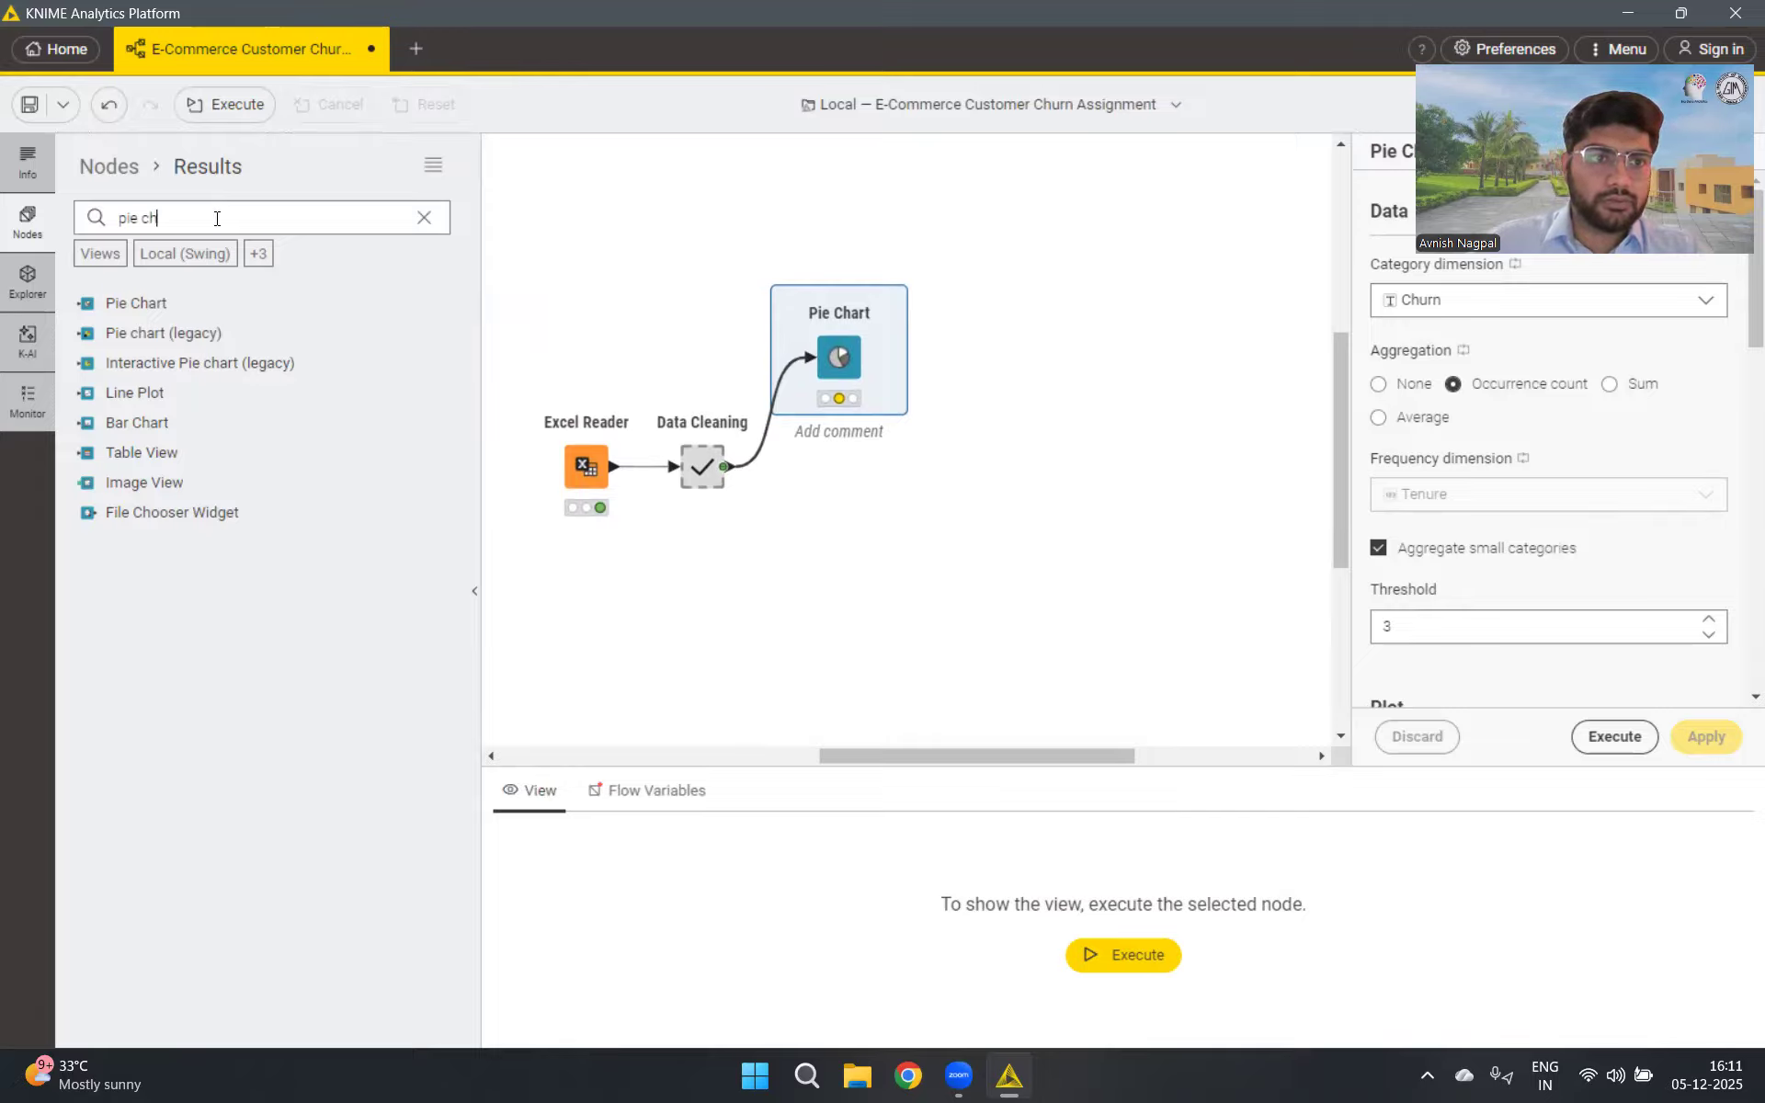
{"action": "key", "text": "BackSpace"}
{"action": "key", "text": "BackSpace"}
{"action": "key", "text": "BackSpace"}
{"action": "key", "text": "BackSpace"}
{"action": "key", "text": "BackSpace"}
{"action": "key", "text": "BackSpace"}
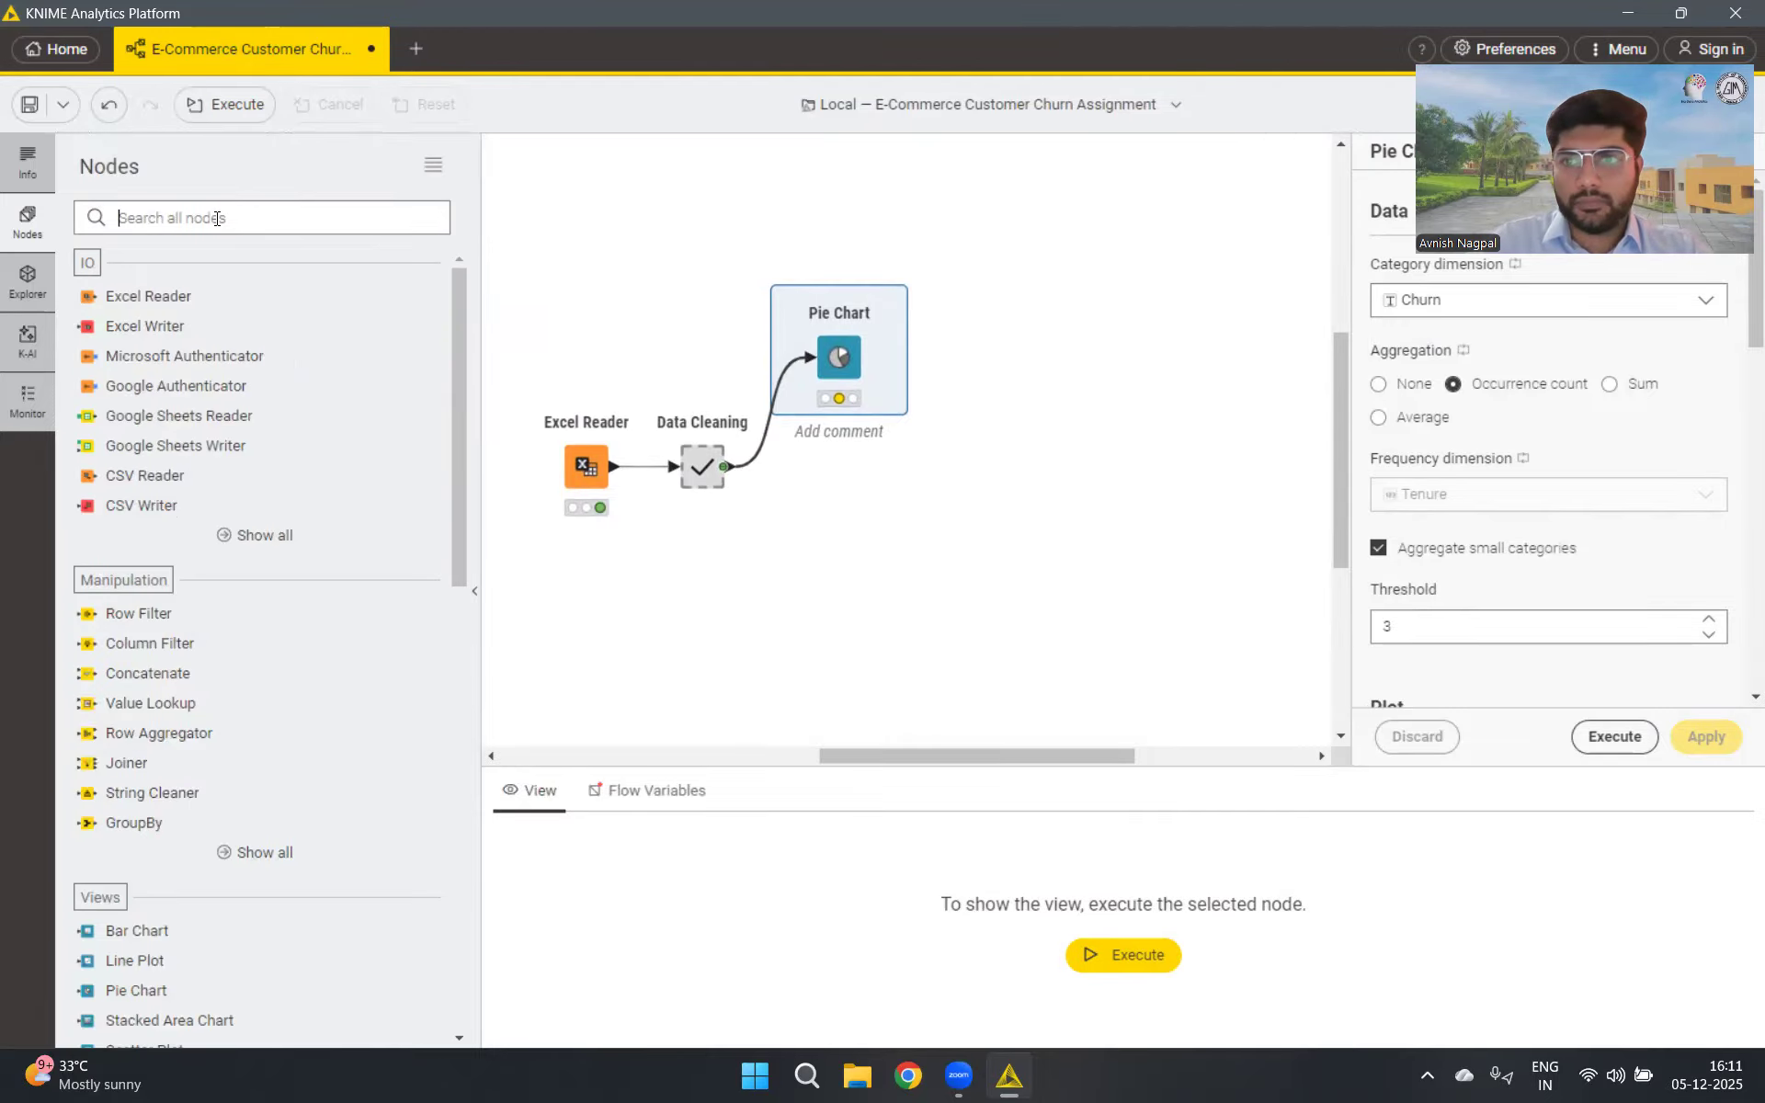
{"action": "type", "text": "box pl"}
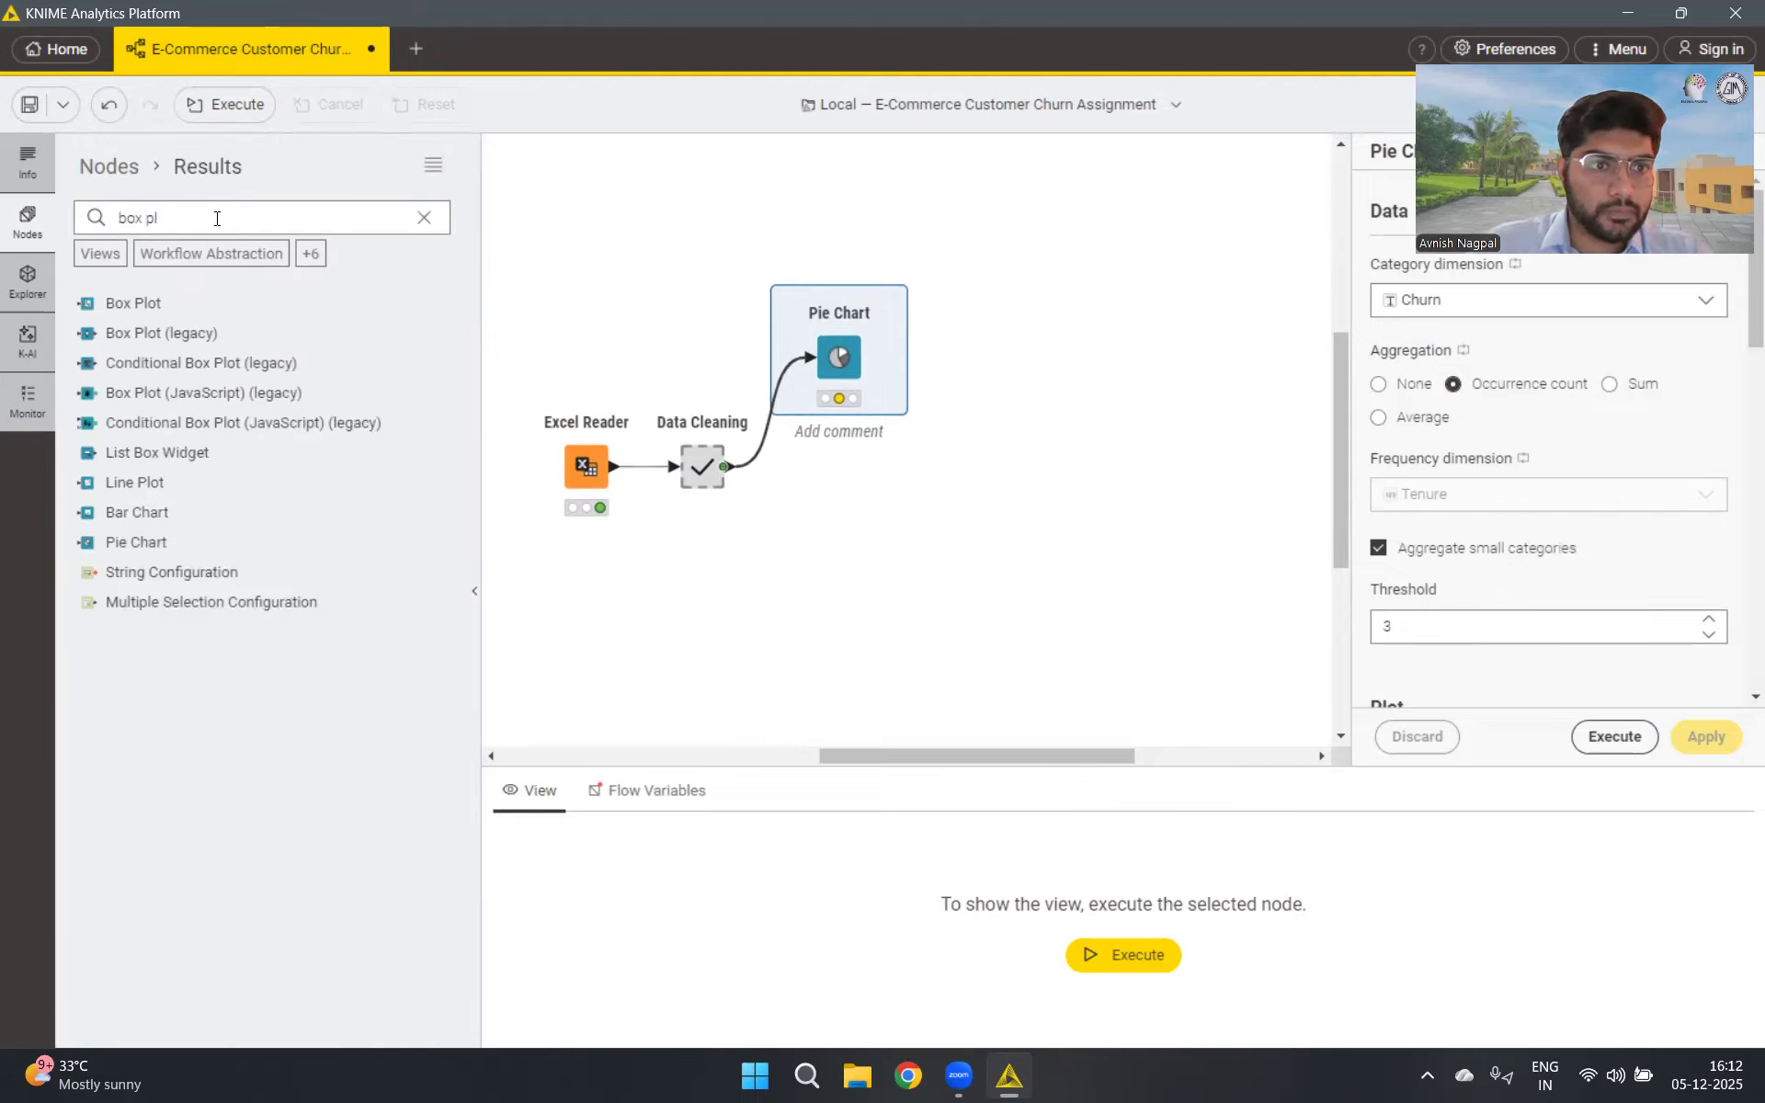
{"action": "left_click_drag", "start_coordinate": [113, 306], "coordinate": [819, 526]}
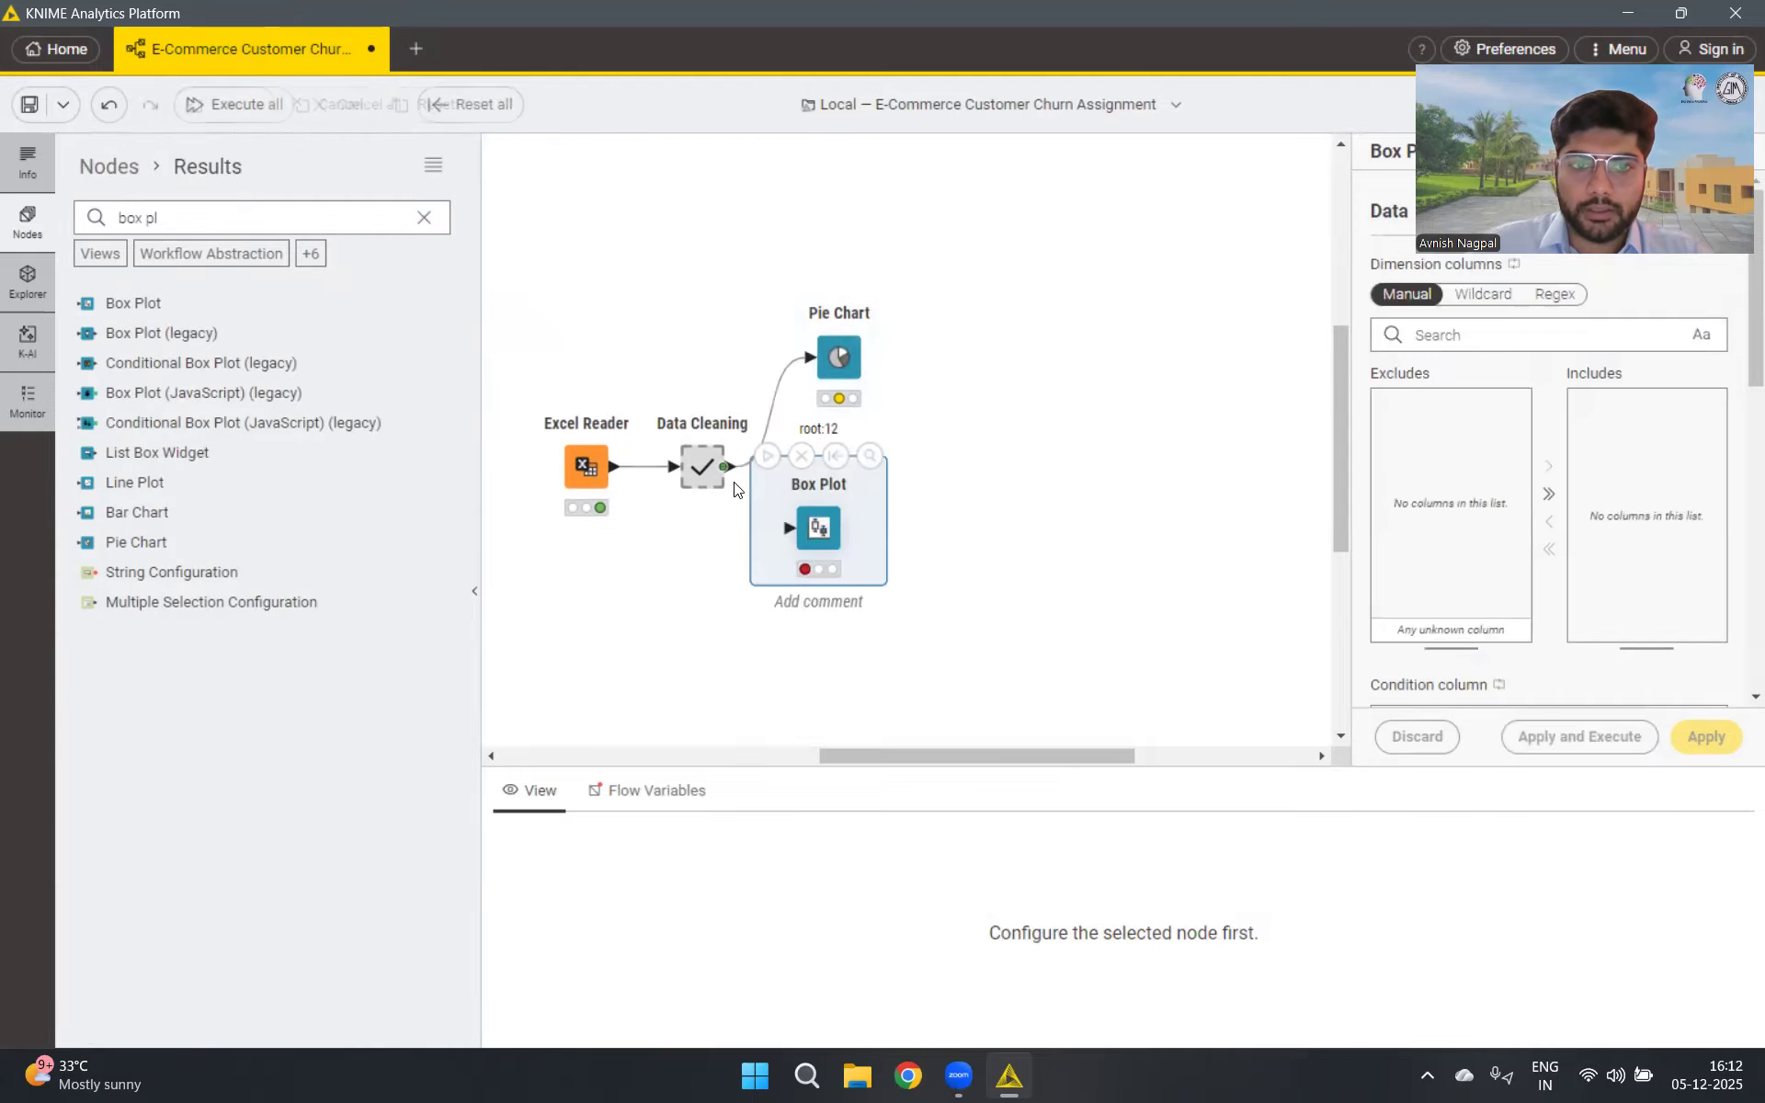
{"action": "left_click_drag", "start_coordinate": [724, 467], "coordinate": [789, 531]}
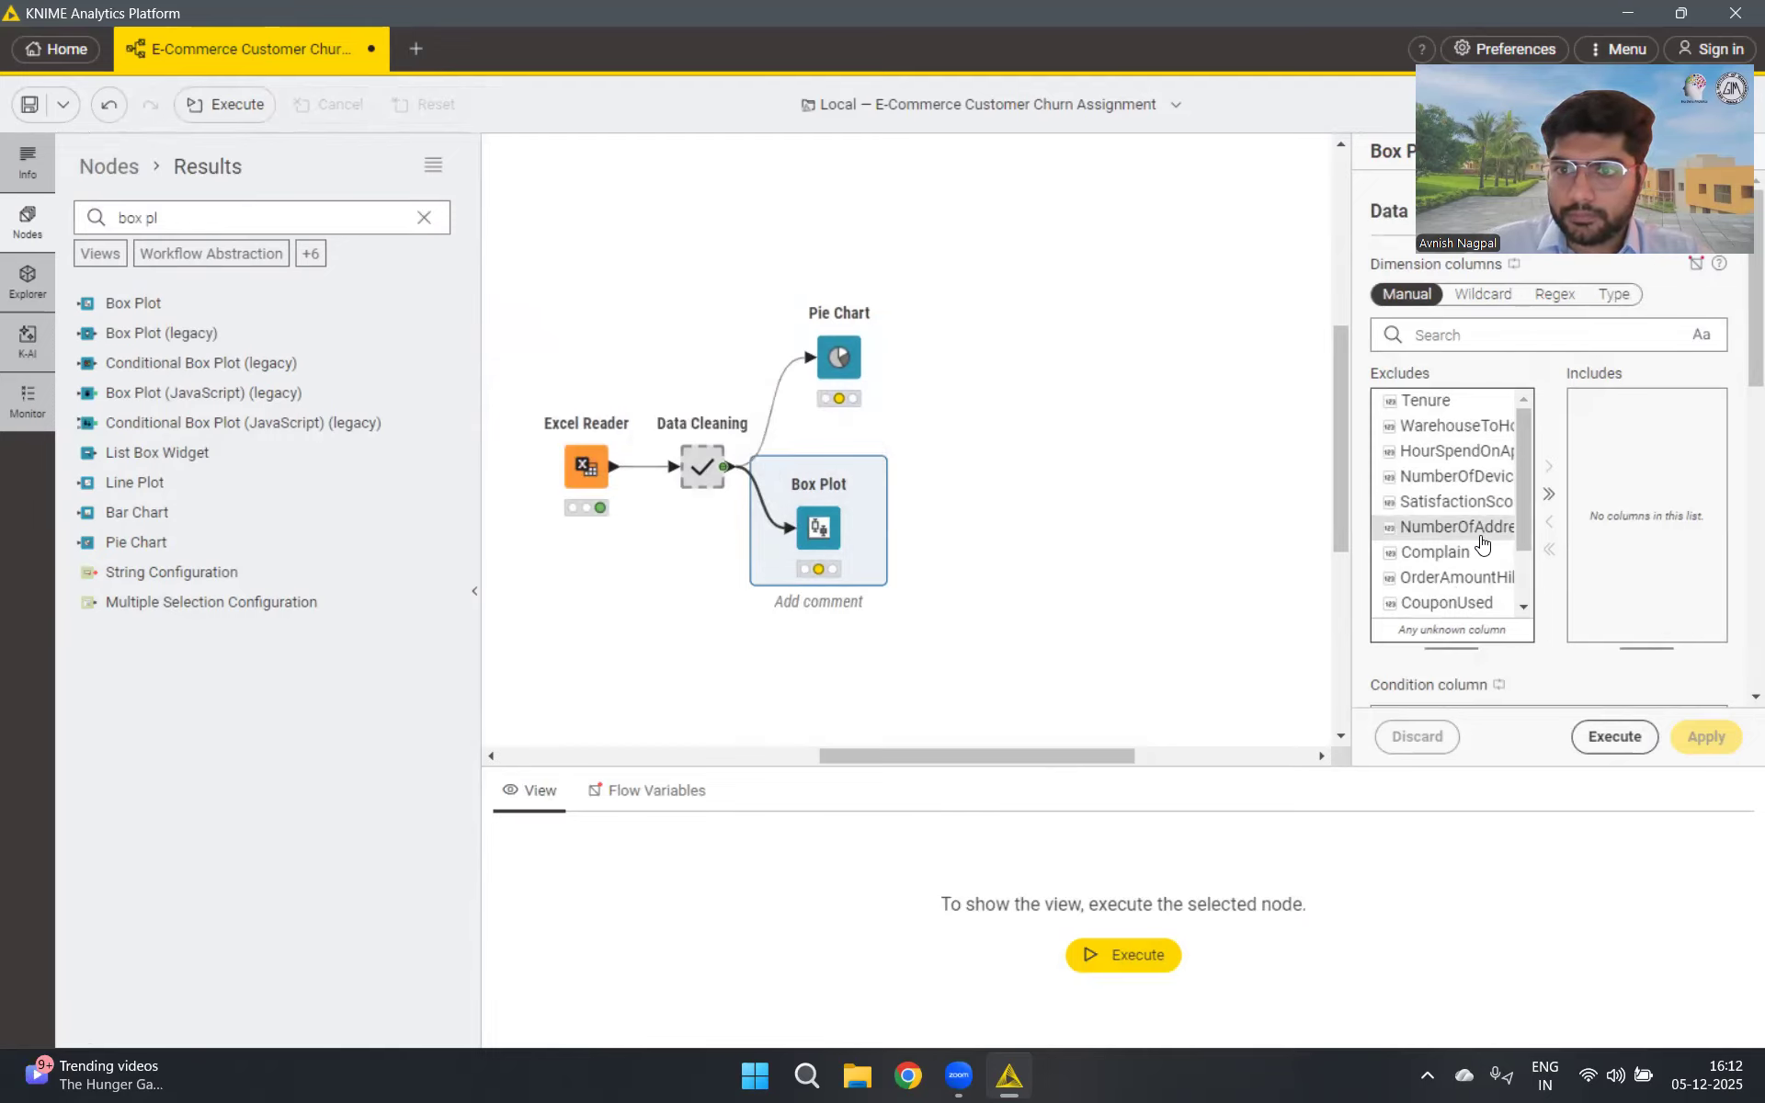
Include all available numeric columns as the Box Plot's dimension columns, and apply and execute the node
{"action": "scroll", "coordinate": [1494, 526], "scroll_direction": "down", "scroll_amount": 1}
{"action": "scroll", "coordinate": [1494, 526], "scroll_direction": "up", "scroll_amount": 1}
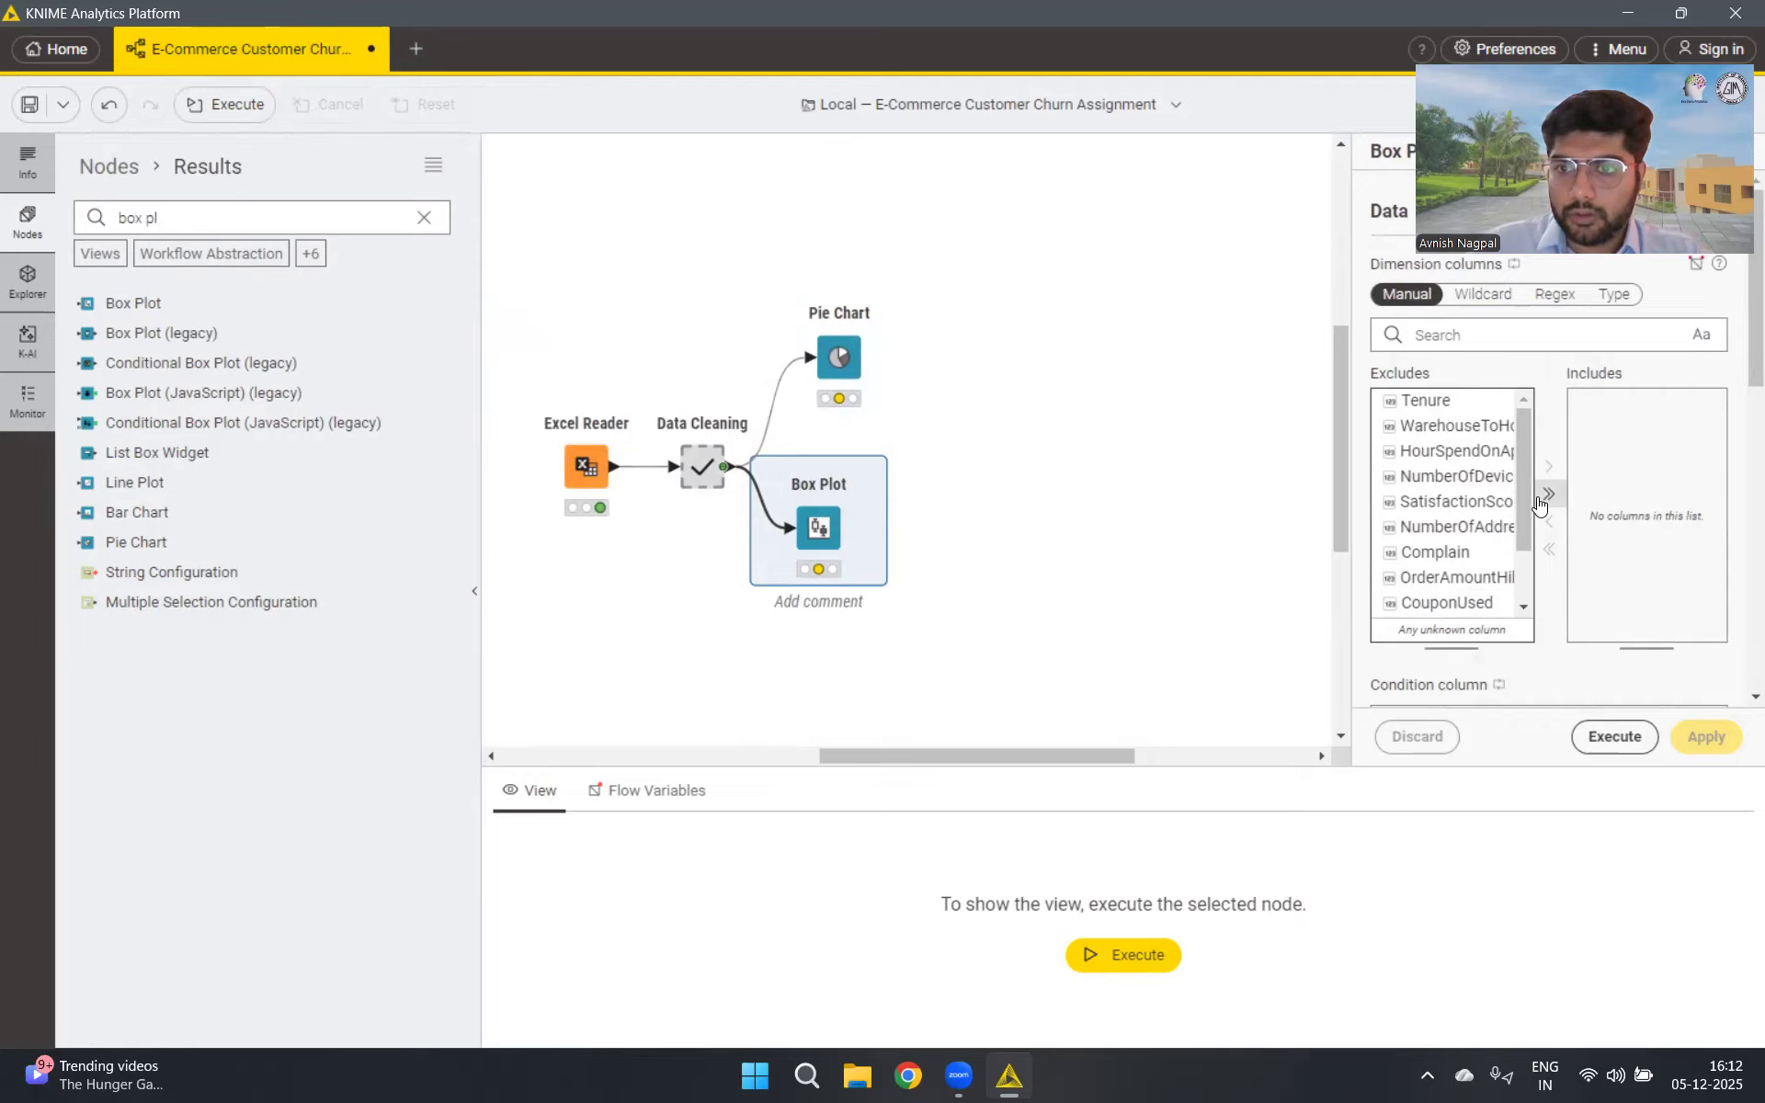
{"action": "left_click", "coordinate": [1549, 495]}
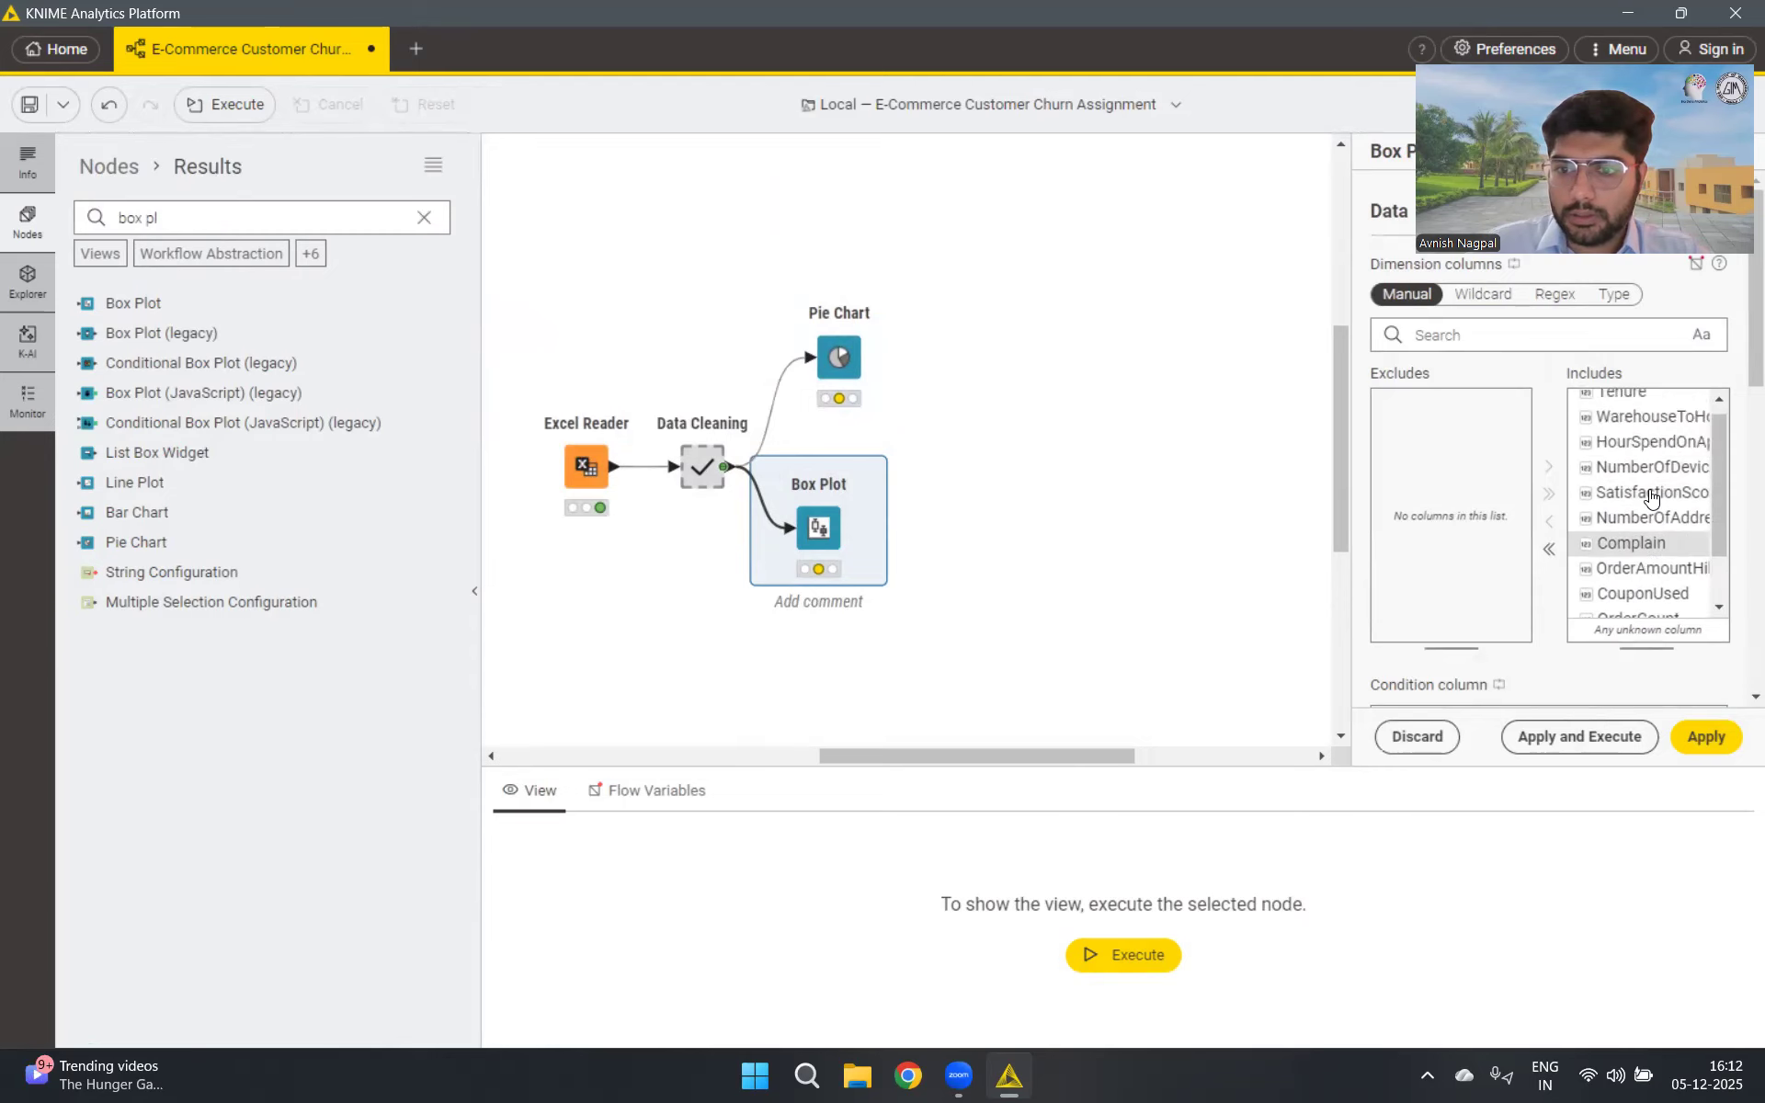
{"action": "left_click", "coordinate": [1565, 735]}
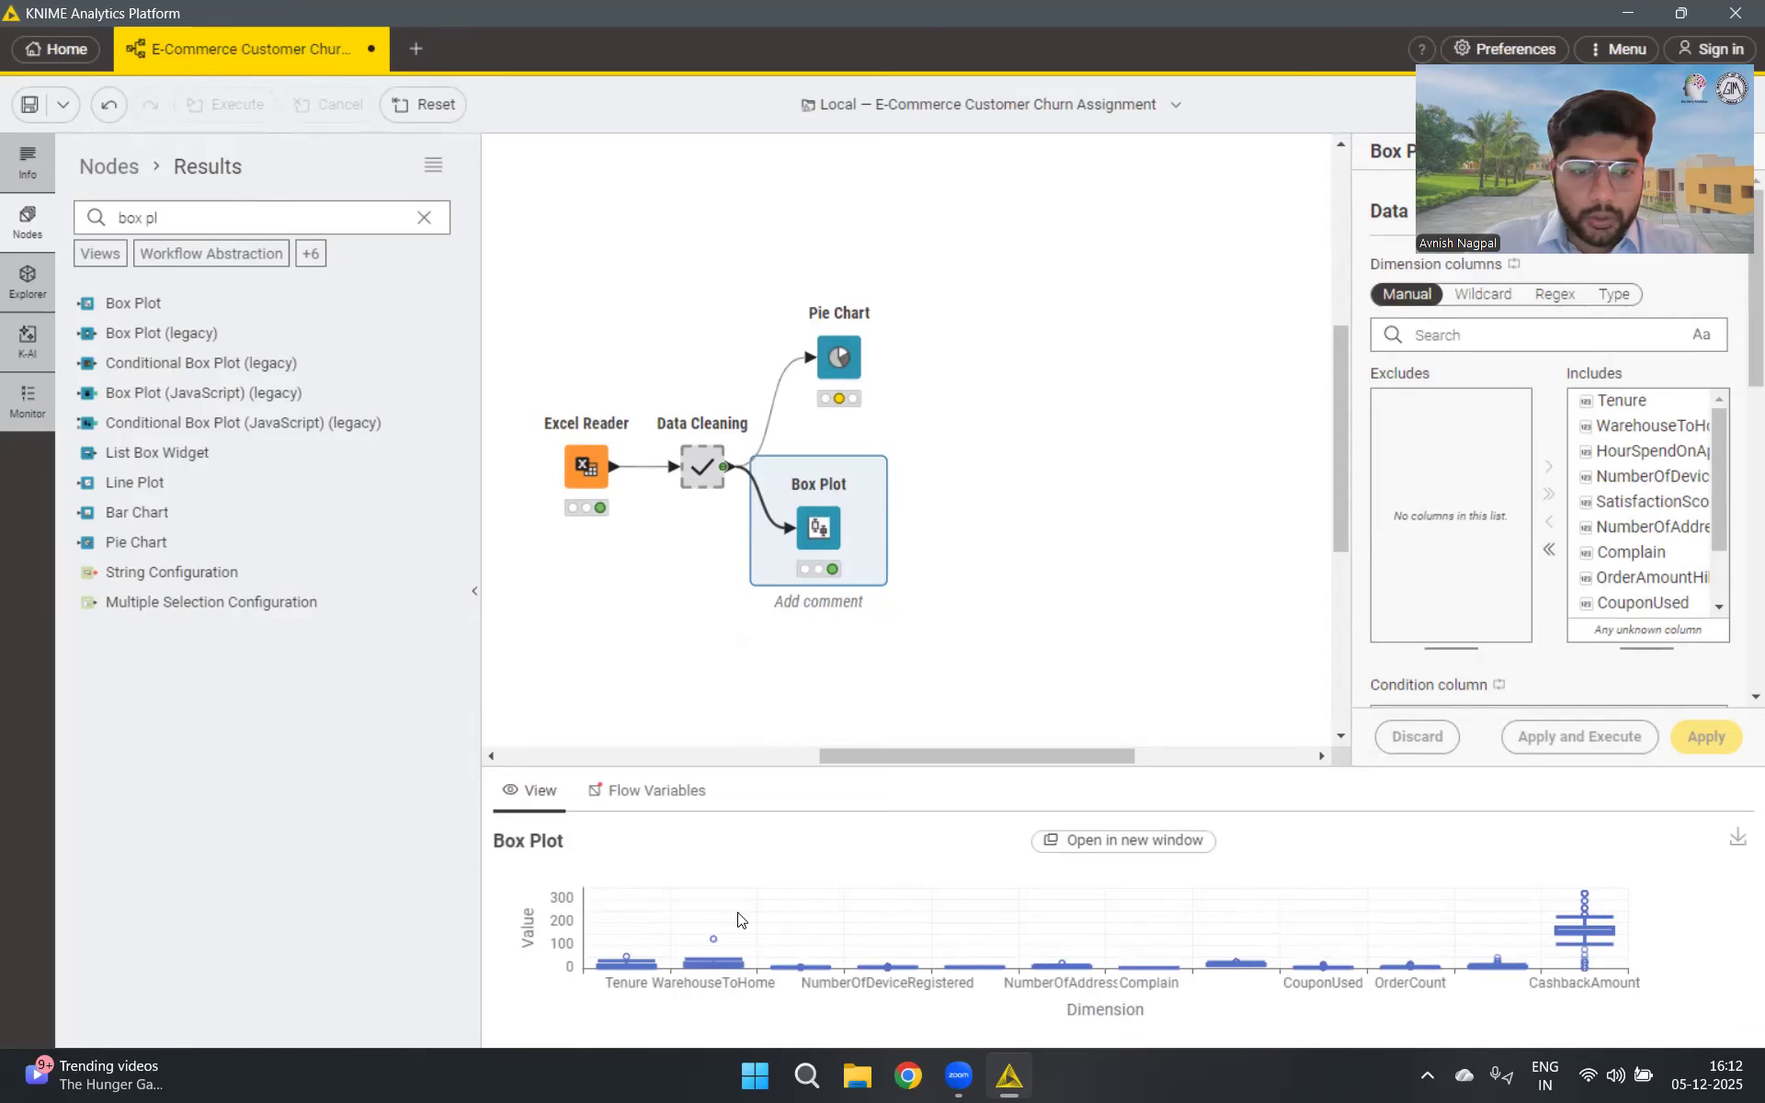
View the box plot in a separate window, inspect the Tenure and WarehouseToHome outliers, and close it
{"action": "left_click", "coordinate": [1143, 847]}
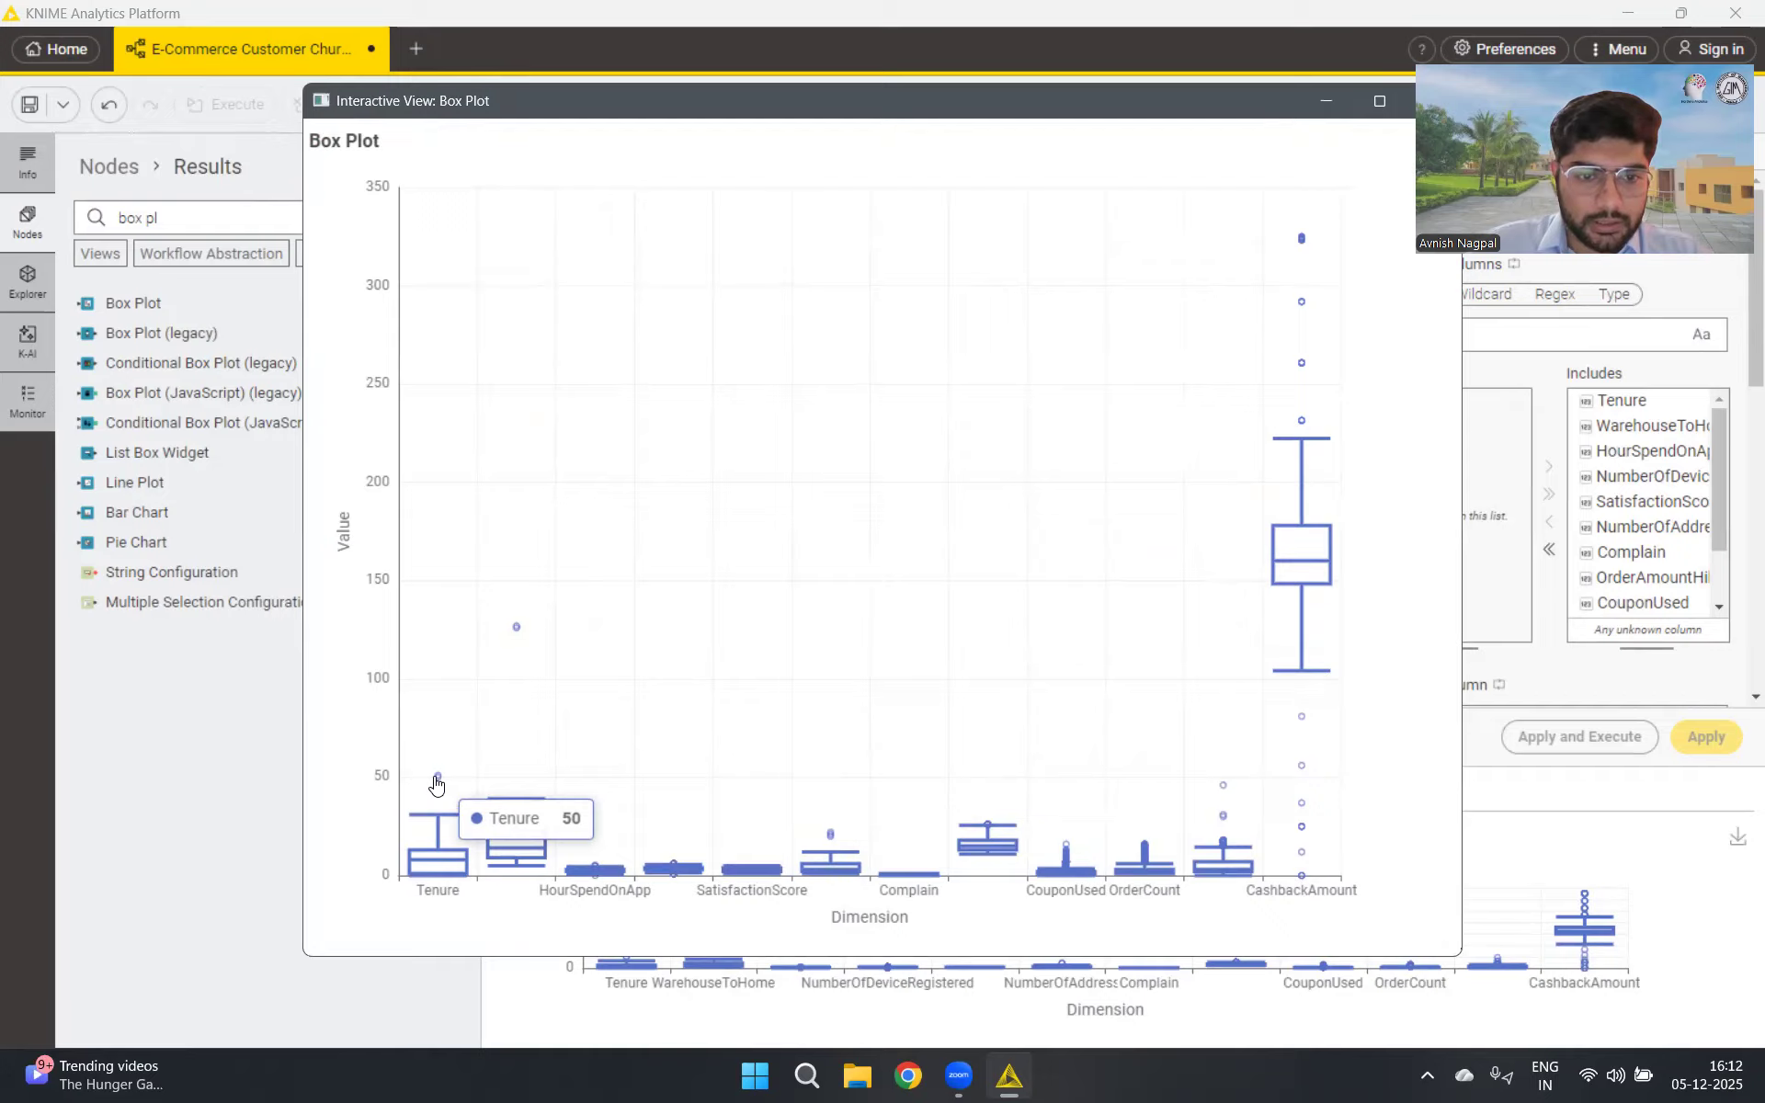
{"action": "mouse_move", "coordinate": [519, 633]}
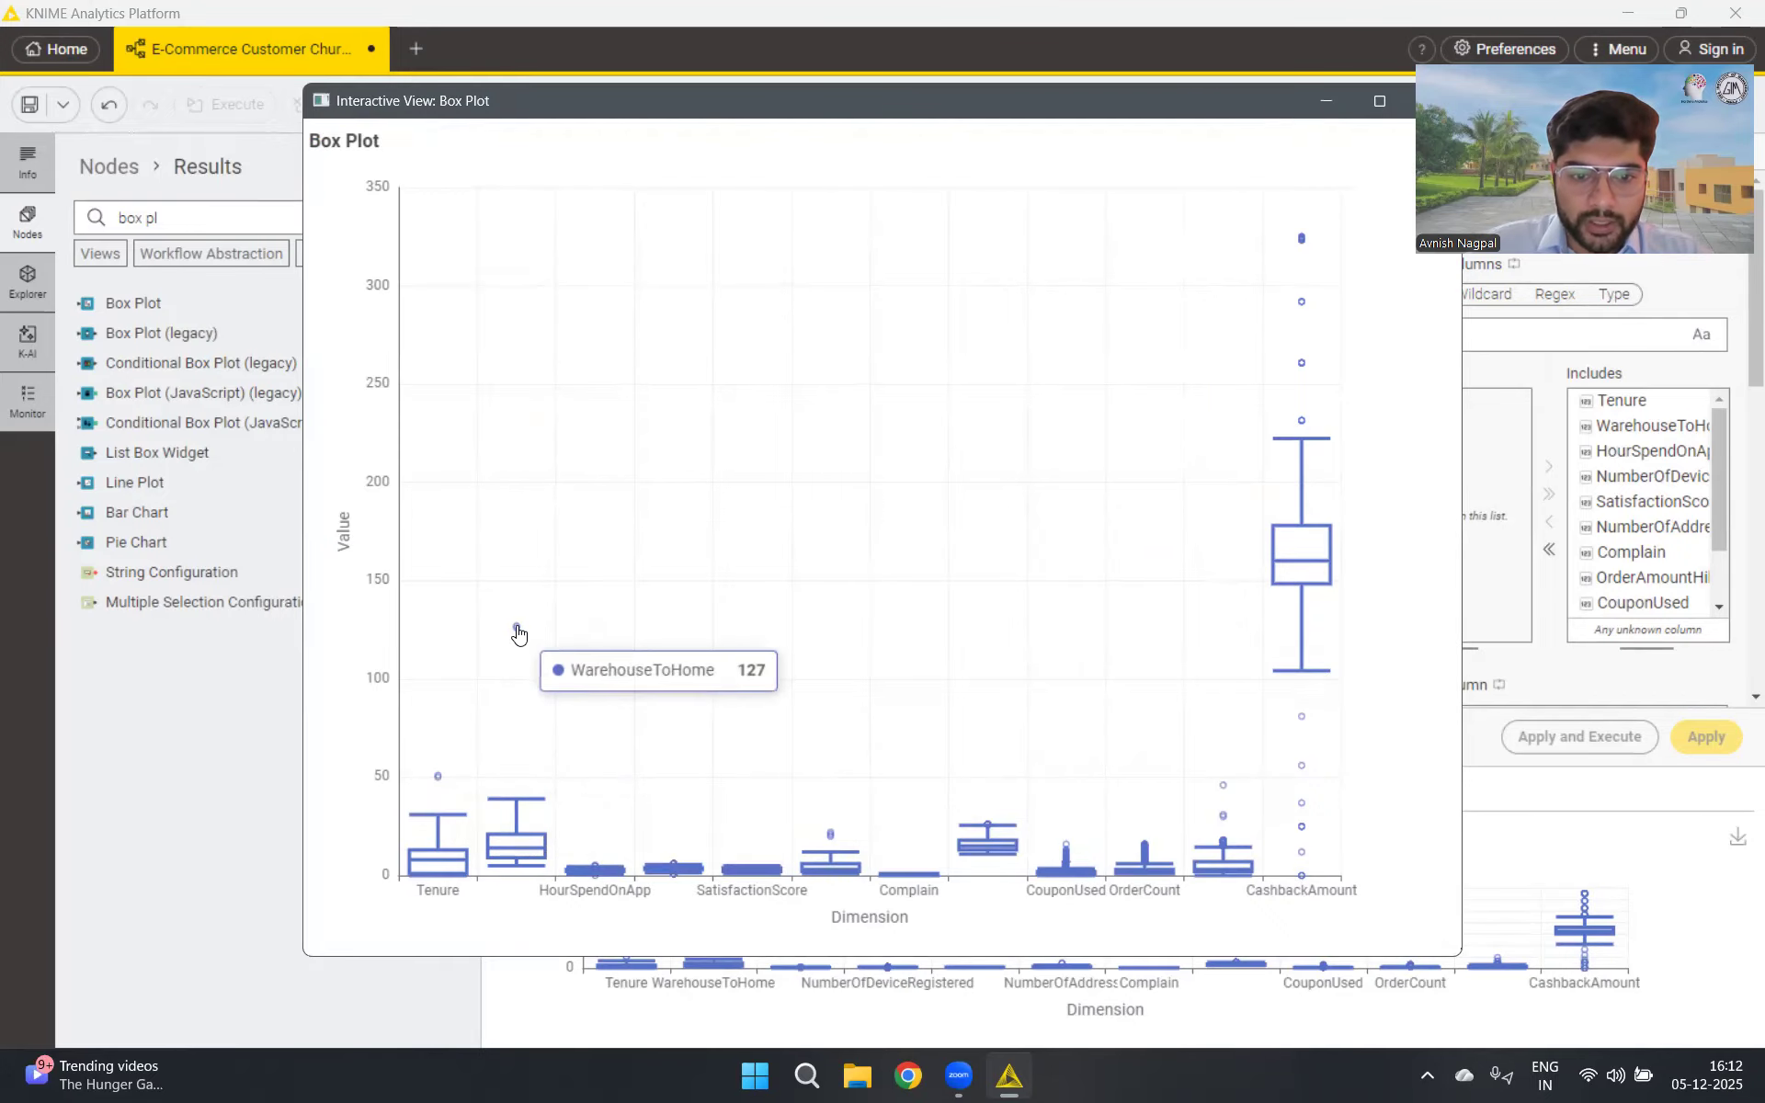
{"action": "mouse_move", "coordinate": [438, 781]}
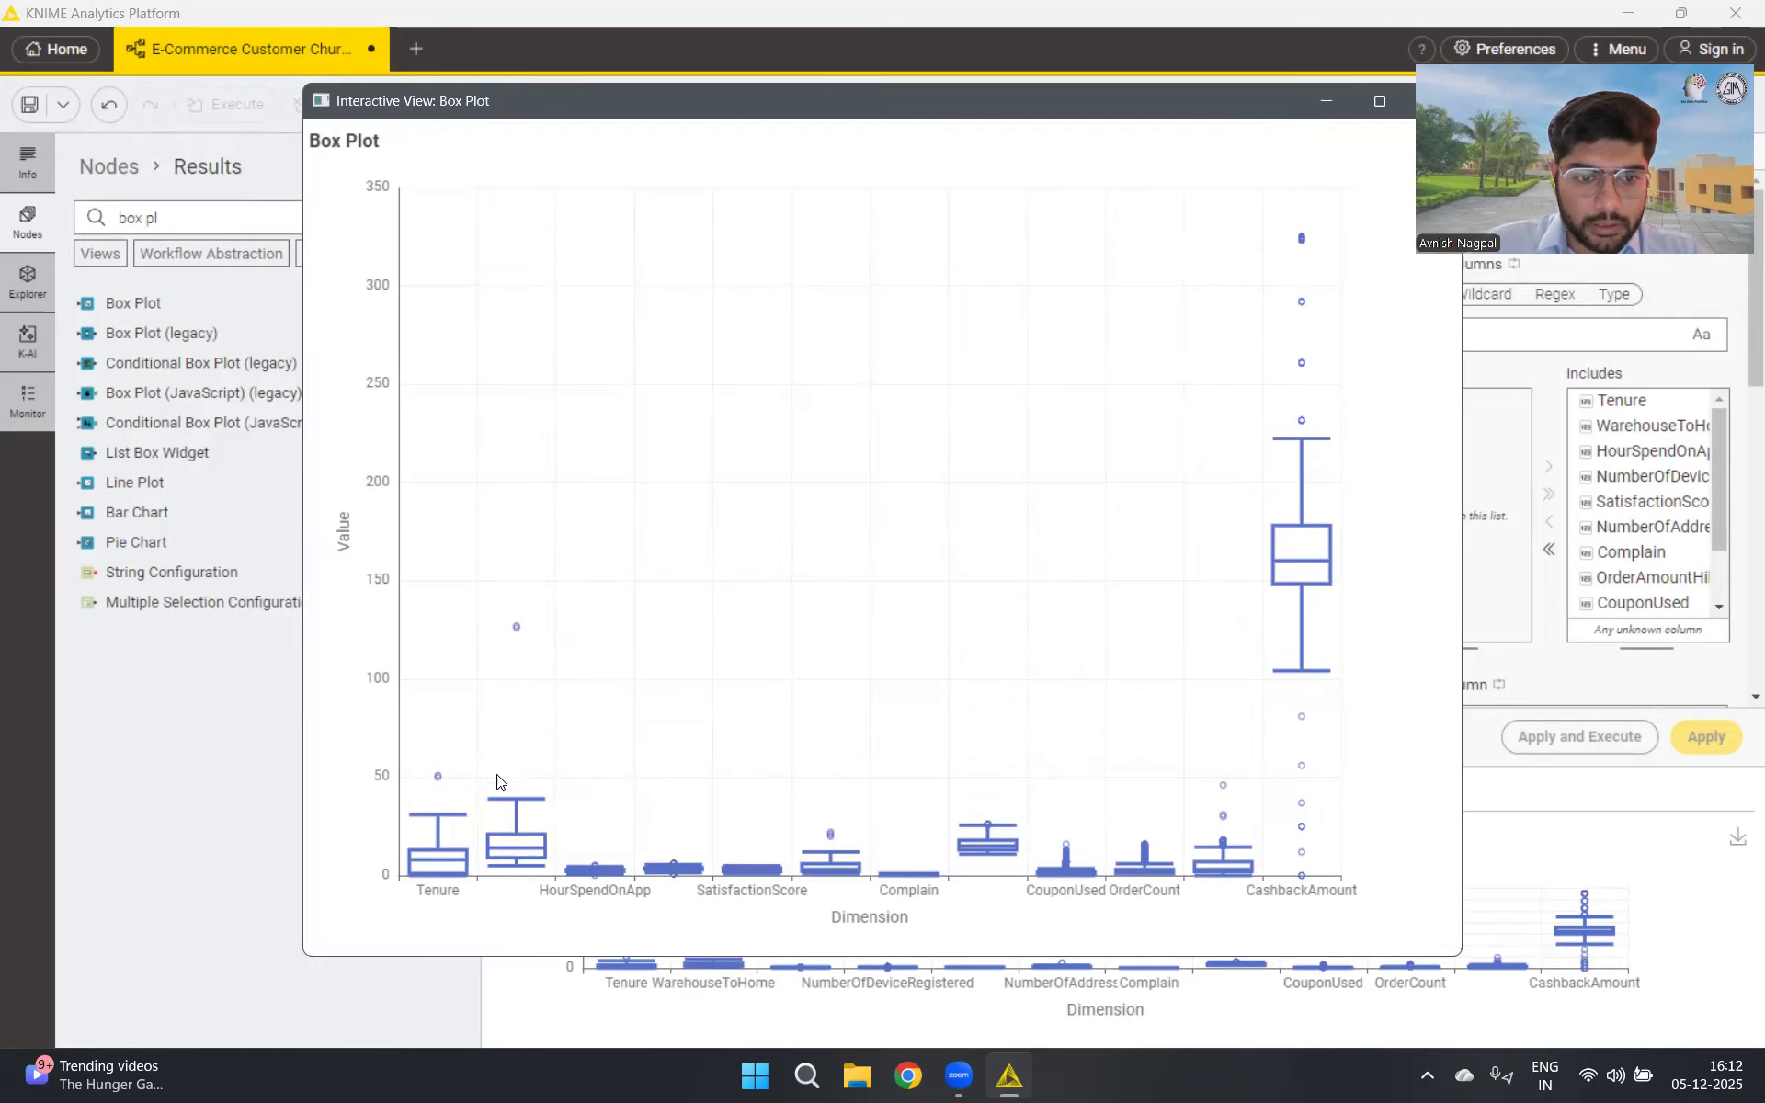
{"action": "mouse_move", "coordinate": [520, 740]}
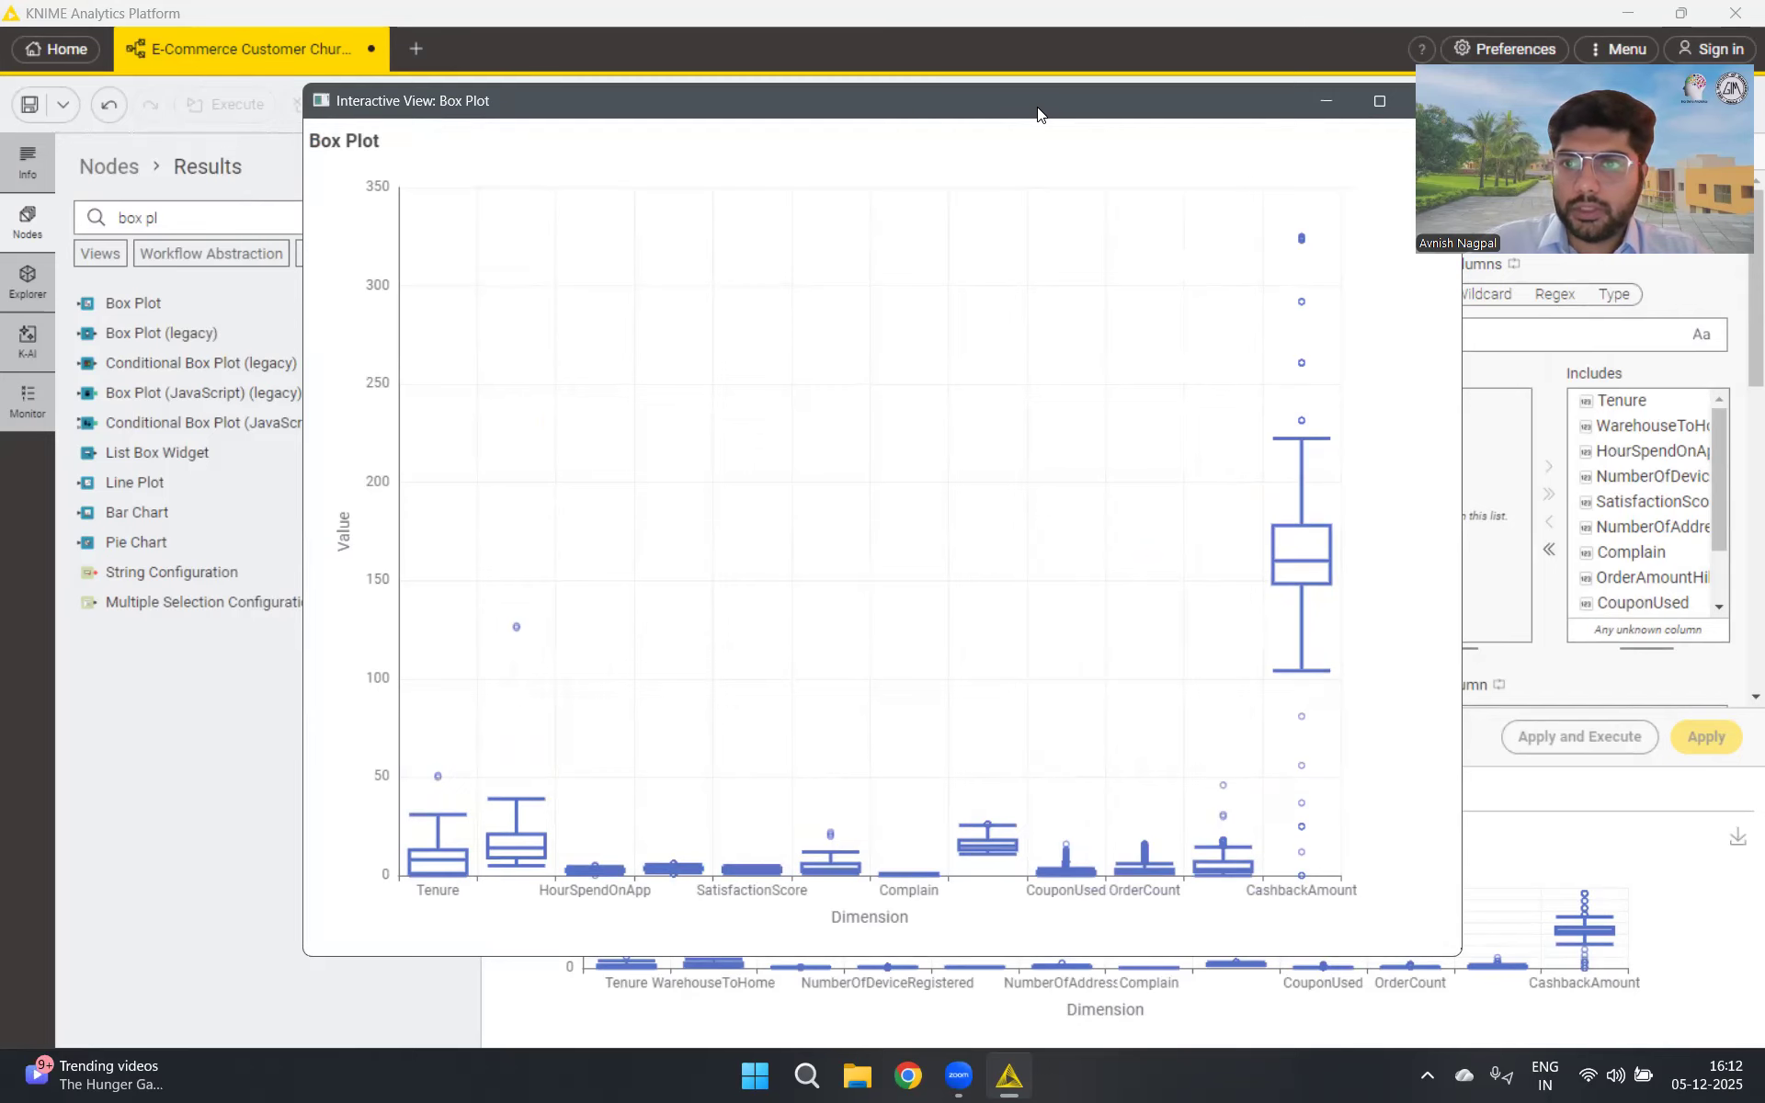
{"action": "left_click", "coordinate": [1381, 149]}
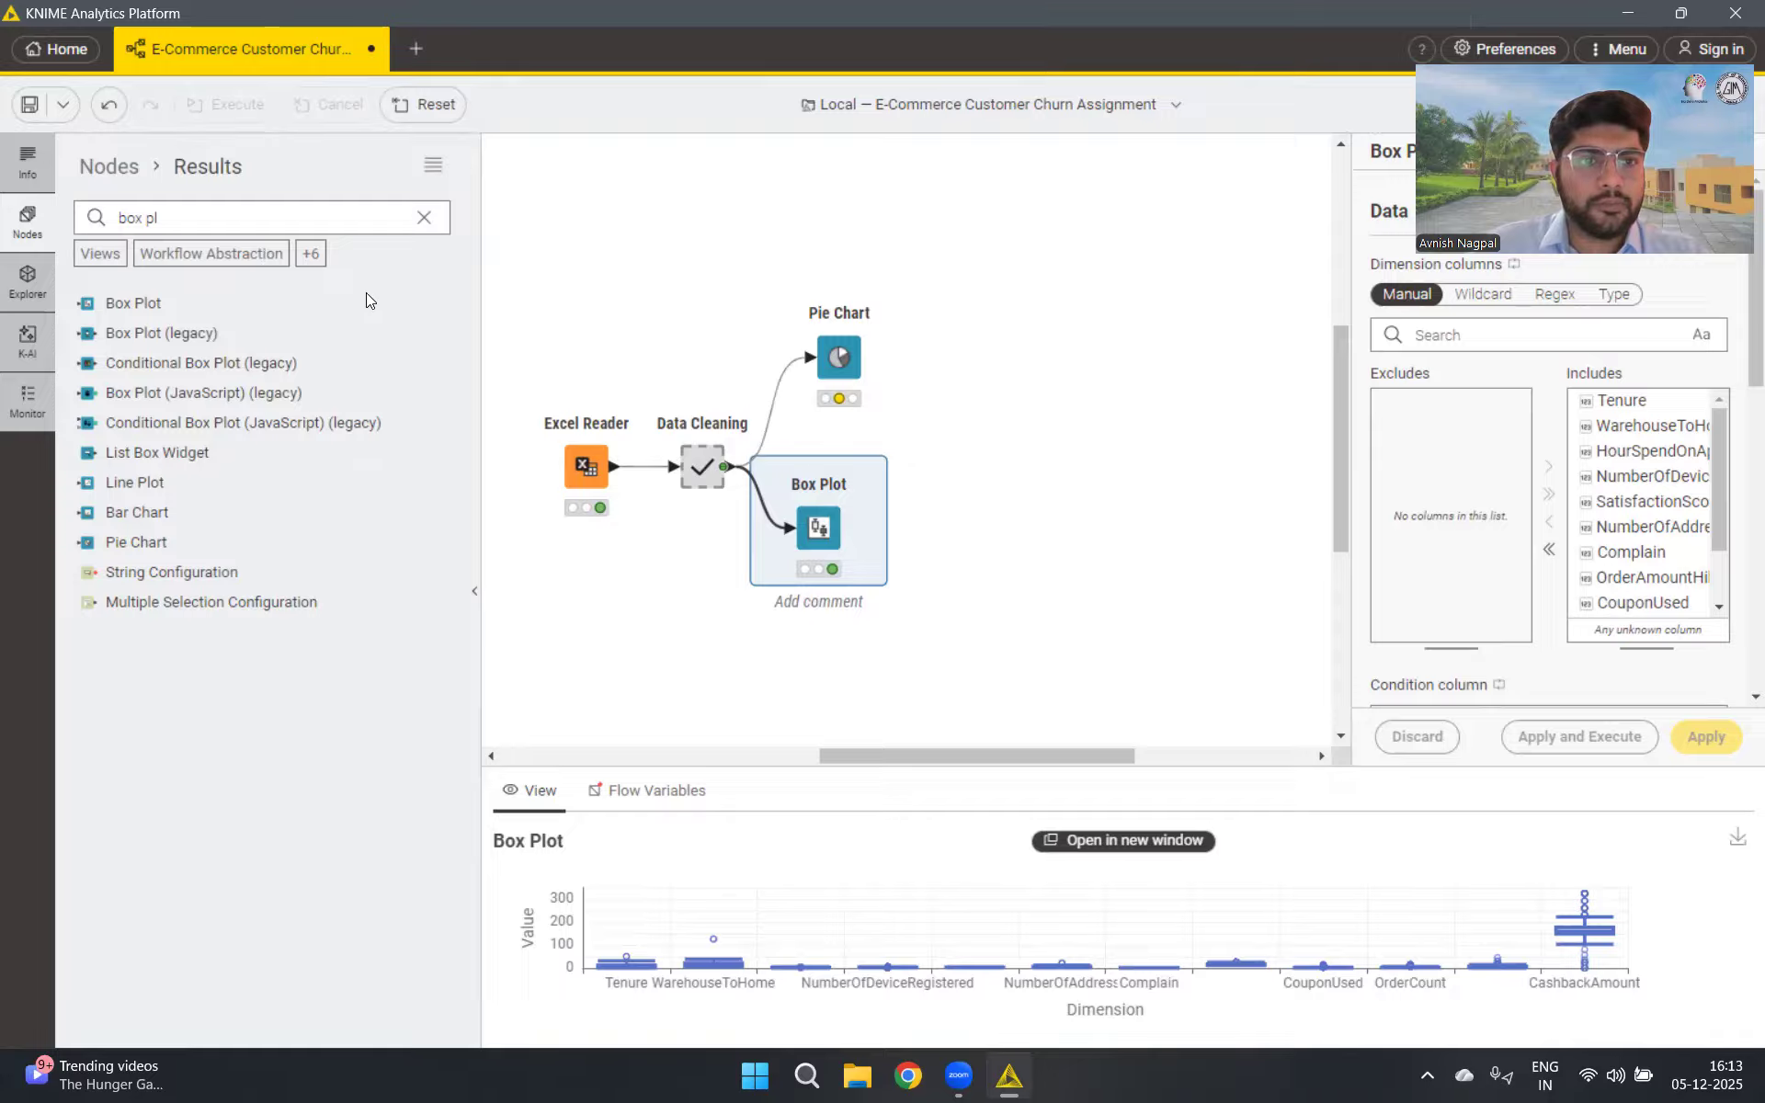
Add a Numeric Outliers node after Data Cleaning and connect it to the metanode's output
{"action": "triple_click", "coordinate": [356, 211]}
{"action": "key", "text": "BackSpace"}
{"action": "type", "text": "numer"}
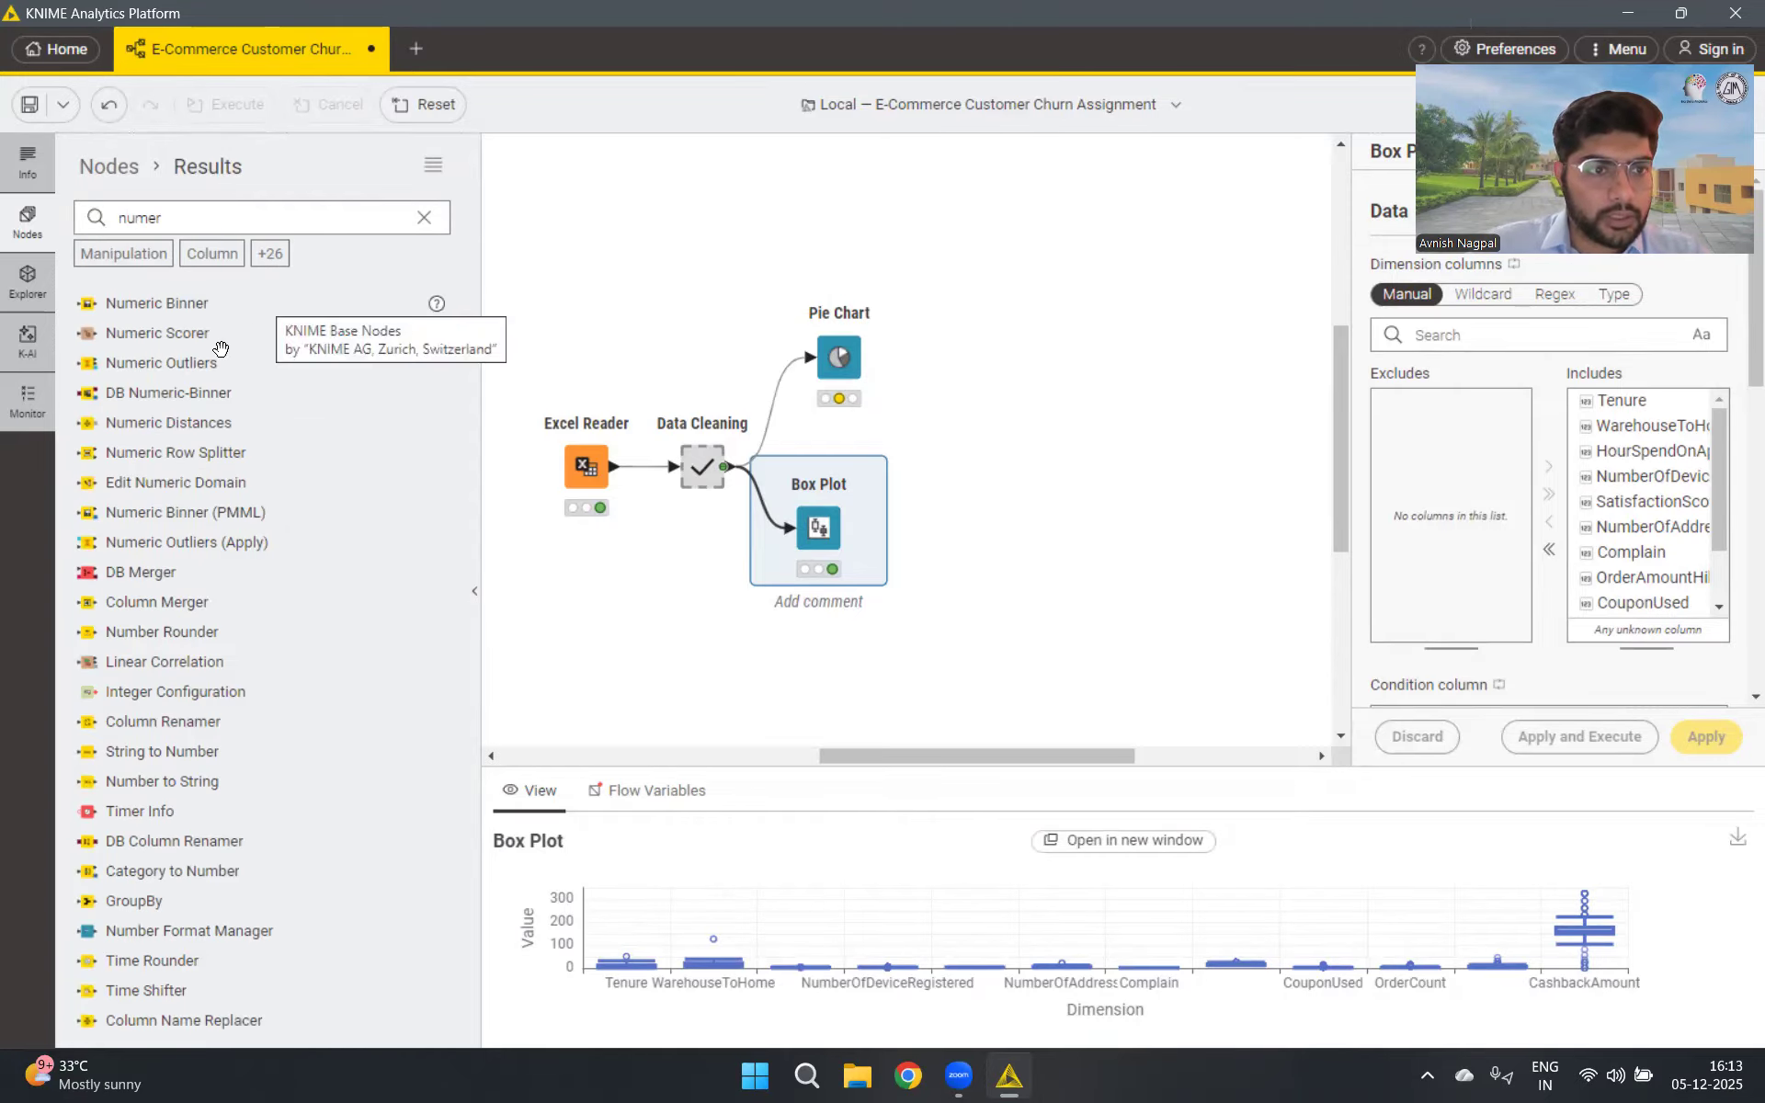
{"action": "left_click_drag", "start_coordinate": [181, 365], "coordinate": [936, 455]}
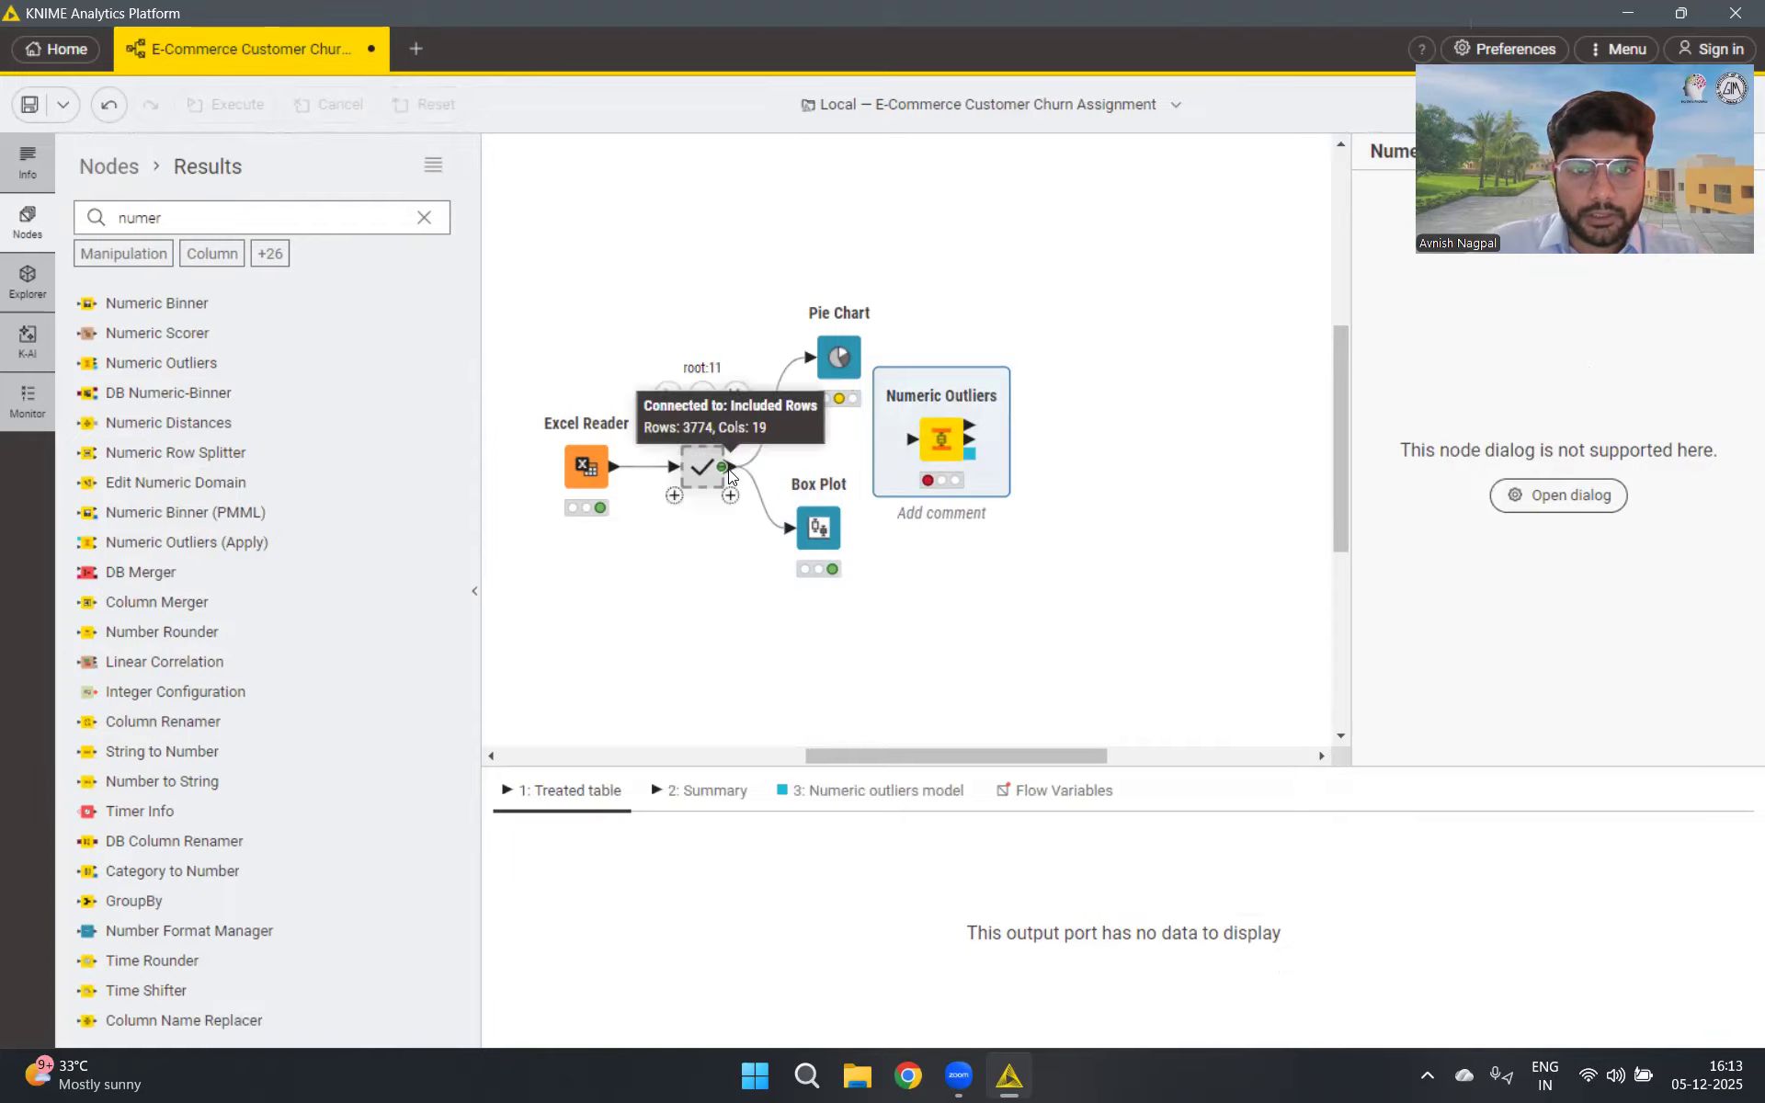
{"action": "left_click_drag", "start_coordinate": [728, 469], "coordinate": [914, 449]}
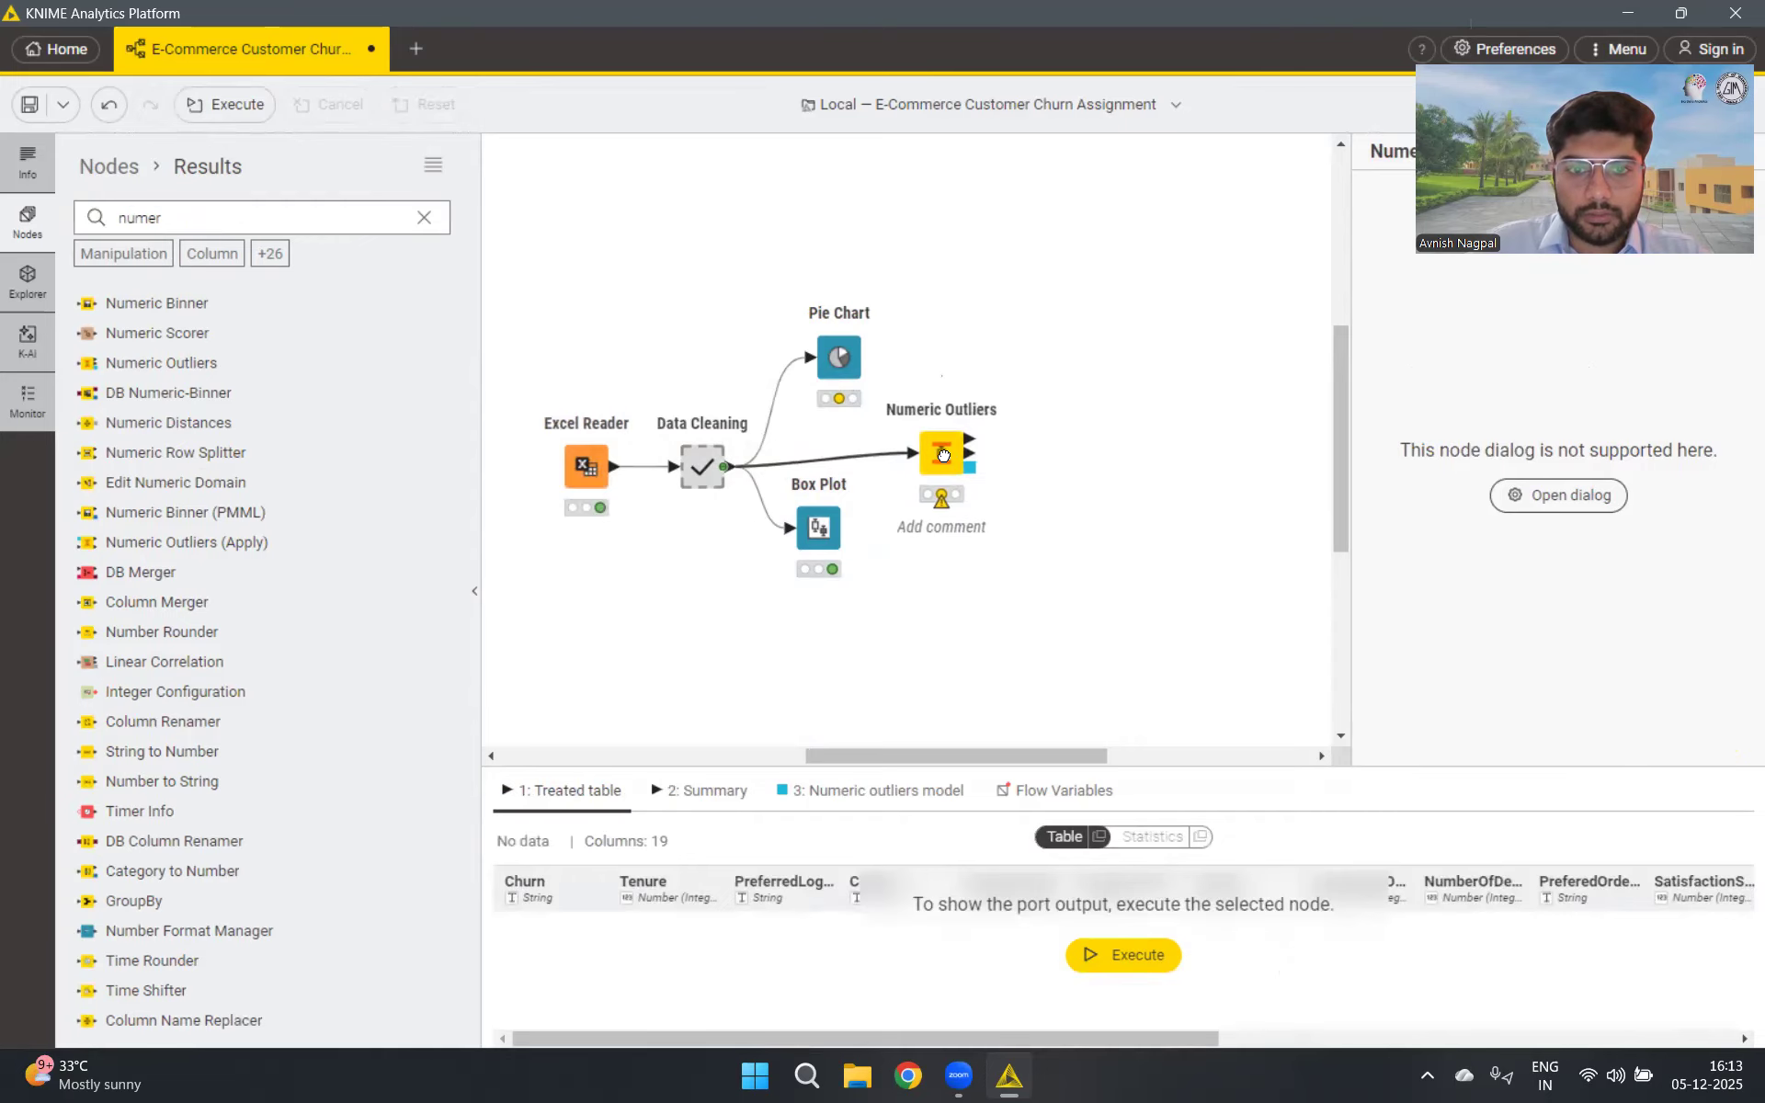
{"action": "left_click", "coordinate": [945, 449]}
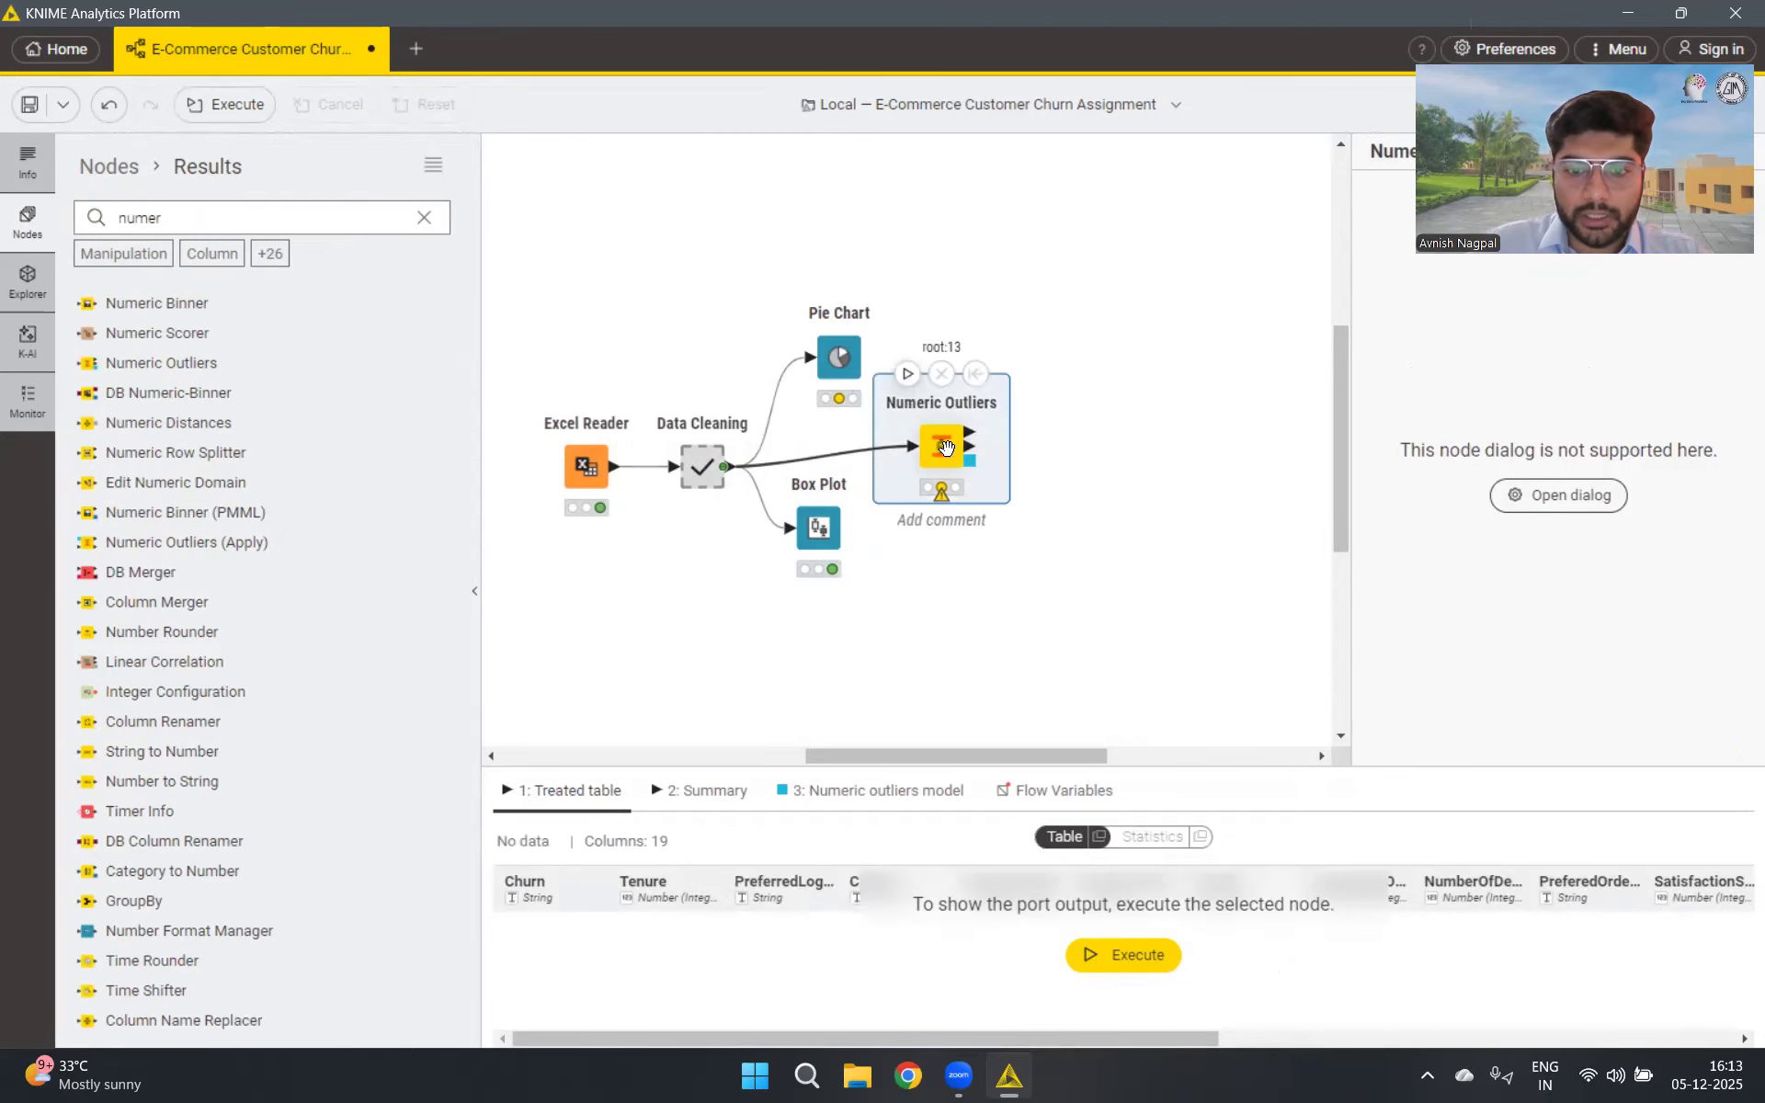
Configure Numeric Outliers to use the treatment option Remove outlier rows for all outliers, and execute the node
{"action": "left_click", "coordinate": [1540, 495]}
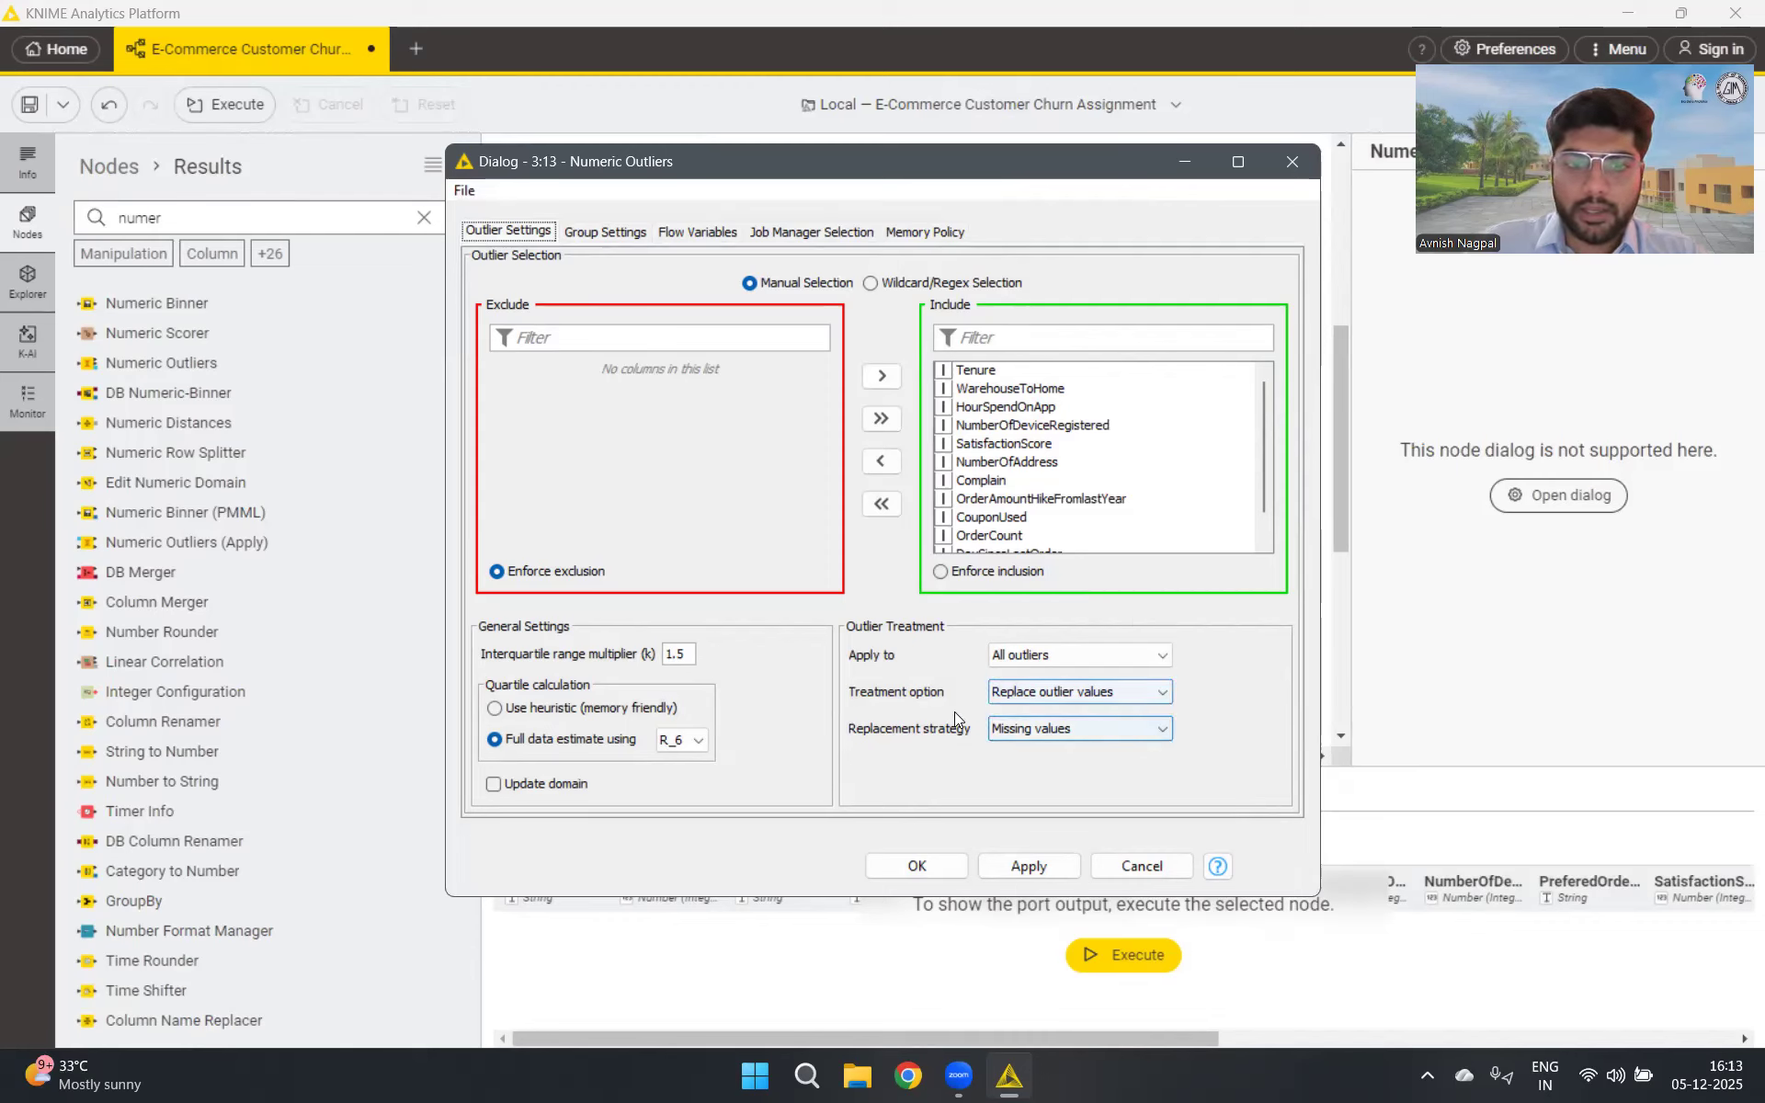
{"action": "left_click", "coordinate": [1072, 691]}
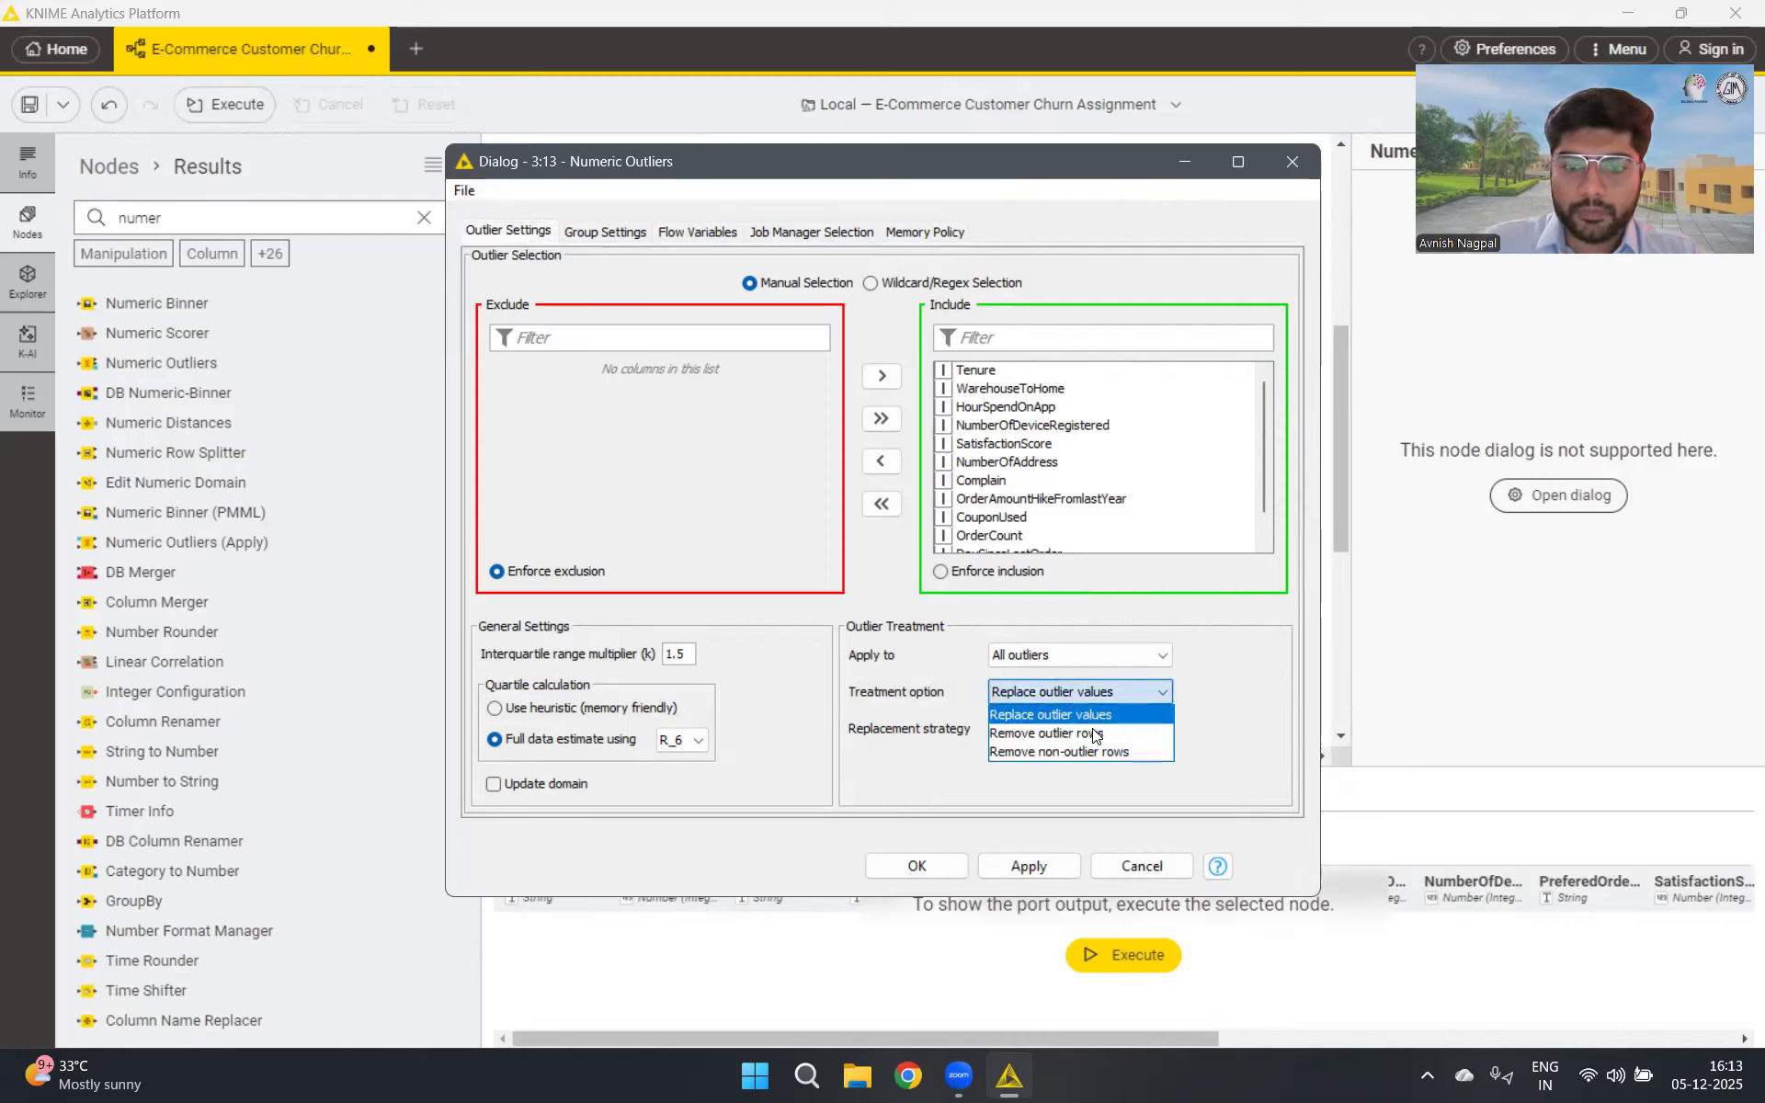
{"action": "left_click", "coordinate": [1093, 732]}
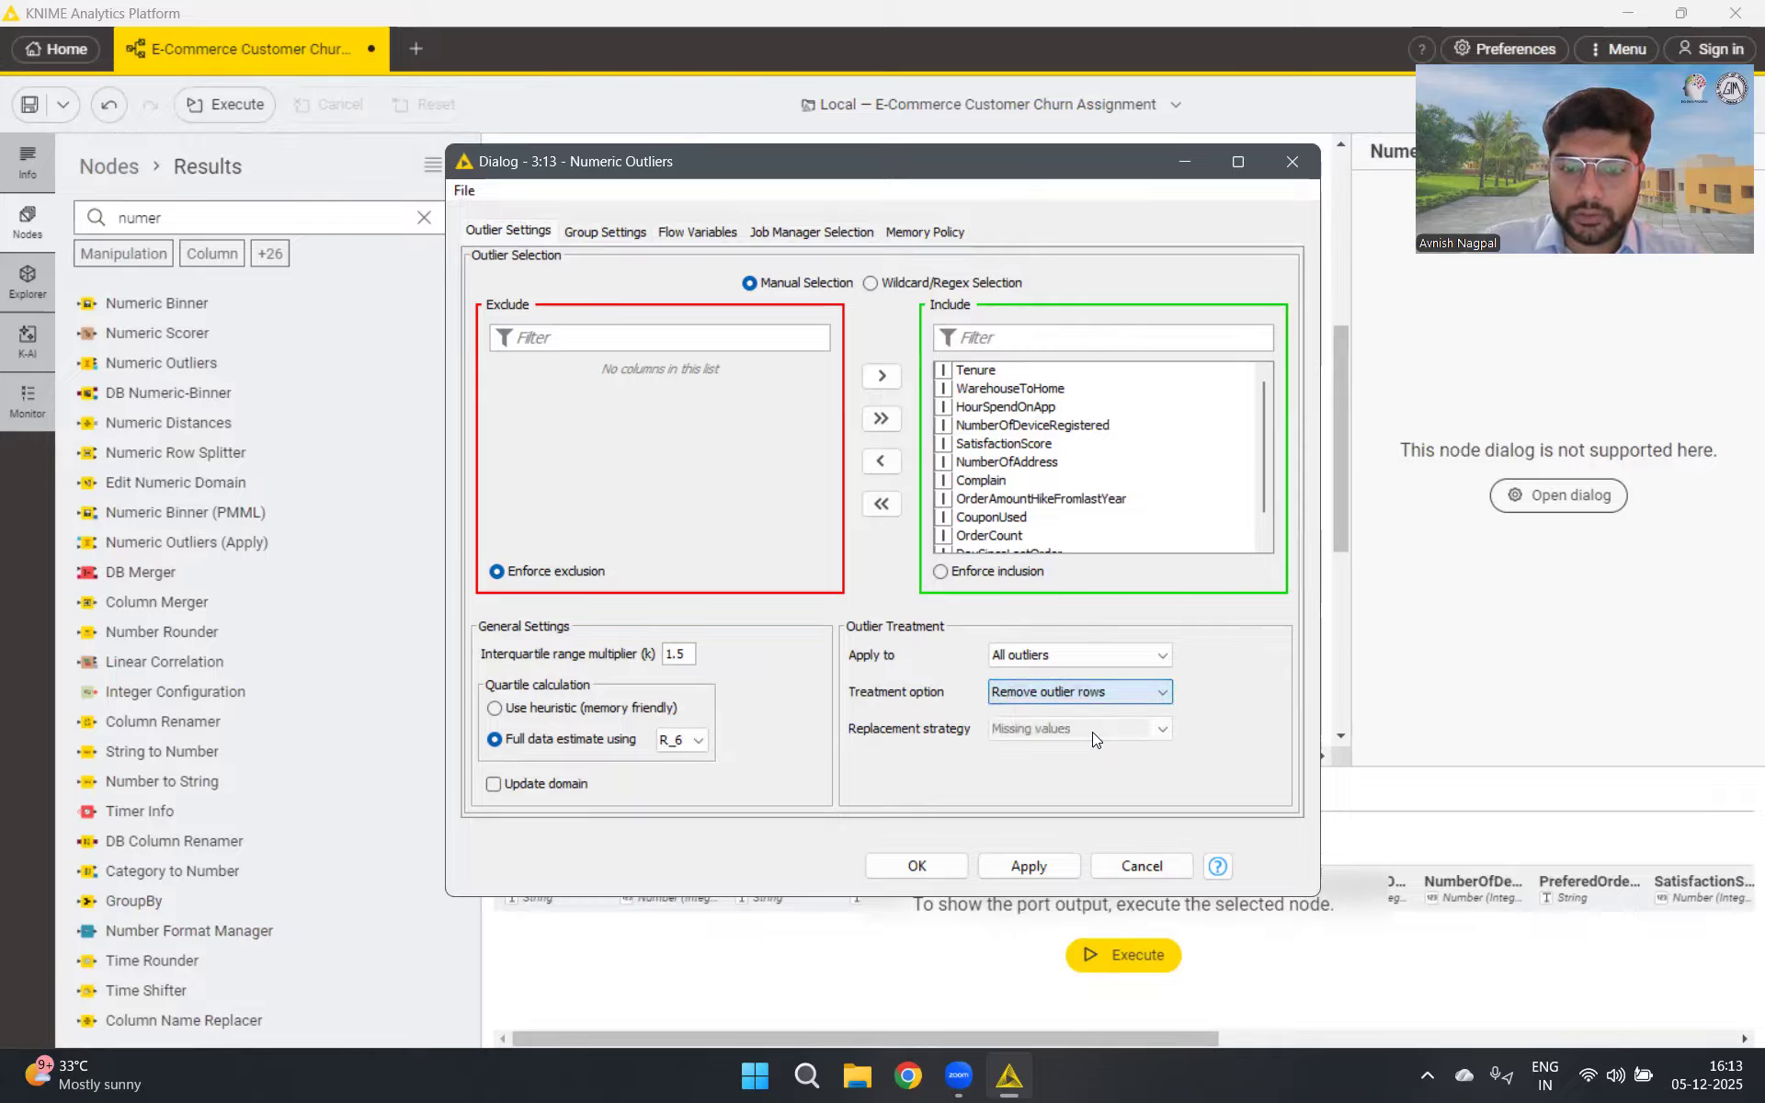
{"action": "left_click", "coordinate": [932, 872]}
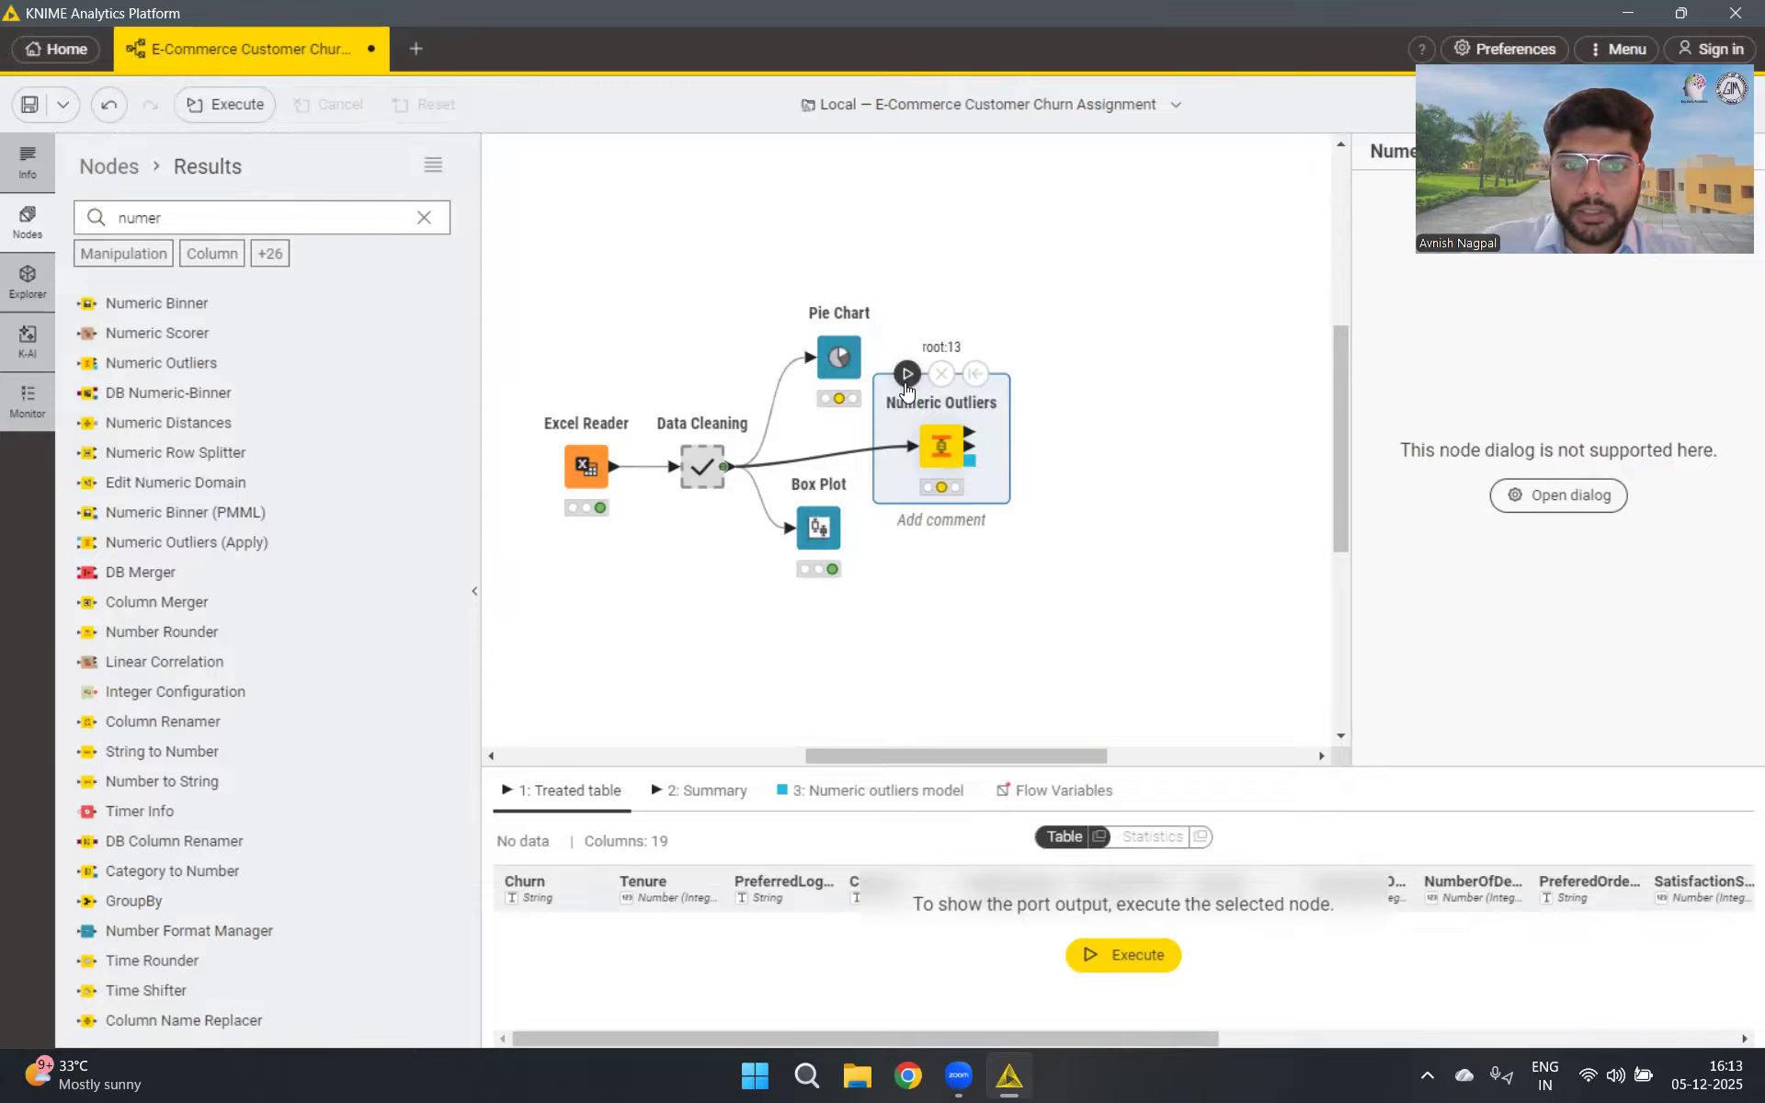
{"action": "left_click", "coordinate": [906, 374]}
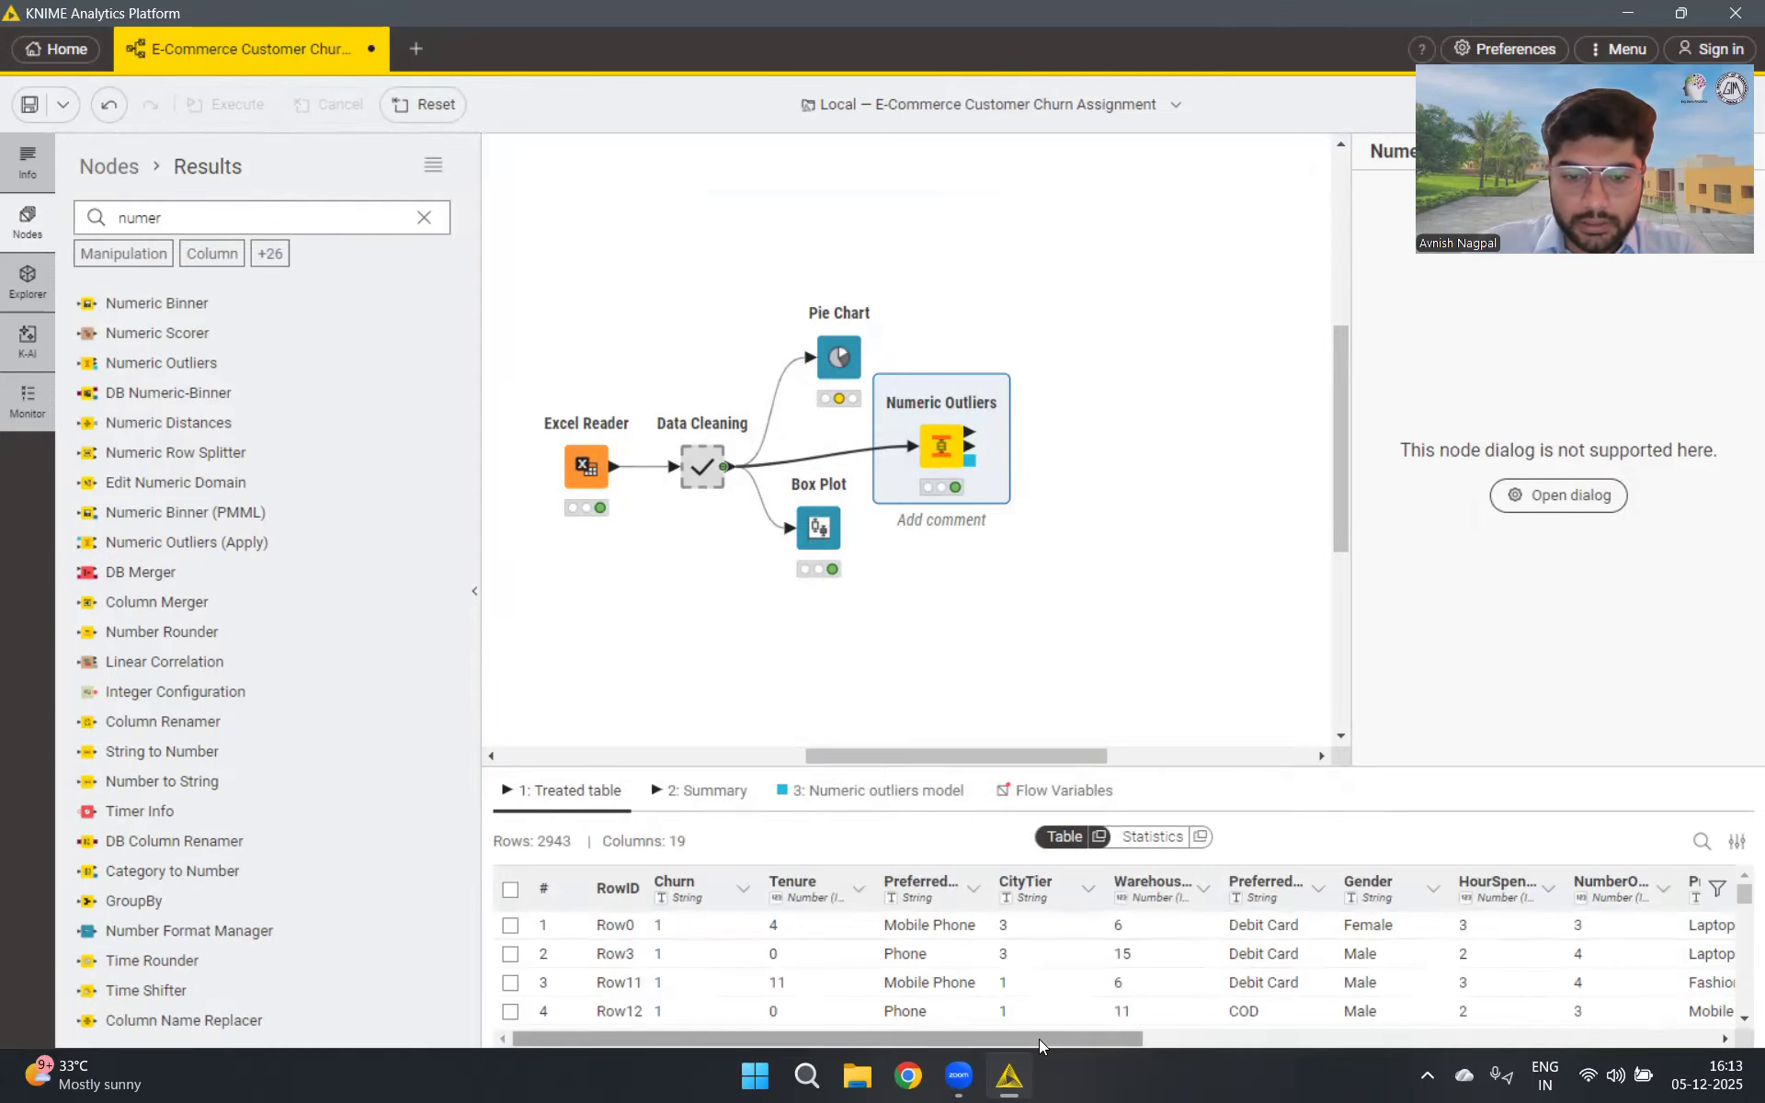
Check the rows and row count of the Numeric Outliers treated table, and shift that node slightly upward
{"action": "scroll", "coordinate": [1009, 938], "scroll_direction": "down", "scroll_amount": 2}
{"action": "scroll", "coordinate": [1009, 938], "scroll_direction": "up", "scroll_amount": 2}
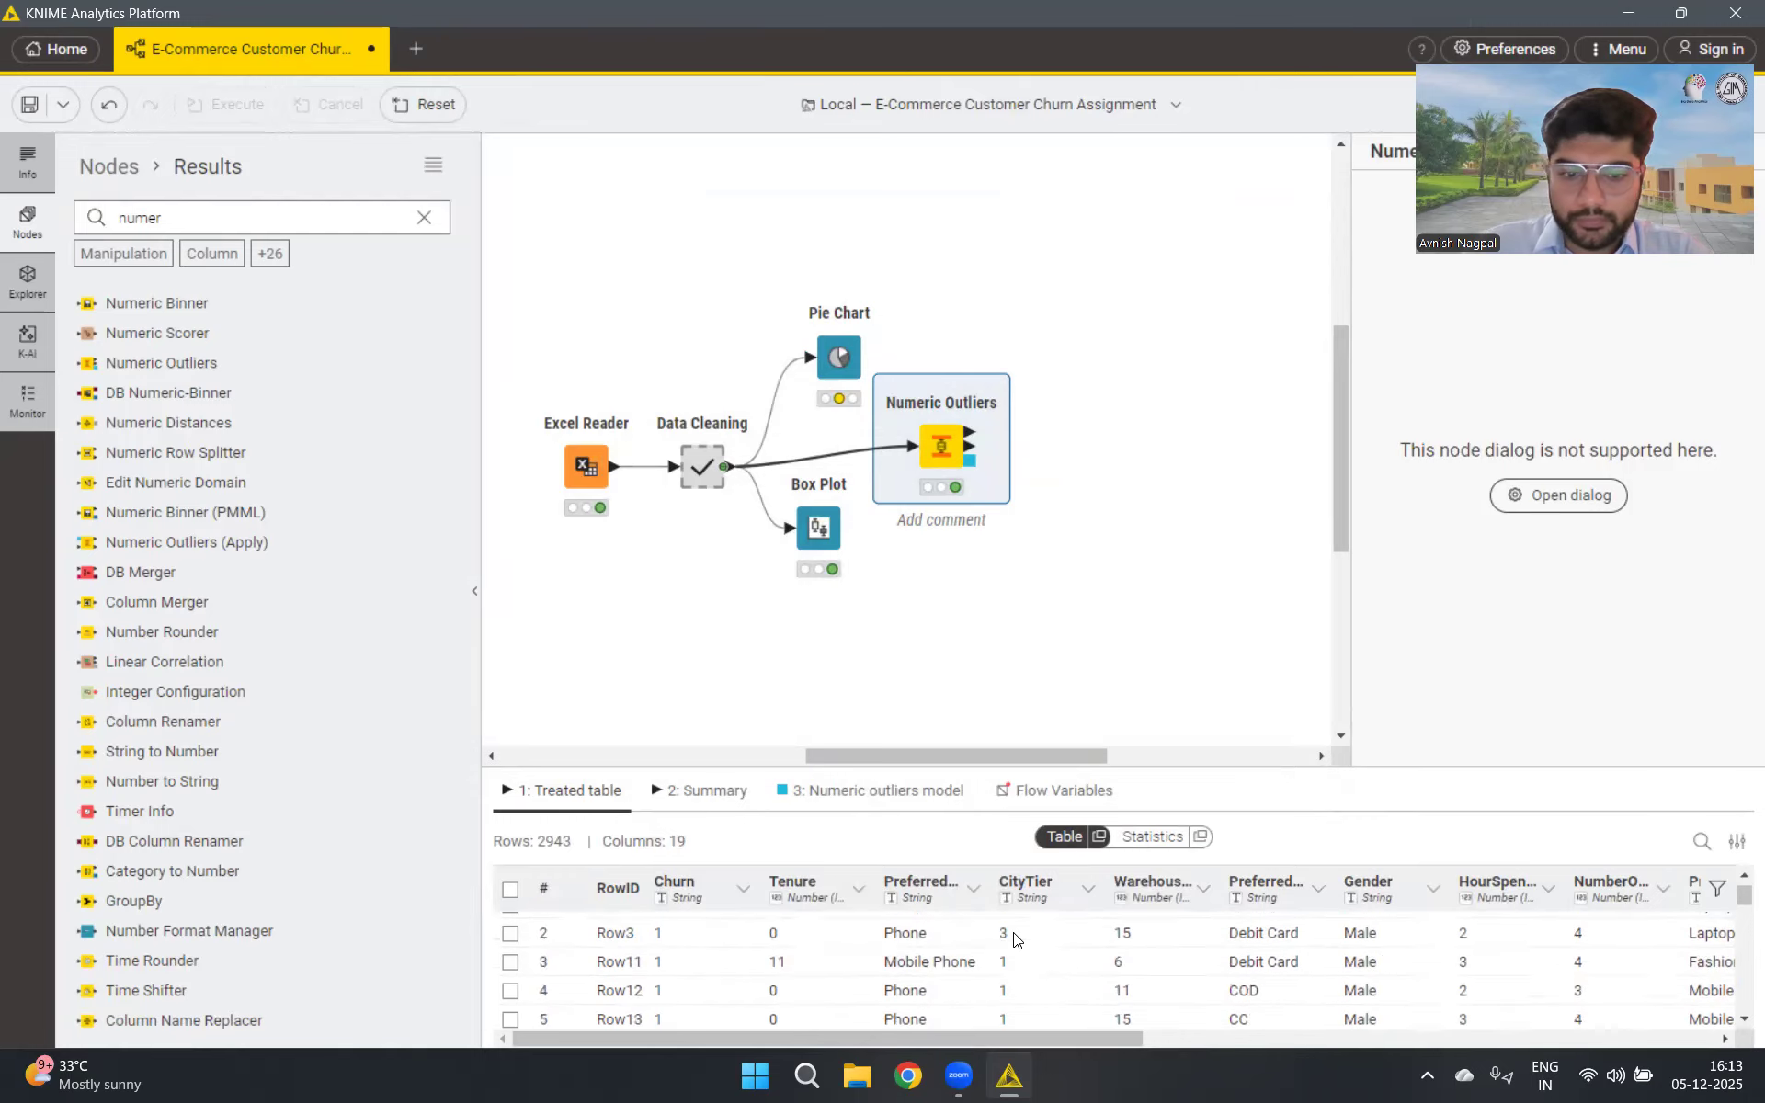
{"action": "left_click_drag", "start_coordinate": [939, 447], "coordinate": [939, 434]}
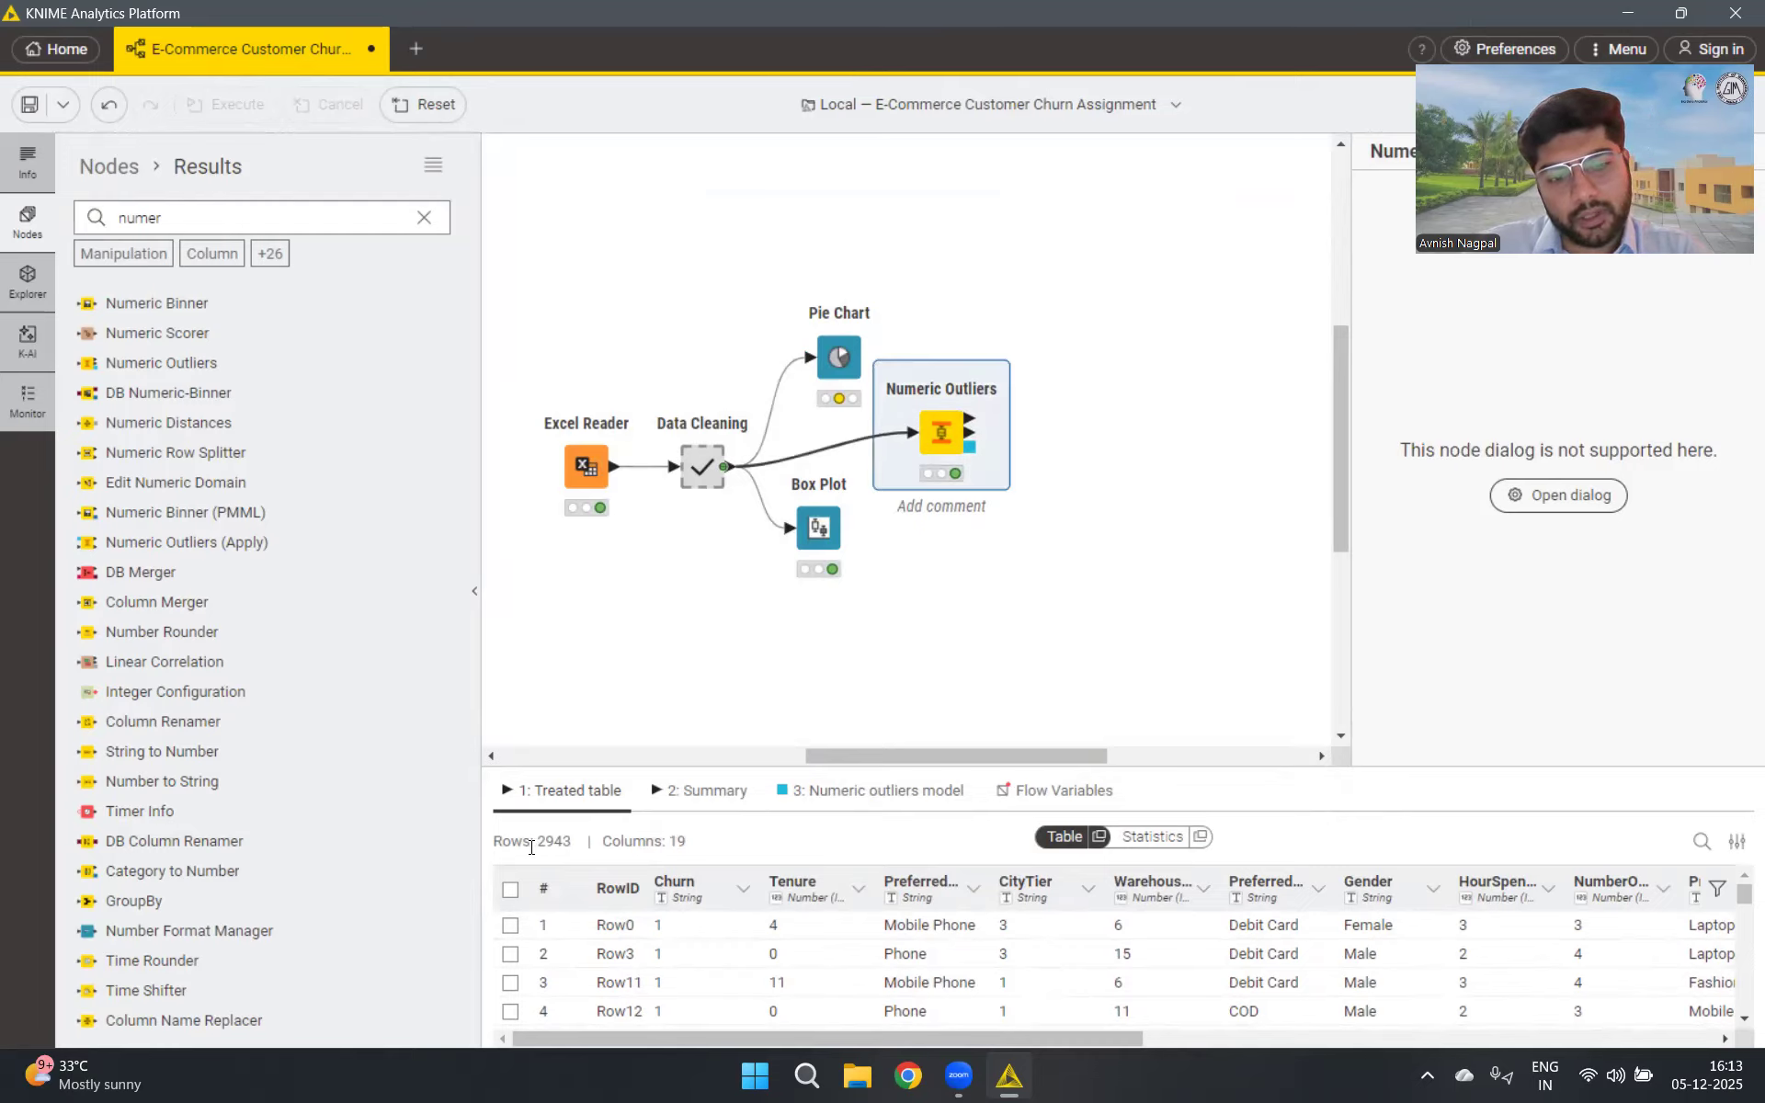
{"action": "left_click_drag", "start_coordinate": [537, 844], "coordinate": [569, 844]}
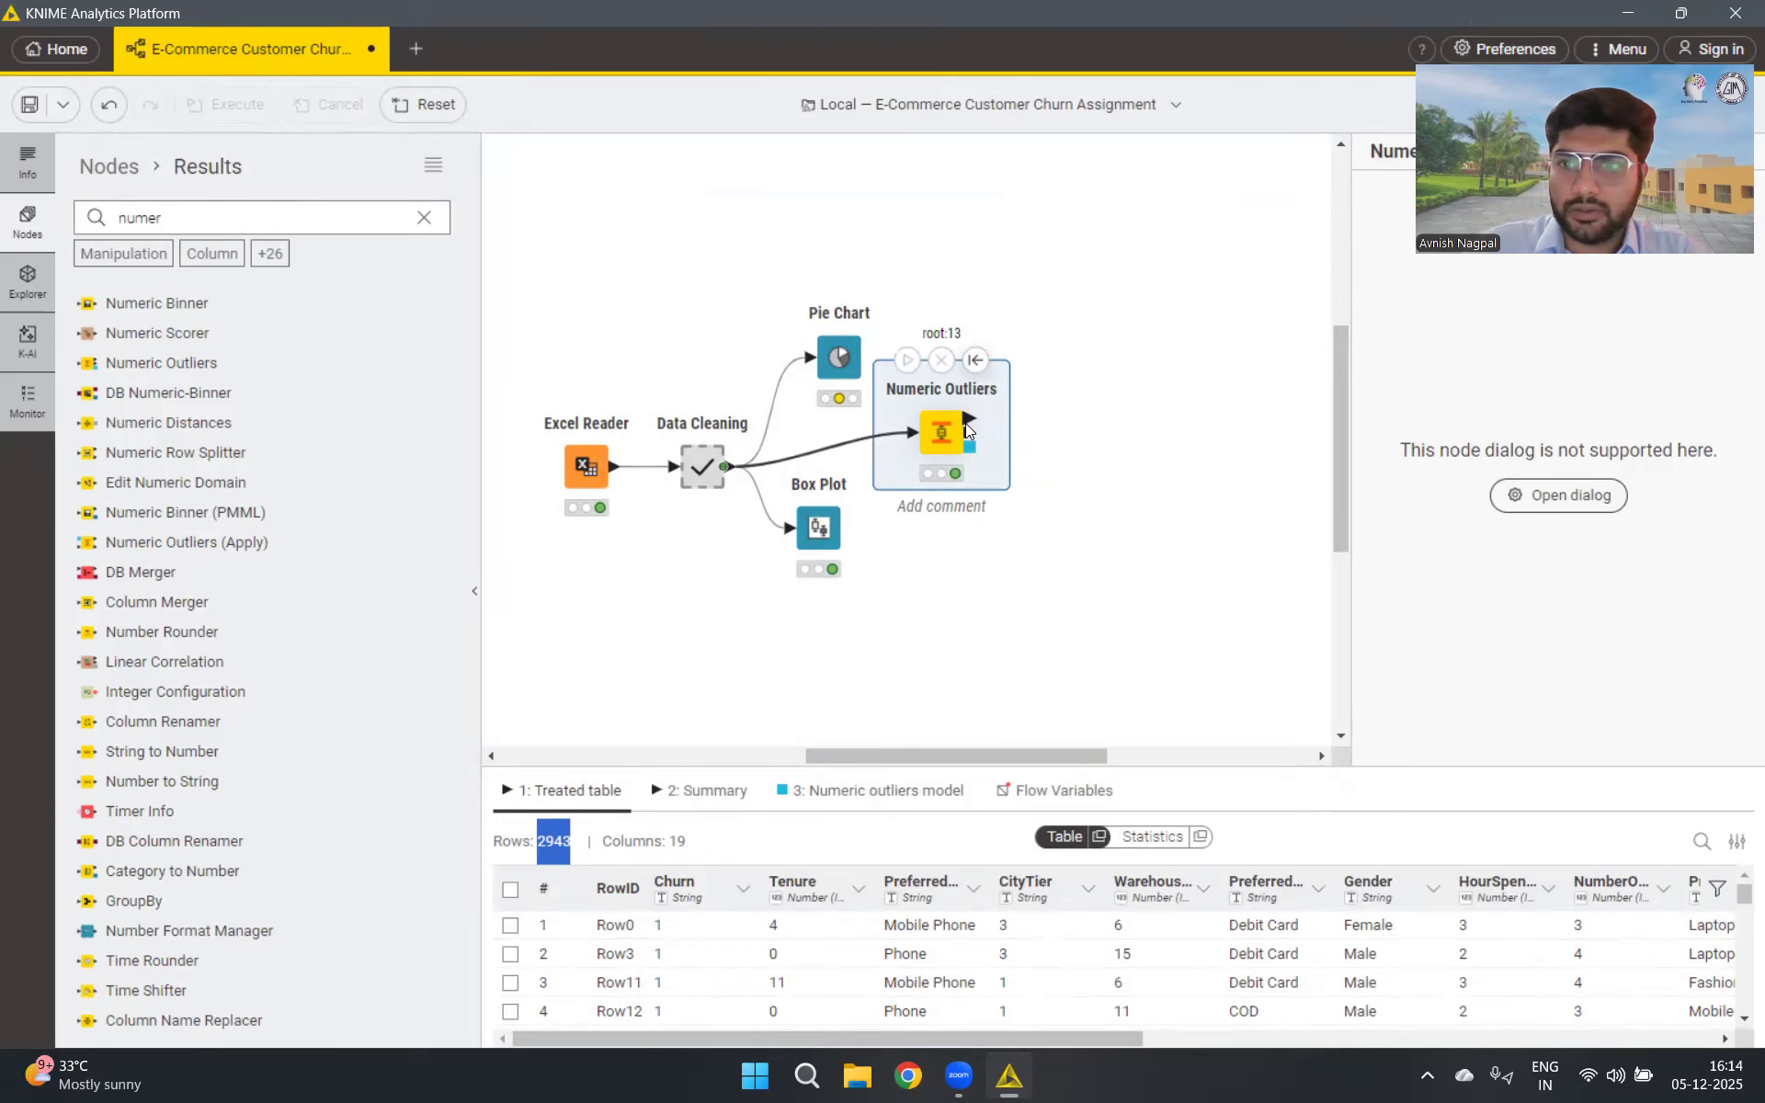
Add a second Pie Chart node above Numeric Outliers and connect it to the treated table output
{"action": "left_click", "coordinate": [270, 214]}
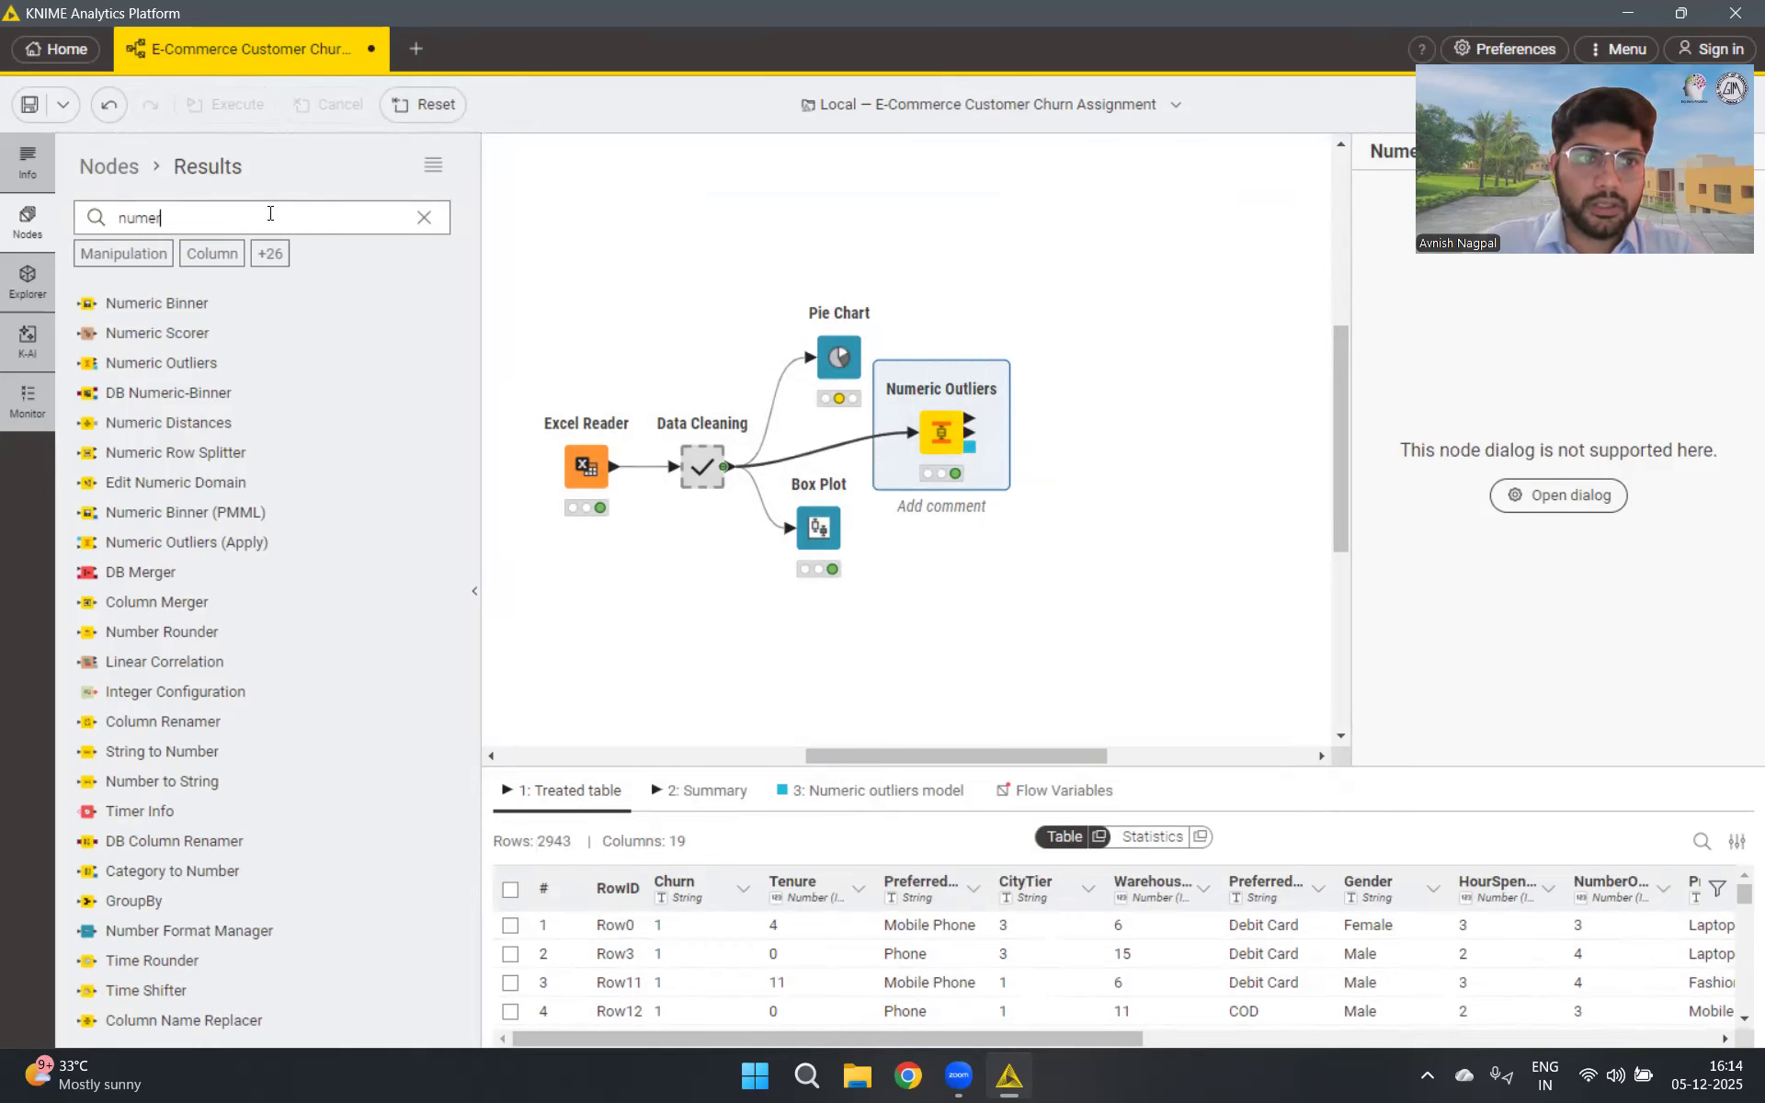
{"action": "key", "text": "BackSpace"}
{"action": "key", "text": "BackSpace"}
{"action": "key", "text": "BackSpace"}
{"action": "key", "text": "BackSpace"}
{"action": "key", "text": "BackSpace"}
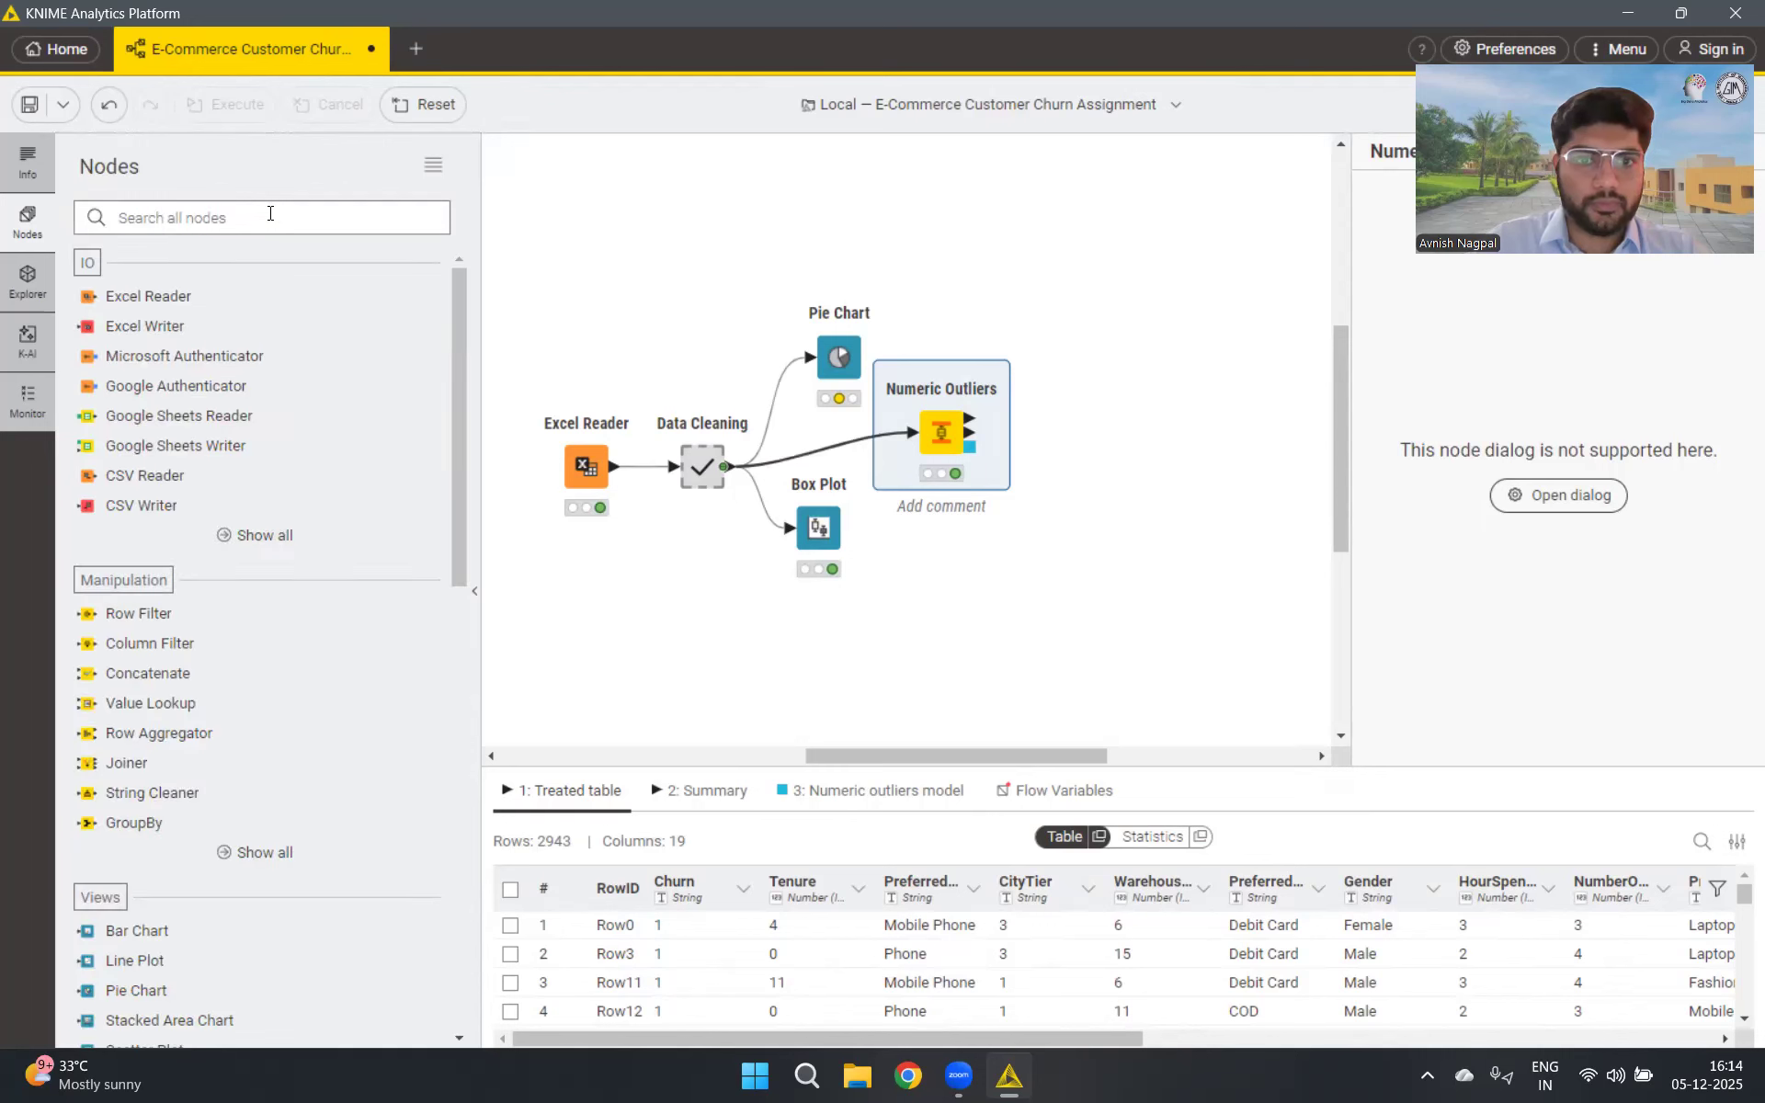
{"action": "type", "text": "pie"}
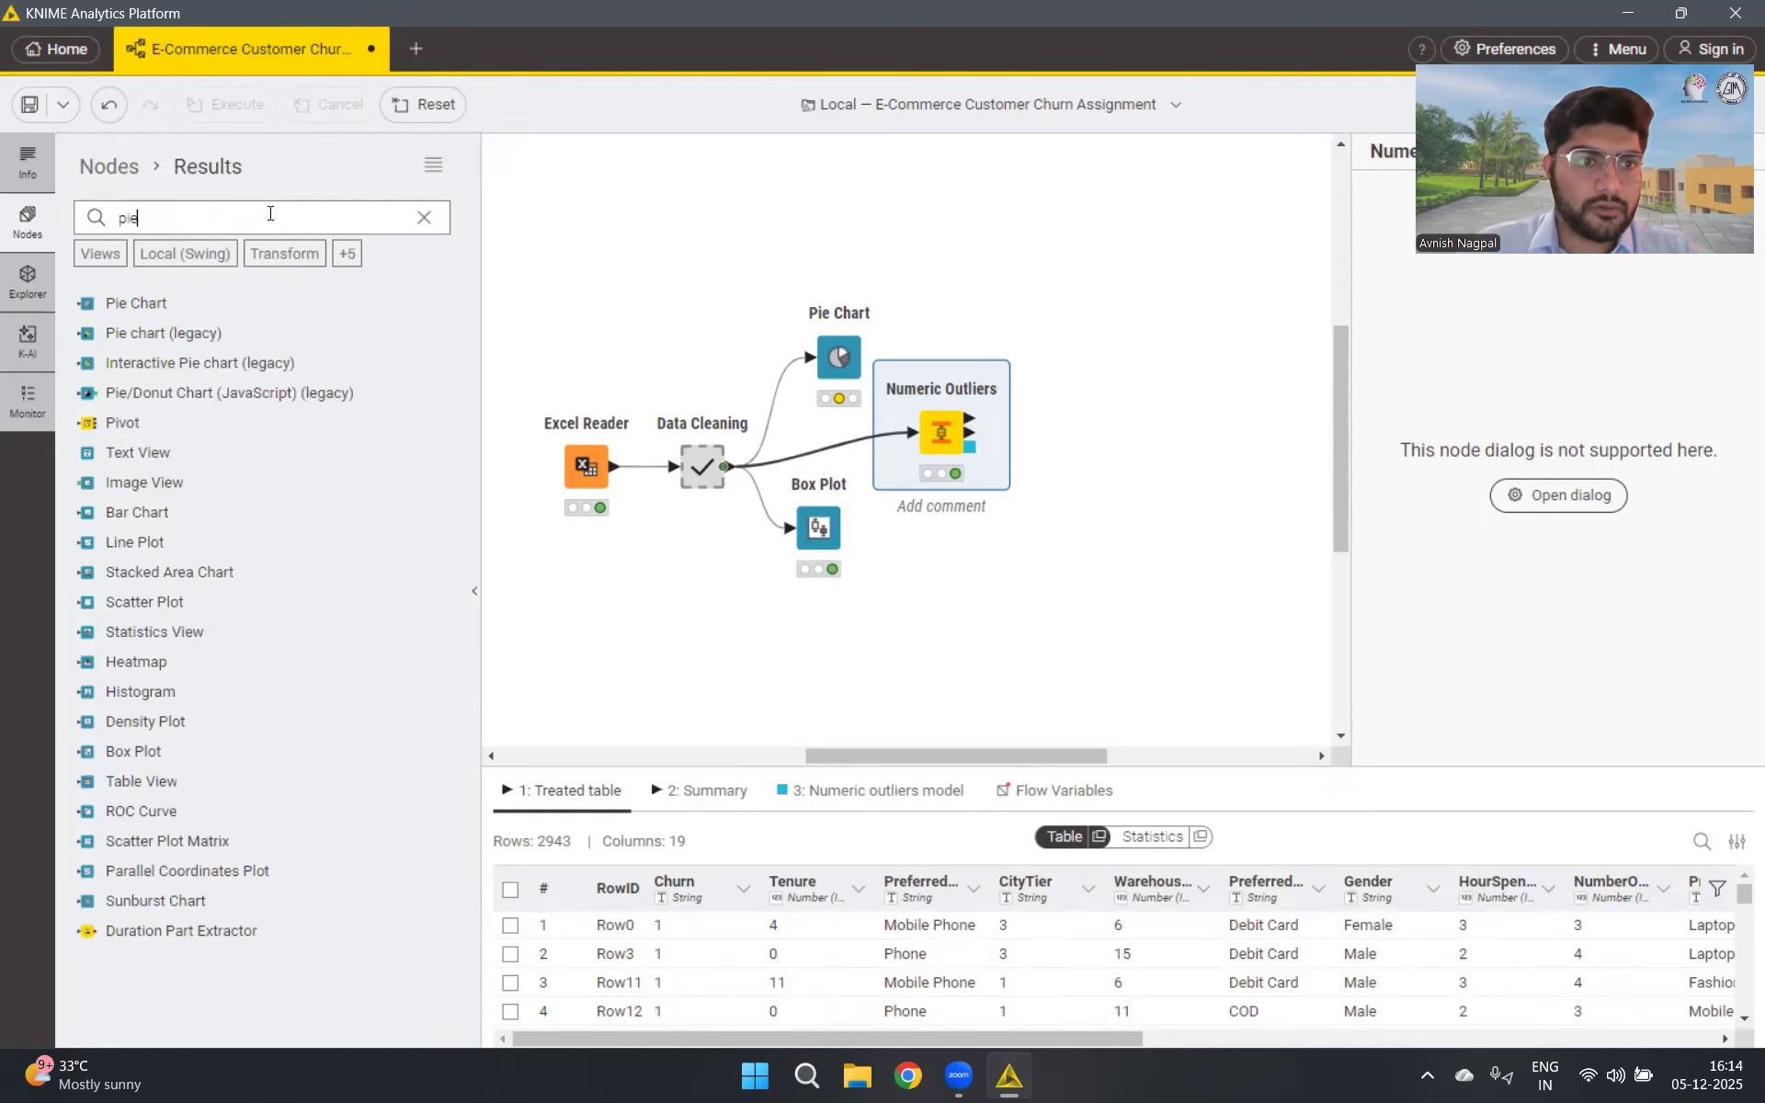
{"action": "left_click_drag", "start_coordinate": [138, 303], "coordinate": [1047, 345]}
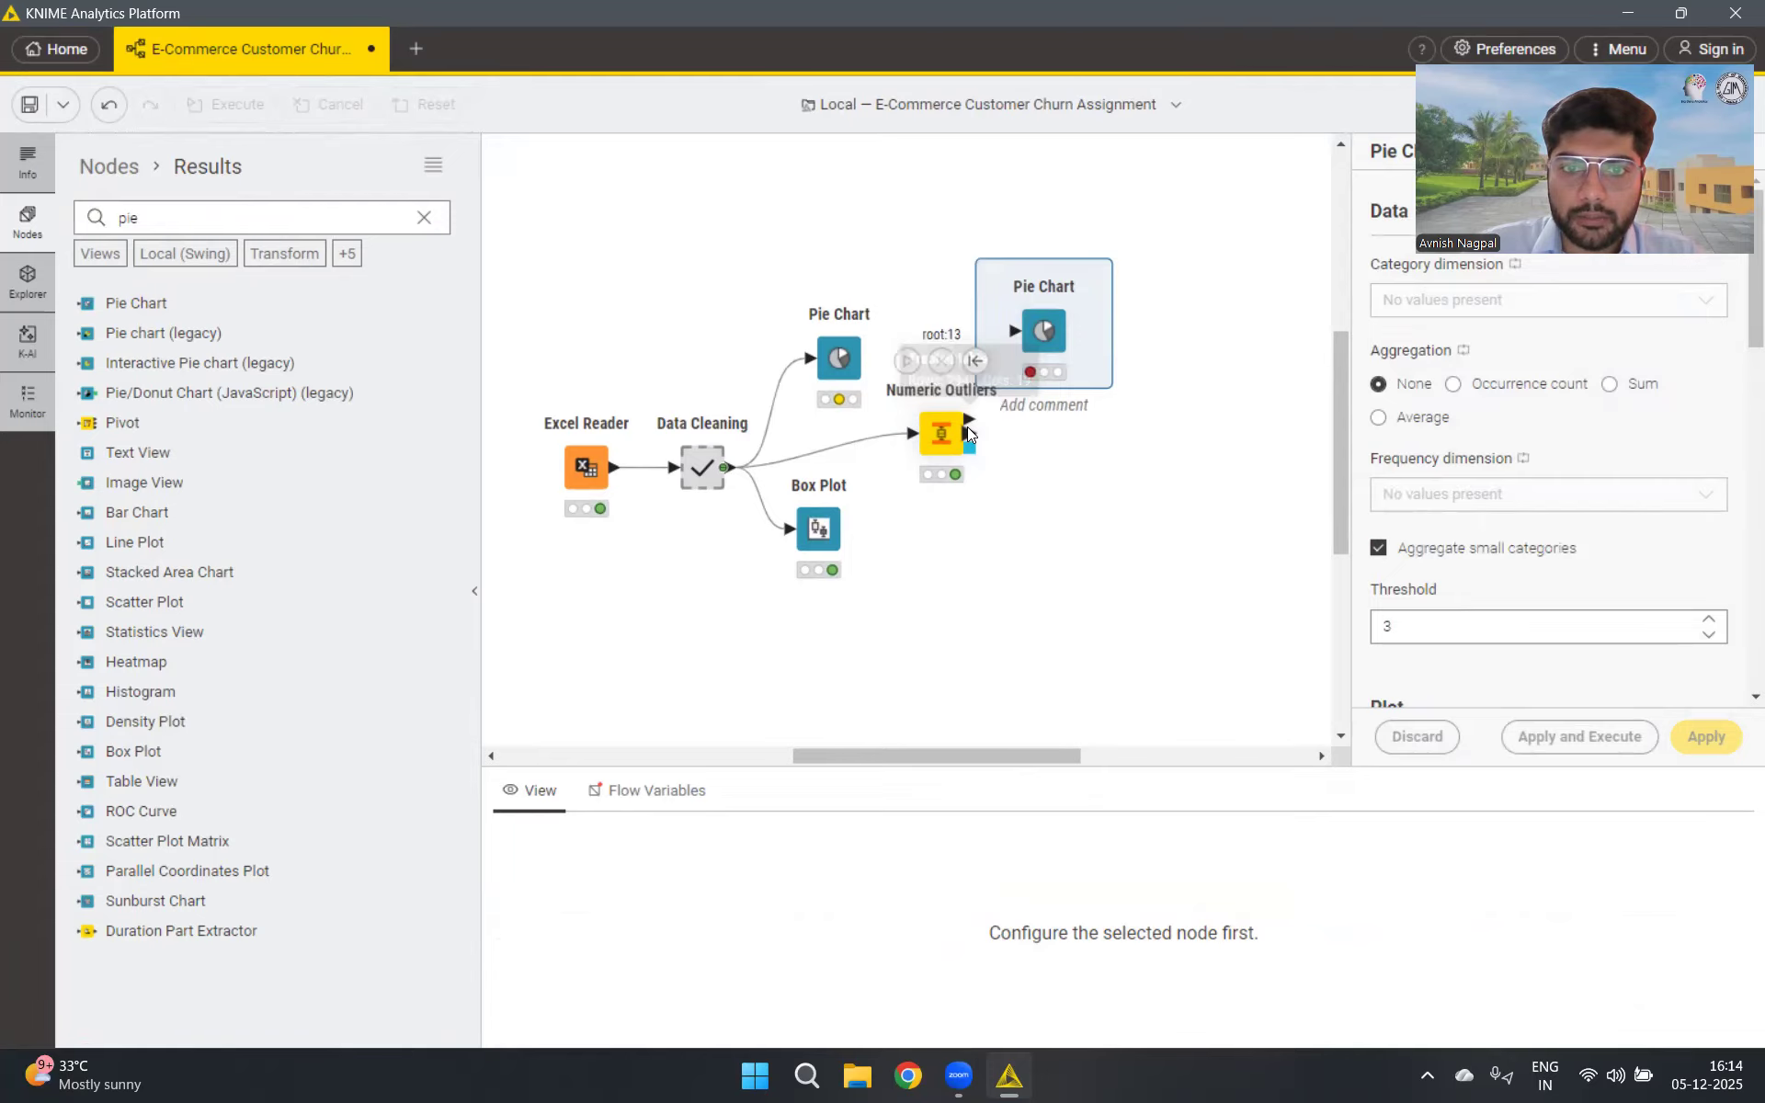
{"action": "left_click_drag", "start_coordinate": [972, 419], "coordinate": [1035, 331]}
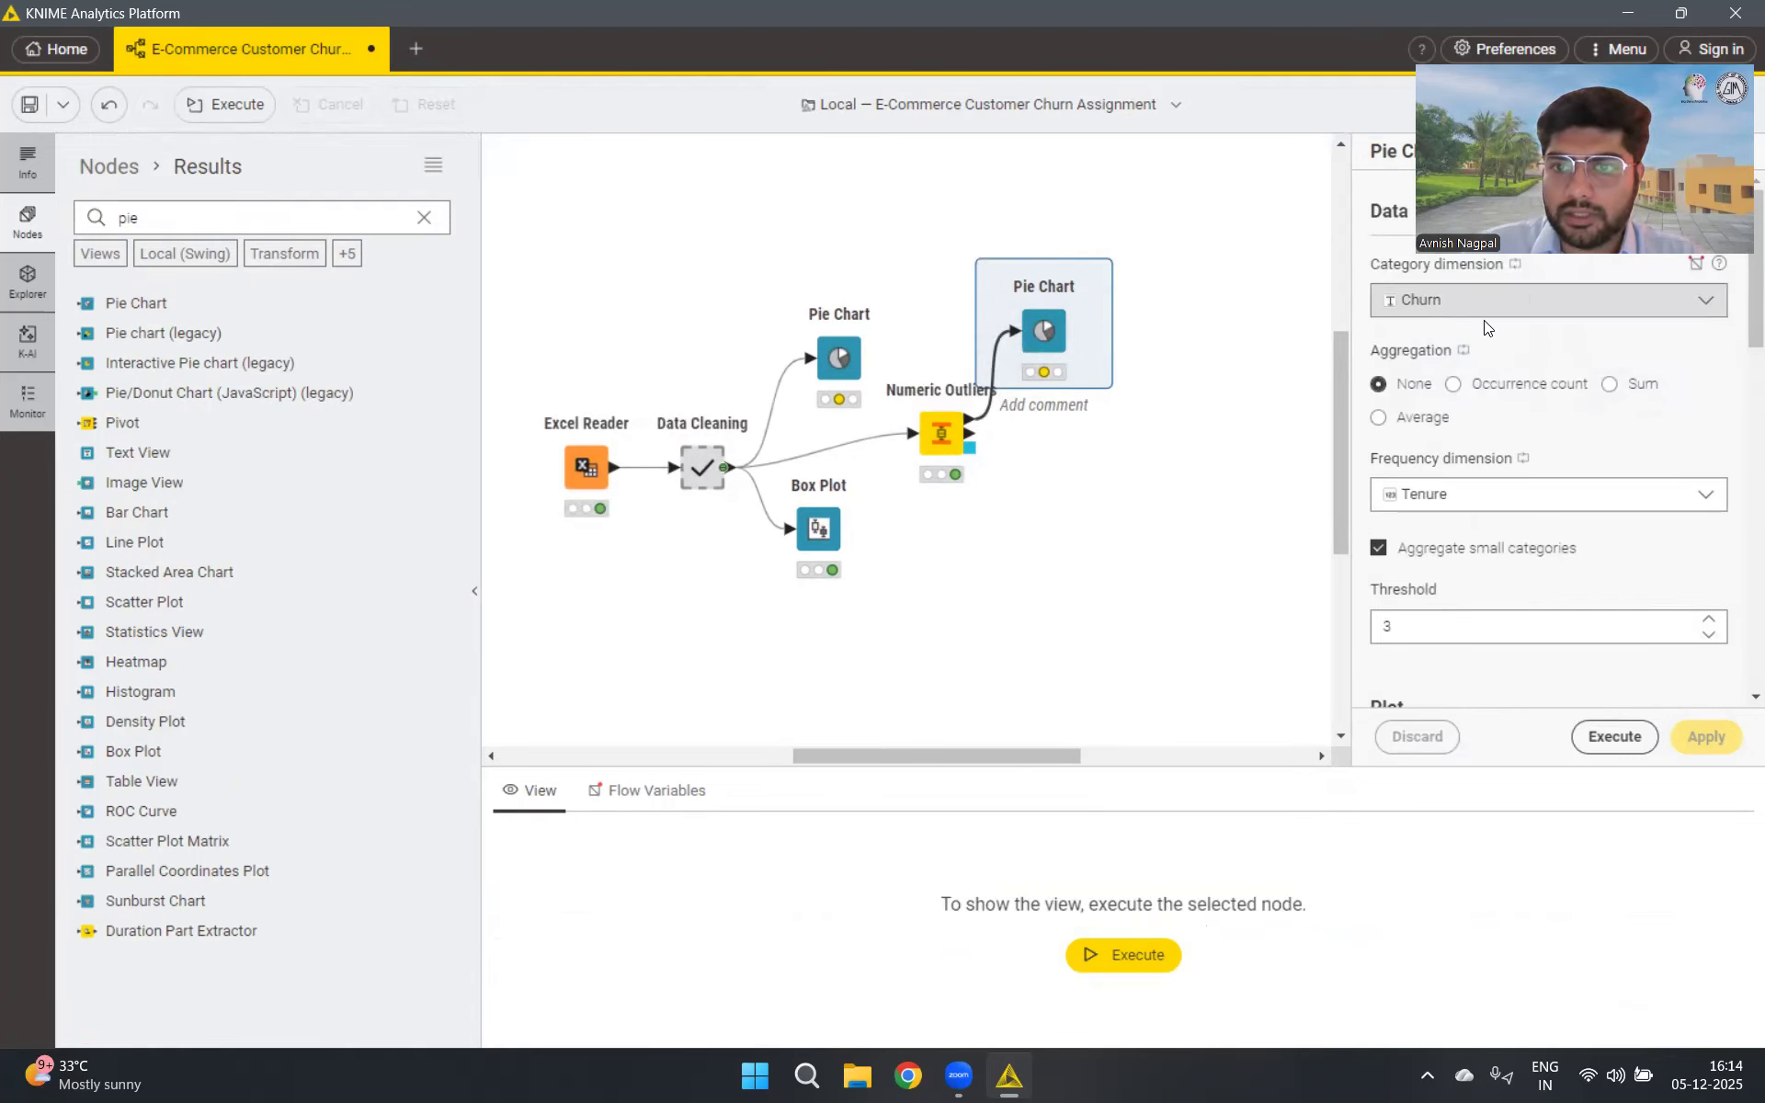
Set the new Pie Chart's aggregation to Occurrence count for the Churn category, and apply and execute it
{"action": "left_click", "coordinate": [1468, 393]}
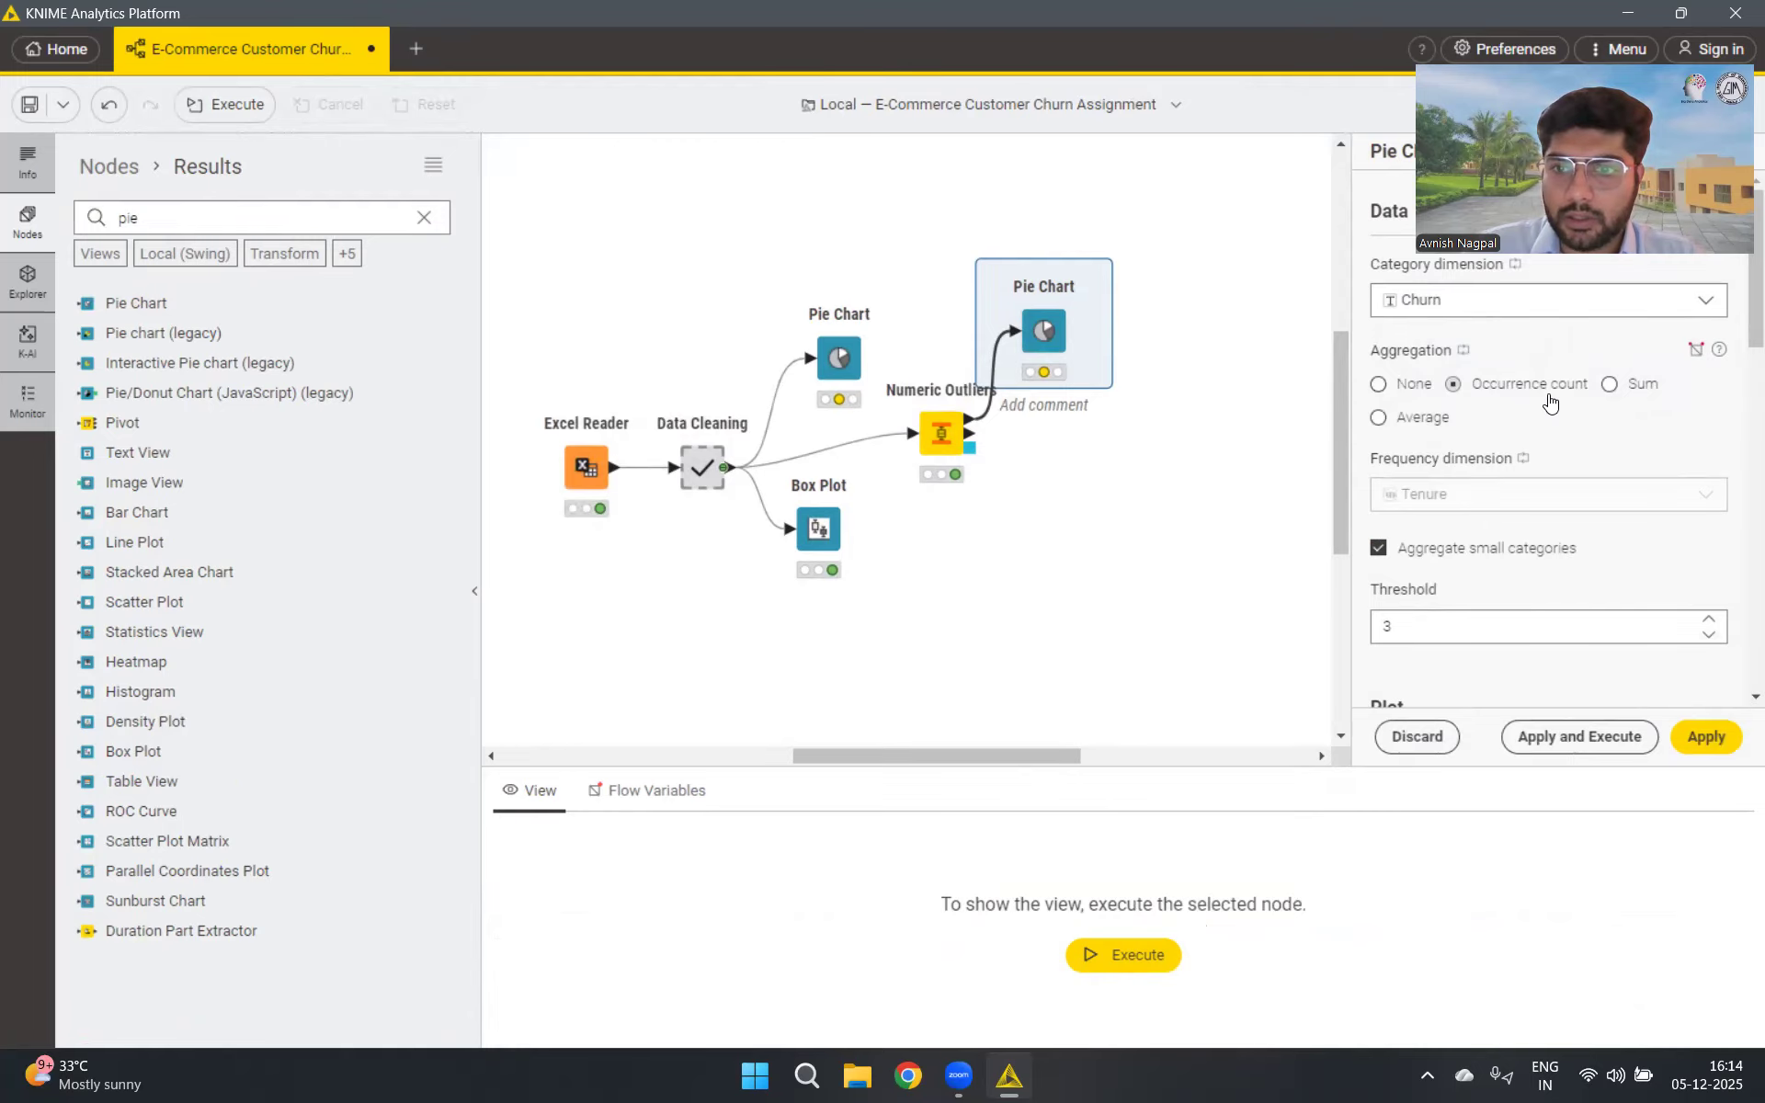
{"action": "scroll", "coordinate": [1527, 561], "scroll_direction": "down", "scroll_amount": 6}
{"action": "left_click", "coordinate": [1597, 740]}
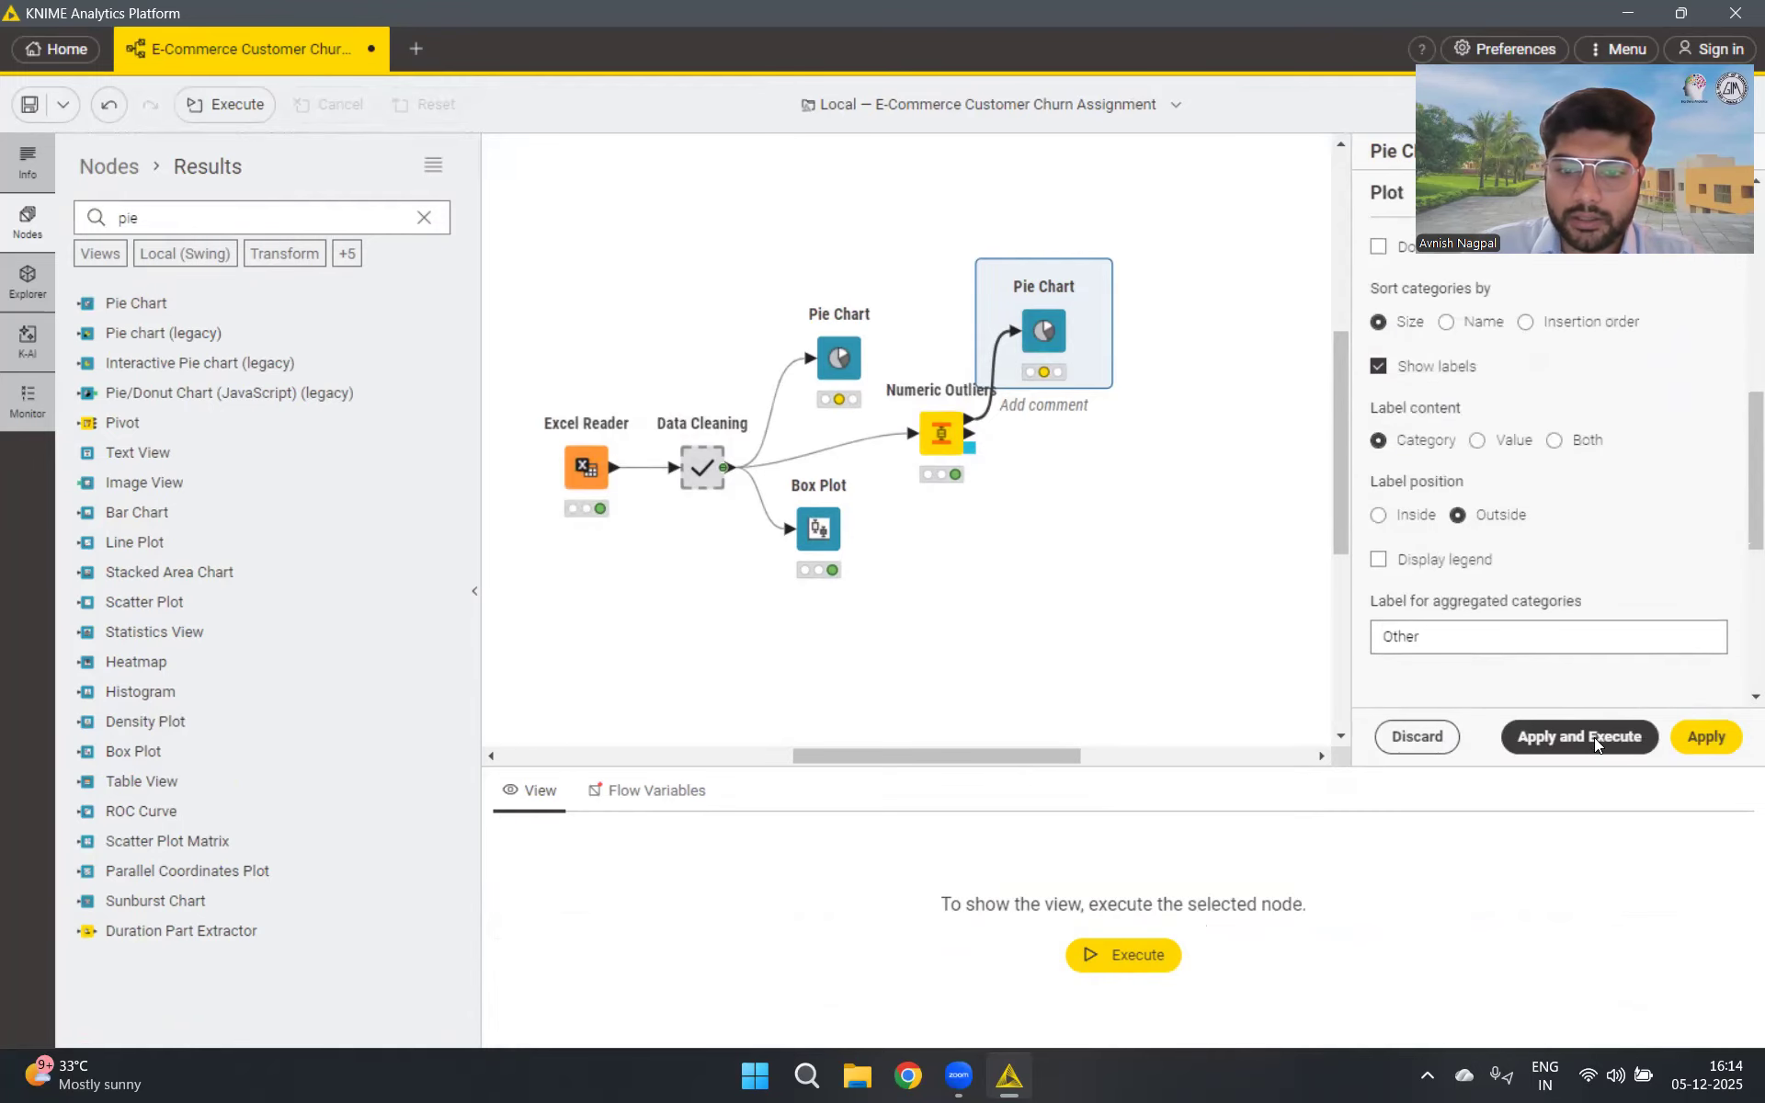
View the new churn pie chart in a separate window, inspect its slices' shares, and close it
{"action": "left_click", "coordinate": [1168, 844]}
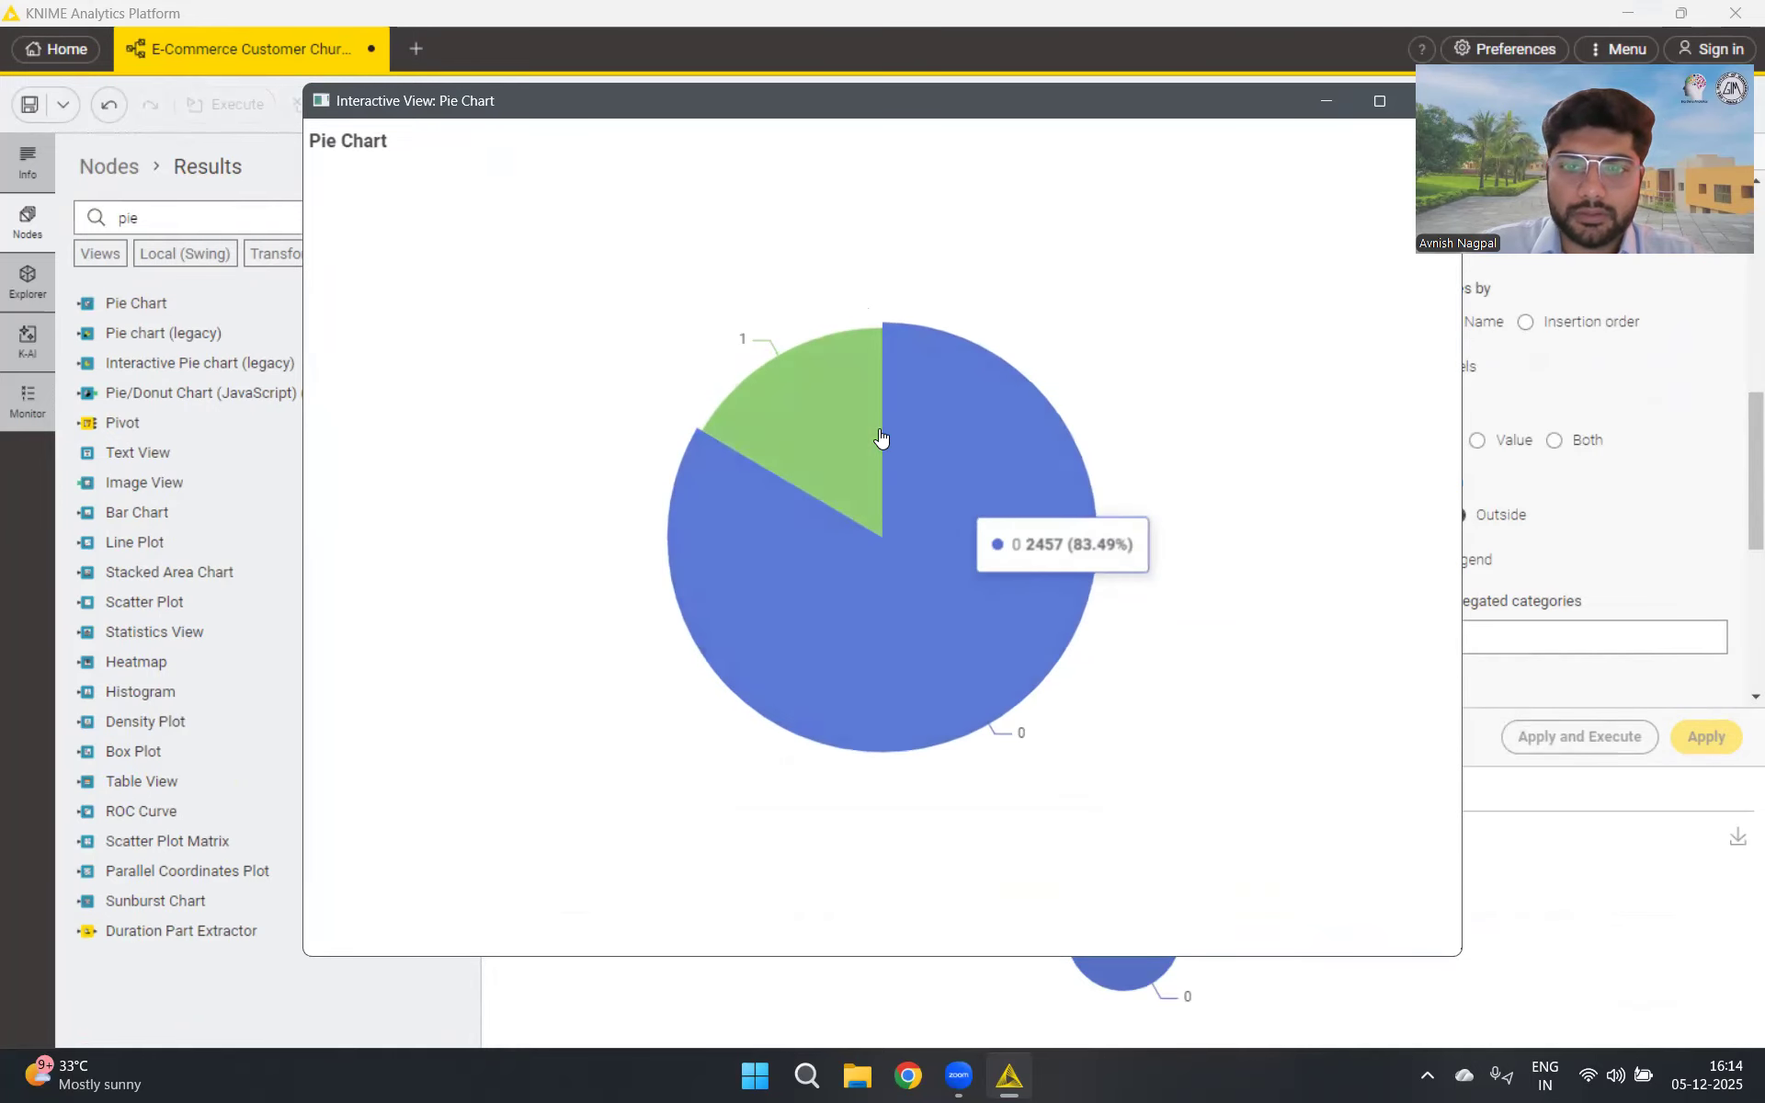
{"action": "mouse_move", "coordinate": [862, 426]}
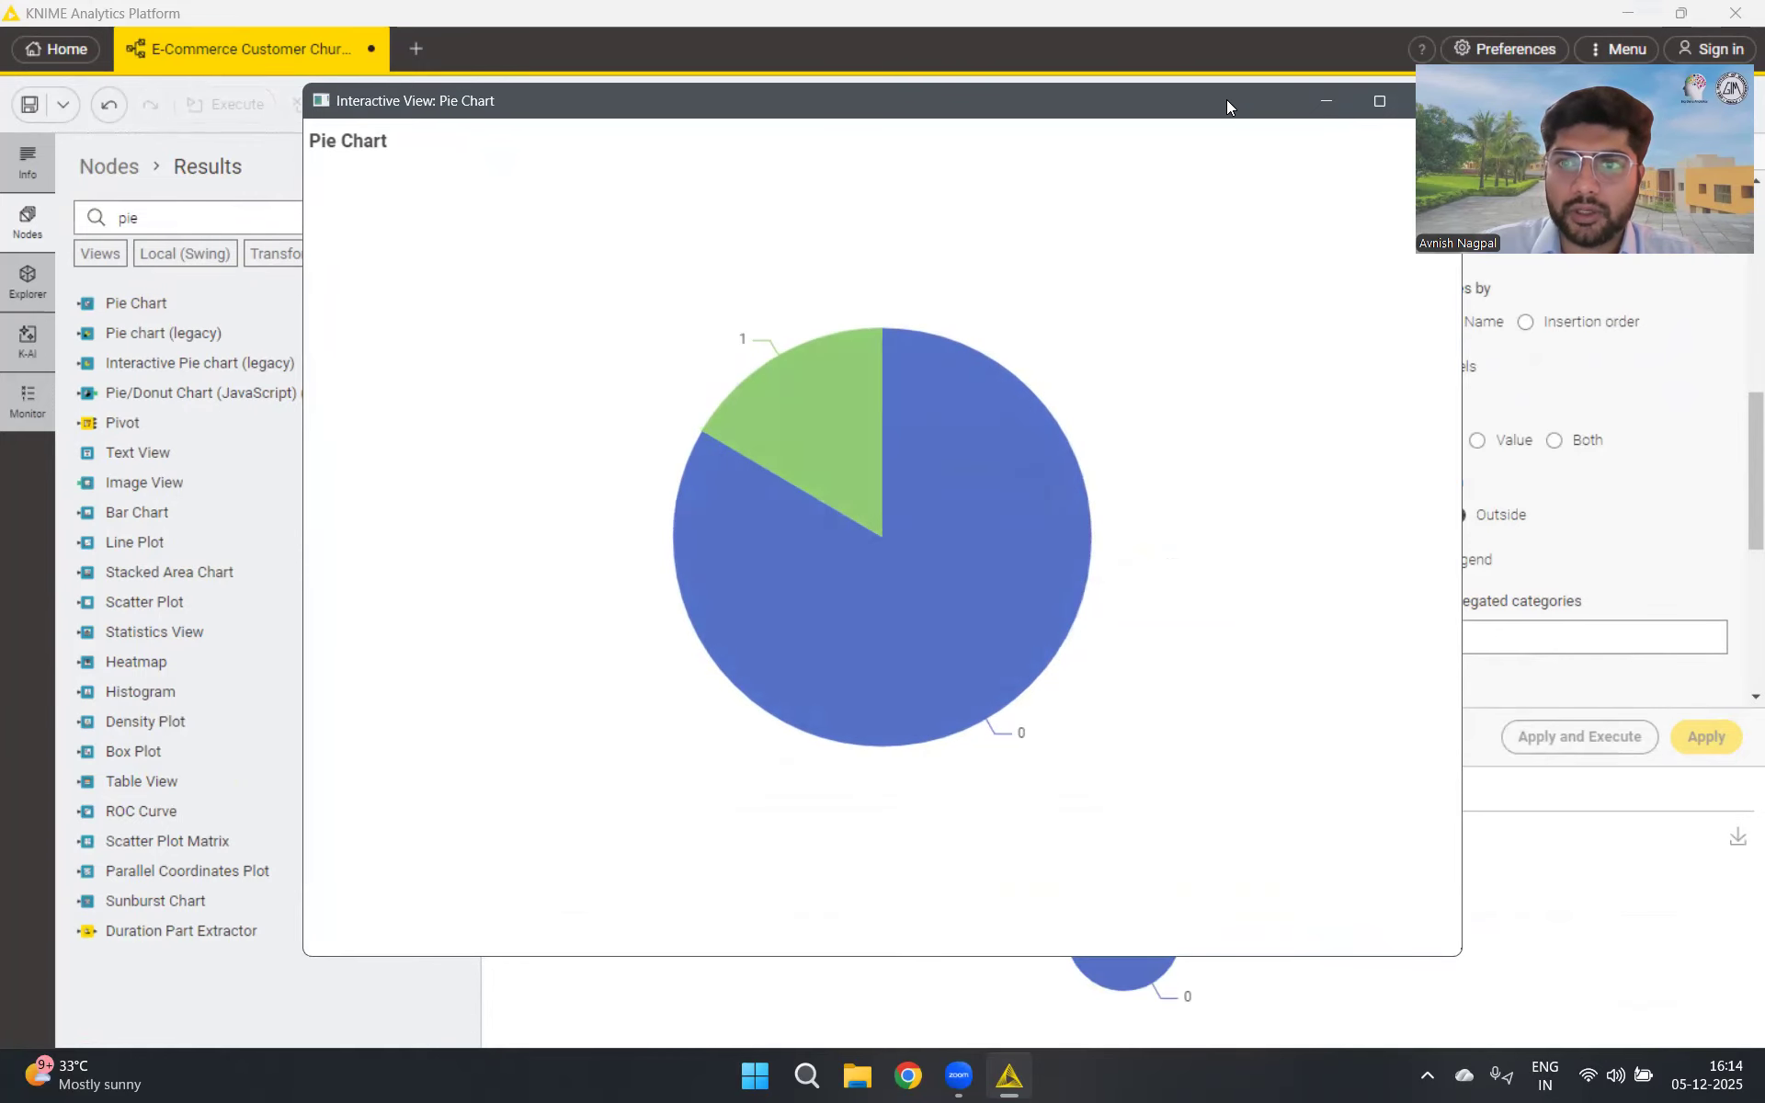
{"action": "left_click_drag", "start_coordinate": [1223, 100], "coordinate": [1136, 103]}
{"action": "left_click", "coordinate": [1345, 101]}
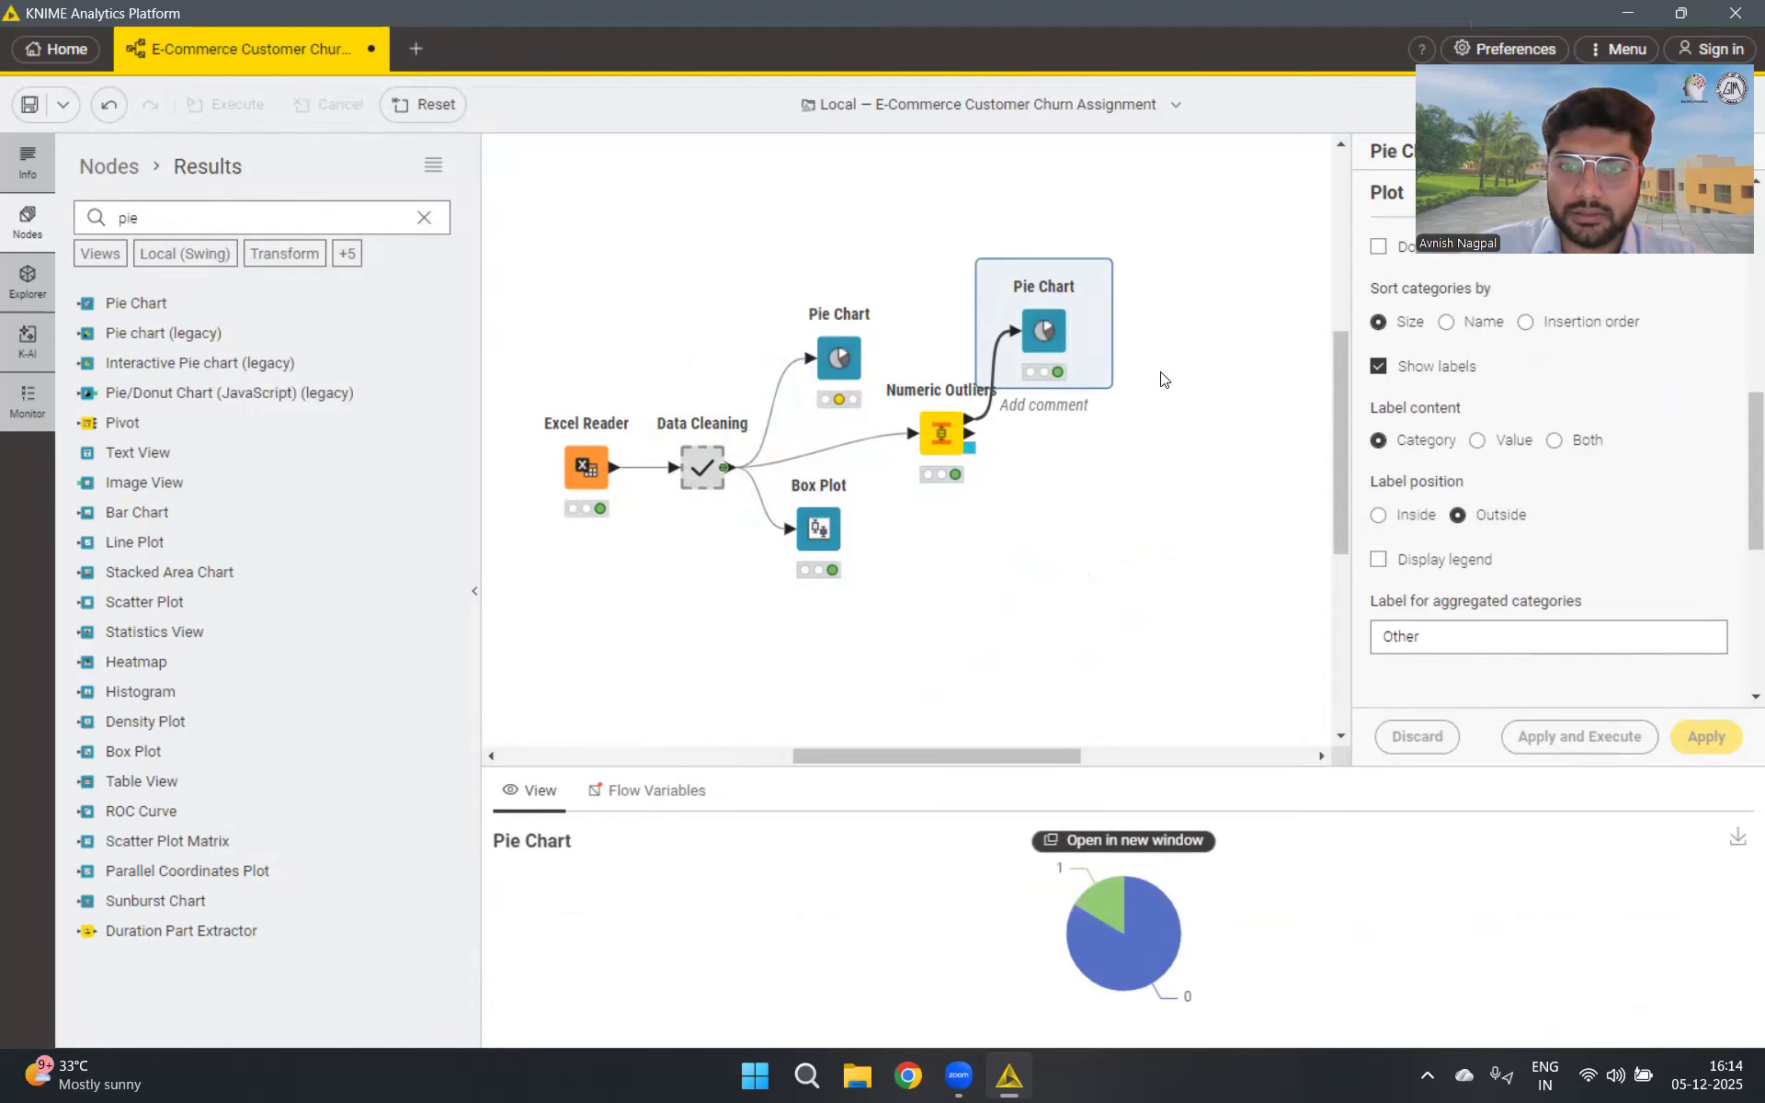
{"action": "left_click", "coordinate": [1065, 553]}
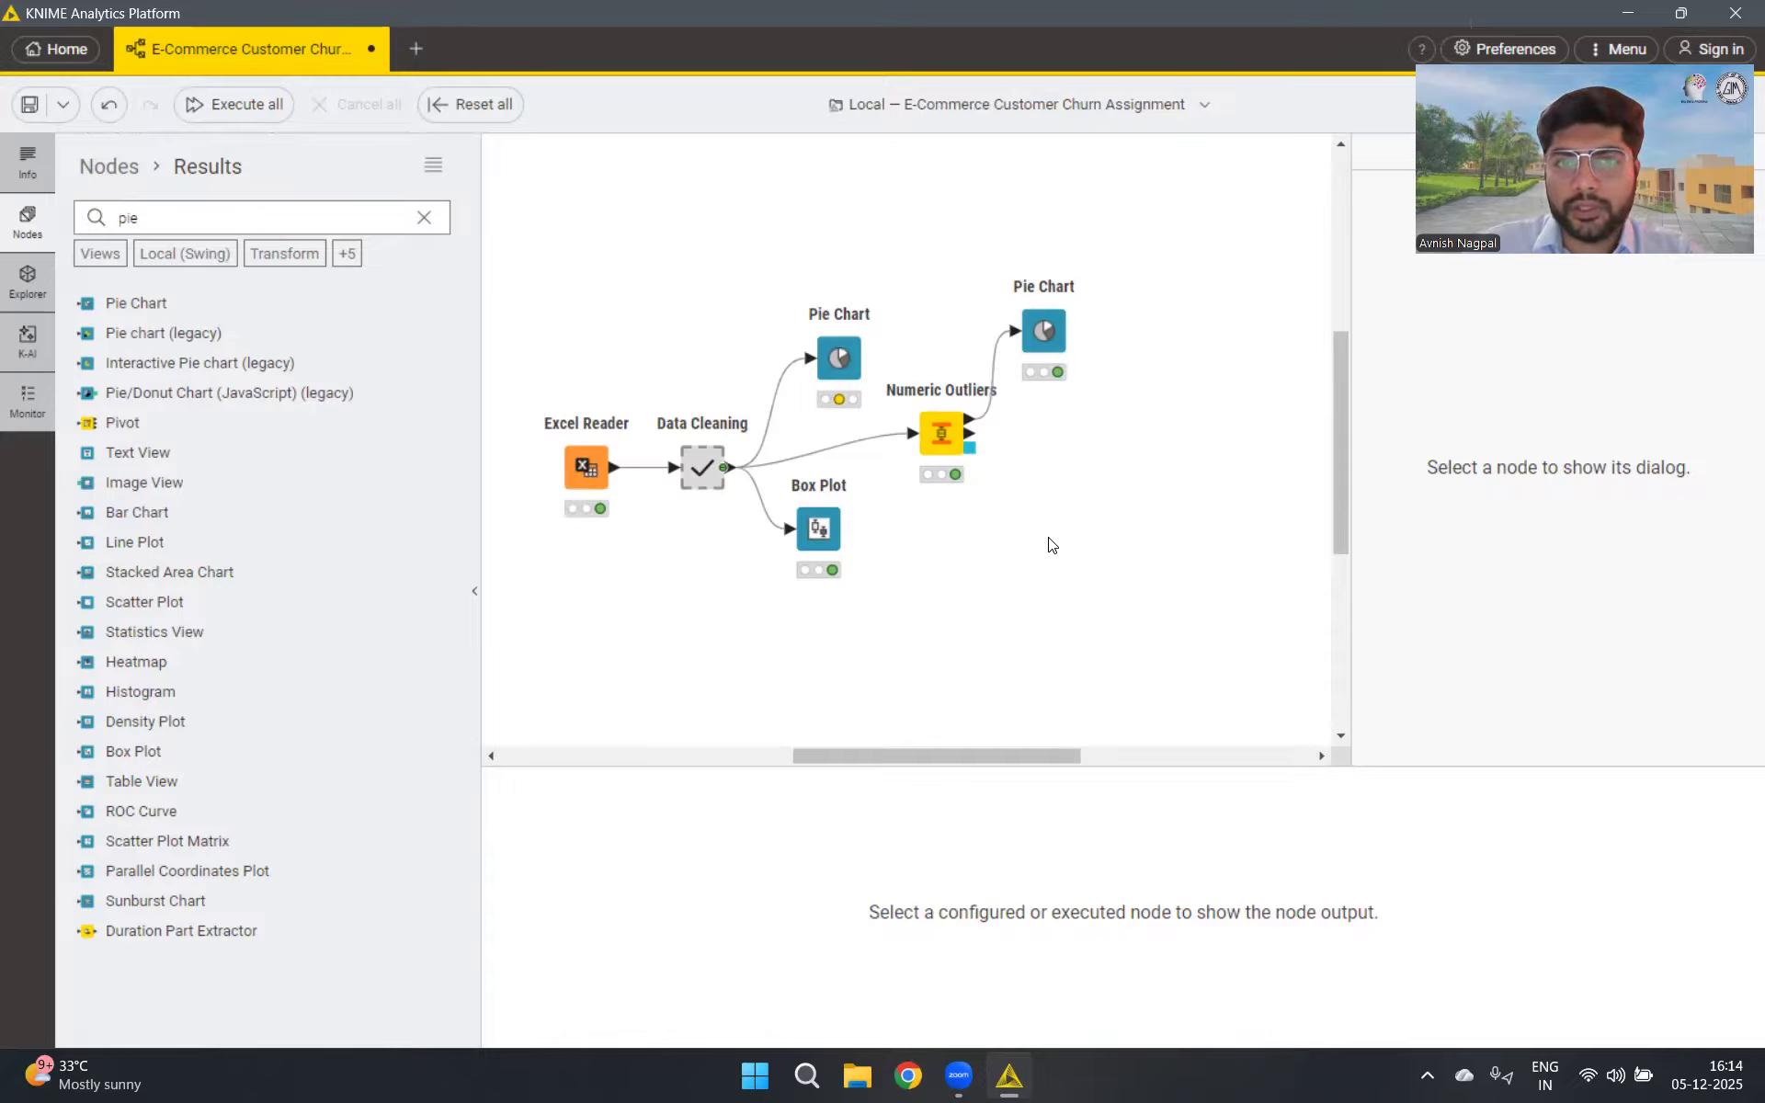
Add a One to Many node beside Numeric Outliers, connect it to the treated table output, and open its configuration
{"action": "left_click", "coordinate": [365, 204]}
{"action": "key", "text": "BackSpace"}
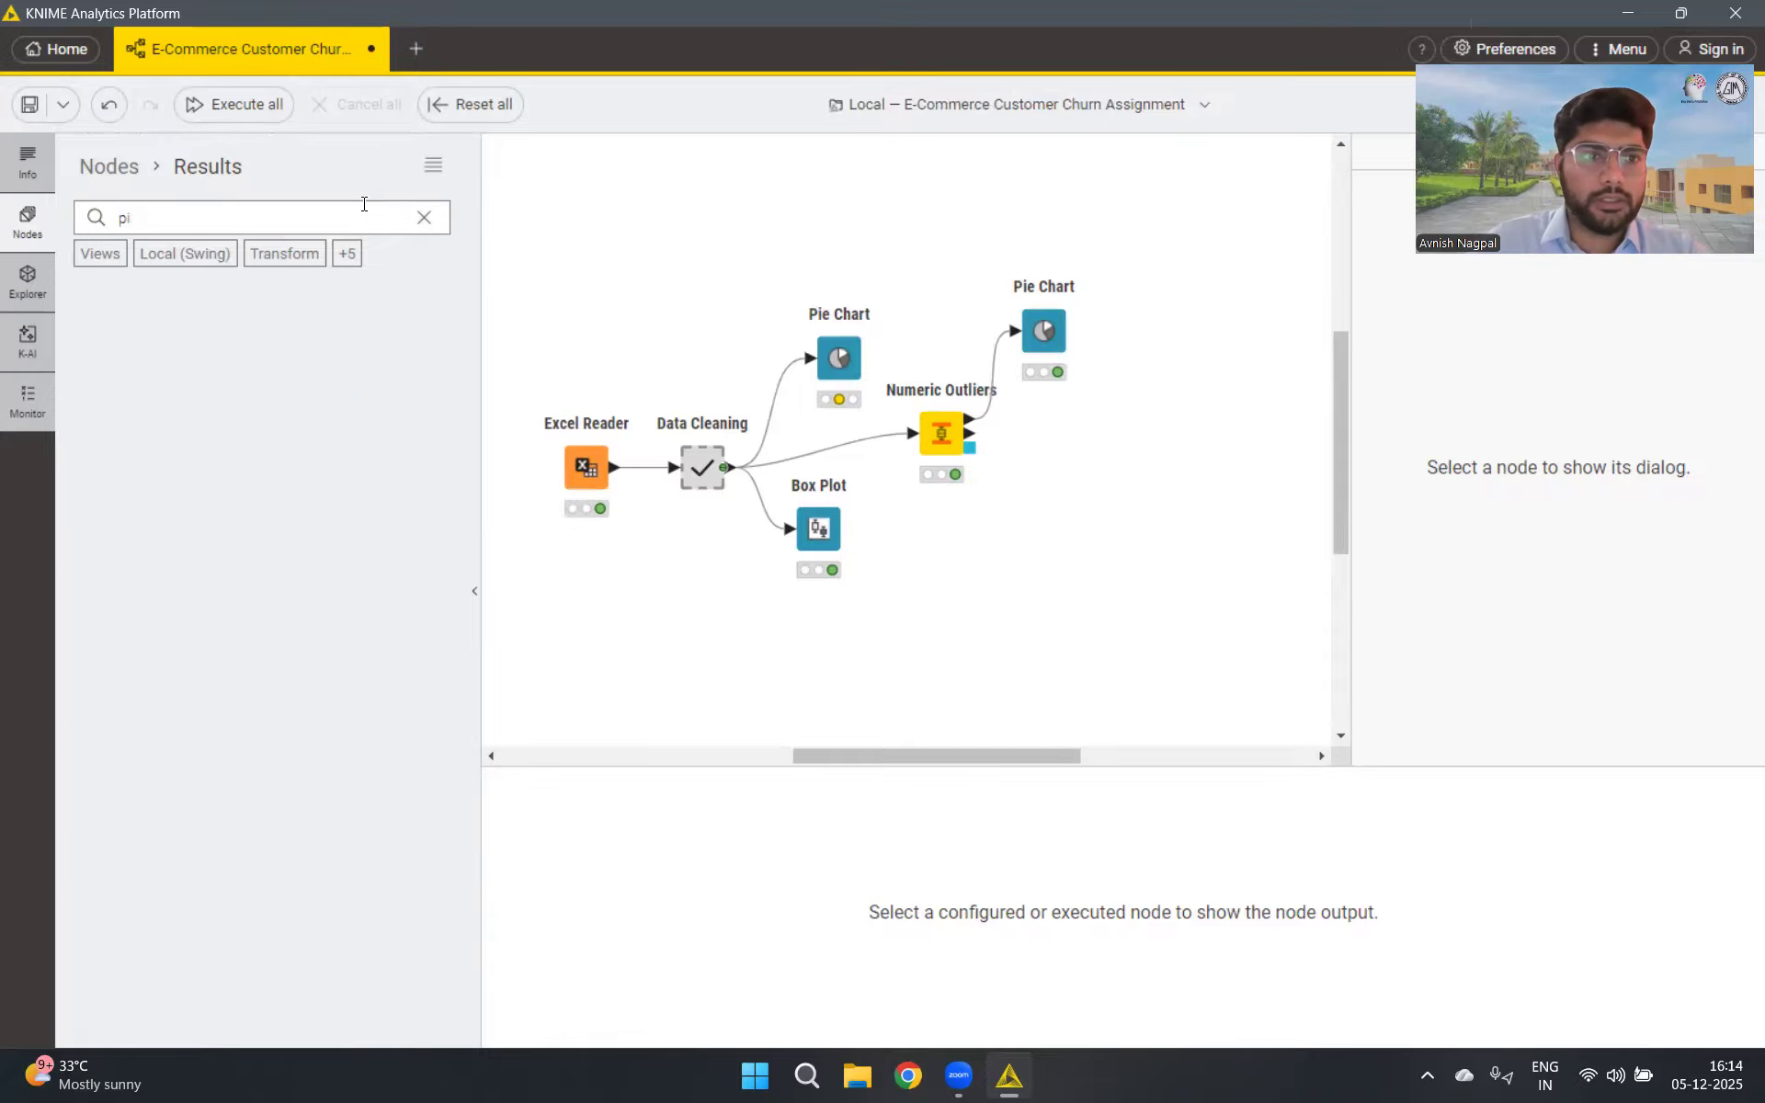
{"action": "key", "text": "BackSpace"}
{"action": "type", "text": "one"}
{"action": "key", "text": "BackSpace"}
{"action": "key", "text": "BackSpace"}
{"action": "key", "text": "BackSpace"}
{"action": "key", "text": "BackSpace"}
{"action": "type", "text": "one"}
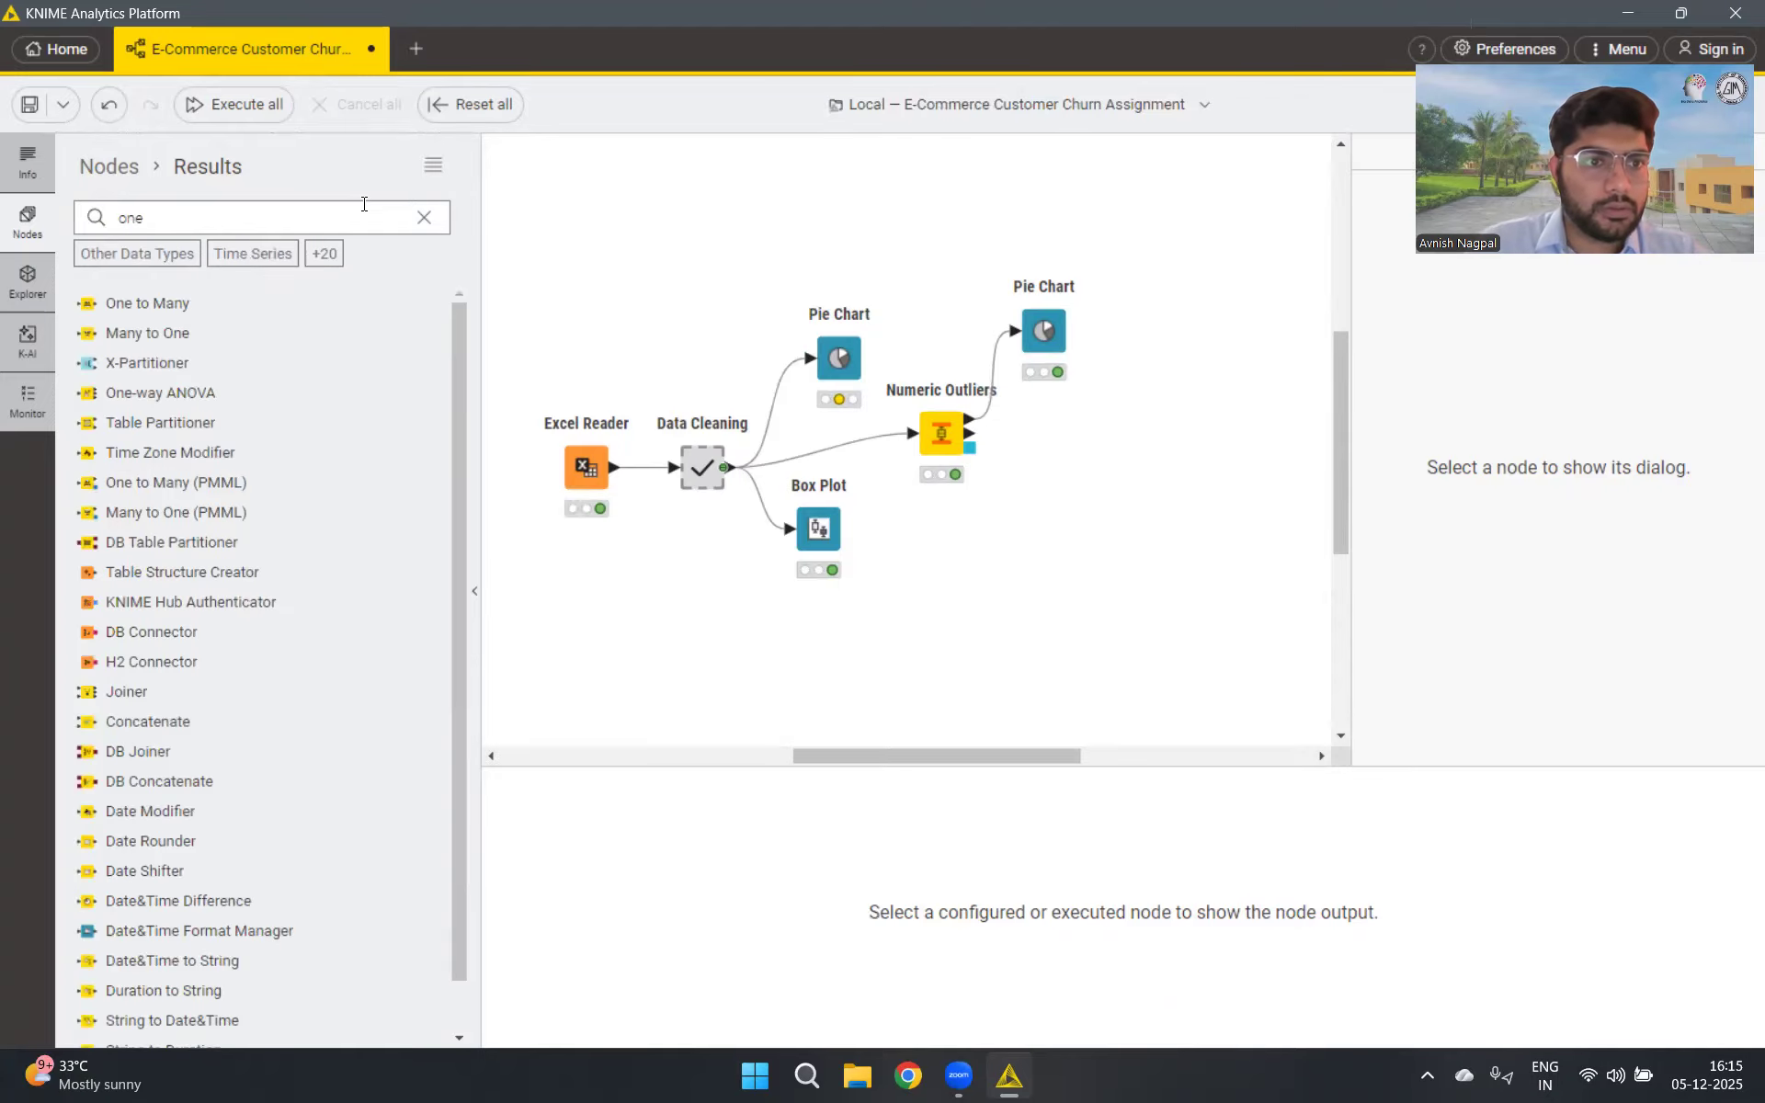
{"action": "left_click_drag", "start_coordinate": [202, 302], "coordinate": [1049, 446]}
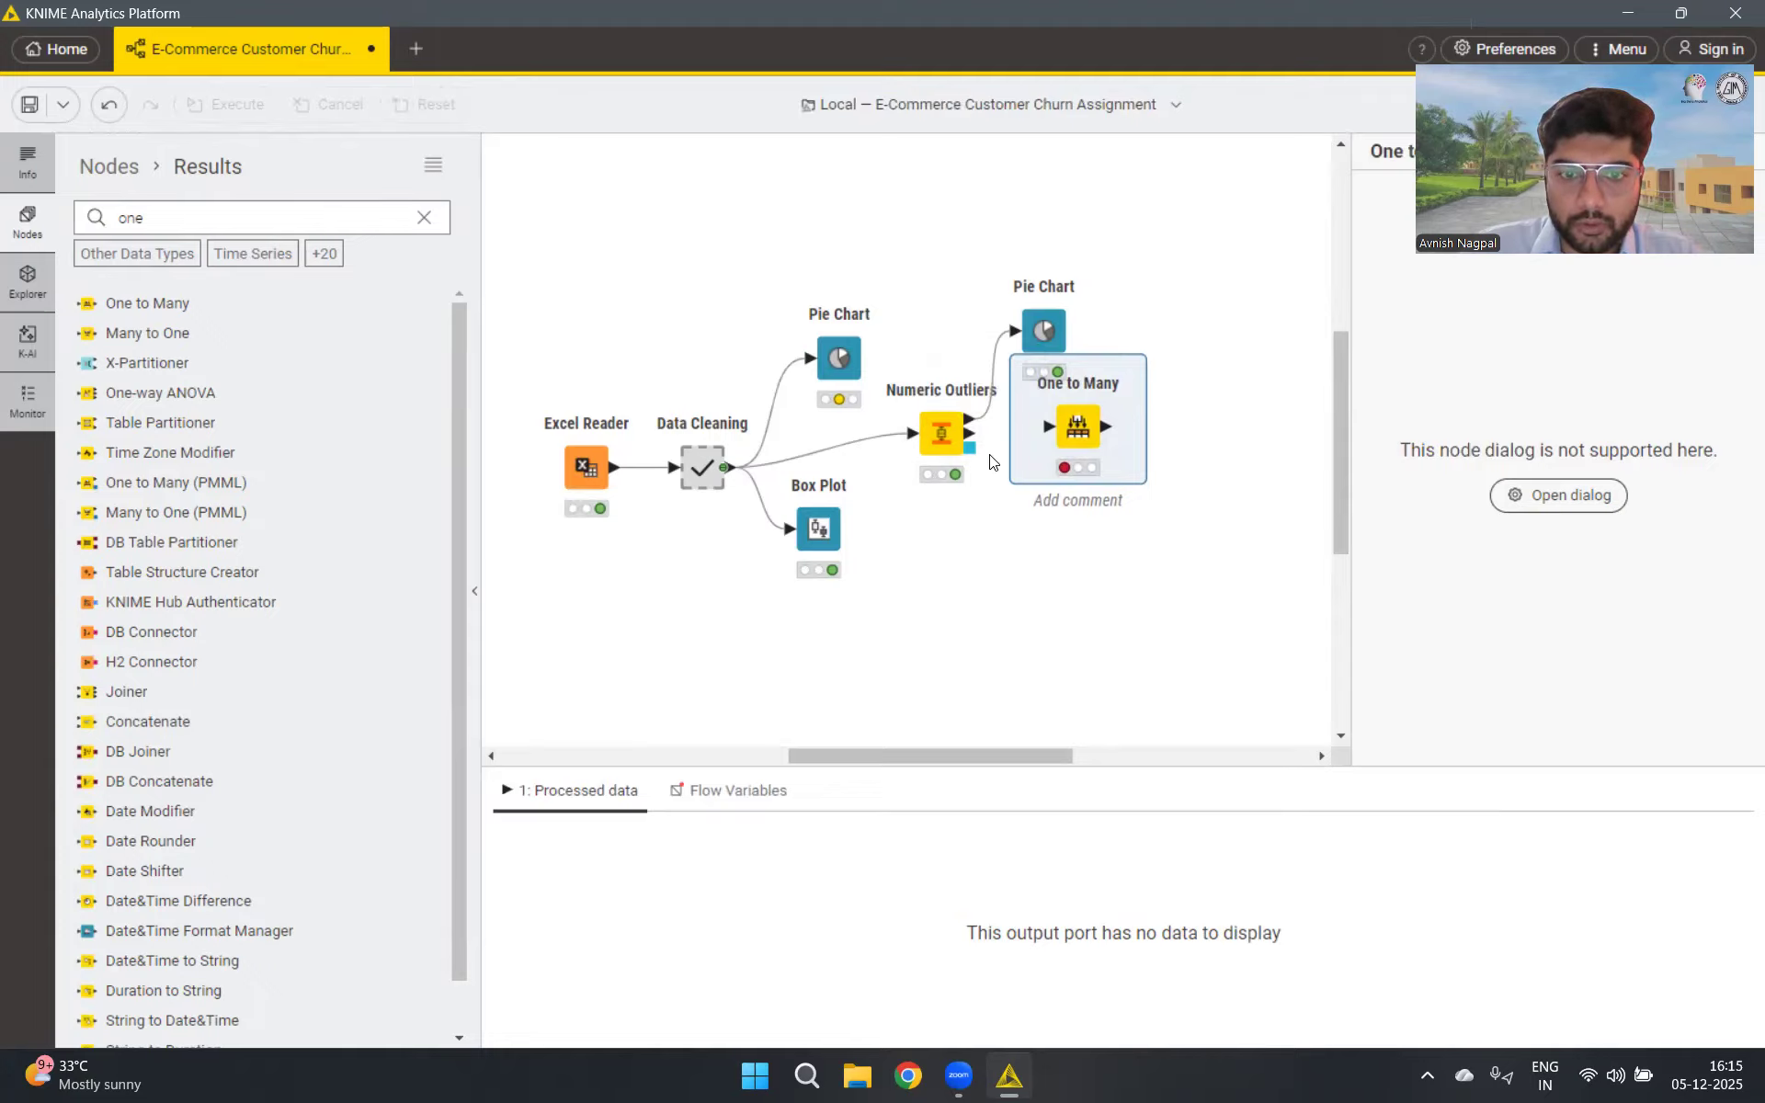
{"action": "left_click_drag", "start_coordinate": [970, 425], "coordinate": [1089, 434]}
{"action": "left_click", "coordinate": [1578, 484]}
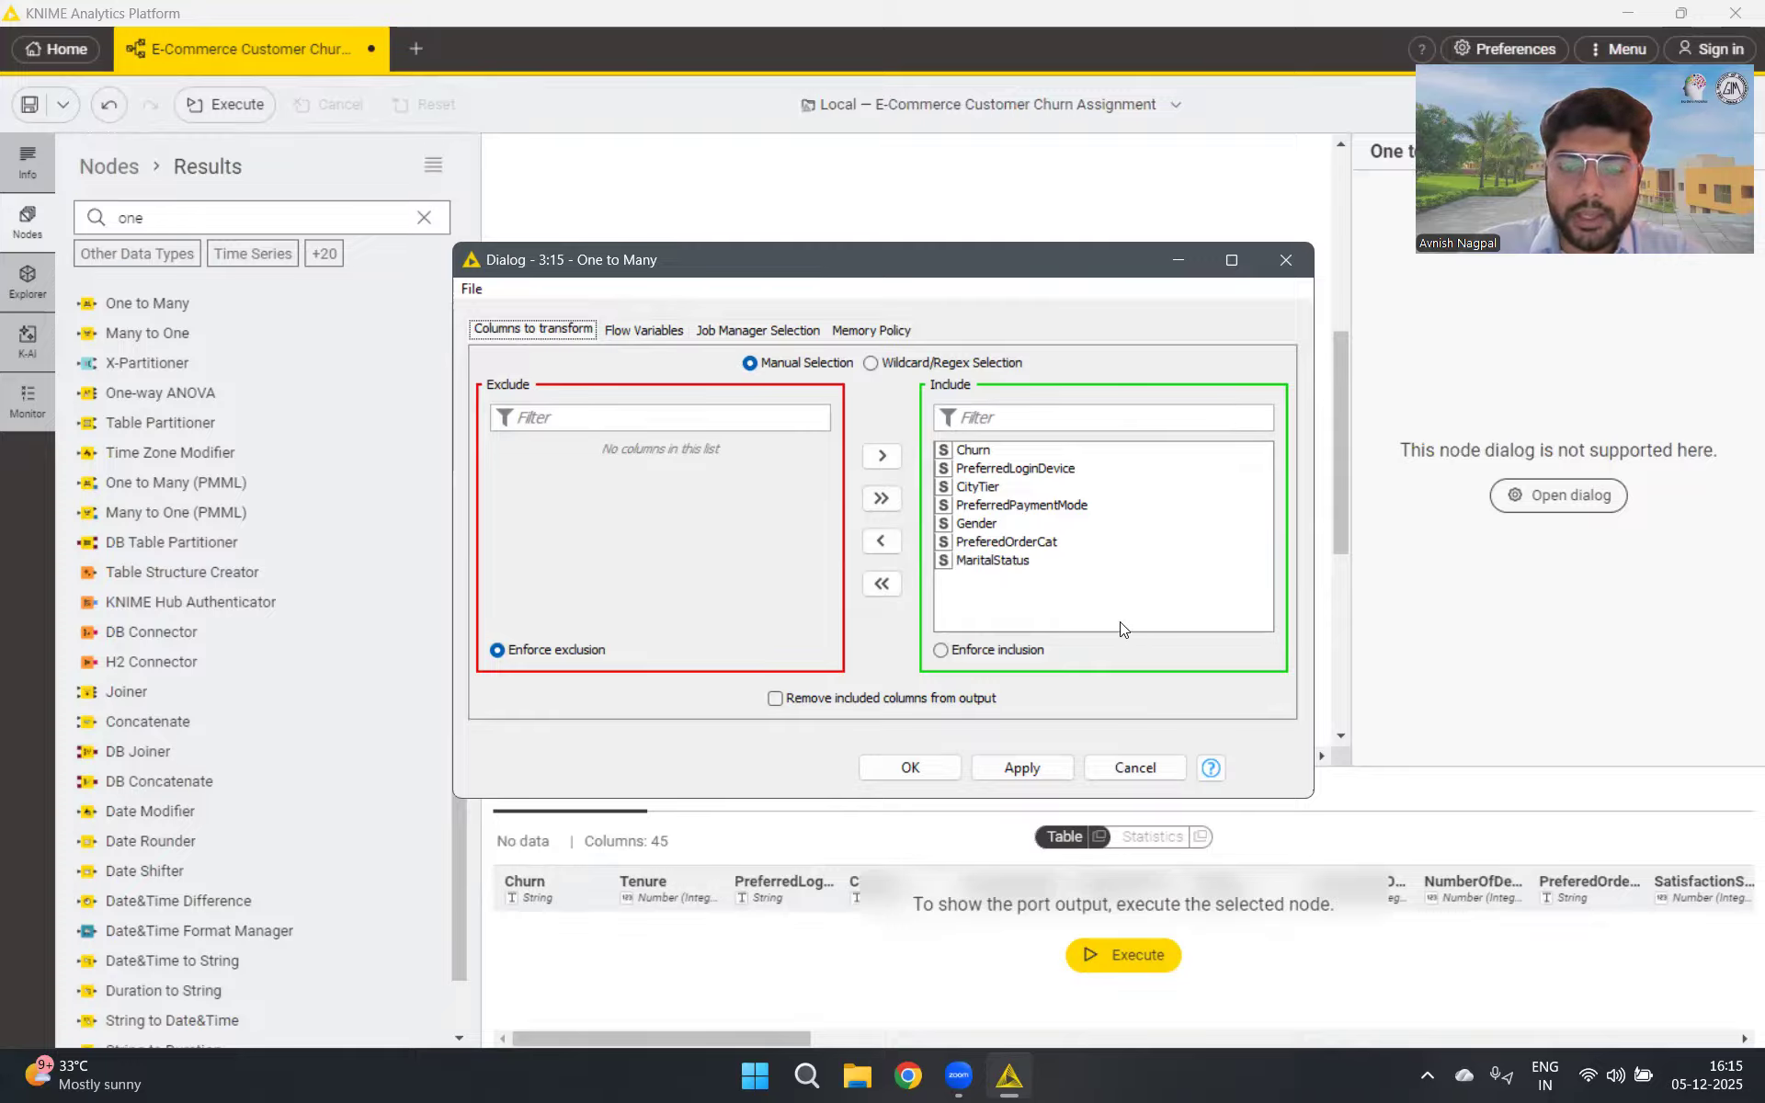
Exclude Churn from the One to Many columns to transform, apply the configuration, and execute the node
{"action": "left_click", "coordinate": [986, 451]}
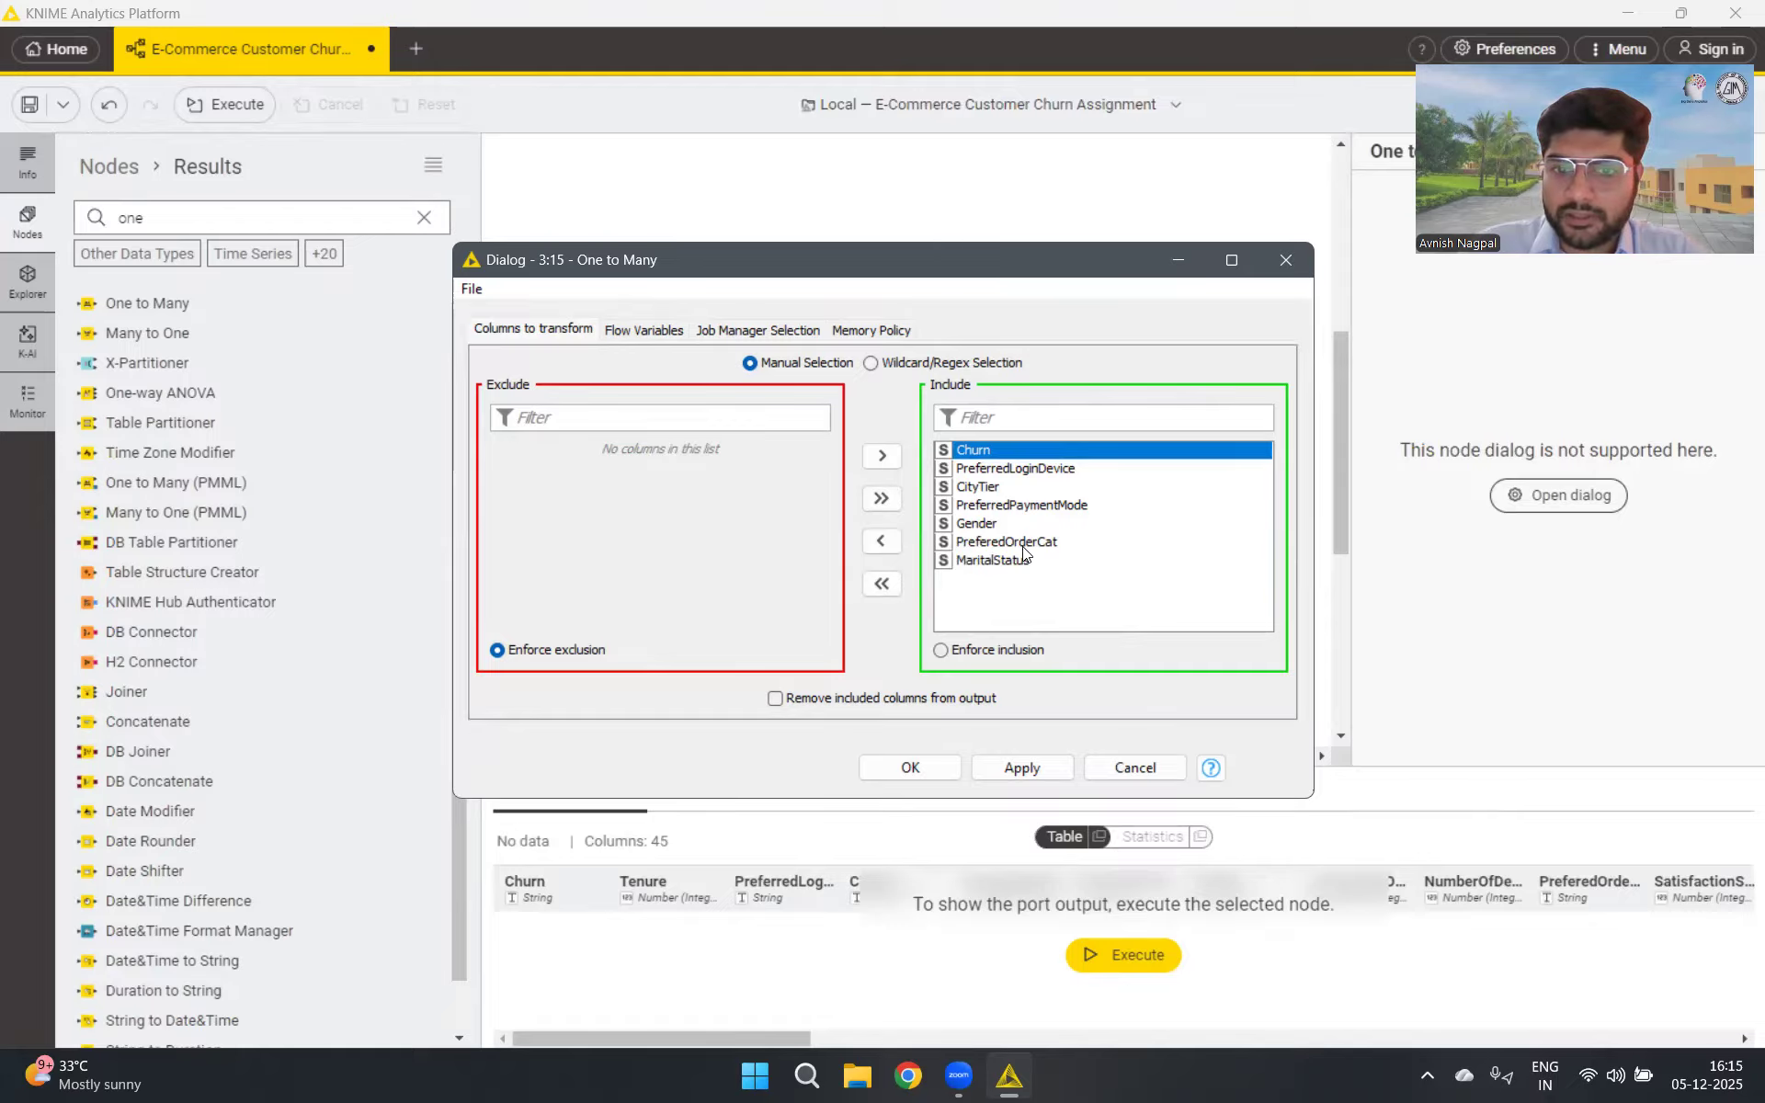
{"action": "left_click", "coordinate": [888, 540]}
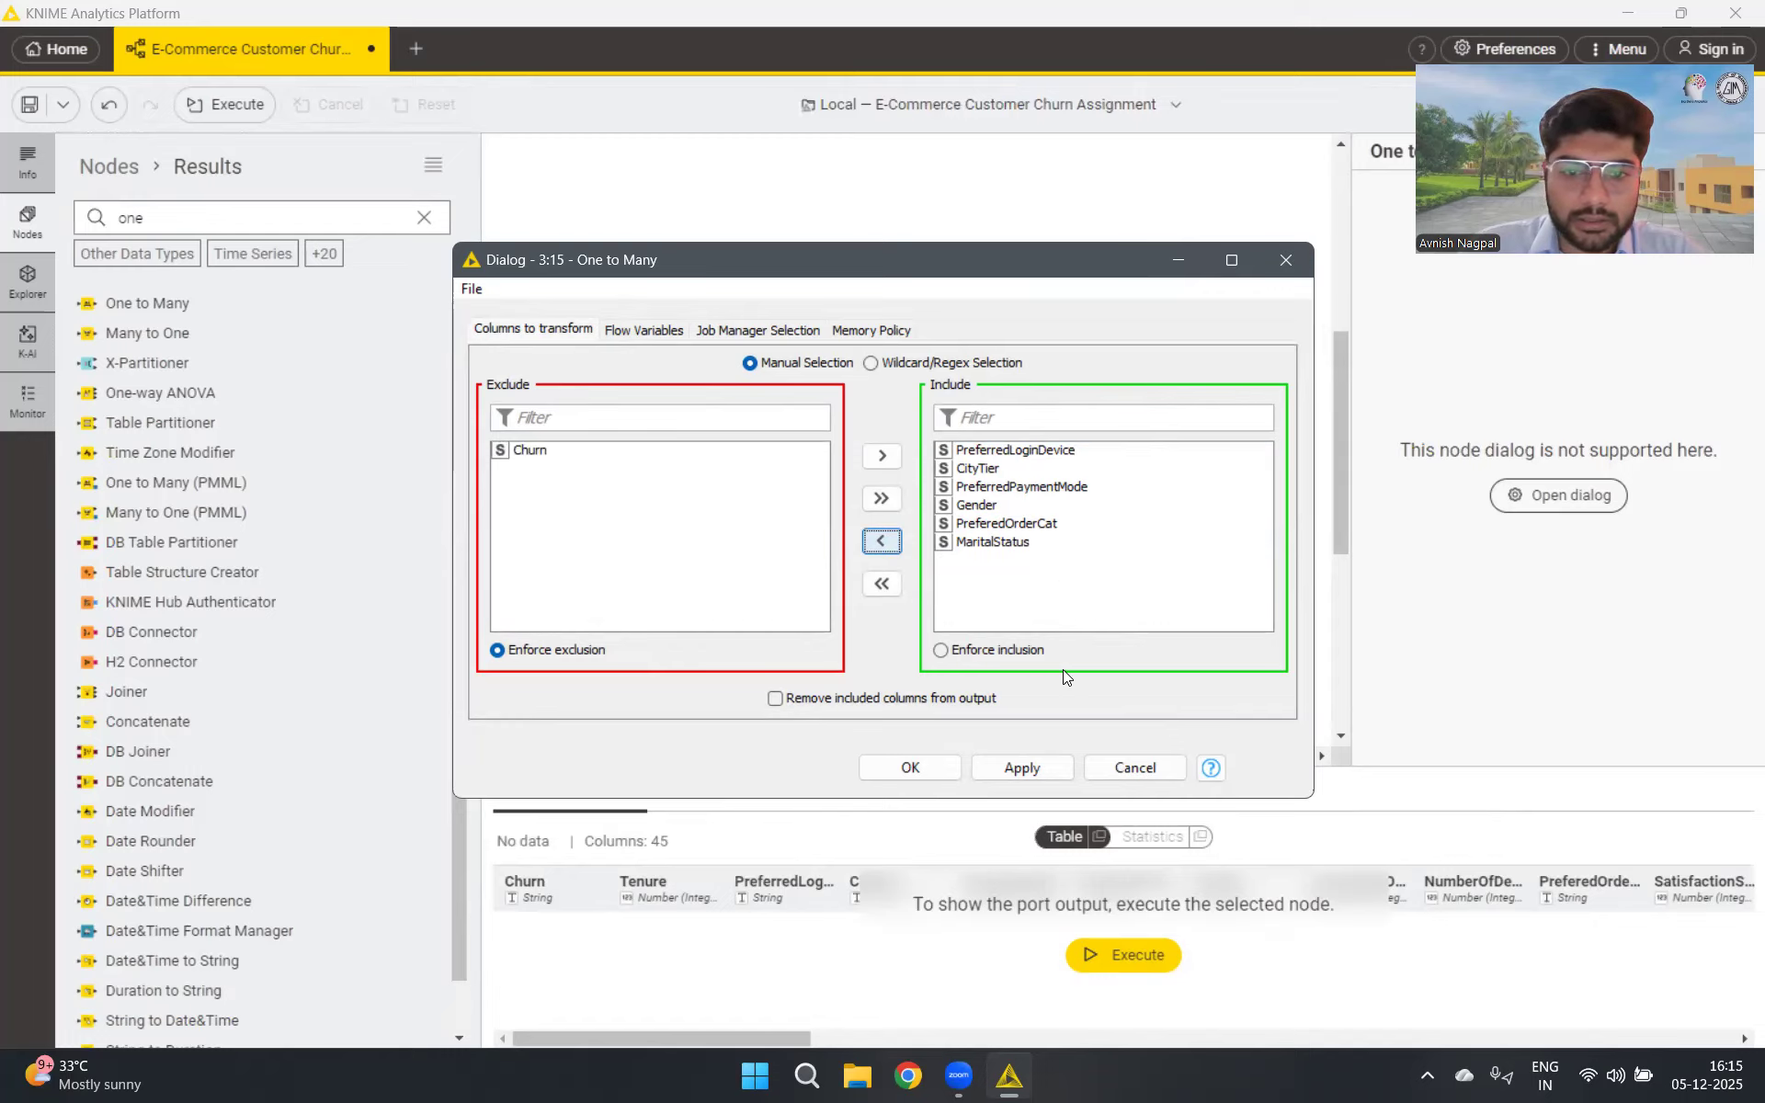
{"action": "left_click", "coordinate": [1045, 769]}
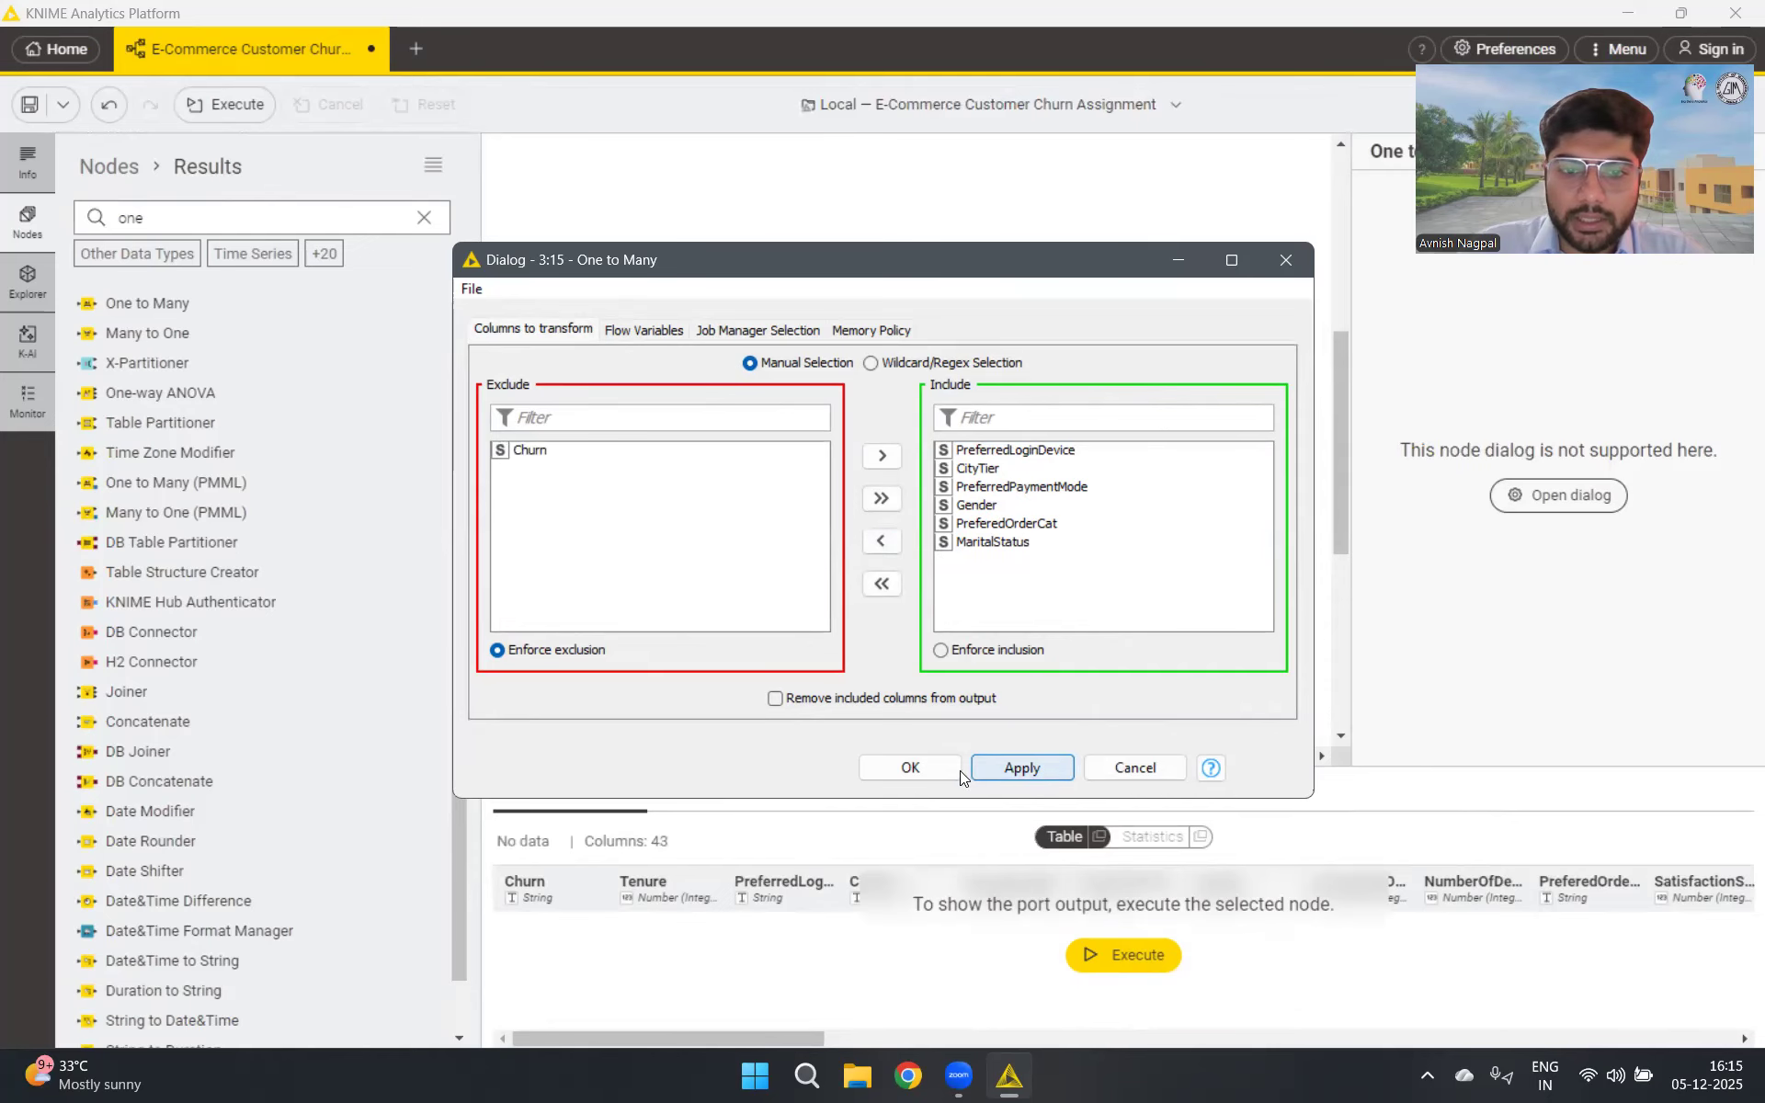
{"action": "left_click", "coordinate": [923, 769]}
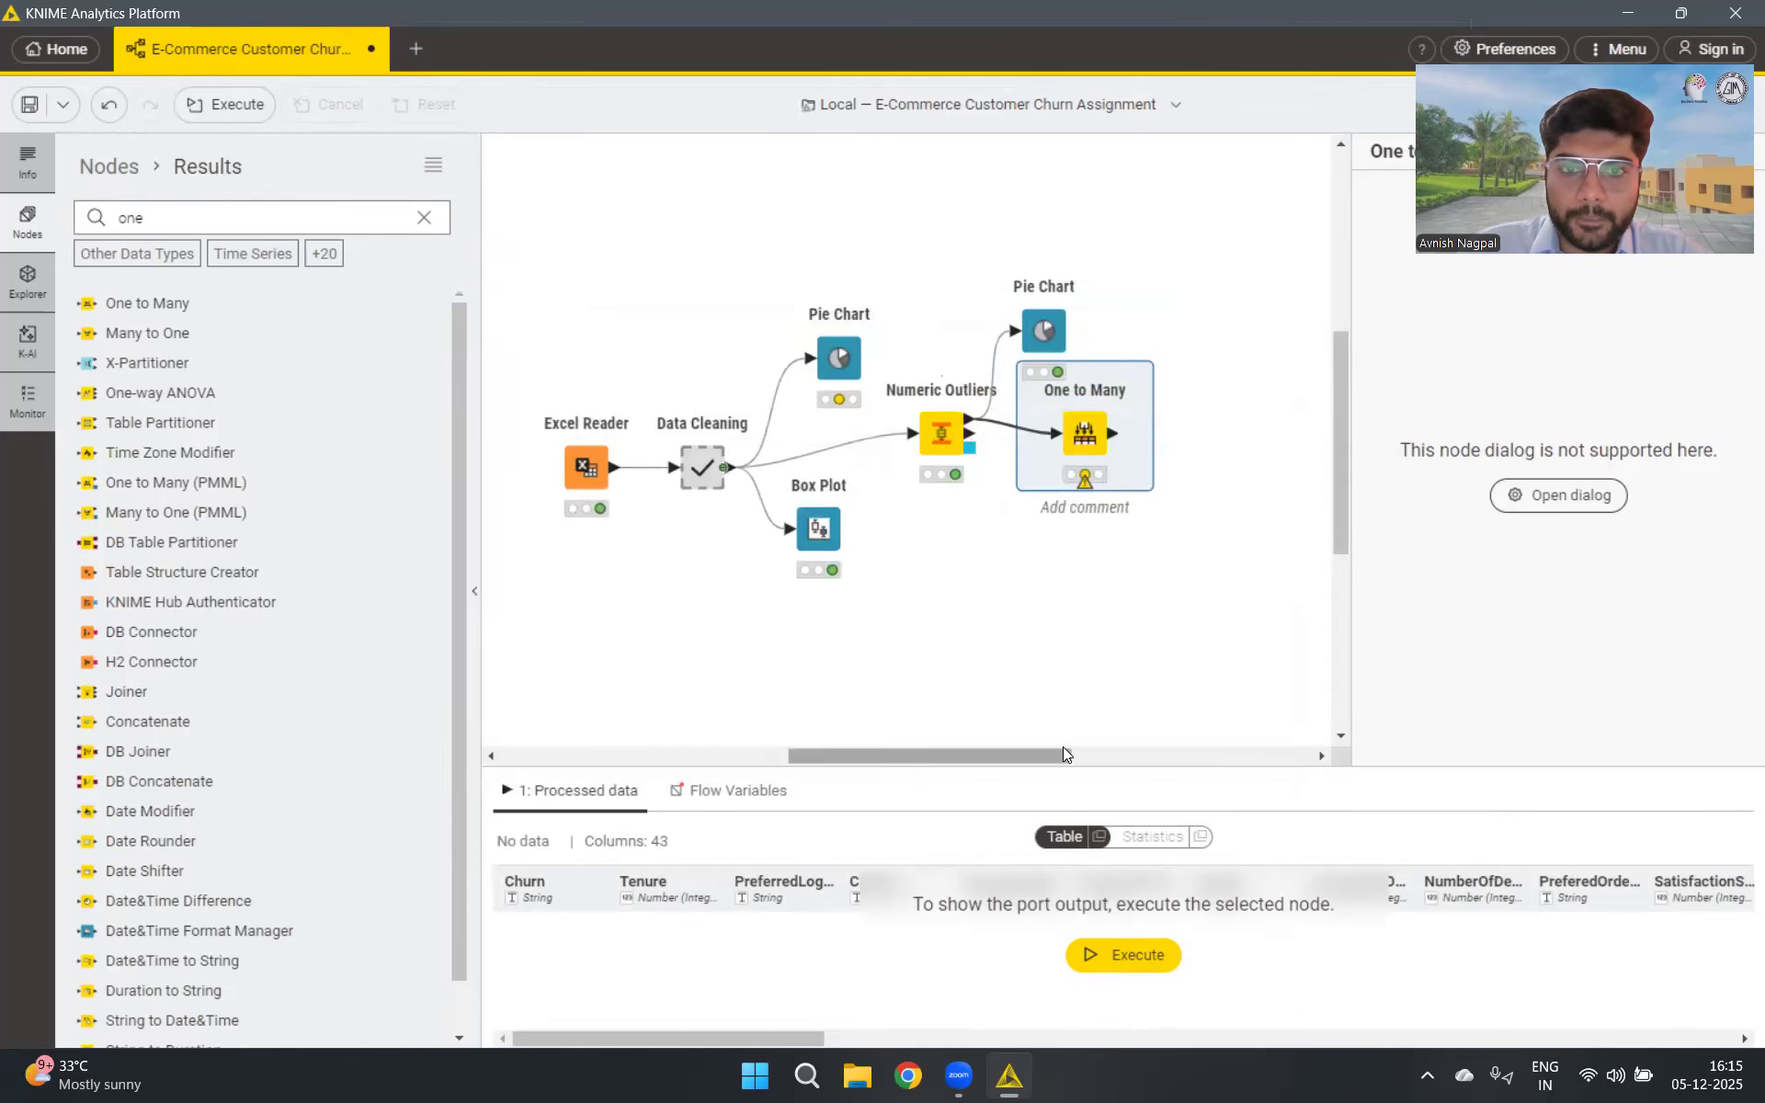
{"action": "left_click", "coordinate": [1135, 956]}
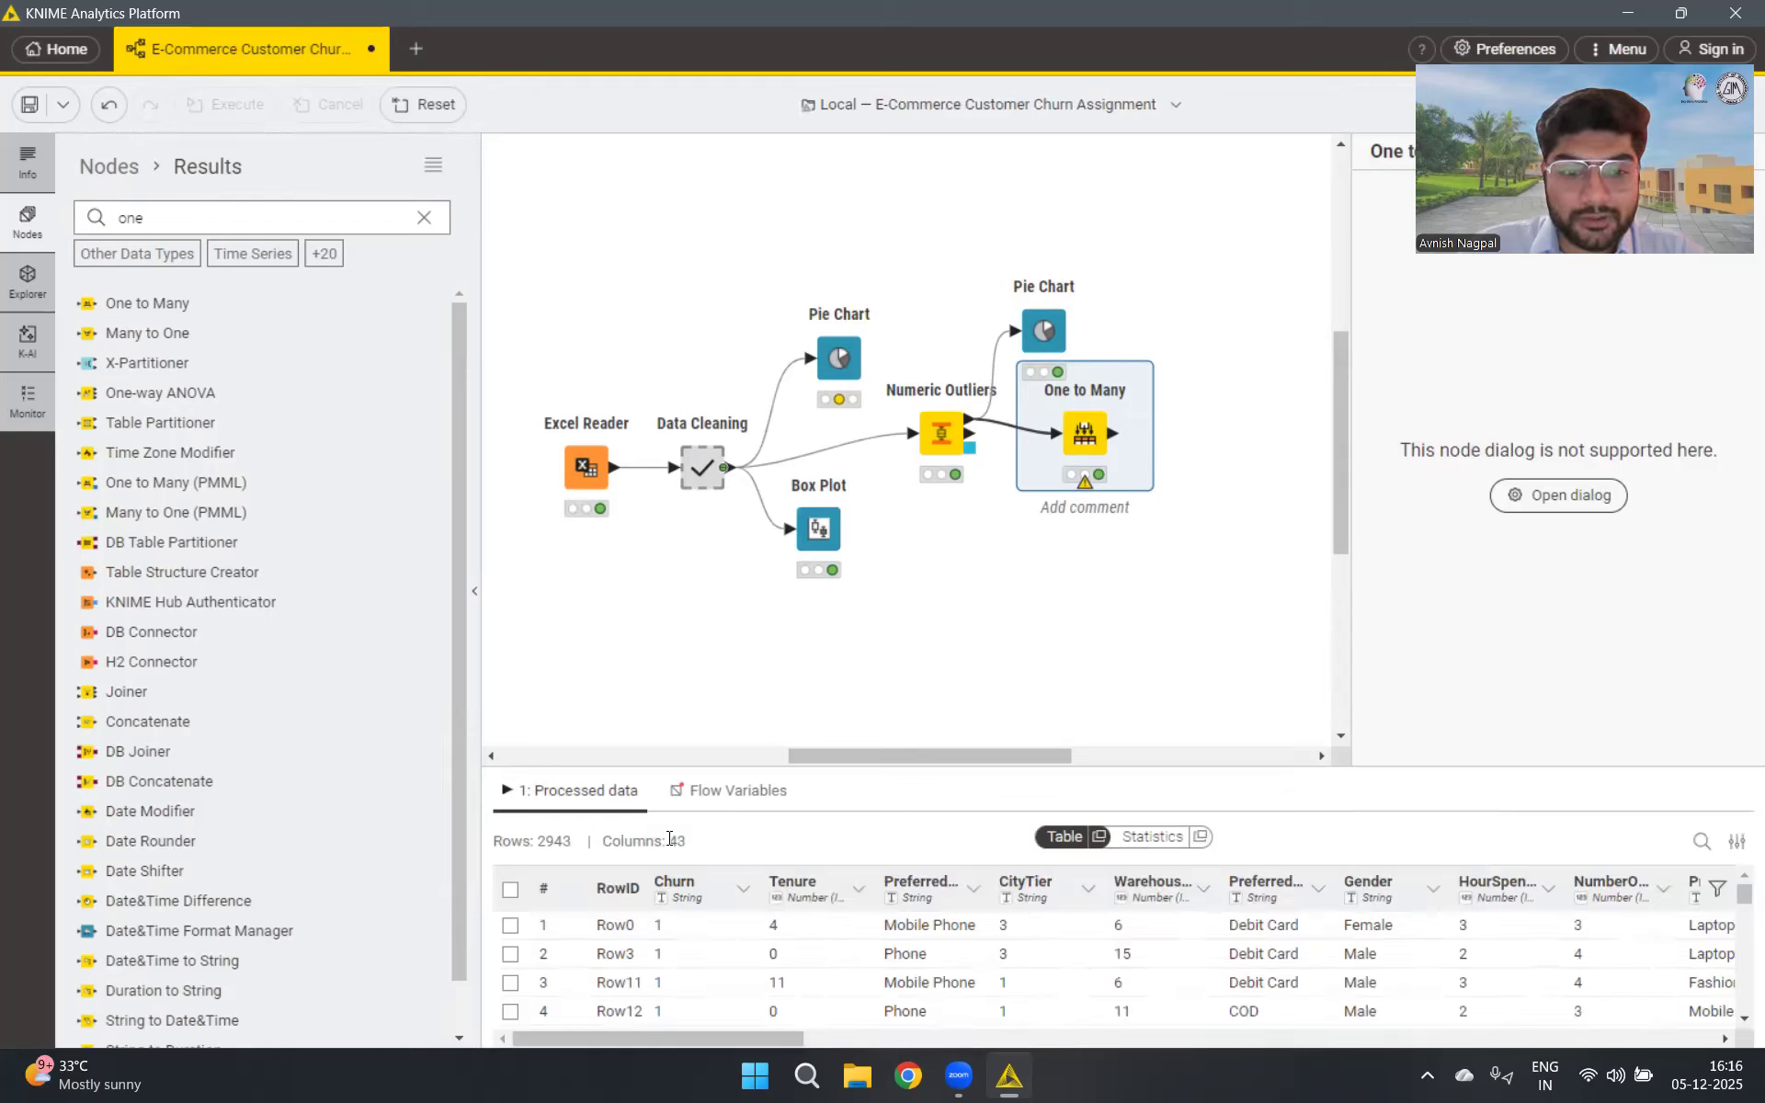
Examine the One to Many output table for the encoded device, city tier, payment, gender, order category and marital status columns
{"action": "scroll", "coordinate": [765, 1041], "scroll_direction": "right", "scroll_amount": 3}
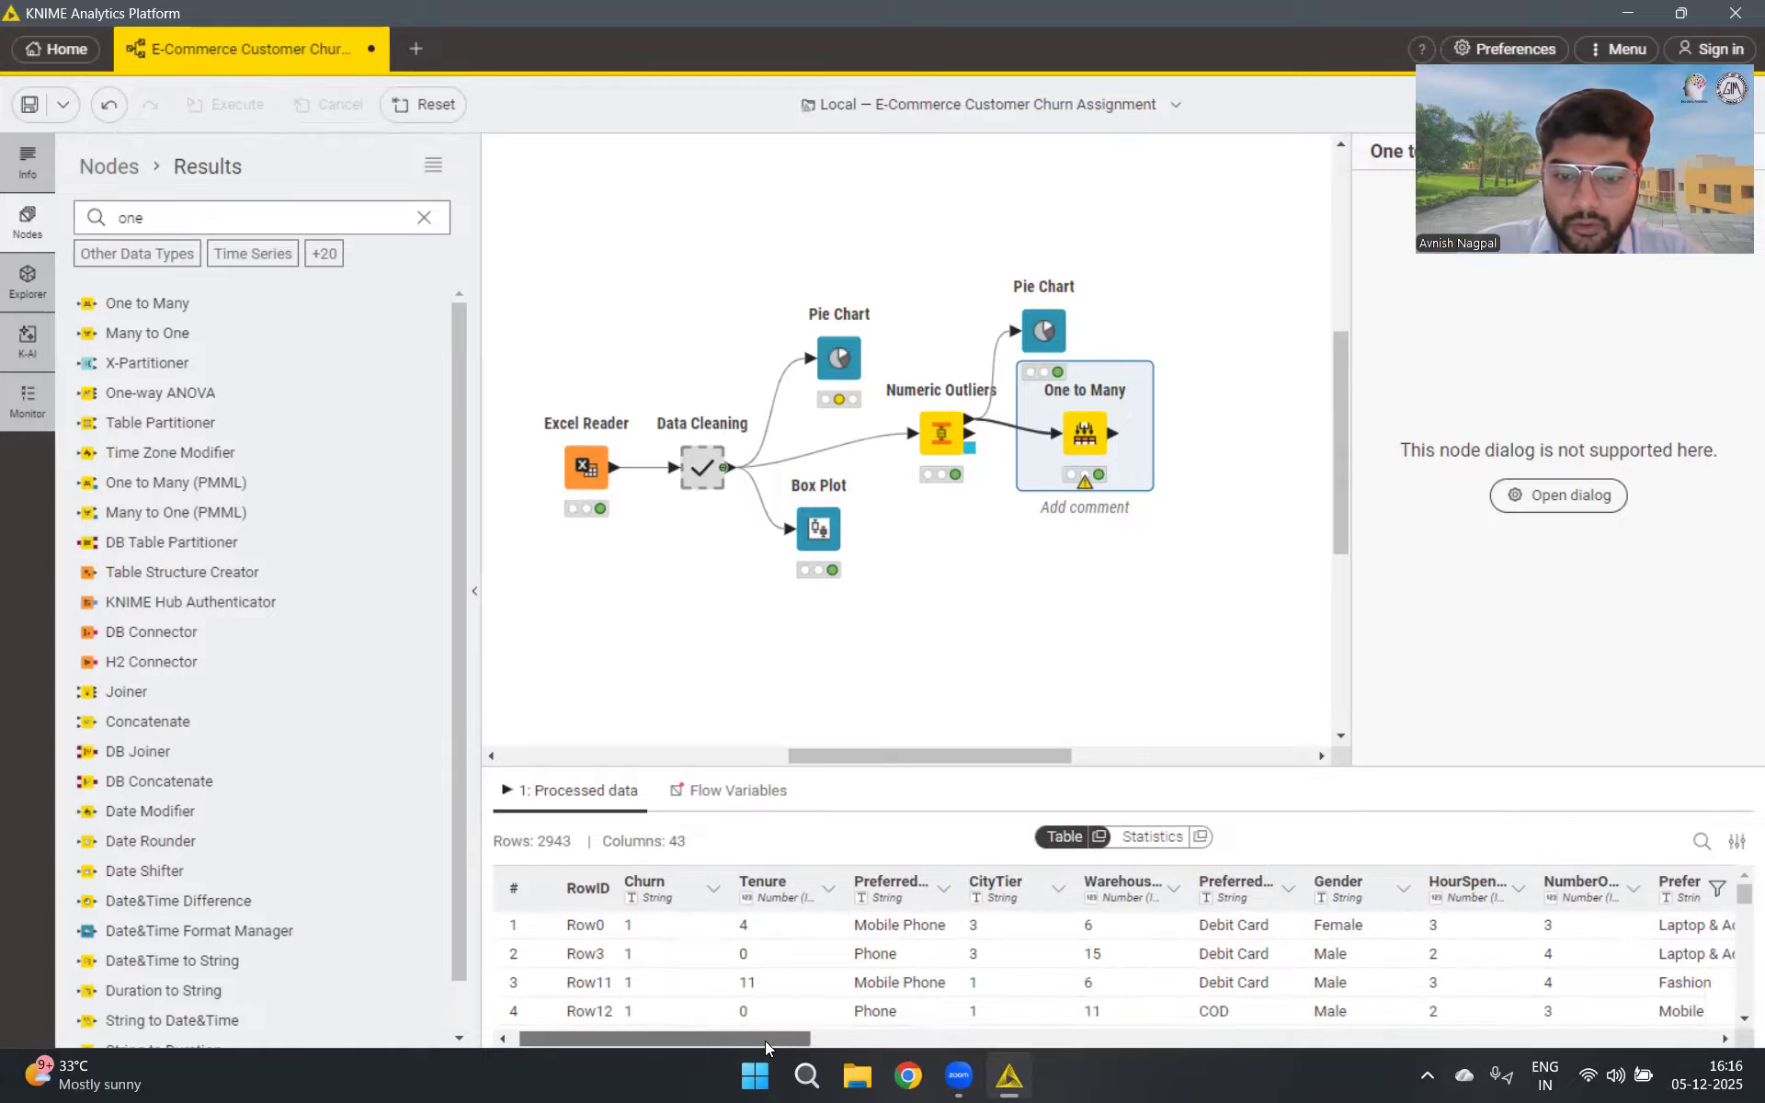
{"action": "left_click_drag", "start_coordinate": [765, 1040], "coordinate": [1523, 1081]}
{"action": "left_click_drag", "start_coordinate": [1611, 1081], "coordinate": [1678, 1074]}
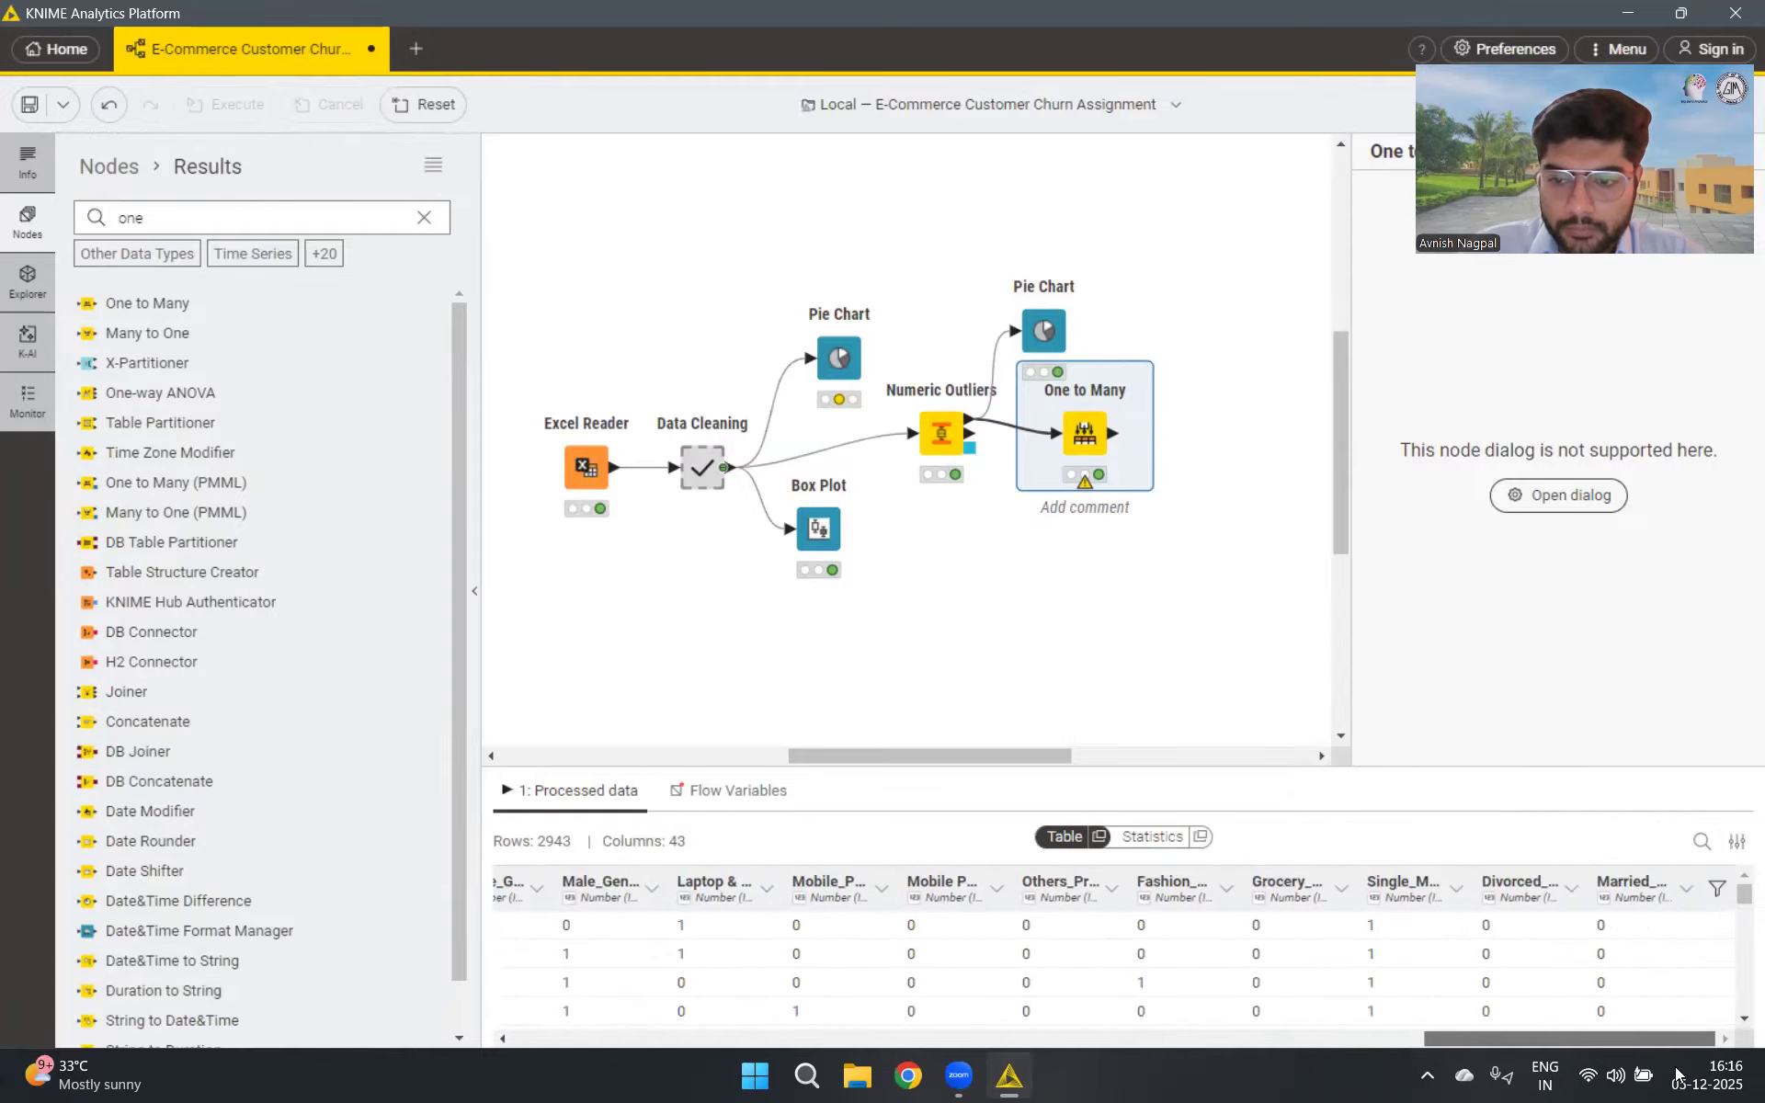
{"action": "left_click_drag", "start_coordinate": [1568, 1071], "coordinate": [1325, 1076]}
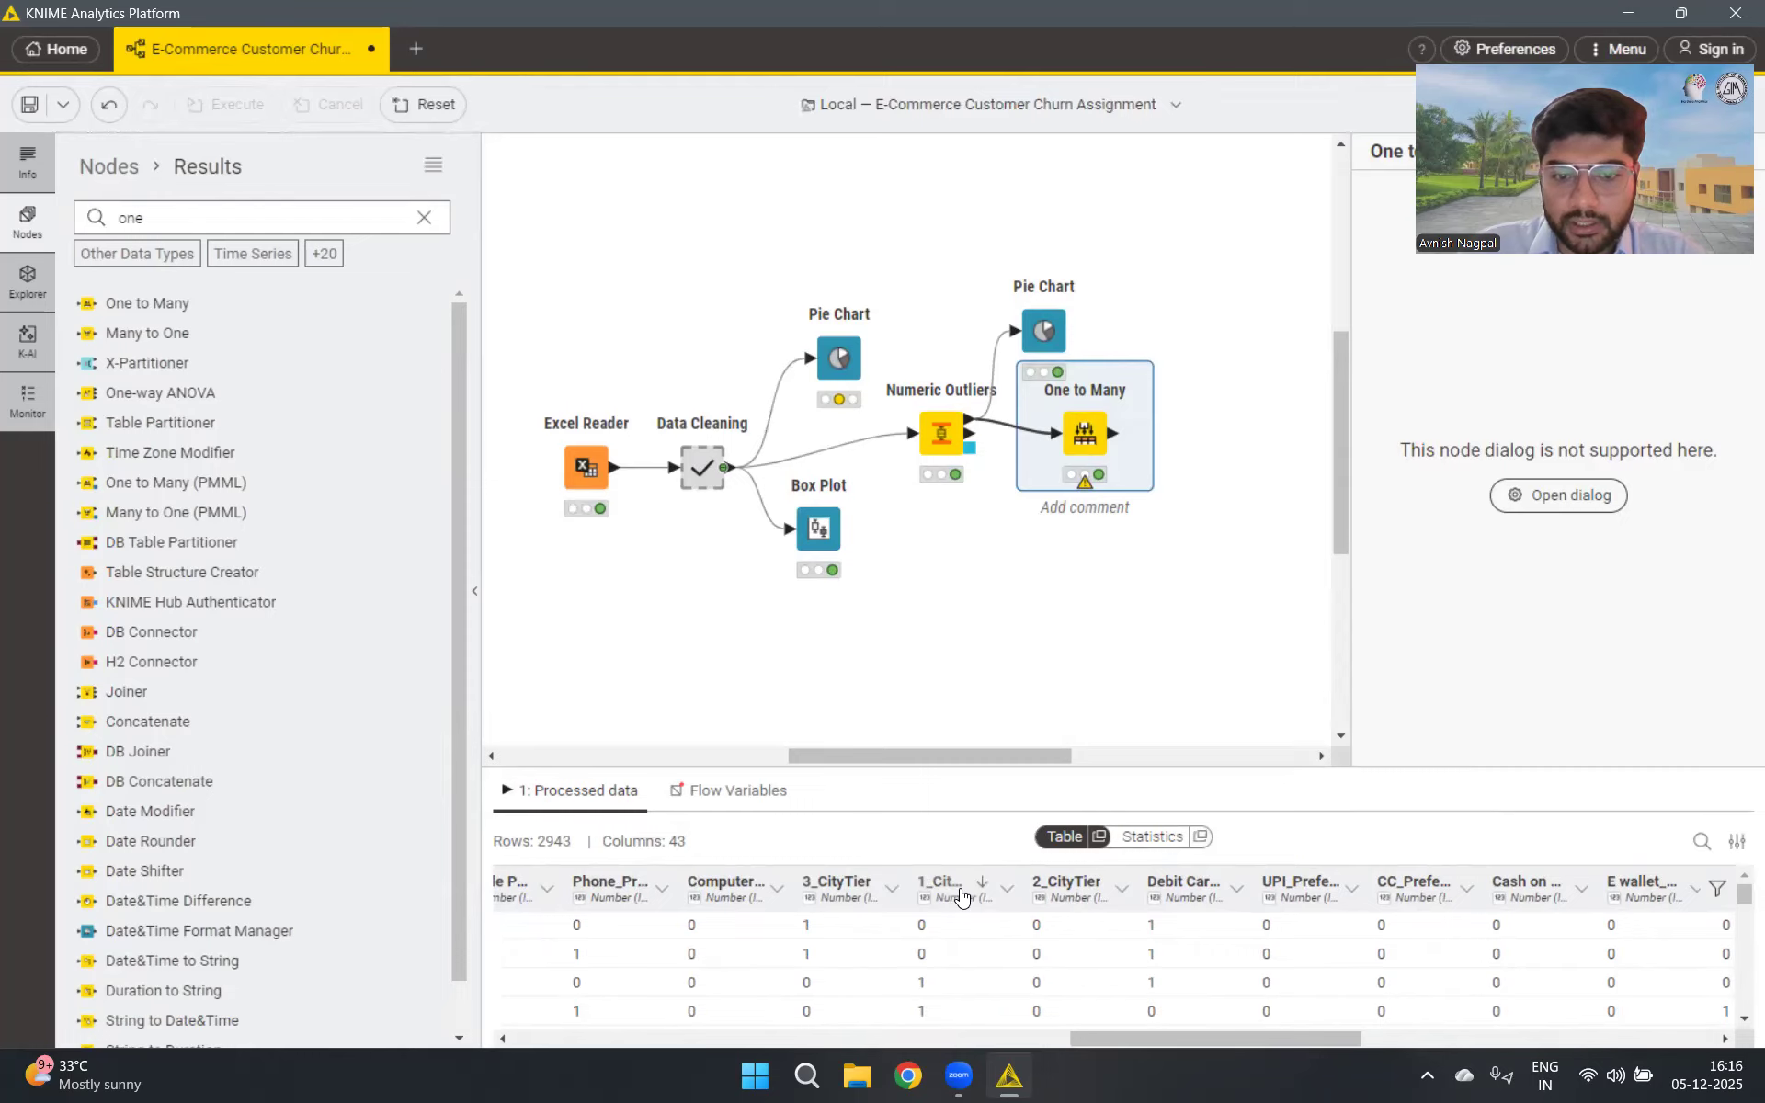
{"action": "left_click_drag", "start_coordinate": [1222, 1040], "coordinate": [1249, 1041]}
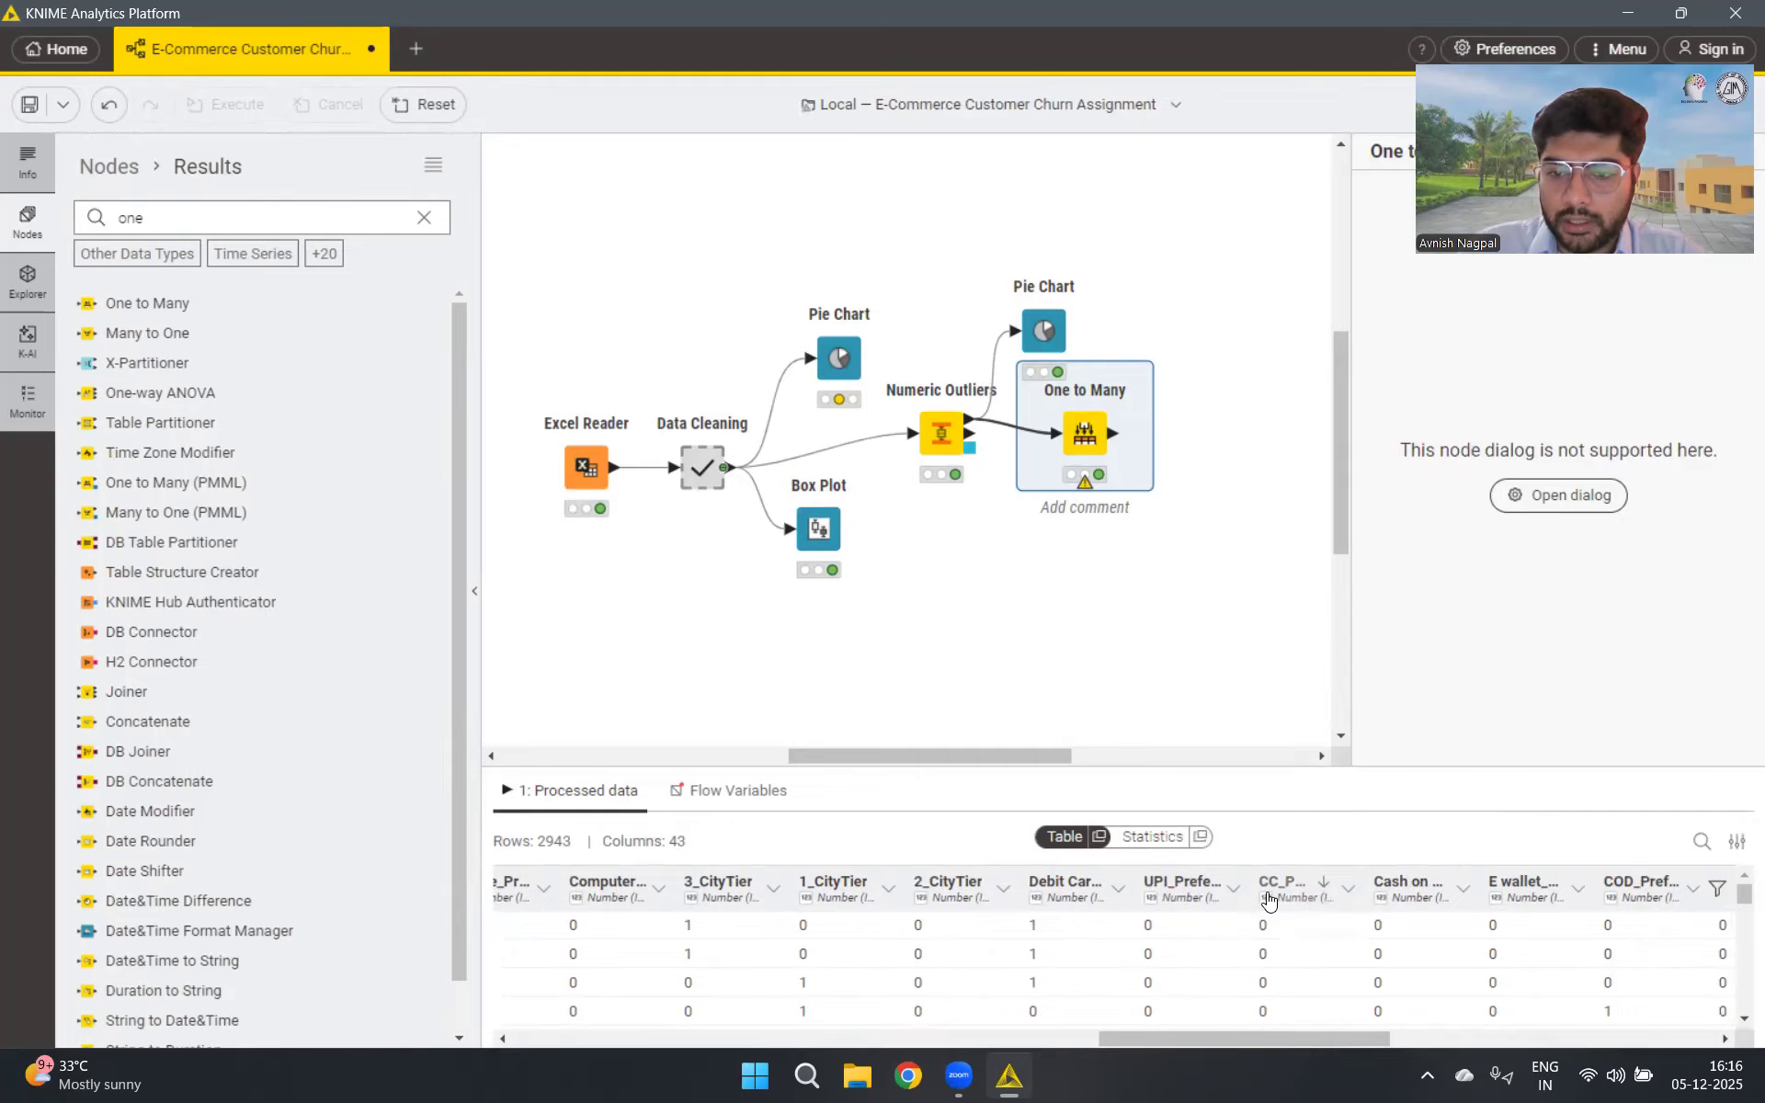
{"action": "left_click_drag", "start_coordinate": [1135, 1046], "coordinate": [681, 1017]}
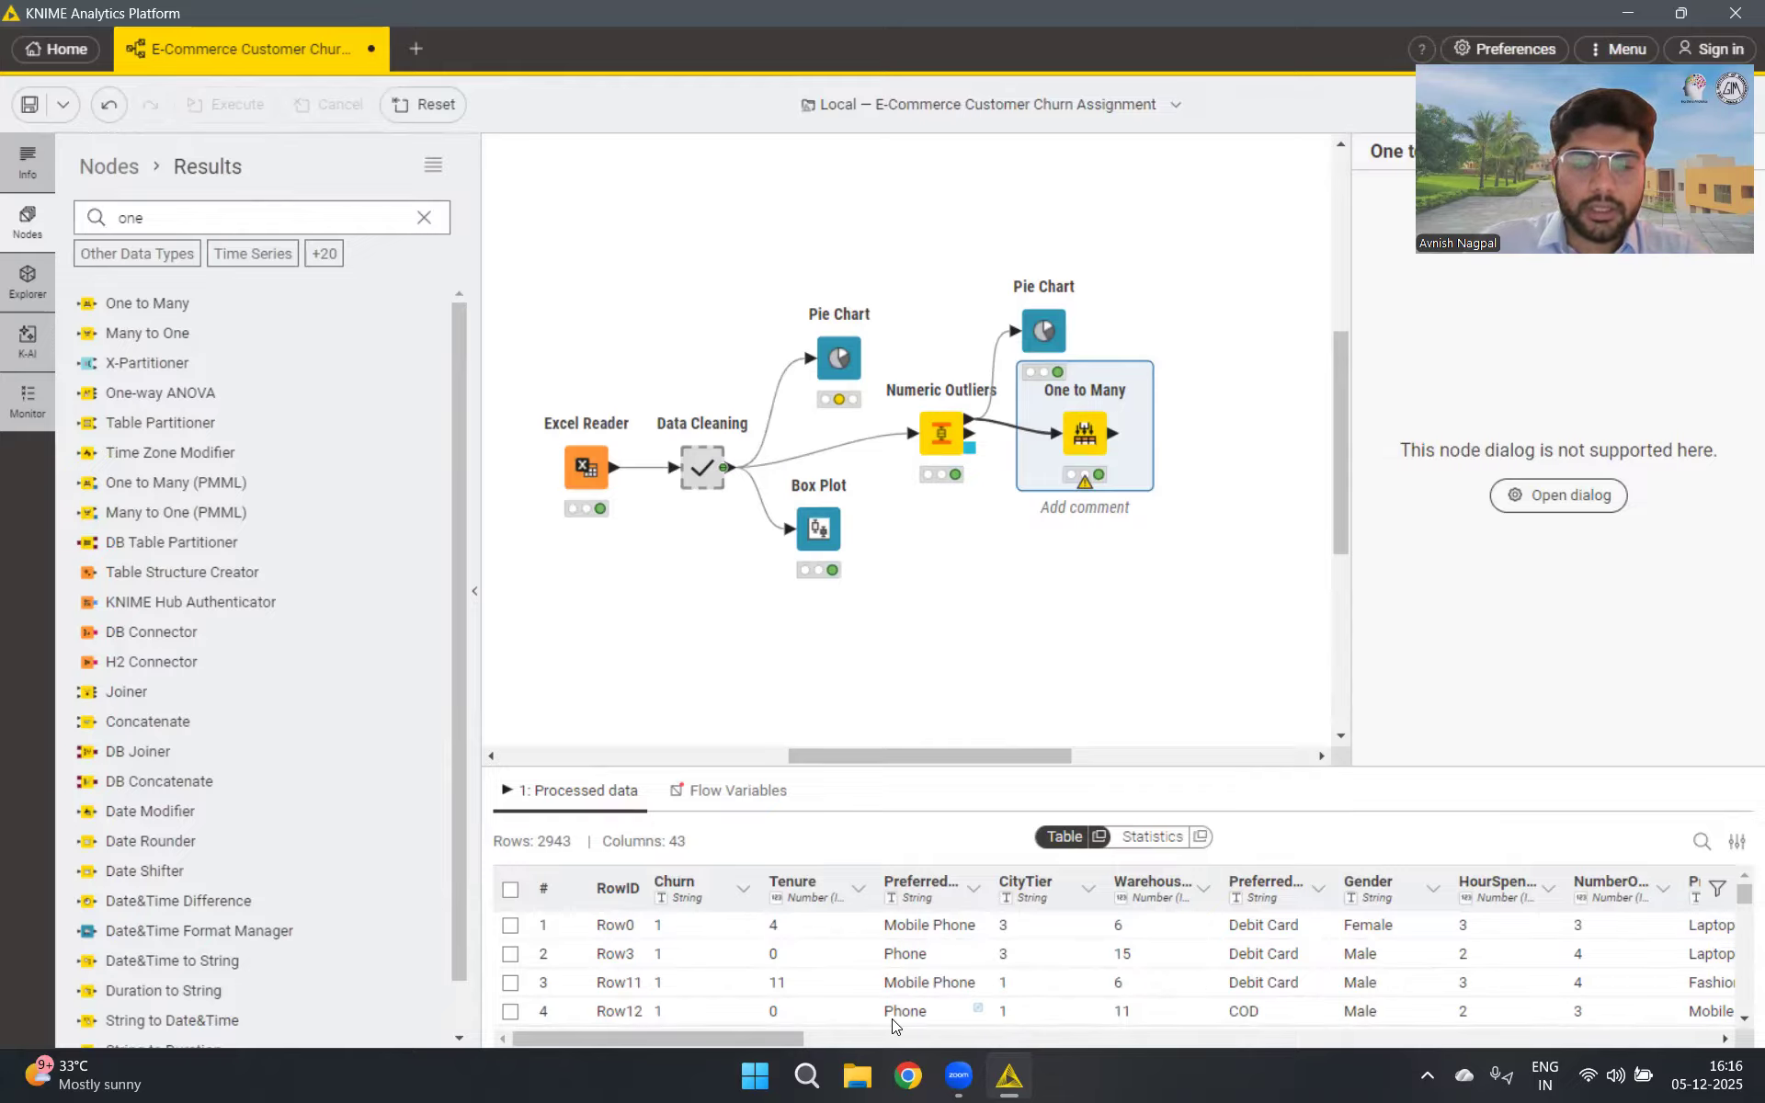
Find the Column Filter node by searching "column" and add it after One to Many, connected to its processed data output
{"action": "left_click", "coordinate": [267, 225]}
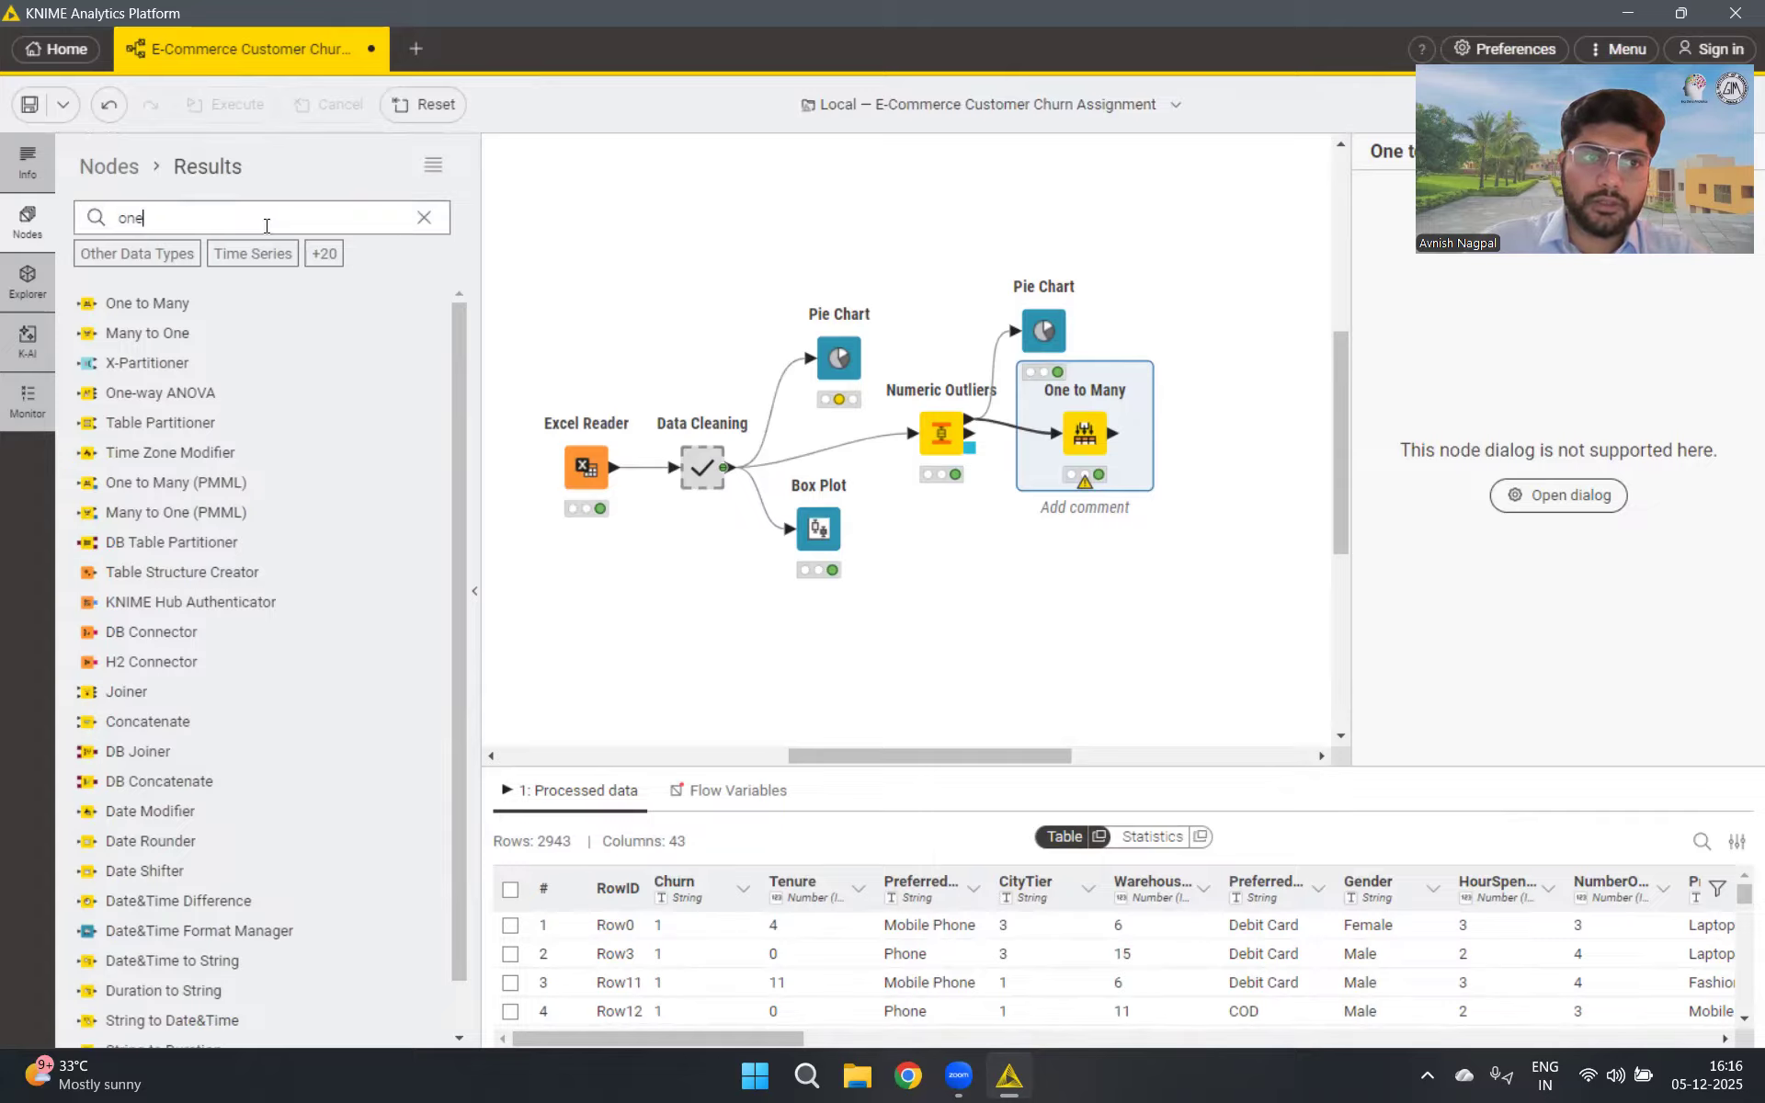
{"action": "key", "text": "BackSpace"}
{"action": "key", "text": "BackSpace"}
{"action": "key", "text": "BackSpace"}
{"action": "type", "text": "colum"}
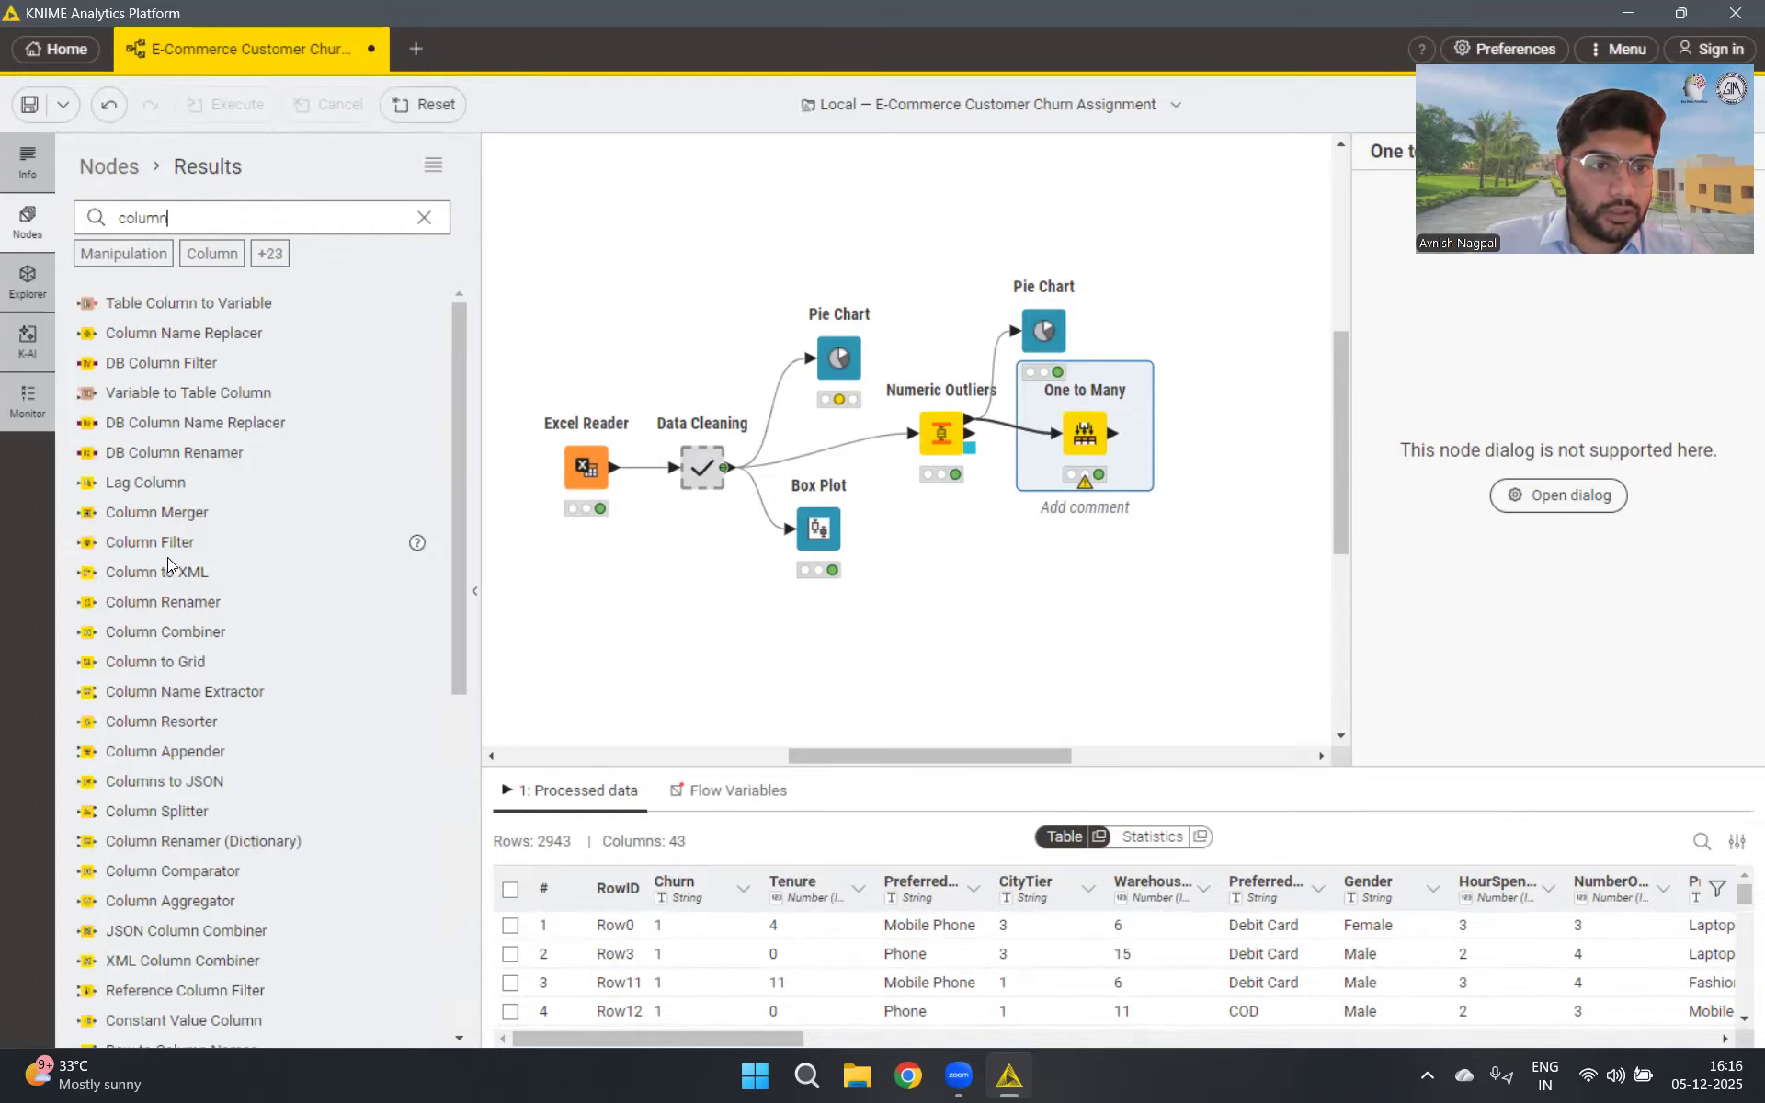
{"action": "left_click_drag", "start_coordinate": [153, 543], "coordinate": [1207, 433]}
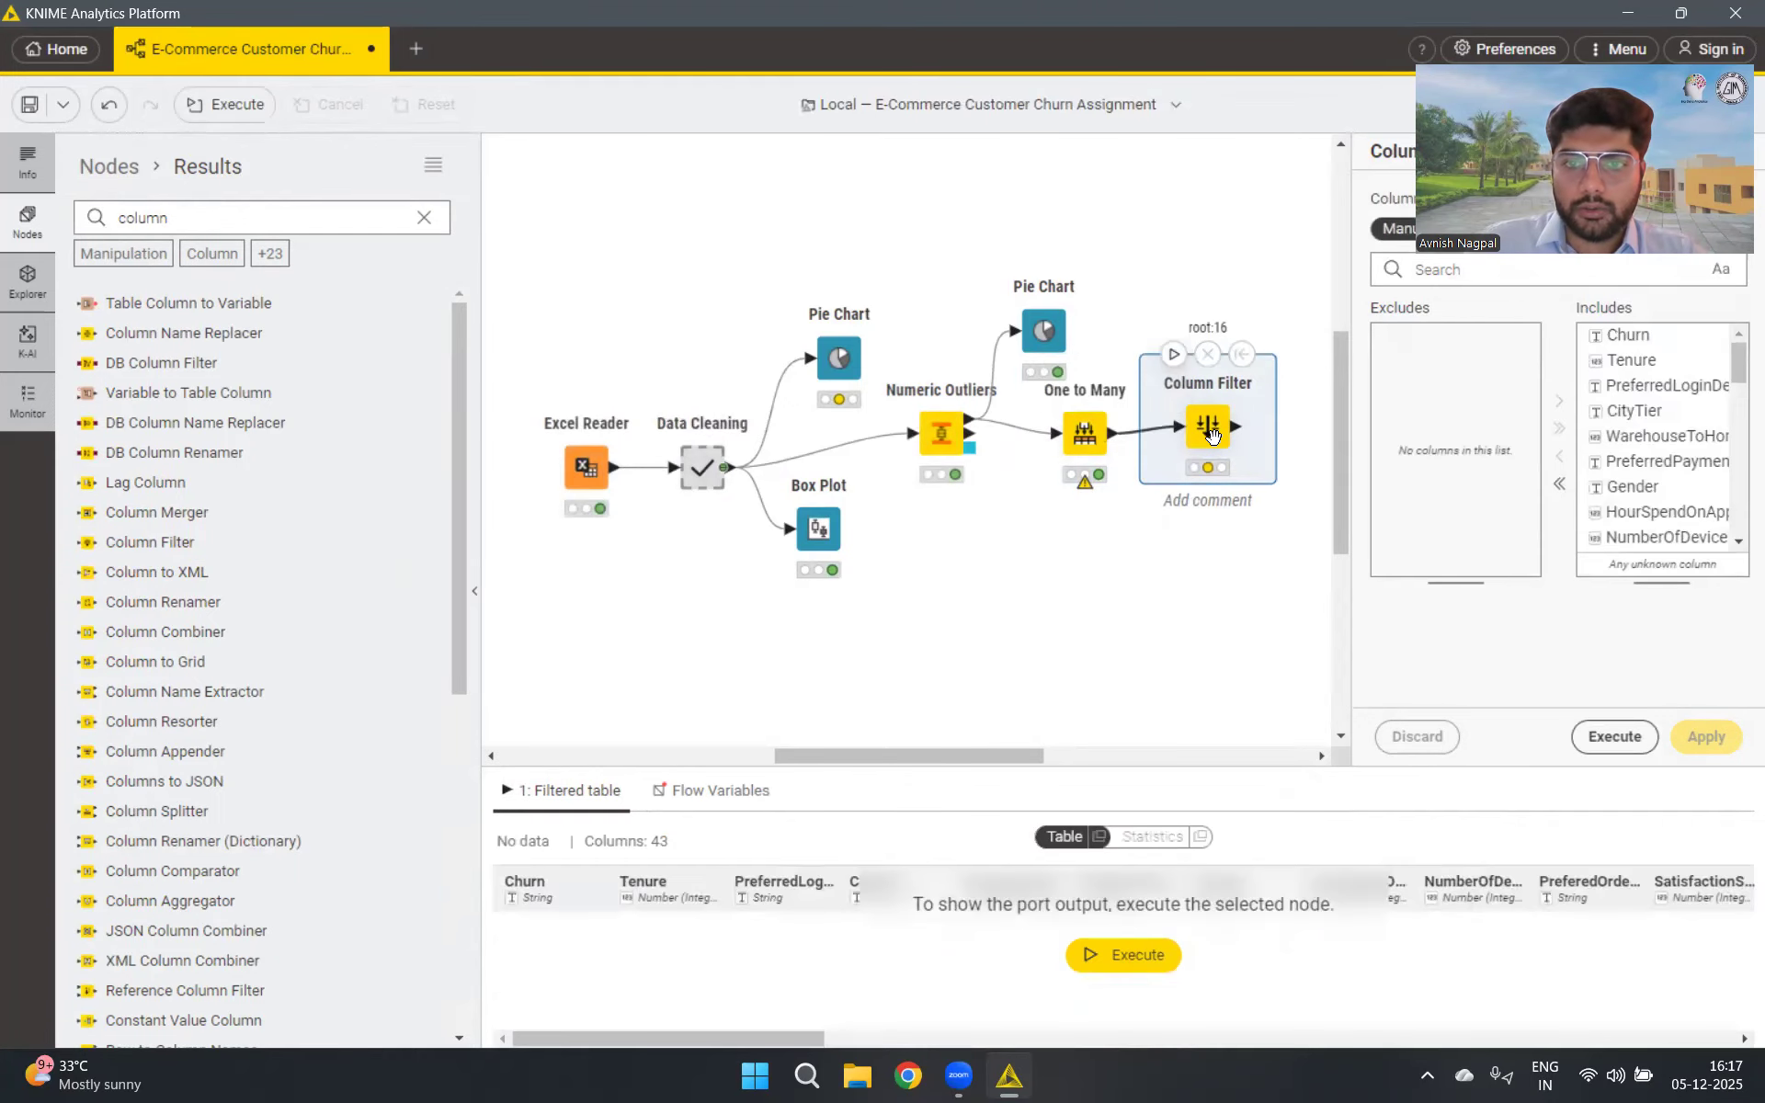
{"action": "left_click", "coordinate": [1207, 435]}
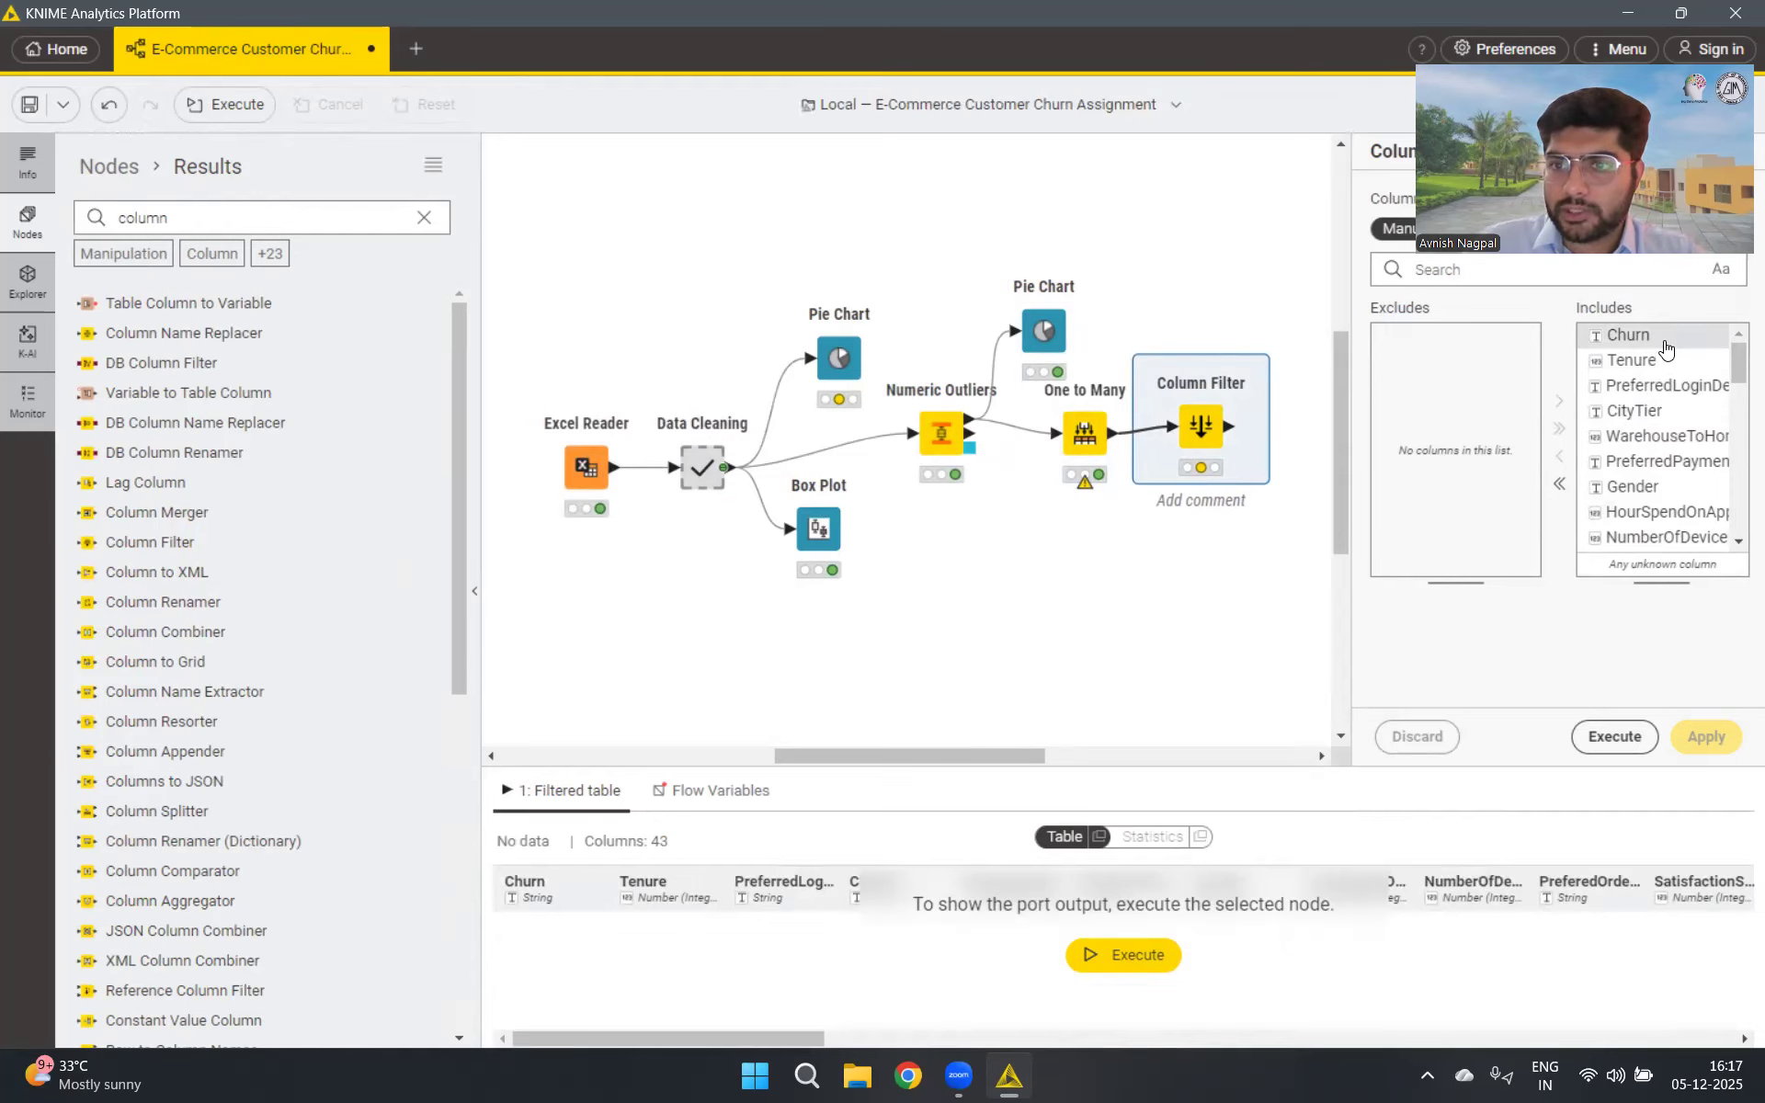
Exclude PreferredLoginDevice, CityTier, PreferredPaymentMode, Gender, PreferedOrderCat and MaritalStatus in the Column Filter
{"action": "left_click", "coordinate": [1666, 385]}
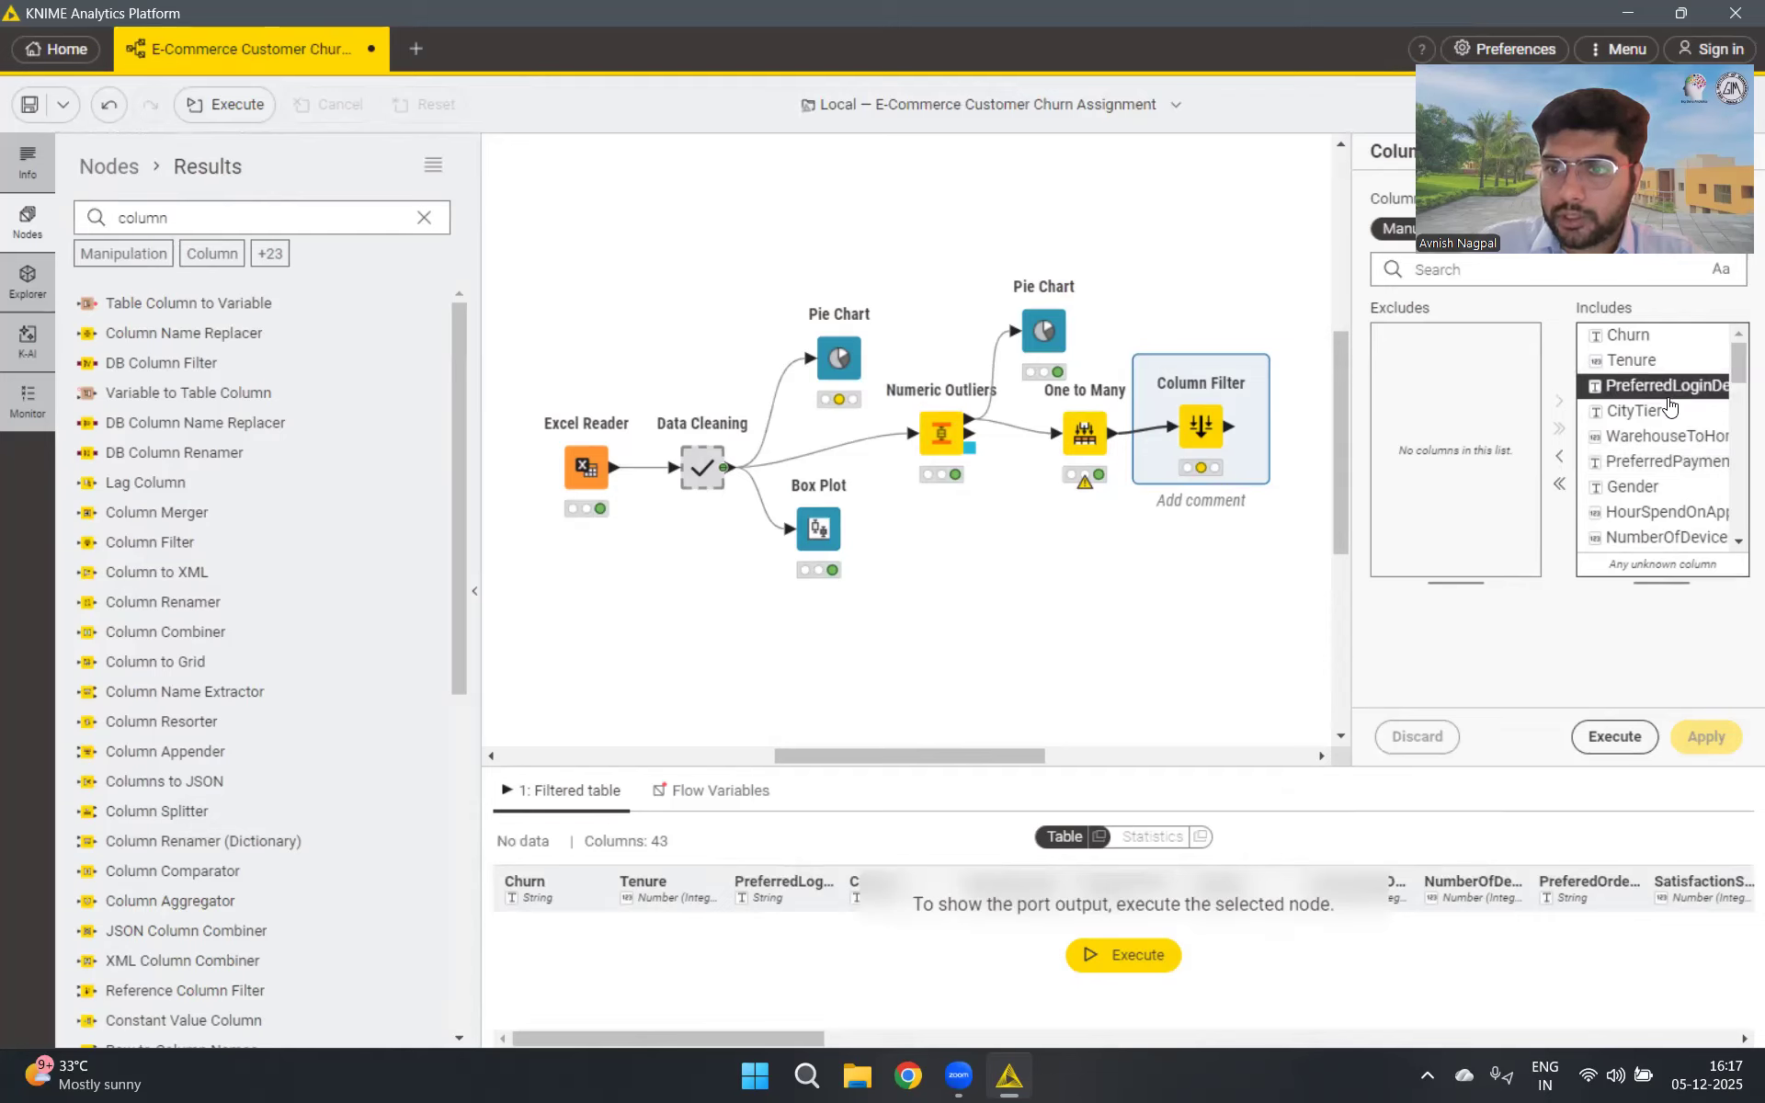
{"action": "left_click", "coordinate": [1560, 457]}
{"action": "left_click", "coordinate": [1637, 386]}
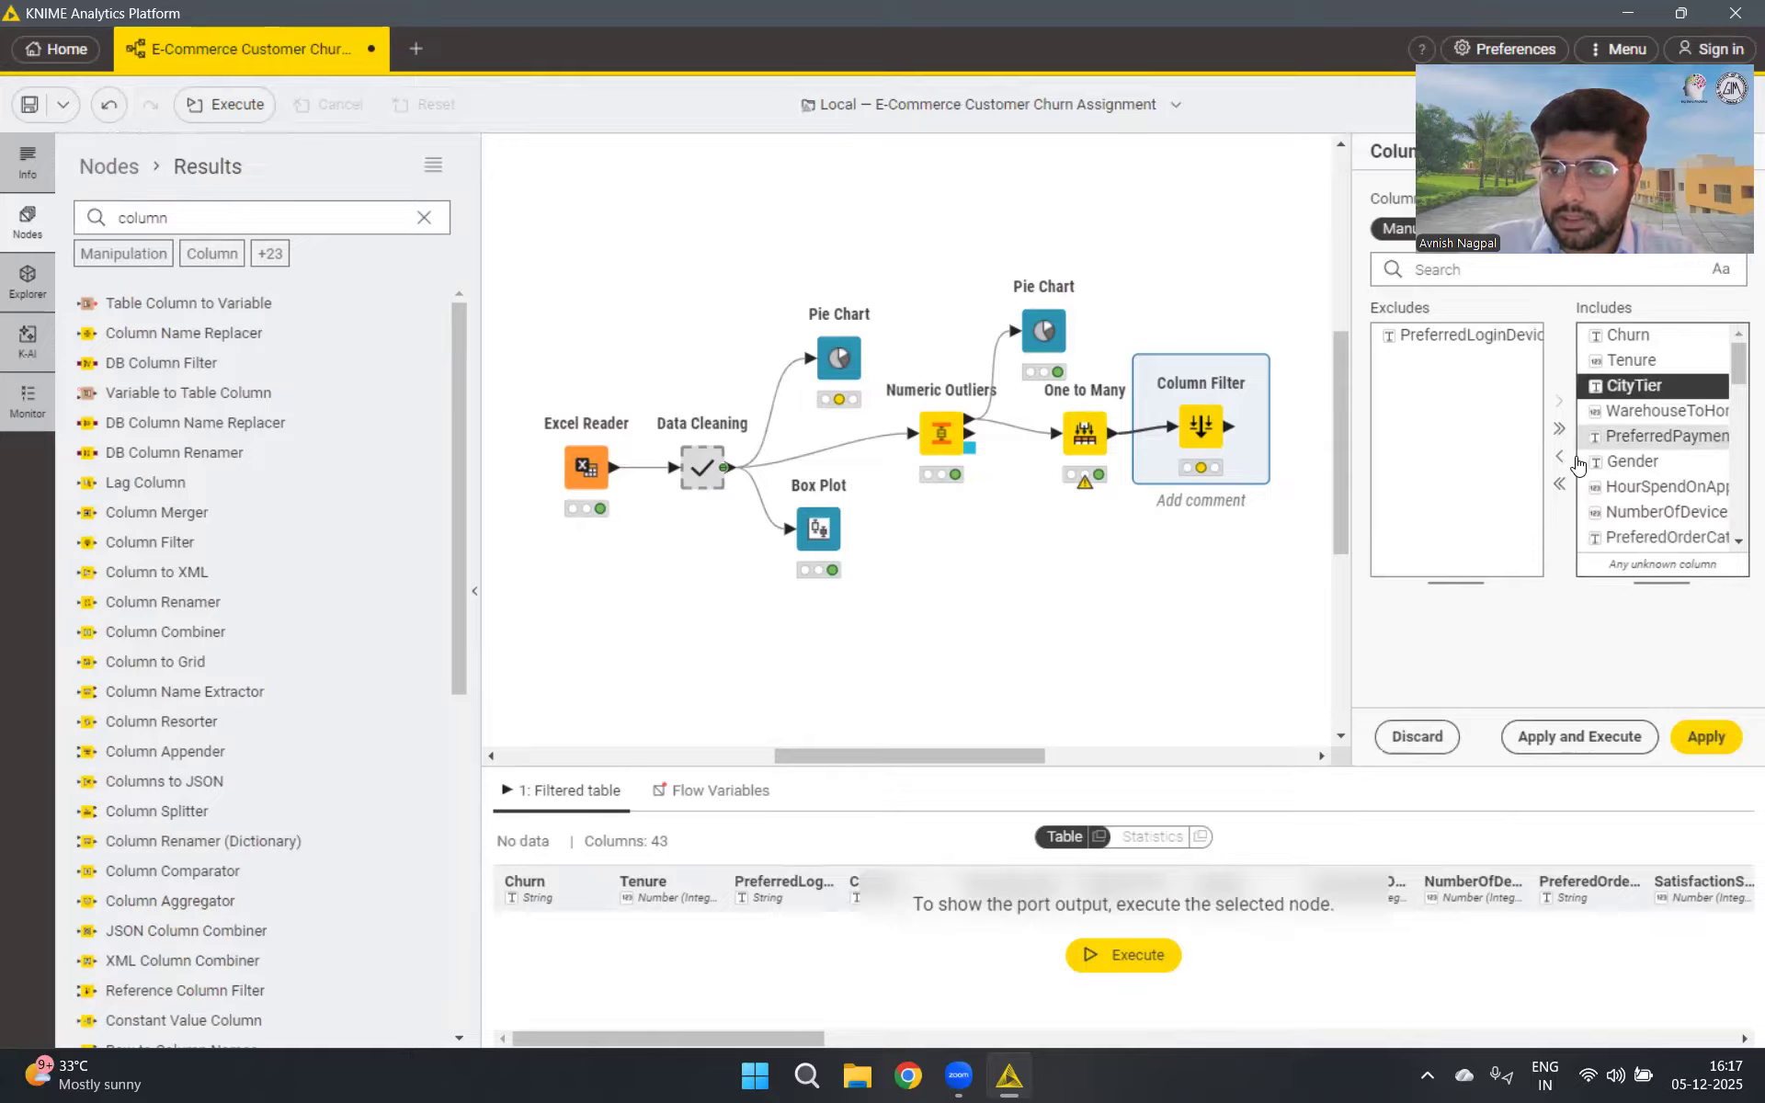
{"action": "left_click", "coordinate": [1559, 456]}
{"action": "left_click", "coordinate": [1655, 415]}
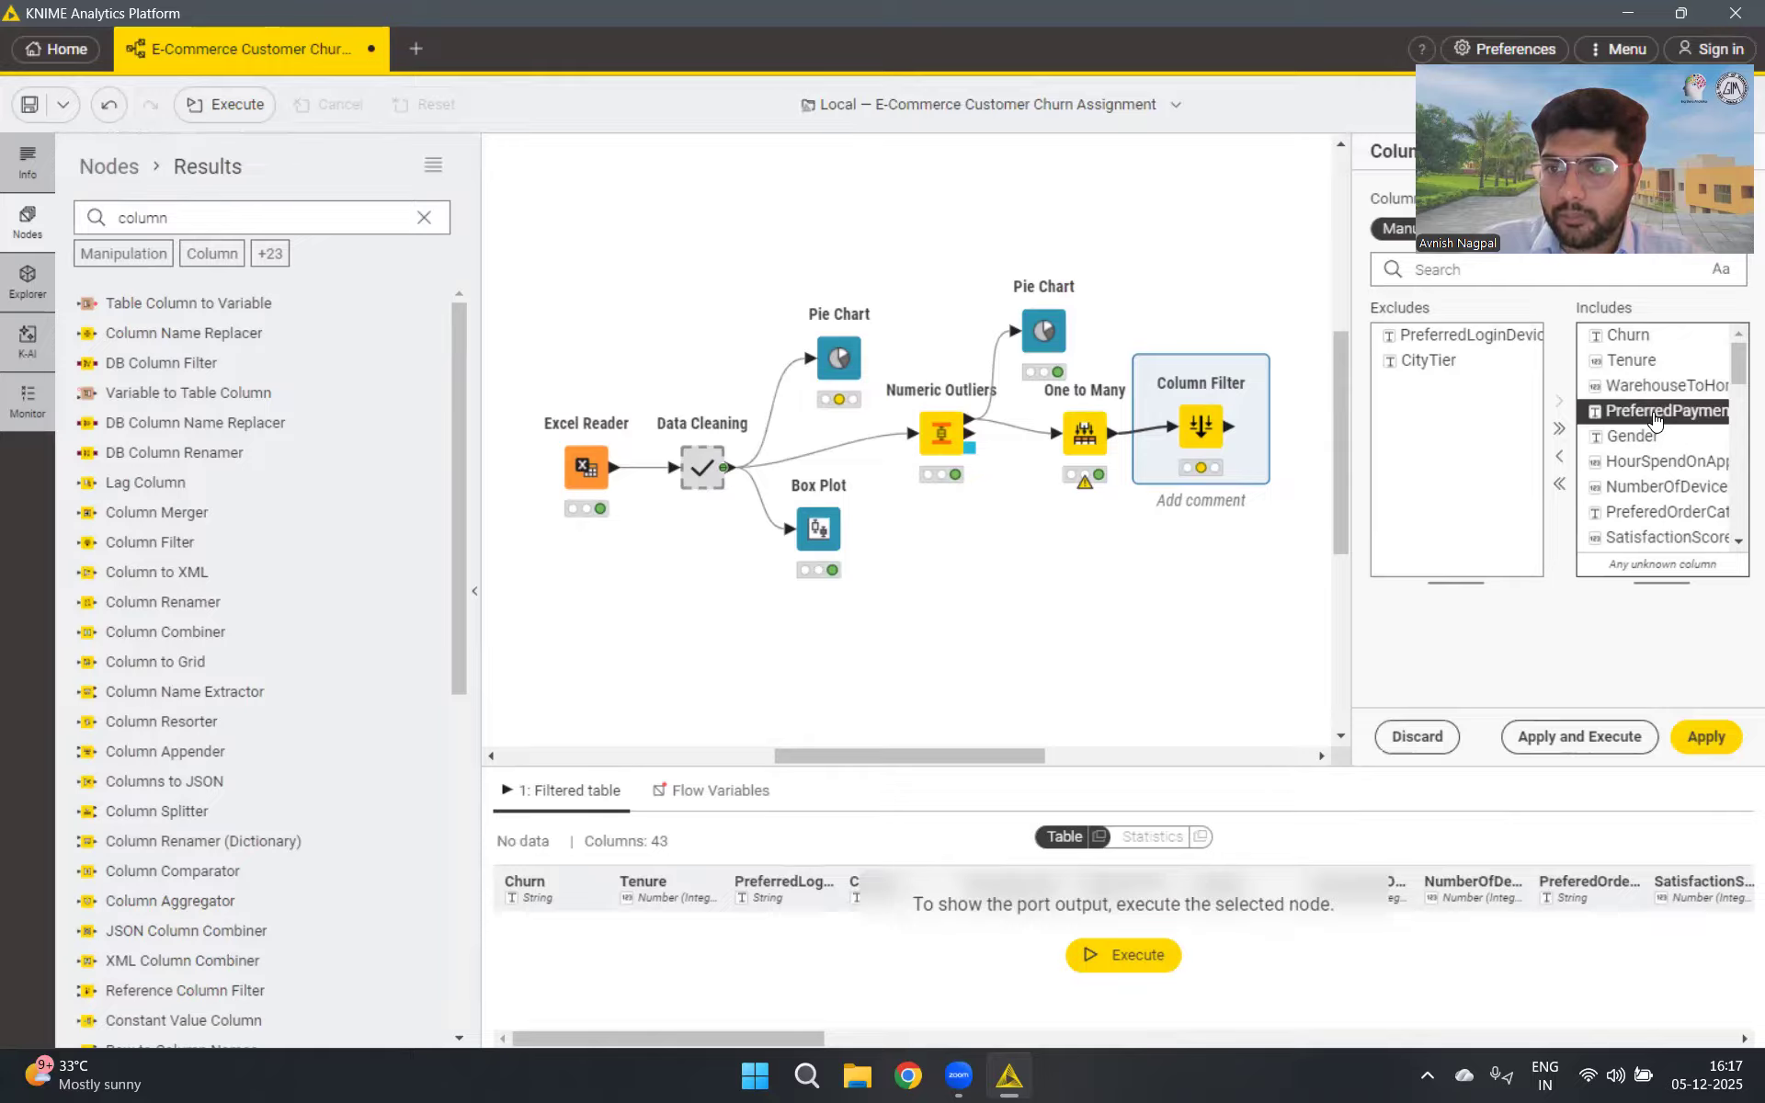
{"action": "left_click", "coordinate": [1561, 458]}
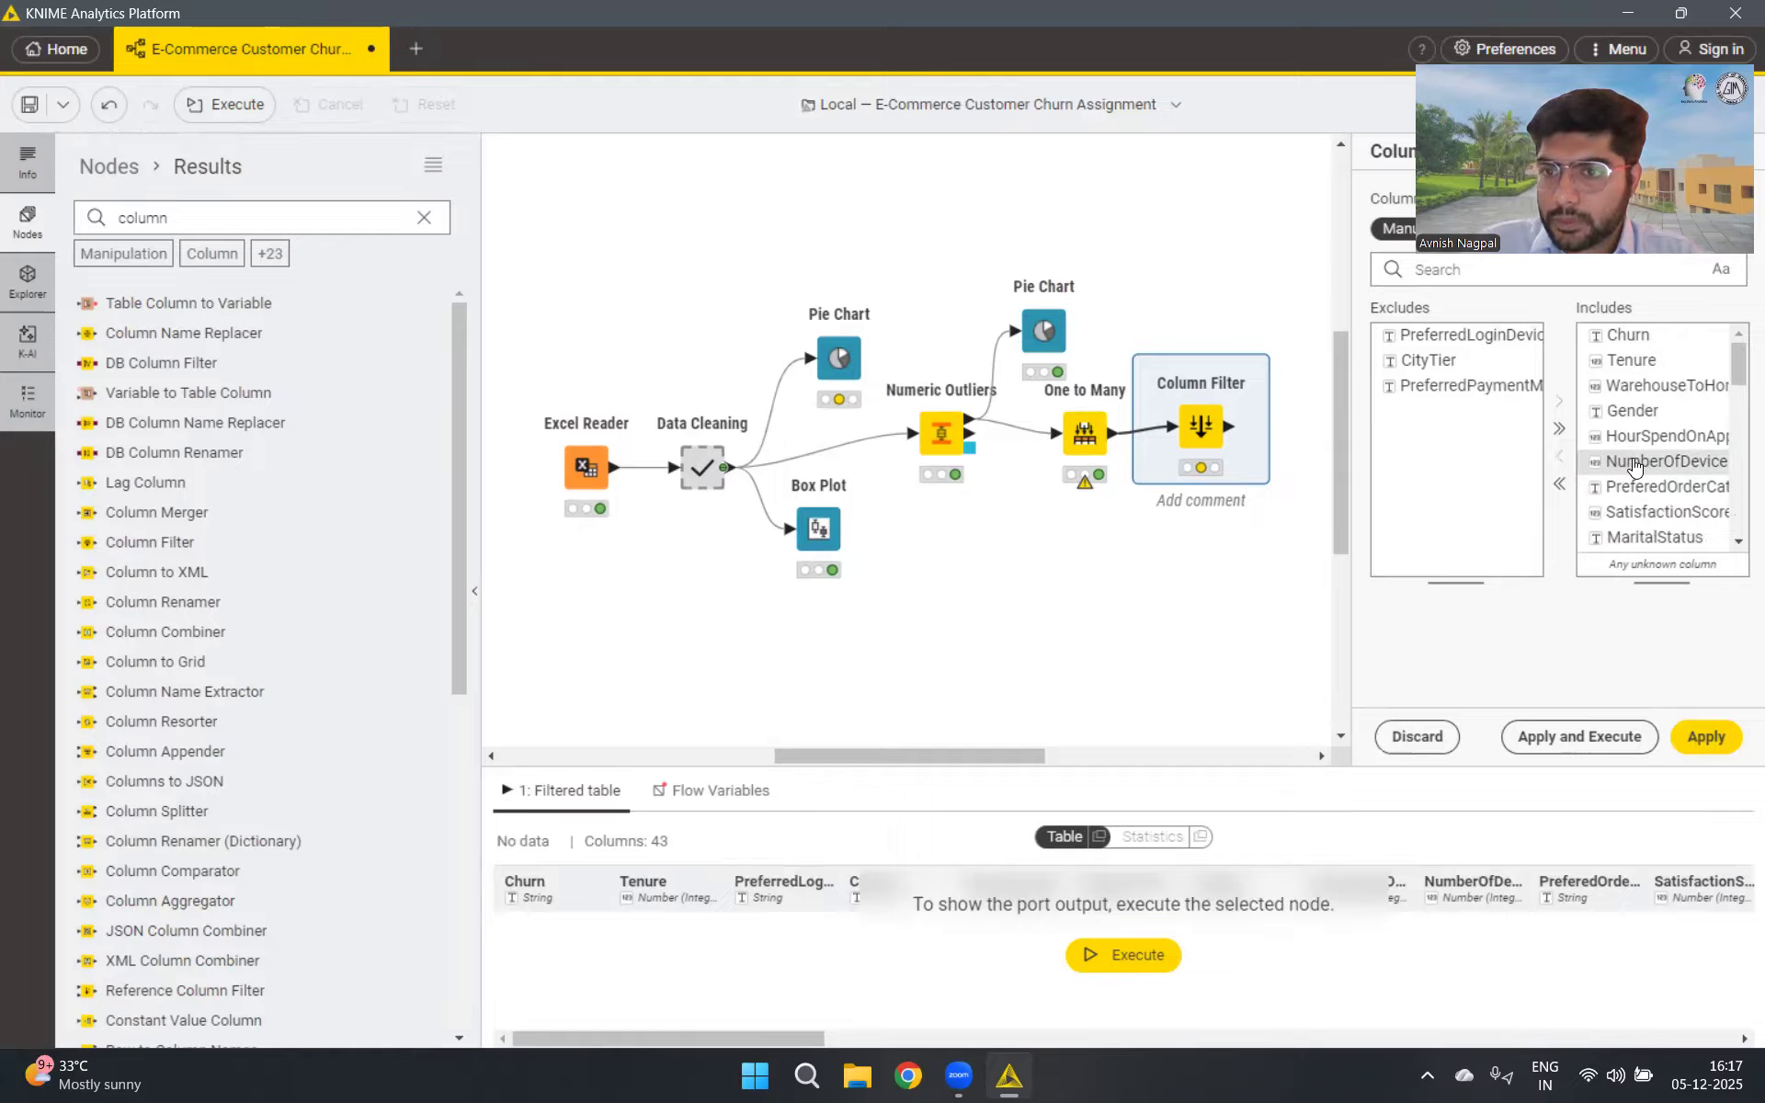
{"action": "left_click", "coordinate": [1620, 411]}
{"action": "left_click", "coordinate": [1560, 456]}
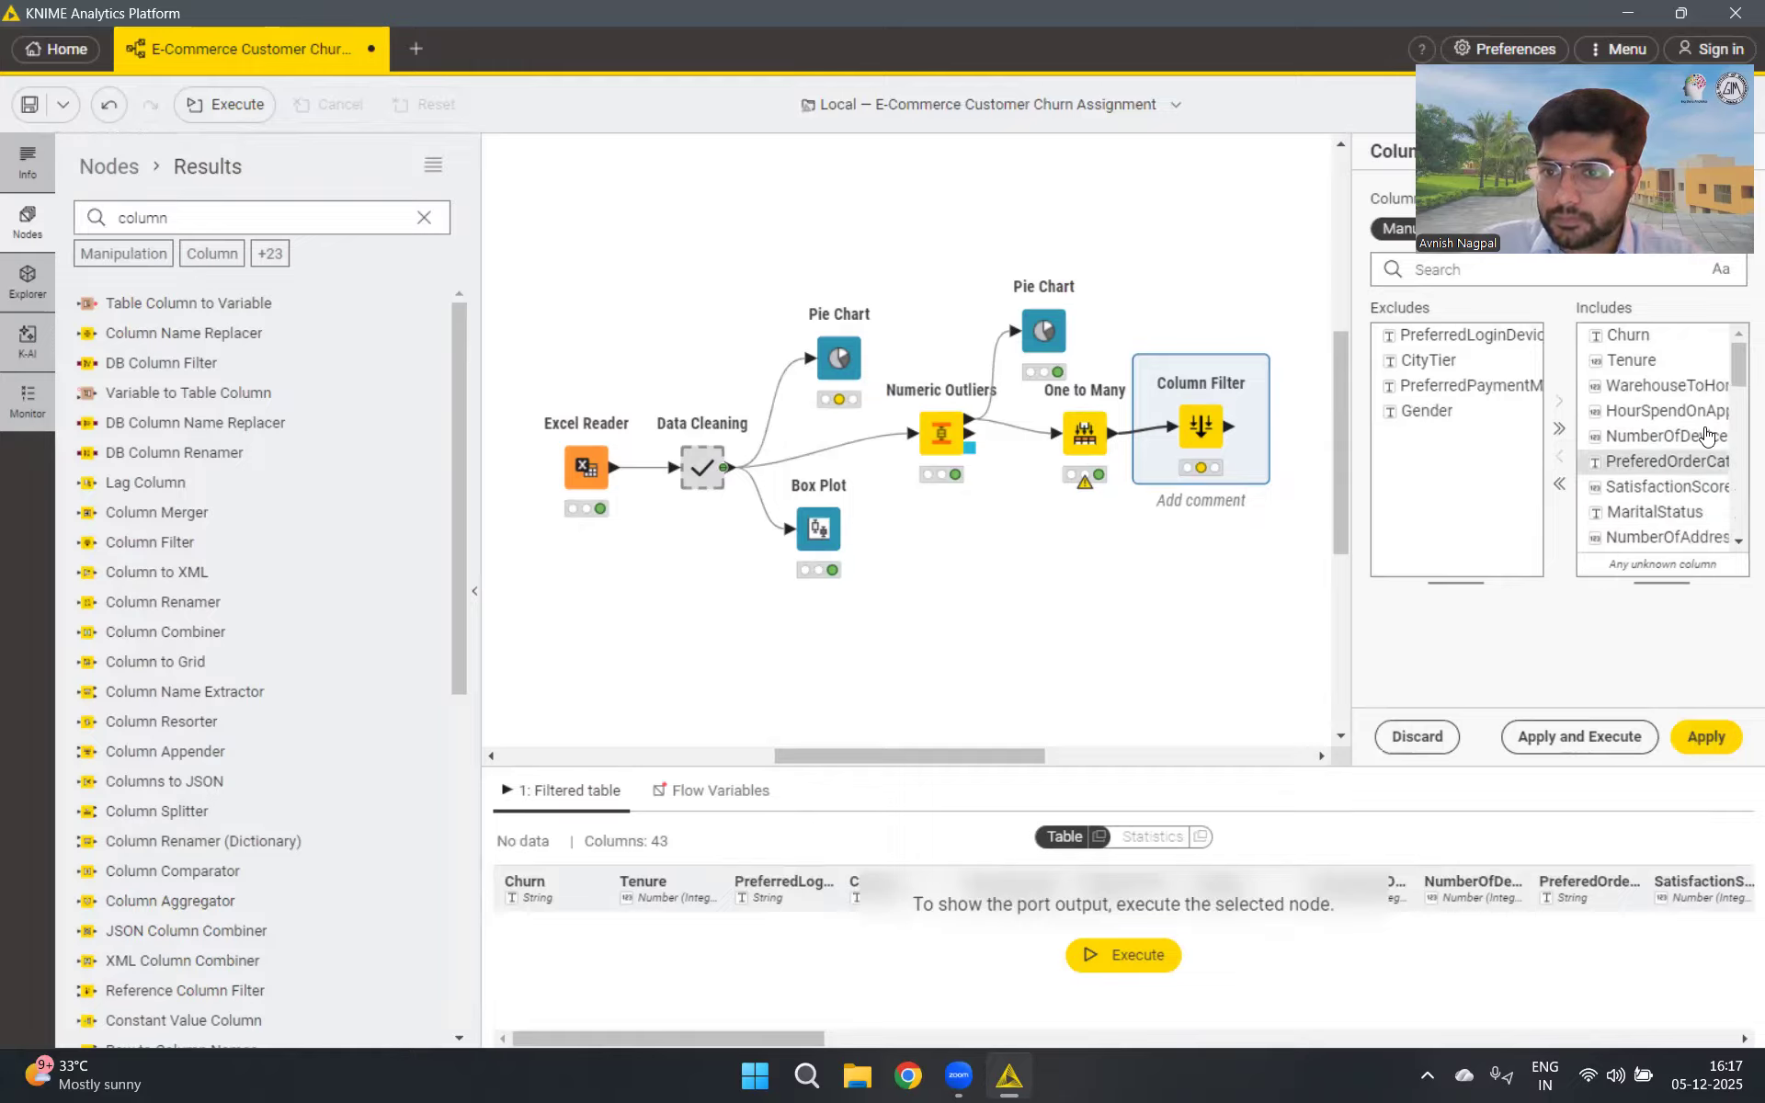
{"action": "left_click", "coordinate": [1669, 462]}
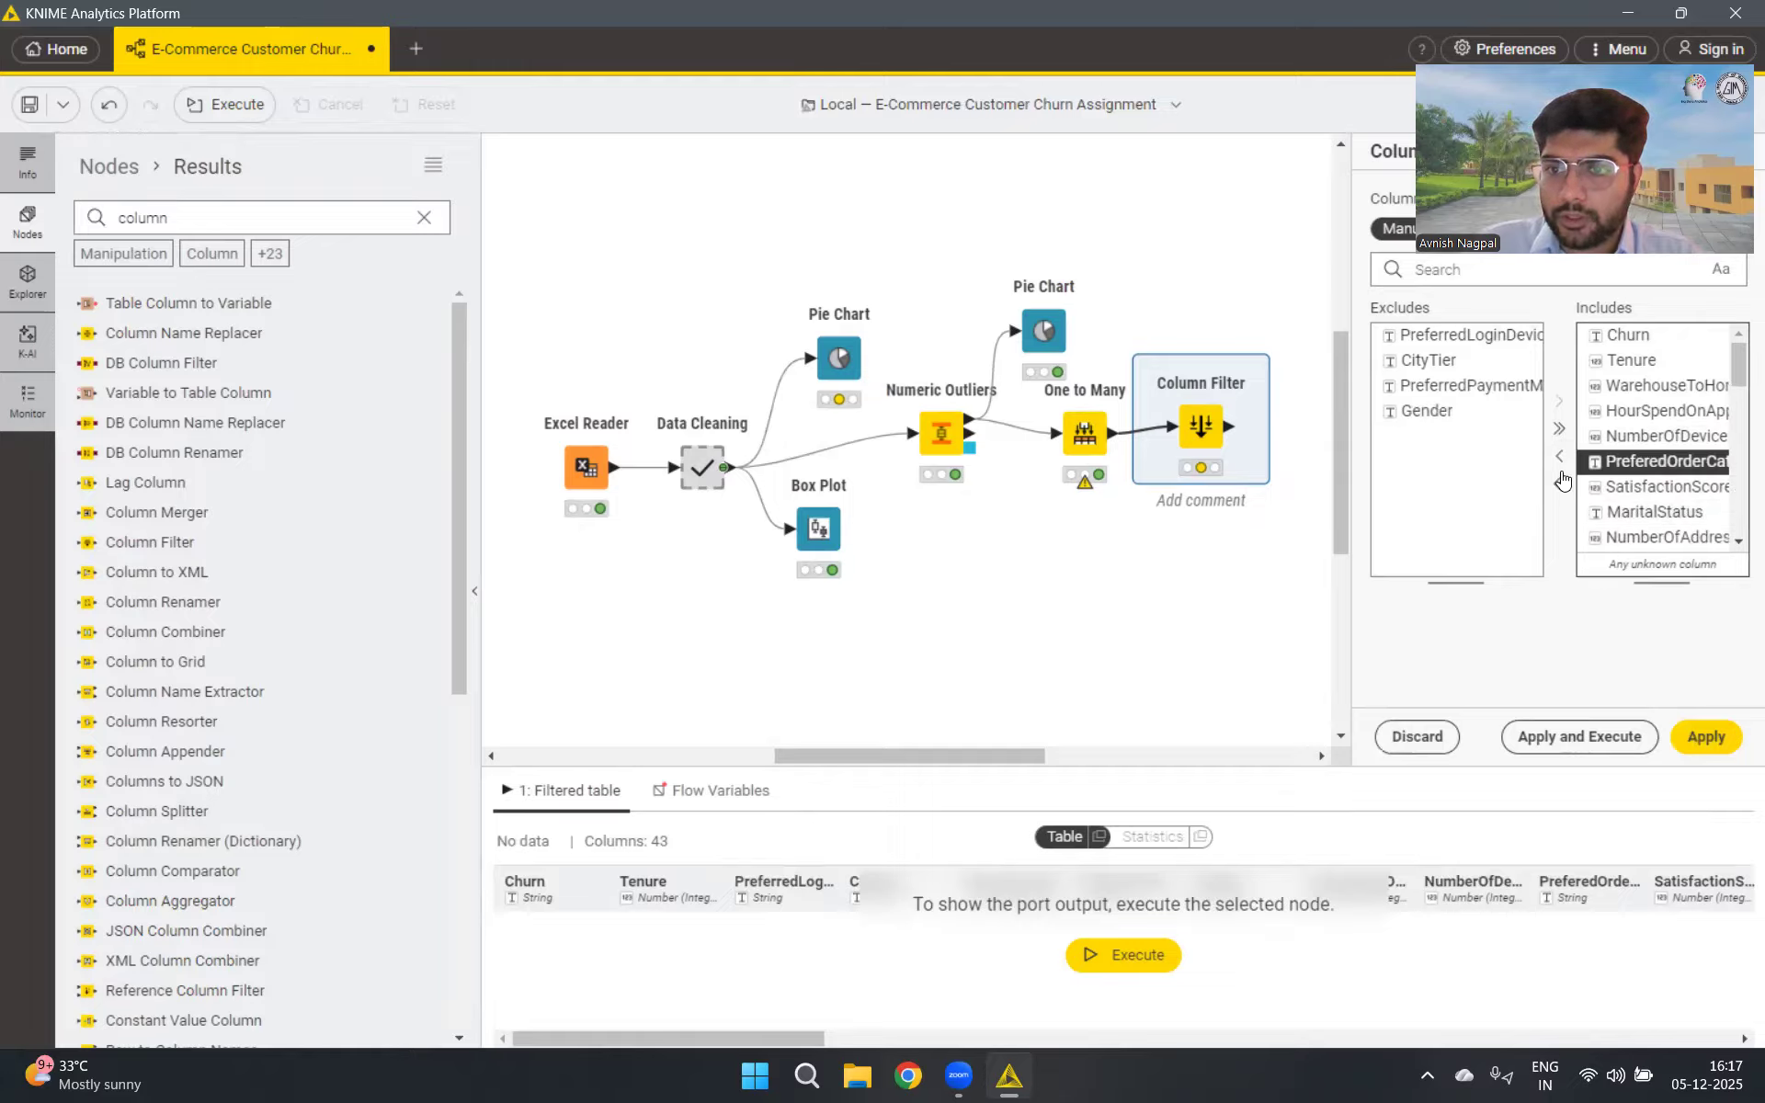
{"action": "left_click", "coordinate": [1559, 460]}
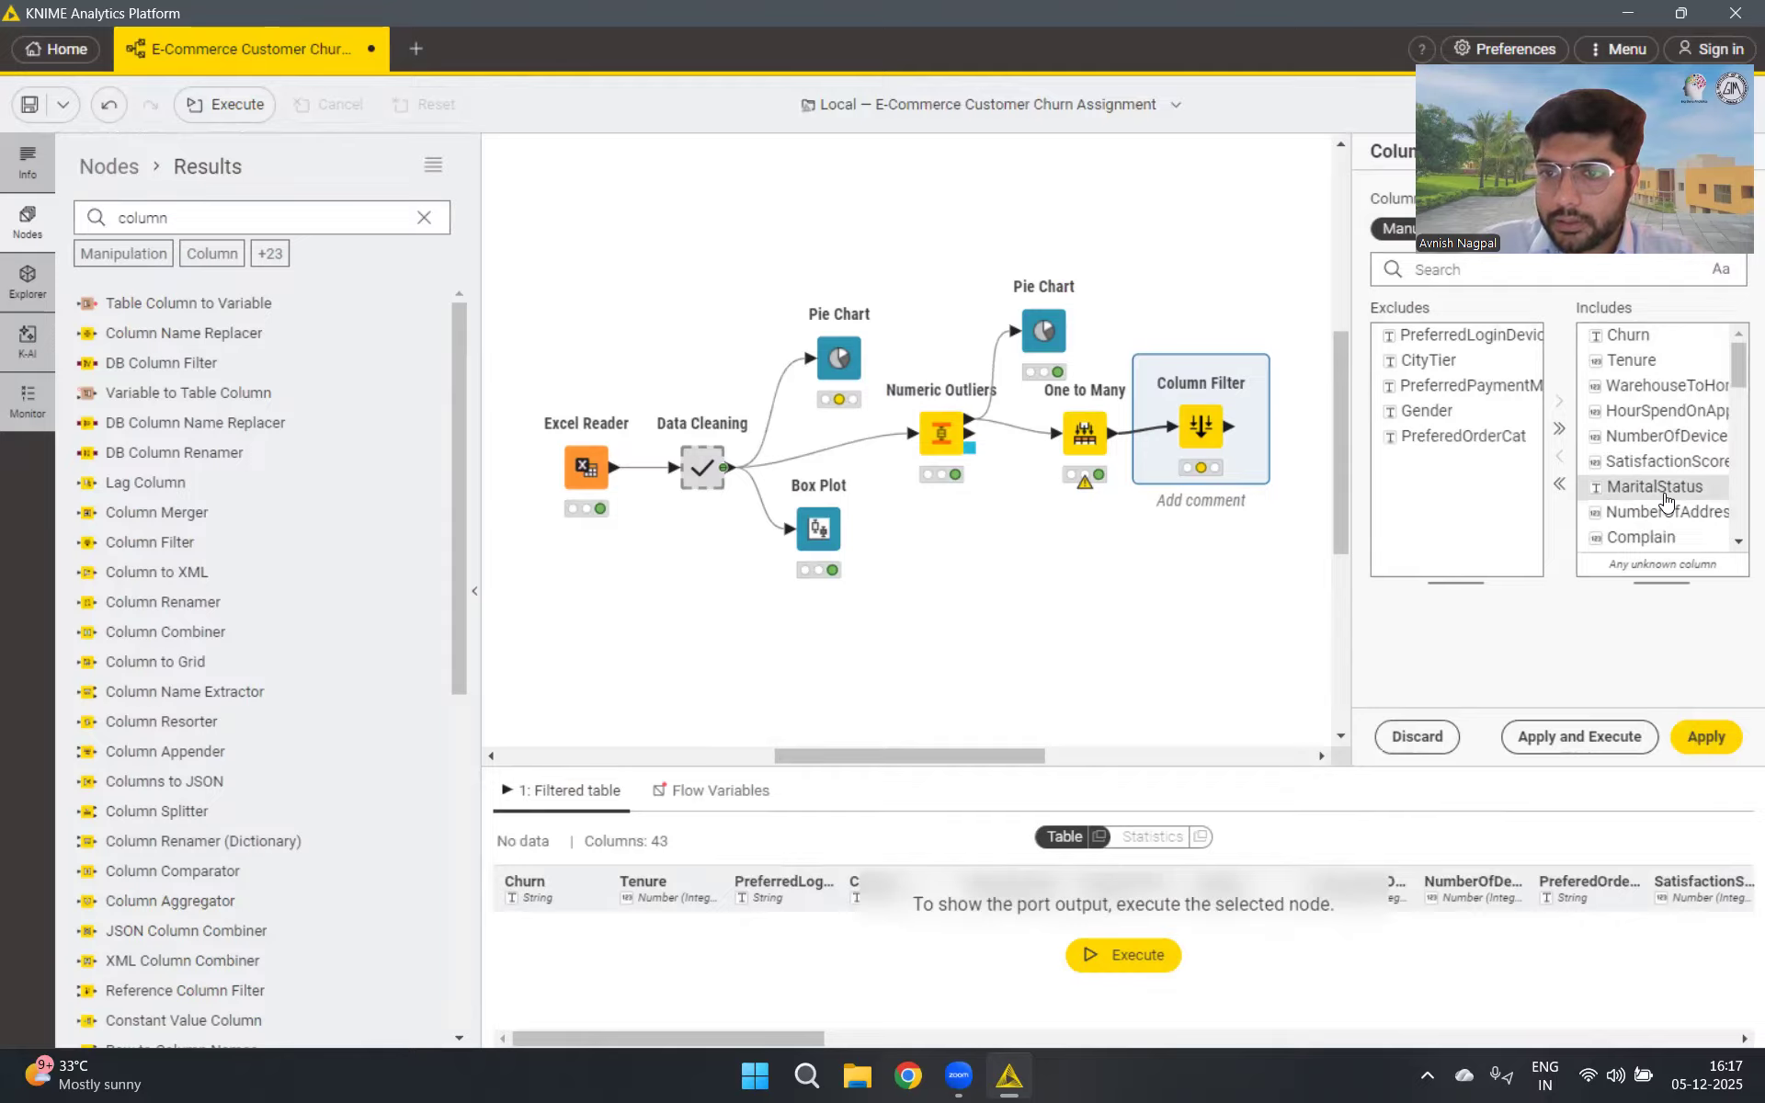
{"action": "left_click", "coordinate": [1664, 501]}
{"action": "left_click", "coordinate": [1560, 456]}
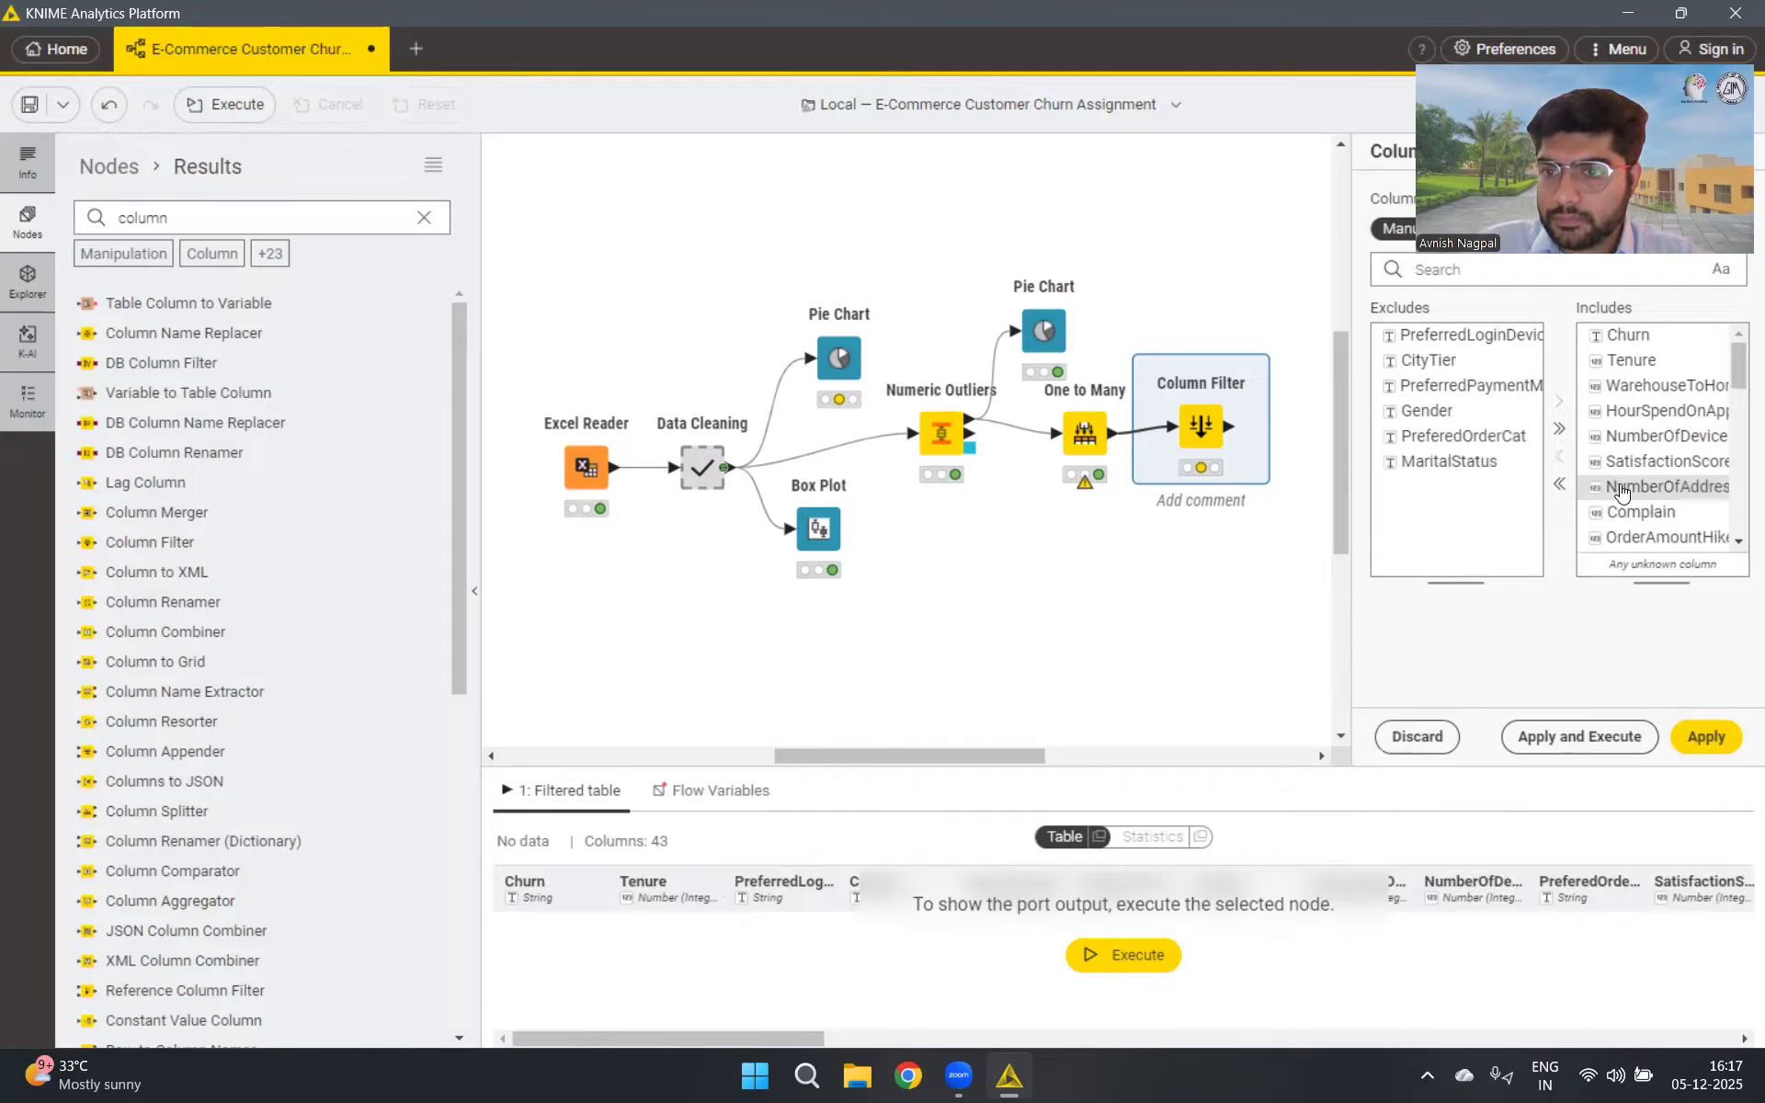
Review the columns still included in the Column Filter, apply and execute it, and check the filtered table's column count
{"action": "scroll", "coordinate": [1676, 414], "scroll_direction": "down", "scroll_amount": 3}
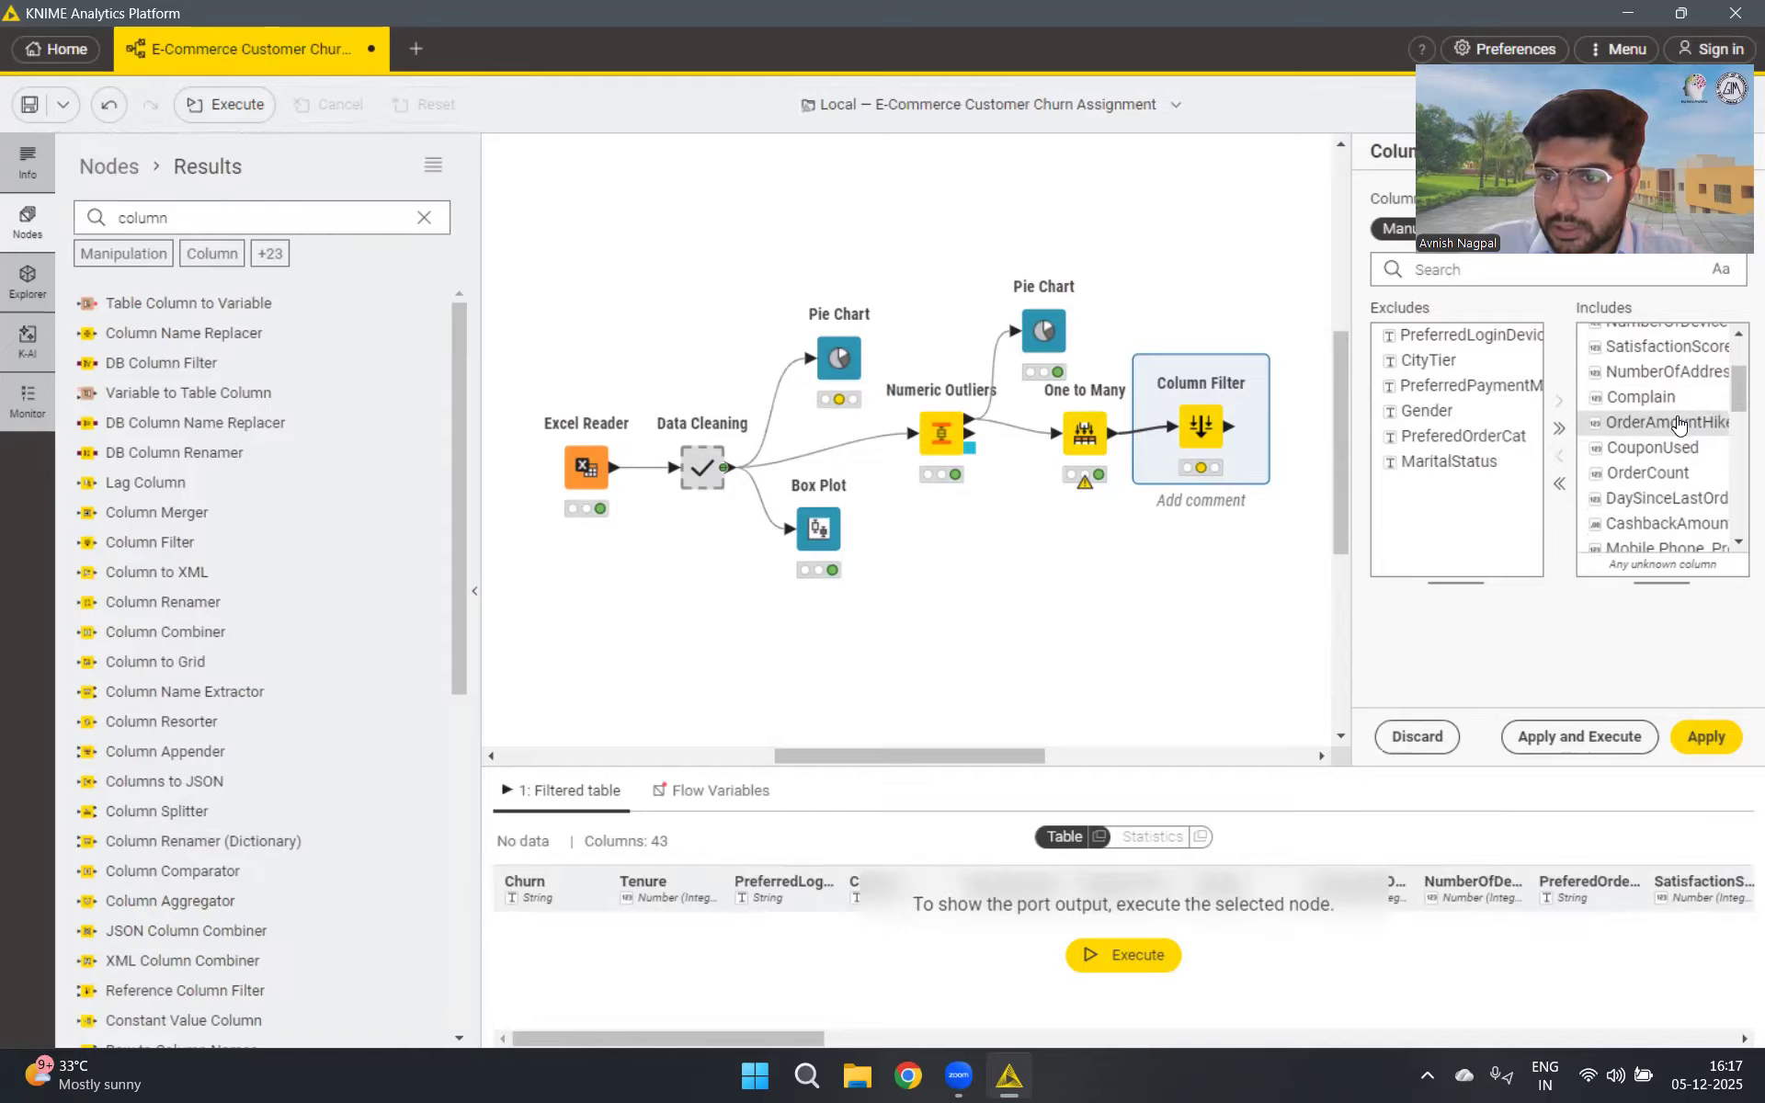
{"action": "scroll", "coordinate": [1678, 423], "scroll_direction": "down", "scroll_amount": 5}
{"action": "scroll", "coordinate": [1679, 431], "scroll_direction": "up", "scroll_amount": 10}
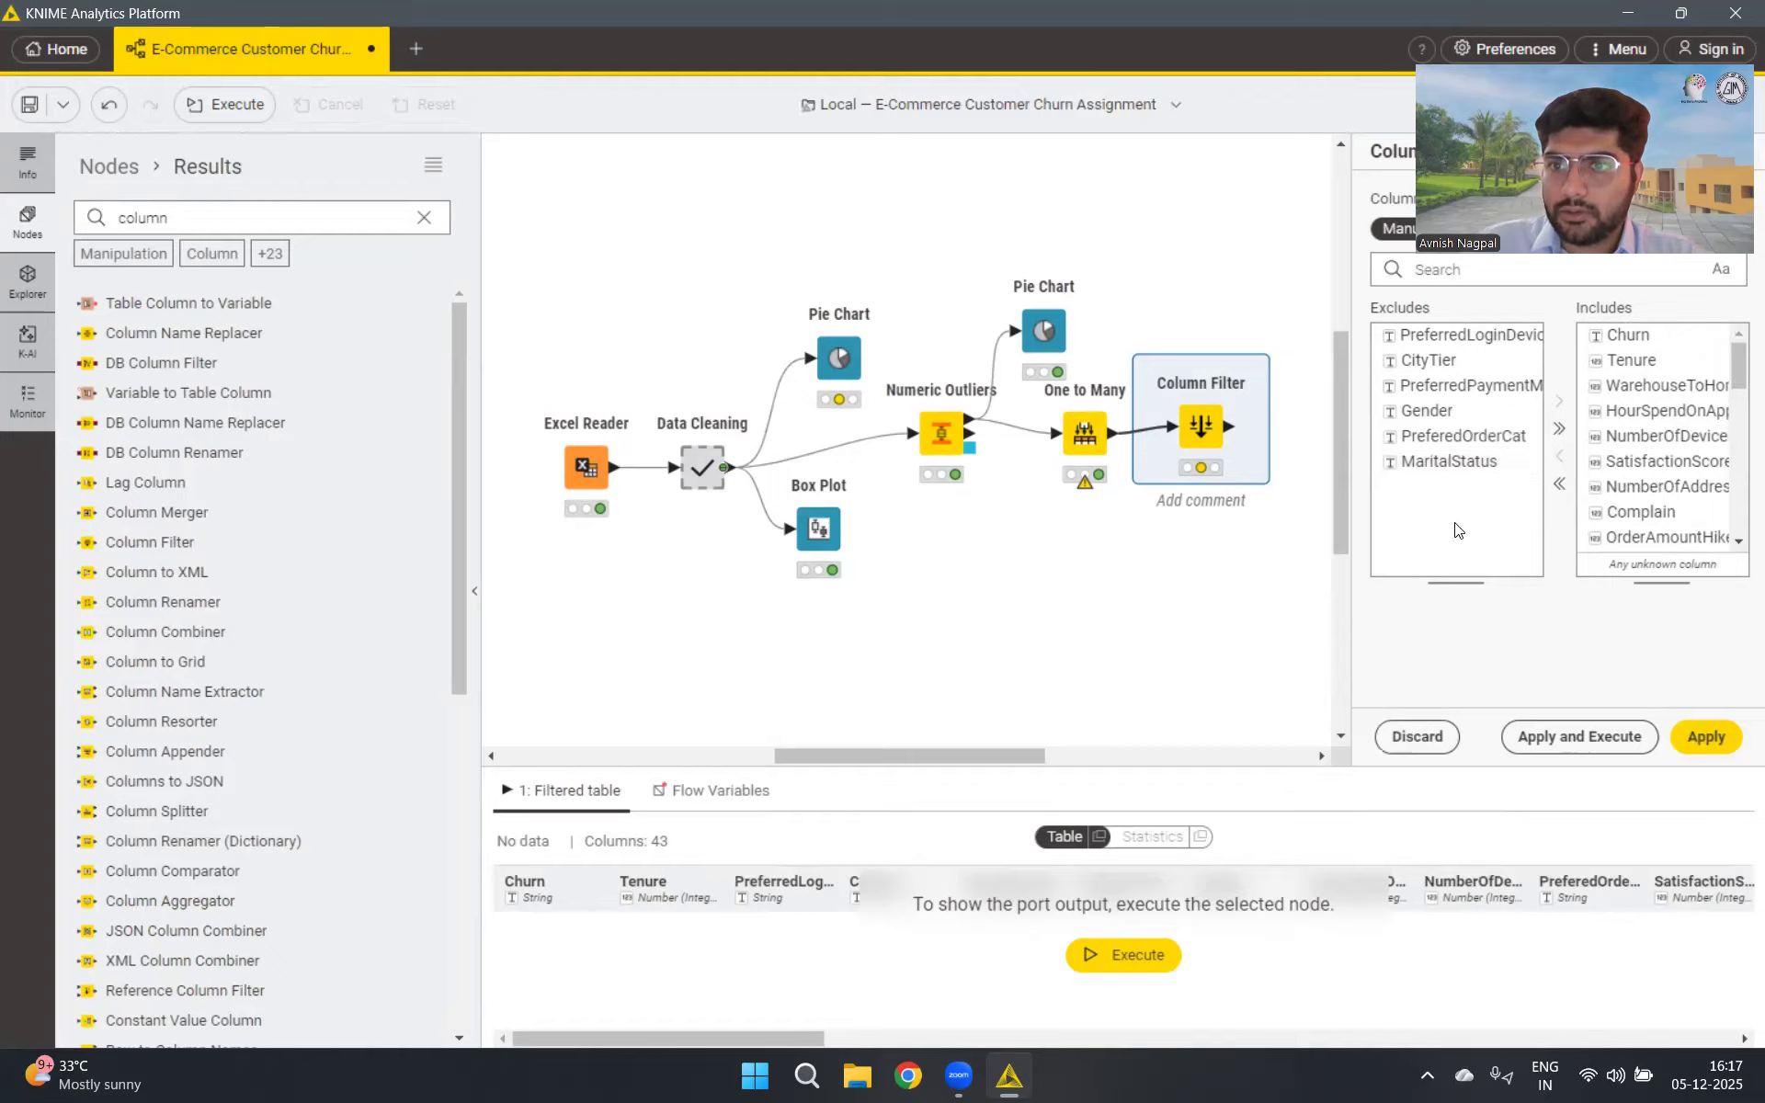
{"action": "scroll", "coordinate": [1692, 372], "scroll_direction": "down", "scroll_amount": 5}
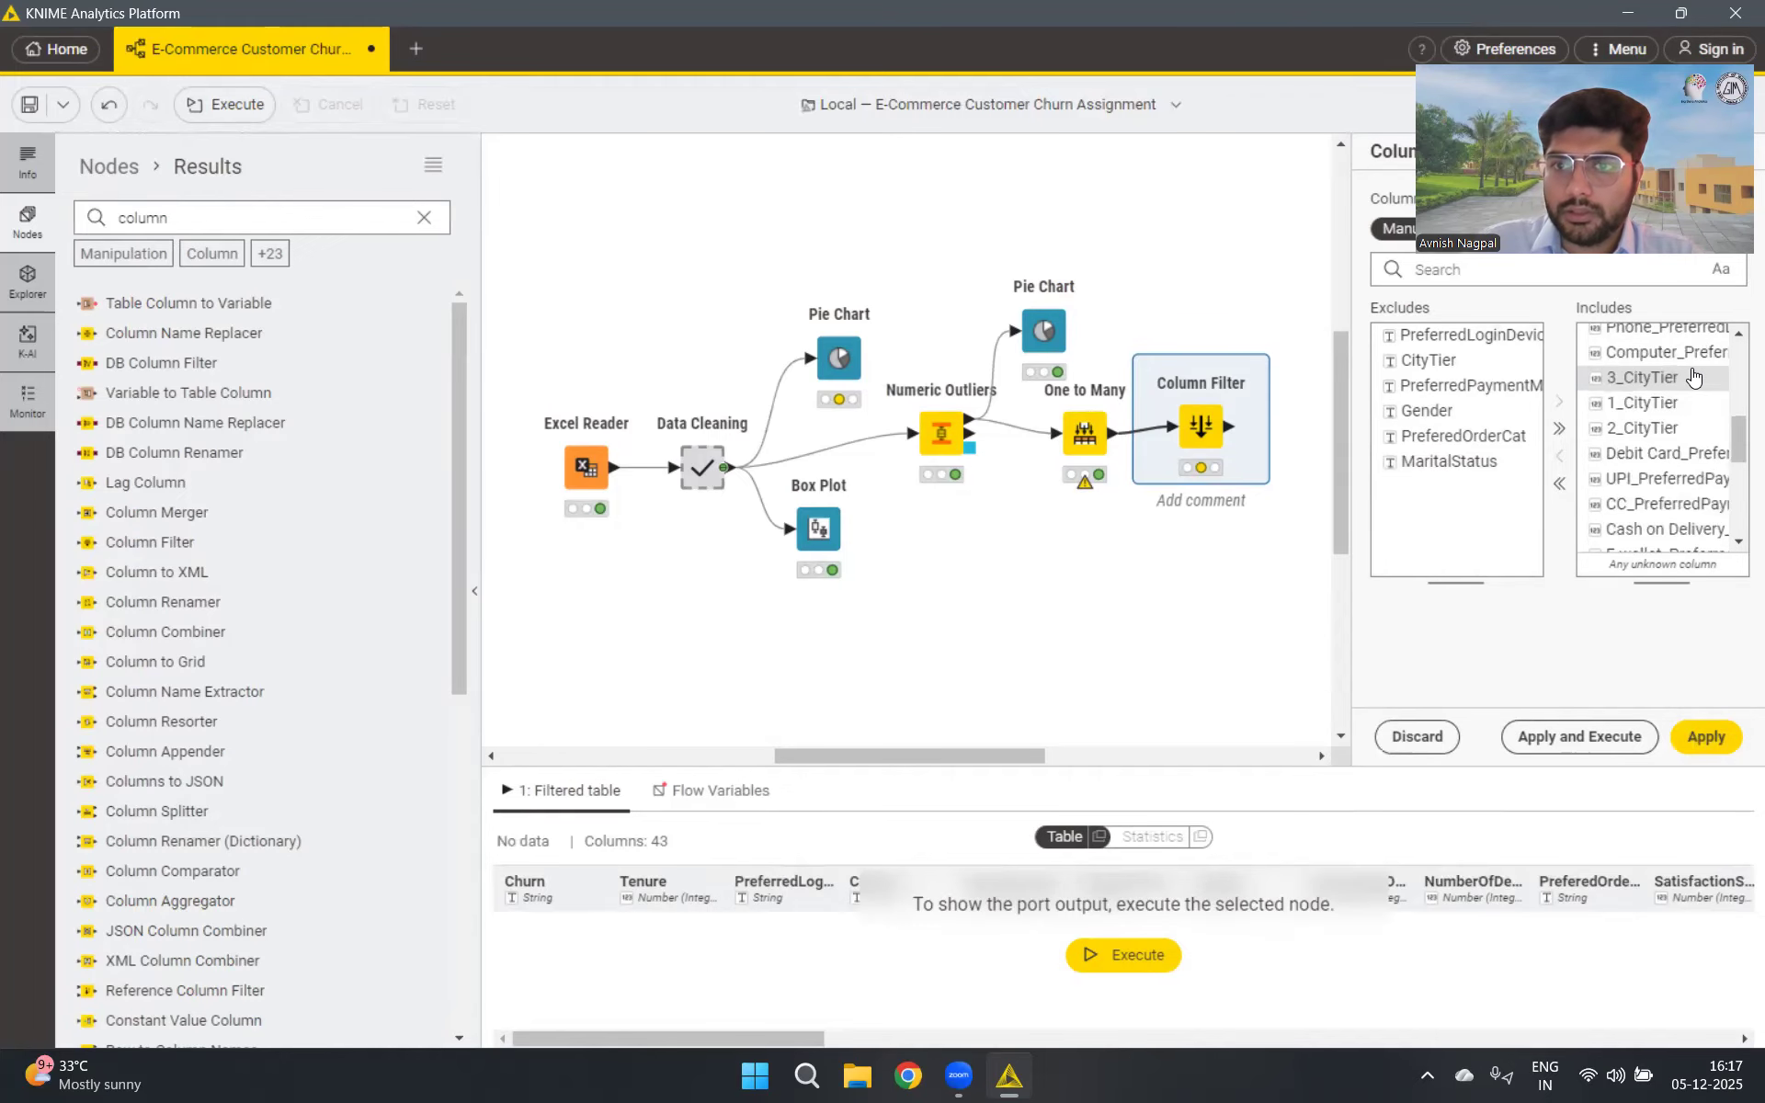
{"action": "scroll", "coordinate": [1695, 375], "scroll_direction": "up", "scroll_amount": 5}
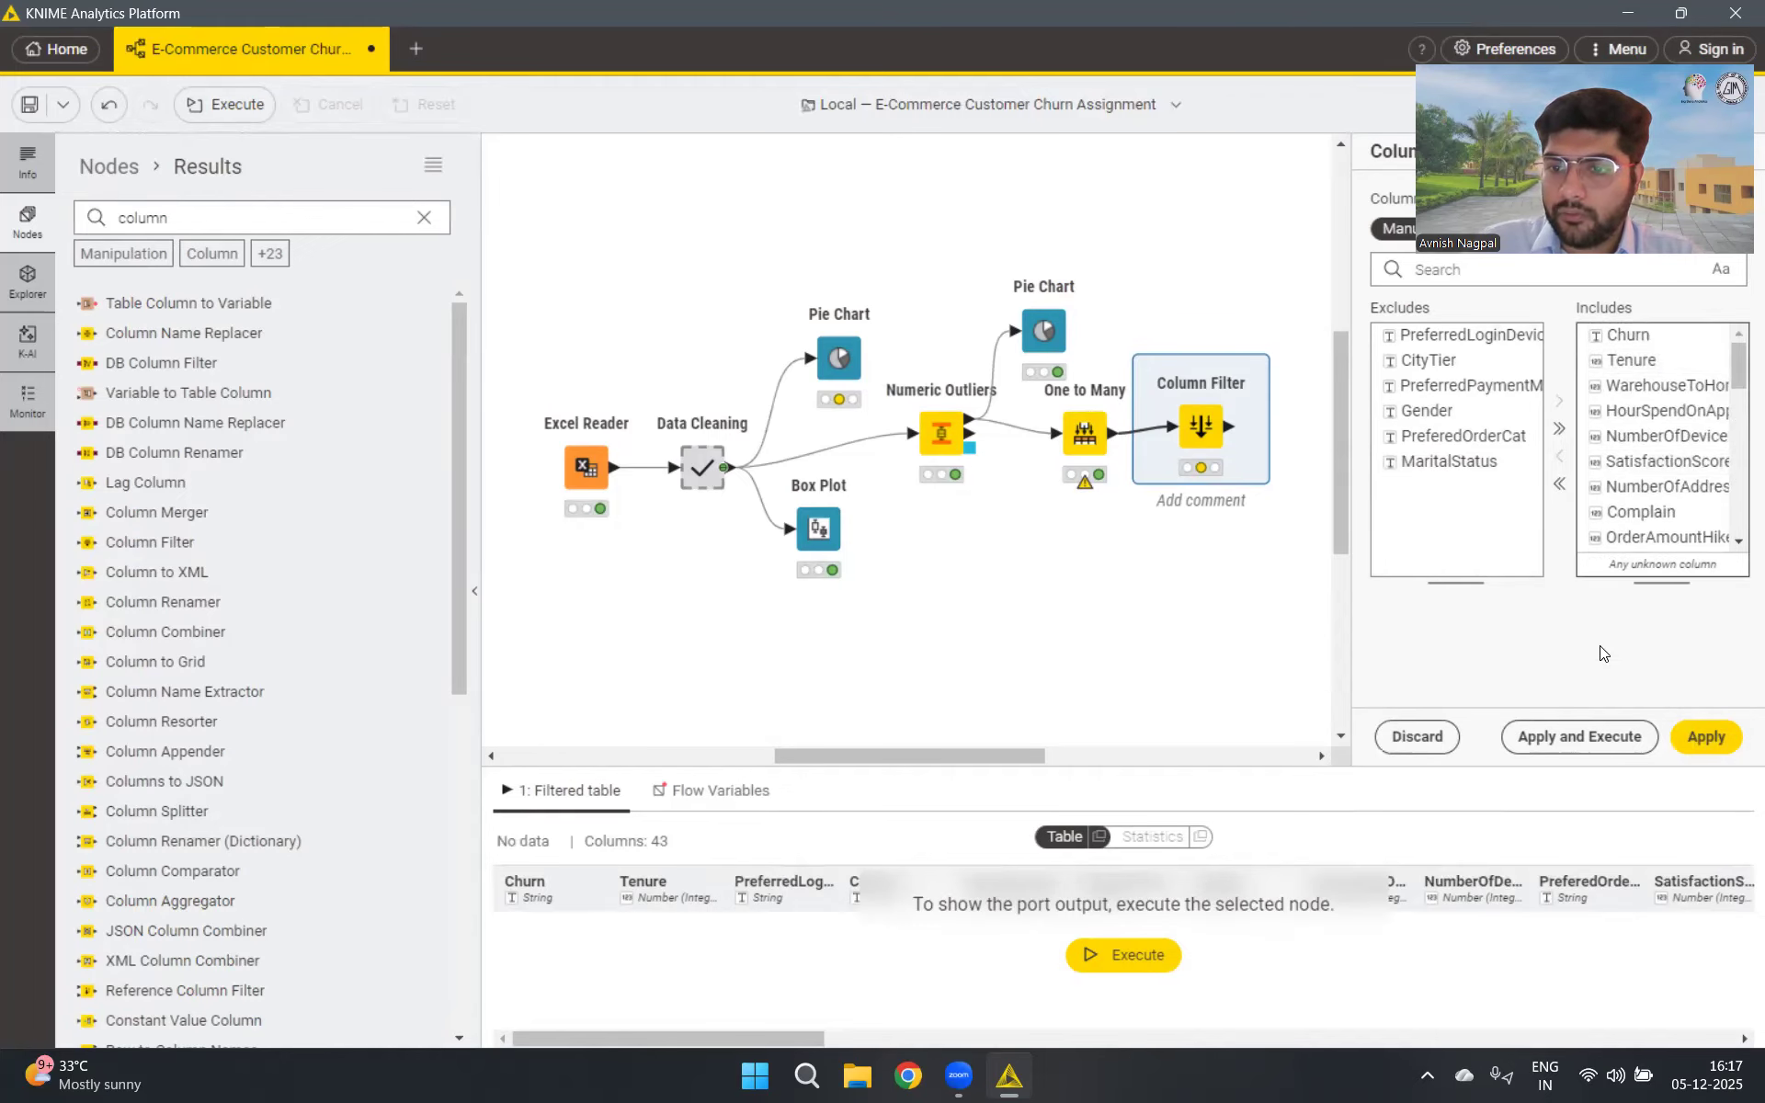
{"action": "left_click", "coordinate": [1609, 733]}
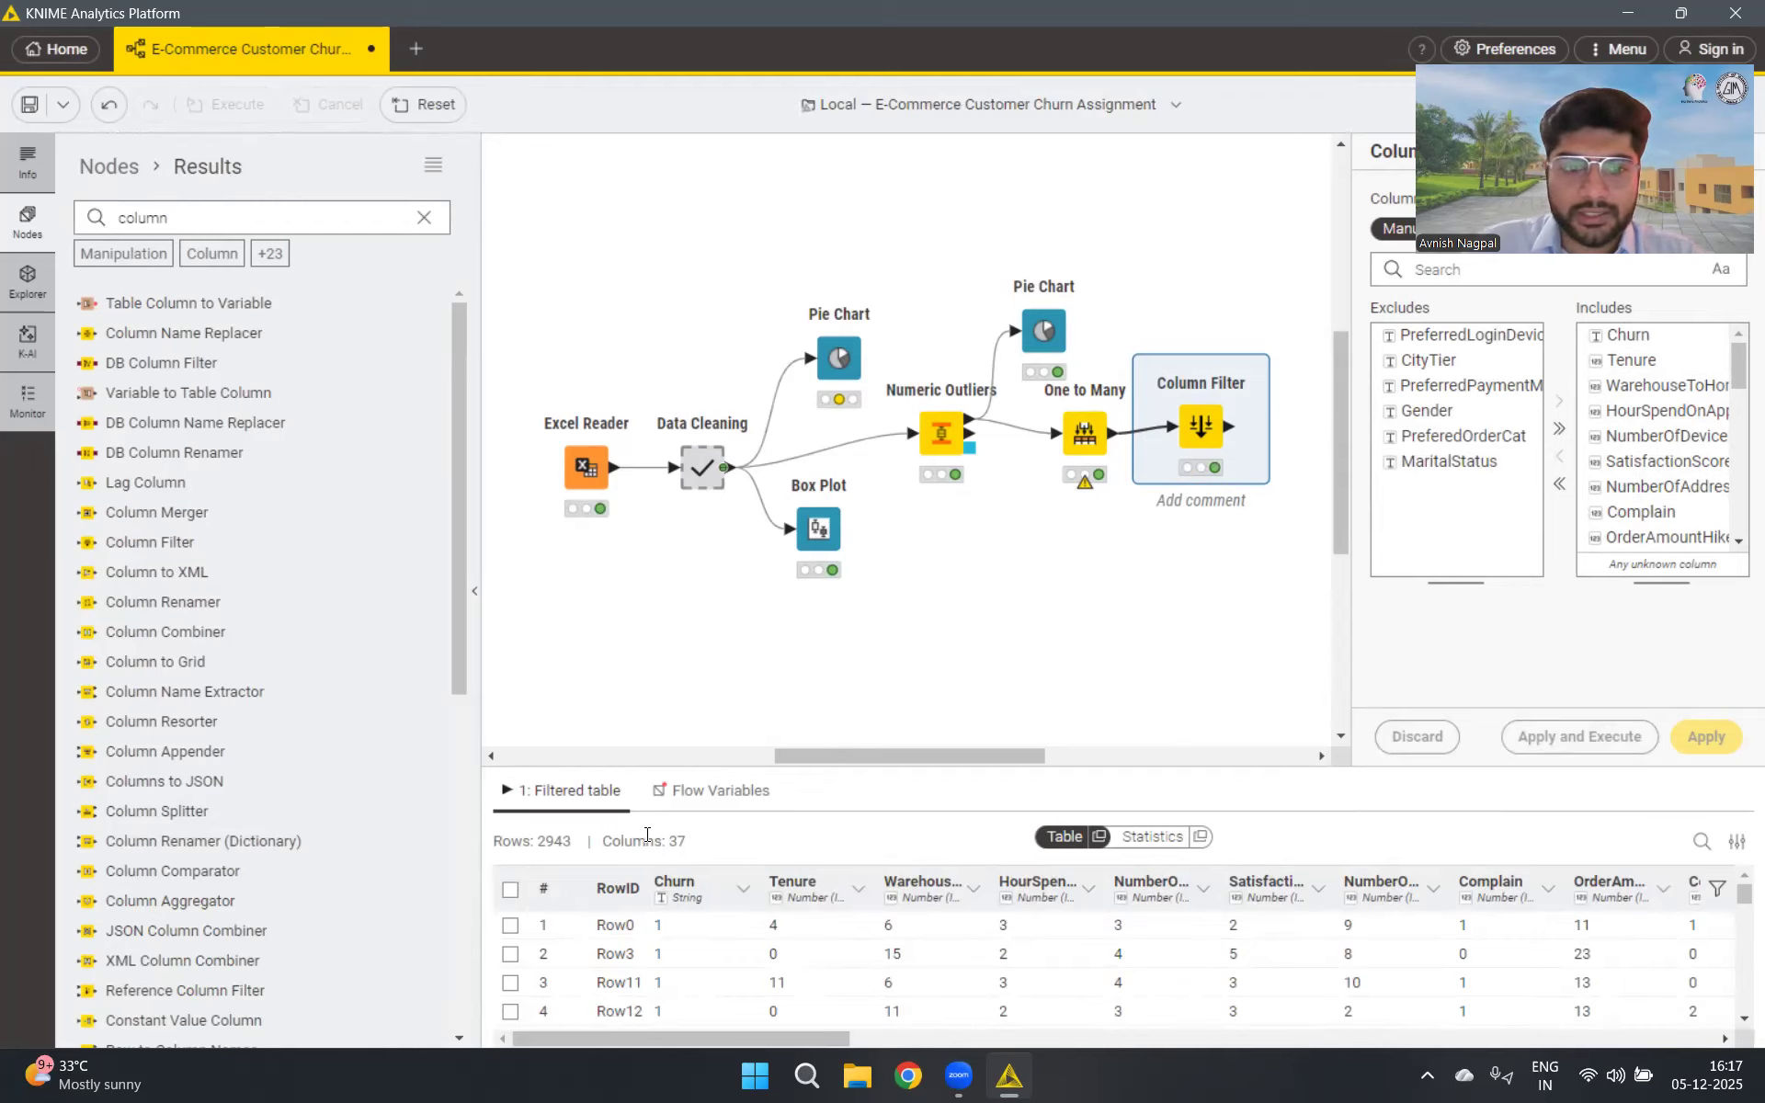
{"action": "left_click_drag", "start_coordinate": [686, 838], "coordinate": [611, 830]}
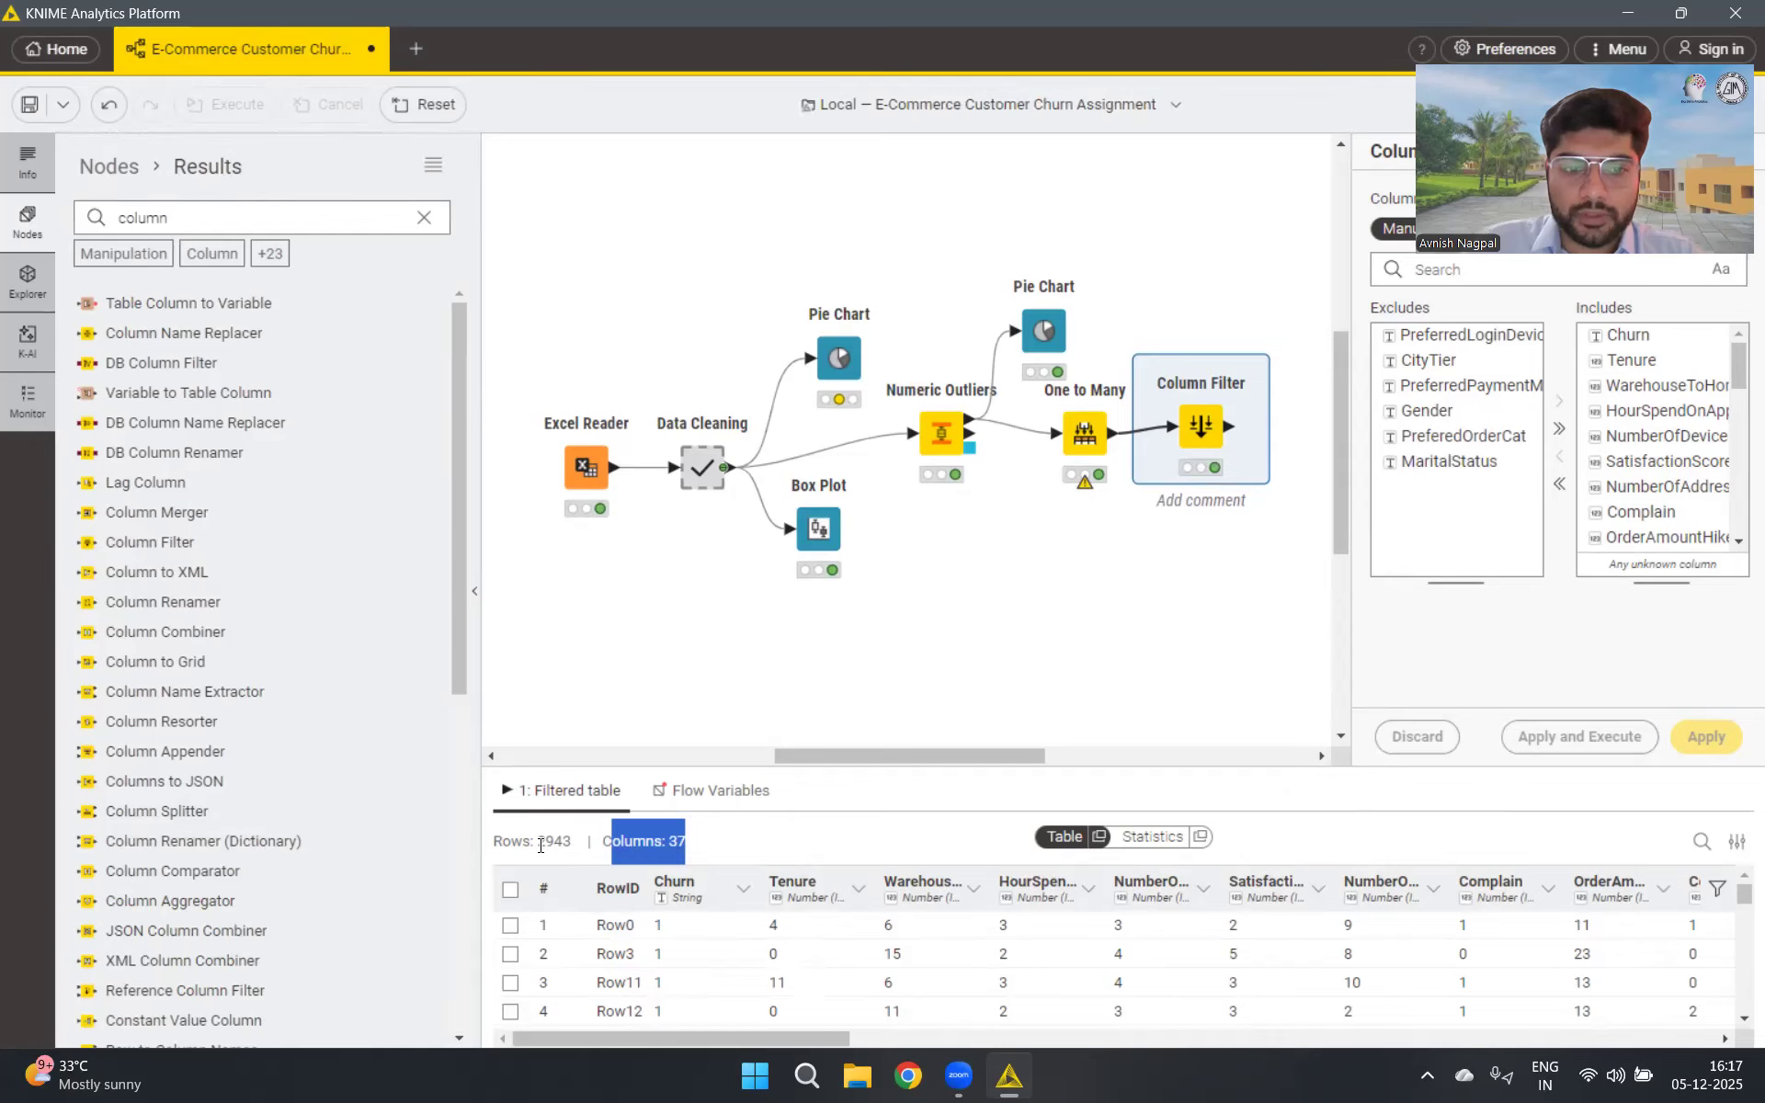
{"action": "left_click", "coordinate": [803, 846]}
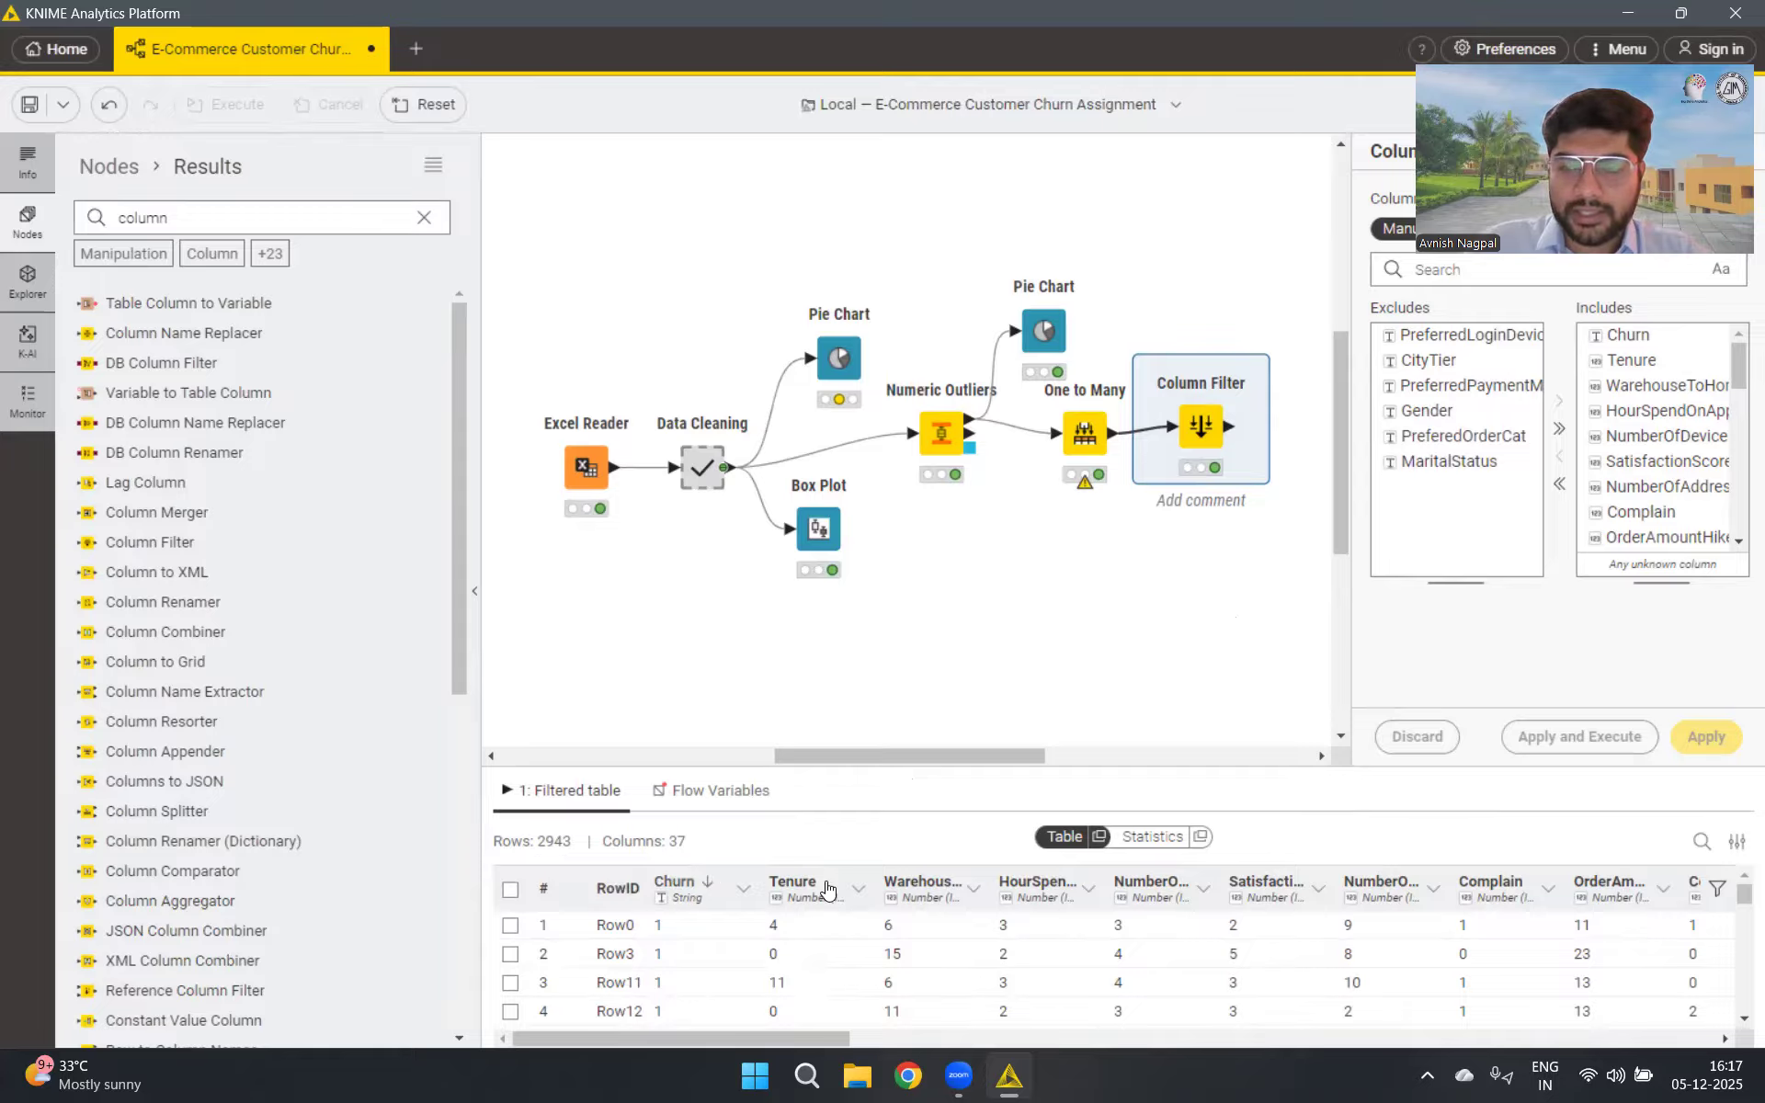
Find the Normalizer node by searching "norma", add it after Column Filter, and connect it to the filtered table output
{"action": "left_click_drag", "start_coordinate": [1016, 765], "coordinate": [1089, 769]}
{"action": "left_click", "coordinate": [346, 218]}
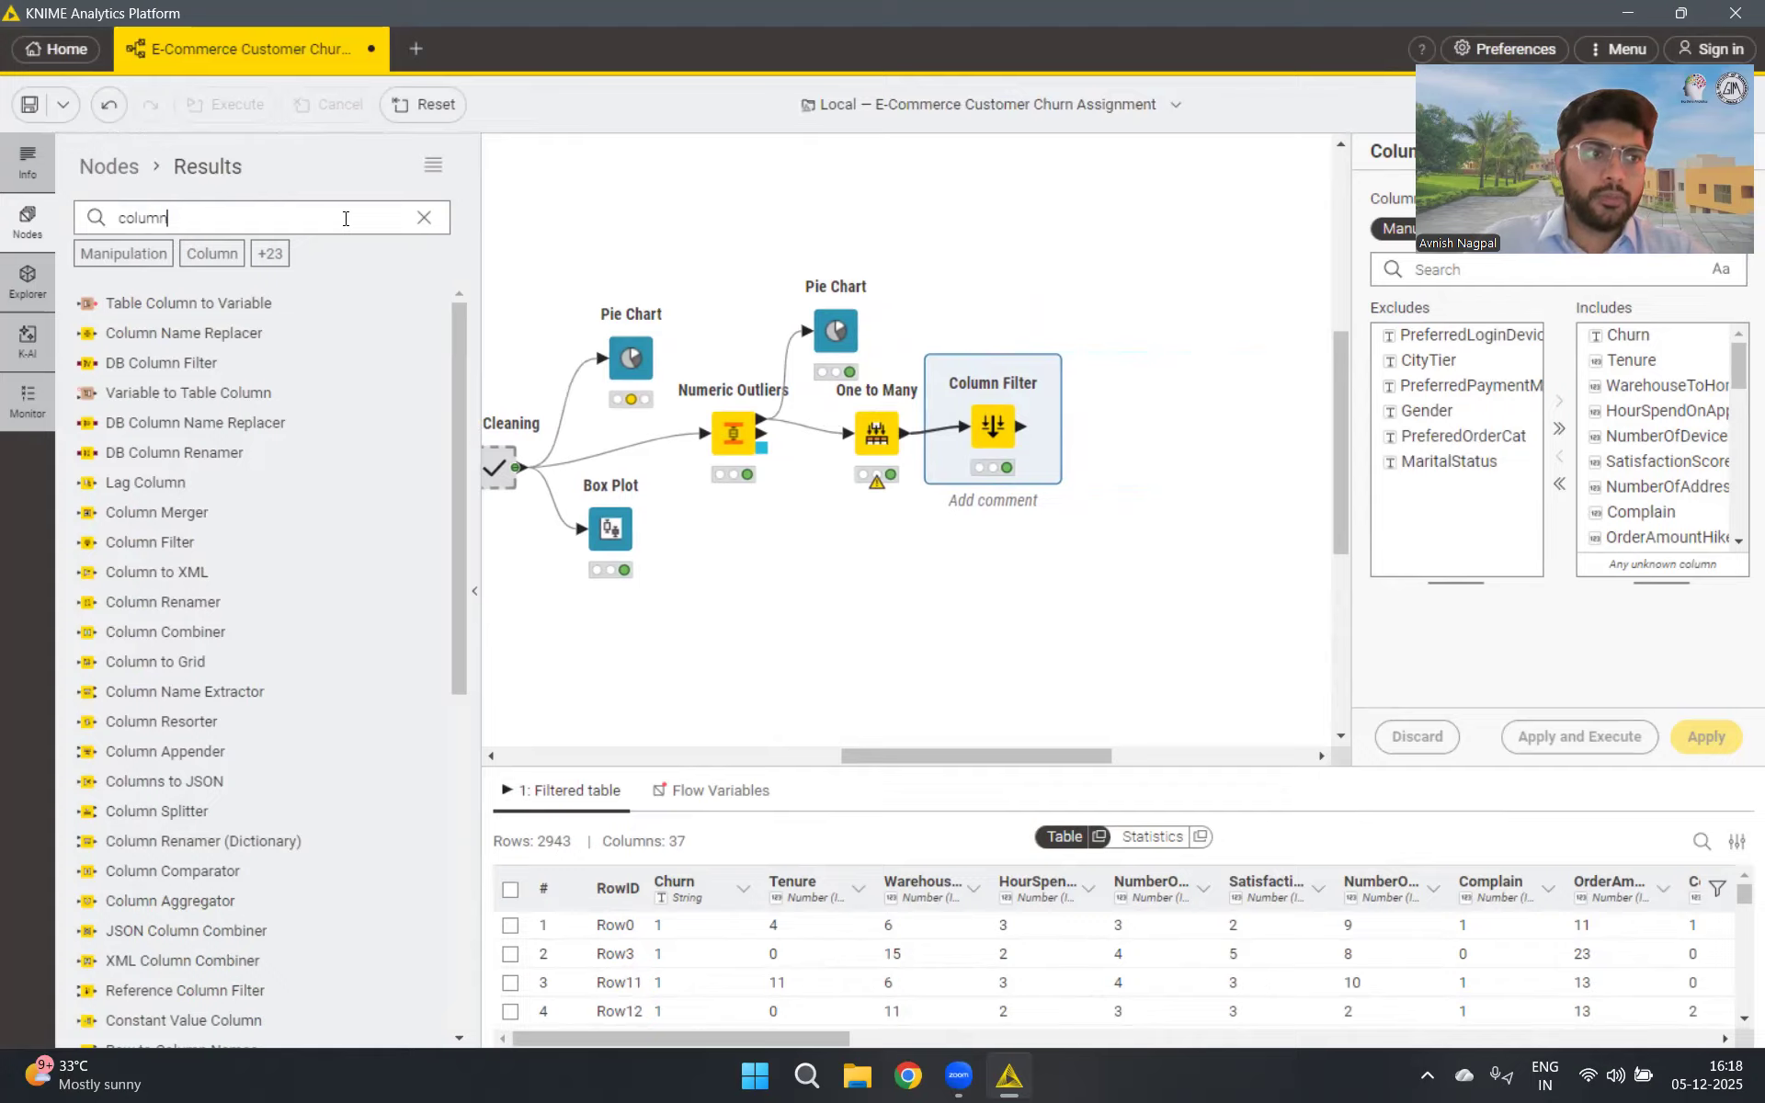
{"action": "key", "text": "BackSpace"}
{"action": "key", "text": "BackSpace"}
{"action": "key", "text": "BackSpace"}
{"action": "key", "text": "BackSpace"}
{"action": "key", "text": "BackSpace"}
{"action": "key", "text": "BackSpace"}
{"action": "type", "text": "norma"}
{"action": "left_click_drag", "start_coordinate": [129, 300], "coordinate": [1103, 420]}
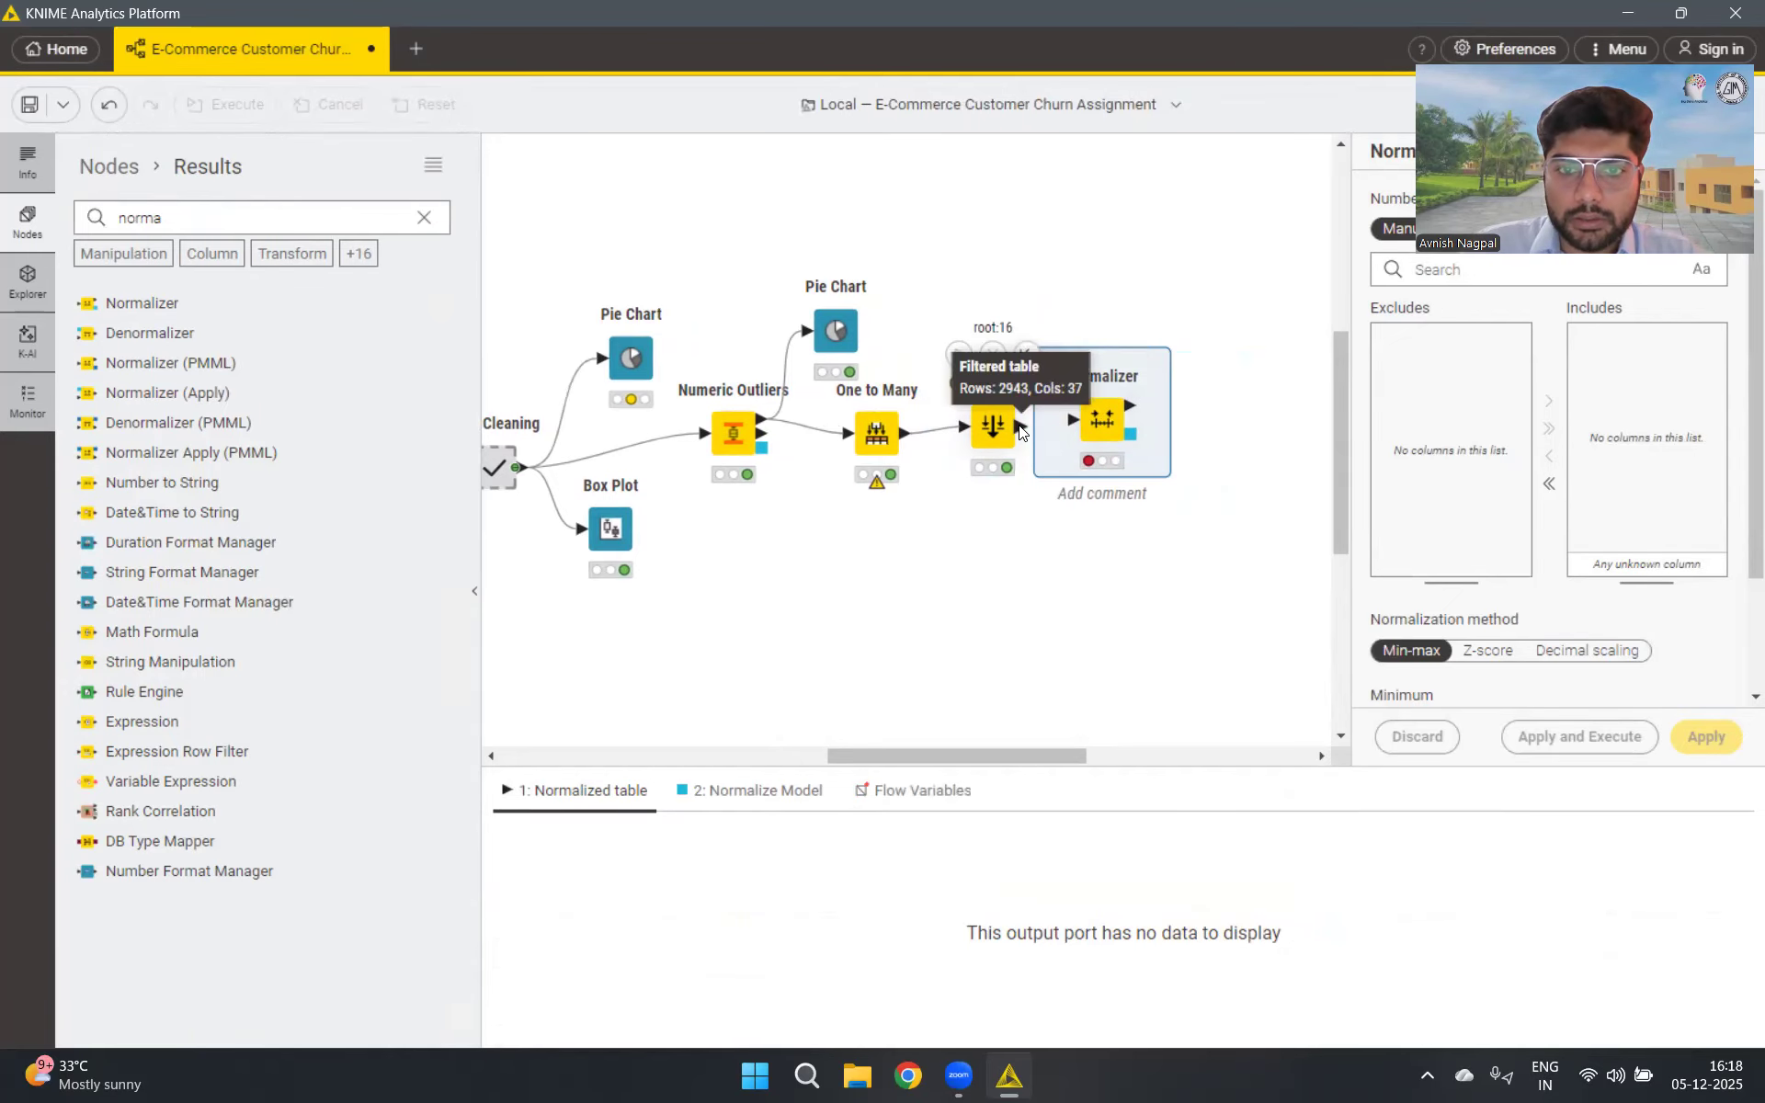
{"action": "left_click_drag", "start_coordinate": [1021, 432], "coordinate": [1106, 433]}
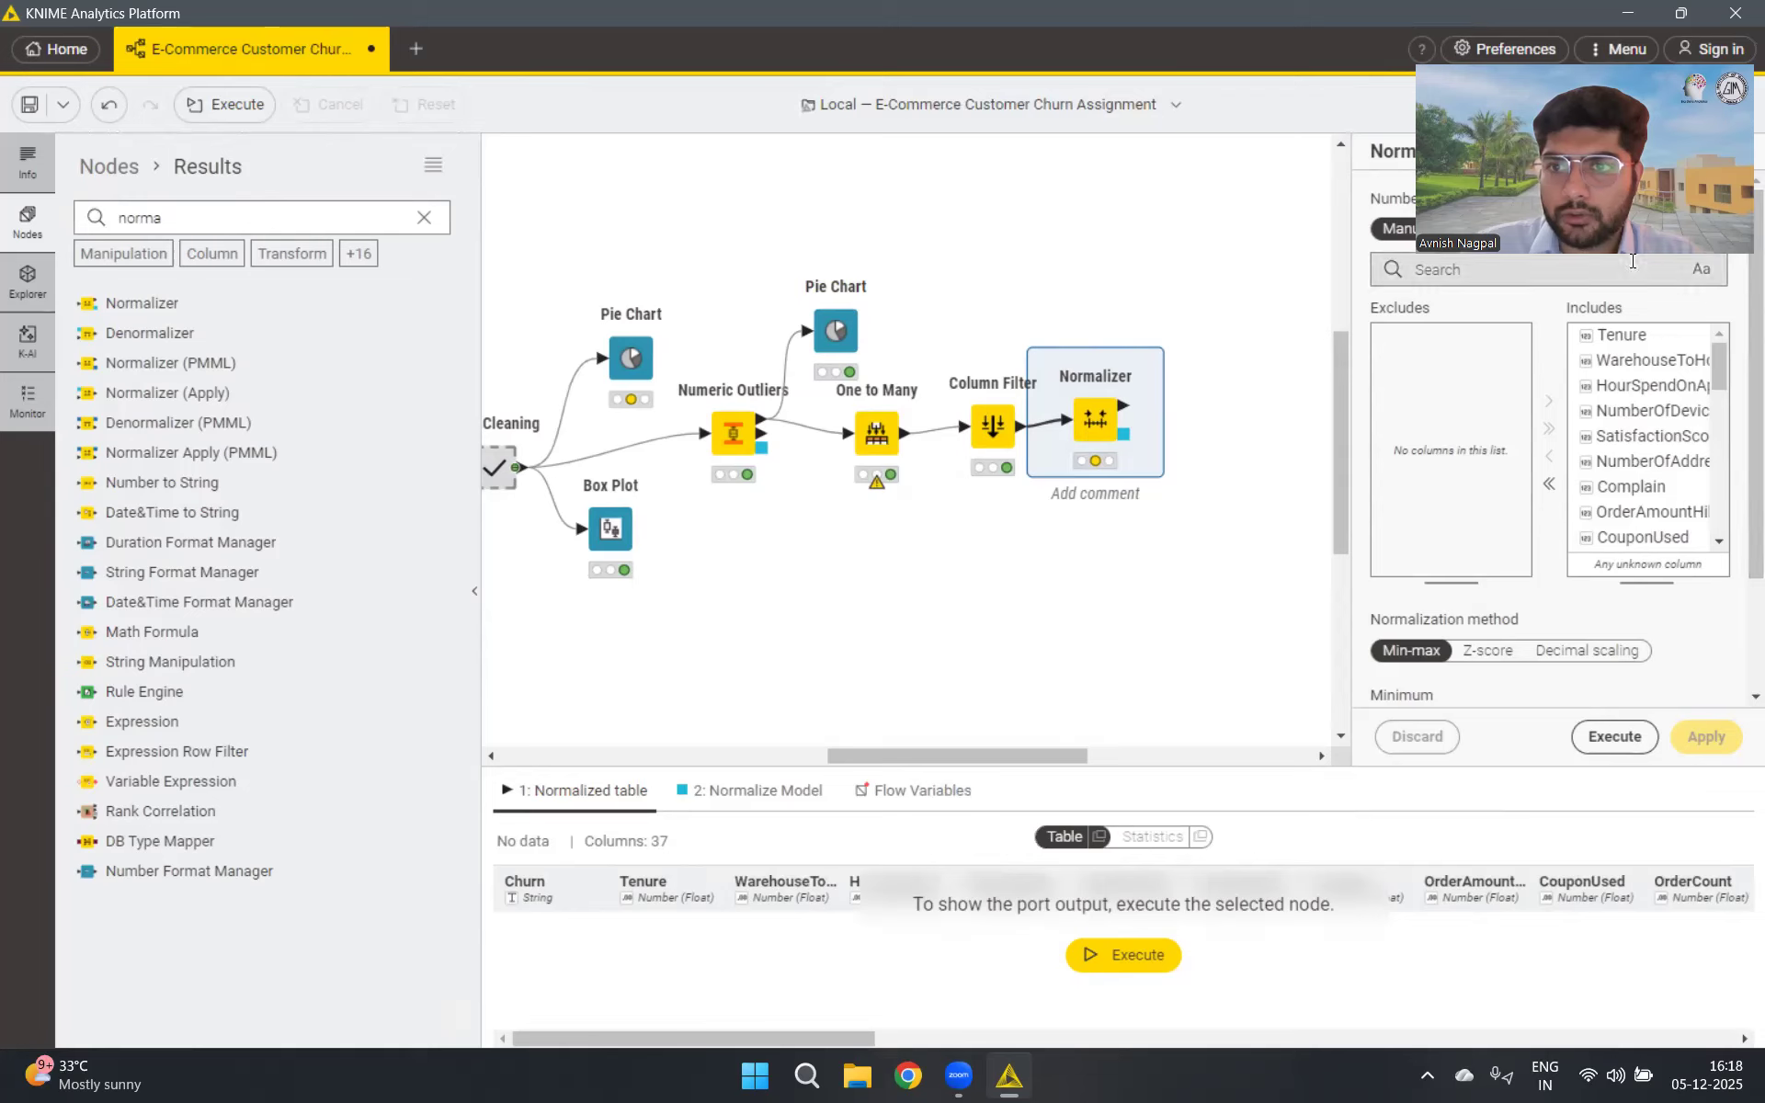
Review the Normalizer's included columns and execute it with Min-max normalization, minimum 0 and maximum 1
{"action": "scroll", "coordinate": [1655, 429], "scroll_direction": "down", "scroll_amount": 5}
{"action": "scroll", "coordinate": [1660, 430], "scroll_direction": "up", "scroll_amount": 5}
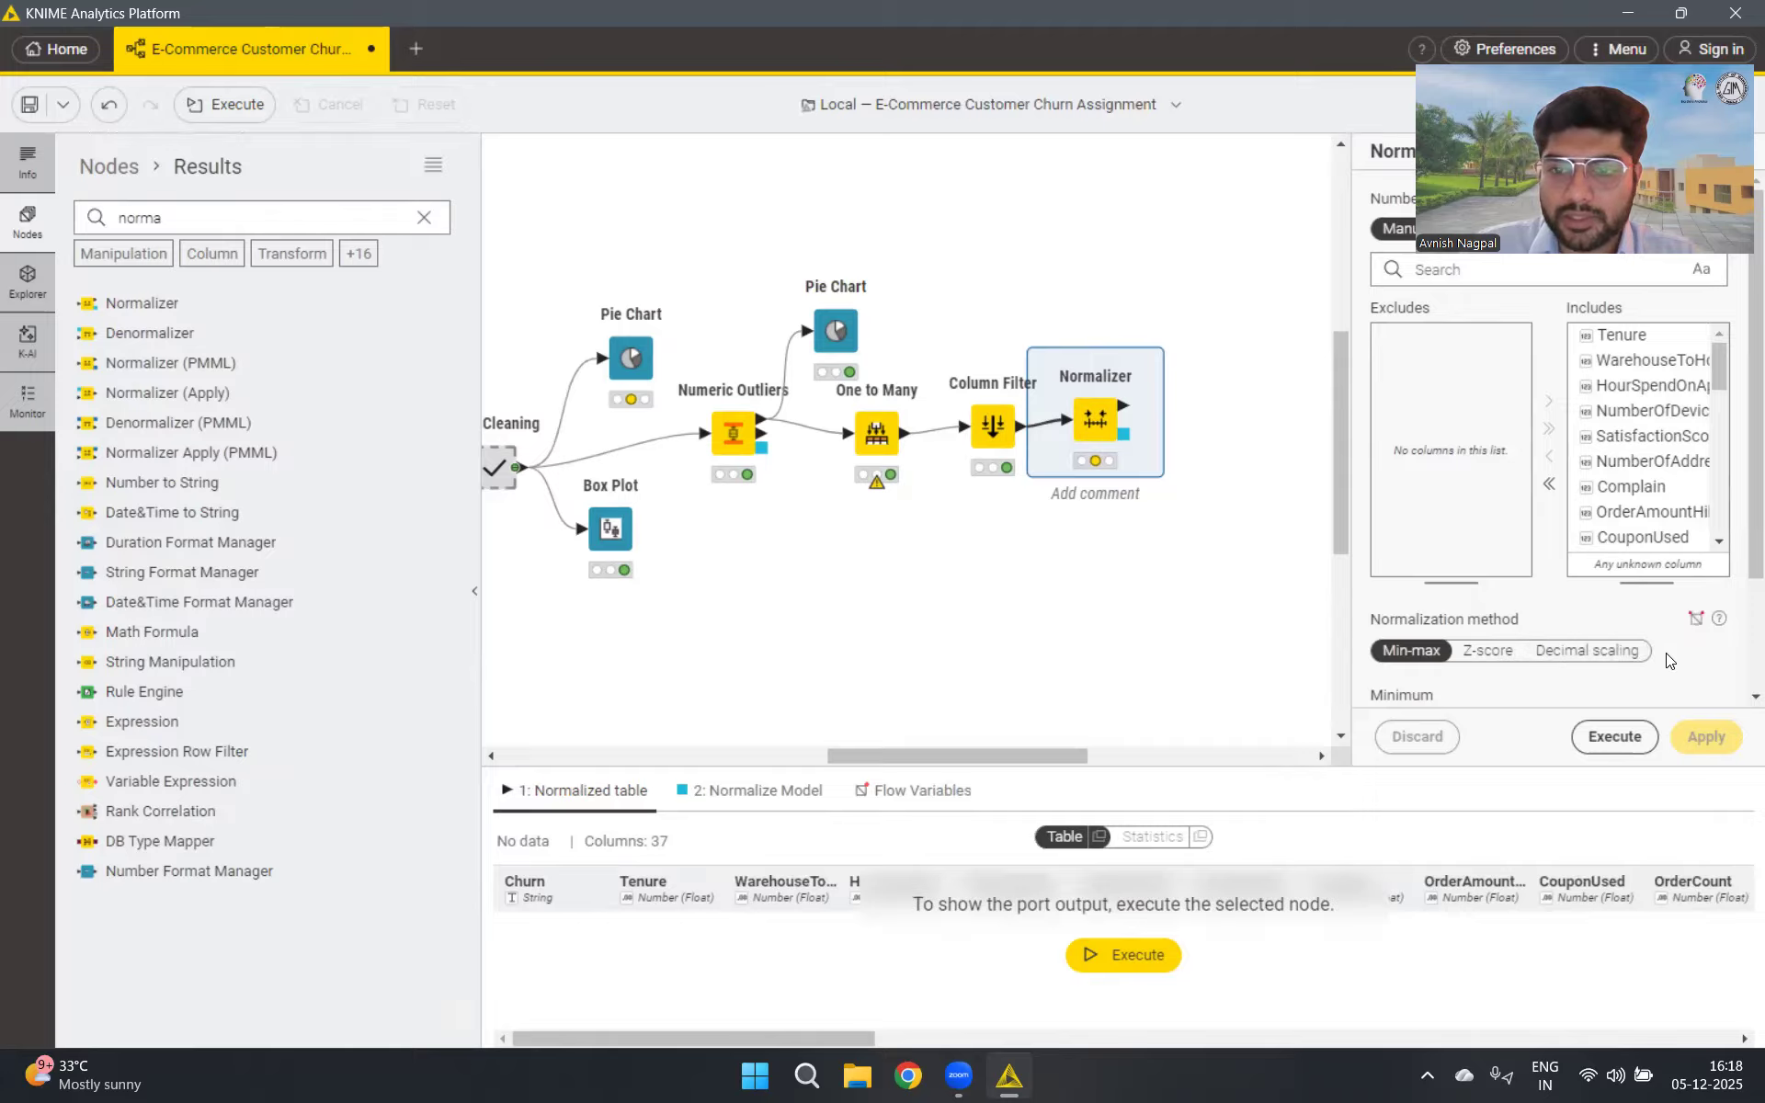
{"action": "scroll", "coordinate": [1448, 607], "scroll_direction": "down", "scroll_amount": 3}
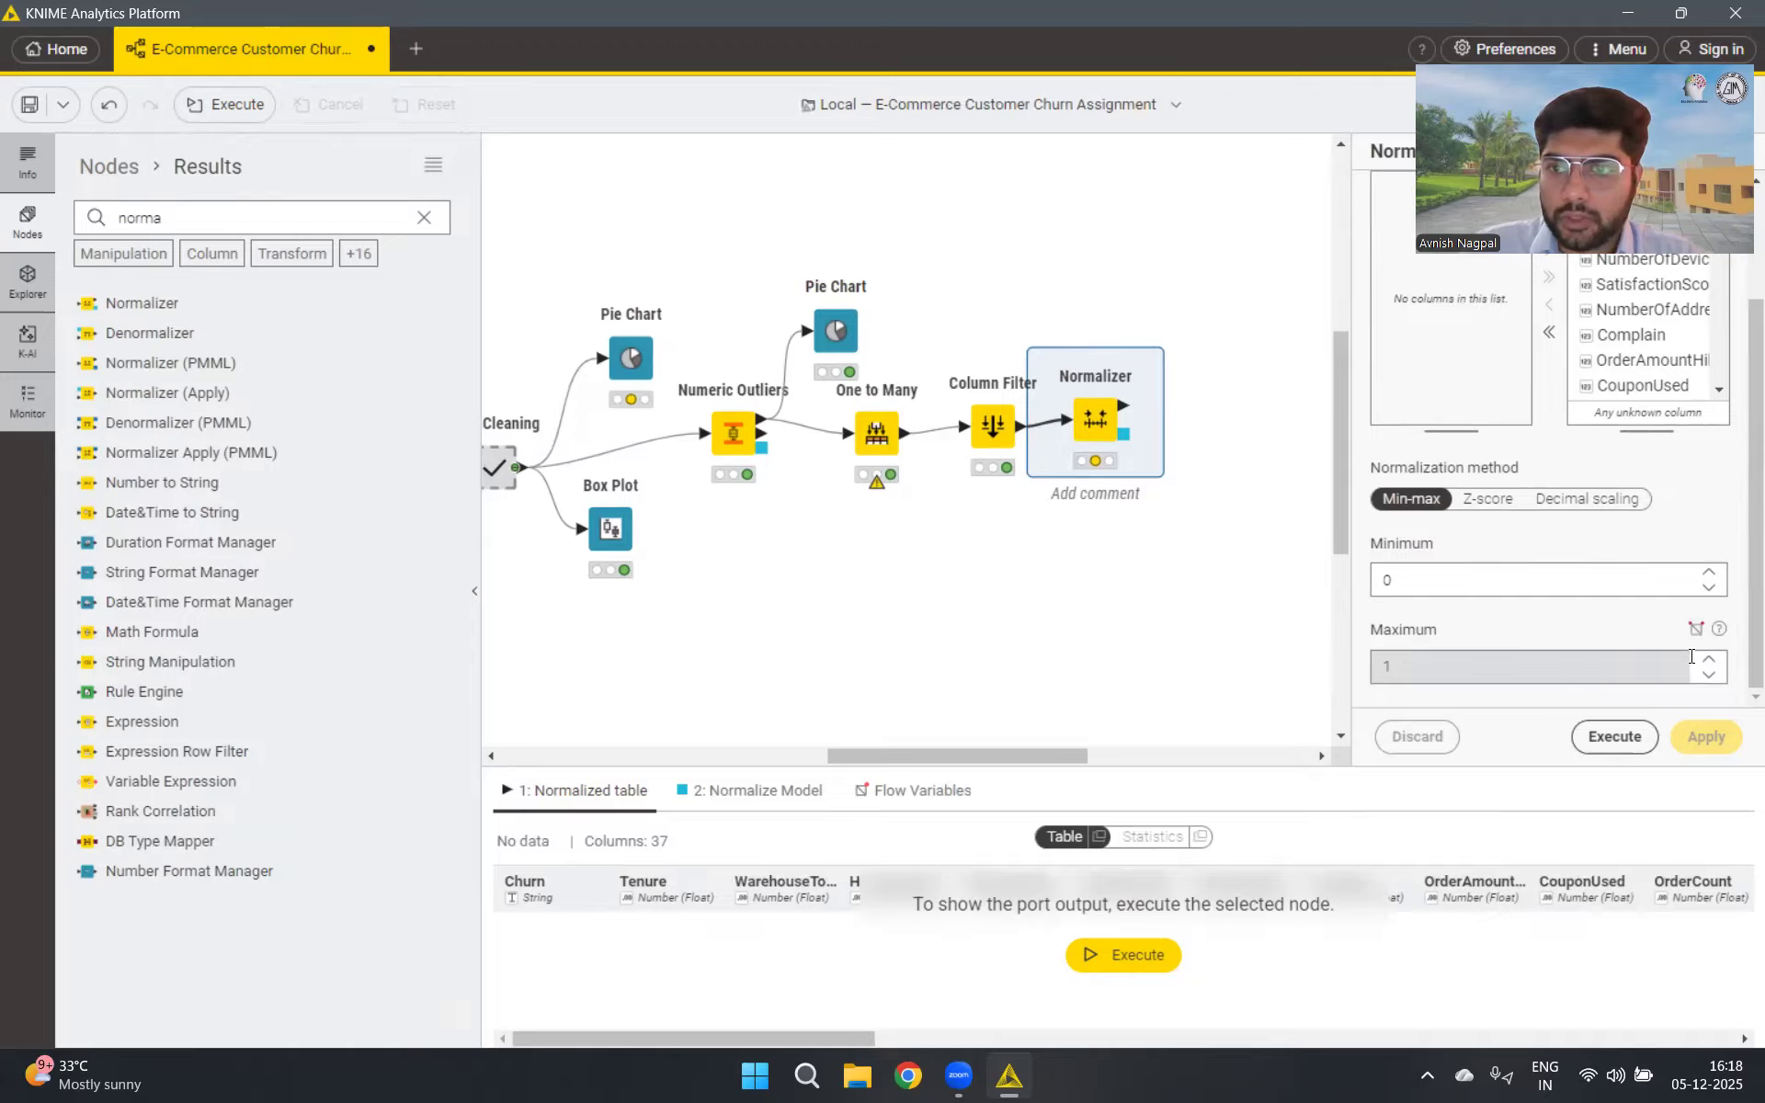
{"action": "left_click", "coordinate": [1618, 736]}
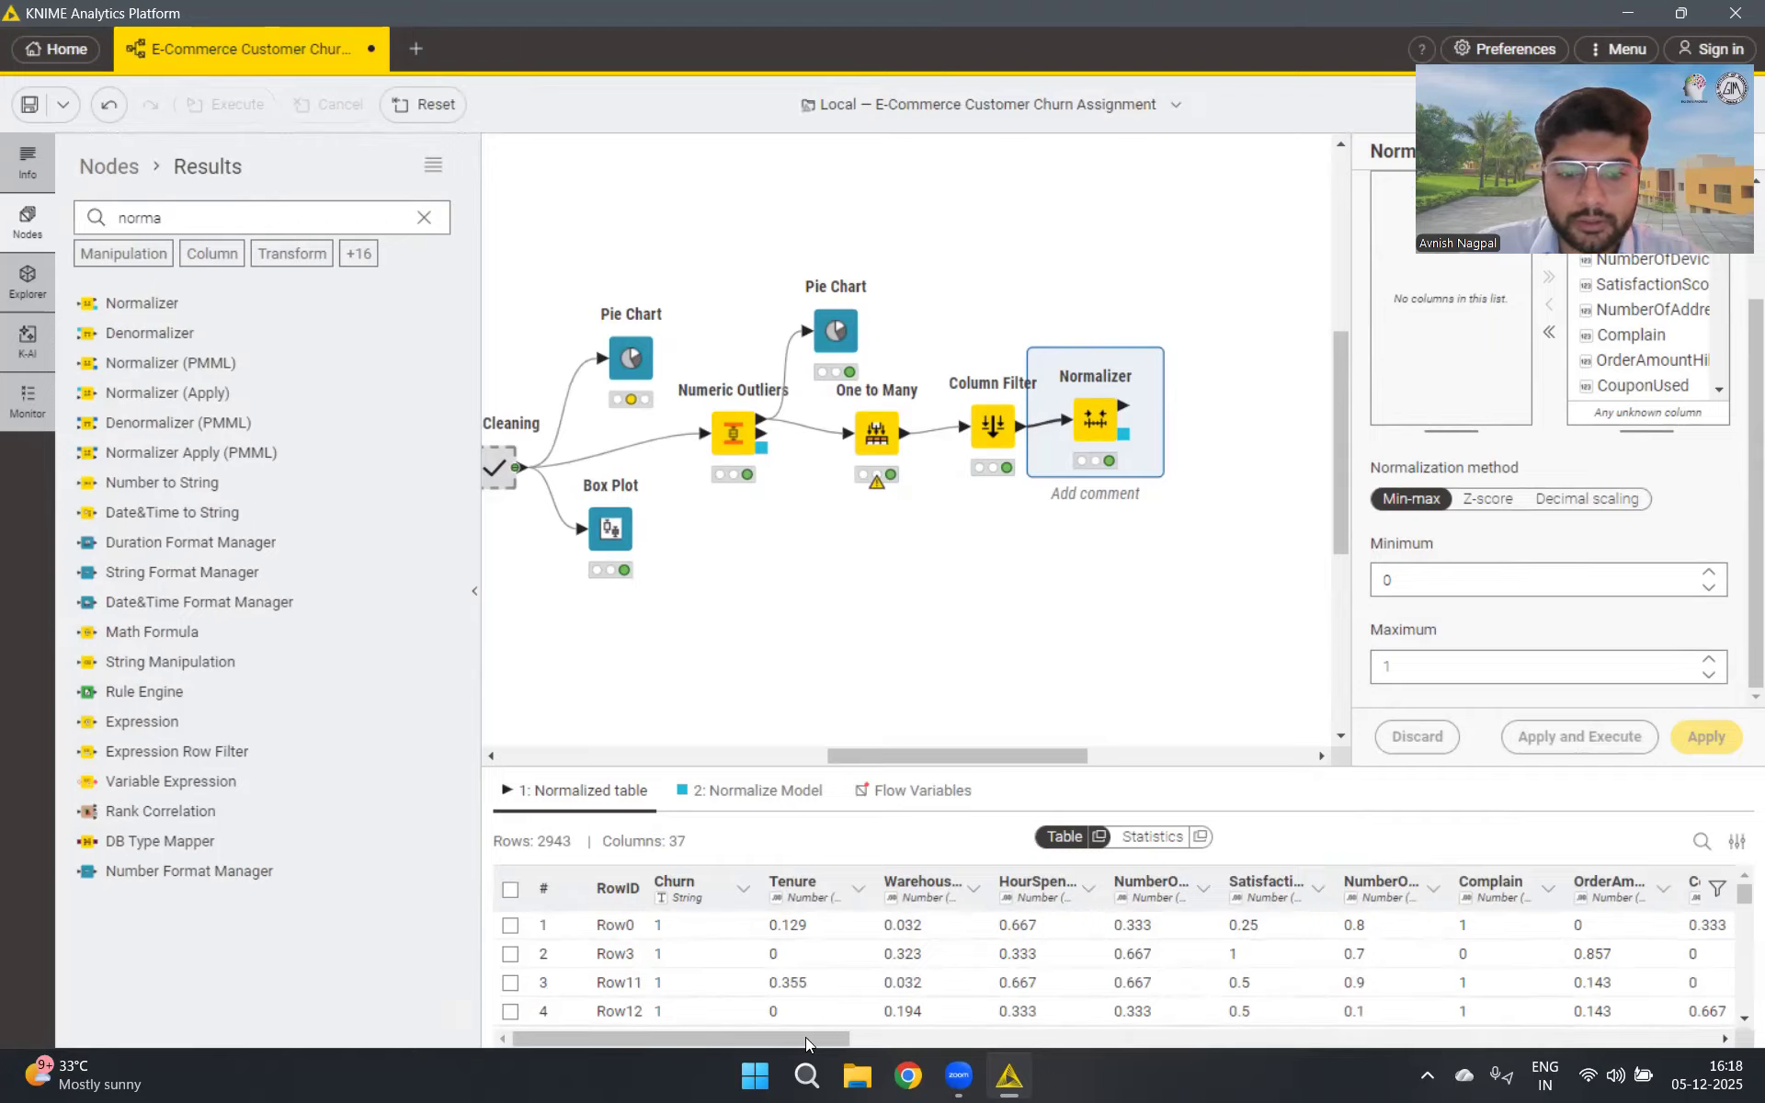
Find the Table Partitioner node by searching "table pa", add it after the Normalizer, and connect it to the normalized table output
{"action": "left_click_drag", "start_coordinate": [849, 1041], "coordinate": [748, 994]}
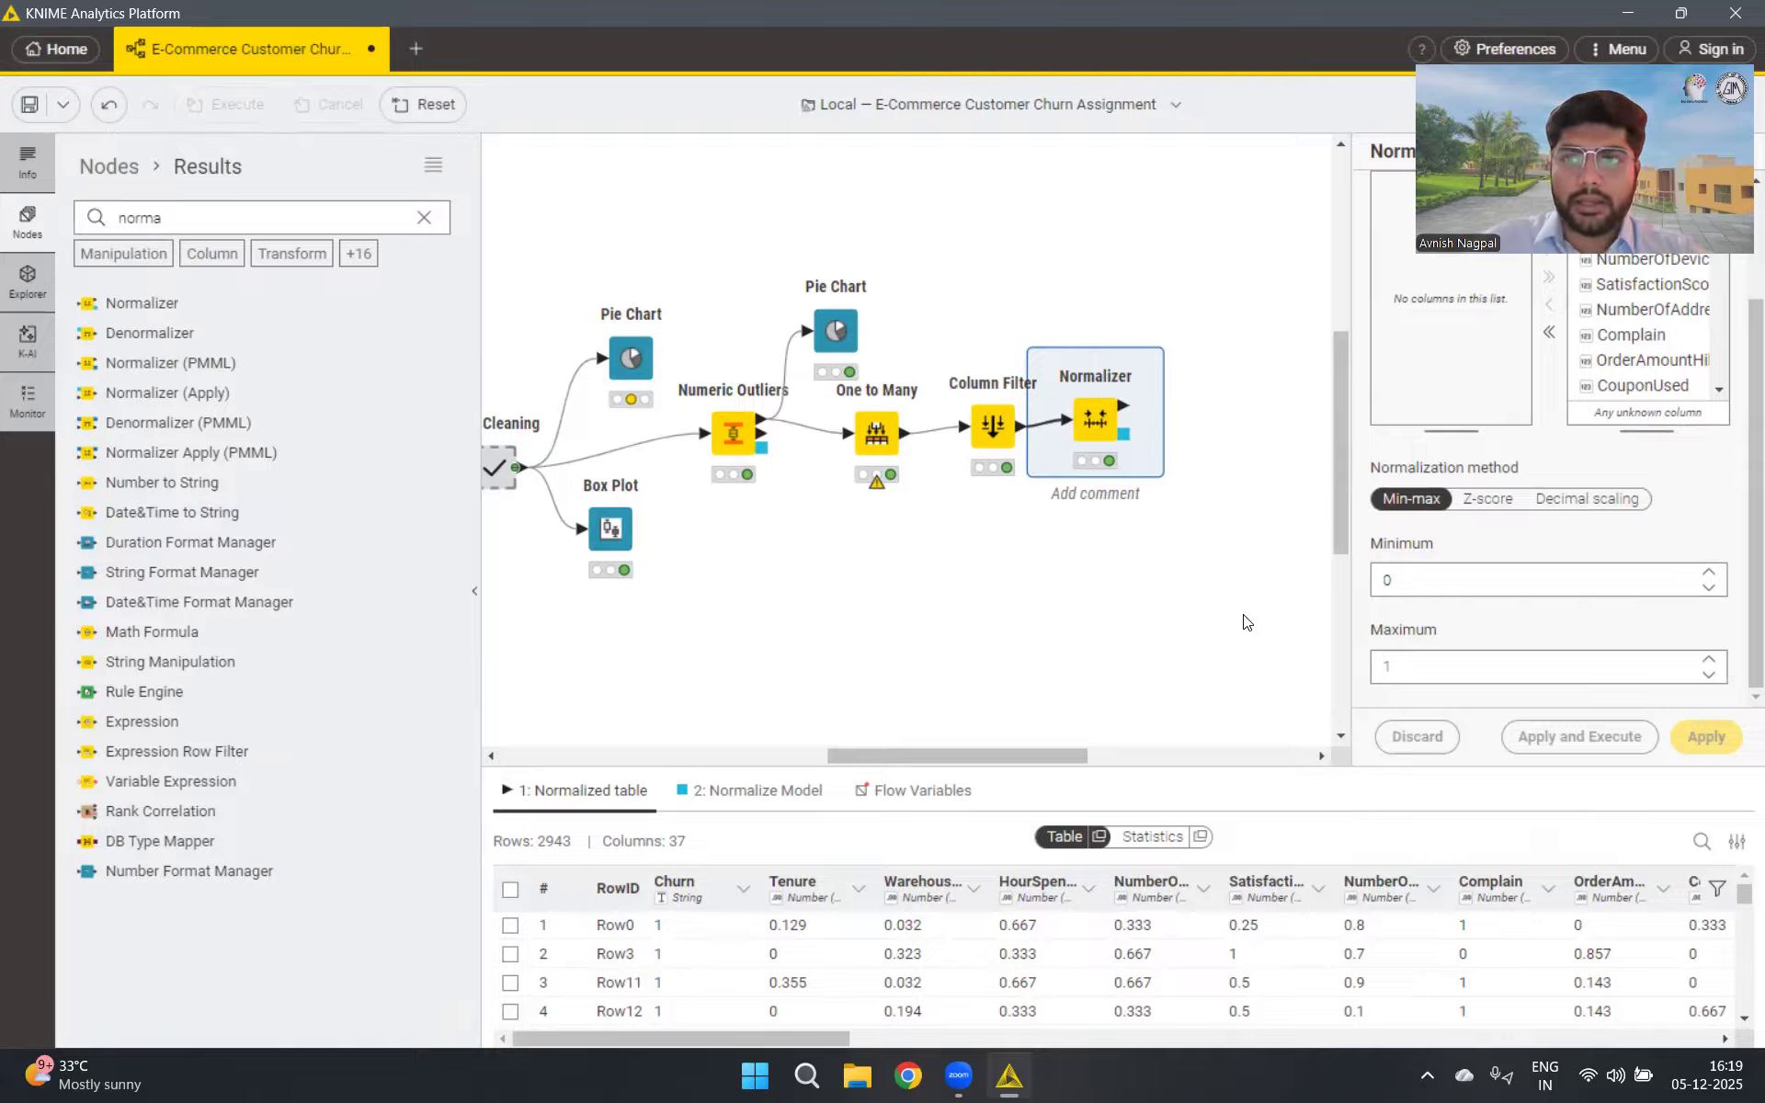
{"action": "left_click", "coordinate": [315, 204]}
{"action": "key", "text": "ctrl+a"}
{"action": "key", "text": "BackSpace"}
{"action": "type", "text": "ta"}
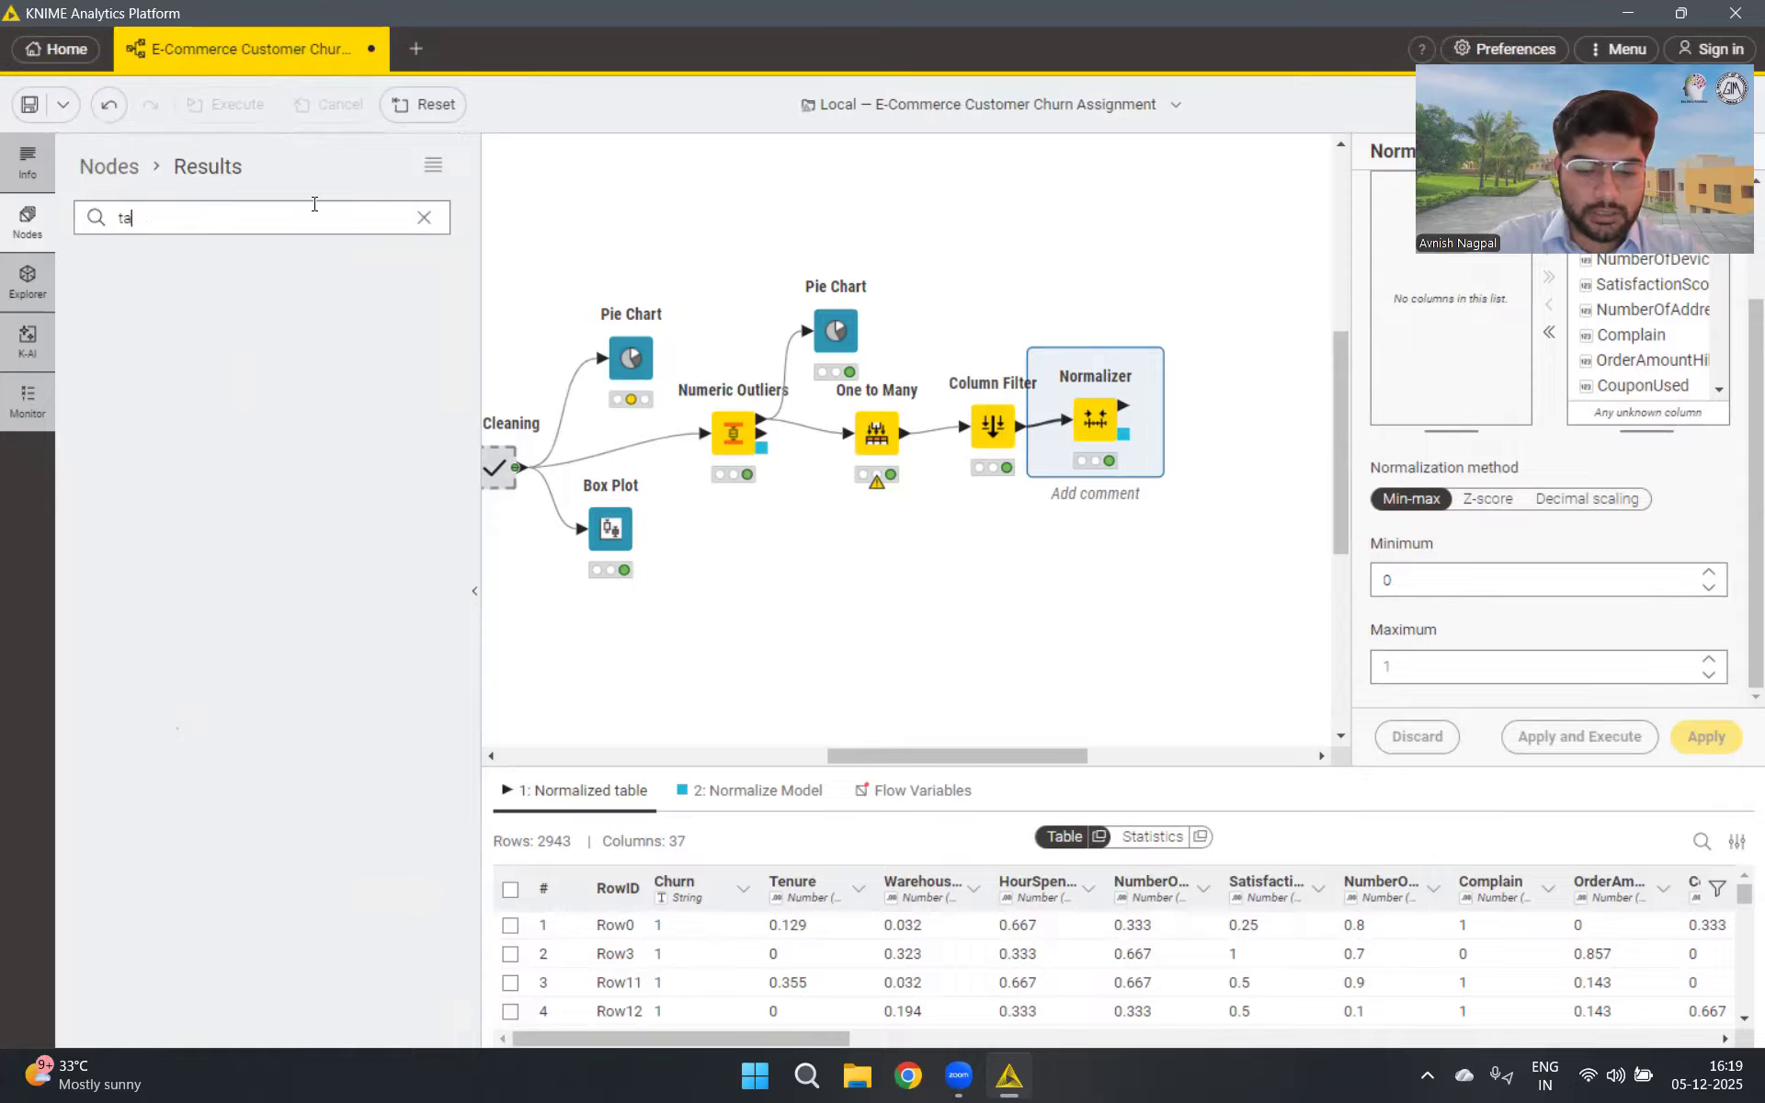
{"action": "type", "text": "ble"}
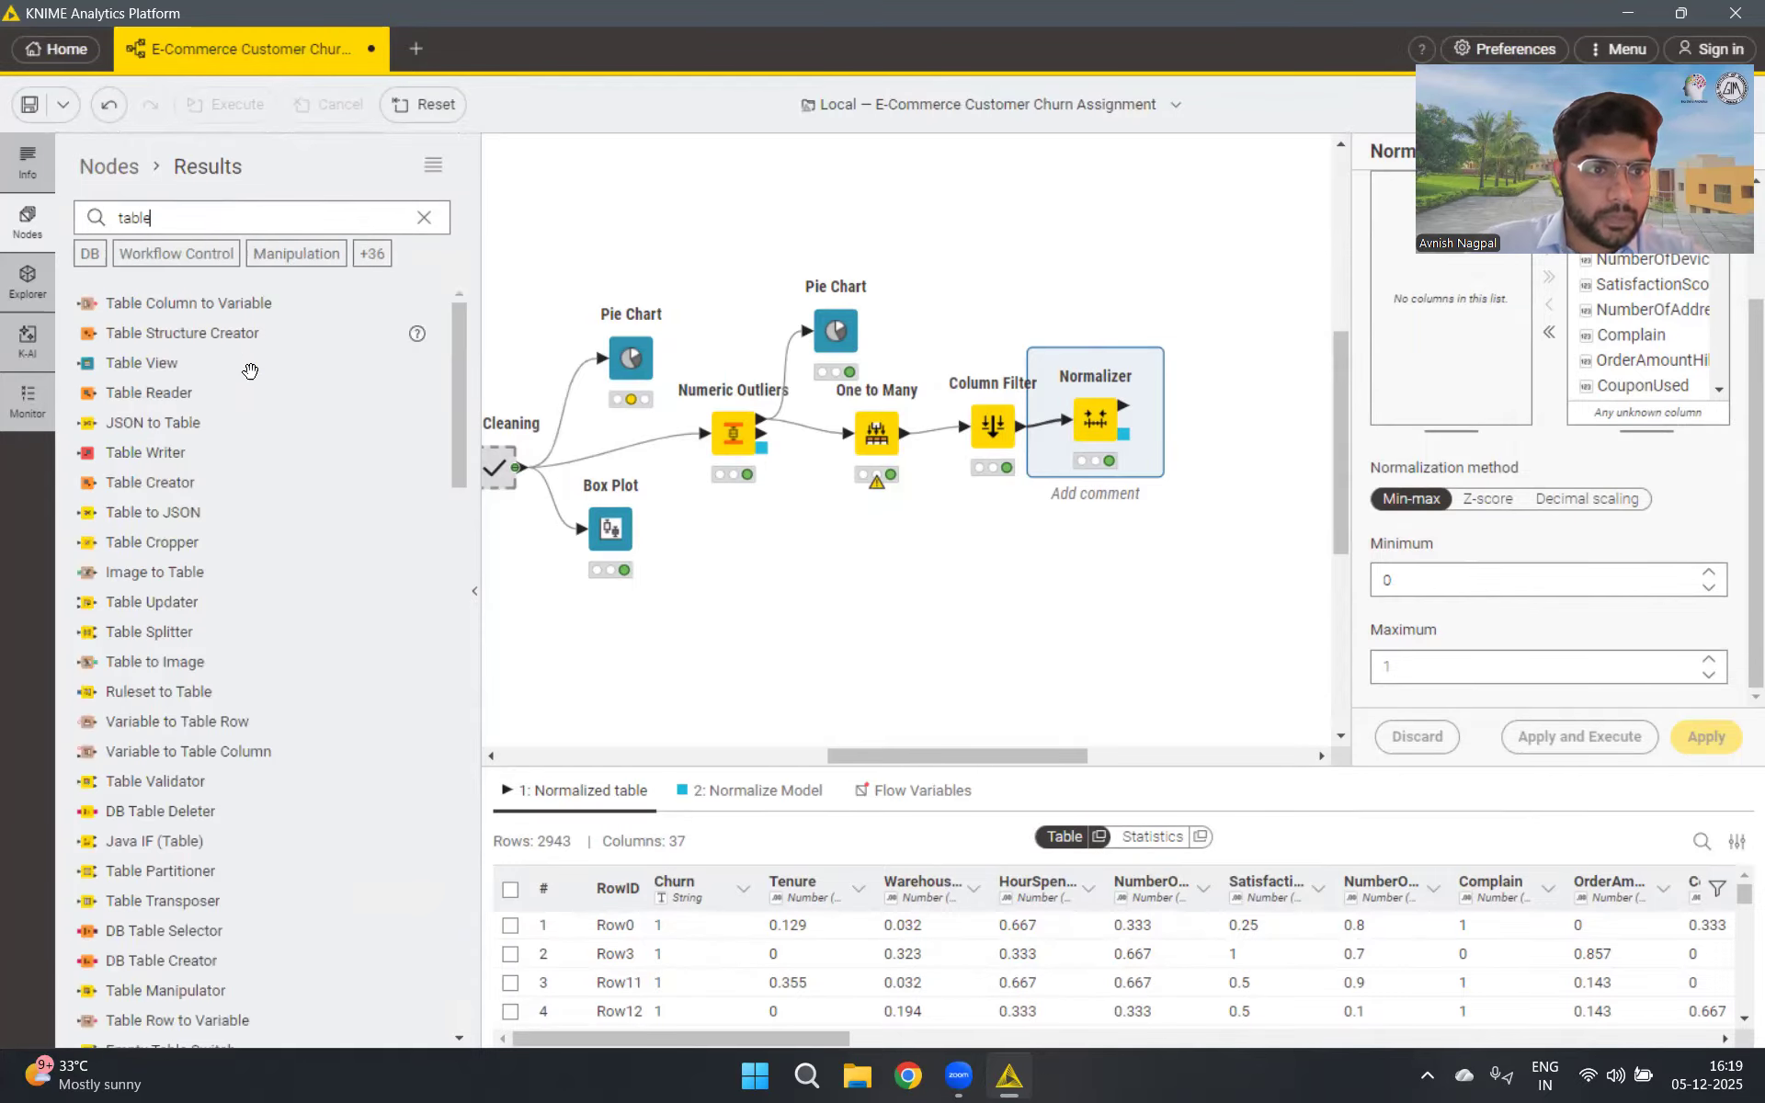
{"action": "type", "text": " pa"}
{"action": "left_click_drag", "start_coordinate": [176, 304], "coordinate": [1207, 414]}
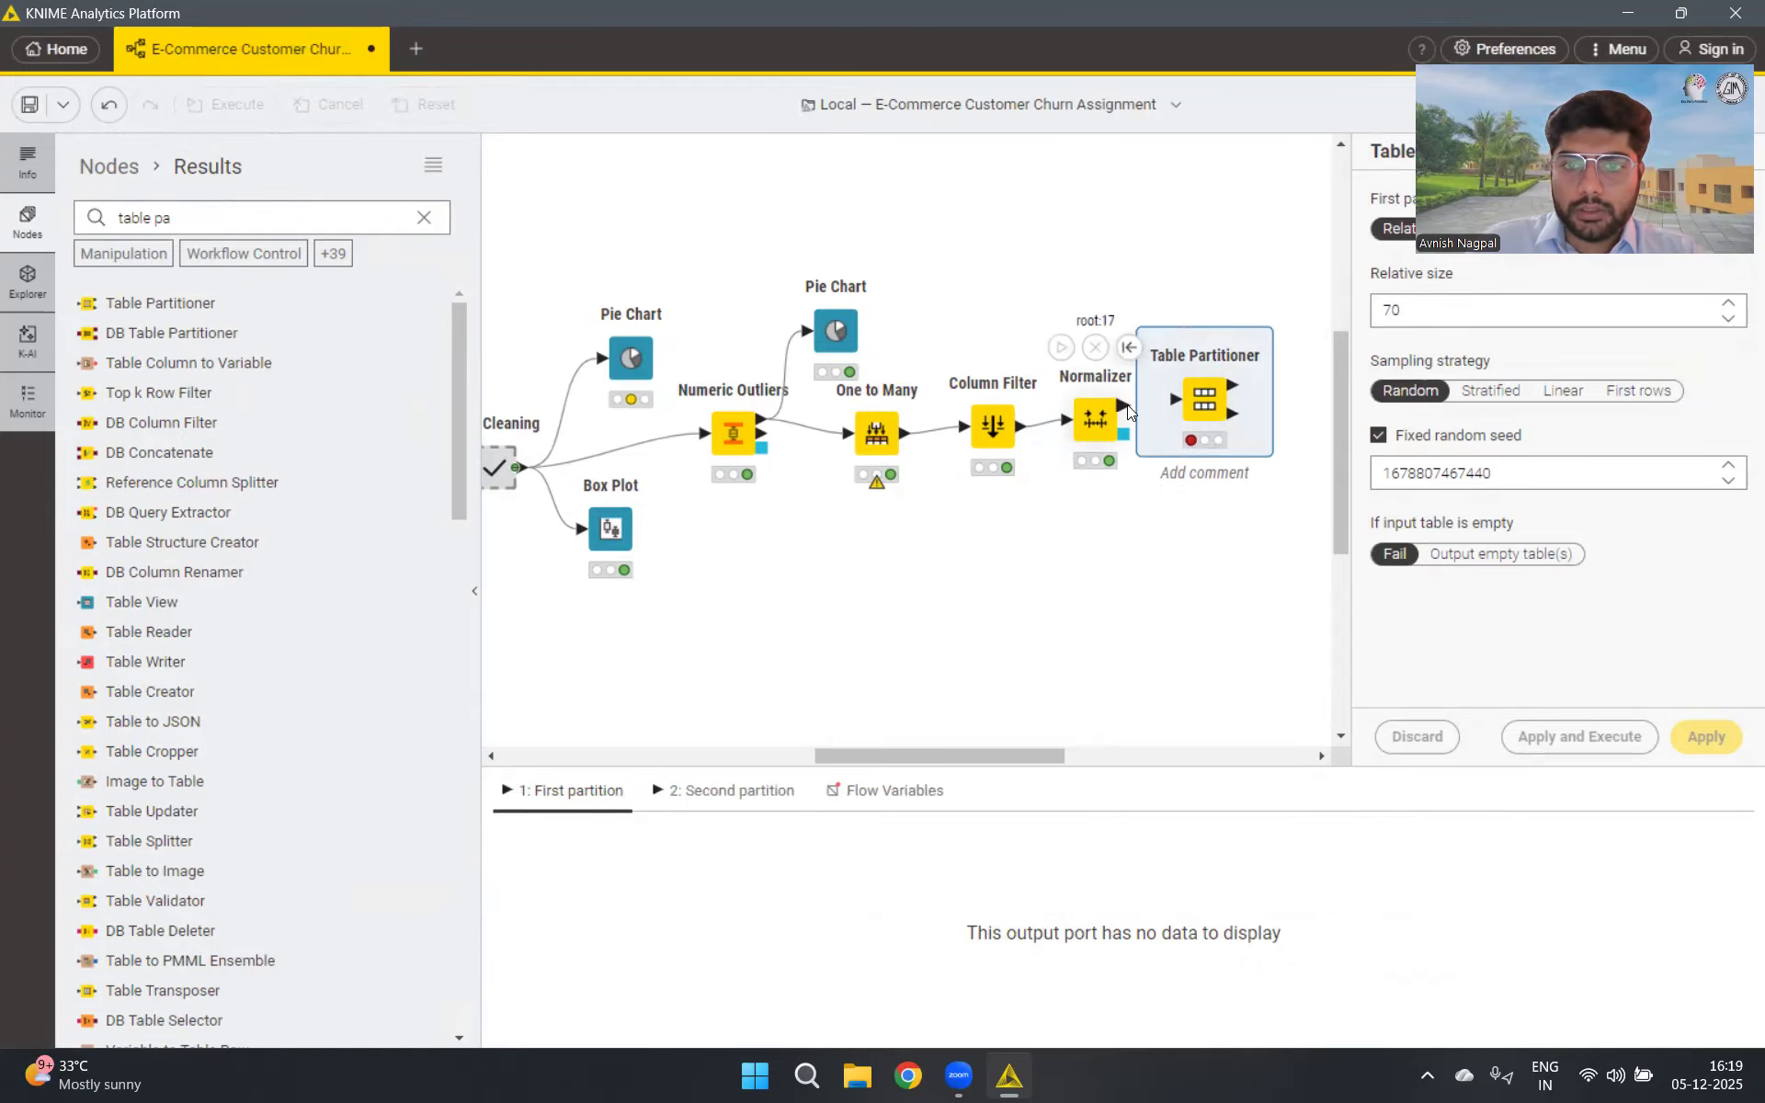
{"action": "left_click_drag", "start_coordinate": [1130, 405], "coordinate": [1181, 405]}
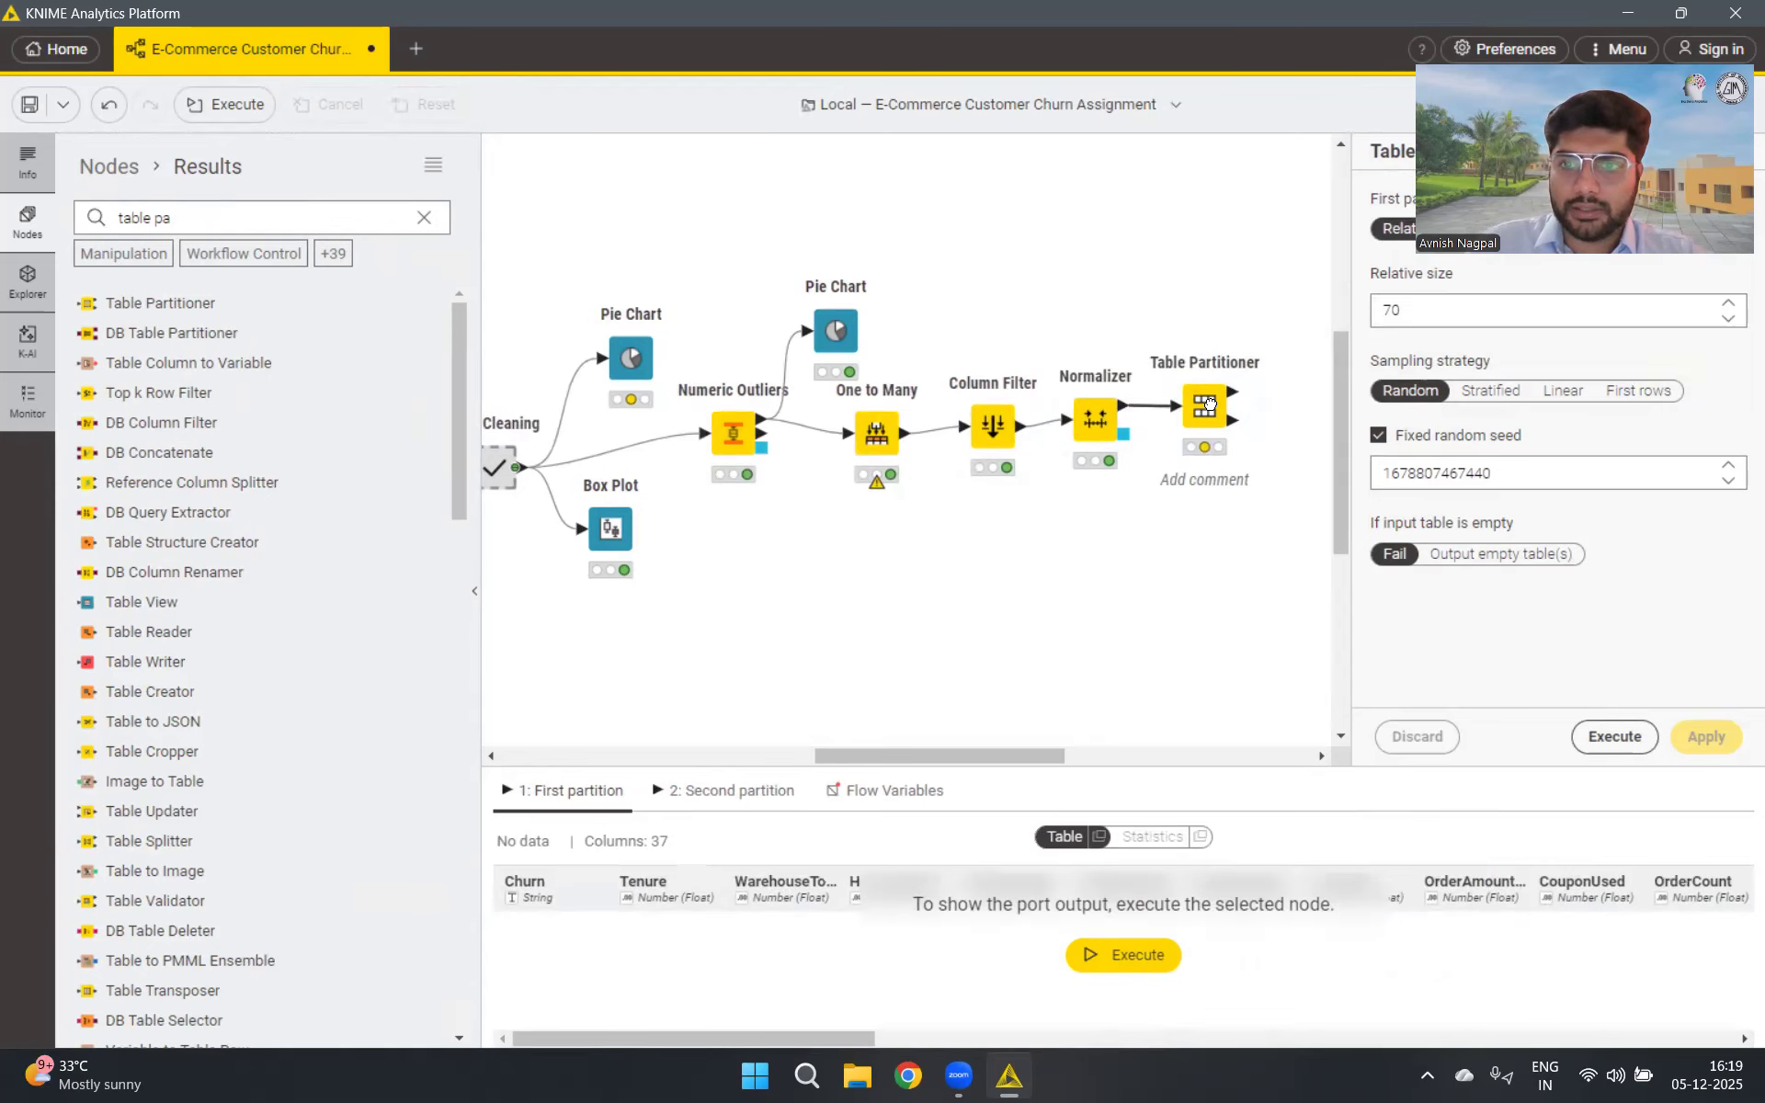
{"action": "left_click", "coordinate": [1315, 623]}
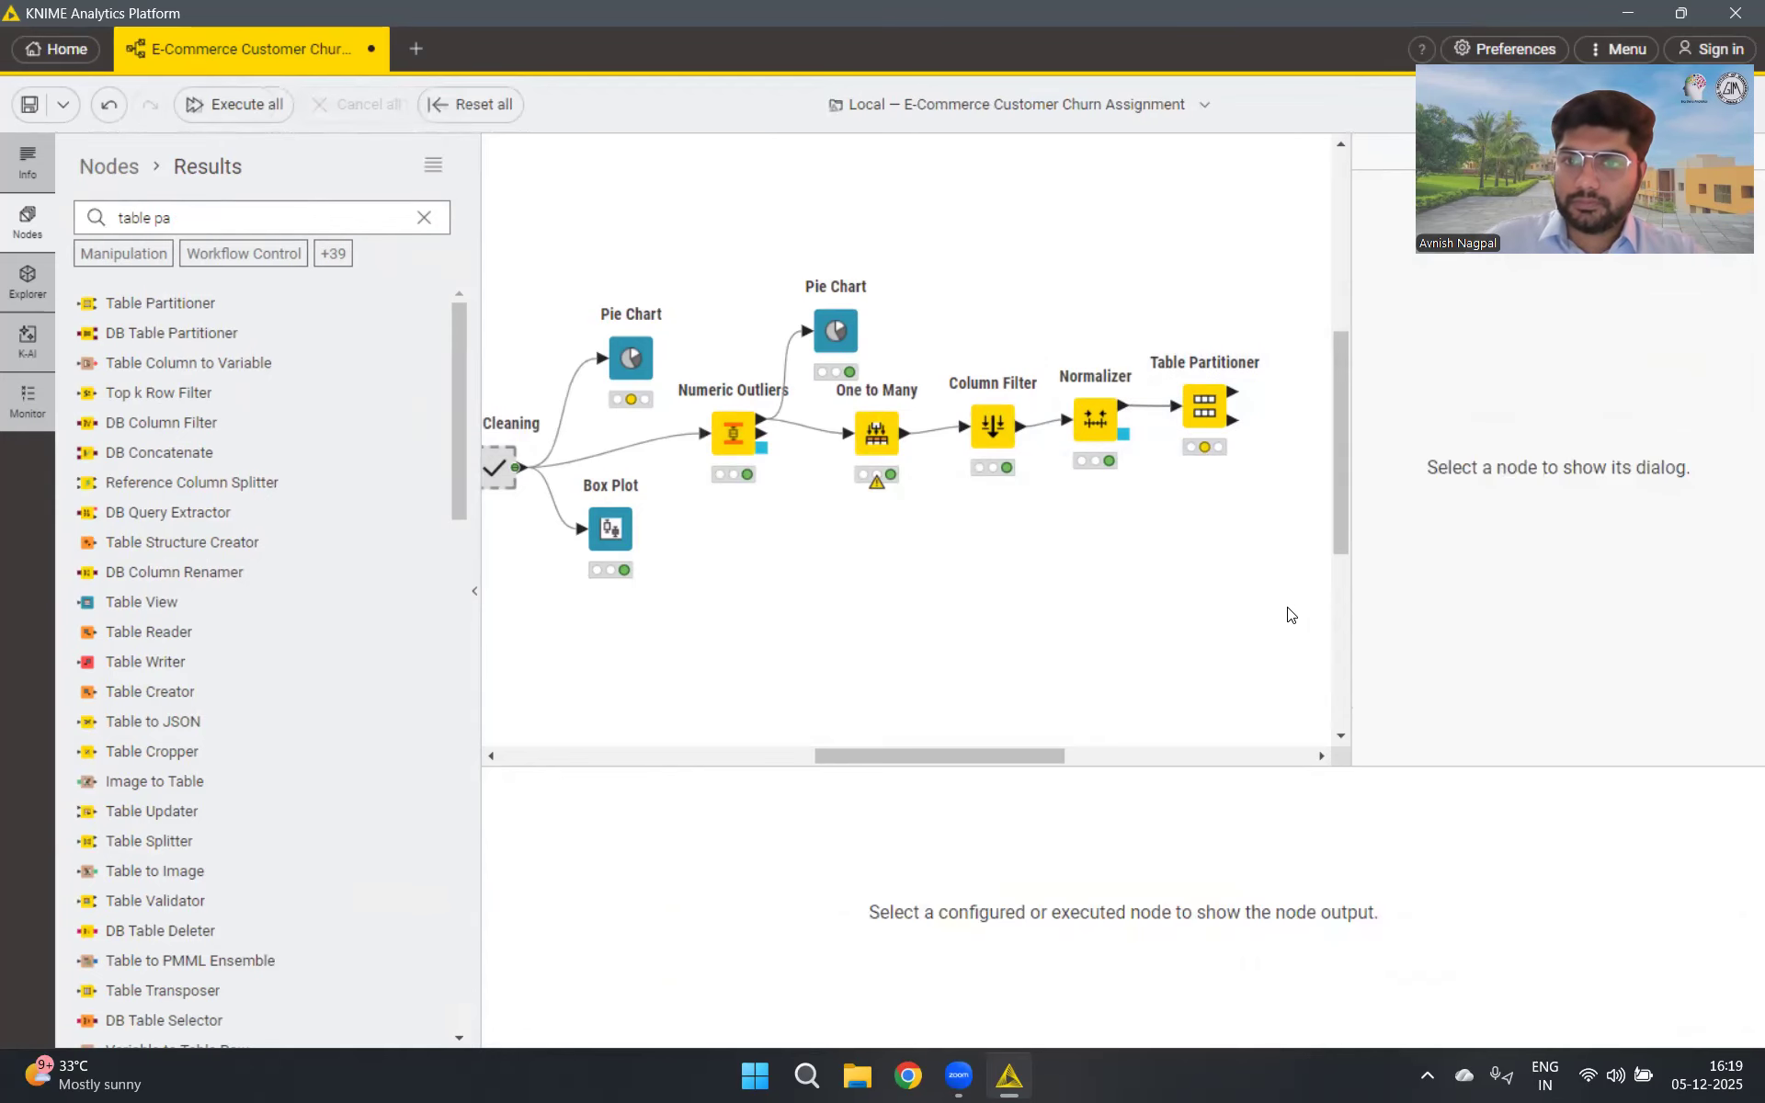
Set the Table Partitioner to Stratified sampling with Churn as group column, apply and execute it, and compare the first and second partitions
{"action": "left_click", "coordinate": [1204, 416]}
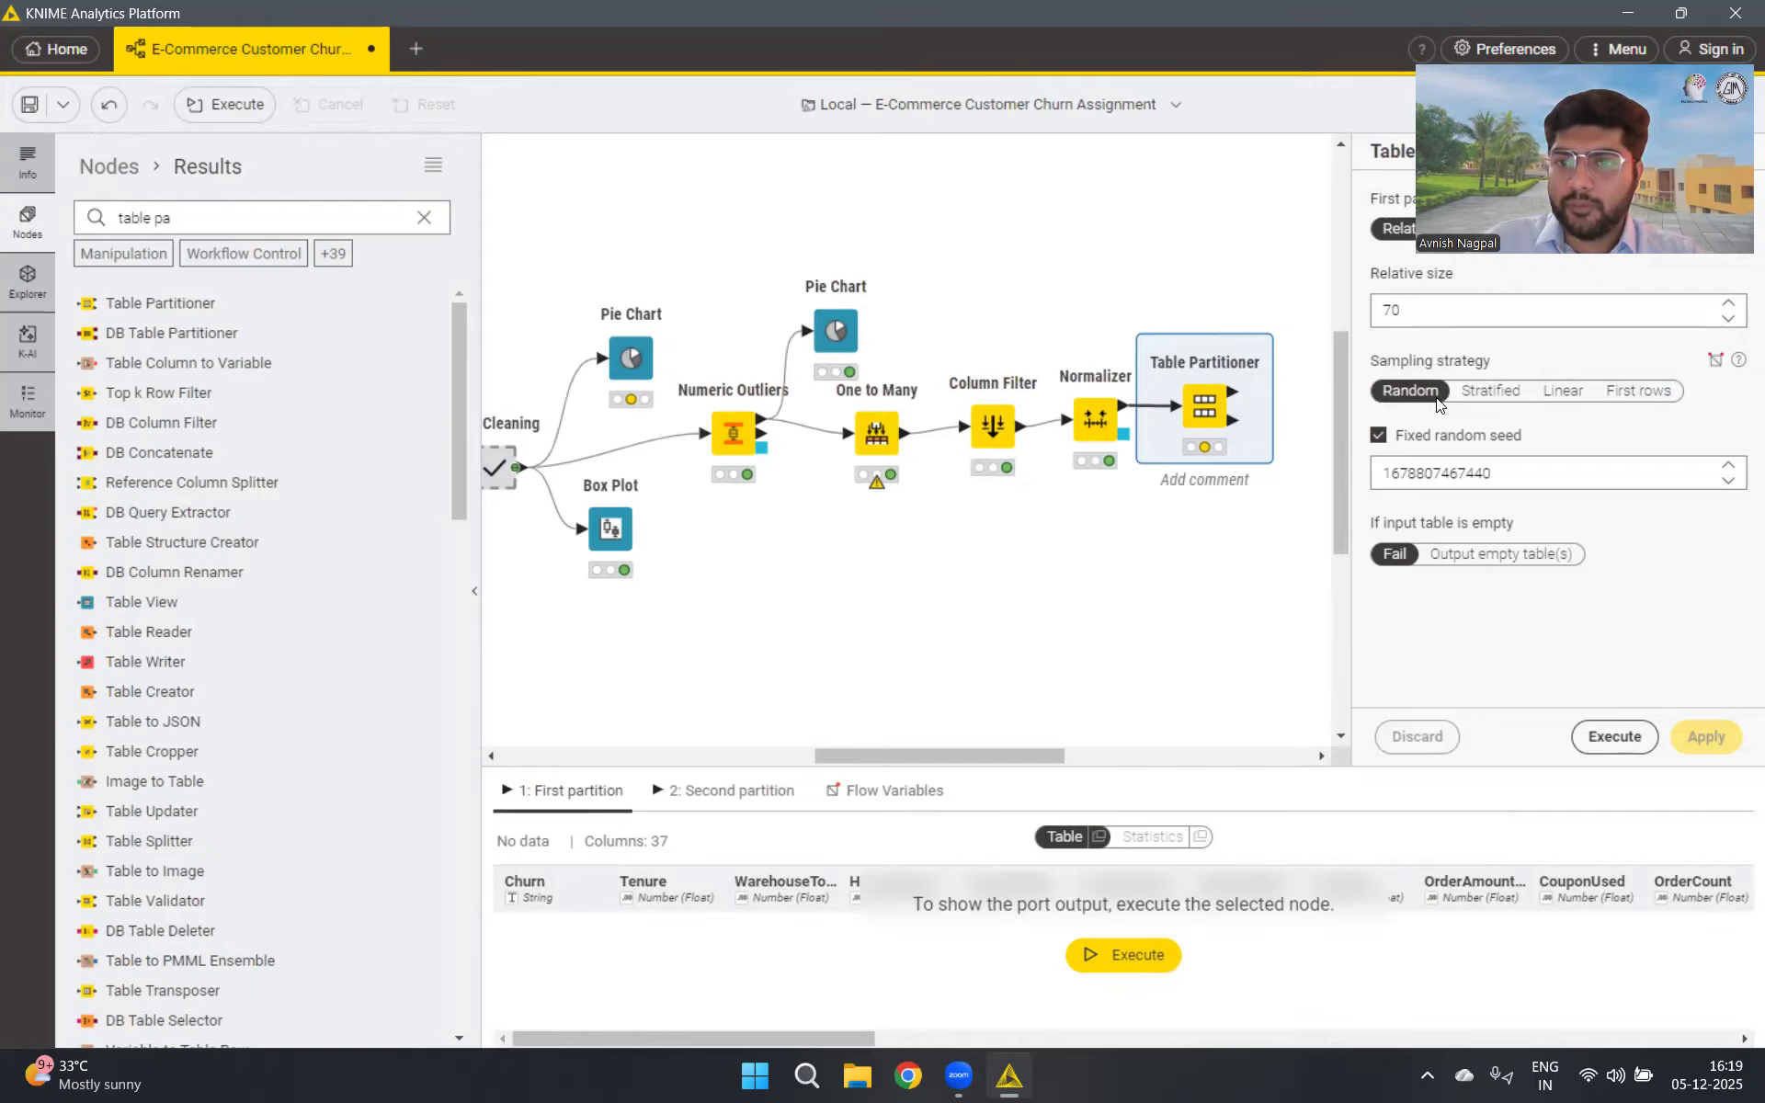
{"action": "left_click", "coordinate": [1493, 390]}
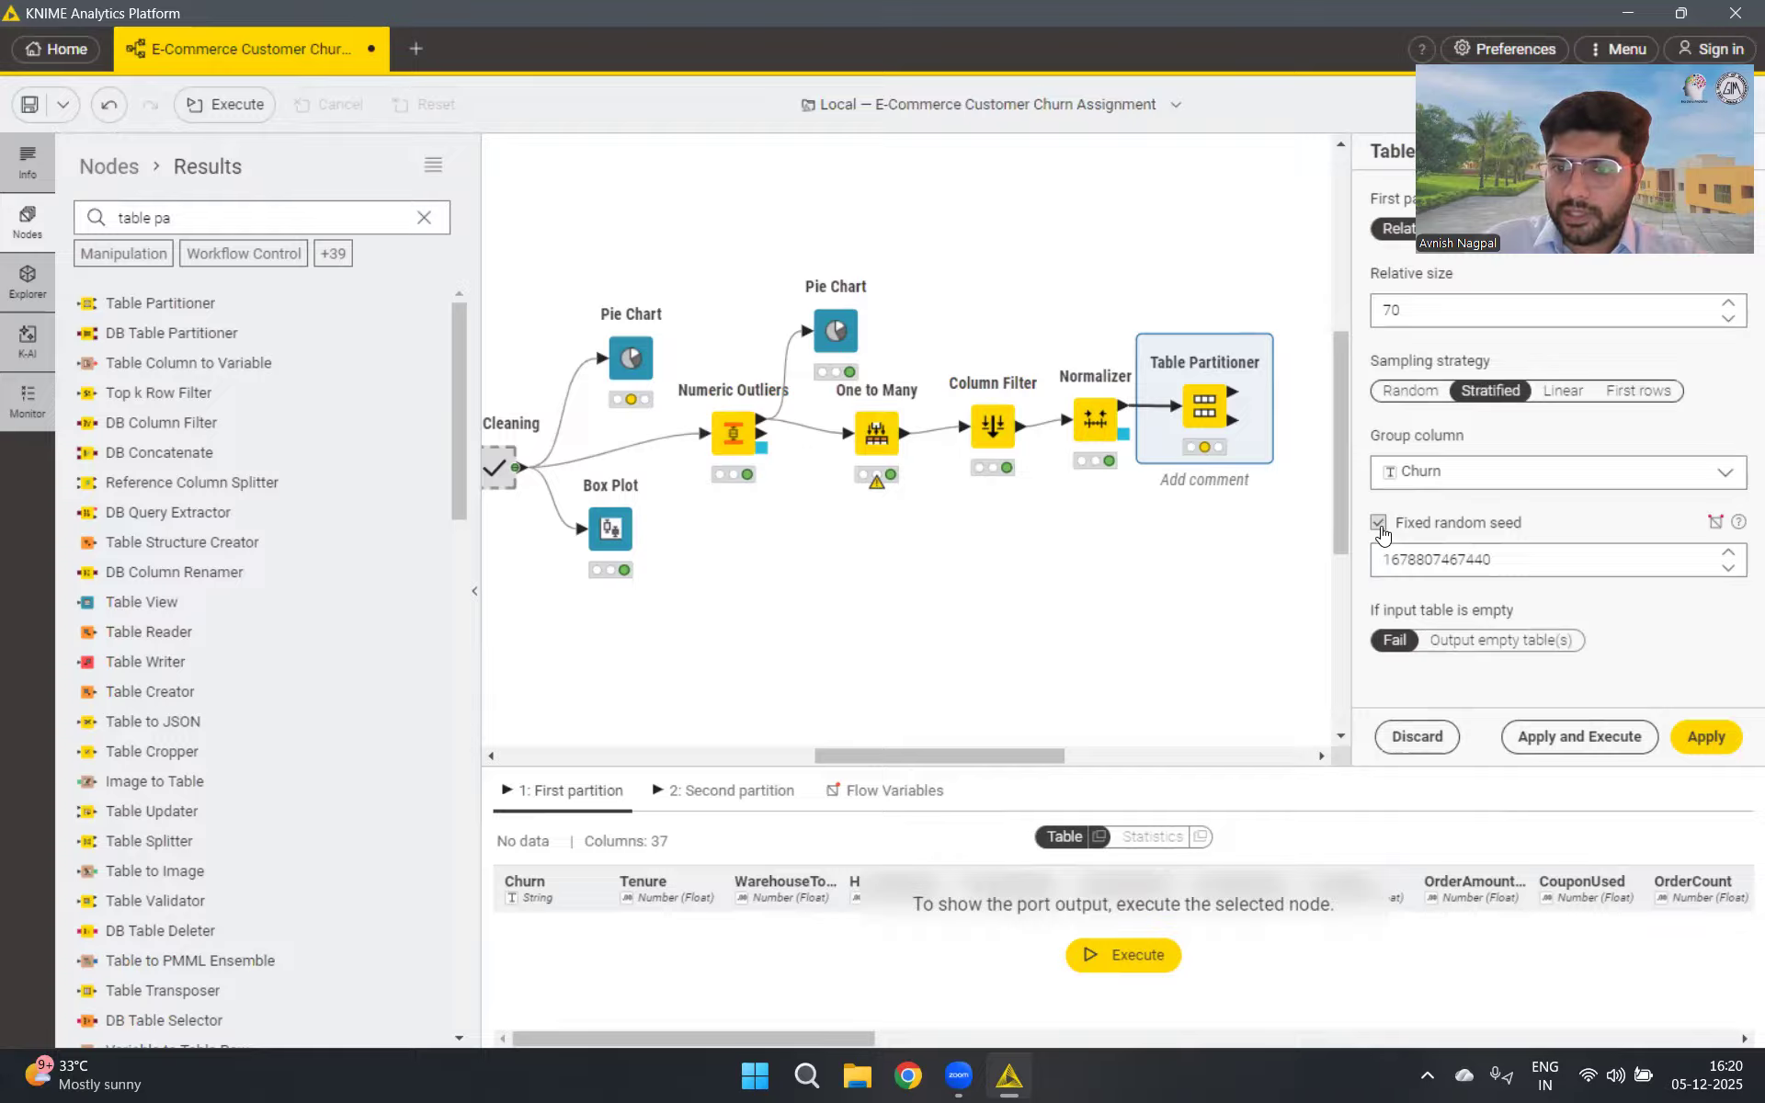
{"action": "left_click", "coordinate": [1570, 739]}
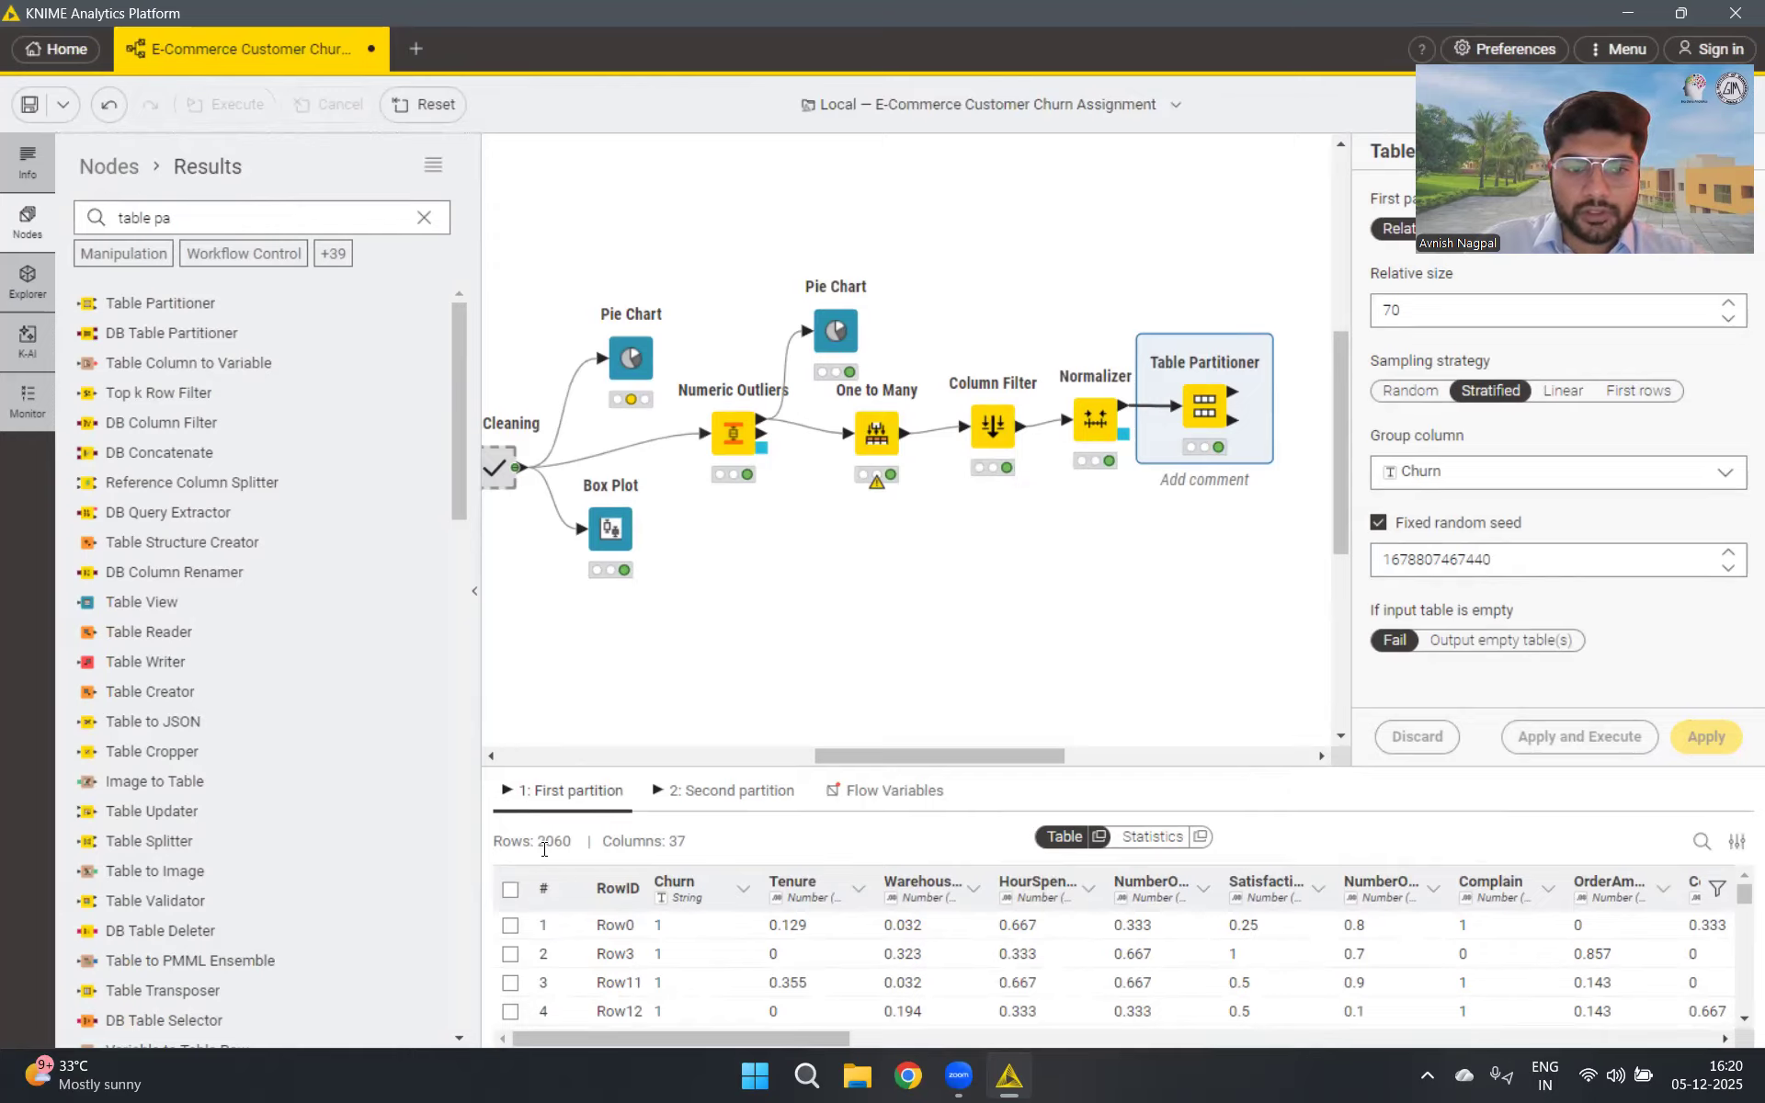
{"action": "left_click", "coordinate": [723, 796]}
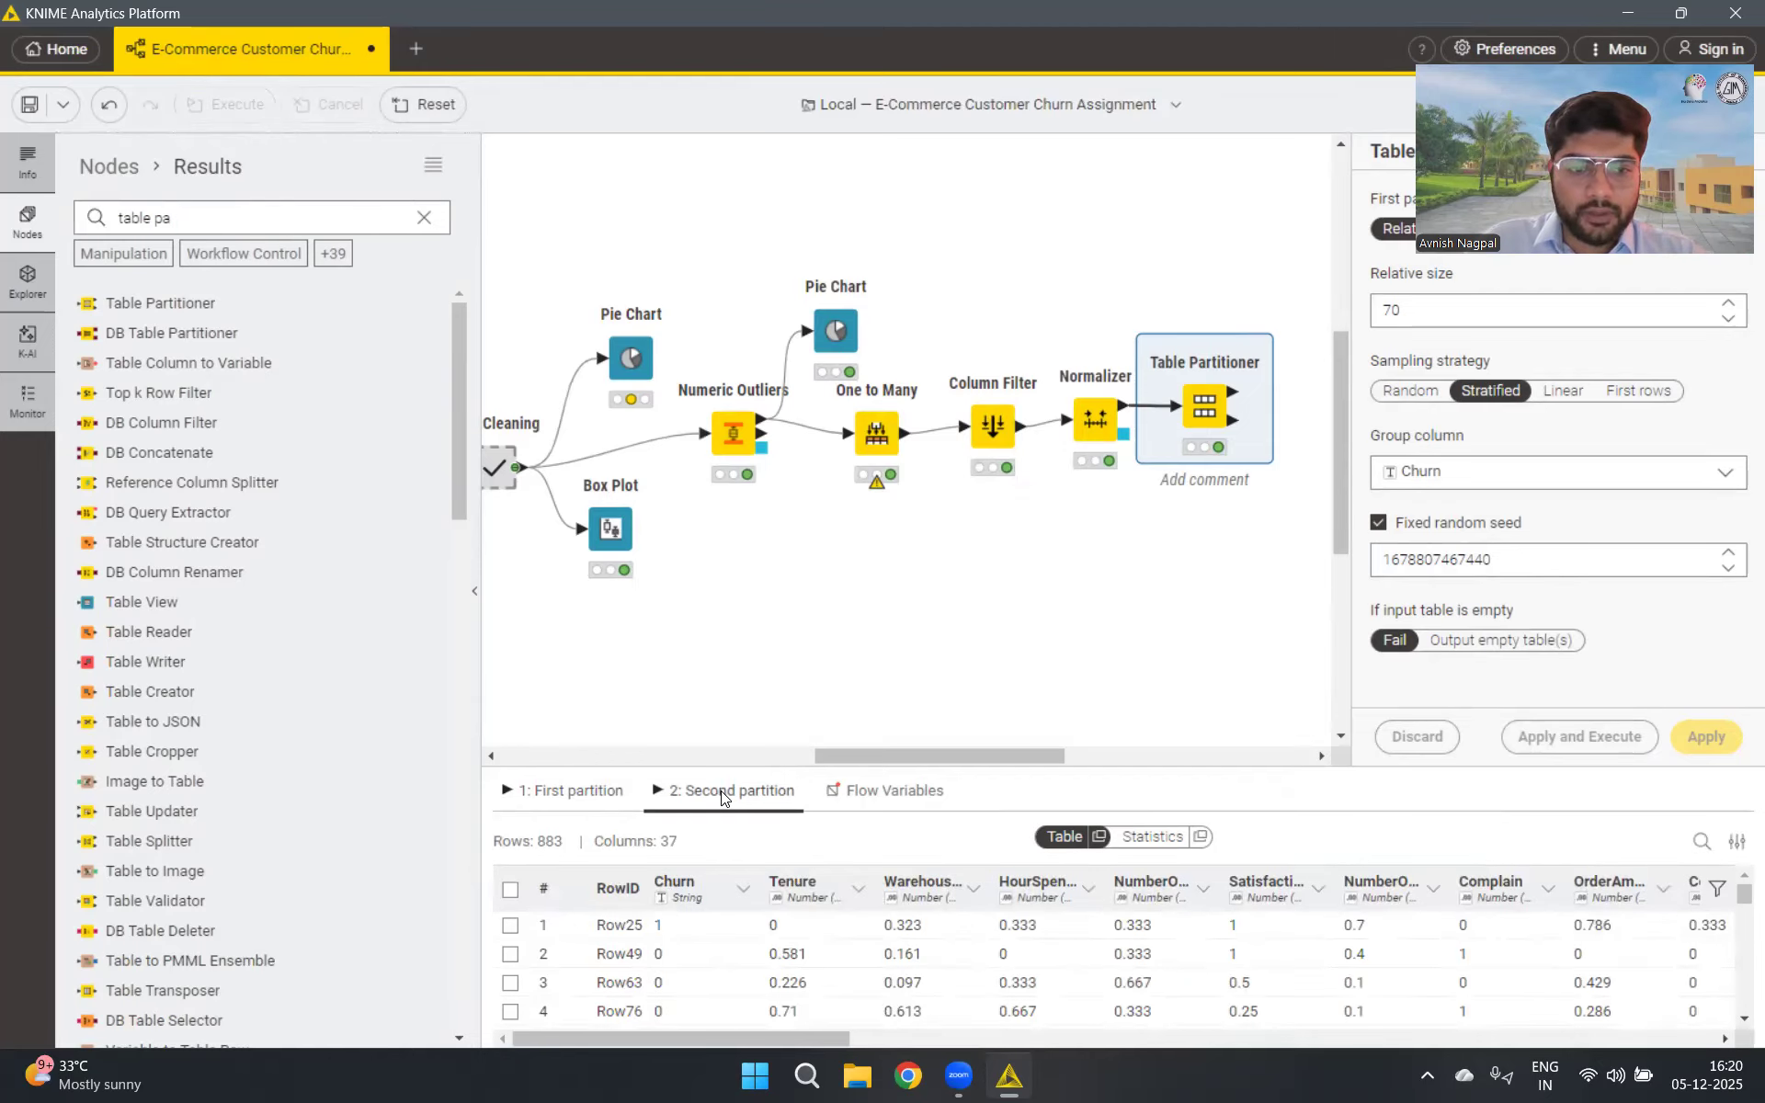
{"action": "left_click", "coordinate": [562, 793]}
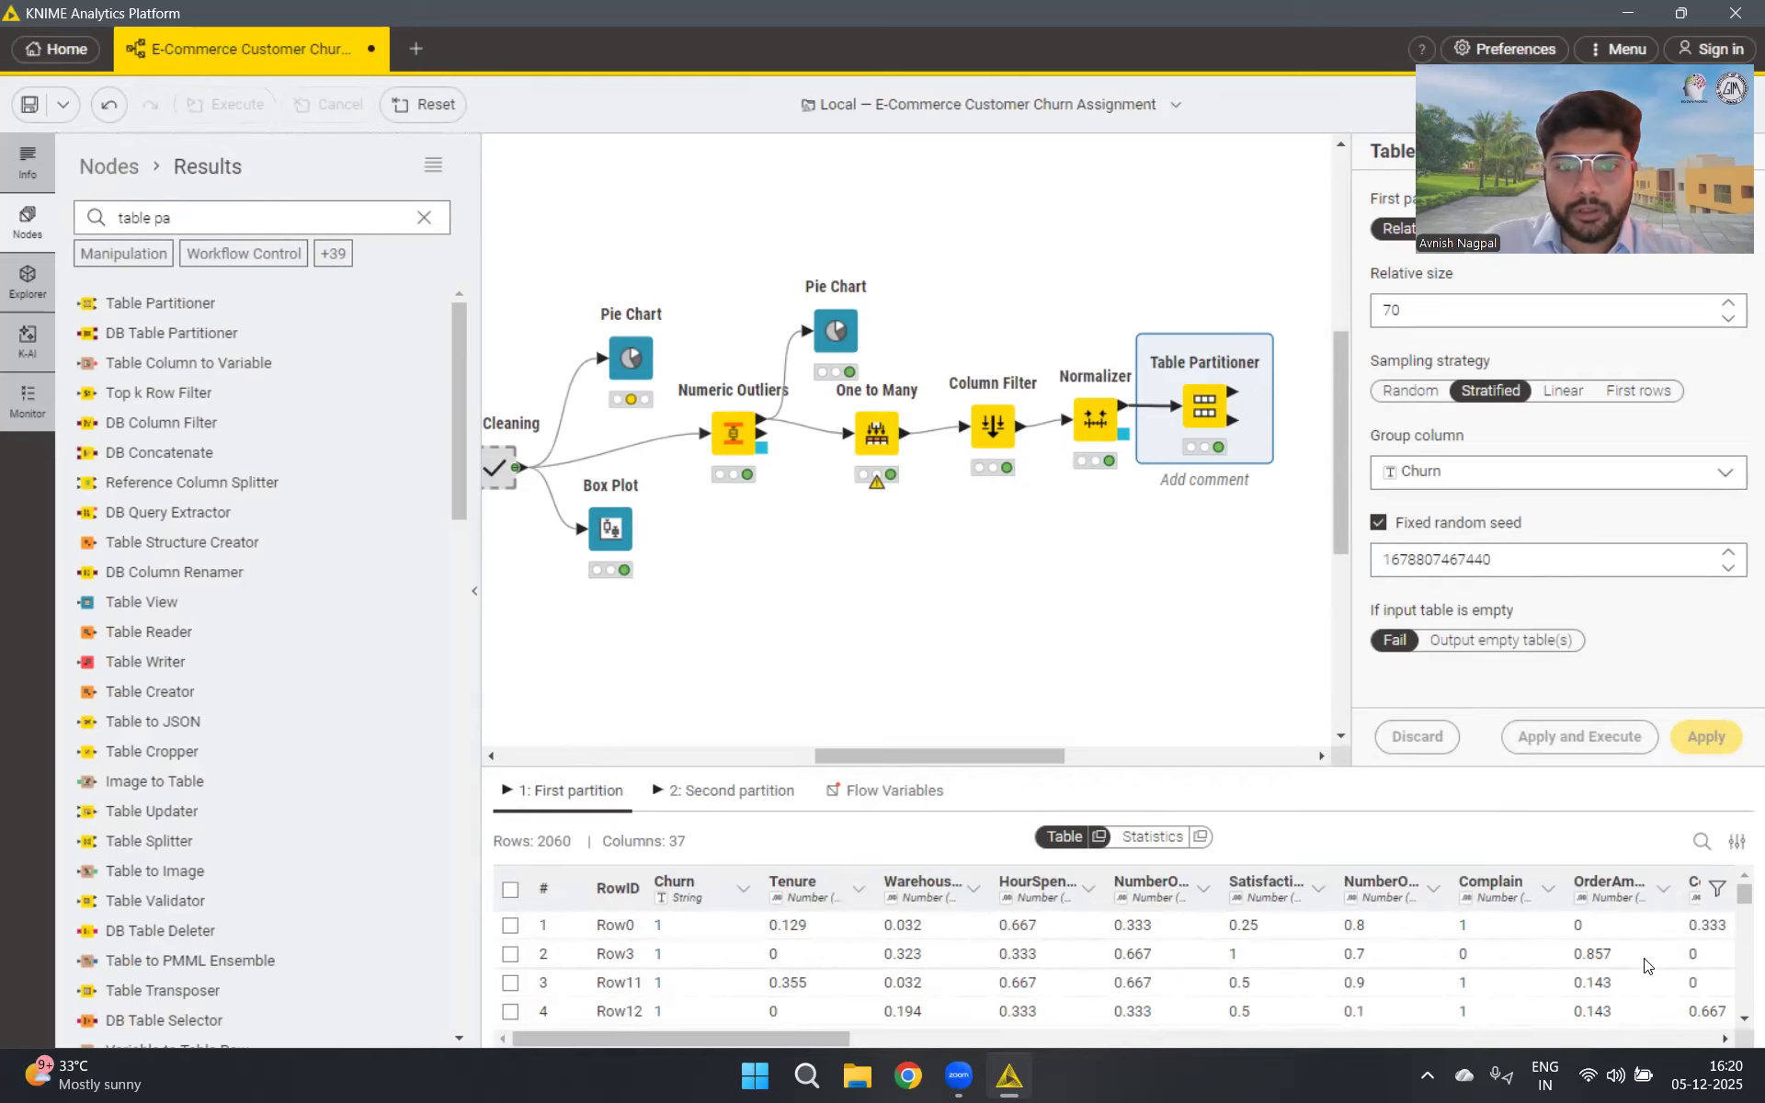
{"action": "left_click", "coordinate": [777, 796]}
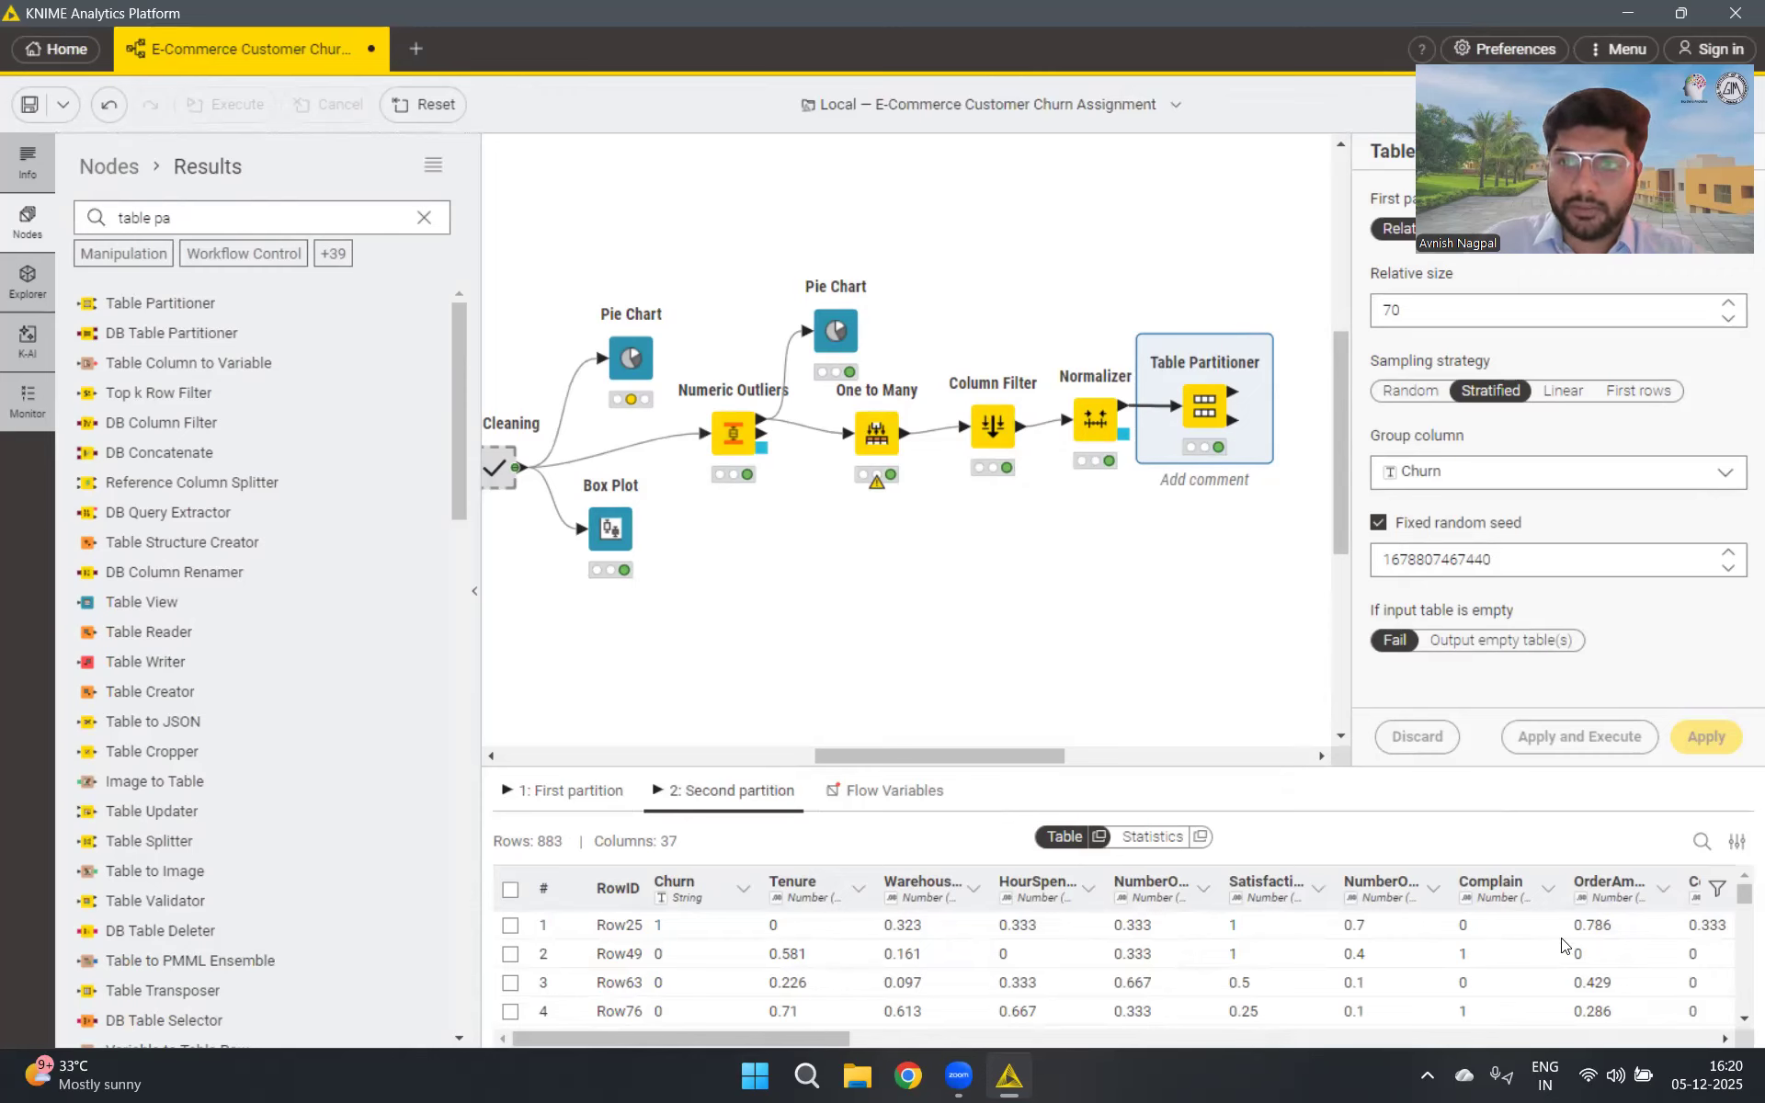
{"action": "left_click", "coordinate": [590, 784]}
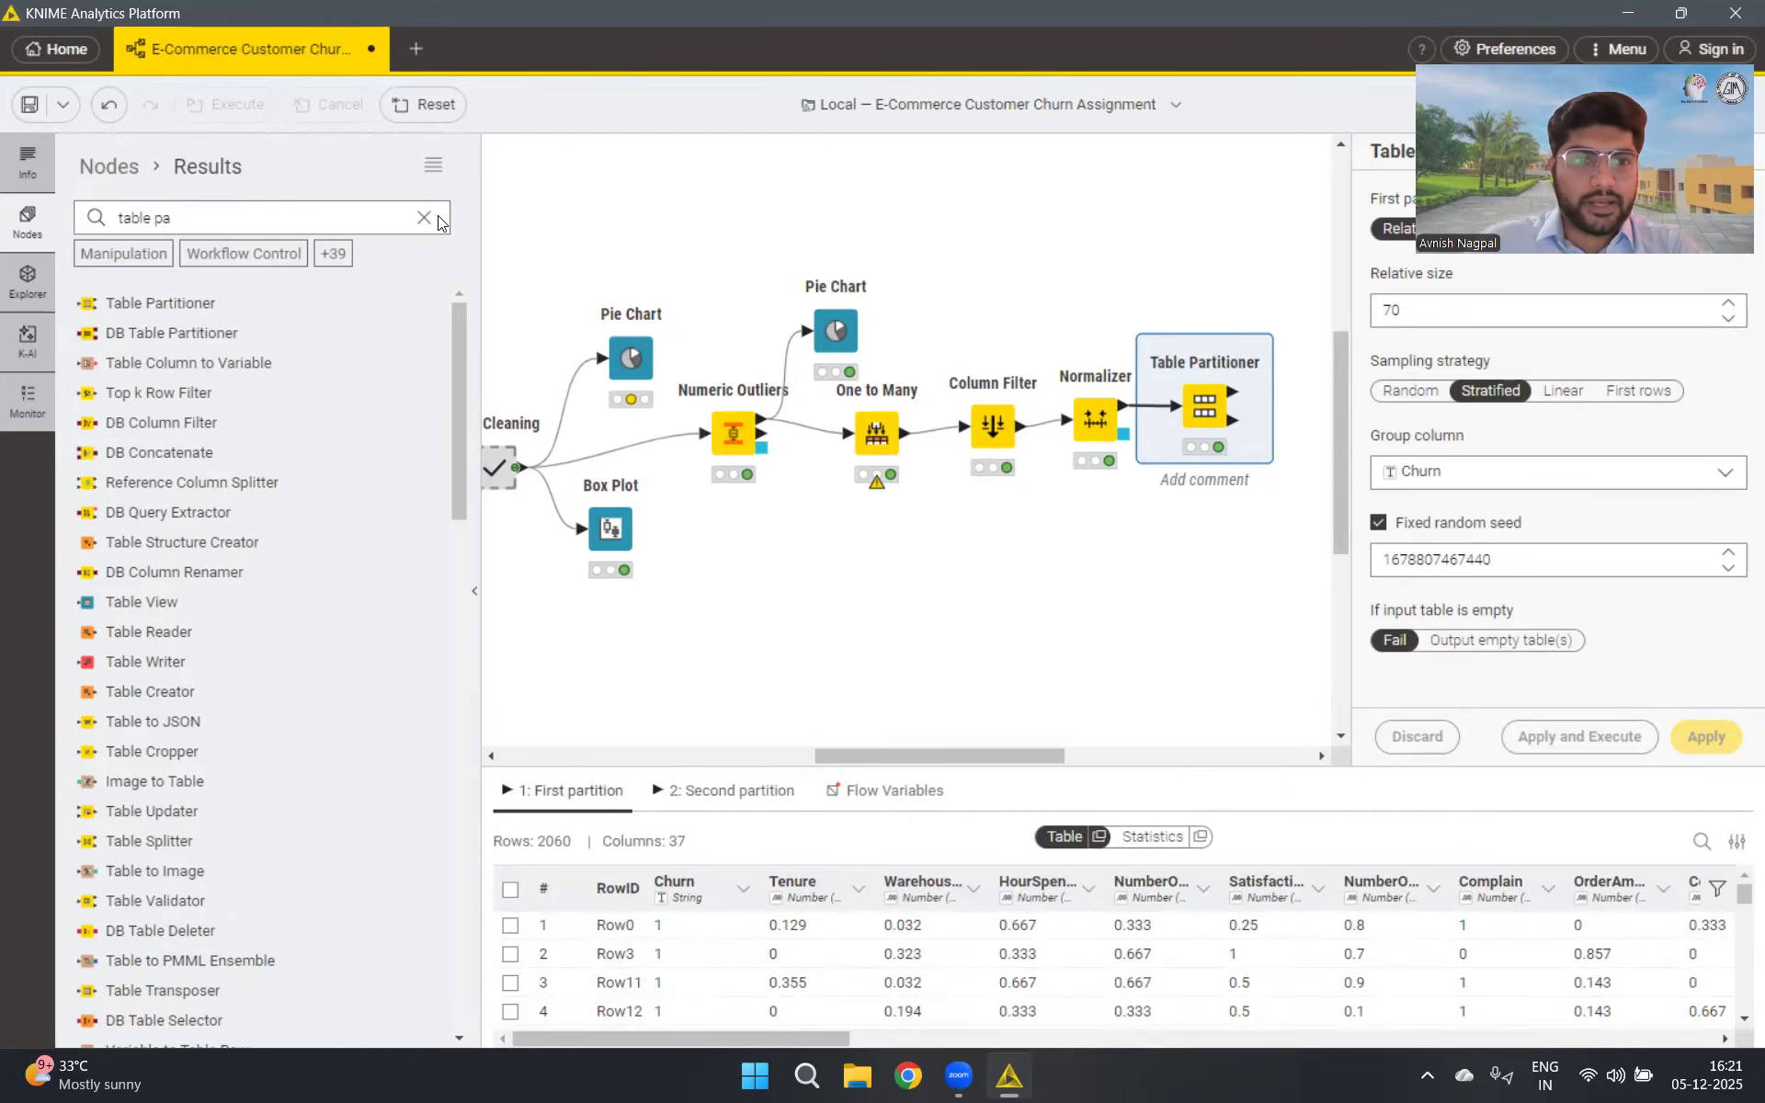
Find the Logistic Regression Learner by searching "logist", add it after the Table Partitioner, and connect it to the first partition output
{"action": "left_click", "coordinate": [370, 214]}
{"action": "key", "text": "ctrl+a"}
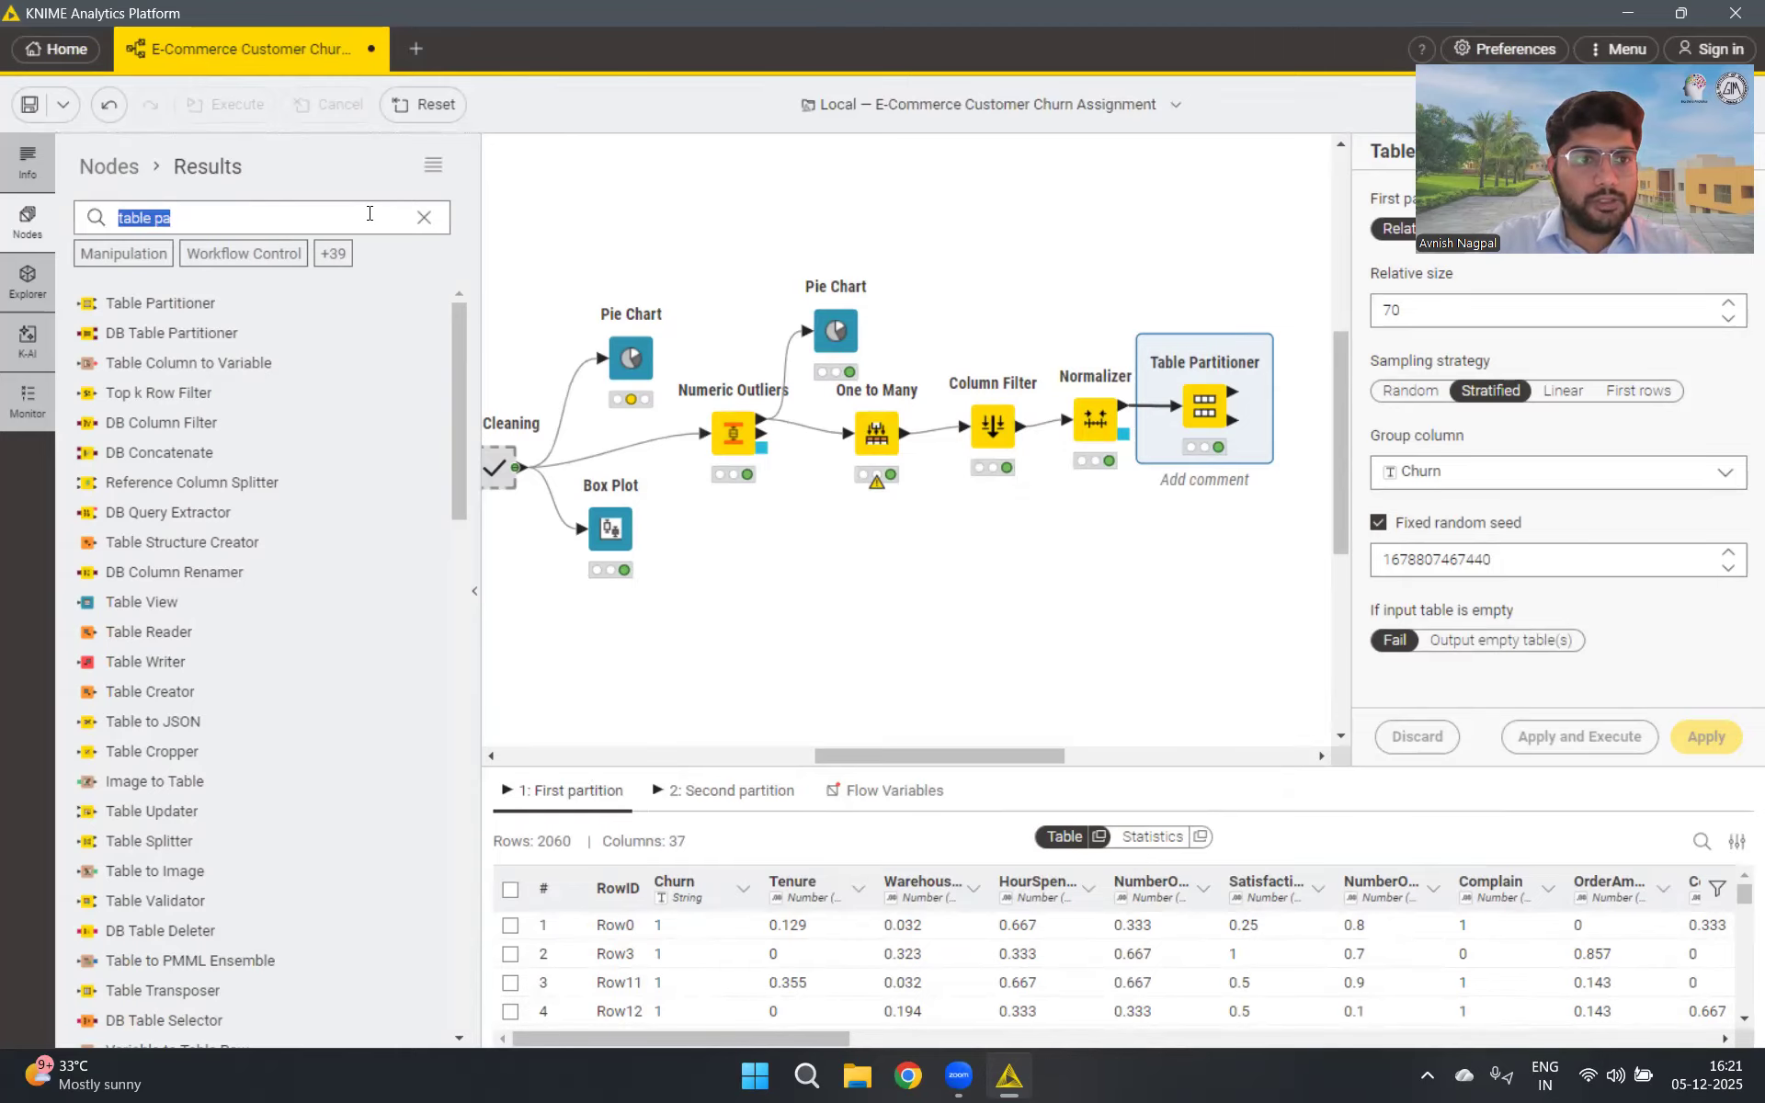
{"action": "key", "text": "BackSpace"}
{"action": "type", "text": "logist"}
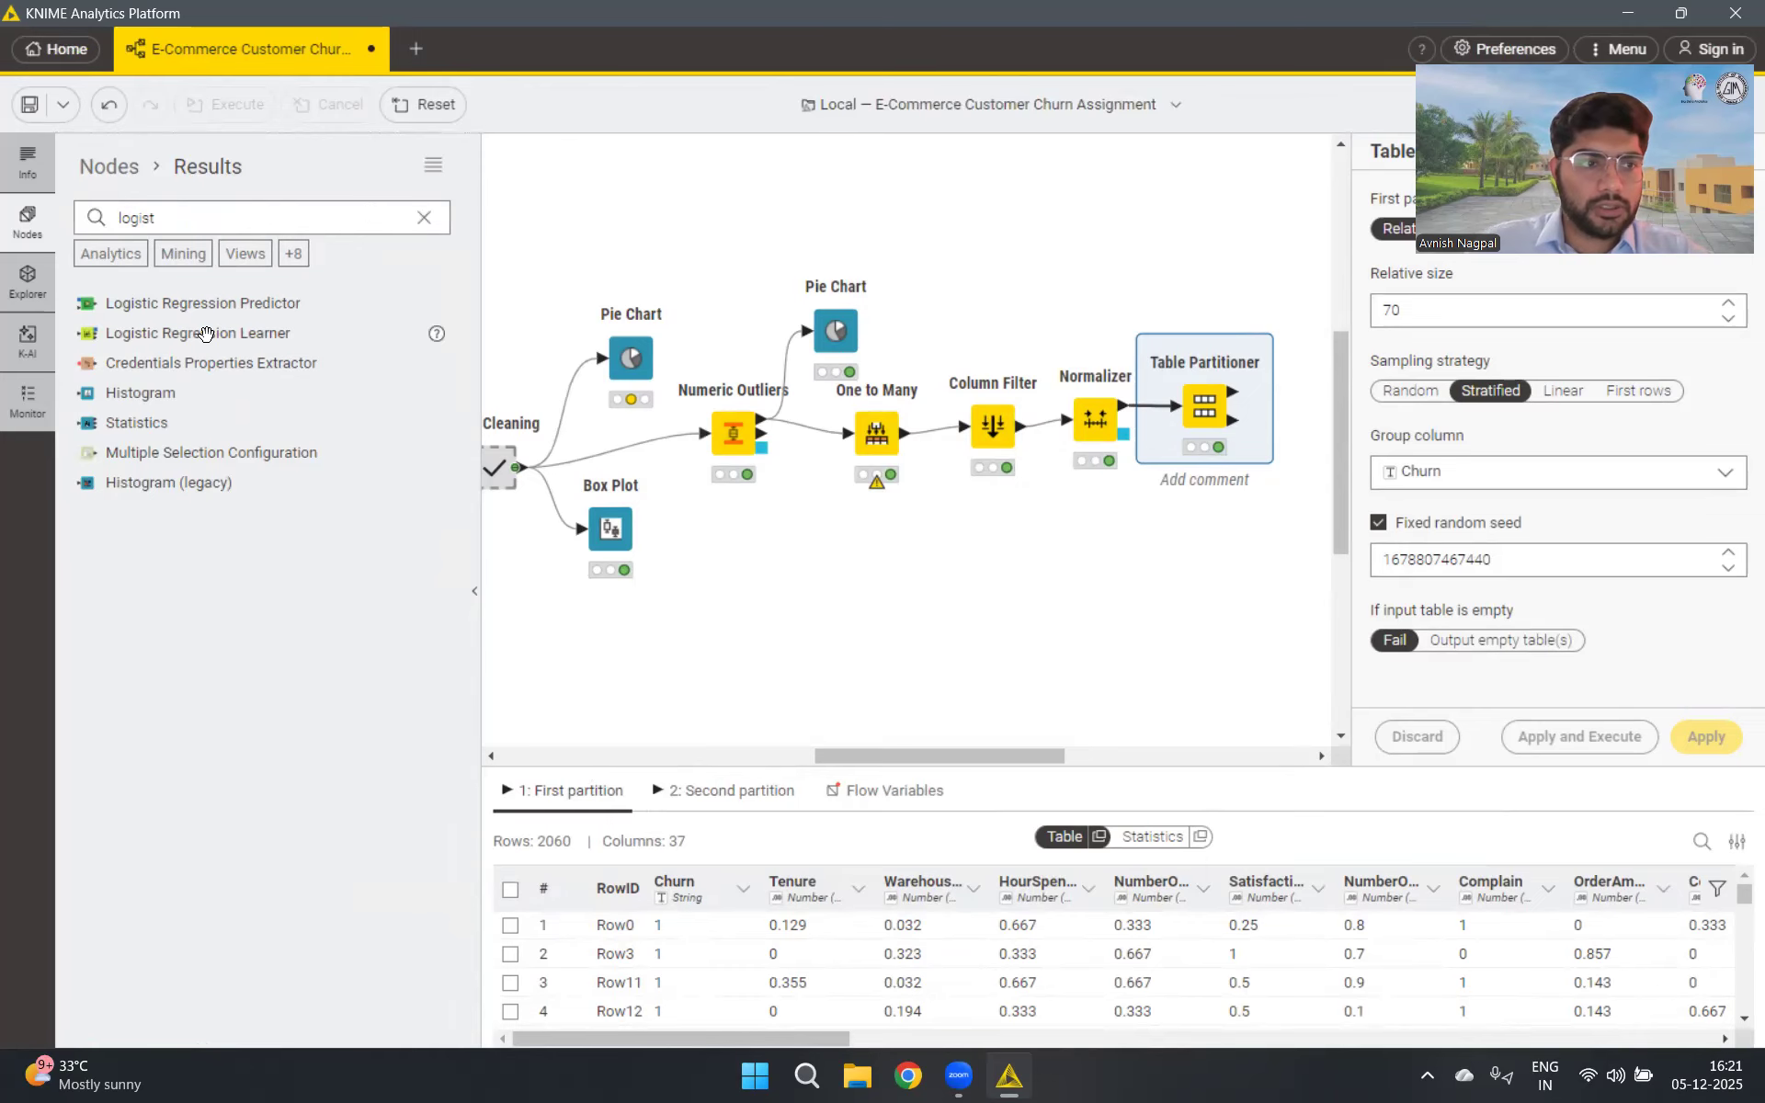
{"action": "left_click_drag", "start_coordinate": [938, 756], "coordinate": [988, 756]}
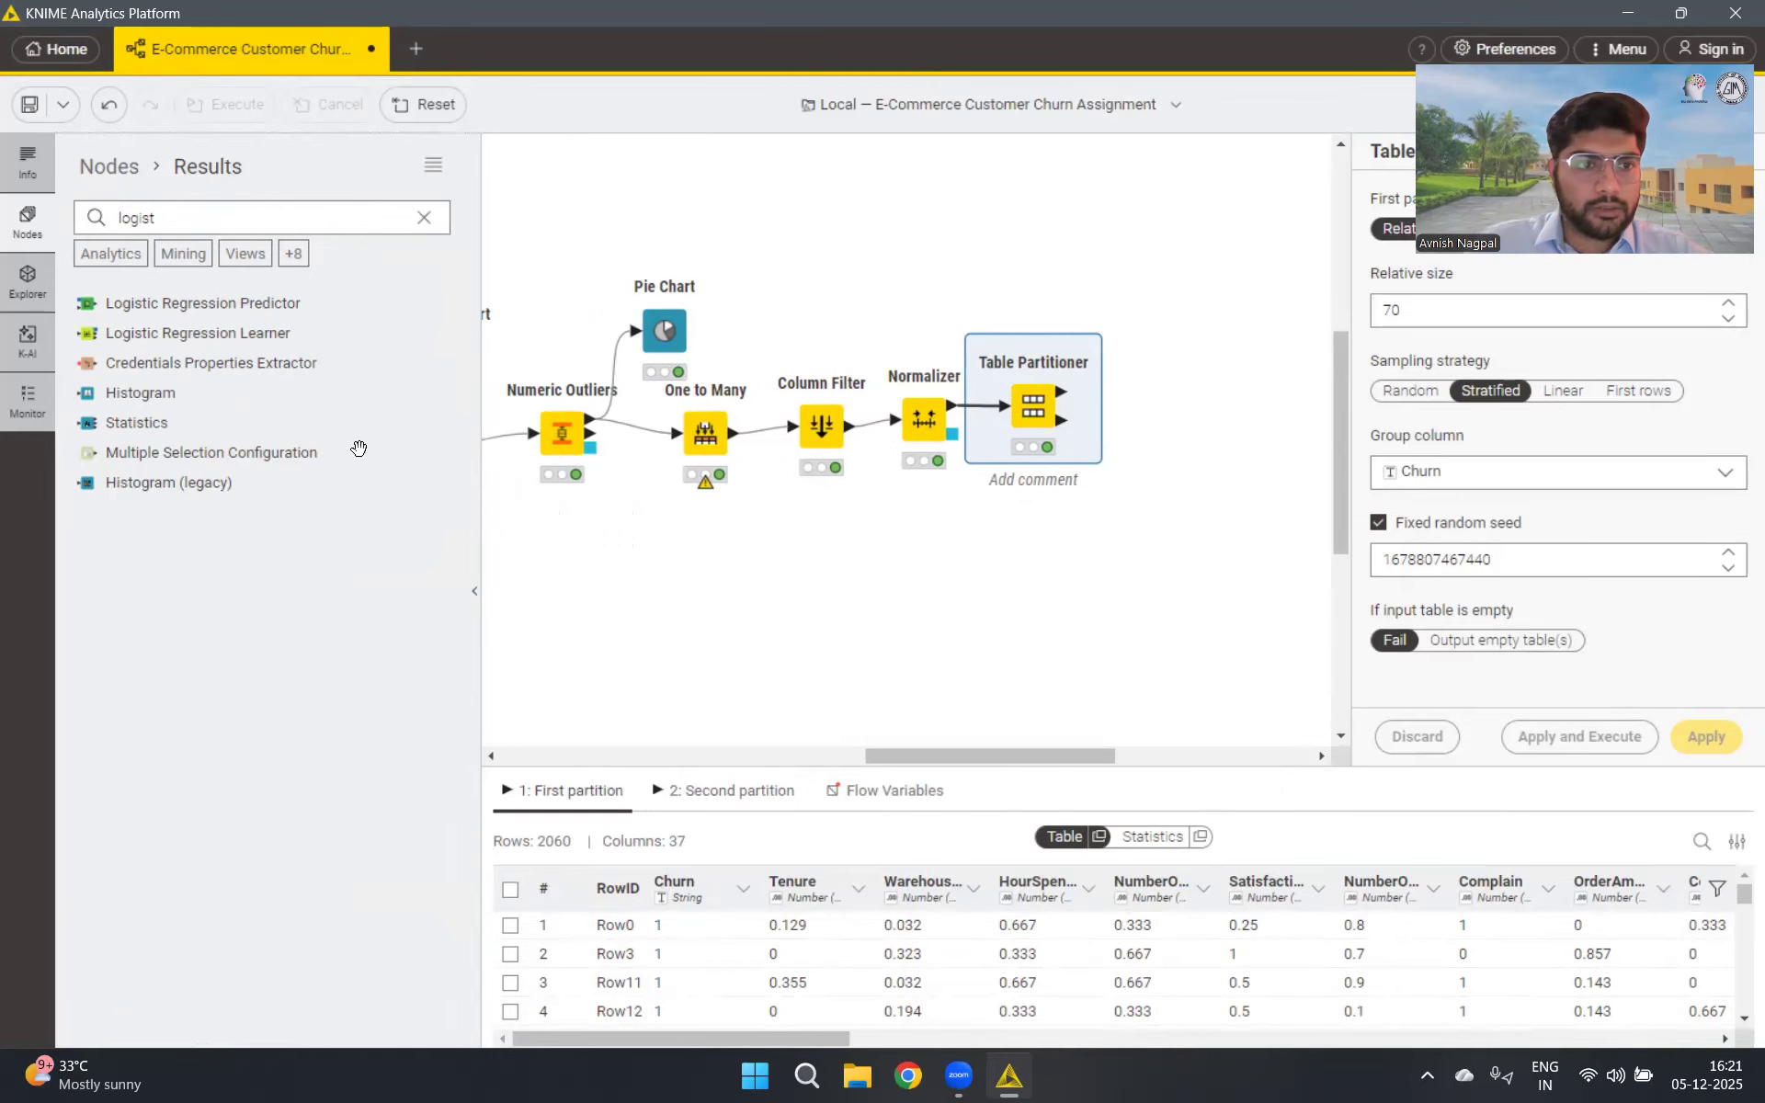
{"action": "left_click_drag", "start_coordinate": [276, 335], "coordinate": [1166, 384]}
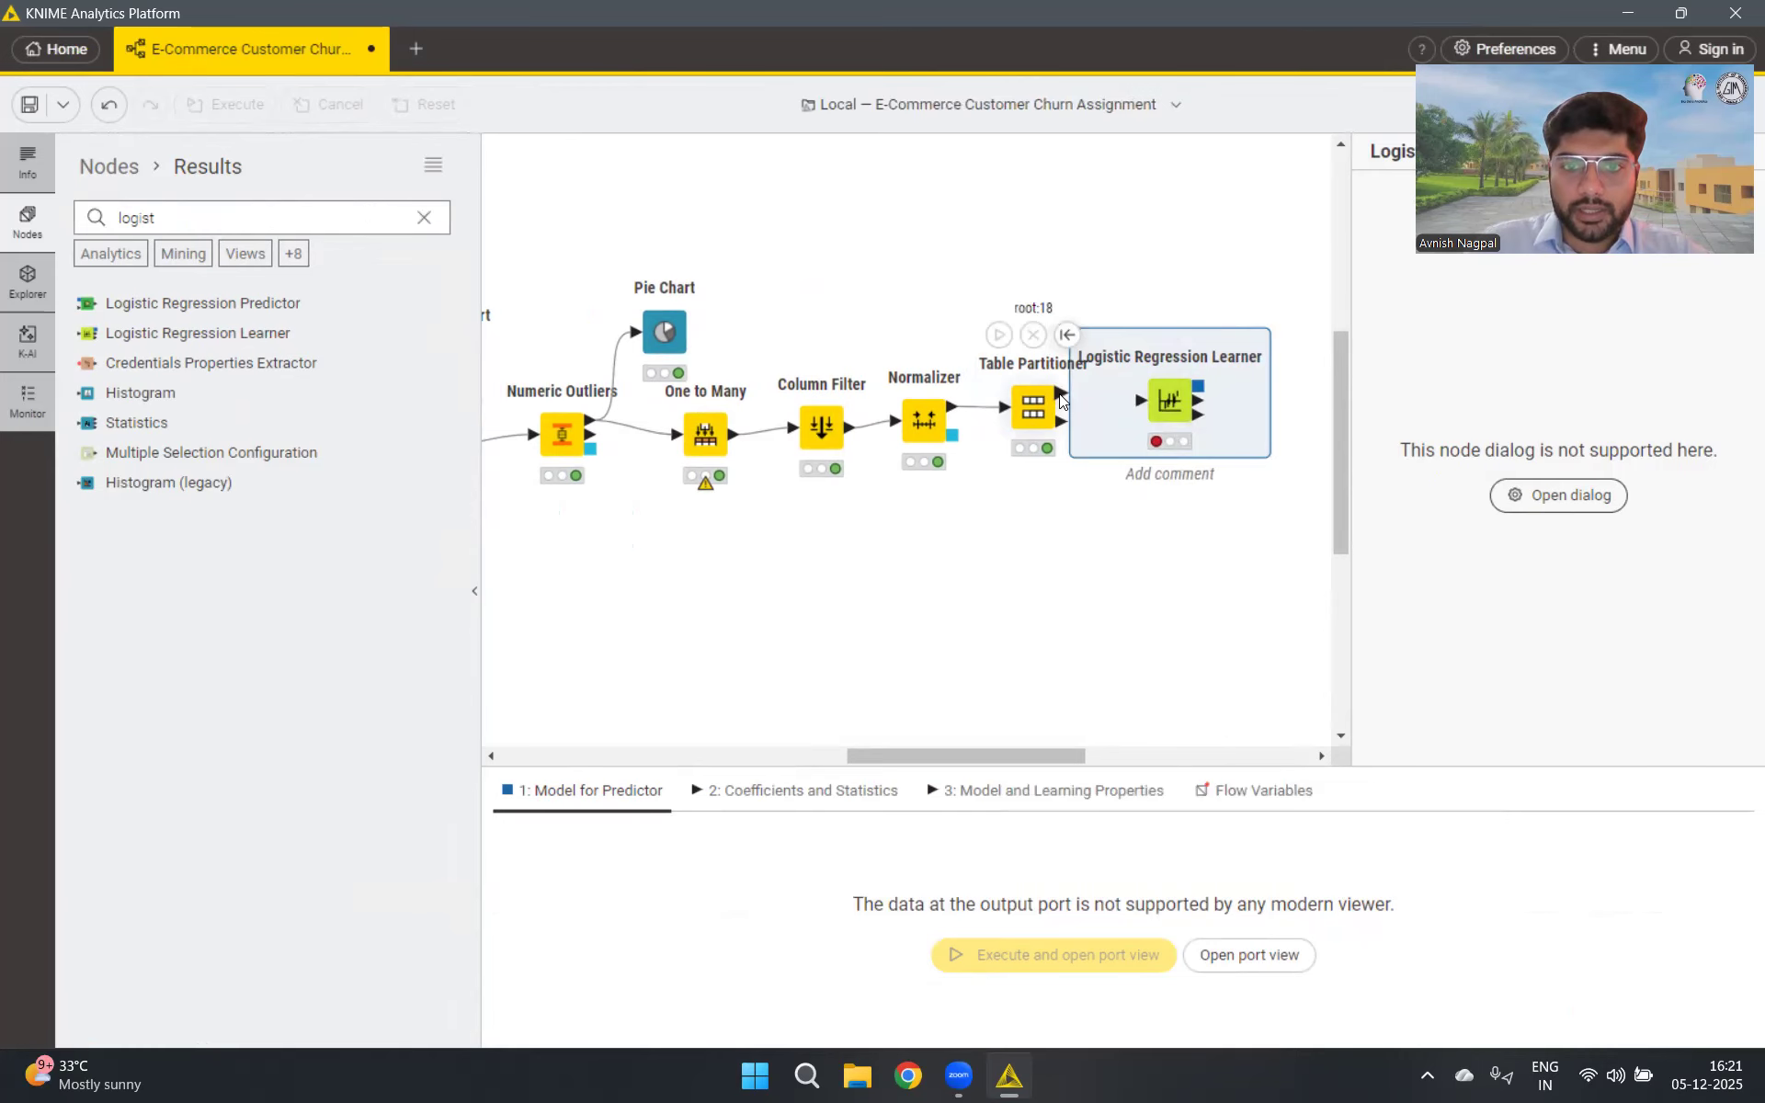
{"action": "left_click_drag", "start_coordinate": [1062, 395], "coordinate": [1185, 402]}
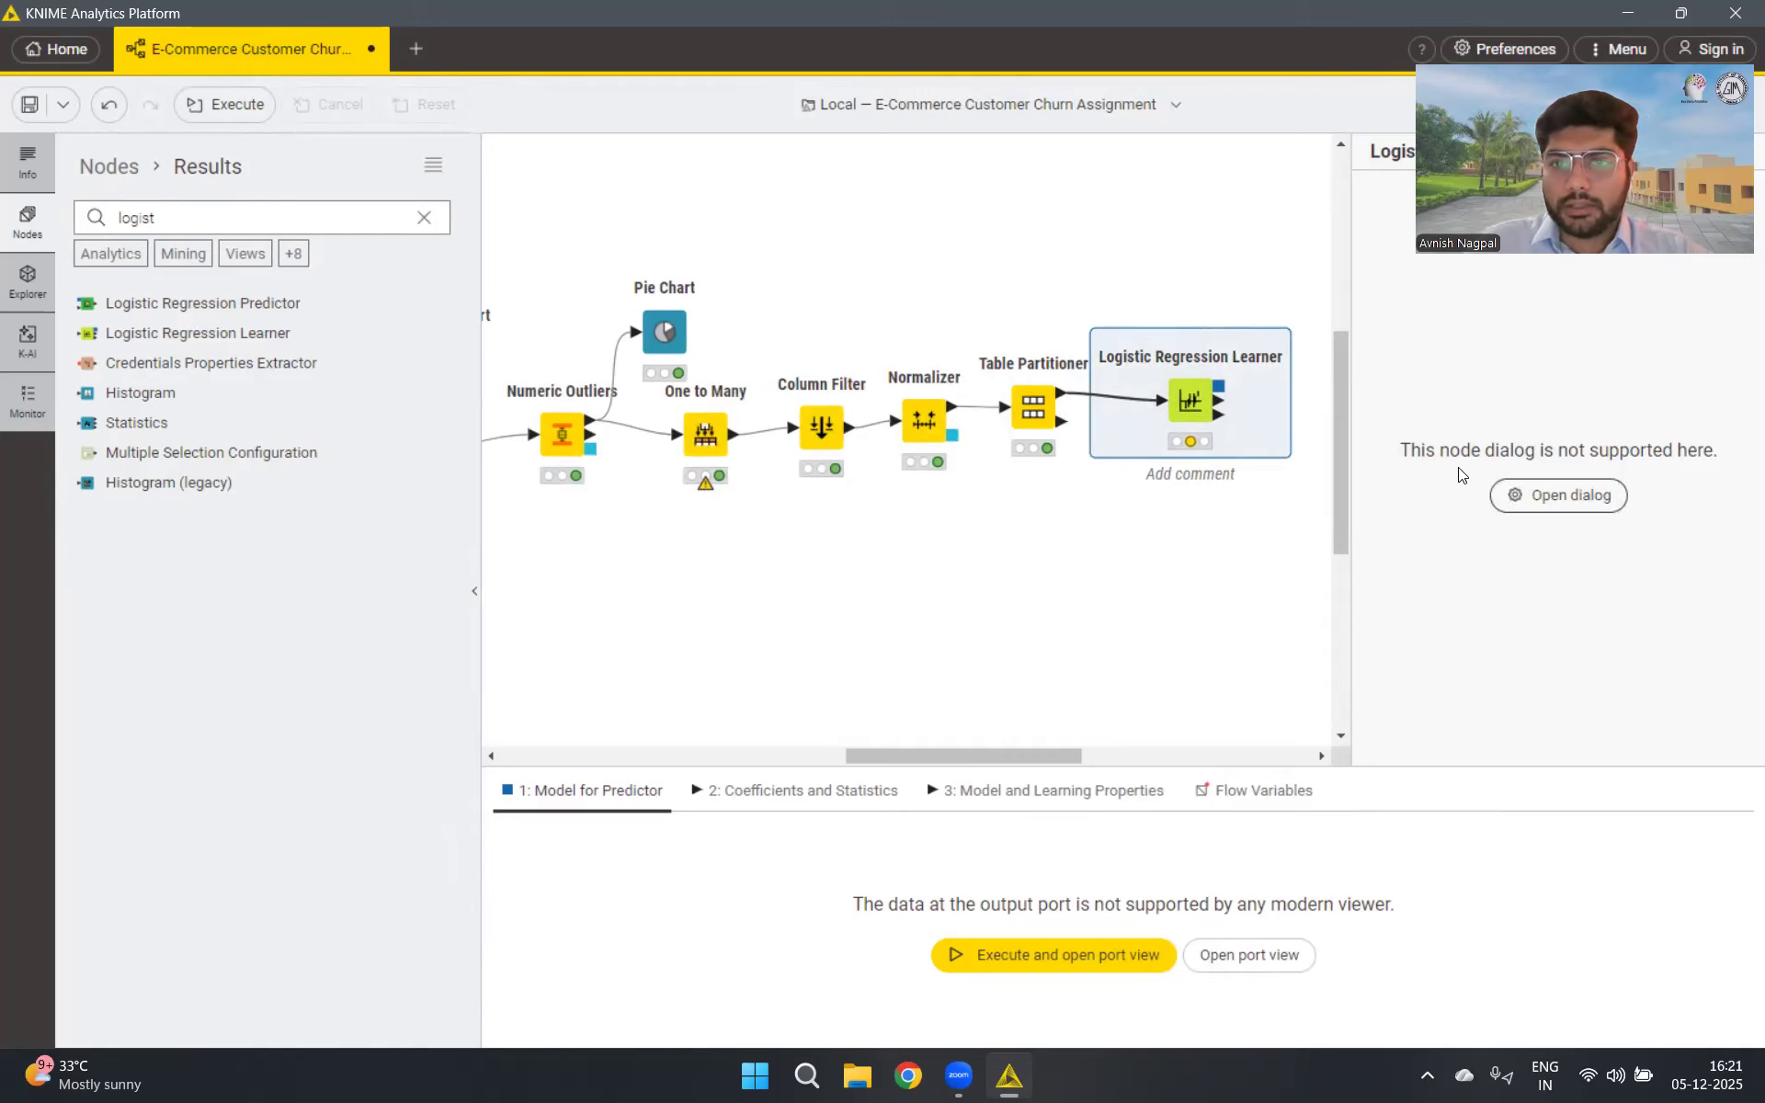
Configure the Logistic Regression Learner with reference category 1 for the Churn target, review the included feature columns, and apply the settings
{"action": "left_click", "coordinate": [1532, 488]}
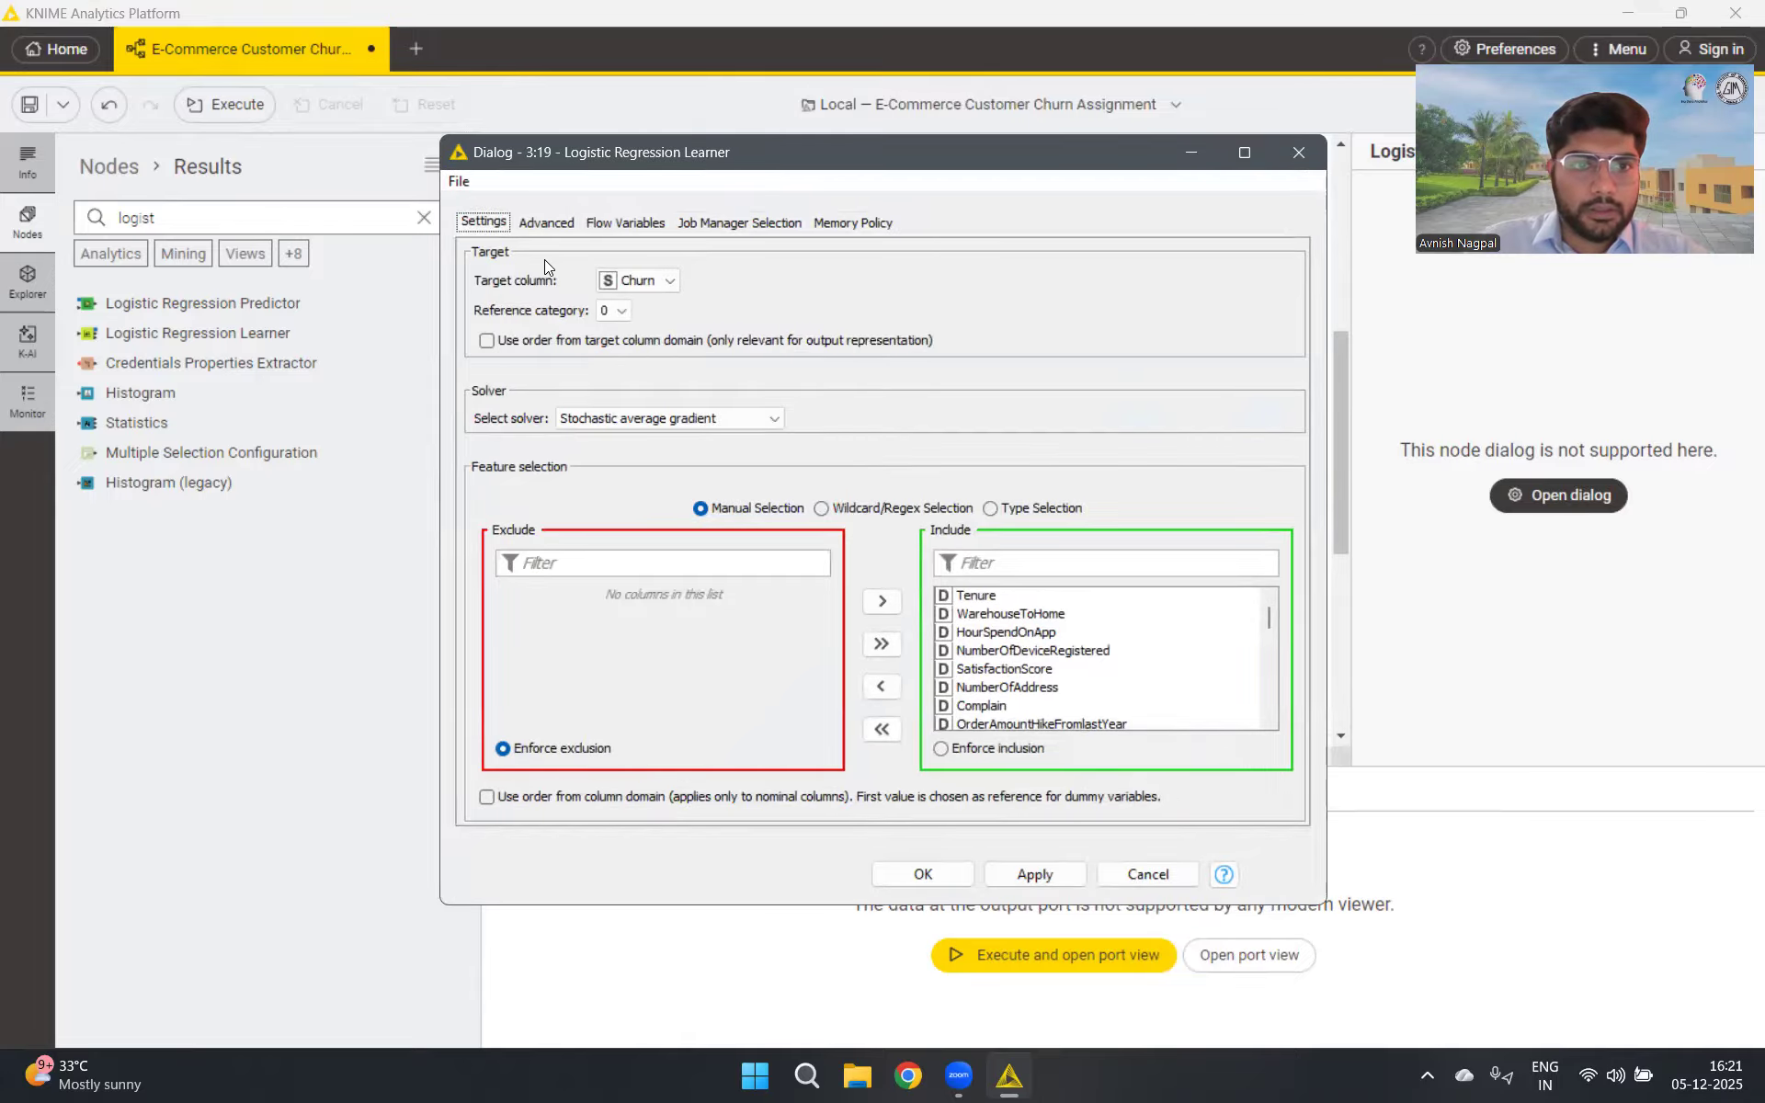
{"action": "left_click", "coordinate": [622, 313]}
{"action": "left_click", "coordinate": [618, 331]}
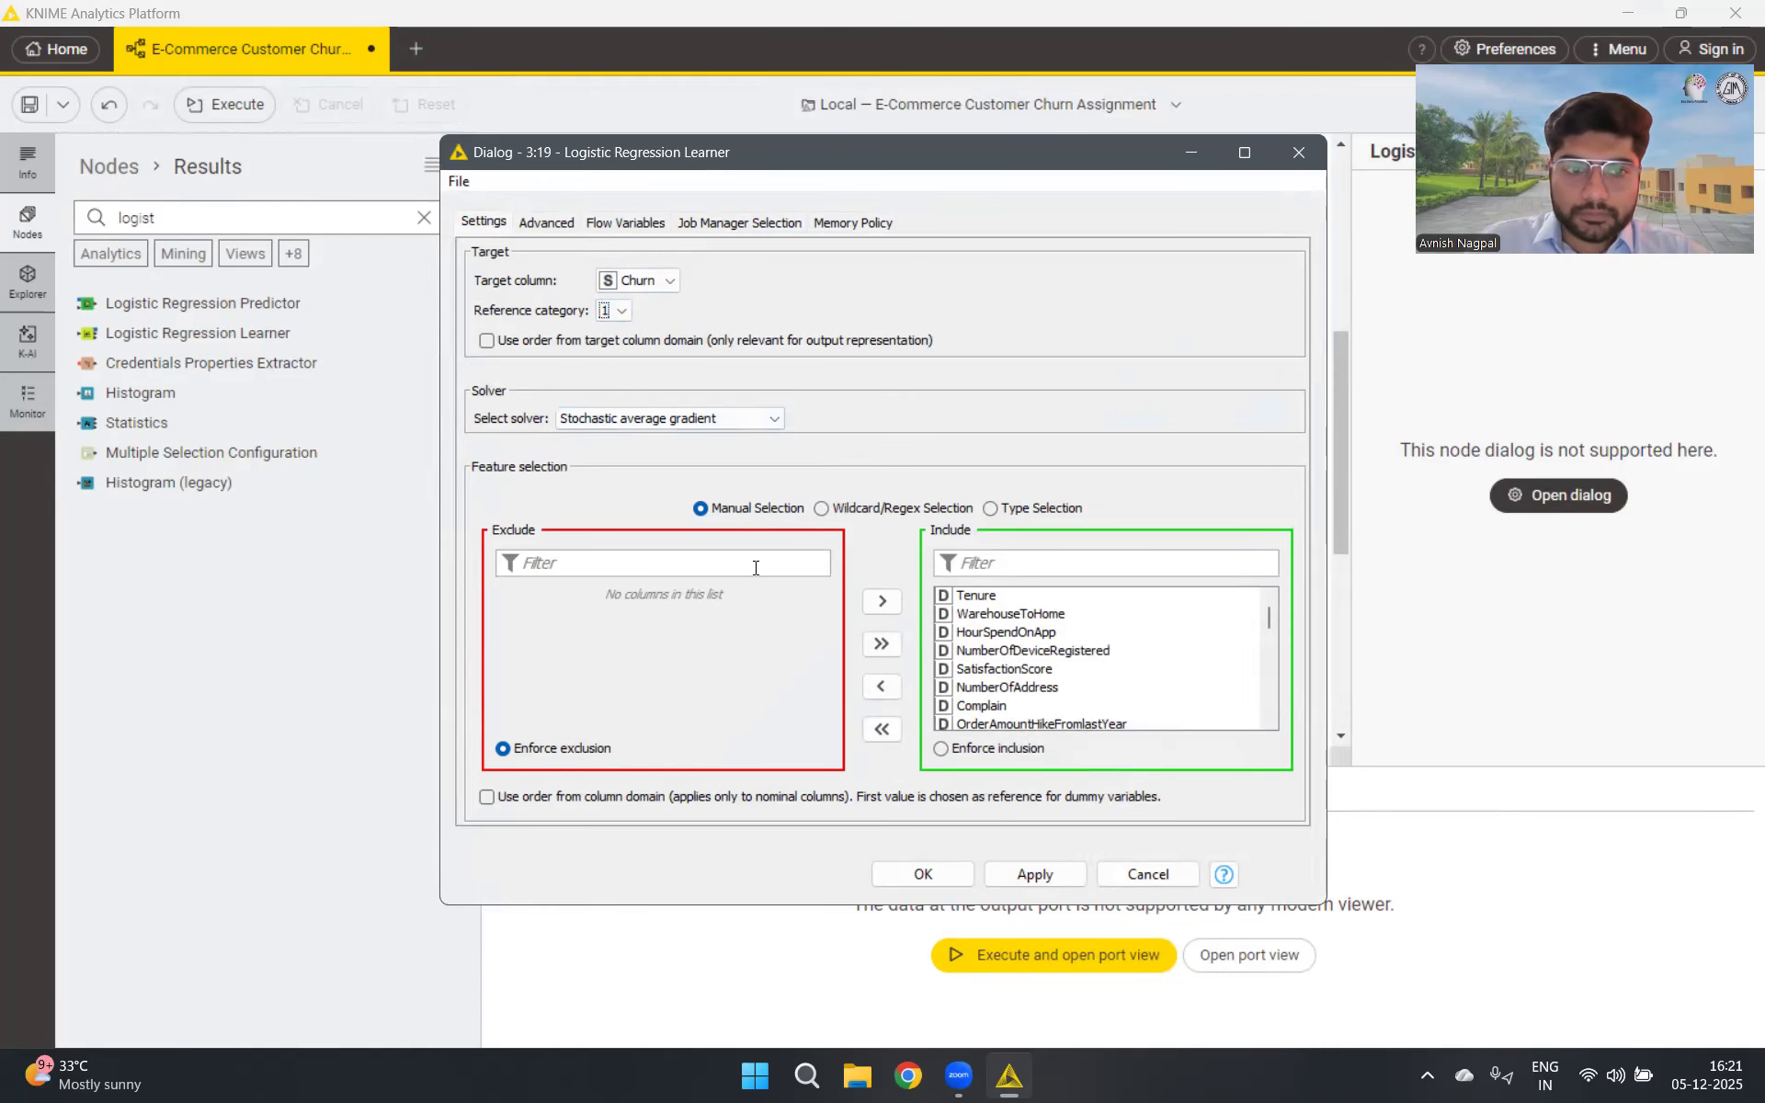
{"action": "scroll", "coordinate": [1117, 635], "scroll_direction": "down", "scroll_amount": 2}
{"action": "scroll", "coordinate": [1113, 641], "scroll_direction": "up", "scroll_amount": 2}
{"action": "scroll", "coordinate": [1113, 641], "scroll_direction": "down", "scroll_amount": 2}
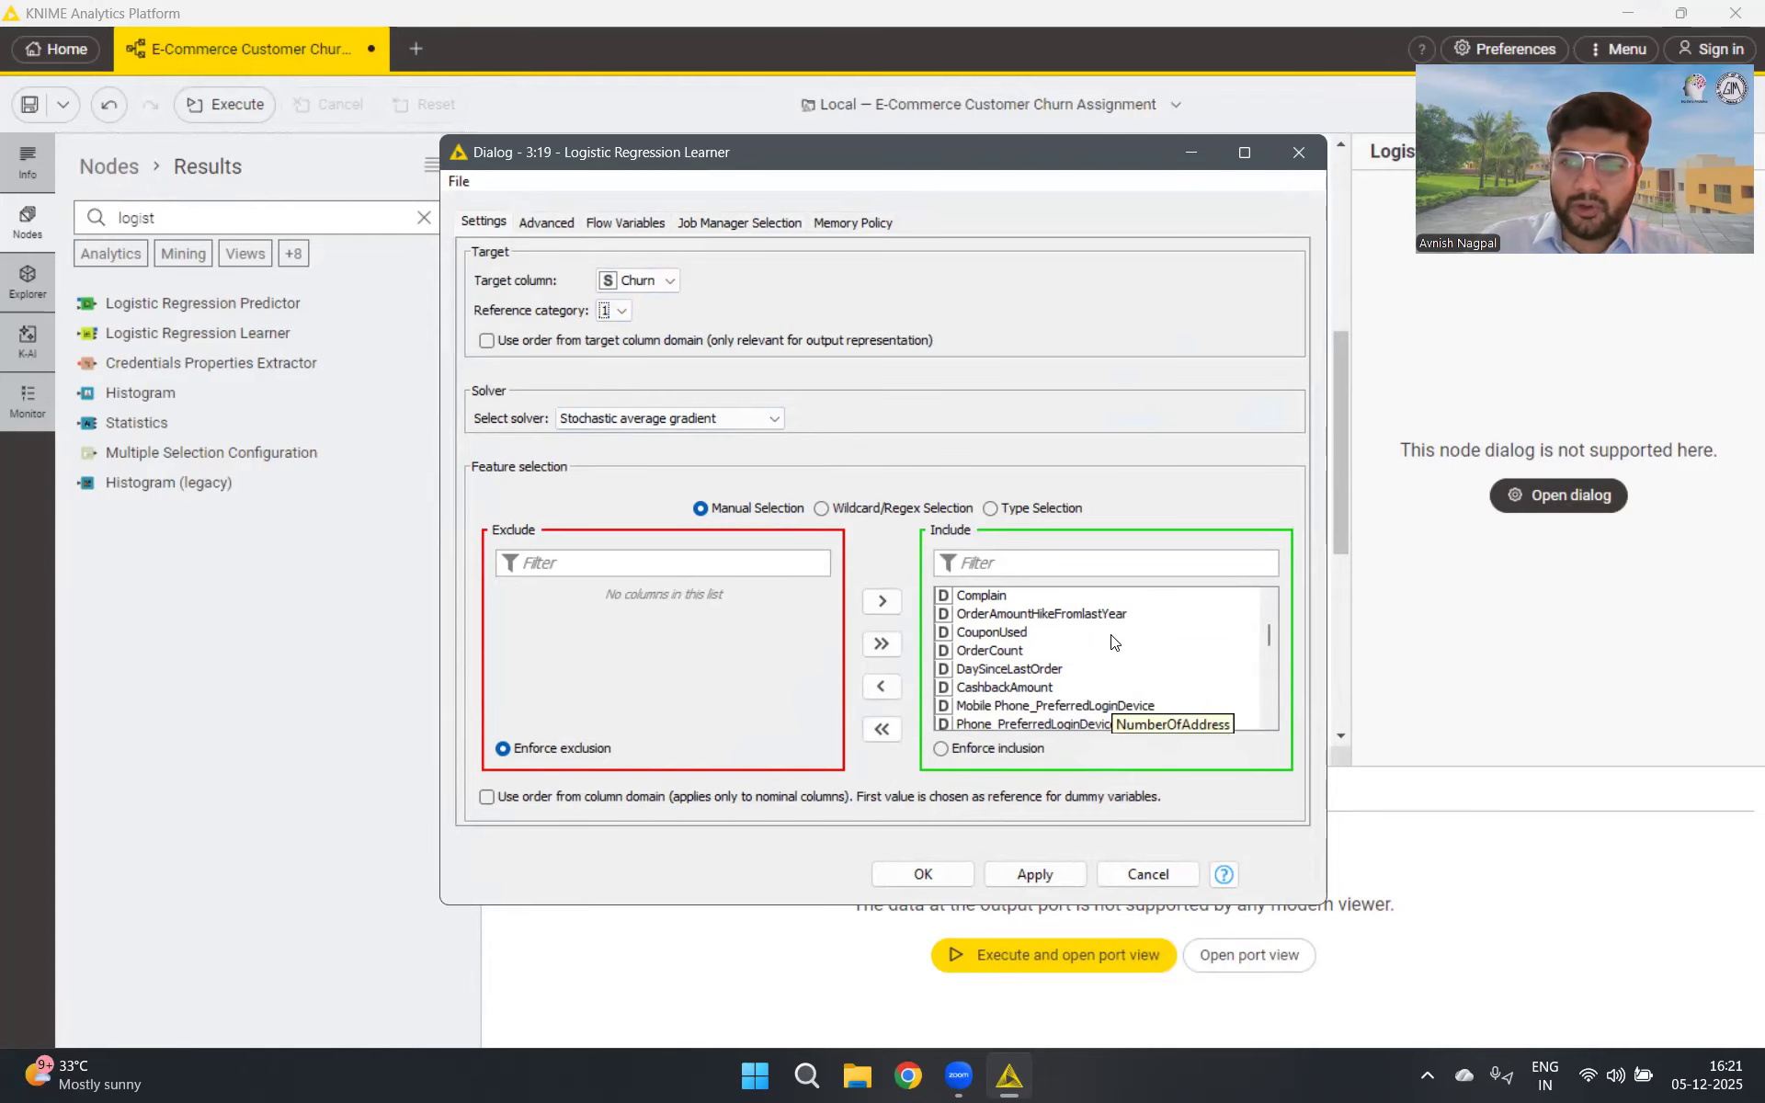
{"action": "scroll", "coordinate": [1113, 641], "scroll_direction": "up", "scroll_amount": 2}
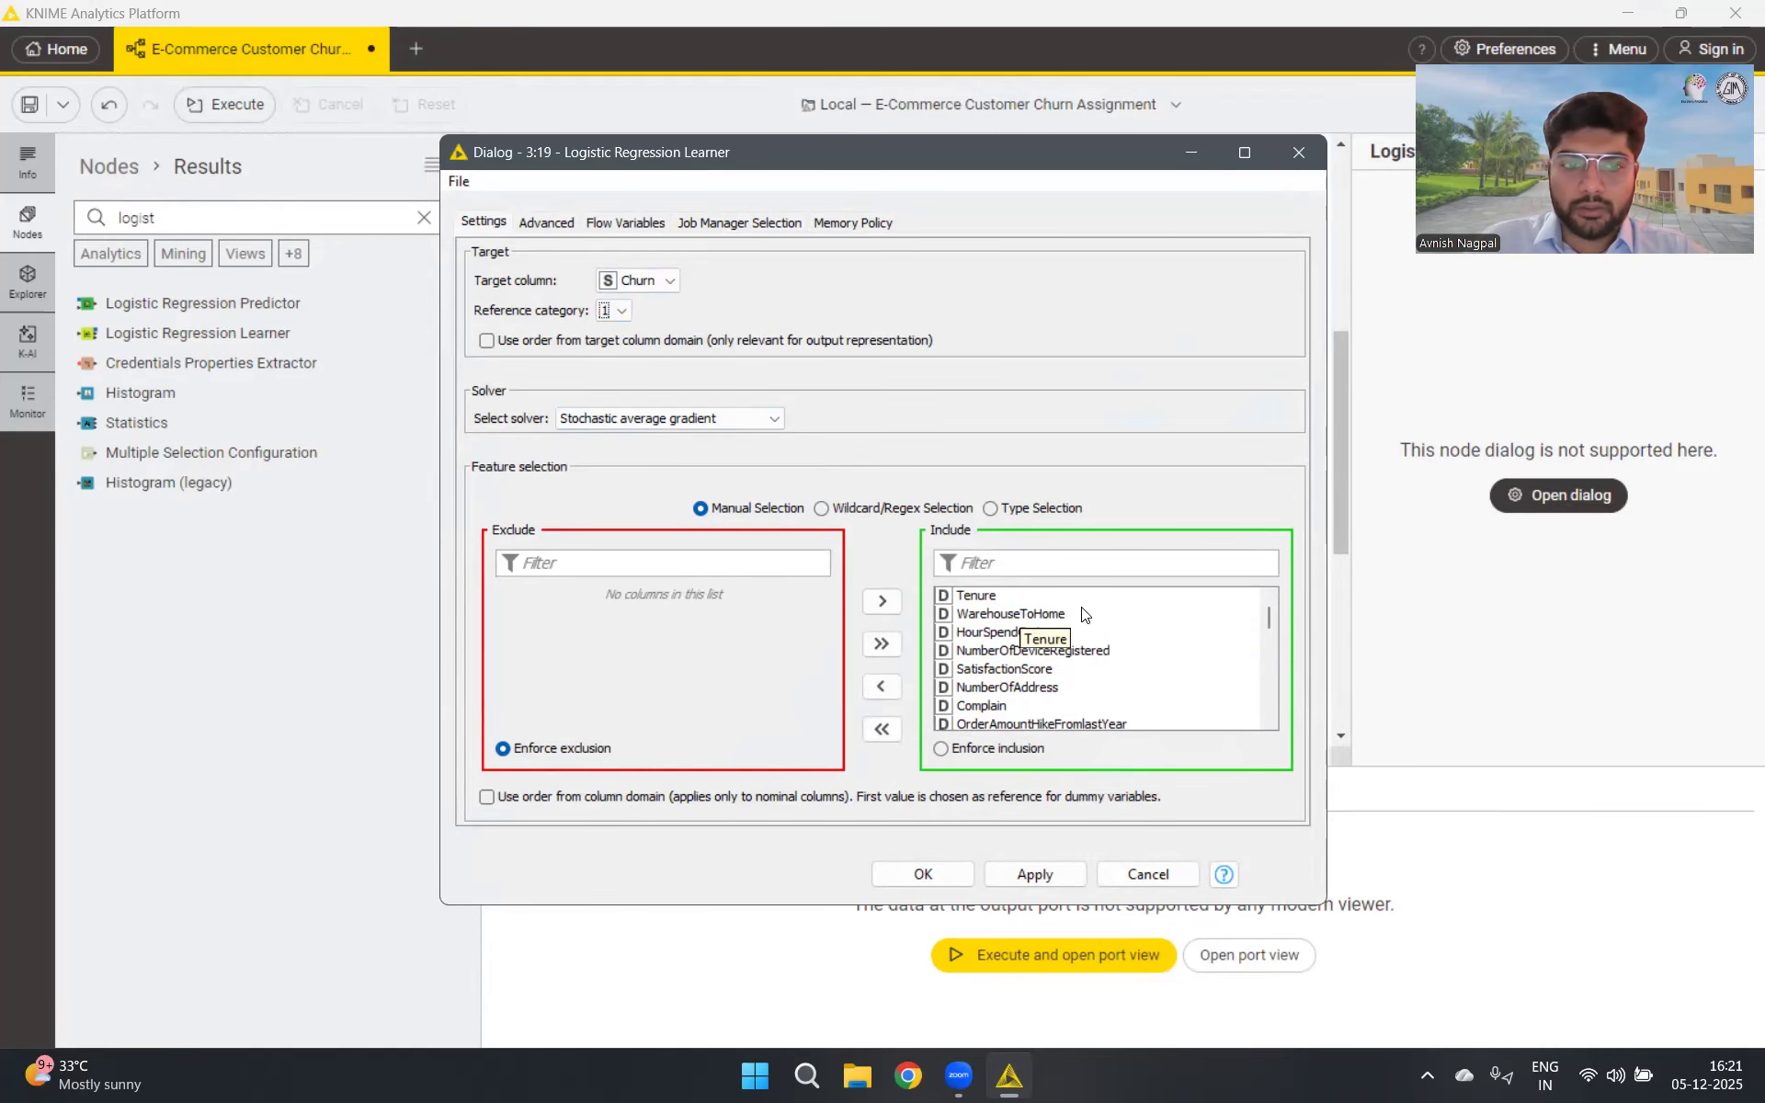
{"action": "scroll", "coordinate": [1105, 621], "scroll_direction": "down", "scroll_amount": 7}
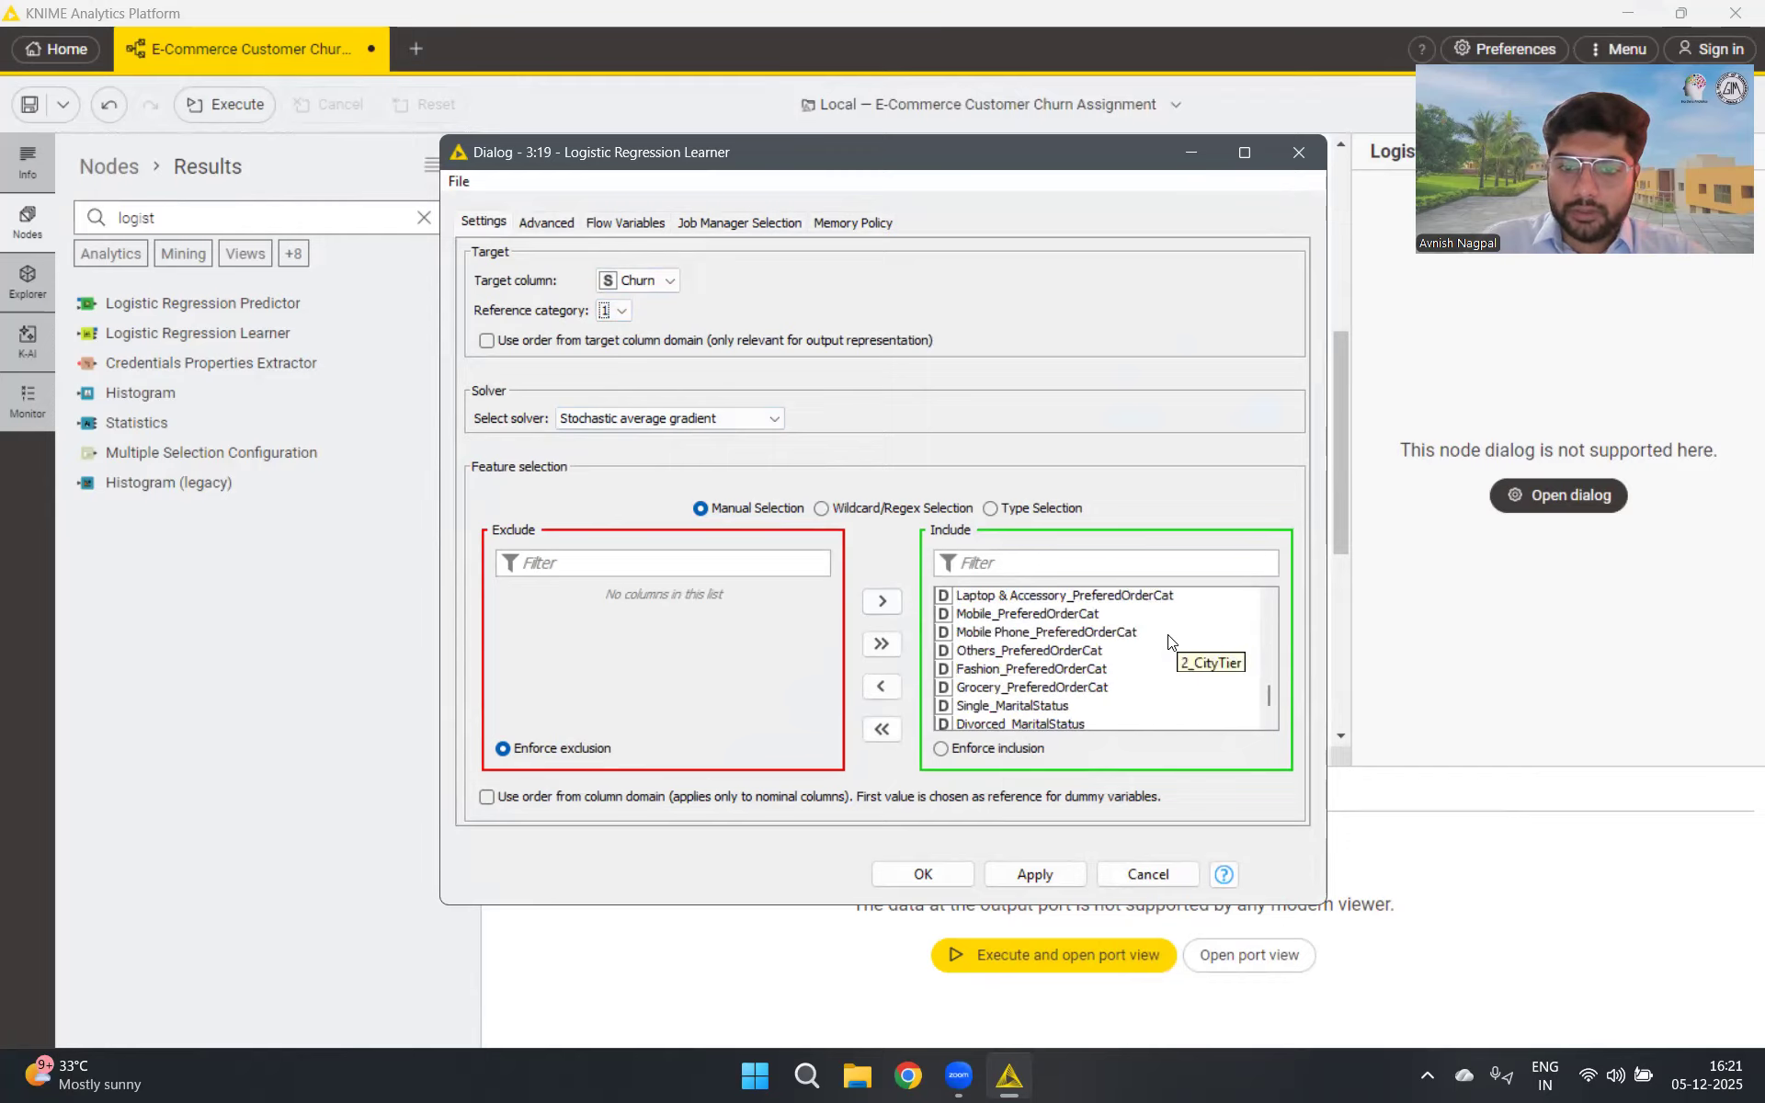
{"action": "scroll", "coordinate": [1170, 641], "scroll_direction": "up", "scroll_amount": 7}
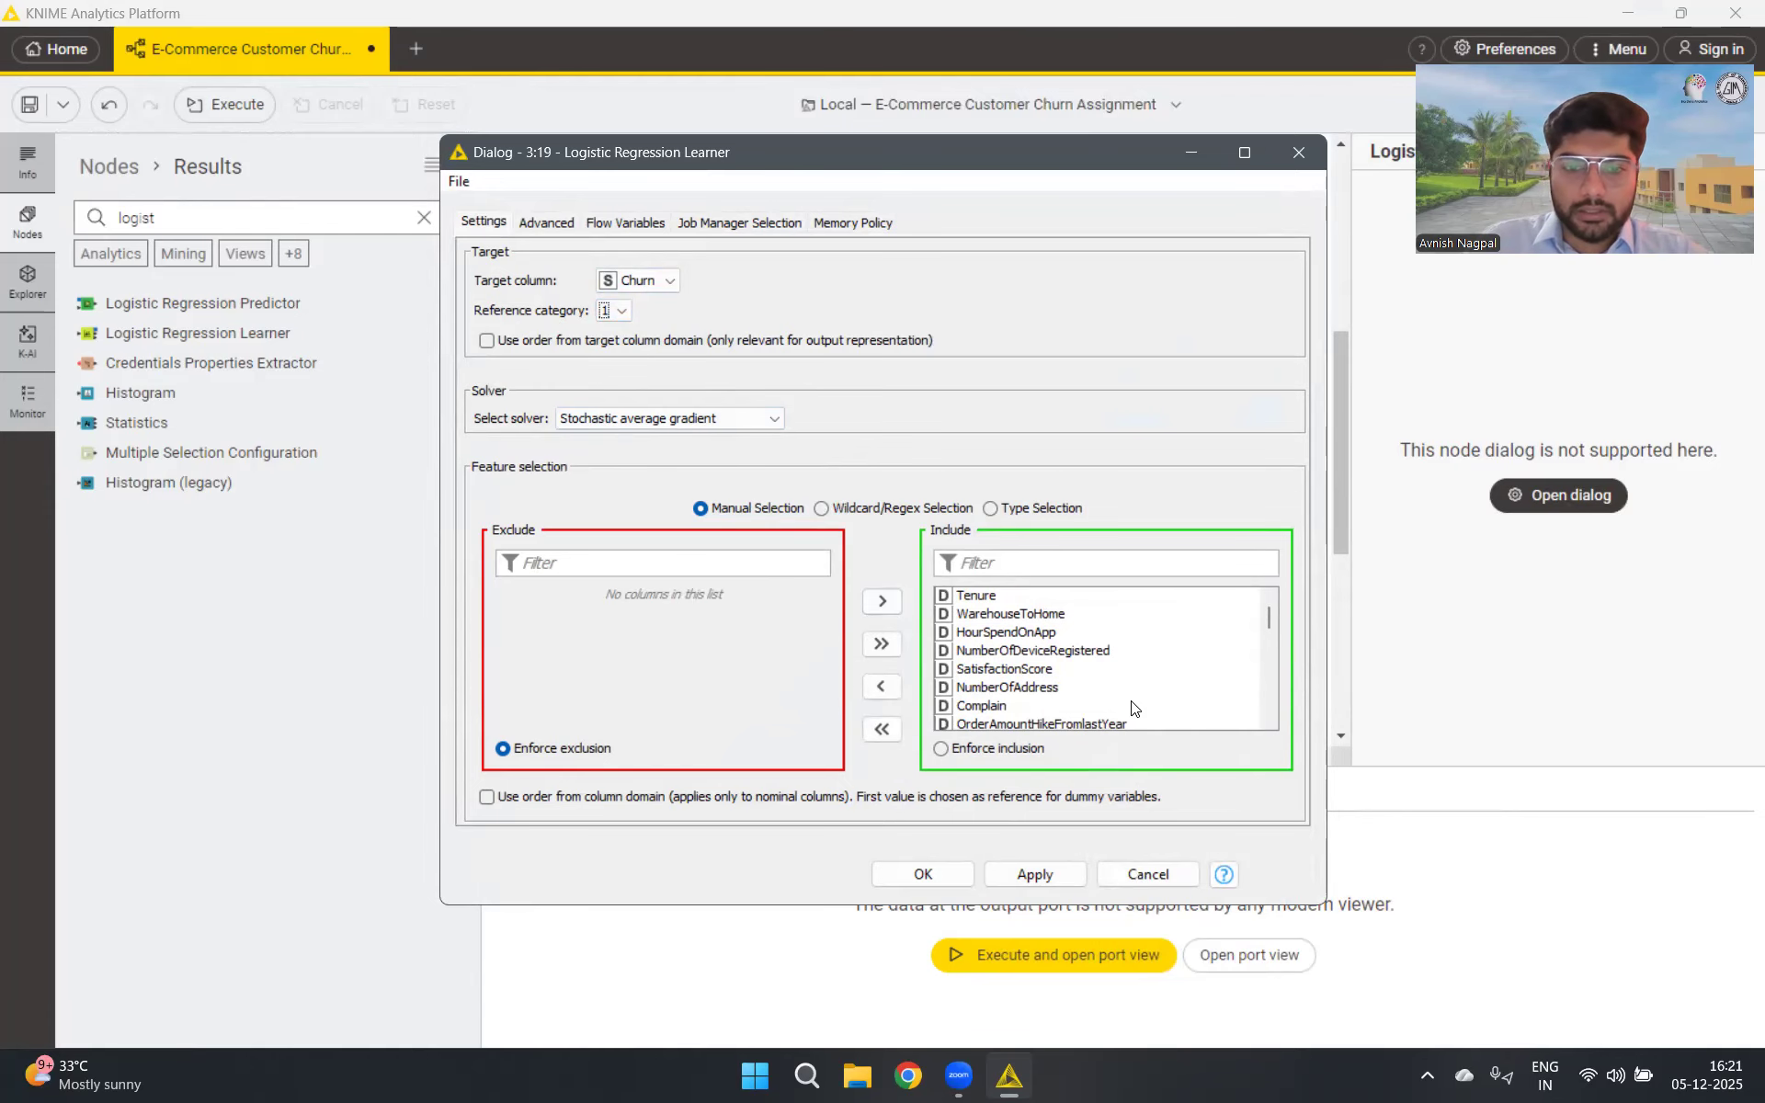
{"action": "left_click", "coordinate": [1061, 873]}
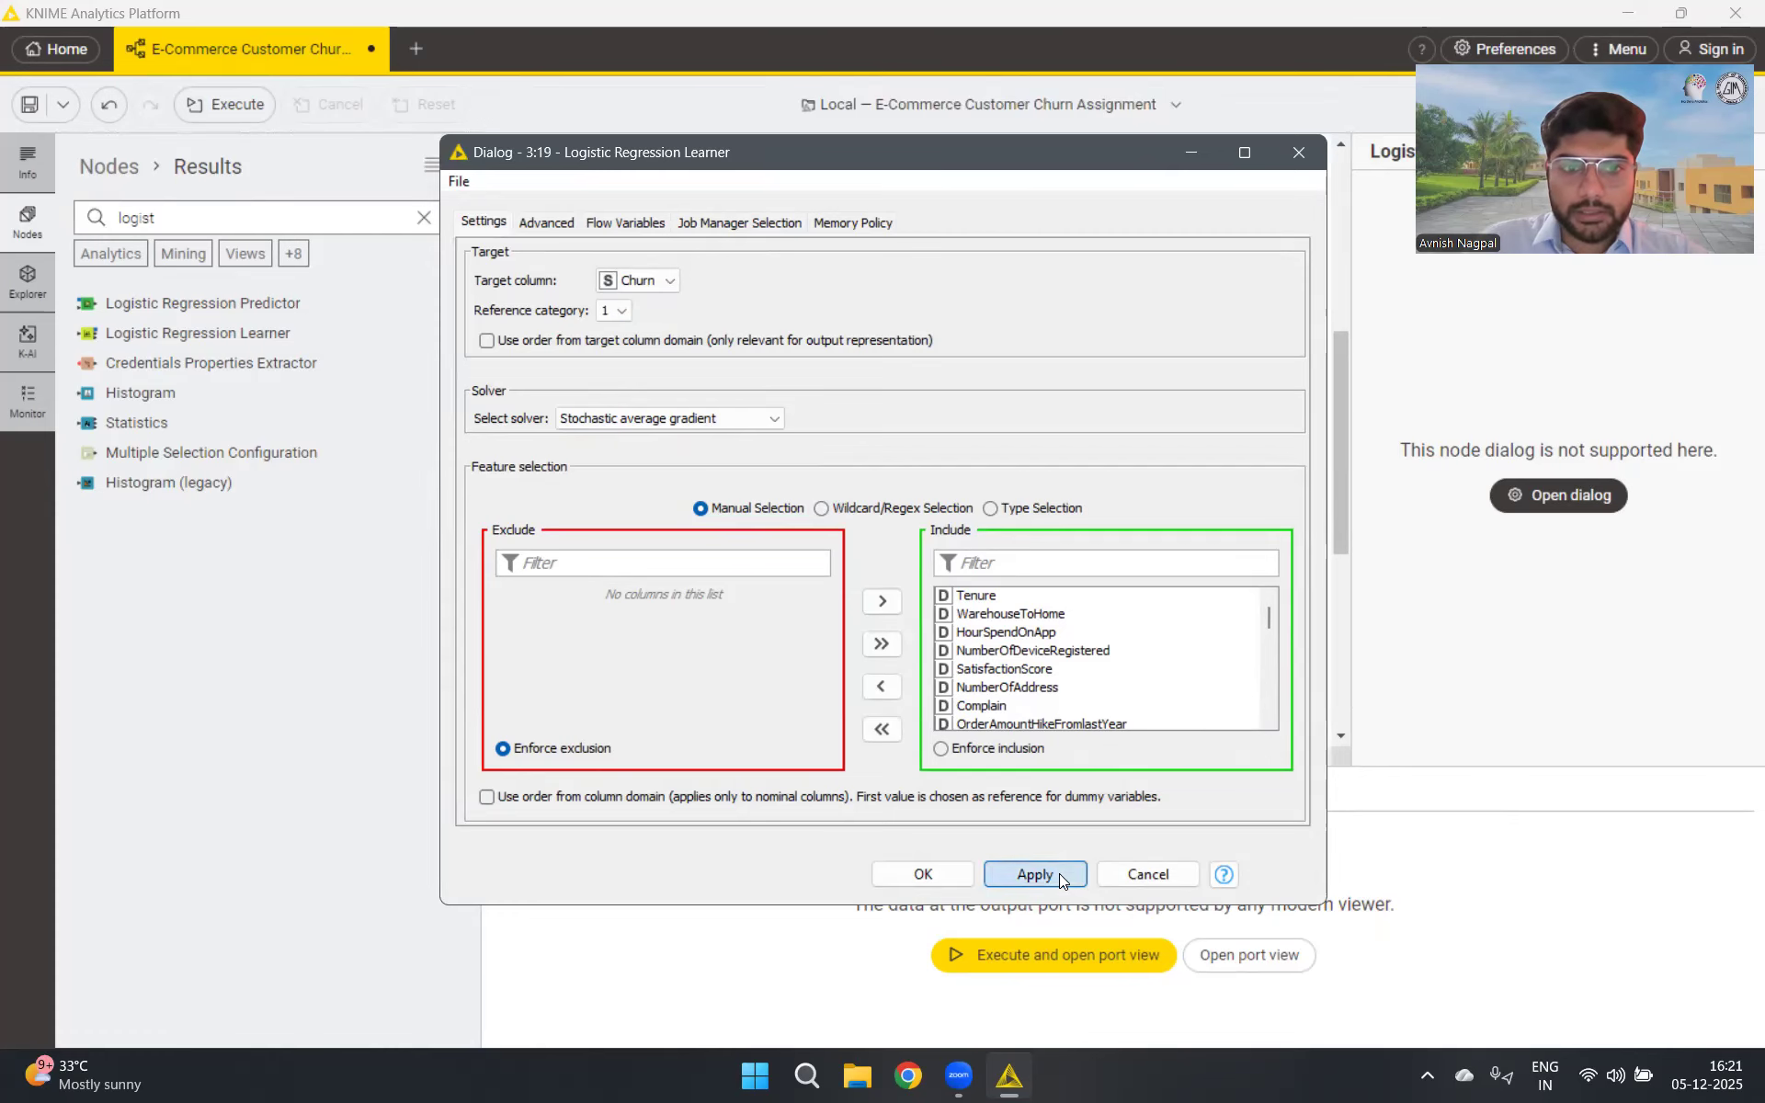
{"action": "left_click", "coordinate": [934, 870]}
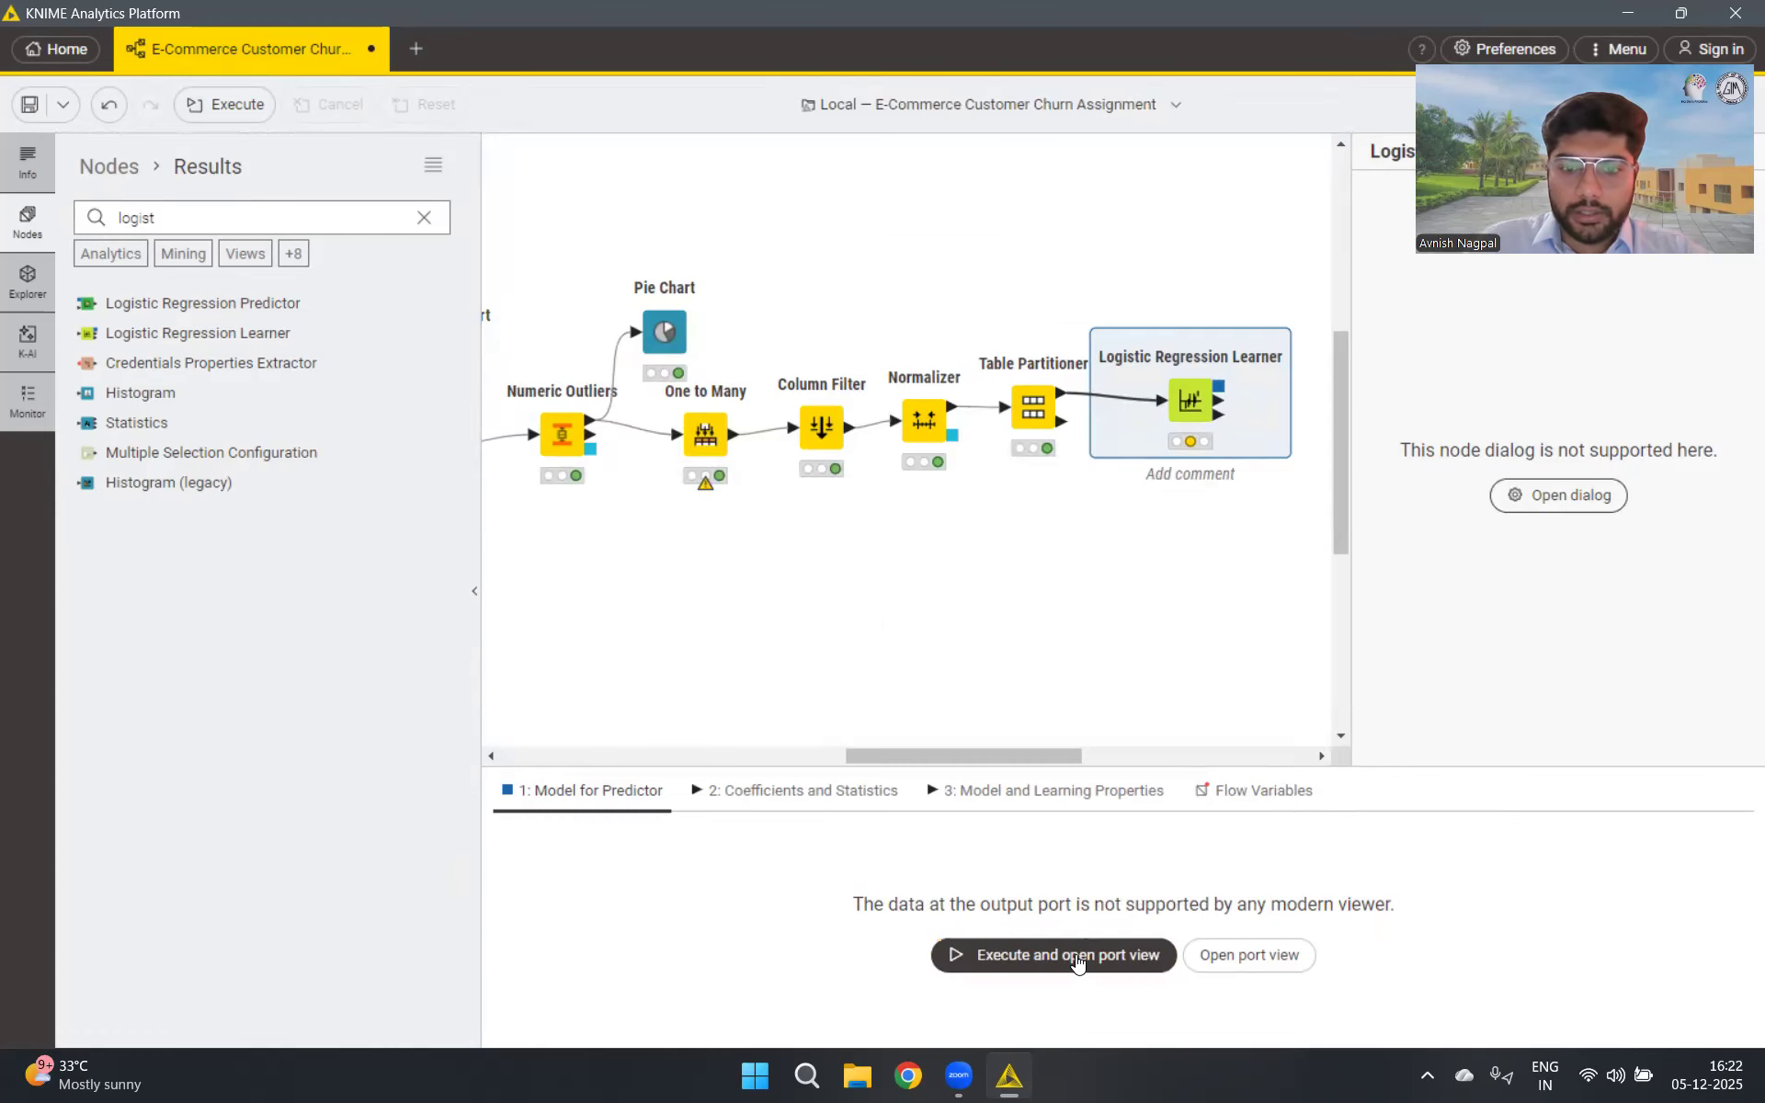
Execute the Logistic Regression Learner and examine its Coefficients and Statistics output table
{"action": "mouse_move", "coordinate": [1173, 402]}
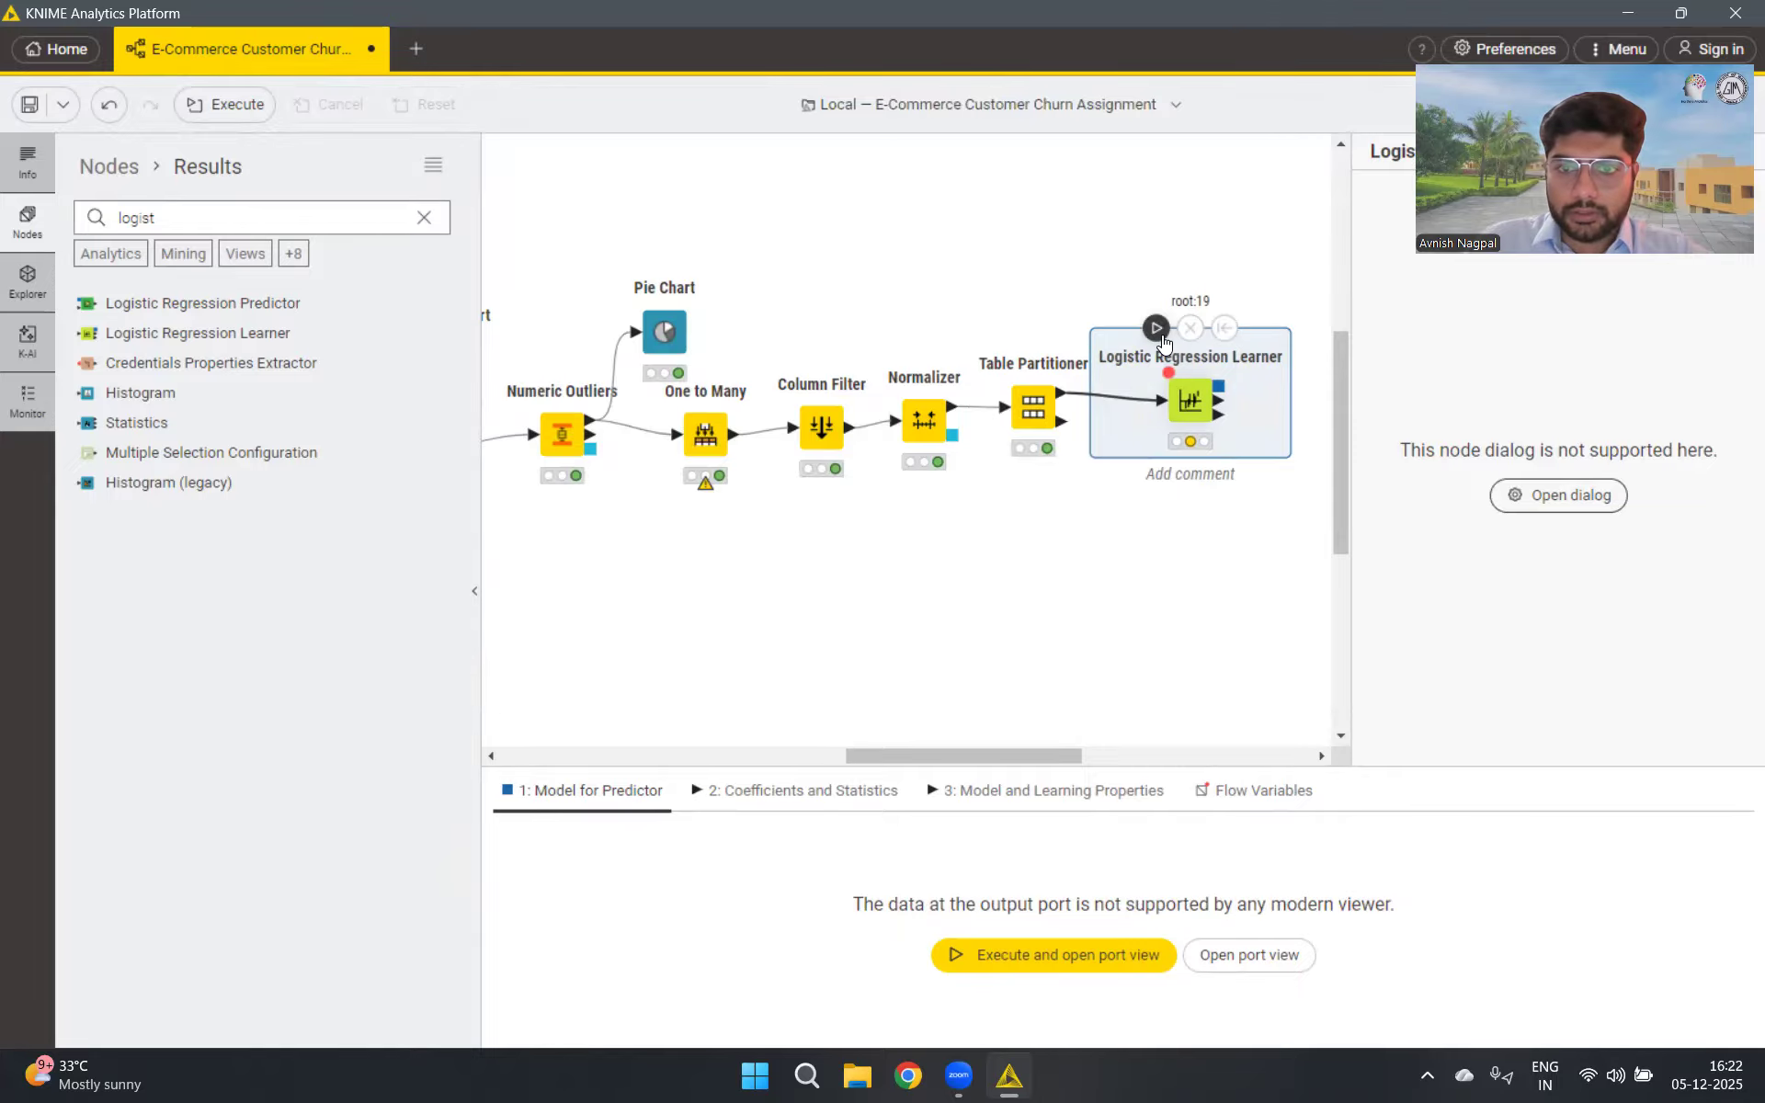
{"action": "left_click", "coordinate": [1156, 328]}
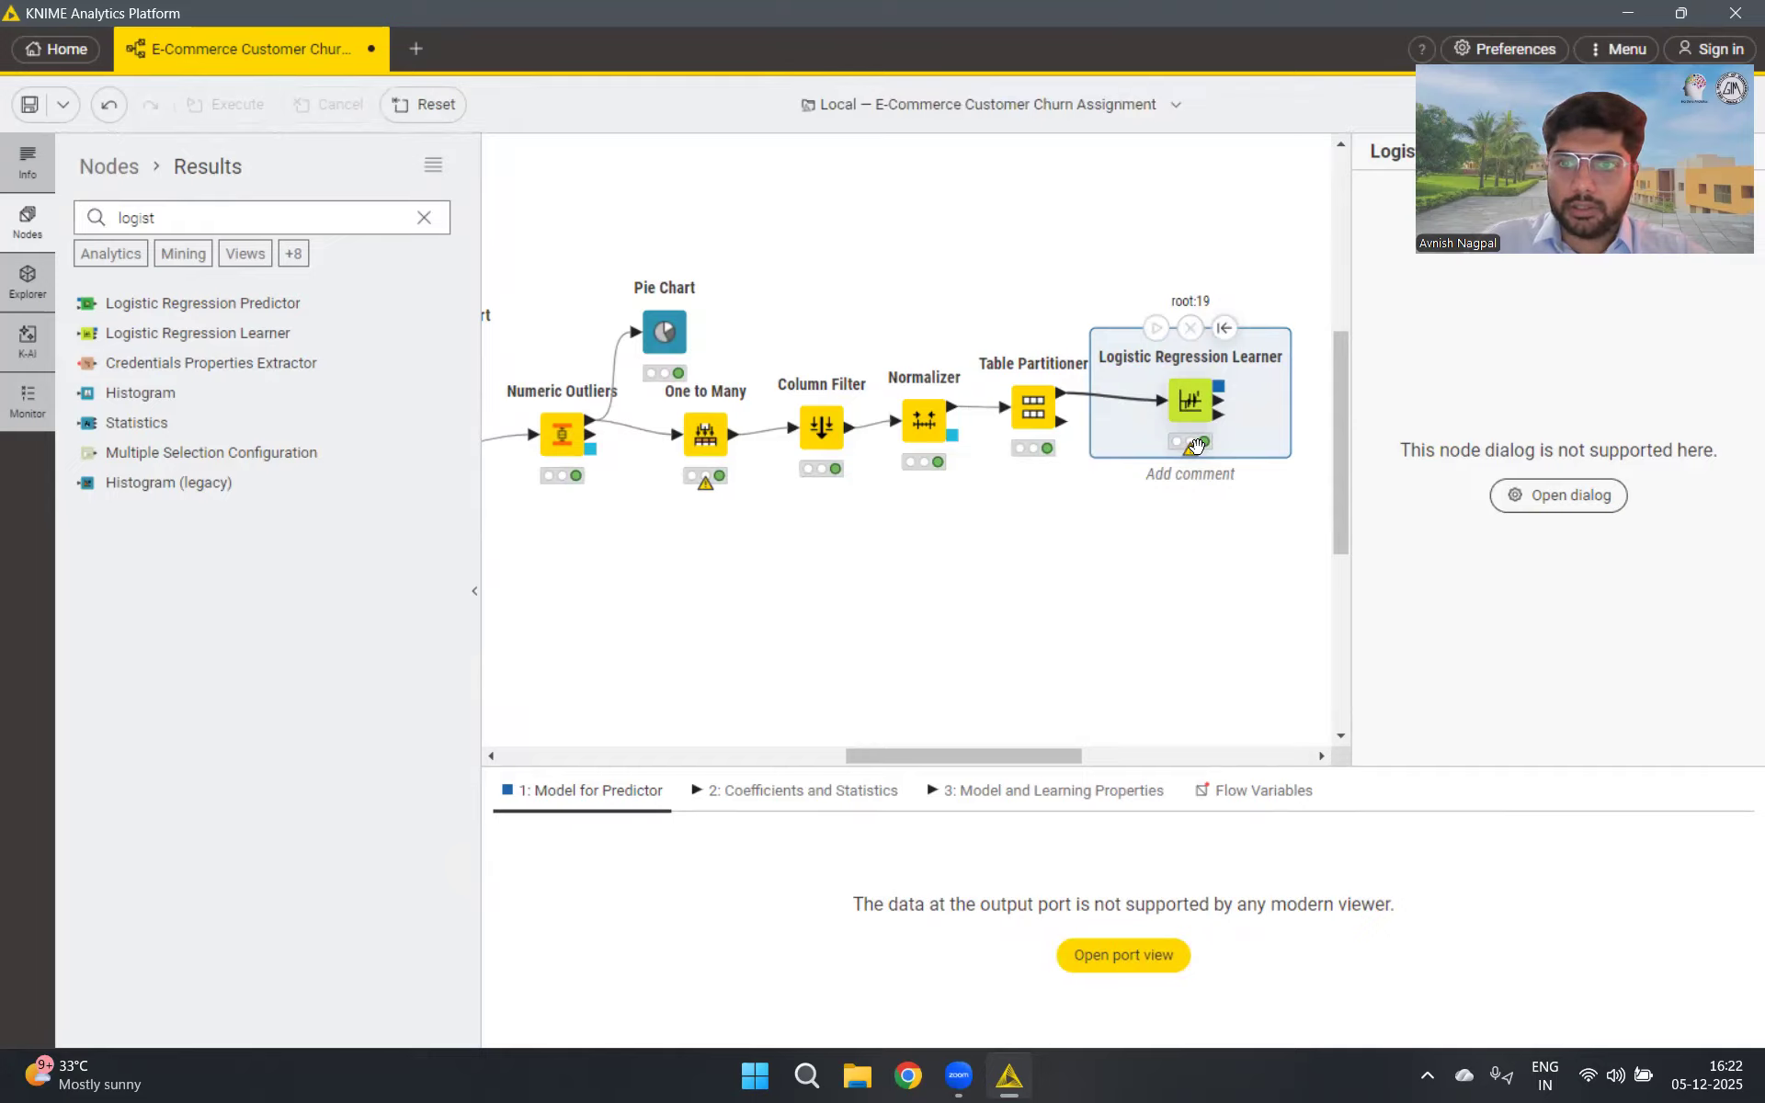
{"action": "mouse_move", "coordinate": [1199, 449]}
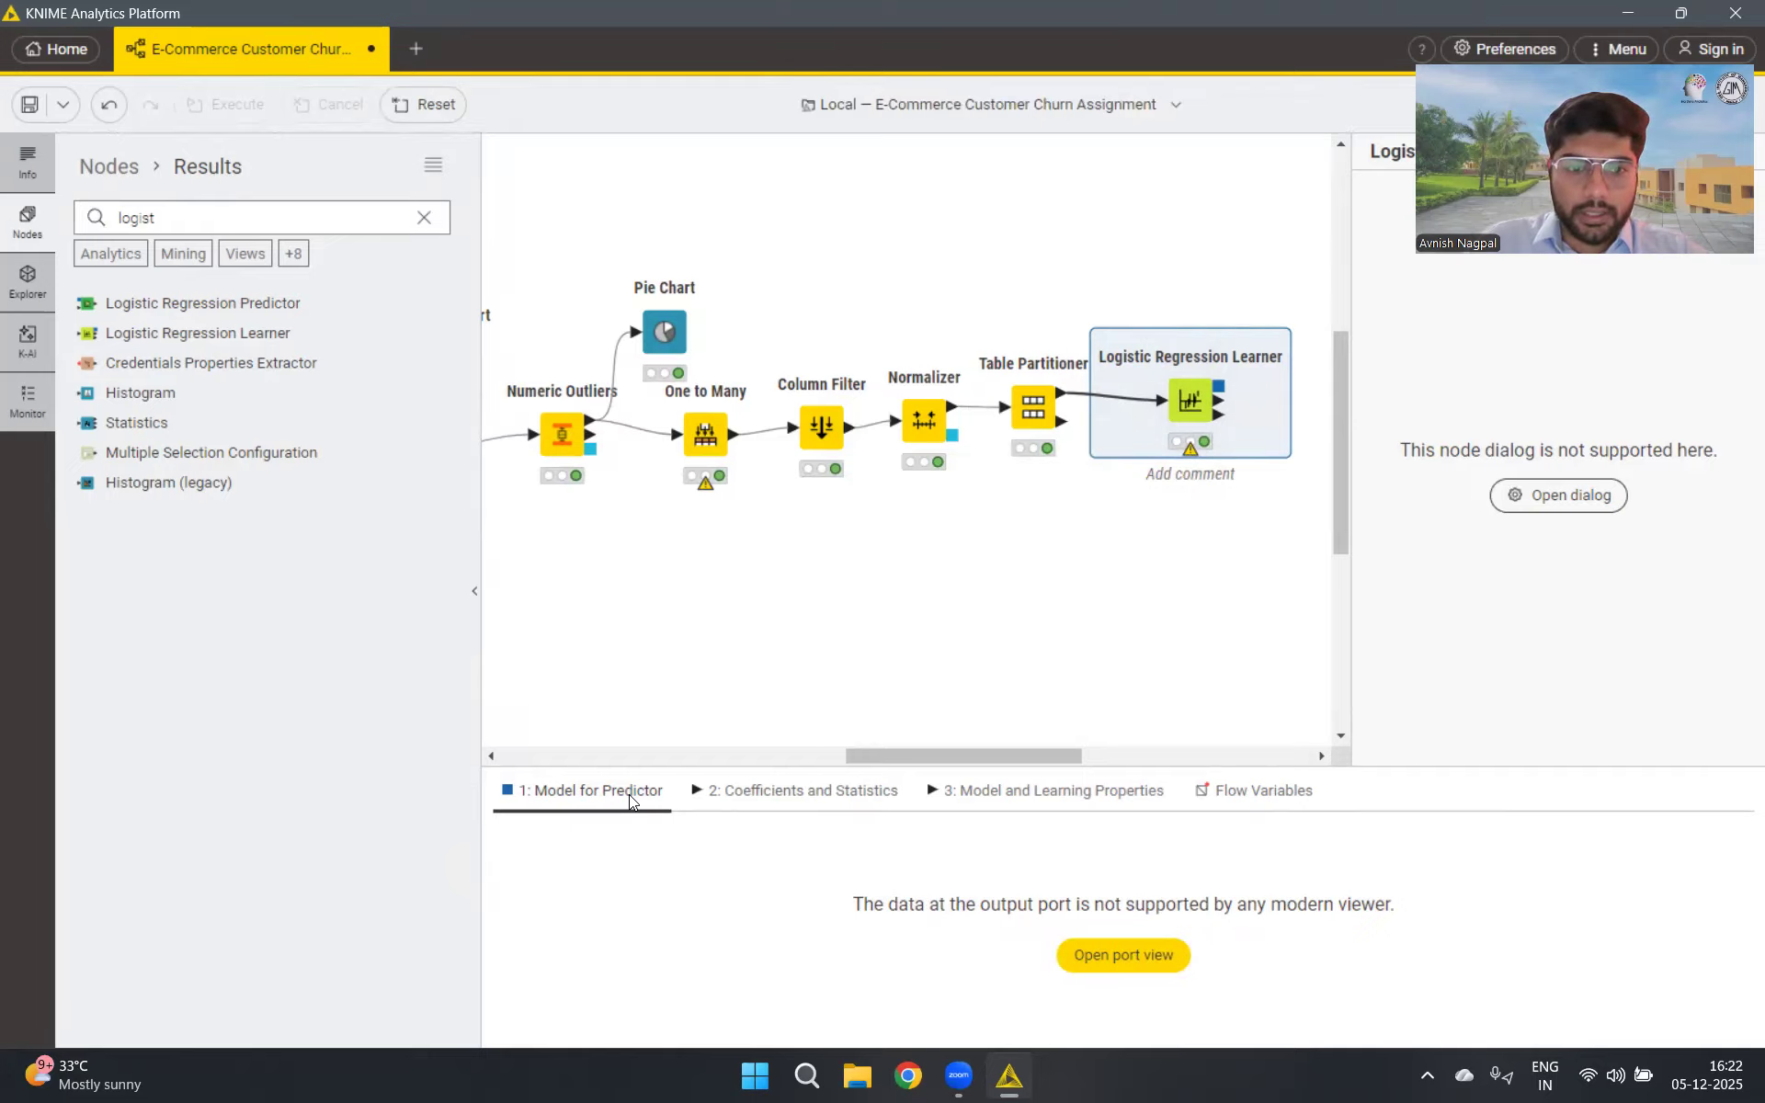
{"action": "left_click", "coordinate": [748, 807]}
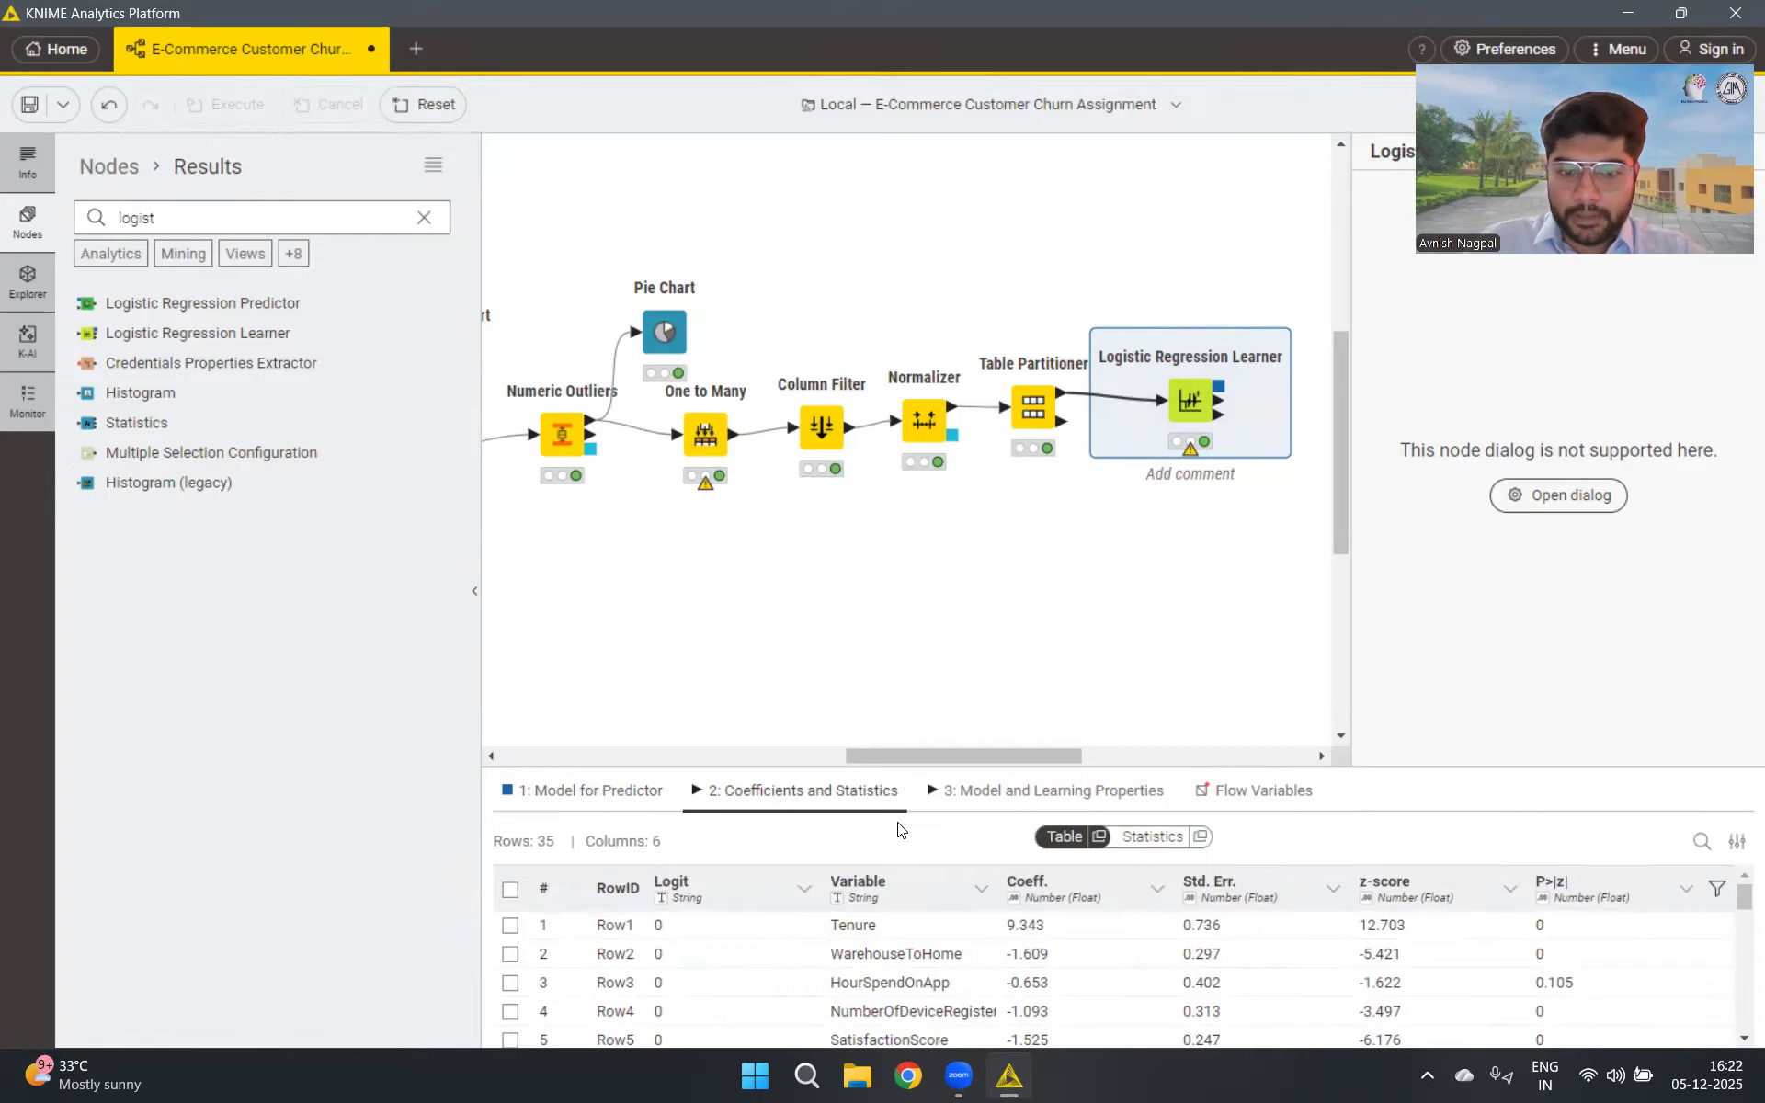
{"action": "scroll", "coordinate": [912, 929], "scroll_direction": "down", "scroll_amount": 7}
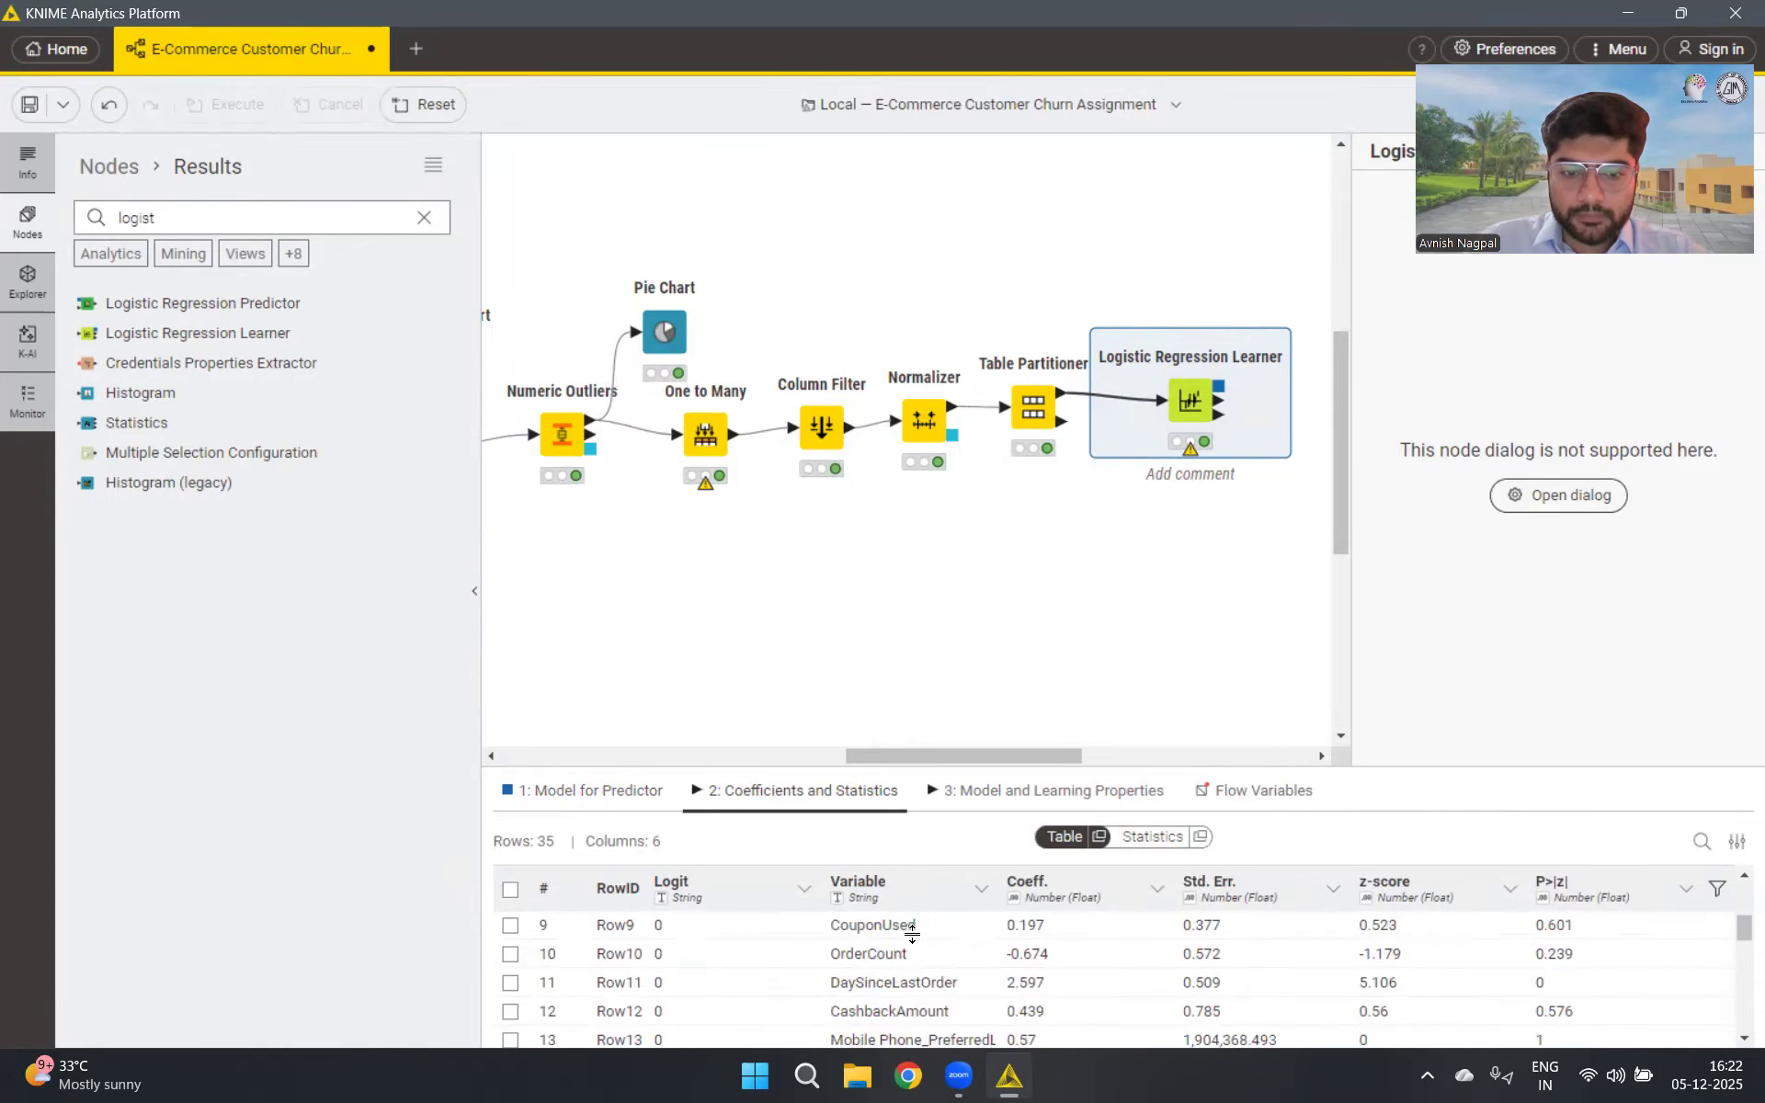
{"action": "scroll", "coordinate": [912, 935], "scroll_direction": "down", "scroll_amount": 2}
{"action": "scroll", "coordinate": [912, 934], "scroll_direction": "up", "scroll_amount": 9}
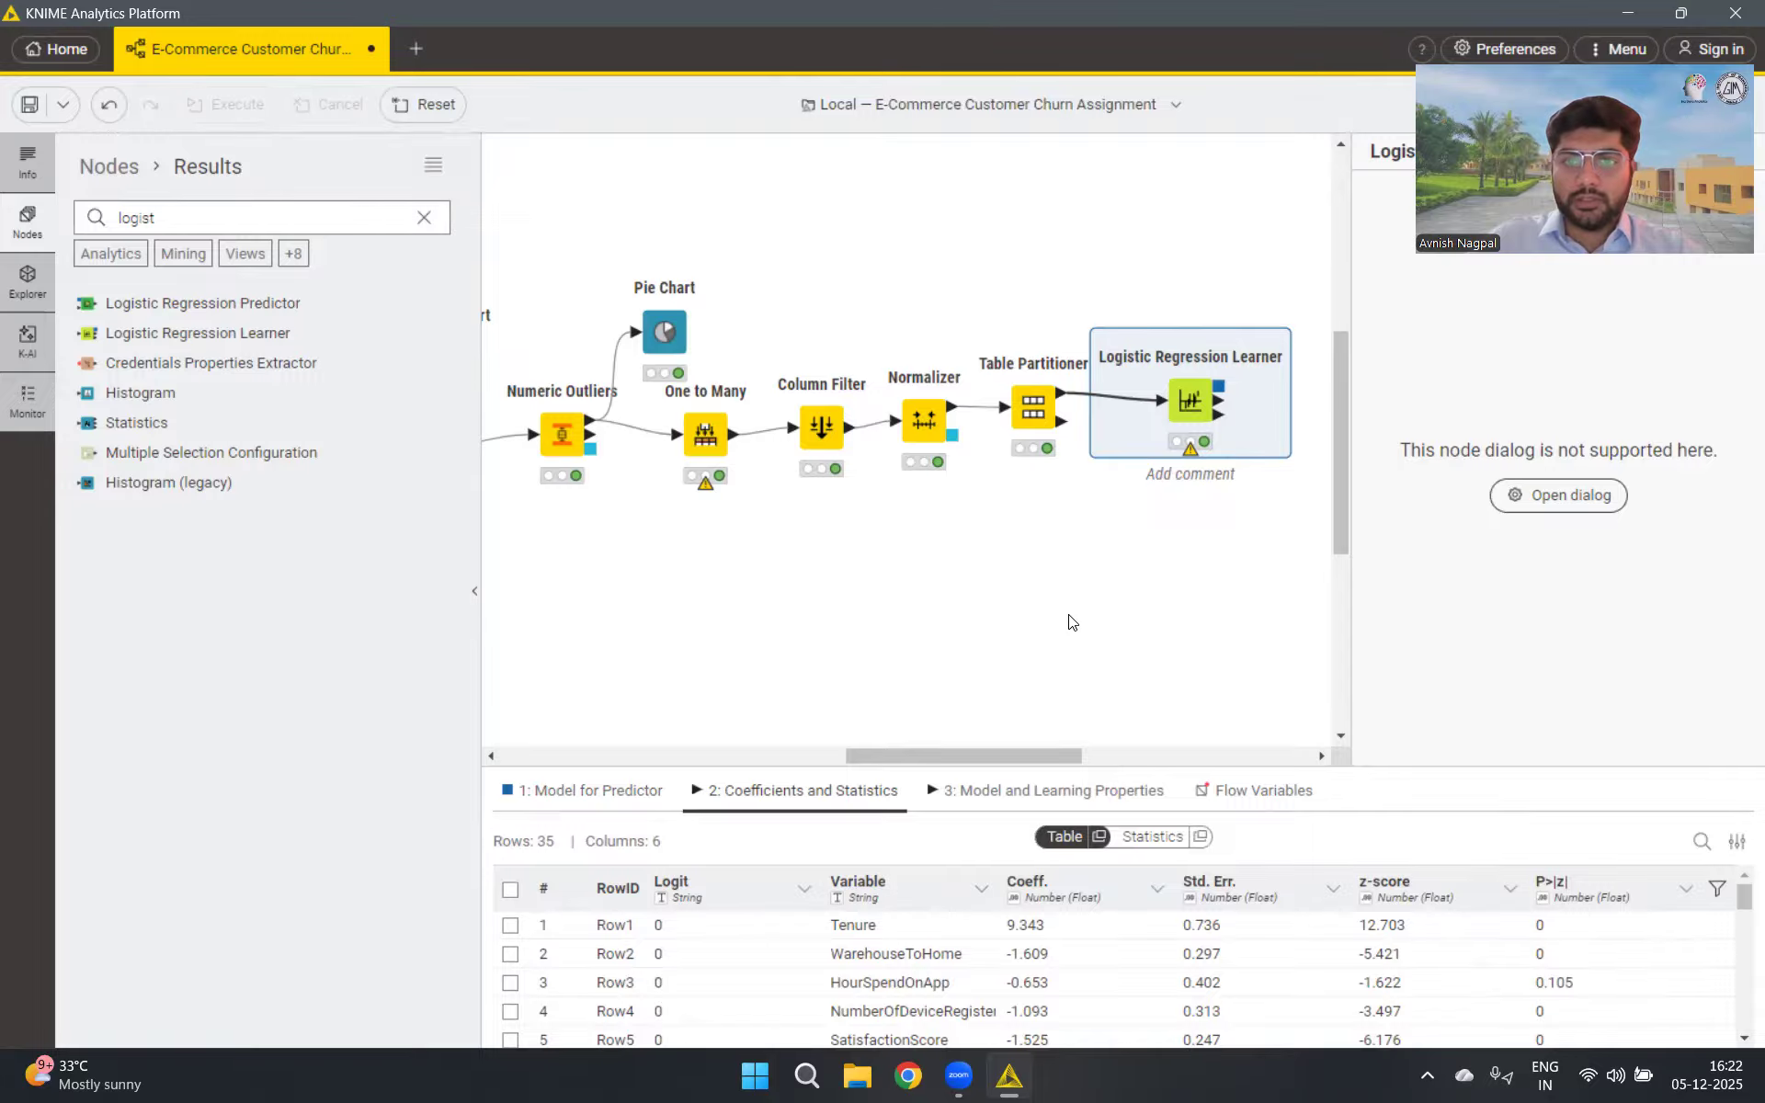
Add a Logistic Regression Predictor below the learner and connect it to the learner's model output and the Table Partitioner's second partition
{"action": "left_click", "coordinate": [256, 213]}
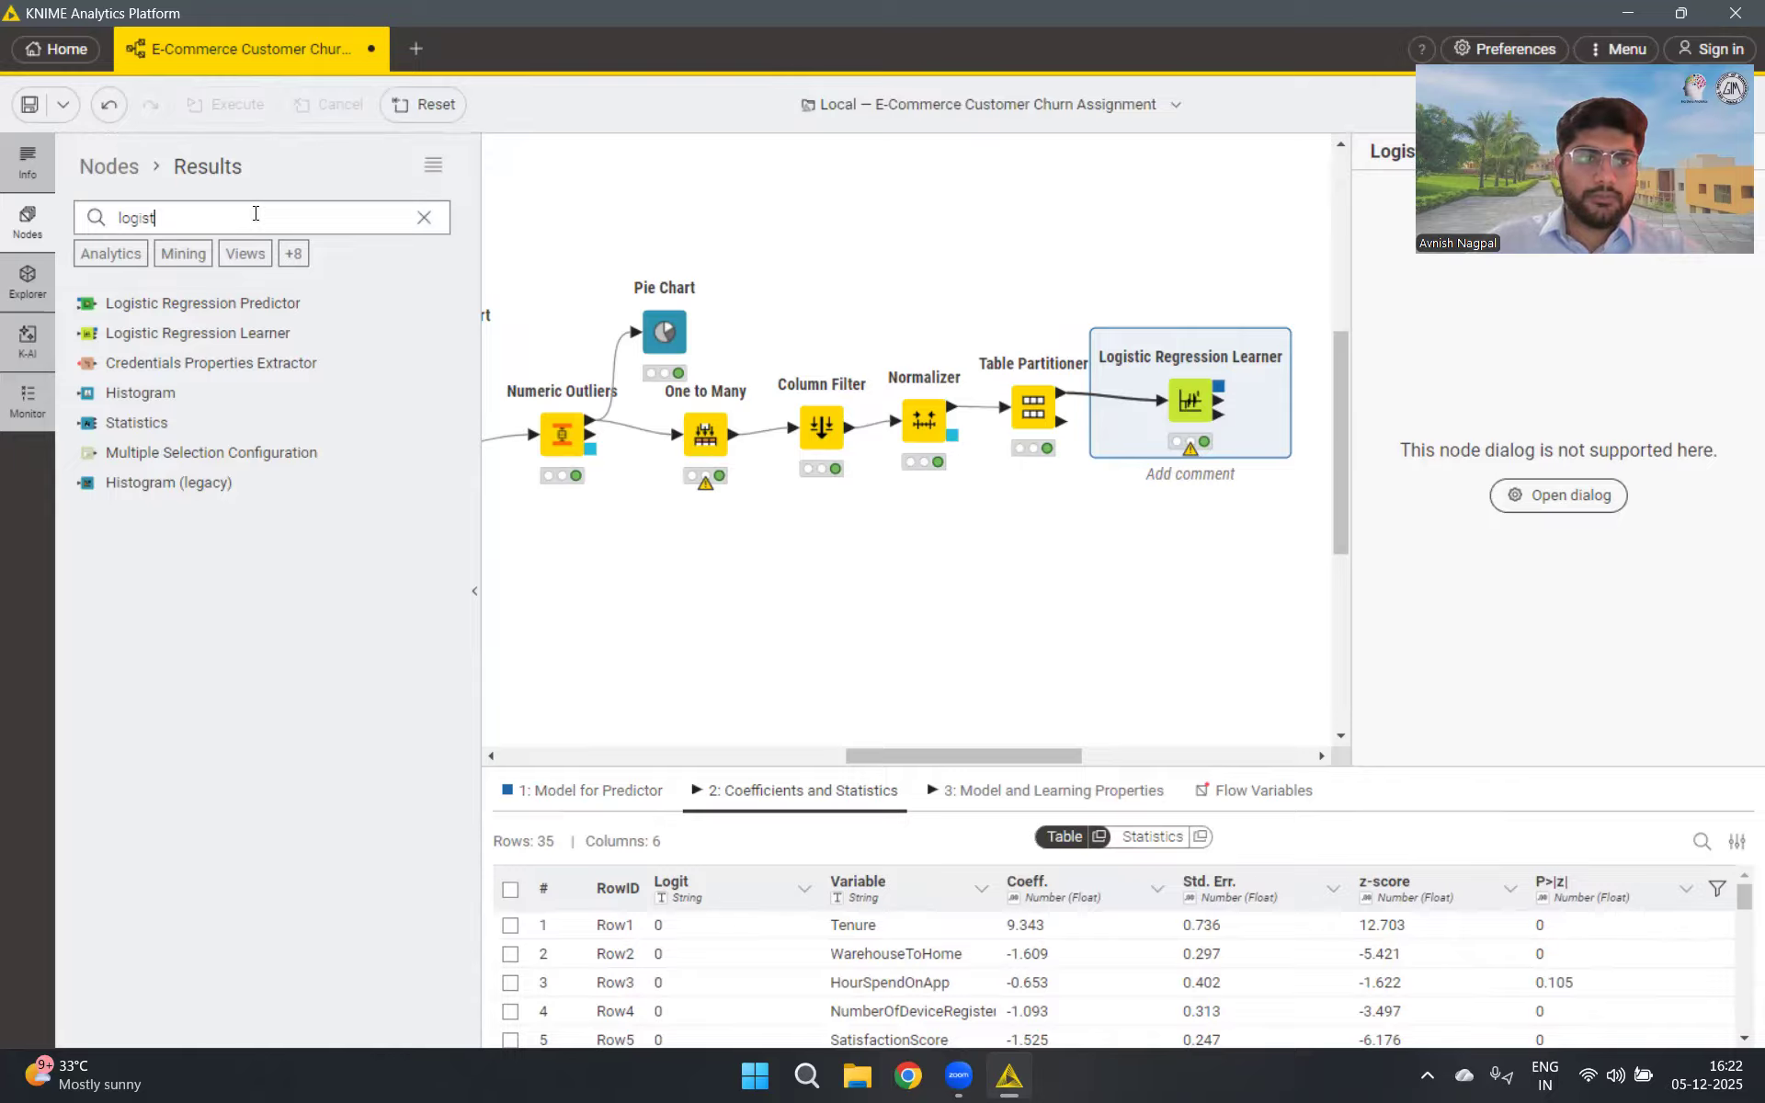
{"action": "left_click_drag", "start_coordinate": [185, 302], "coordinate": [1248, 506]}
{"action": "left_click_drag", "start_coordinate": [1205, 524], "coordinate": [1312, 484]}
{"action": "left_click_drag", "start_coordinate": [1026, 756], "coordinate": [1044, 753]}
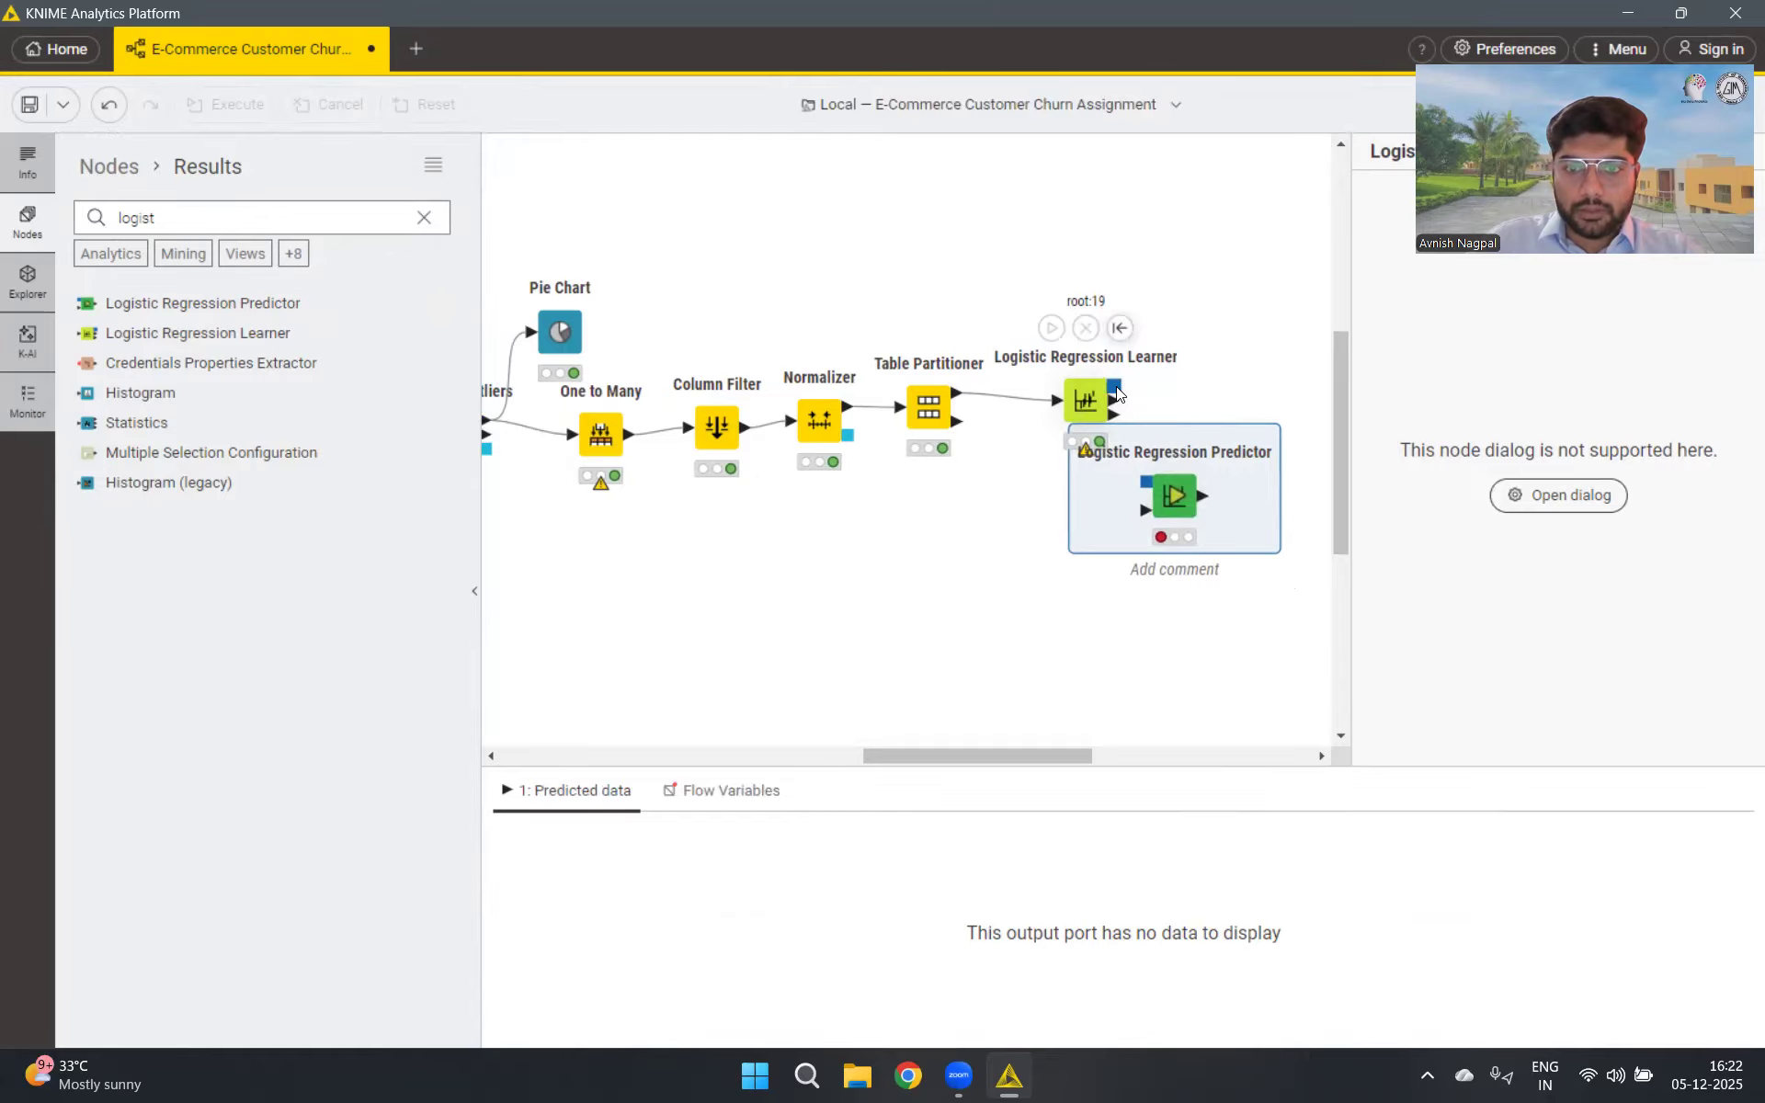
{"action": "left_click_drag", "start_coordinate": [1114, 386], "coordinate": [1149, 420]}
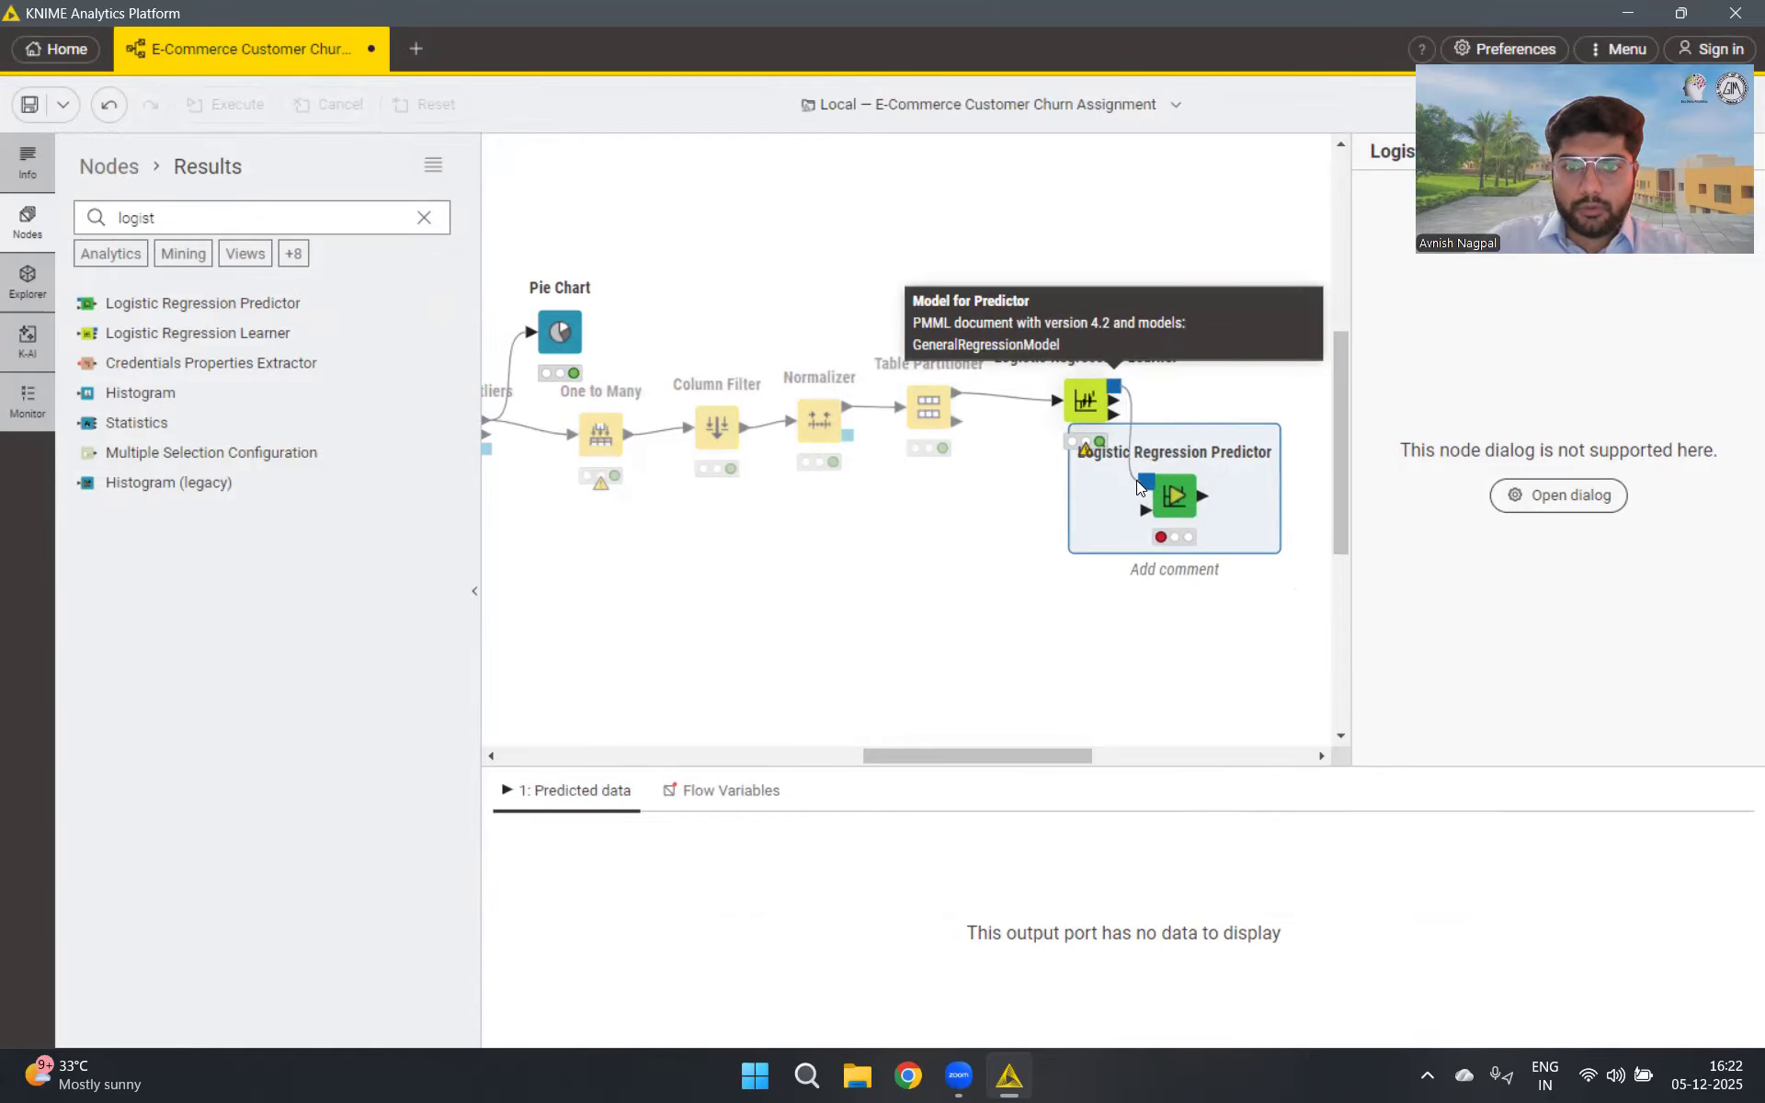
{"action": "left_click_drag", "start_coordinate": [1151, 481], "coordinate": [1151, 482]}
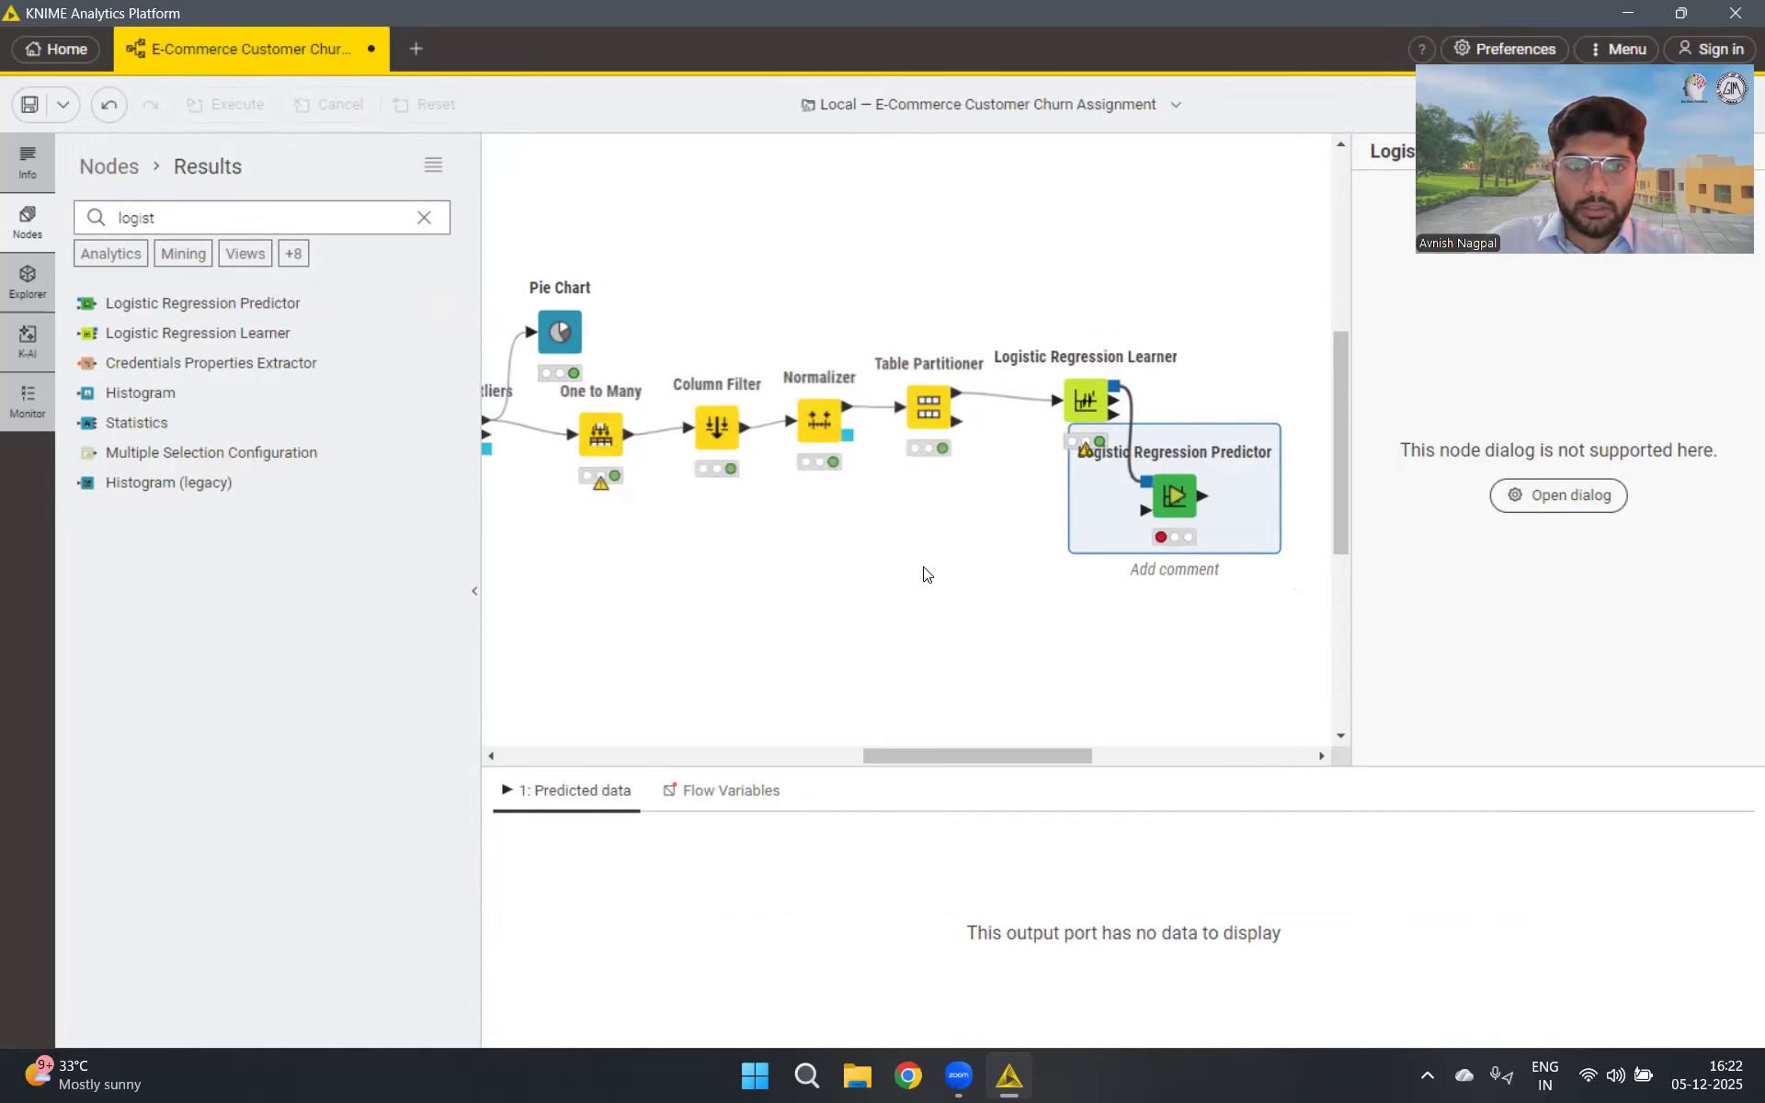
{"action": "left_click", "coordinate": [927, 572]}
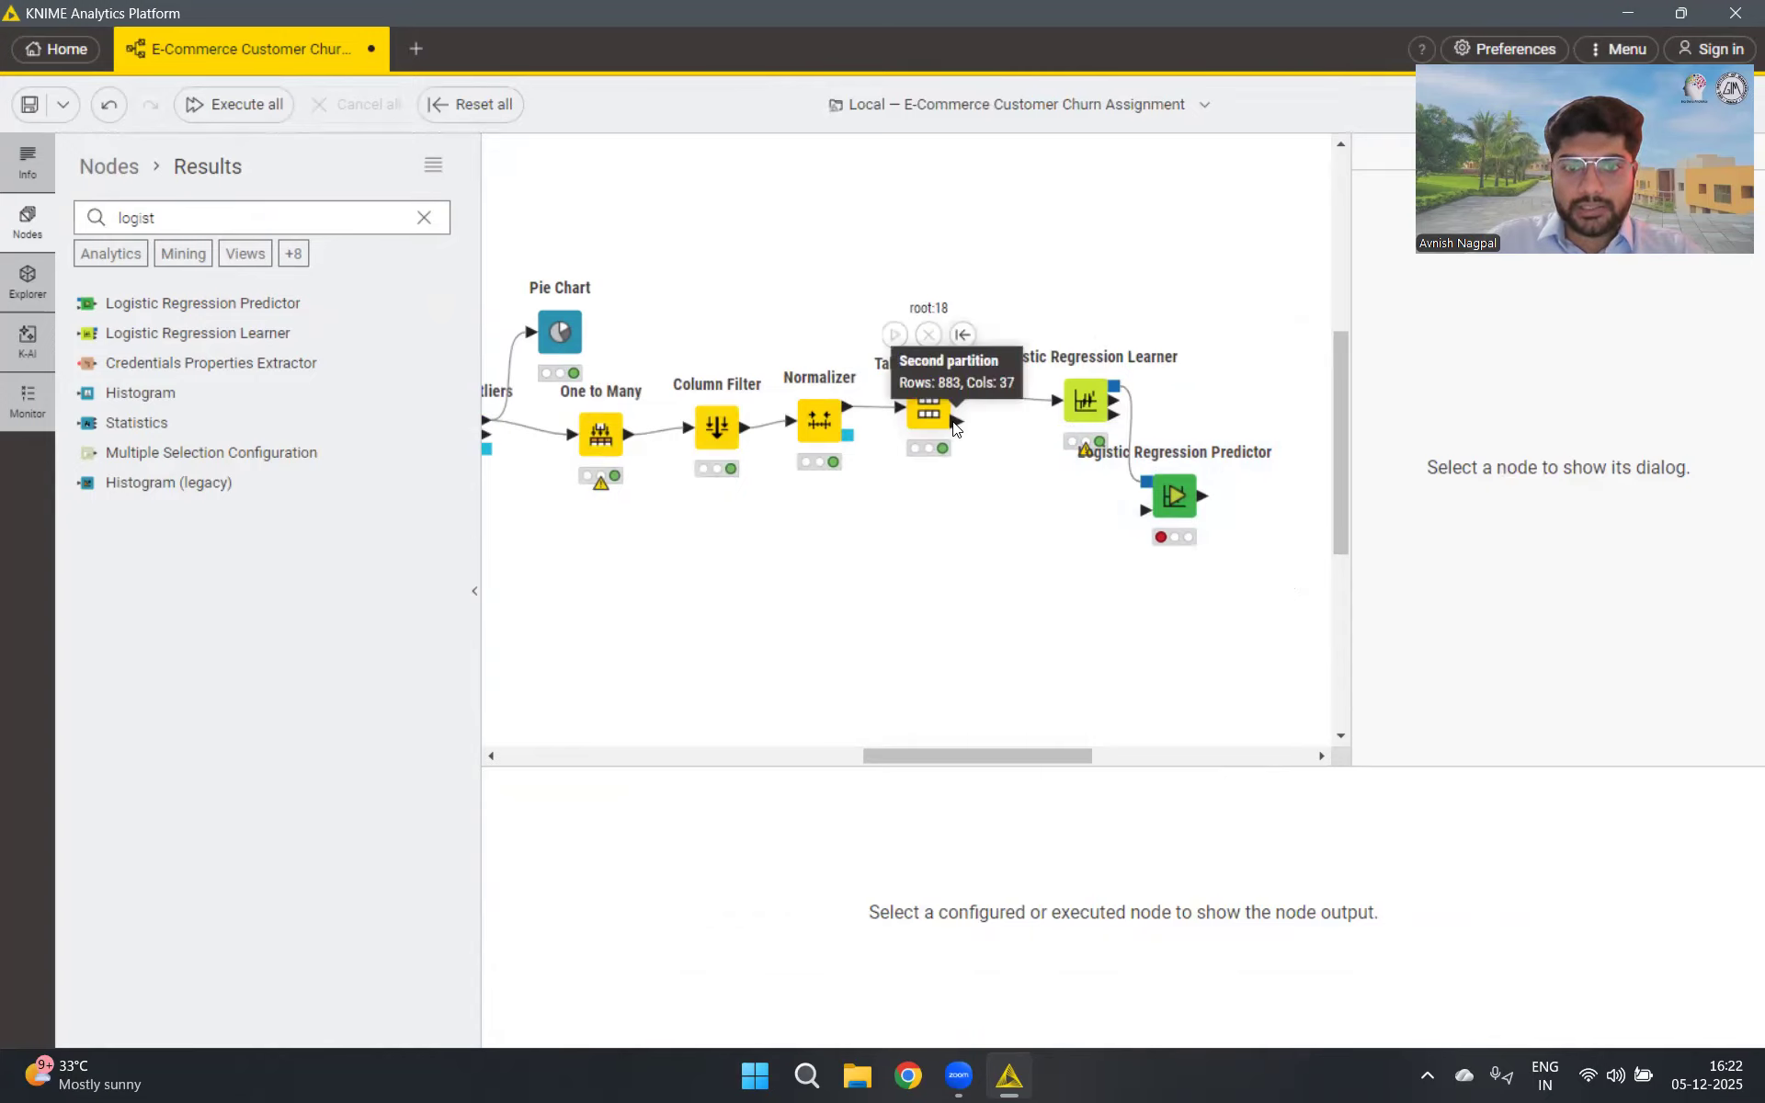
{"action": "left_click_drag", "start_coordinate": [967, 445], "coordinate": [1139, 518]}
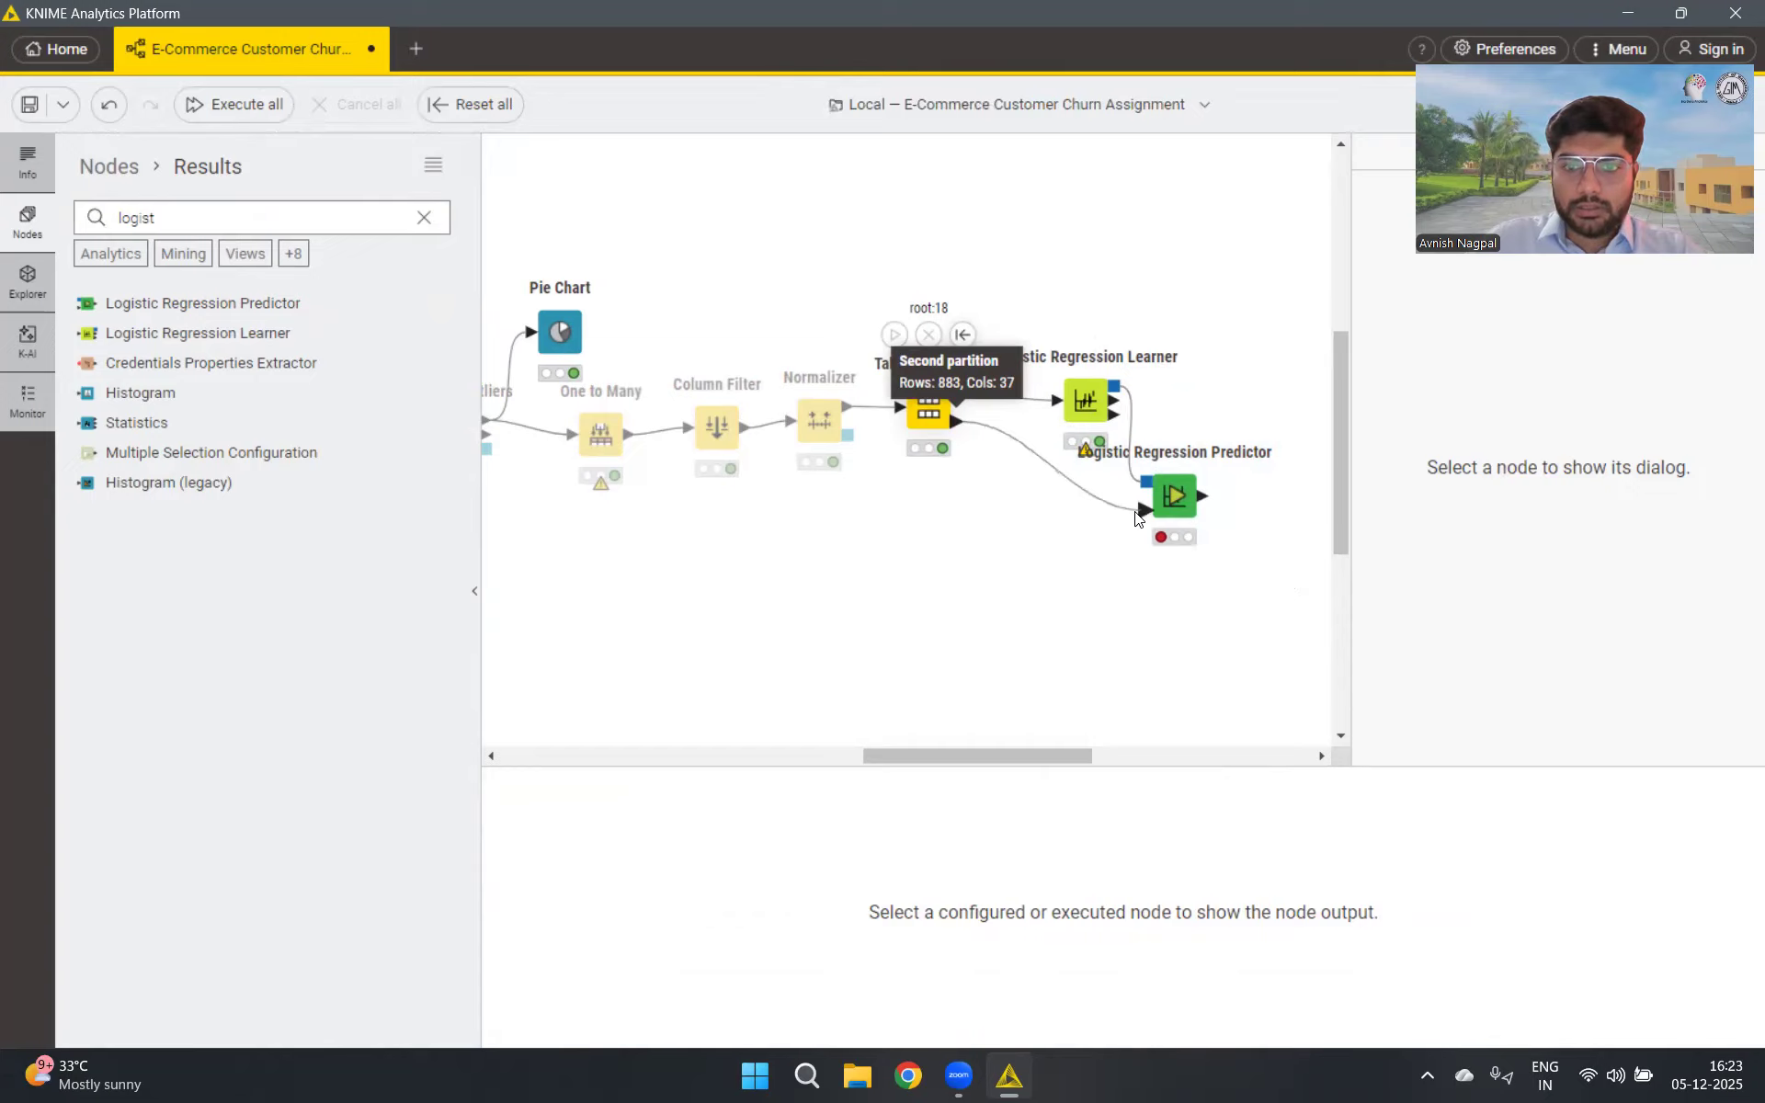
Configure the Logistic Regression Predictor with custom prediction column name "Predicted (Churn)" and appended predicted-probability columns, and apply the settings
{"action": "left_click", "coordinate": [1168, 496]}
{"action": "left_click", "coordinate": [1569, 497]}
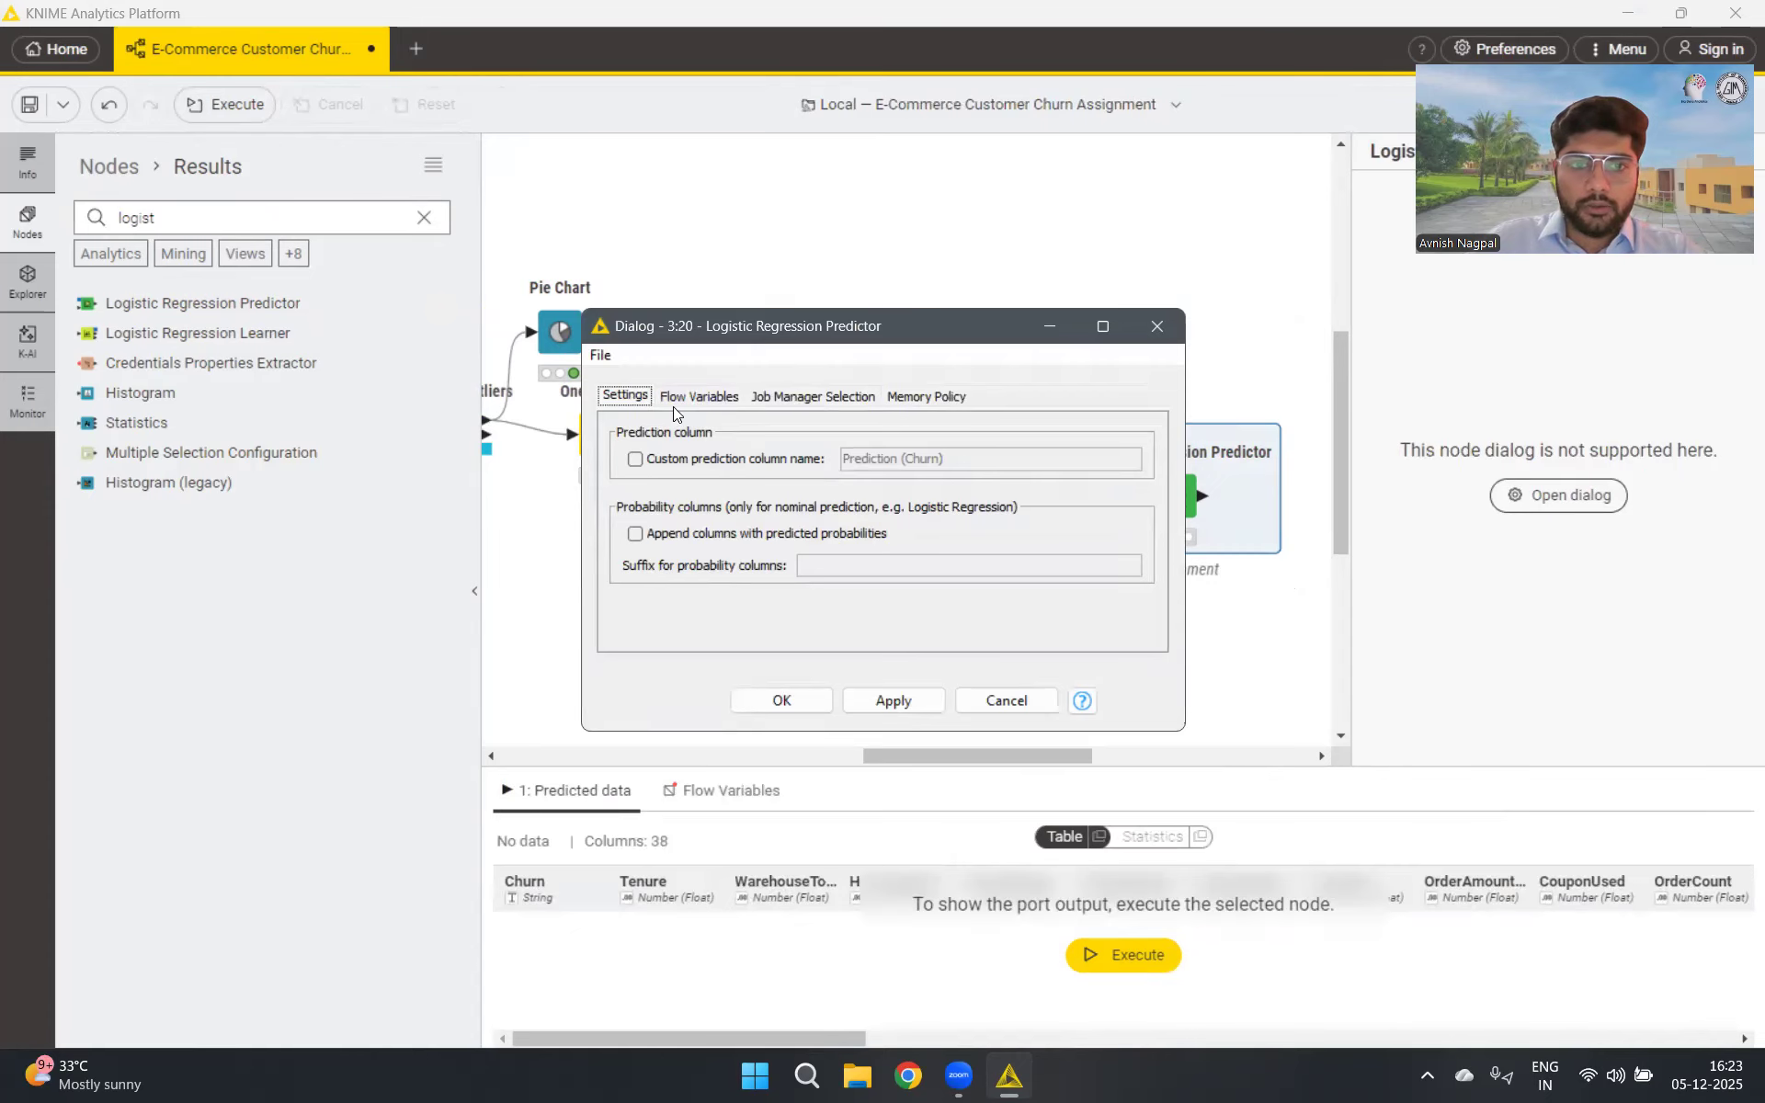
{"action": "left_click", "coordinate": [635, 459]}
{"action": "left_click", "coordinate": [900, 458]}
{"action": "key", "text": "BackSpace"}
{"action": "key", "text": "BackSpace"}
{"action": "key", "text": "BackSpace"}
{"action": "key", "text": "BackSpace"}
{"action": "key", "text": "BackSpace"}
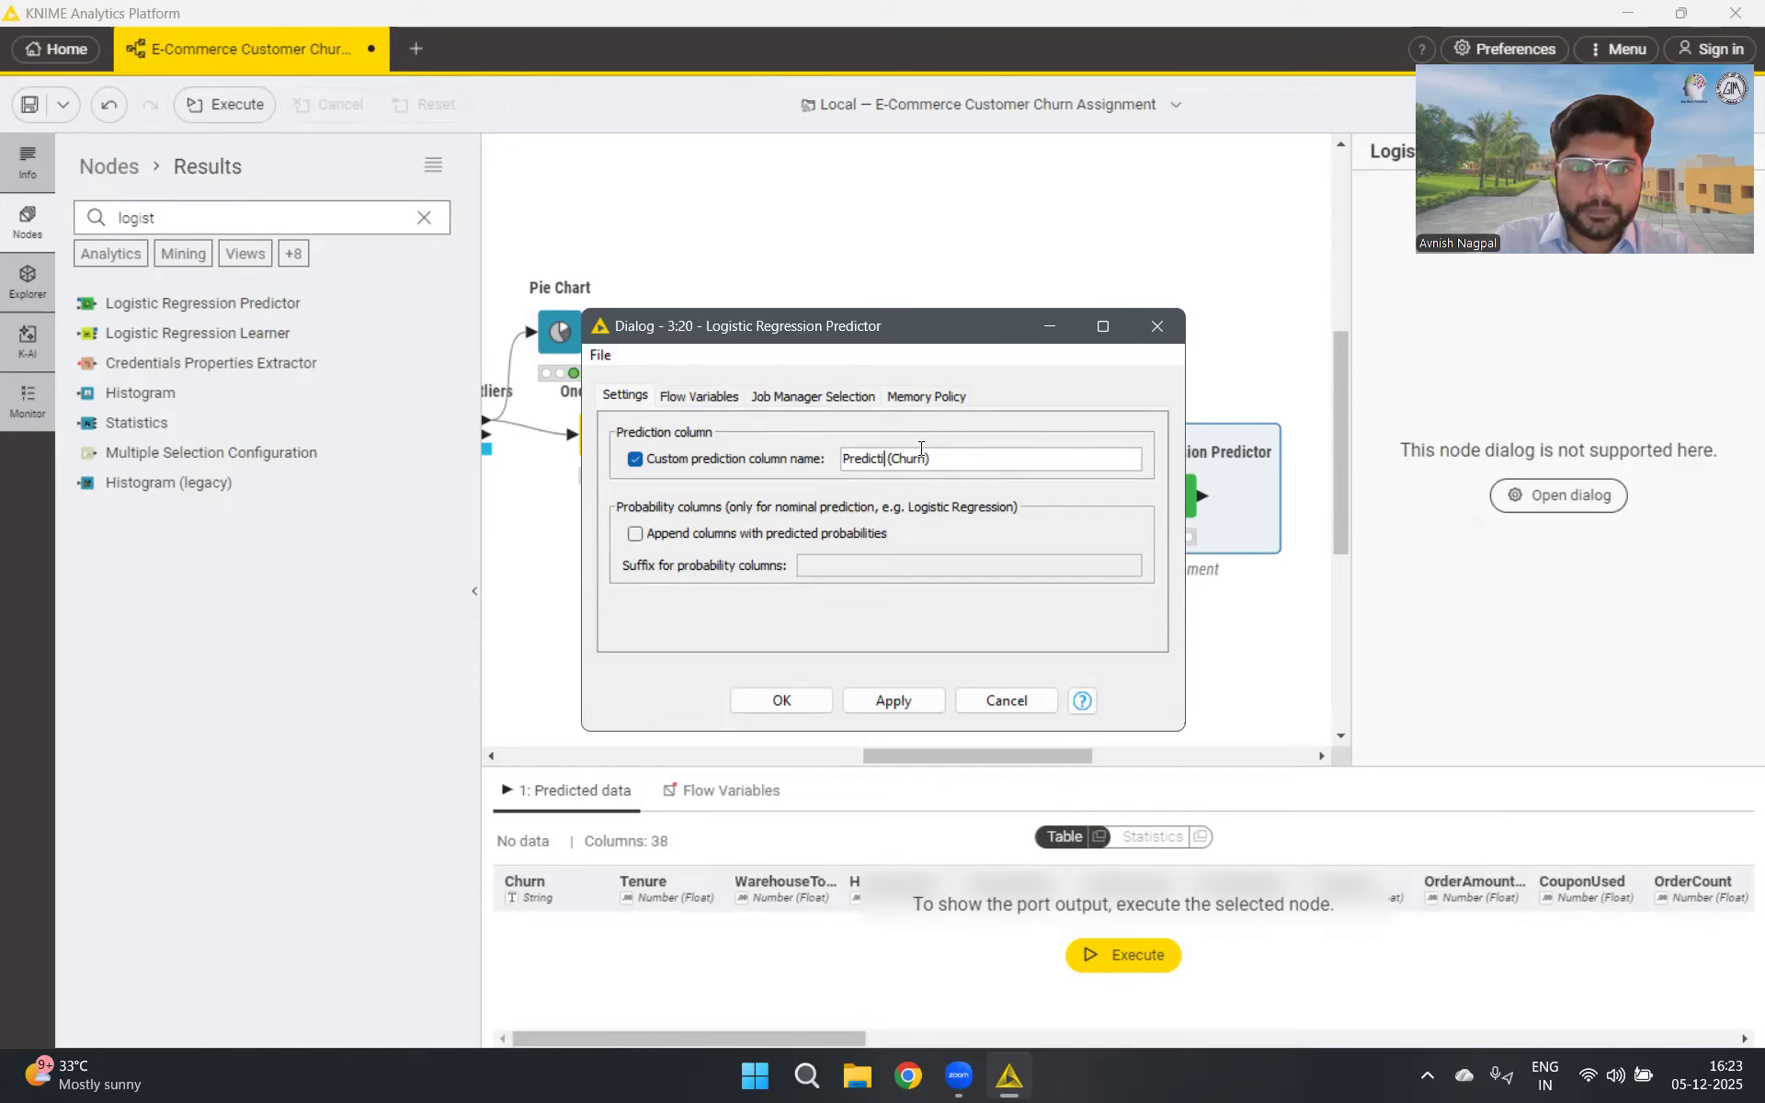
{"action": "type", "text": "cted"}
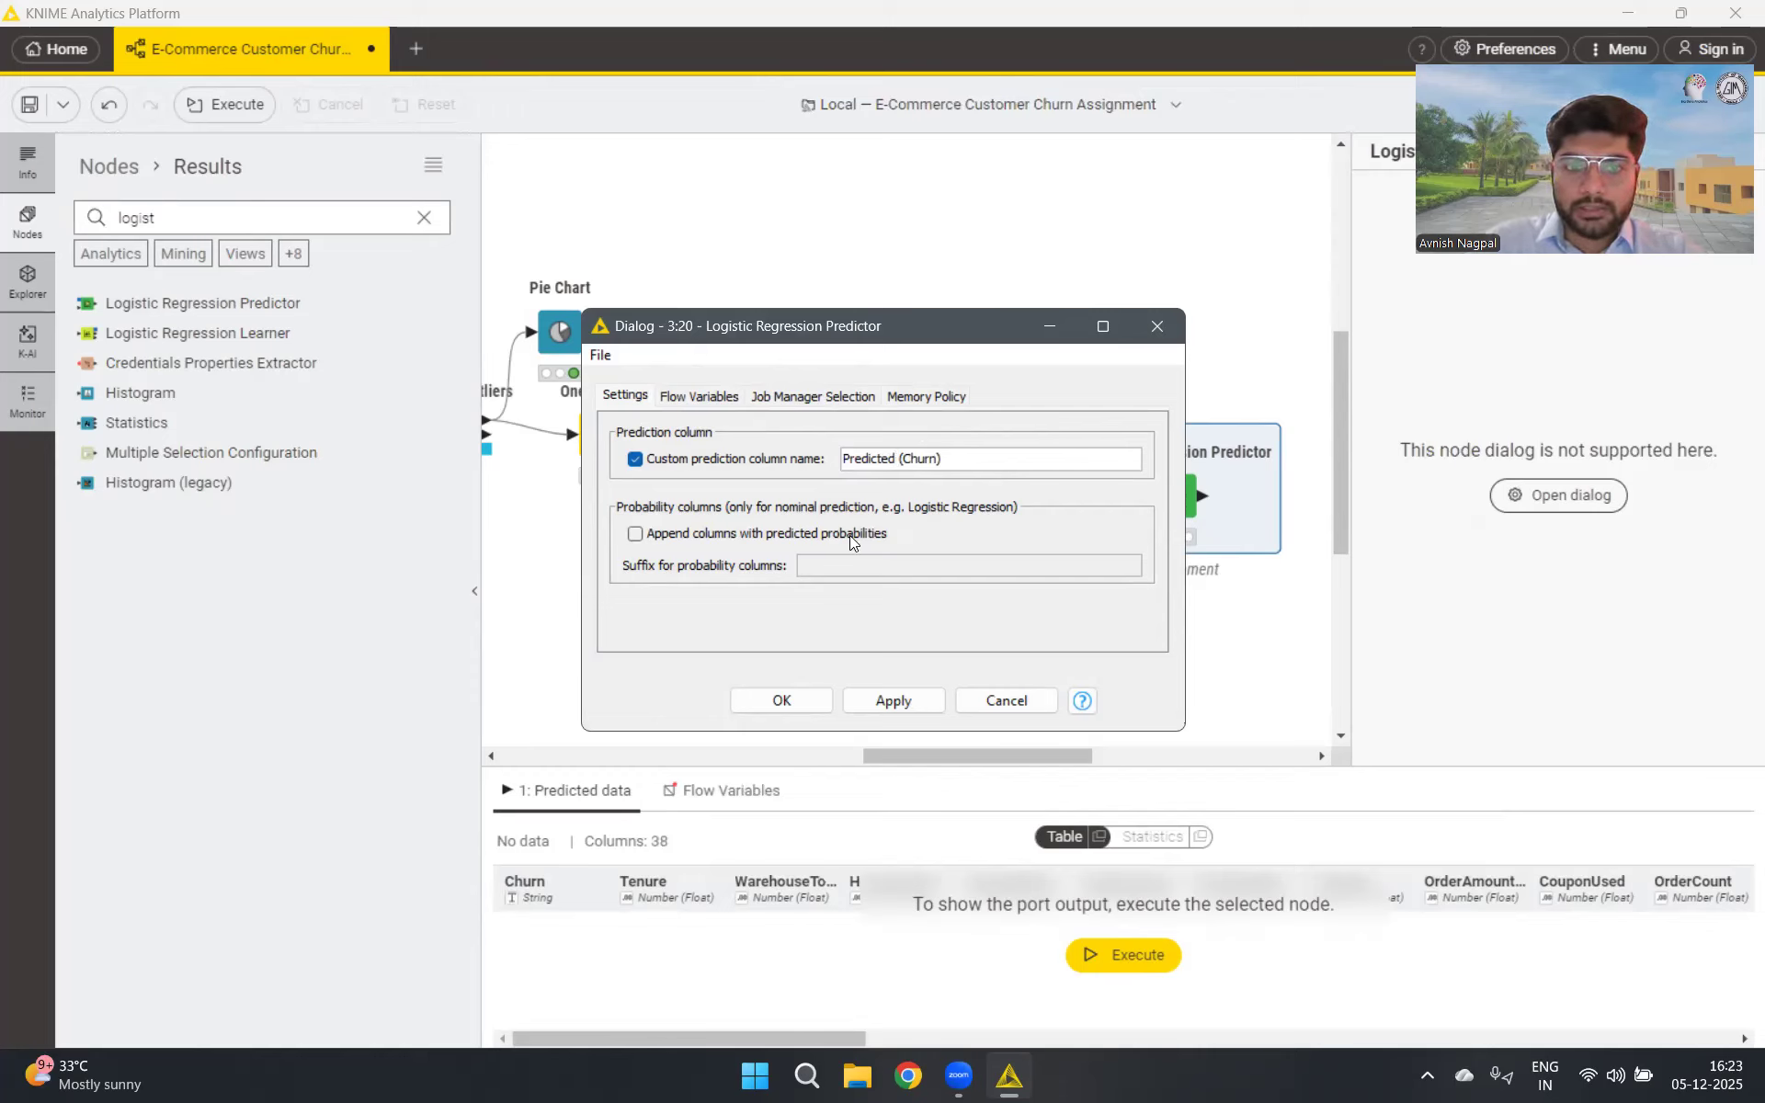
{"action": "left_click", "coordinate": [634, 536]}
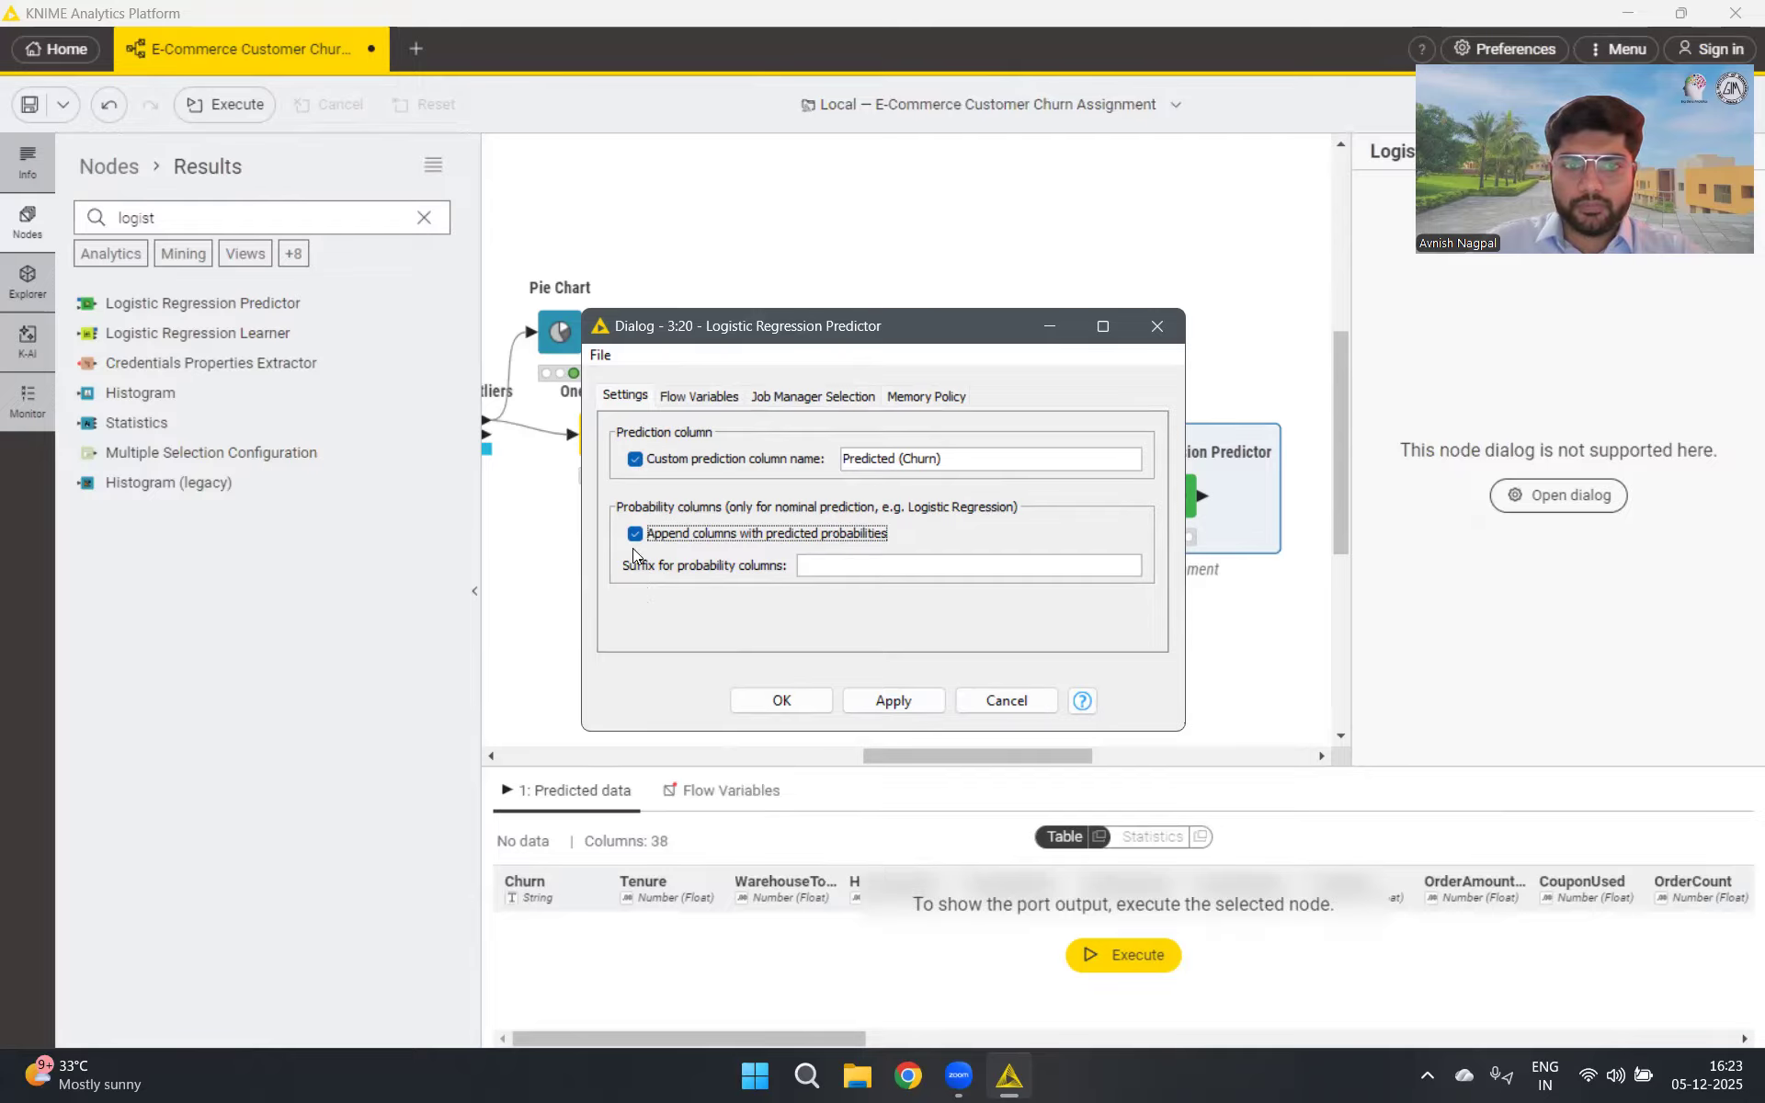
{"action": "left_click", "coordinate": [890, 701]}
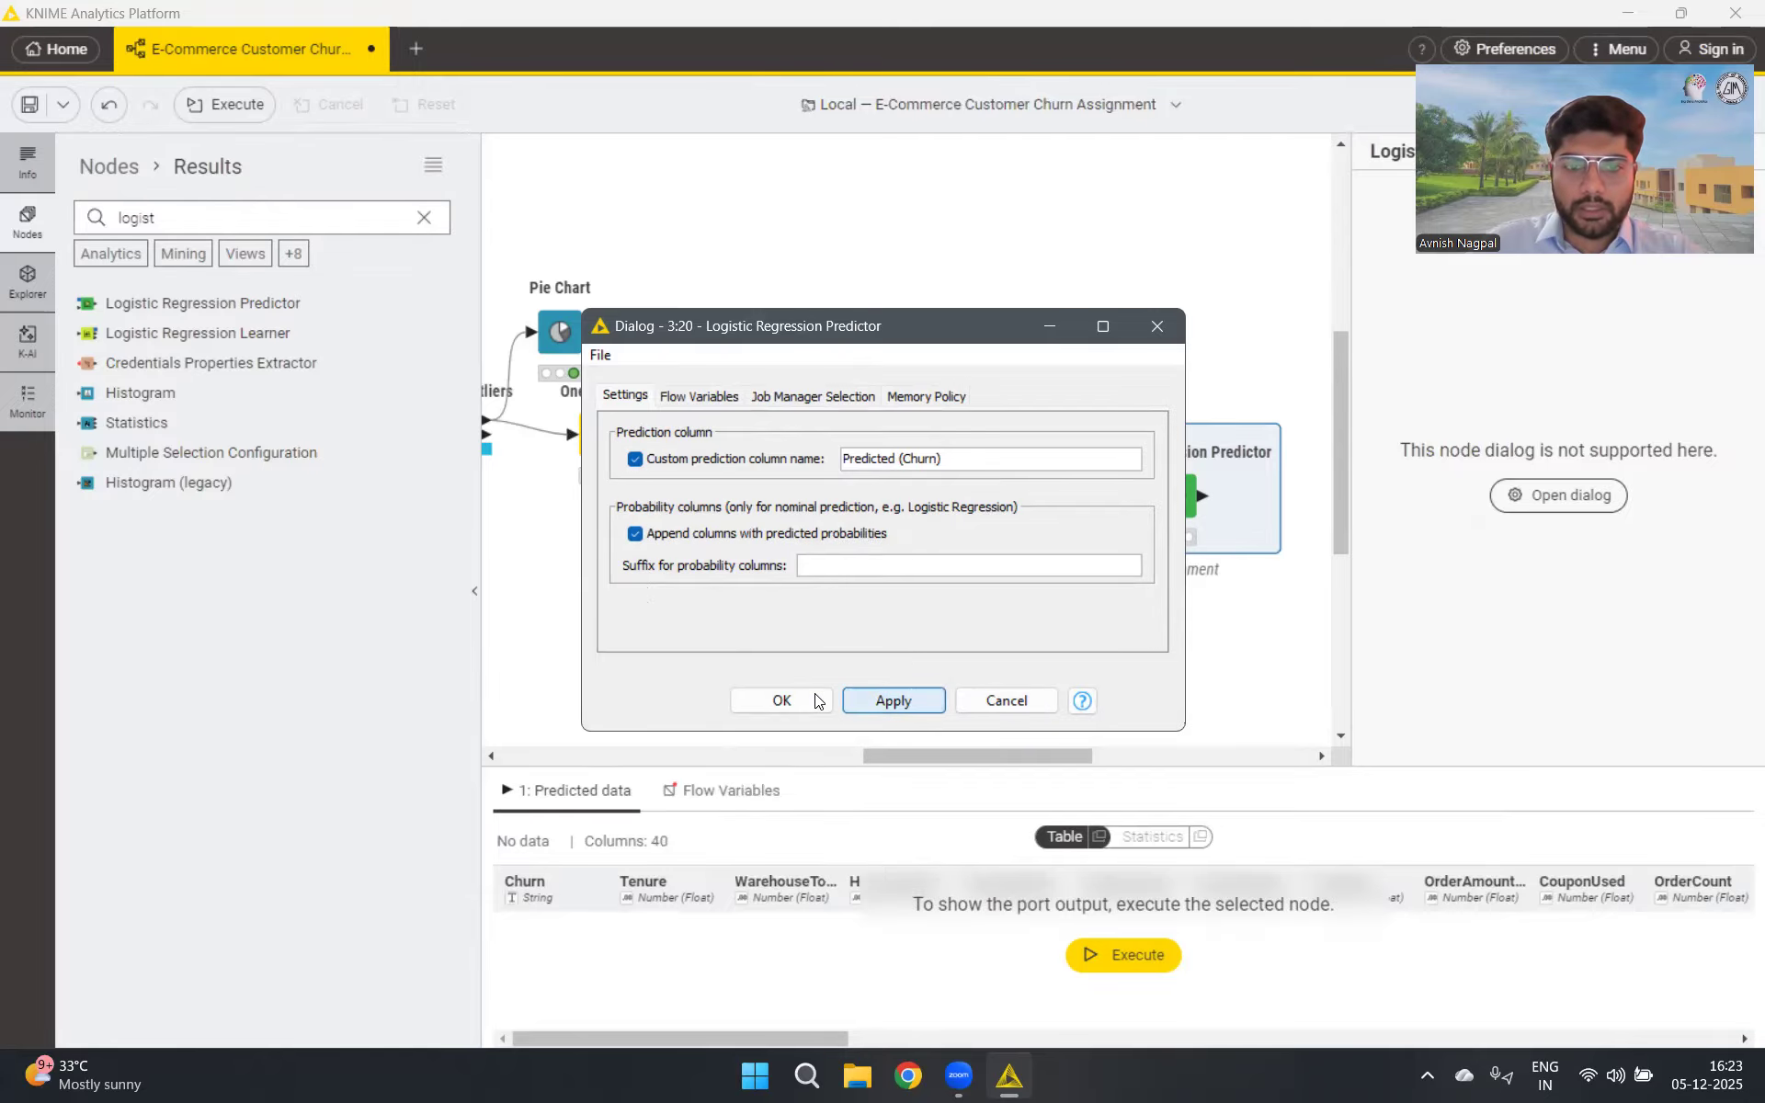
{"action": "left_click", "coordinate": [815, 702]}
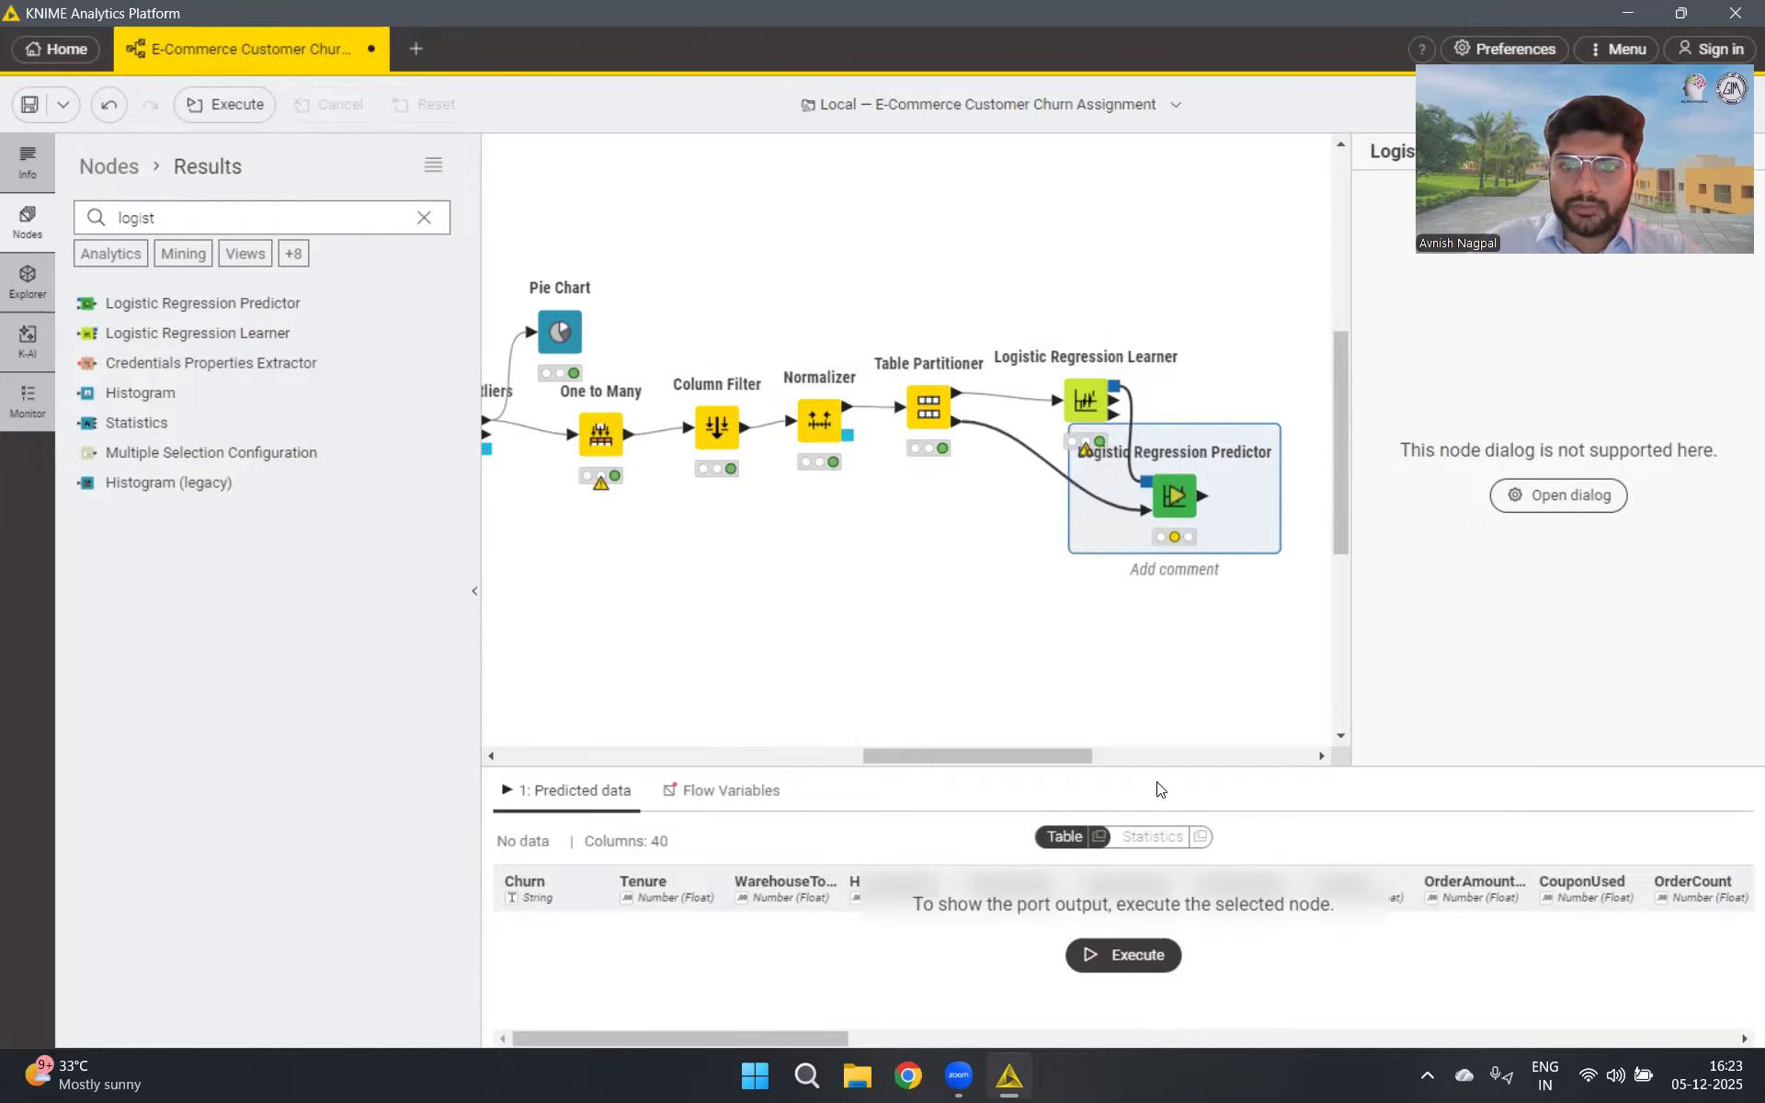
Place the Logistic Regression Predictor clear of the learner and execute it to examine the churn probability and Predicted (Churn) columns
{"action": "left_click_drag", "start_coordinate": [1174, 501], "coordinate": [1188, 529]}
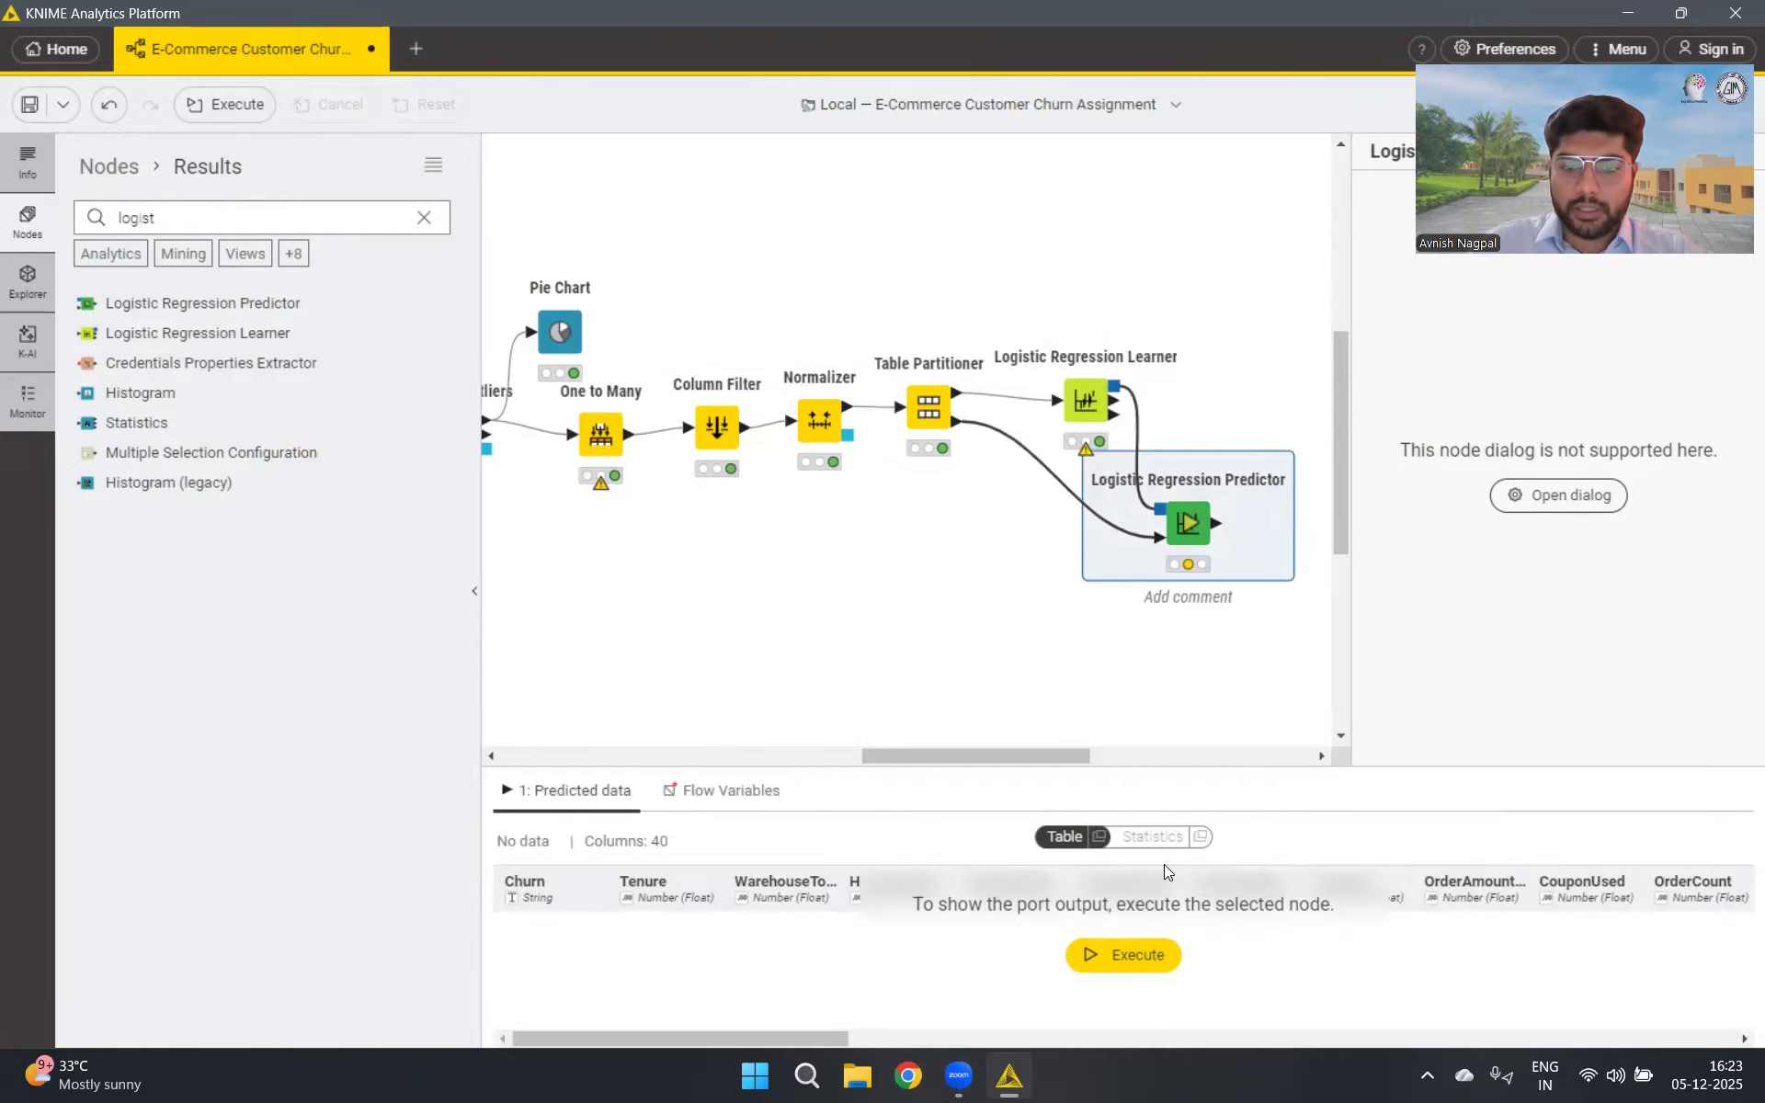
{"action": "left_click", "coordinate": [1132, 956]}
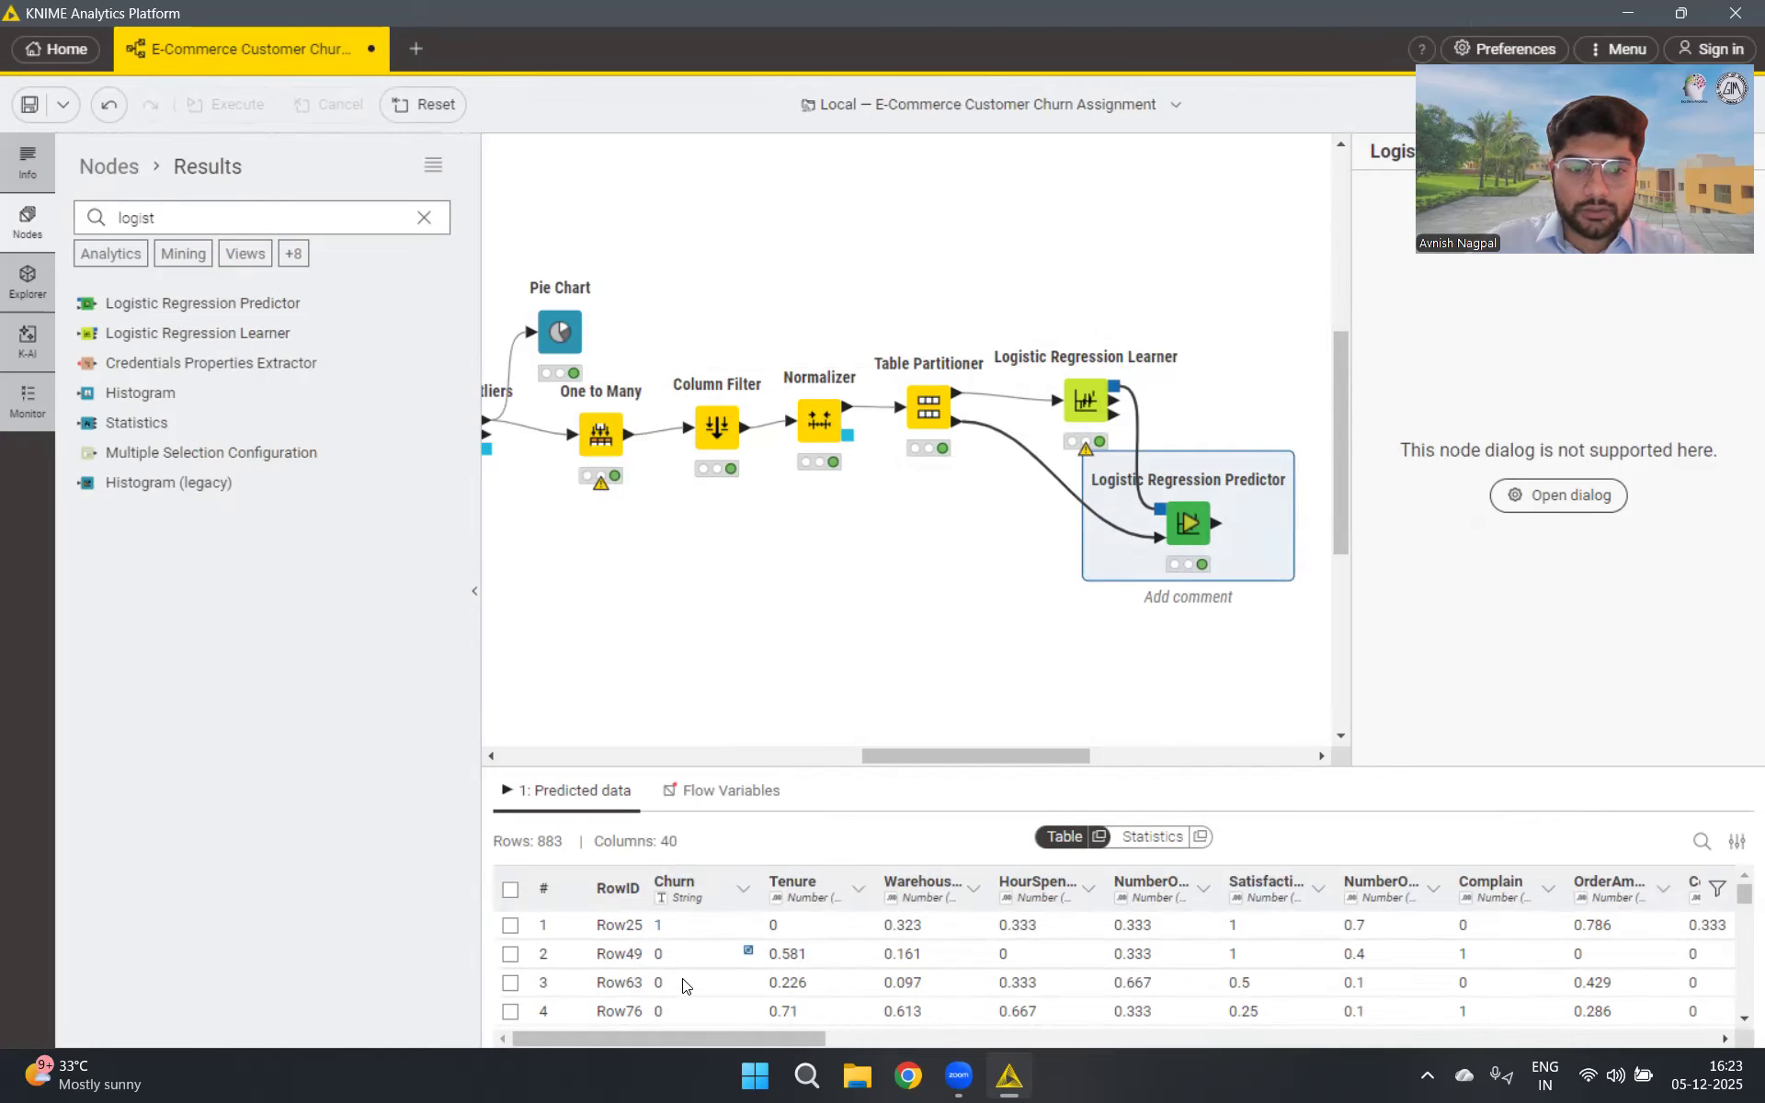
{"action": "left_click_drag", "start_coordinate": [775, 1039], "coordinate": [1737, 1028]}
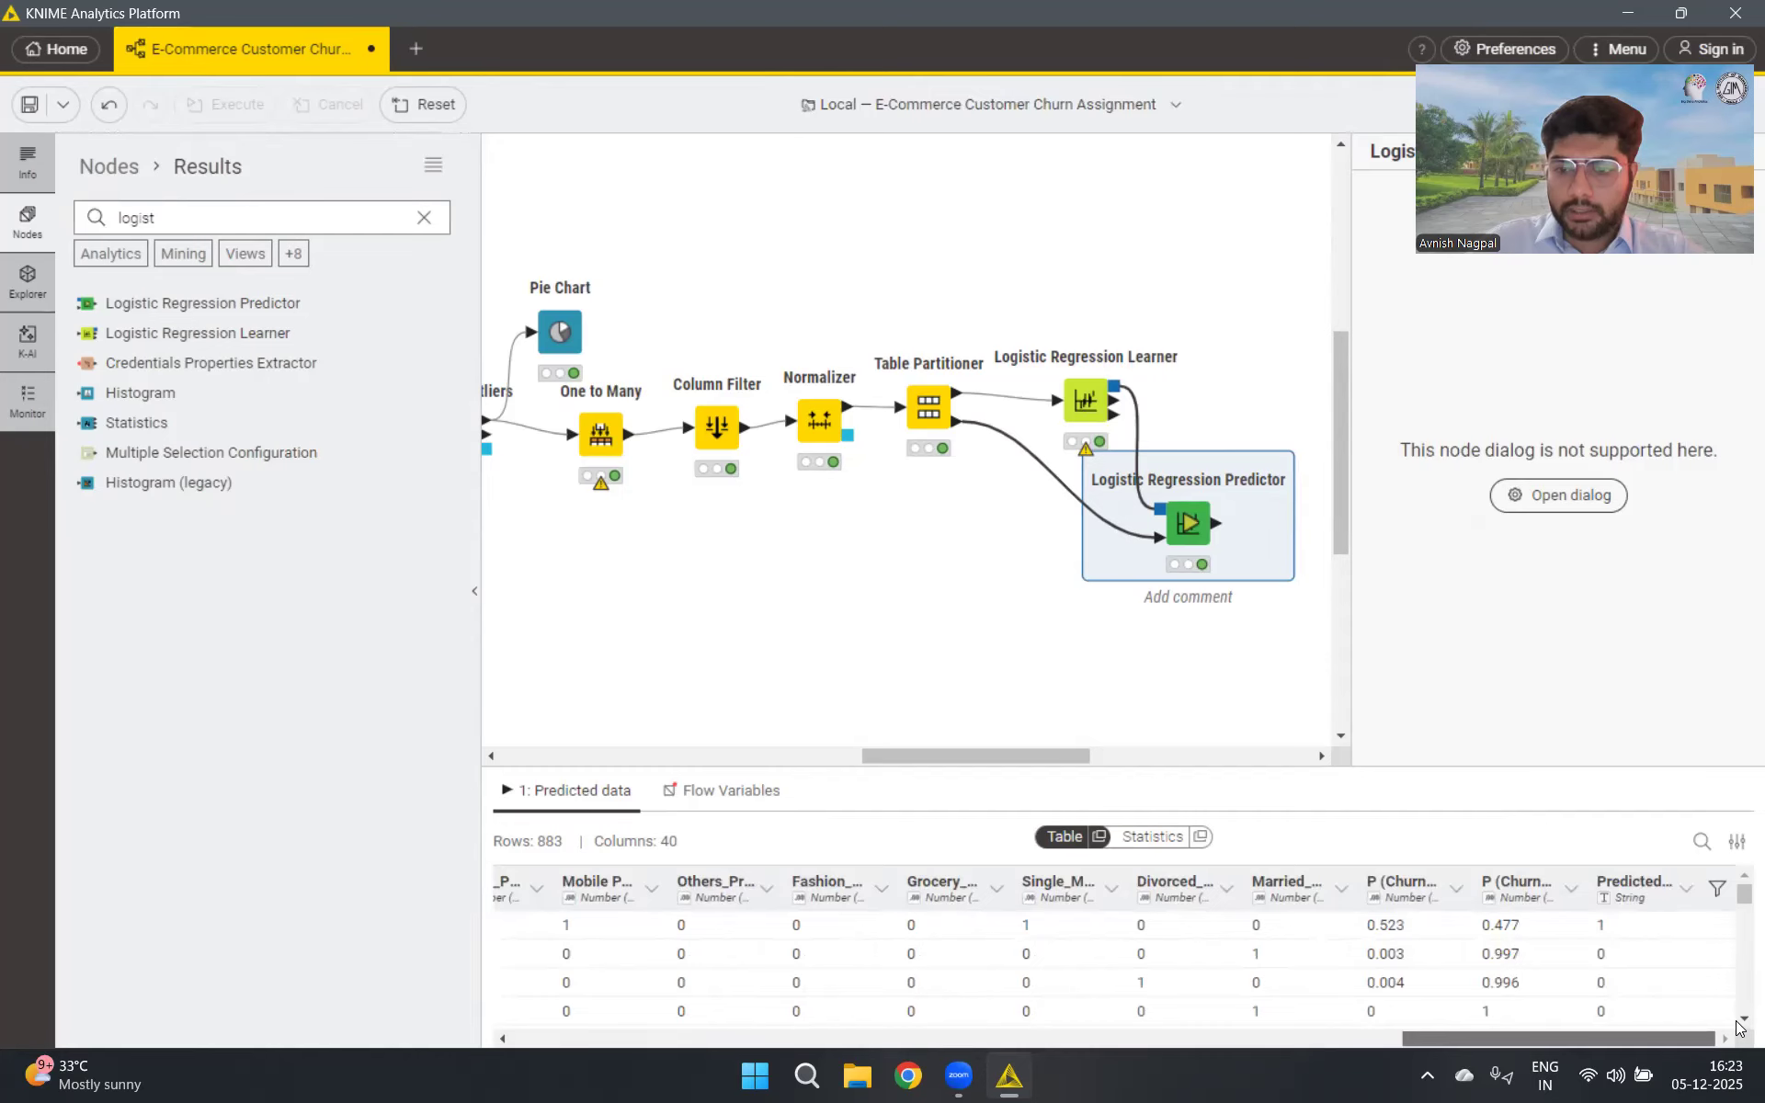
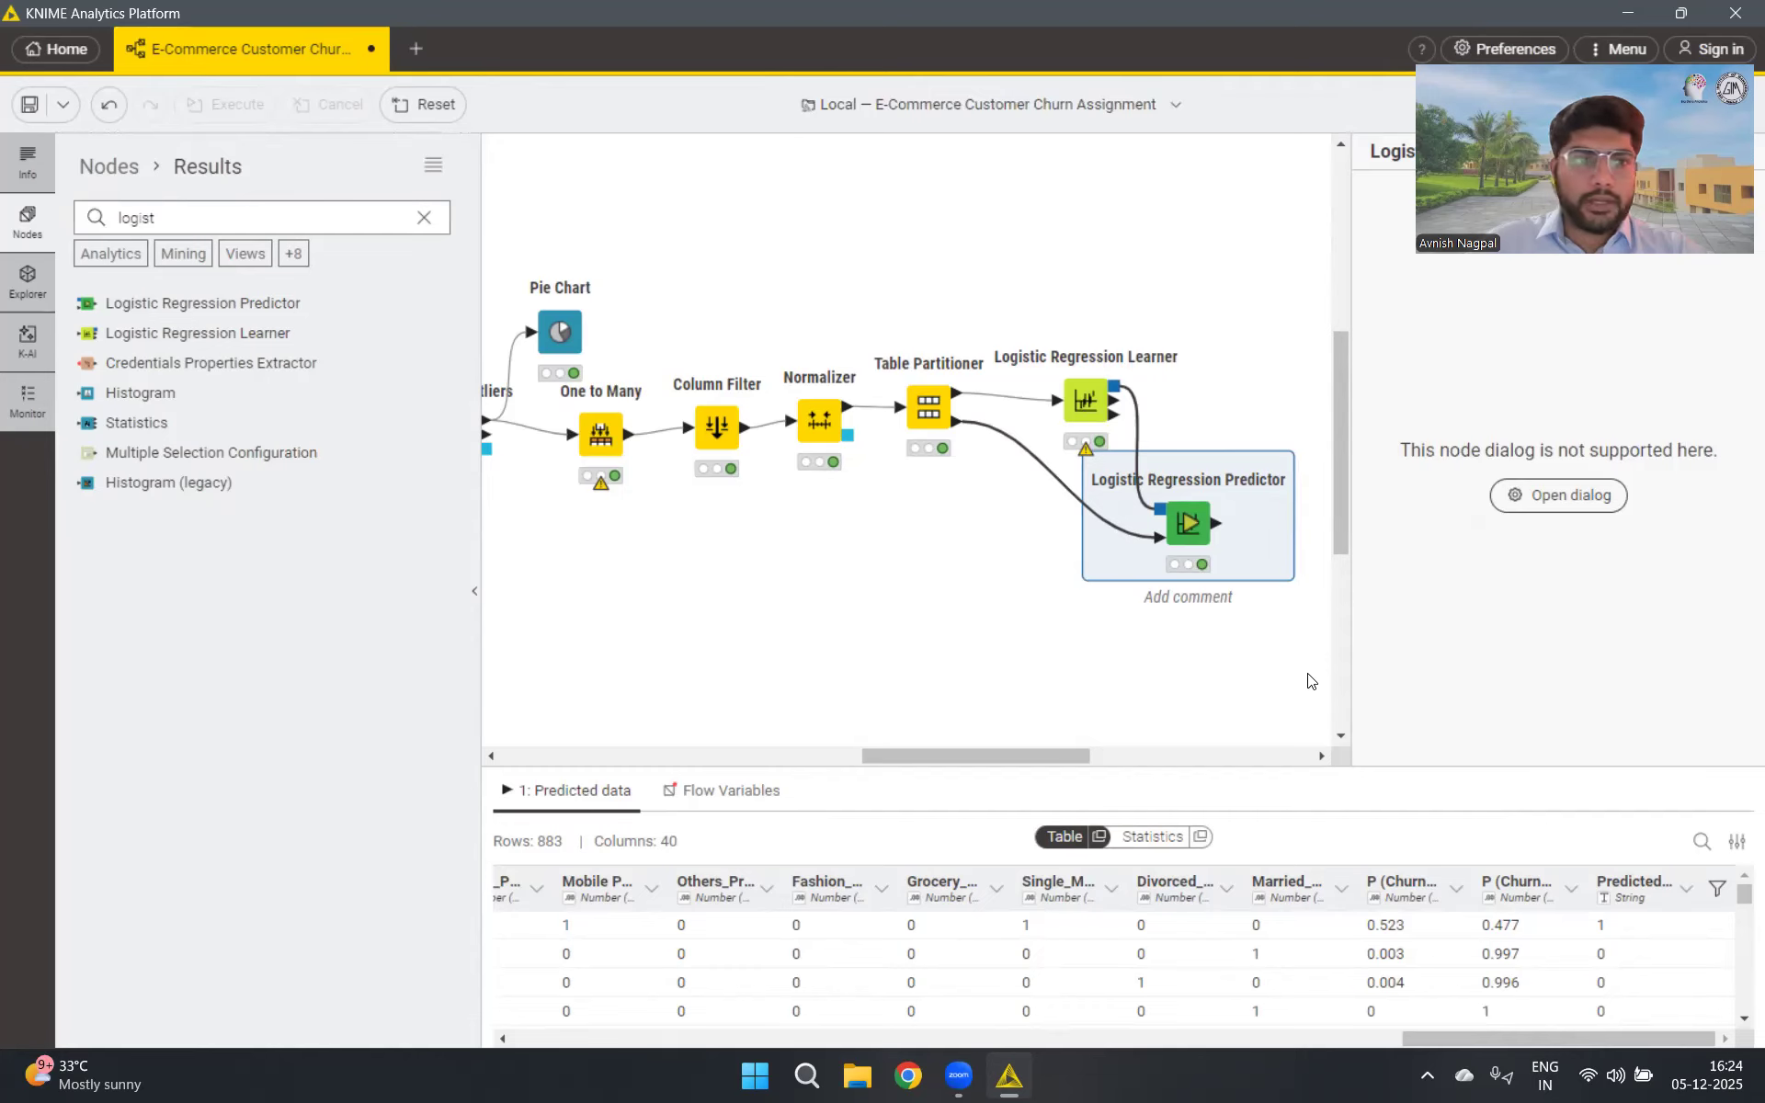
Find the Scorer node by searching "scorer", add it beside the Logistic Regression Predictor, and connect it to the predicted data output
{"action": "left_click", "coordinate": [224, 227]}
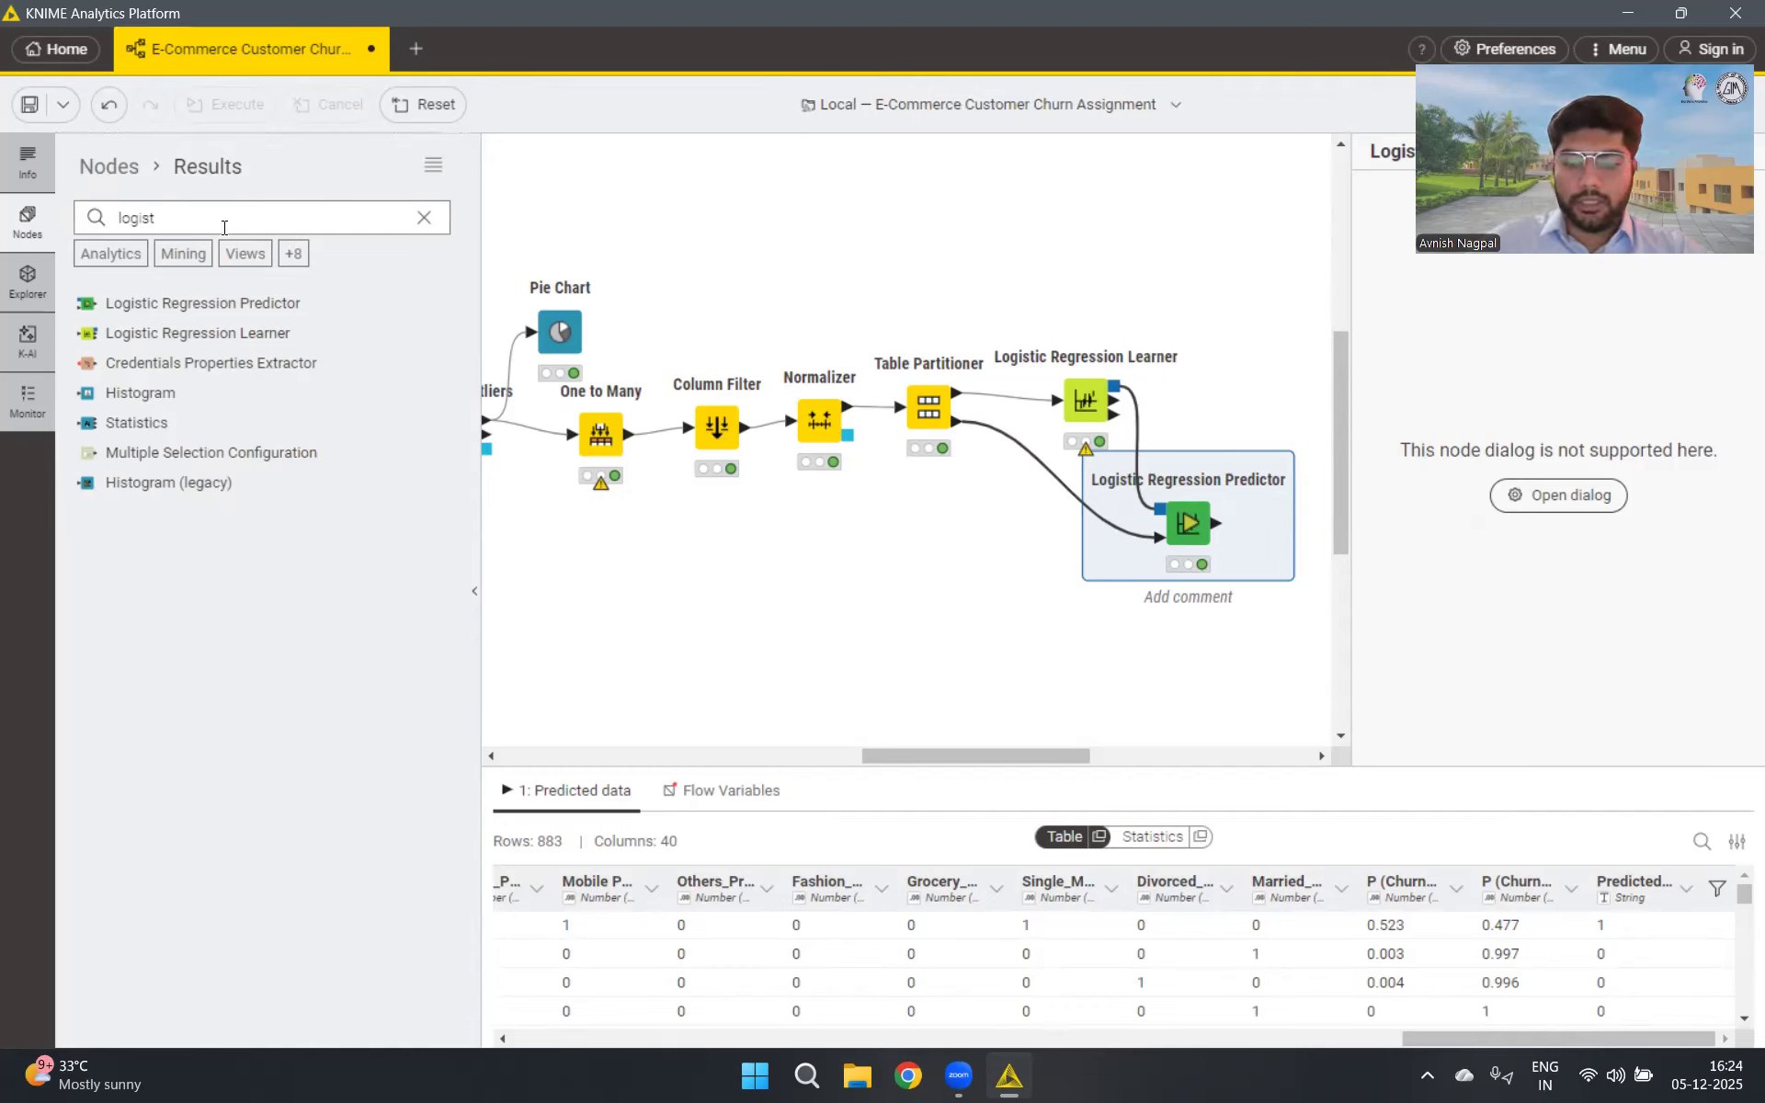
{"action": "key", "text": "BackSpace"}
{"action": "key", "text": "BackSpace"}
{"action": "key", "text": "BackSpace"}
{"action": "key", "text": "BackSpace"}
{"action": "key", "text": "BackSpace"}
{"action": "key", "text": "BackSpace"}
{"action": "type", "text": "scorer"}
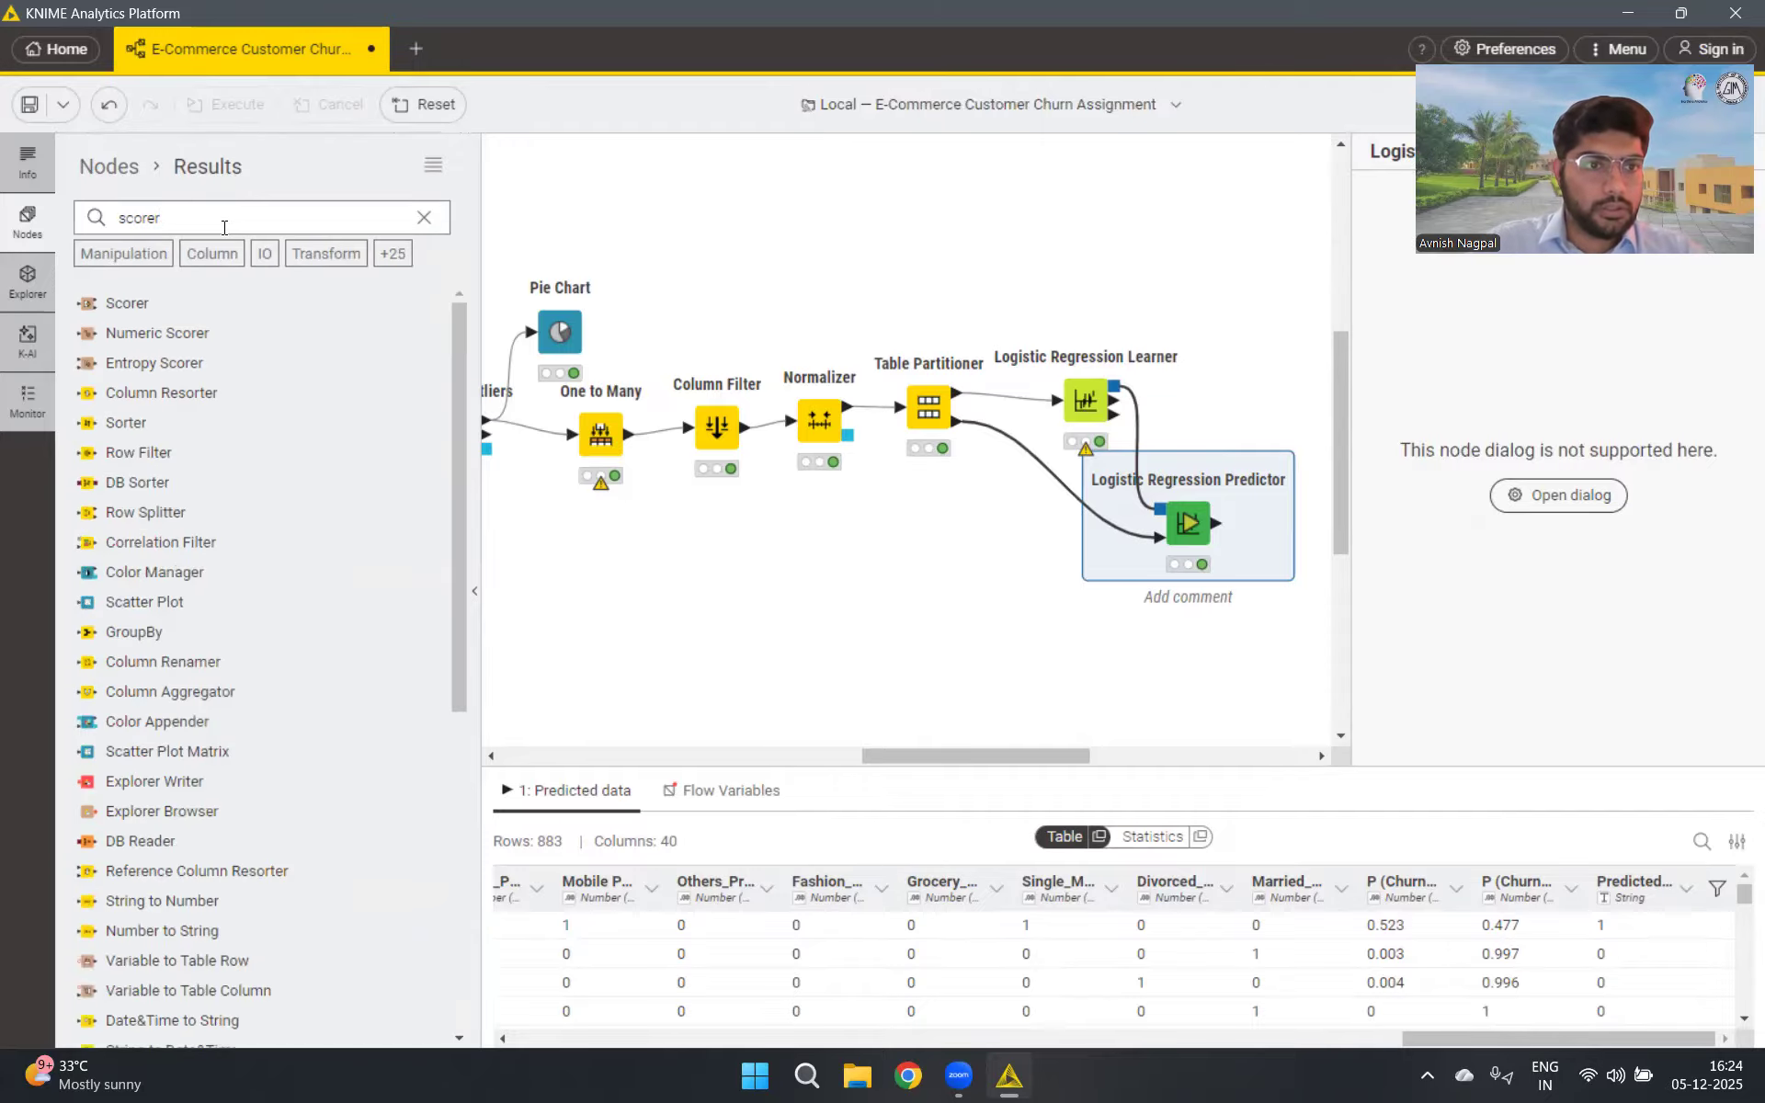
{"action": "left_click_drag", "start_coordinate": [101, 306], "coordinate": [1007, 604]}
{"action": "left_click_drag", "start_coordinate": [1292, 589], "coordinate": [1295, 585]}
{"action": "left_click_drag", "start_coordinate": [1032, 756], "coordinate": [1066, 765]}
{"action": "left_click_drag", "start_coordinate": [1195, 547], "coordinate": [1229, 534]}
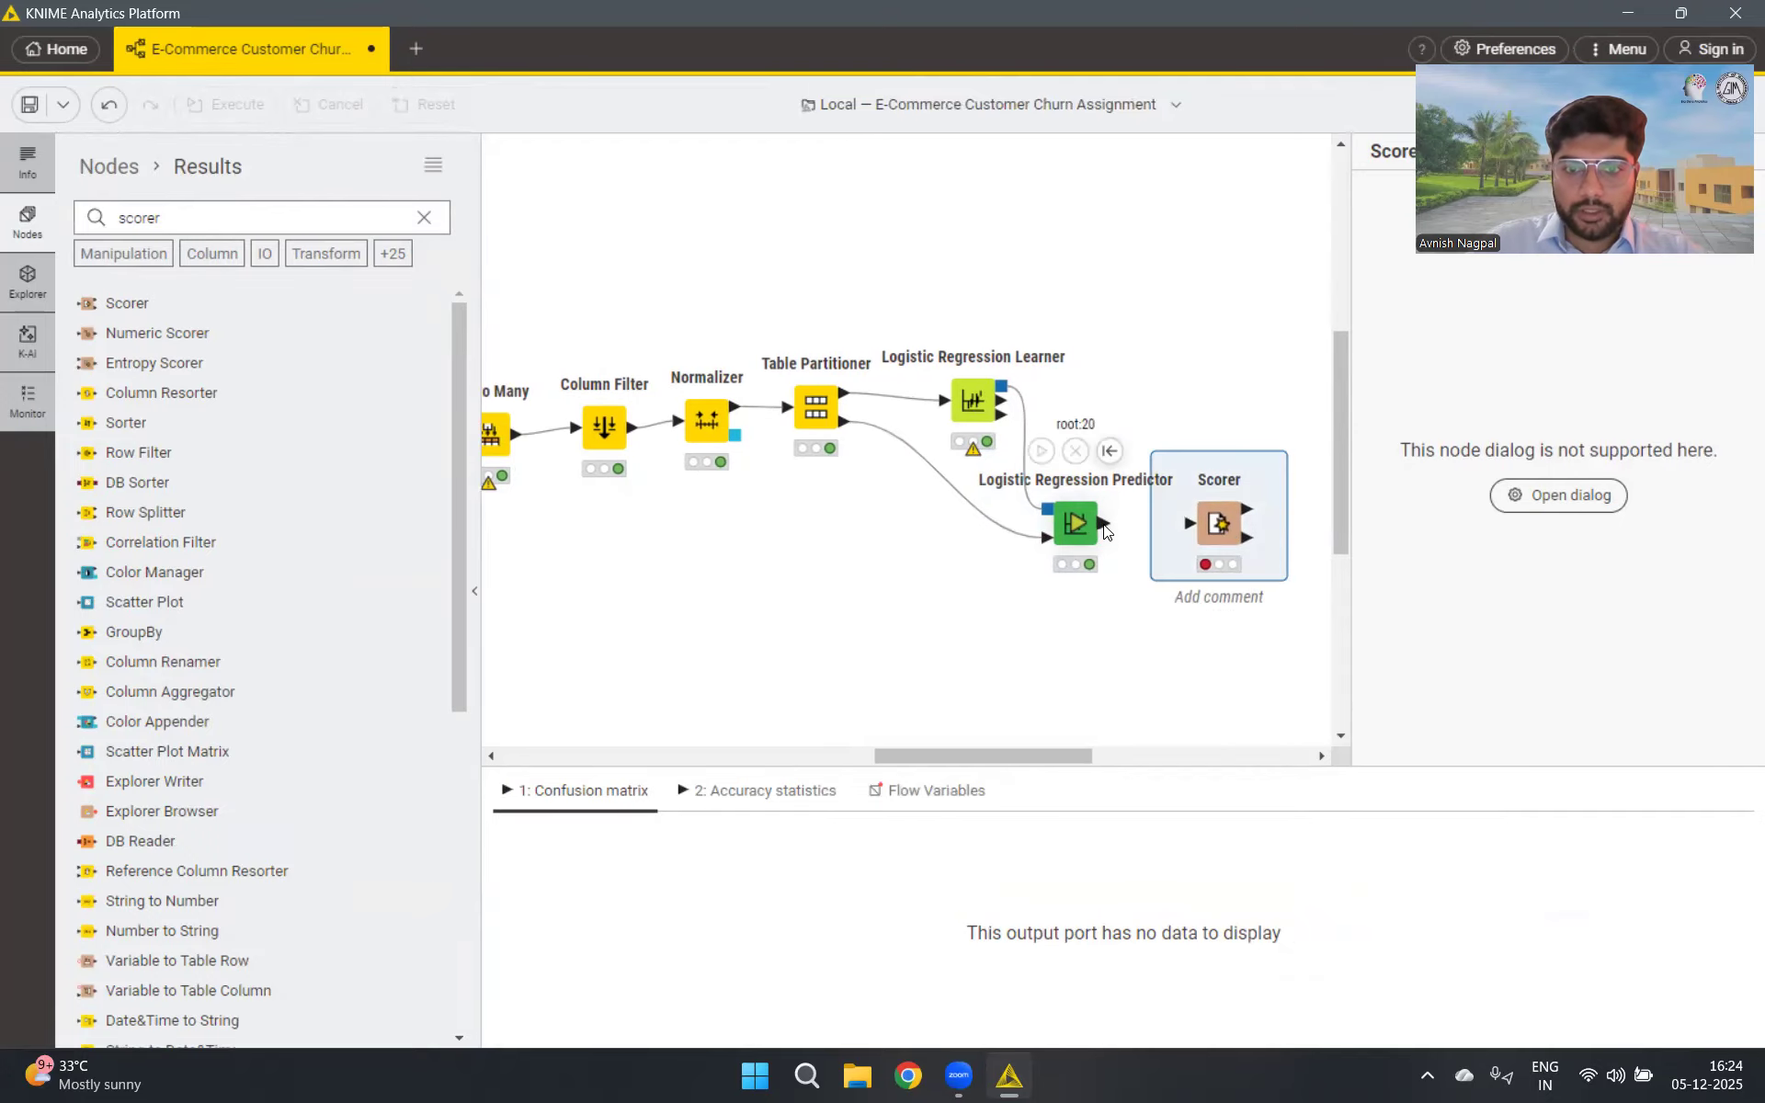
{"action": "left_click_drag", "start_coordinate": [1104, 524], "coordinate": [1189, 523]}
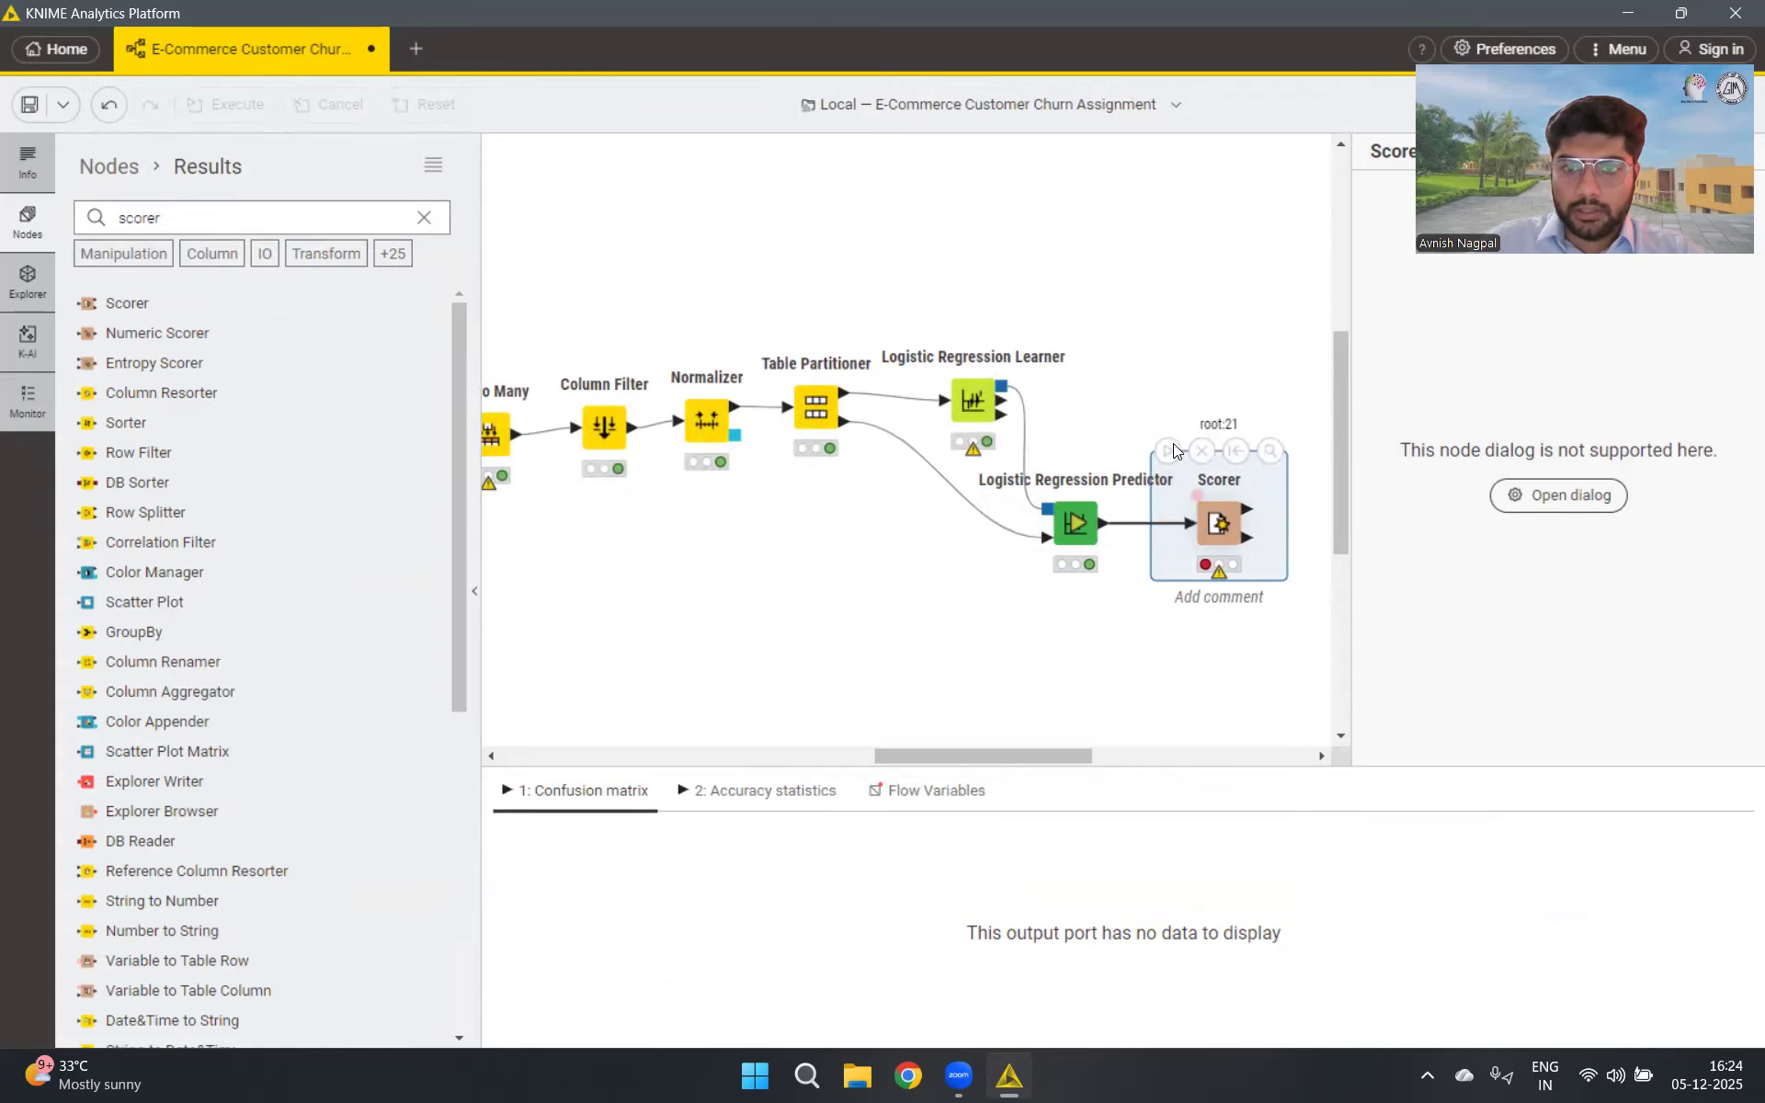
Configure the Scorer with Churn as first column and Predicted (Churn) as second column, and apply the settings
{"action": "left_click", "coordinate": [1543, 497]}
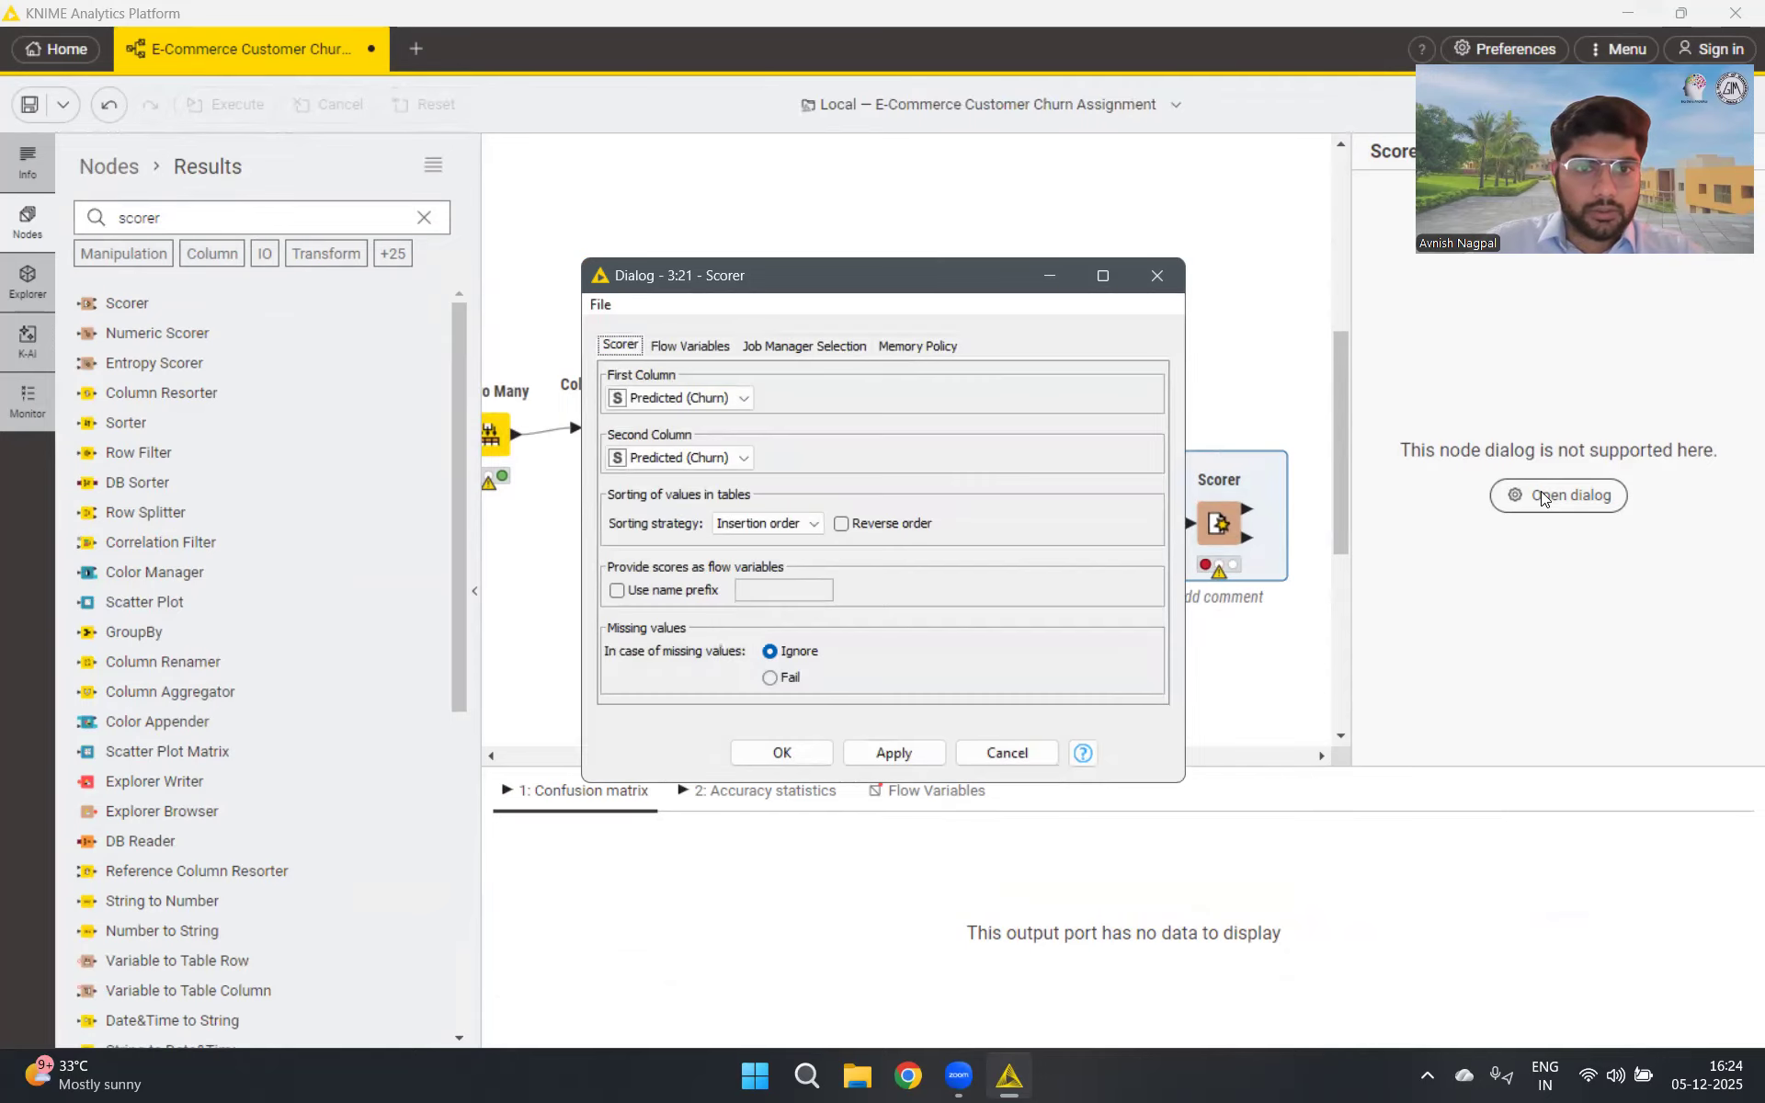
{"action": "left_click", "coordinate": [694, 398]}
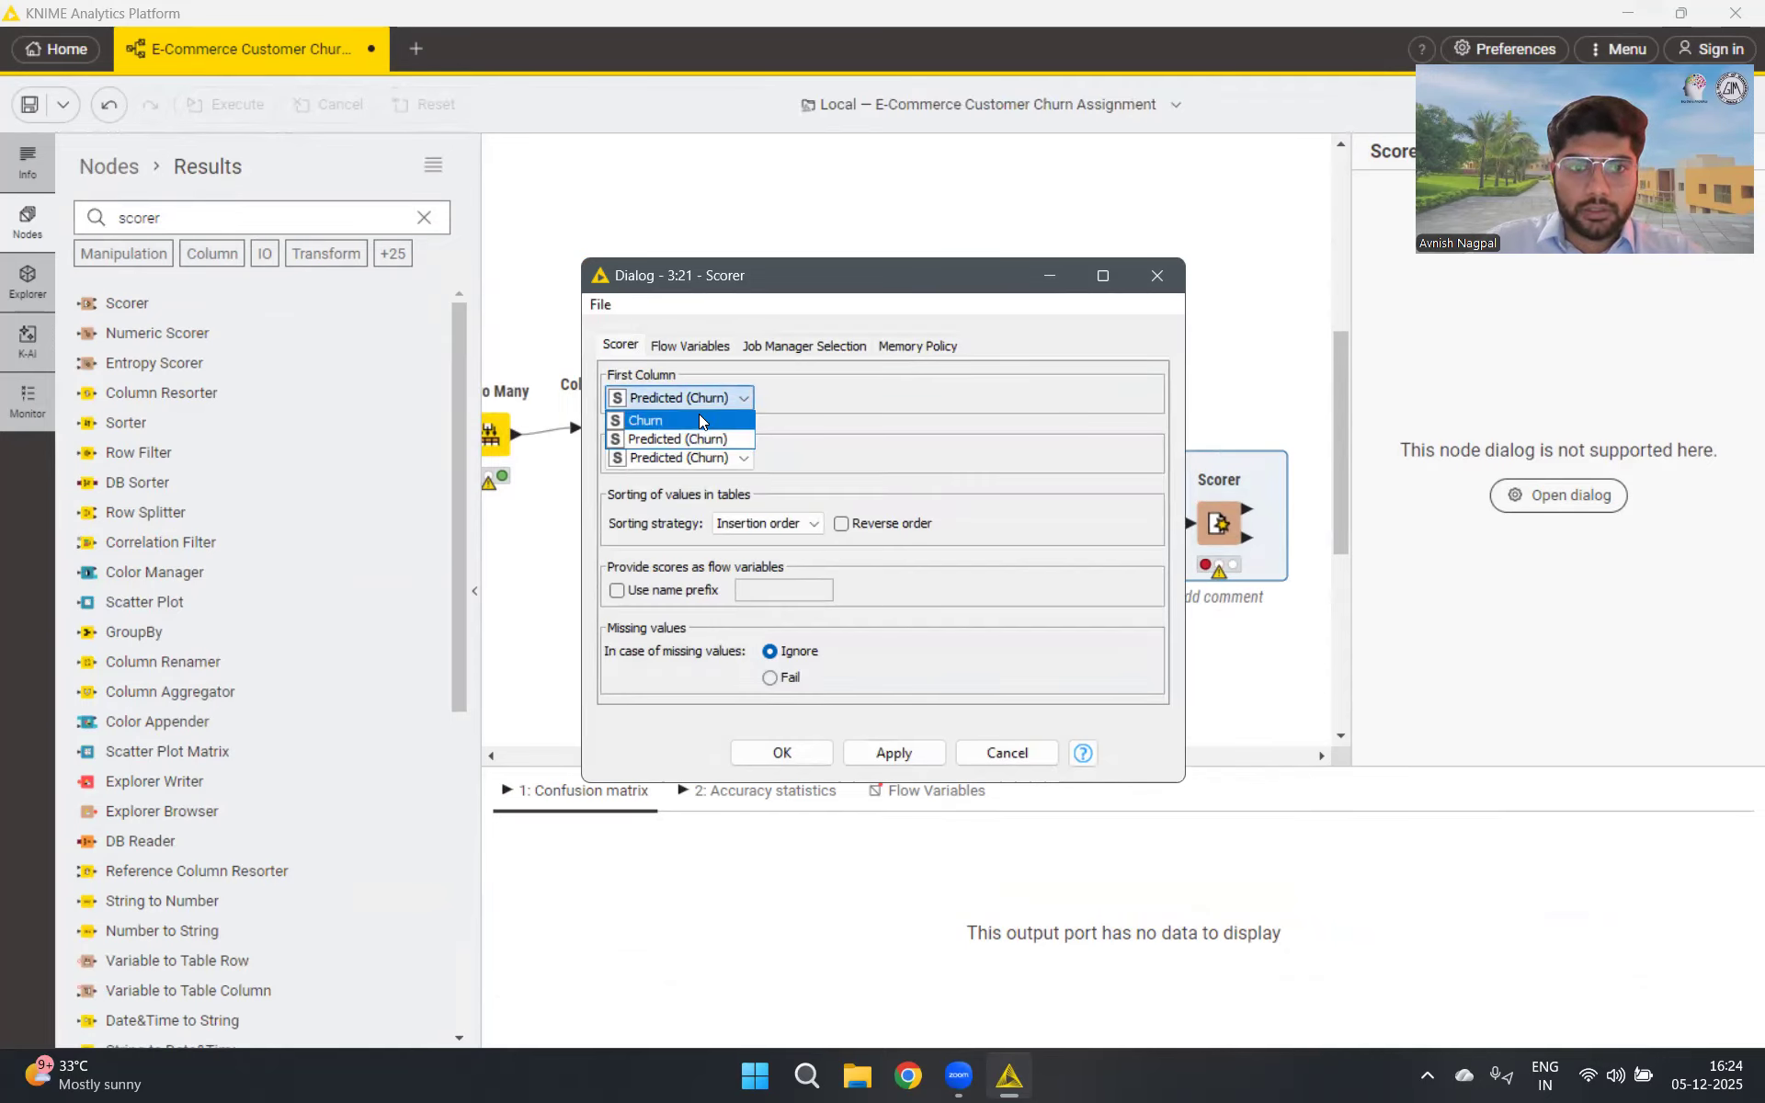
{"action": "left_click", "coordinate": [699, 420]}
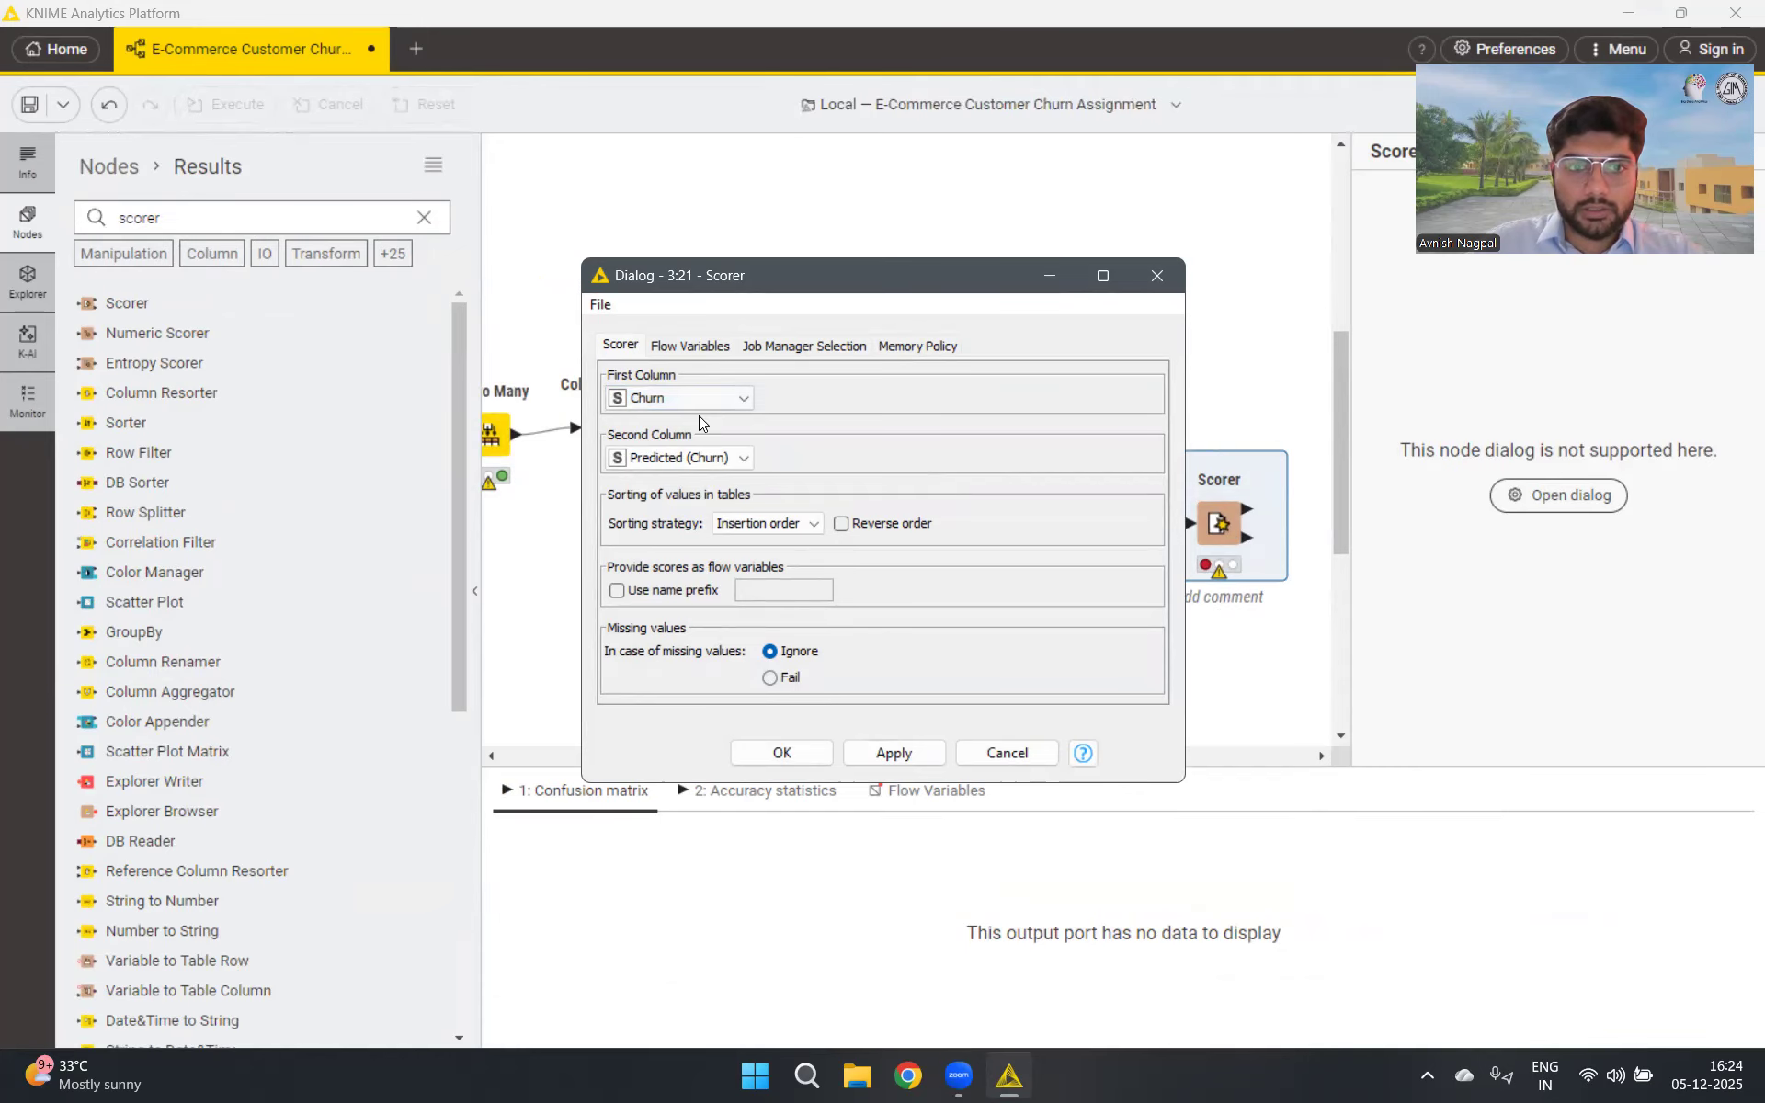
{"action": "left_click", "coordinate": [720, 464]}
{"action": "left_click", "coordinate": [715, 499]}
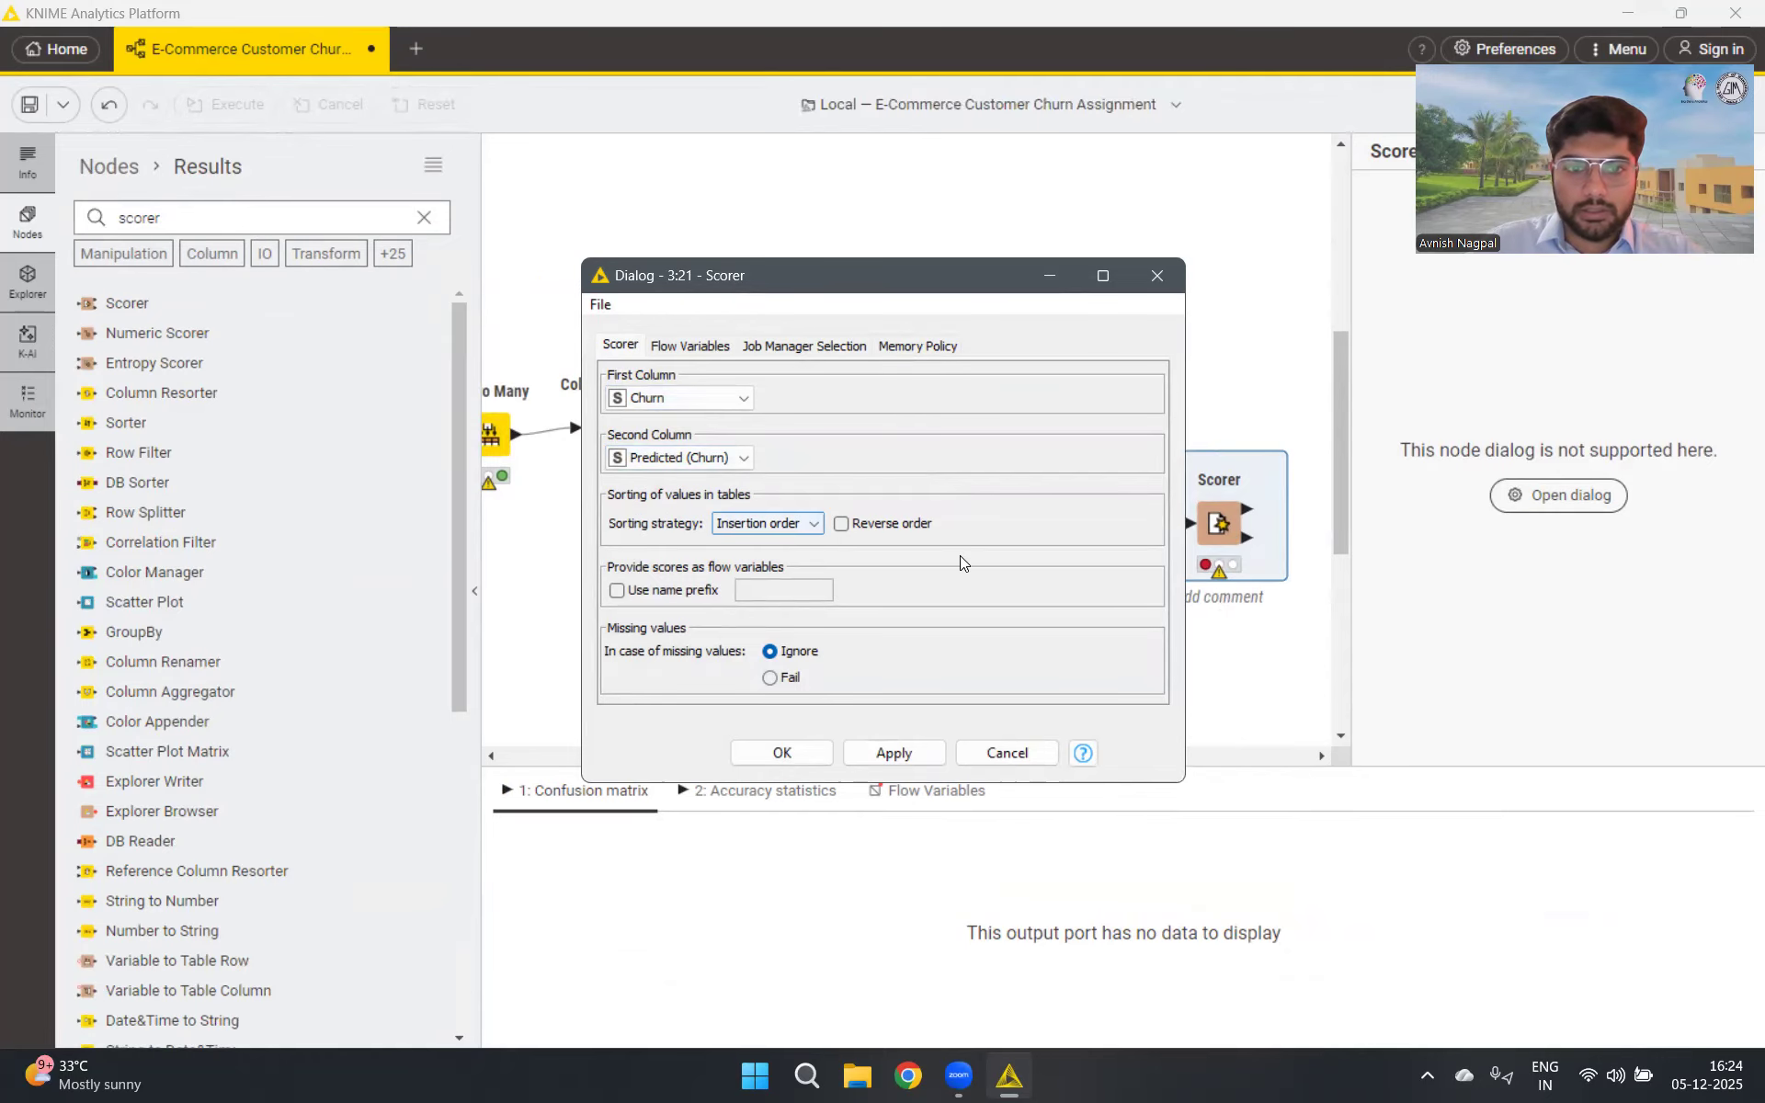
{"action": "left_click", "coordinate": [890, 758]}
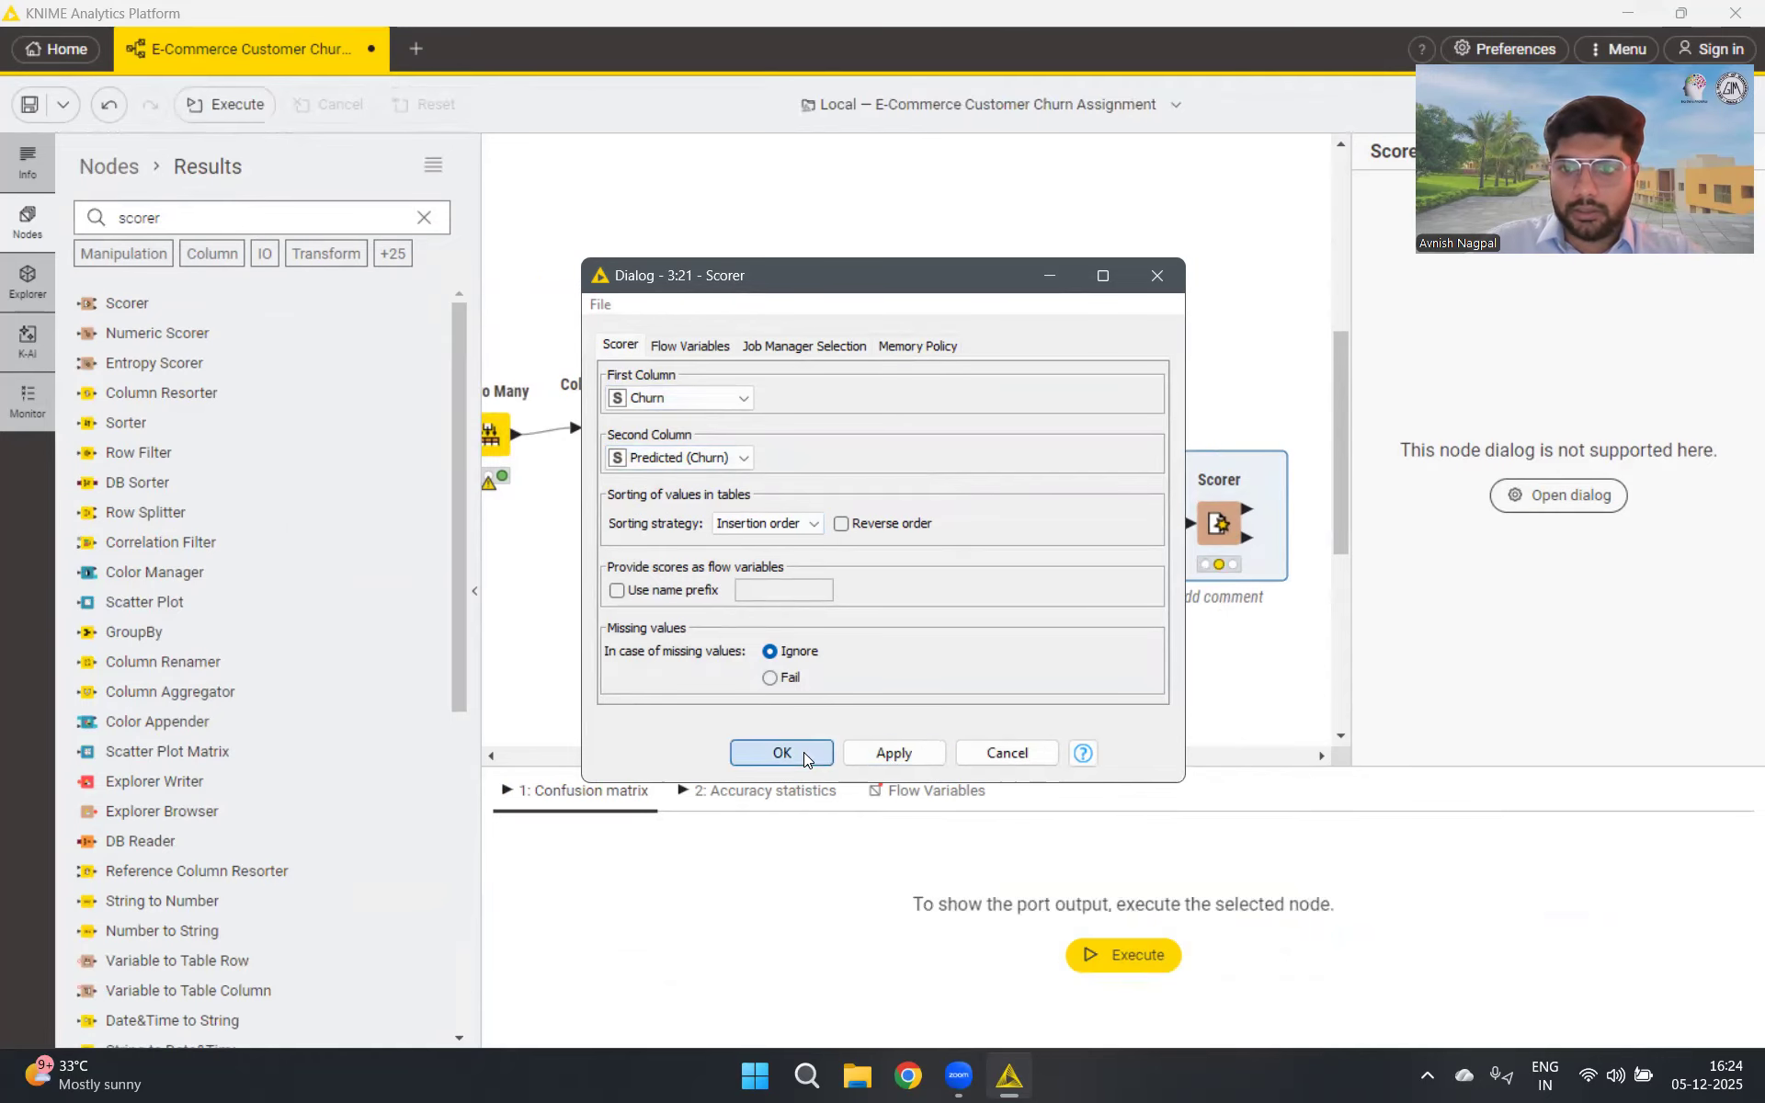
{"action": "left_click", "coordinate": [804, 752]}
Execute the Scorer and examine its confusion matrix and accuracy statistics, including recall, precision, F-measure and overall accuracy
{"action": "left_click", "coordinate": [1114, 957]}
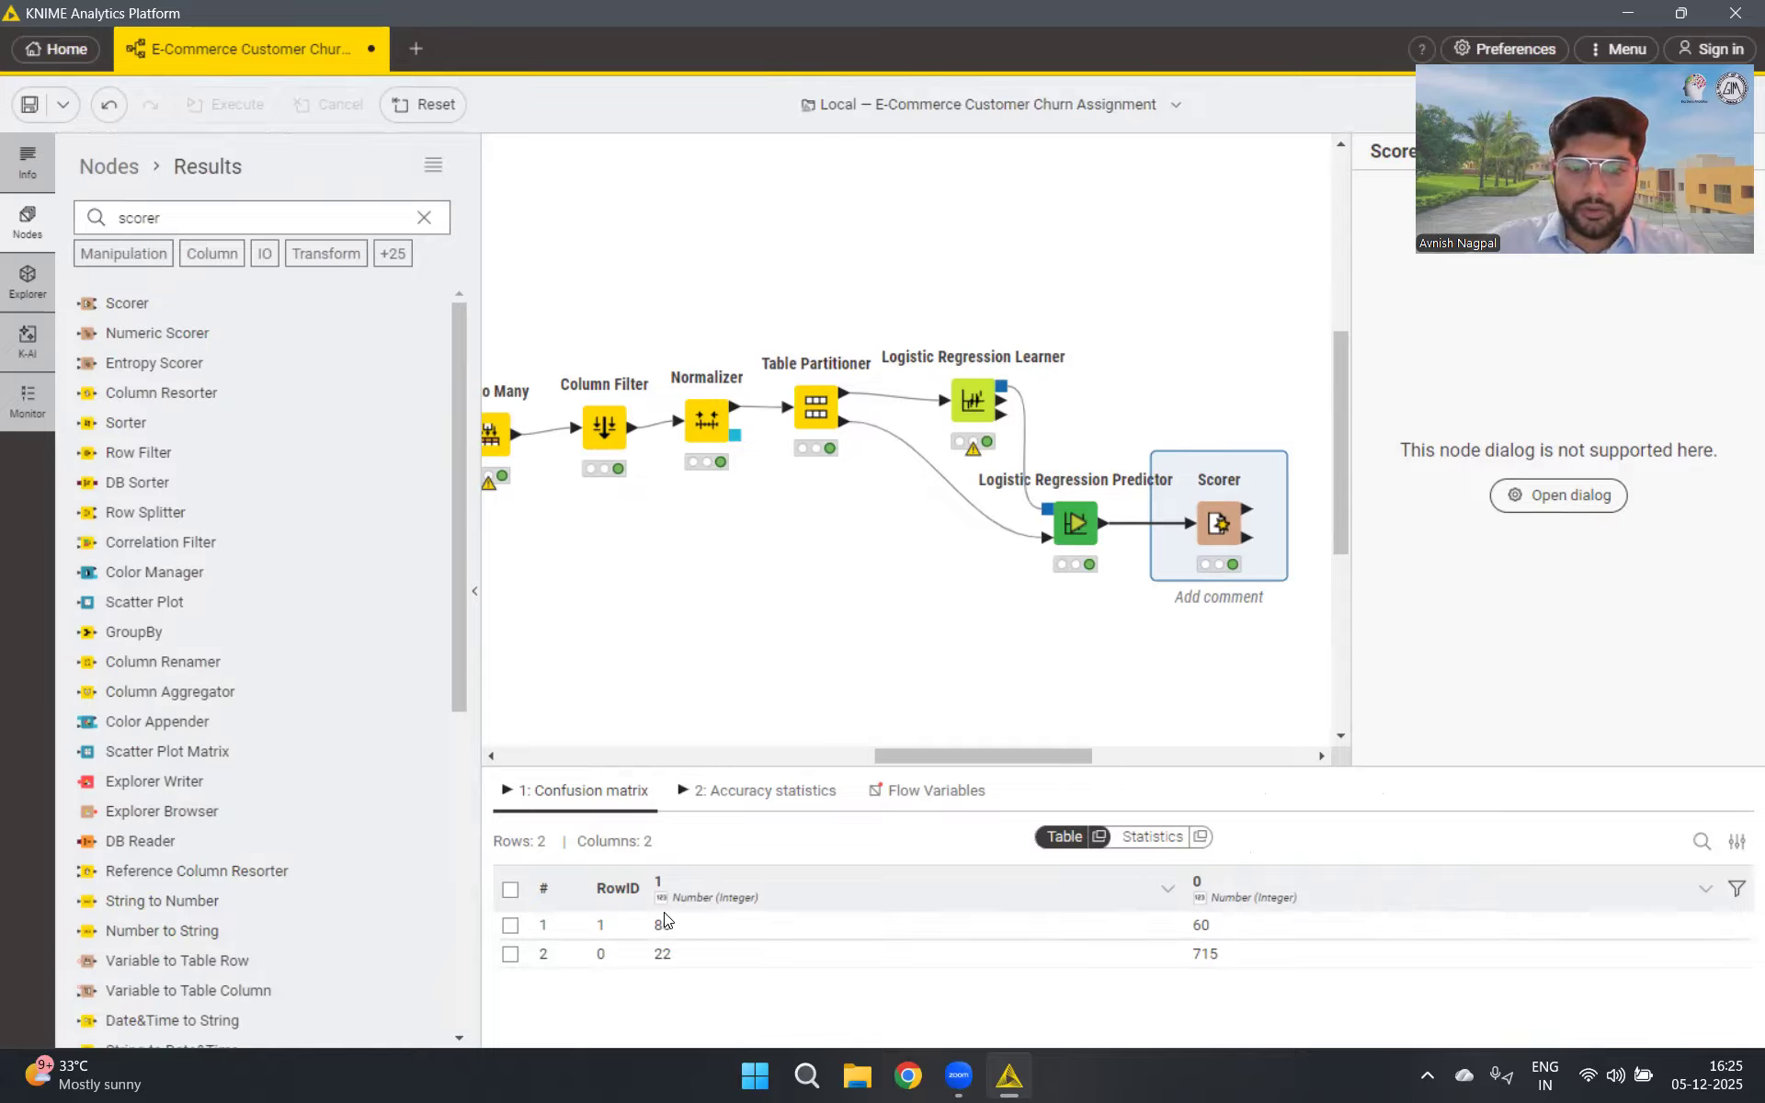
{"action": "left_click", "coordinate": [760, 796]}
{"action": "left_click_drag", "start_coordinate": [857, 1035], "coordinate": [1377, 1019]}
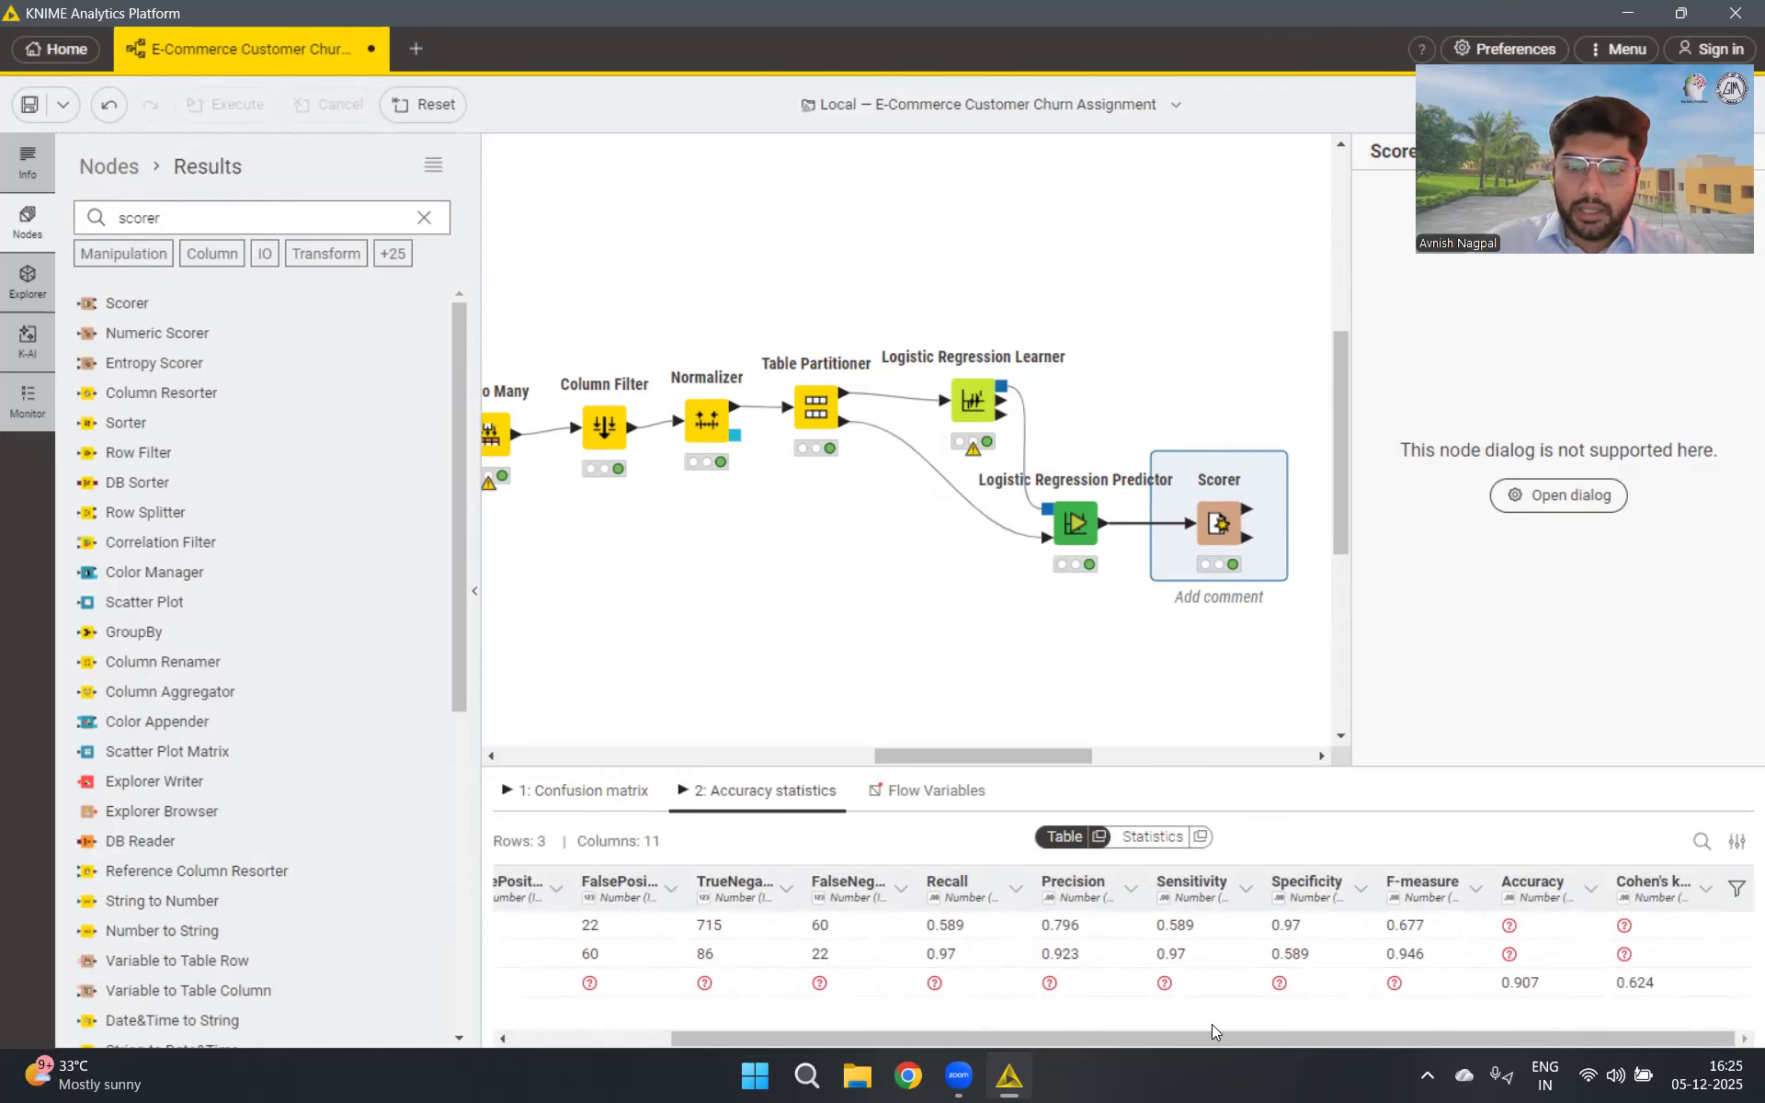
{"action": "left_click_drag", "start_coordinate": [1142, 1039], "coordinate": [1006, 1051]}
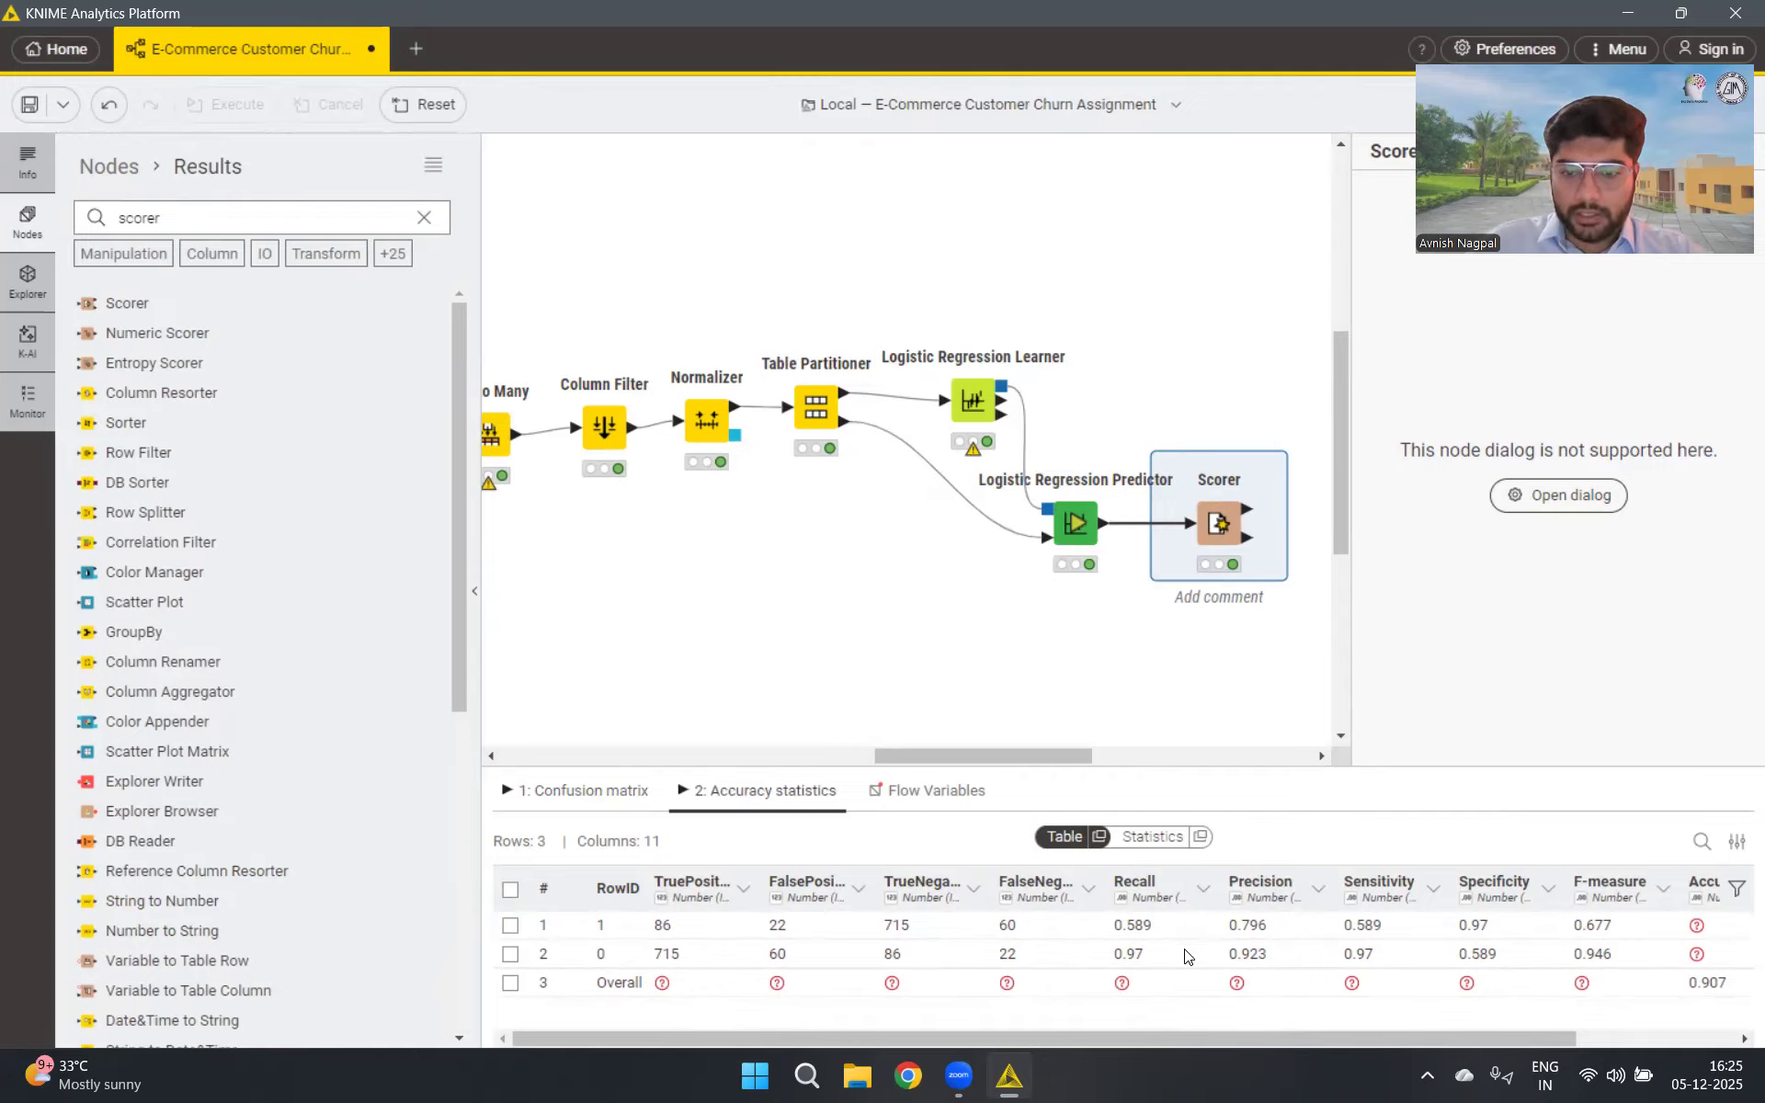
{"action": "left_click_drag", "start_coordinate": [1197, 1036], "coordinate": [1353, 1039]}
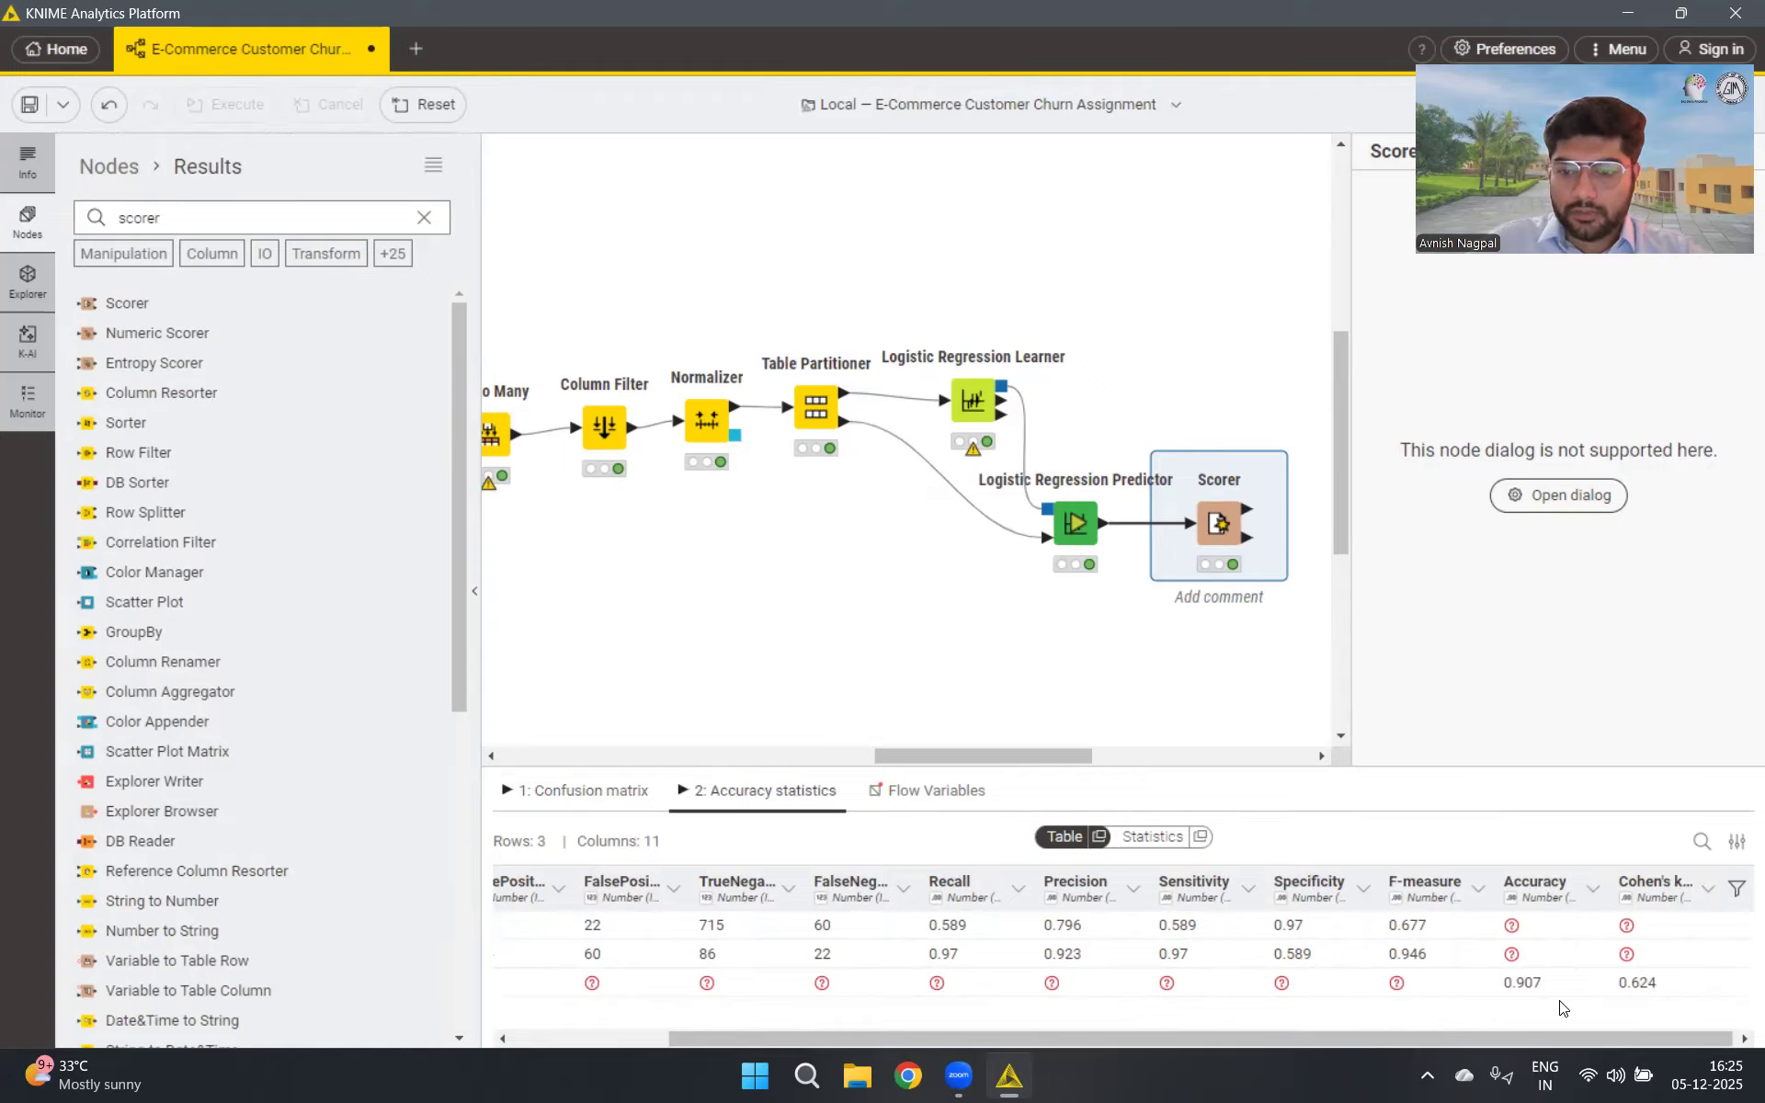
{"action": "left_click_drag", "start_coordinate": [1545, 1033], "coordinate": [1400, 1045]}
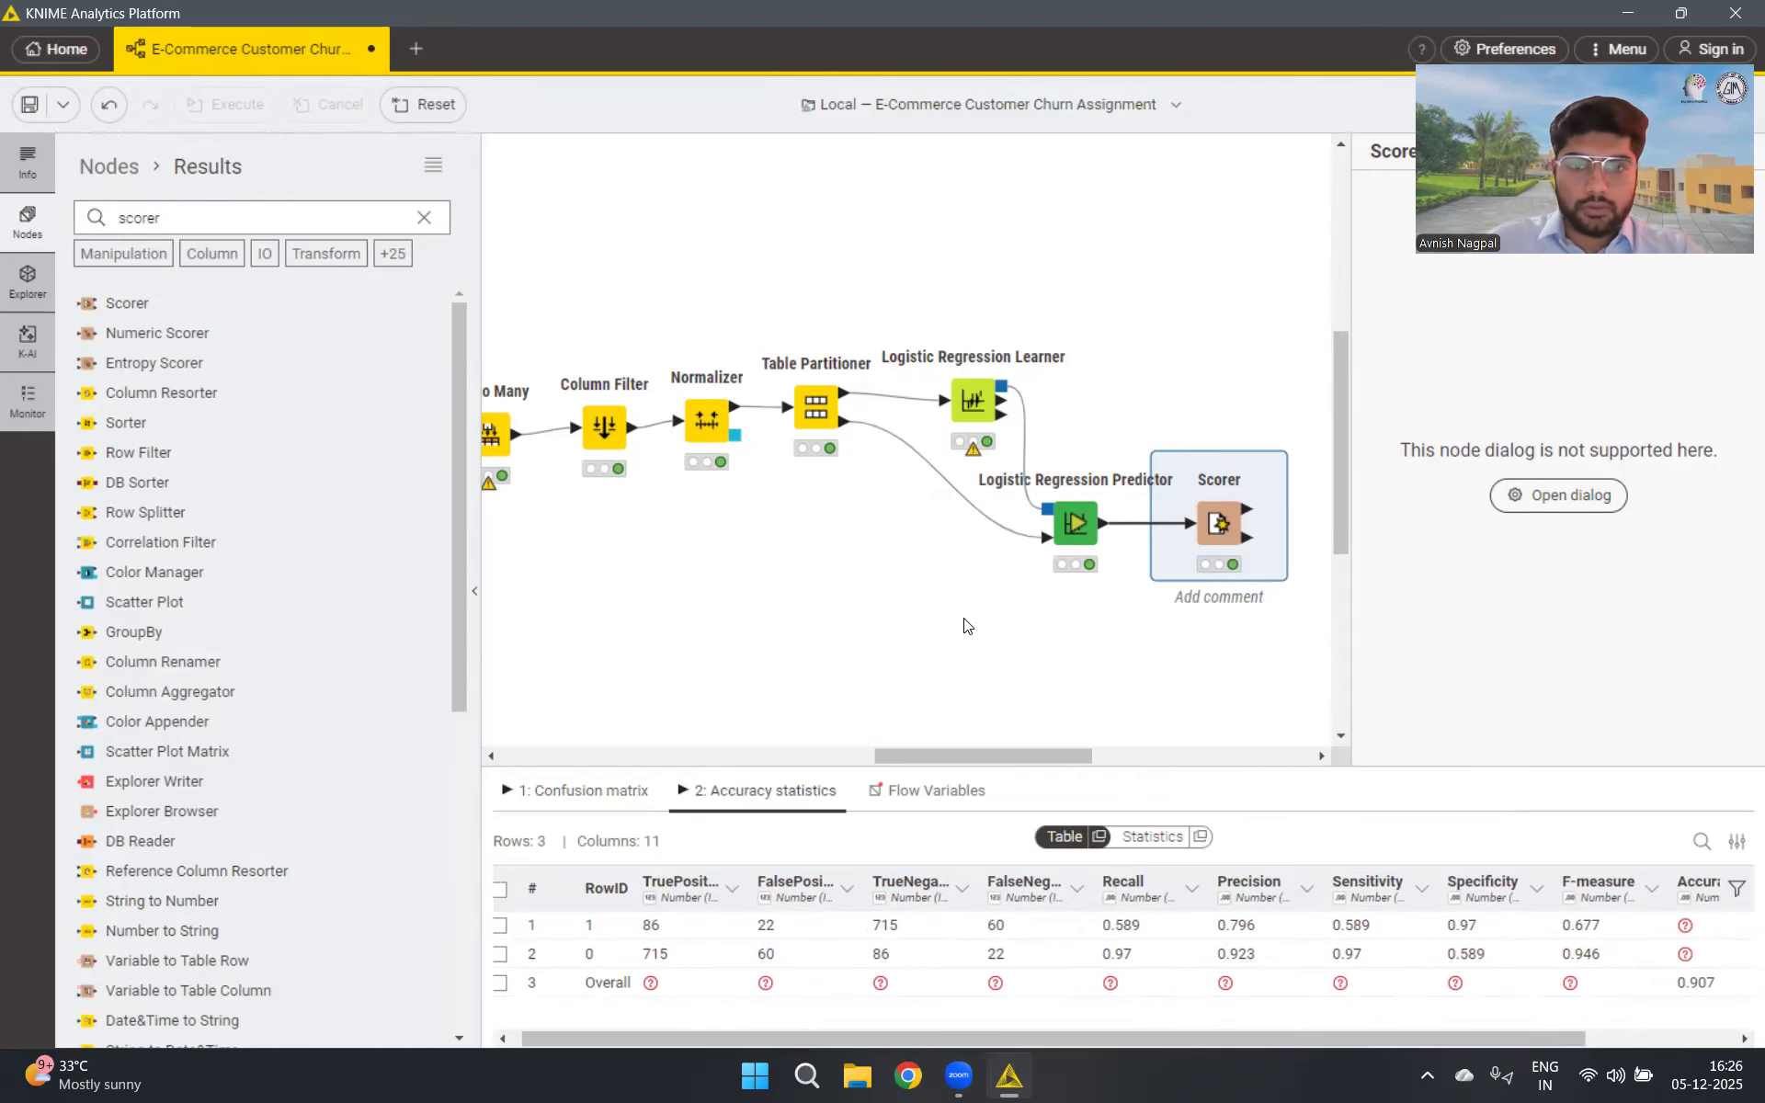
Review the workflow from its start at the Excel Reader and inspect the Data Cleaning metanode's output table
{"action": "scroll", "coordinate": [964, 626], "scroll_direction": "down", "scroll_amount": 5}
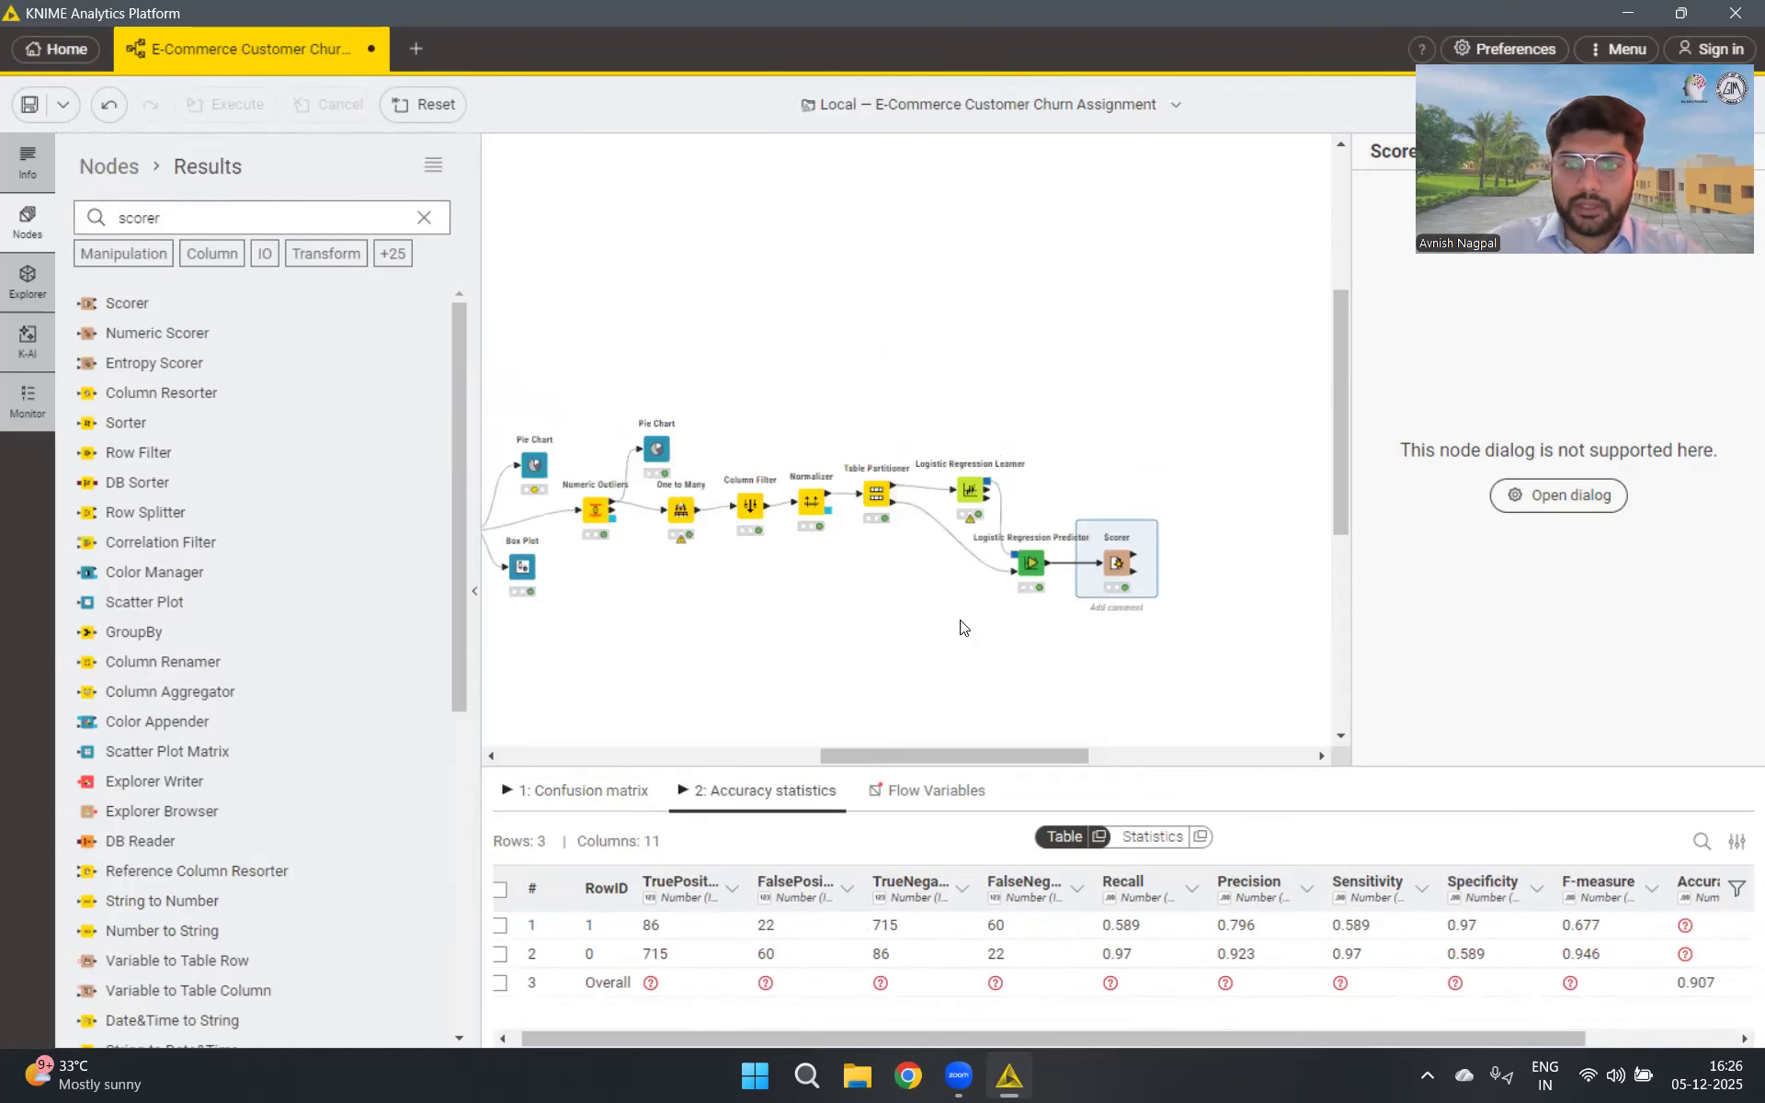
{"action": "left_click_drag", "start_coordinate": [1045, 761], "coordinate": [936, 789]}
{"action": "scroll", "coordinate": [1147, 607], "scroll_direction": "up", "scroll_amount": 4}
{"action": "left_click_drag", "start_coordinate": [958, 547], "coordinate": [1051, 604]}
{"action": "left_click_drag", "start_coordinate": [896, 750], "coordinate": [782, 754]}
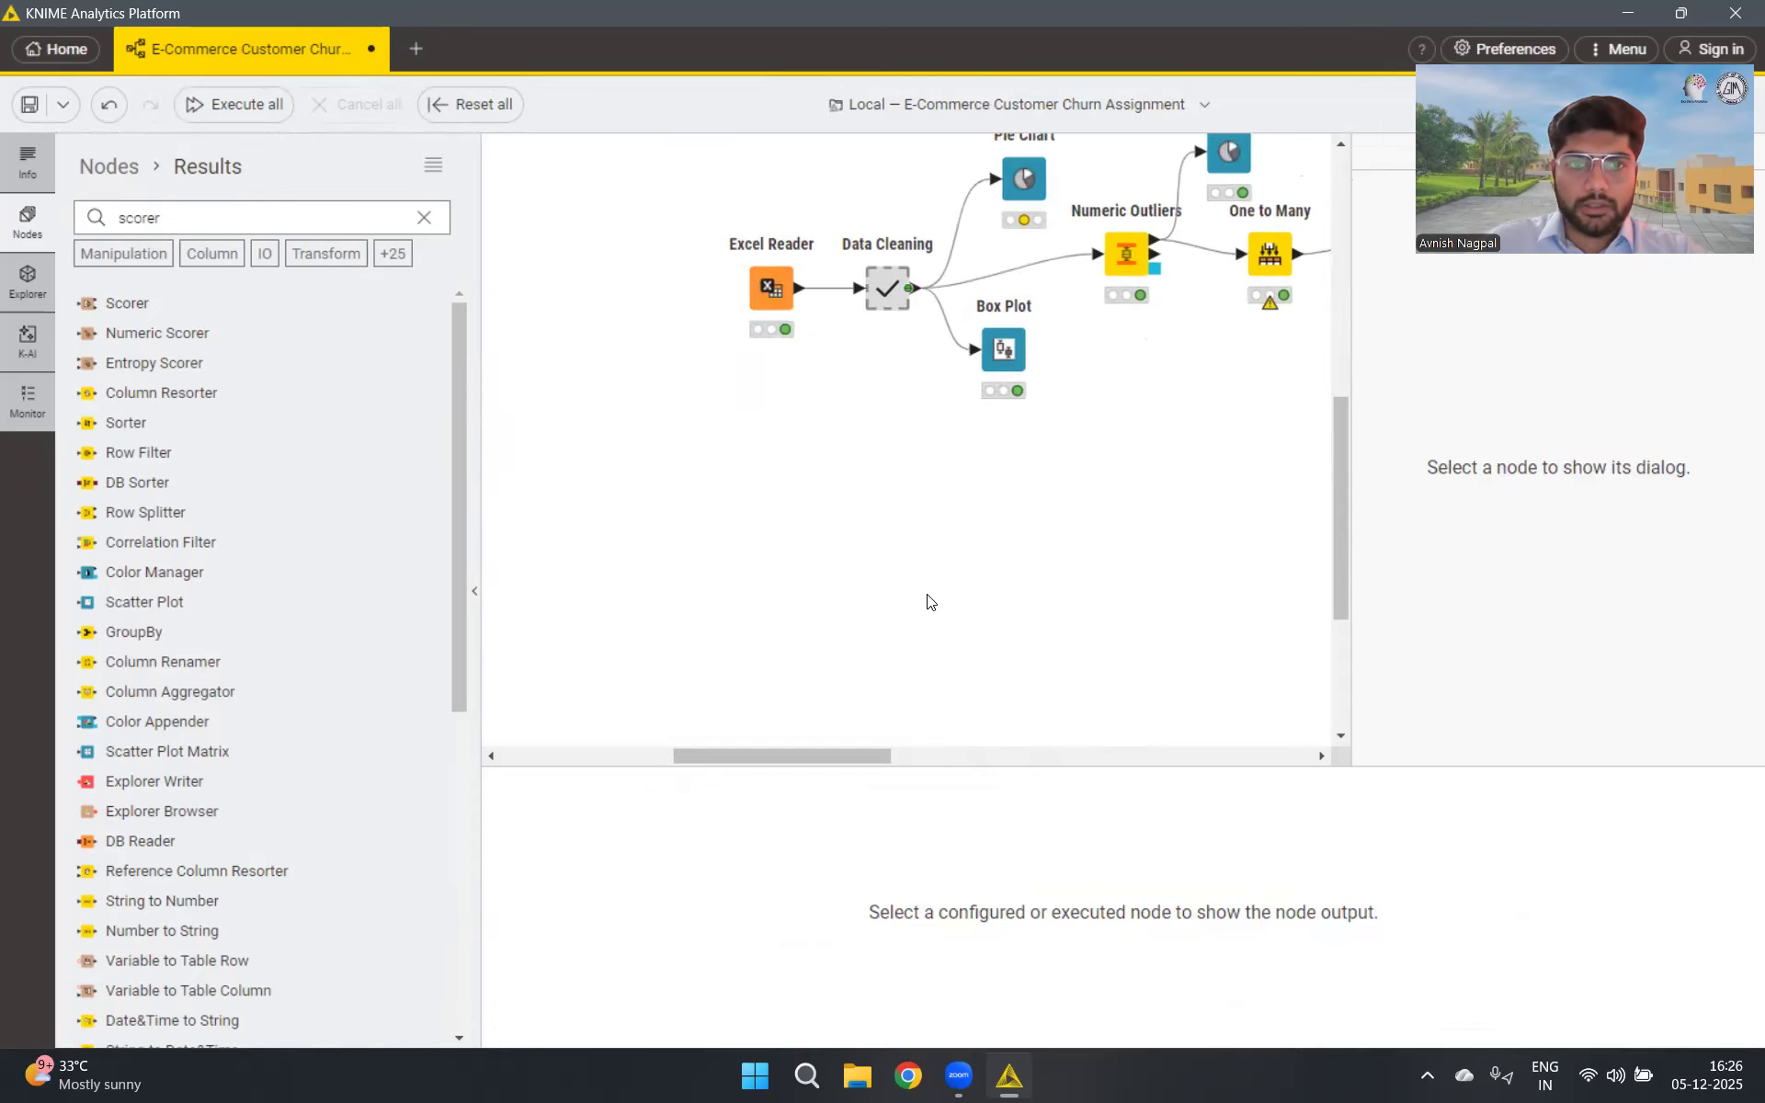
{"action": "scroll", "coordinate": [929, 603], "scroll_direction": "up", "scroll_amount": 5}
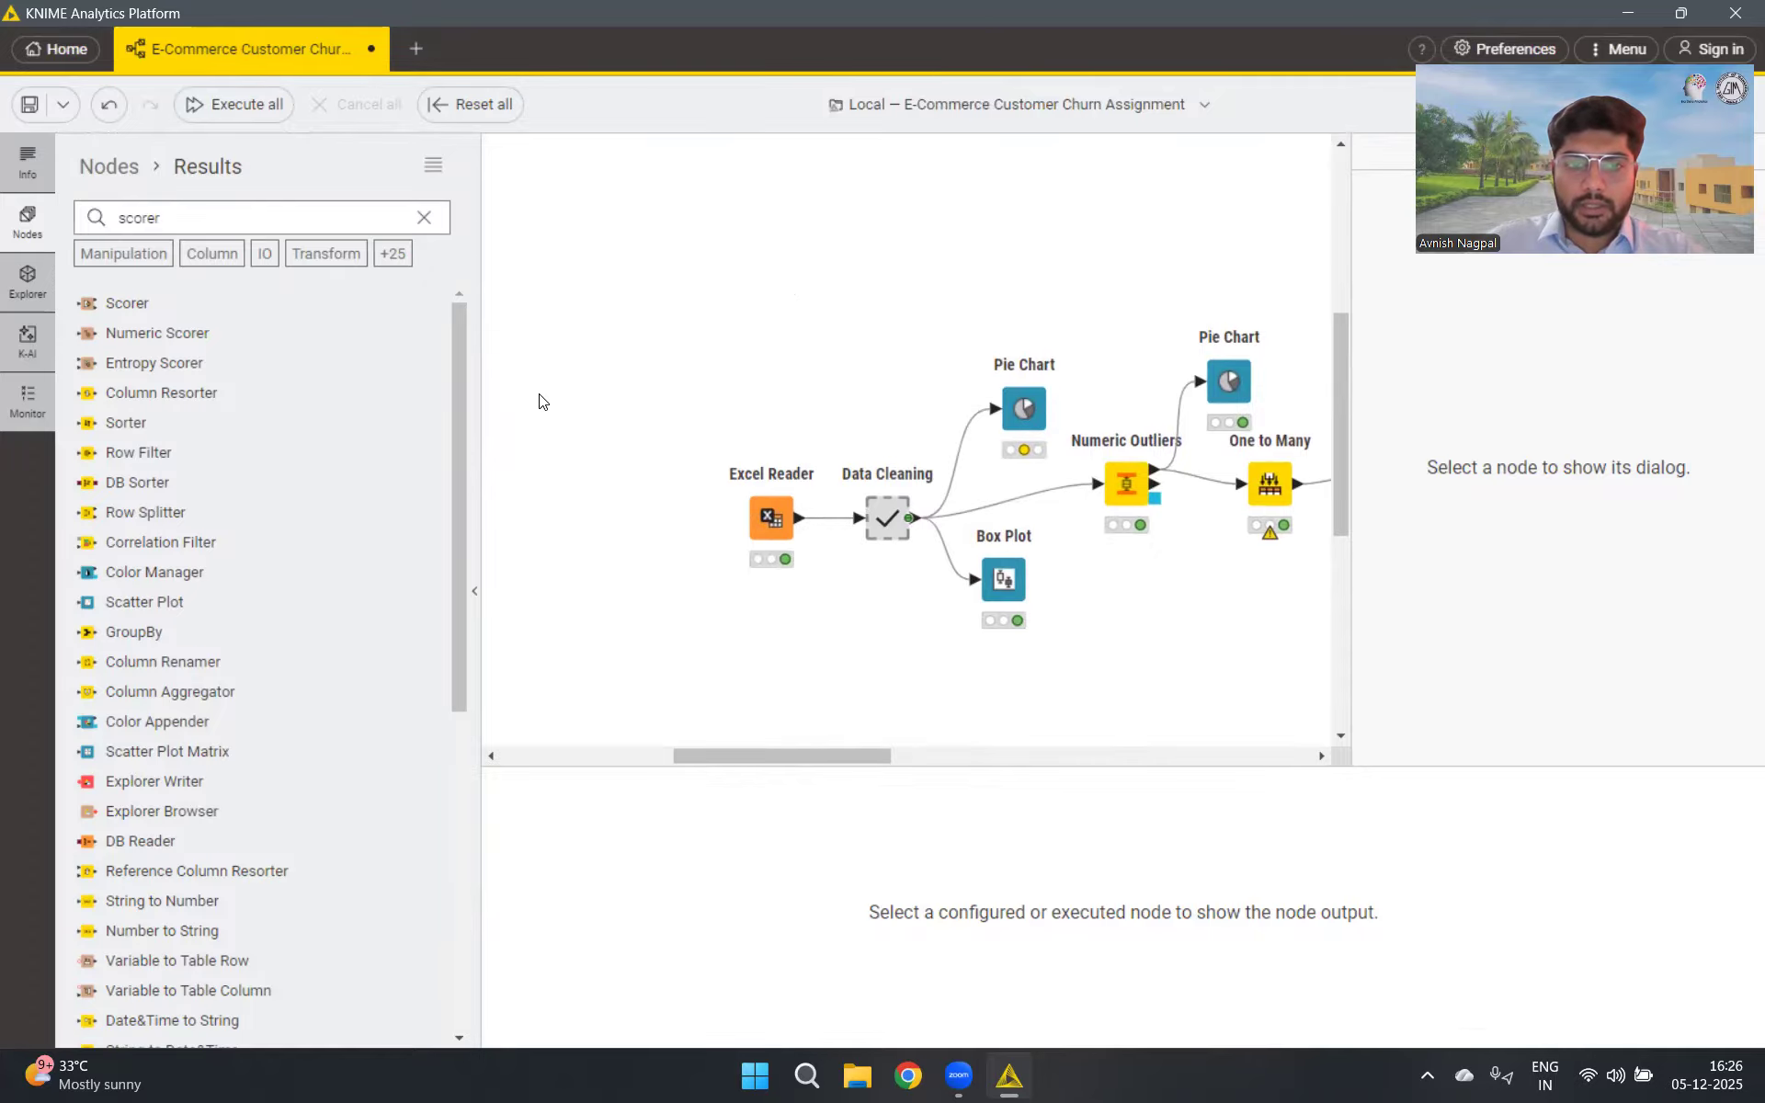
{"action": "mouse_move", "coordinate": [780, 507]}
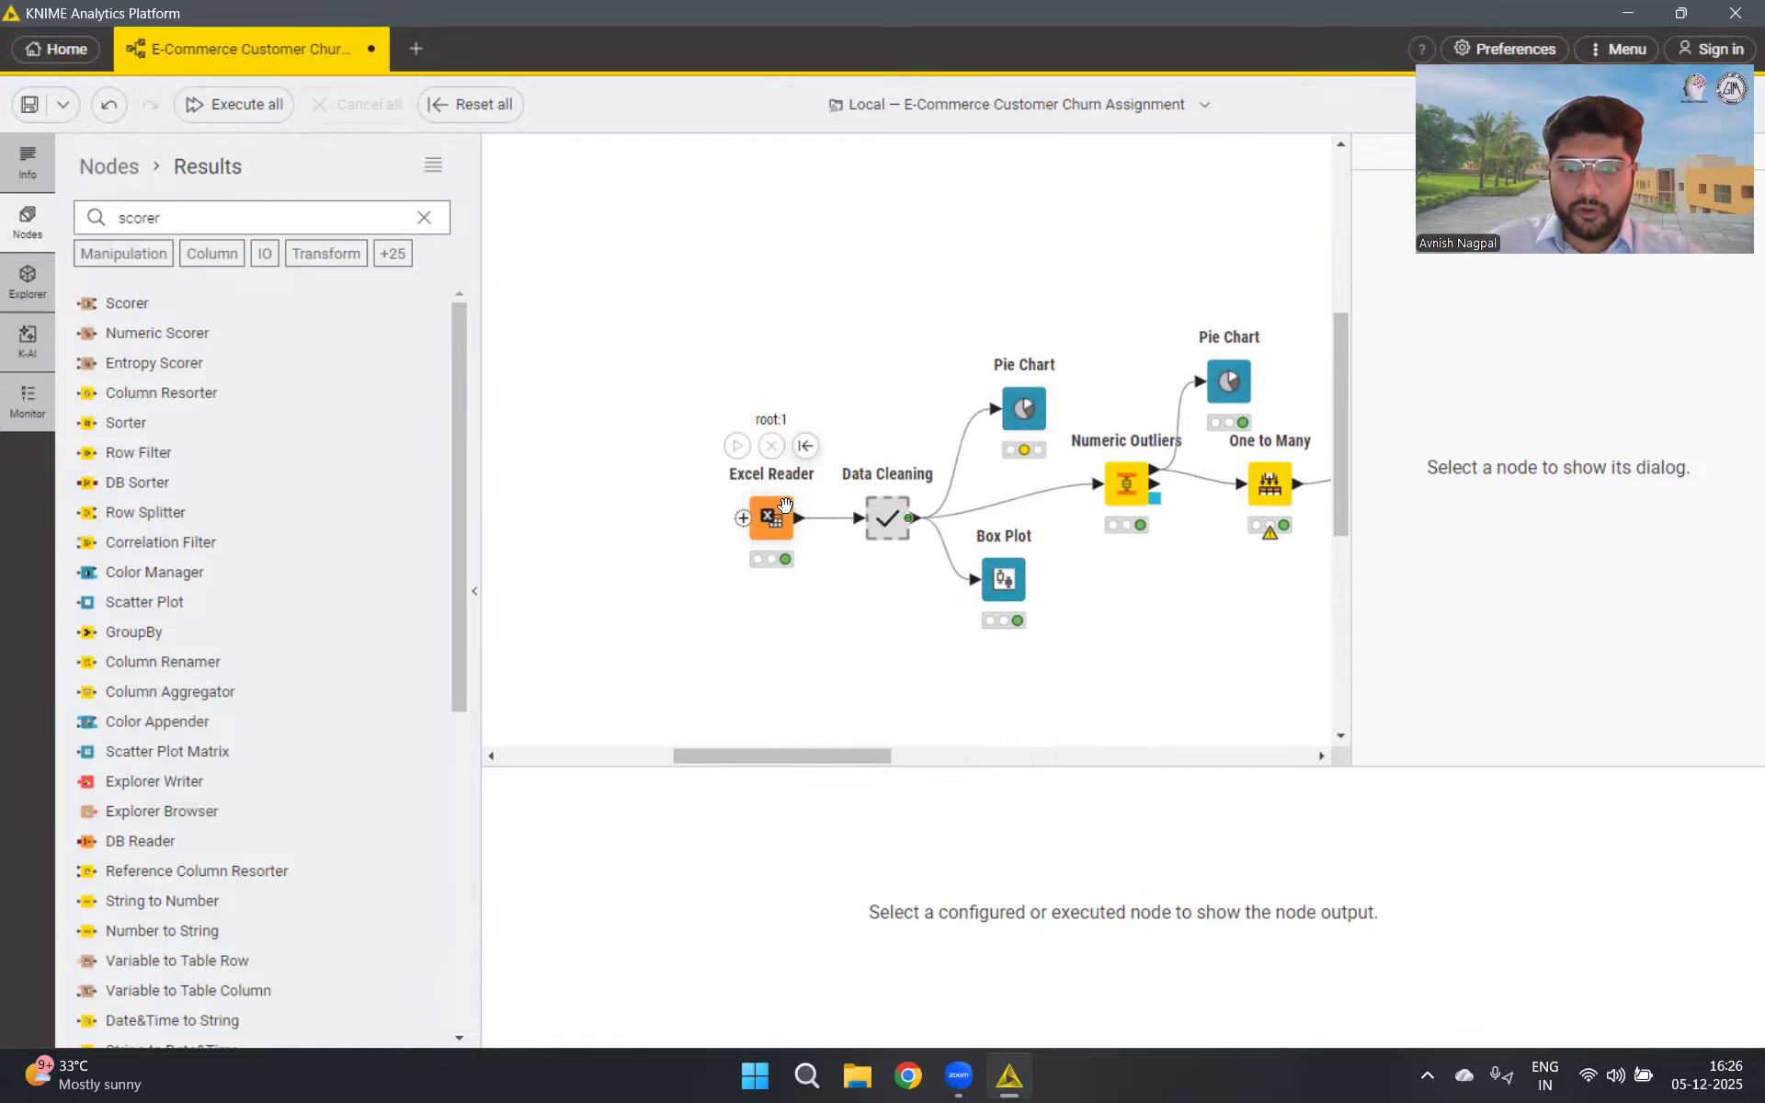
{"action": "left_click", "coordinate": [887, 520]}
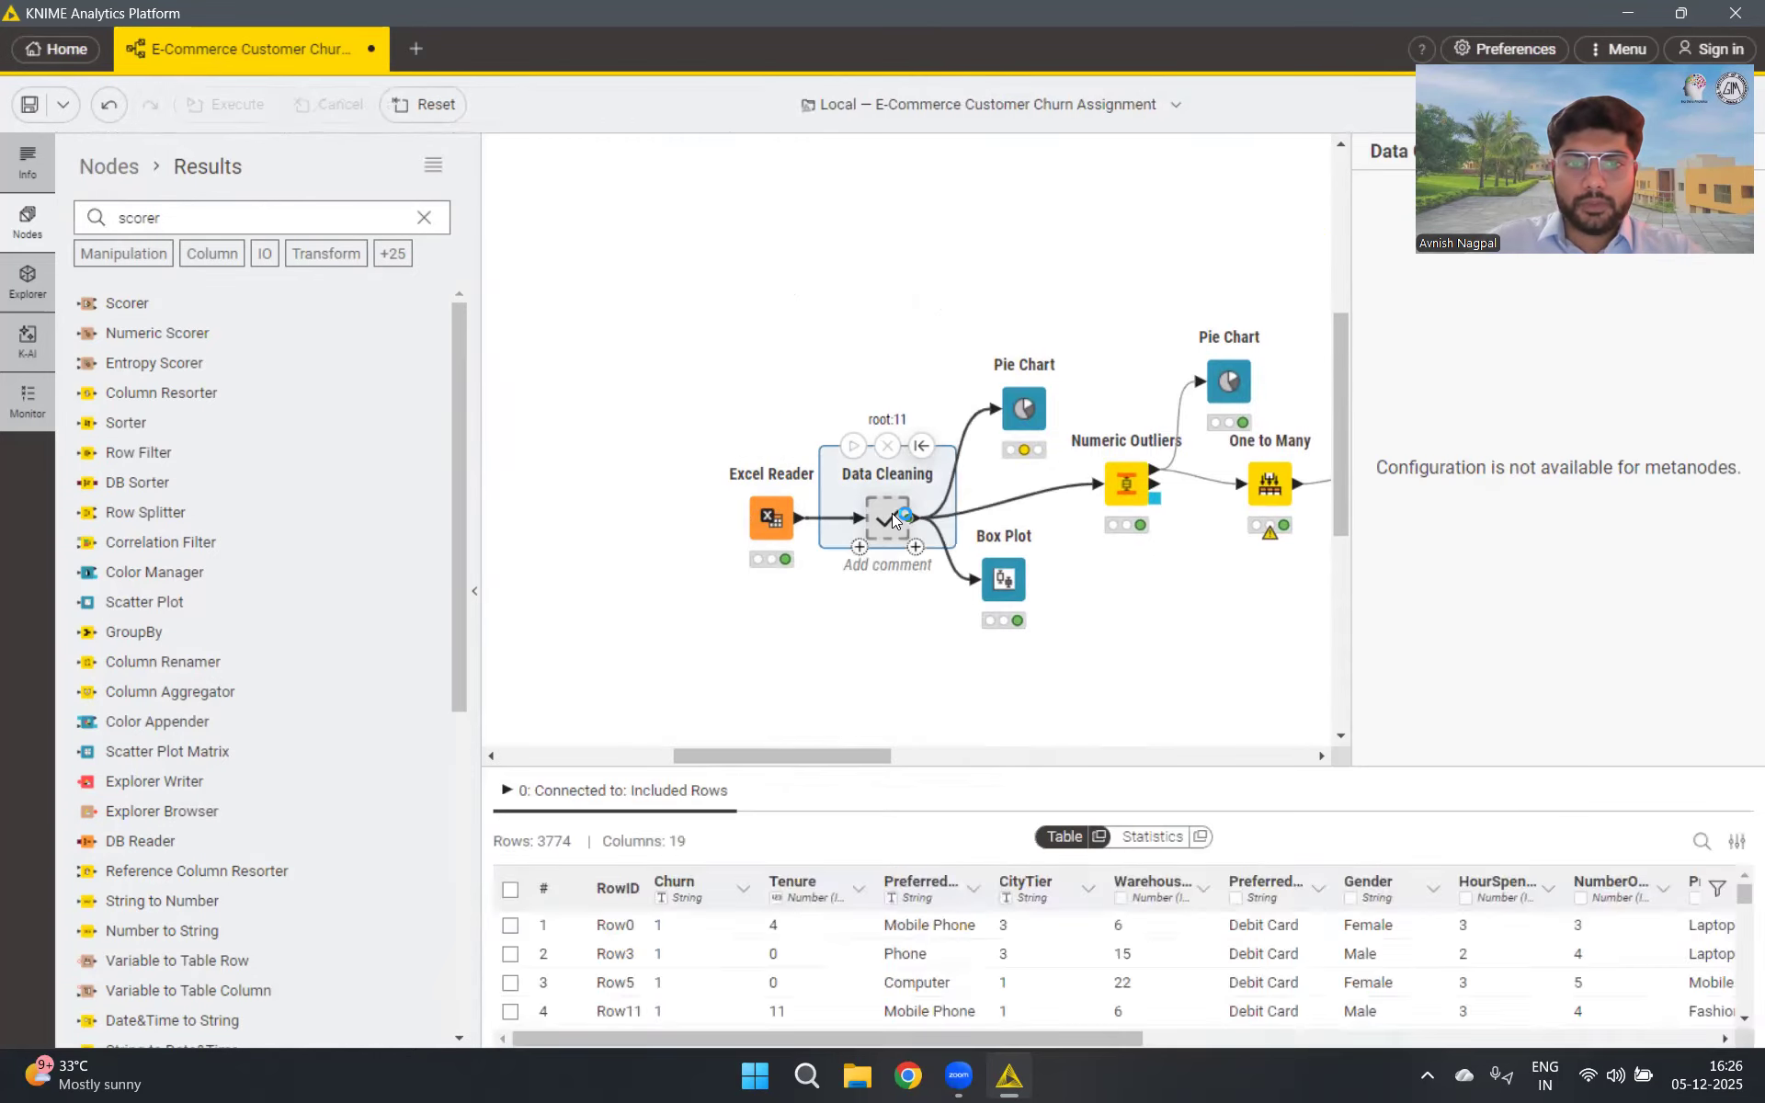
Open the Data Cleaning metanode, review its Column Filter and chain of Row Filters, and return to the main workflow
{"action": "double_click", "coordinate": [890, 516]}
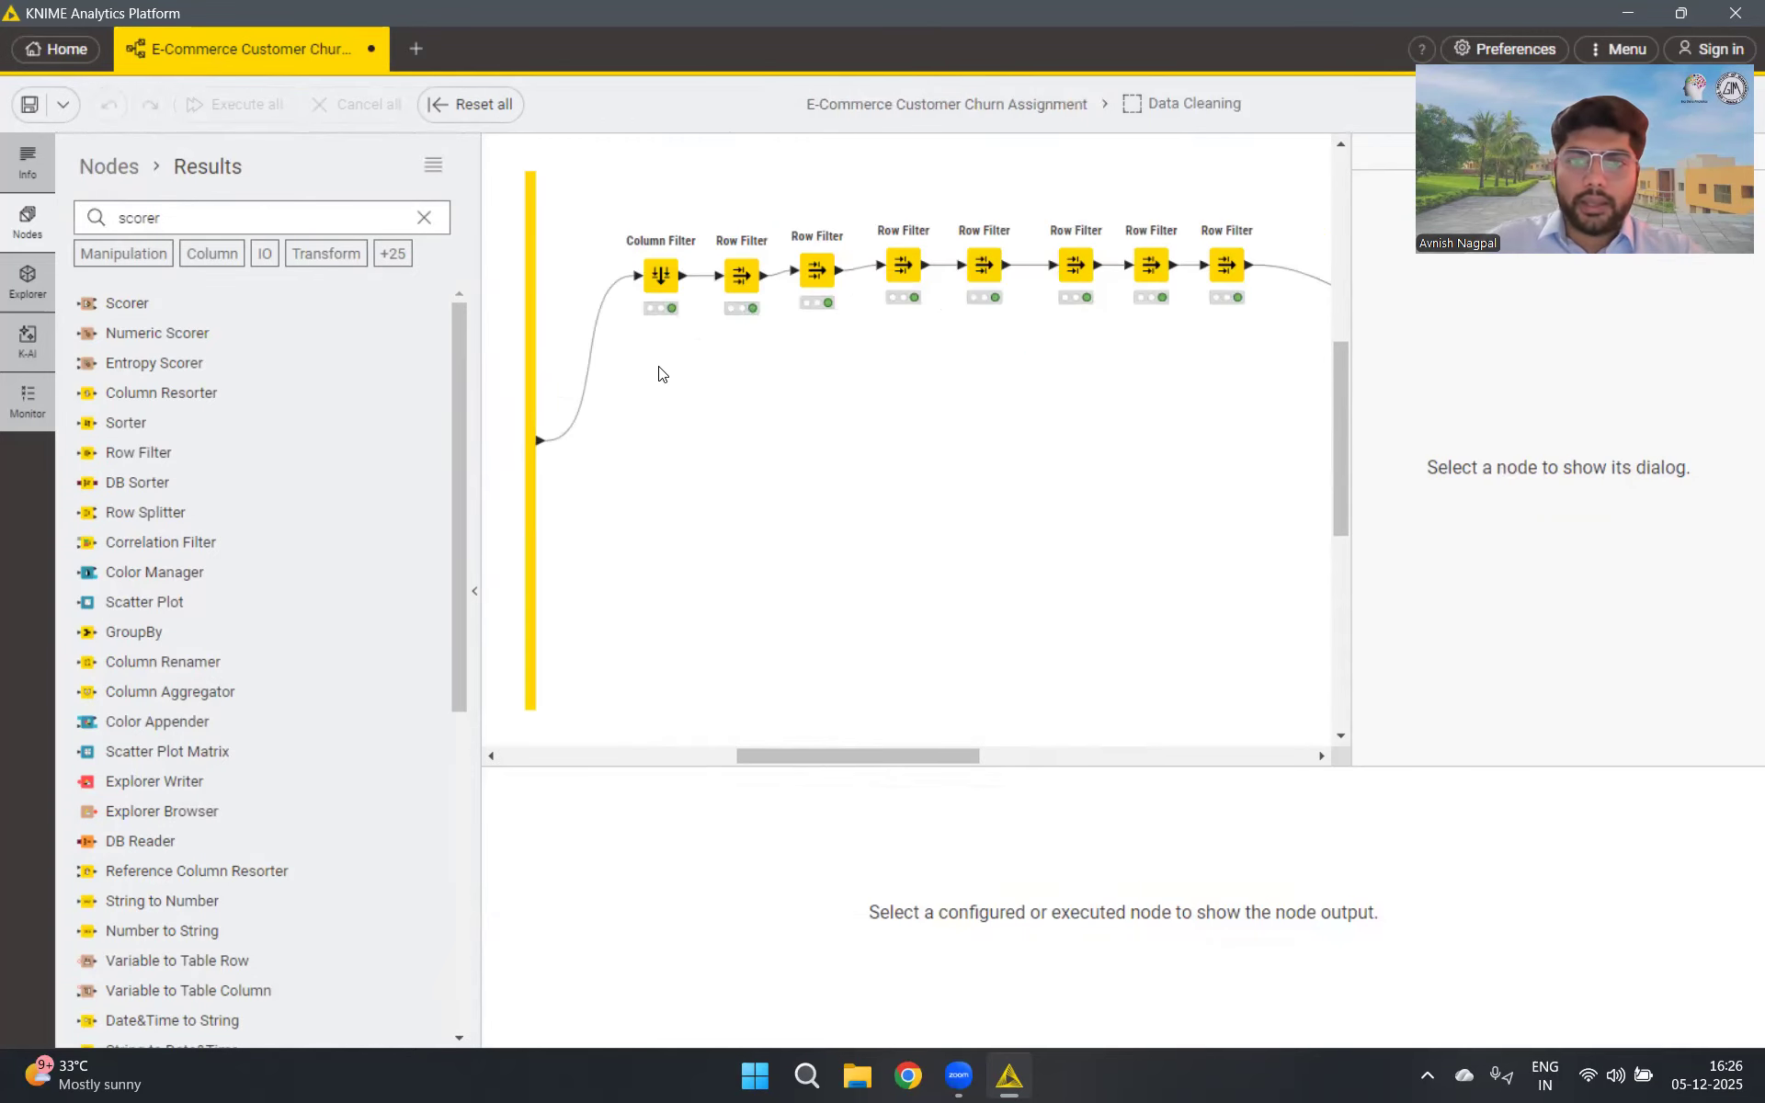
{"action": "mouse_move", "coordinate": [660, 277]}
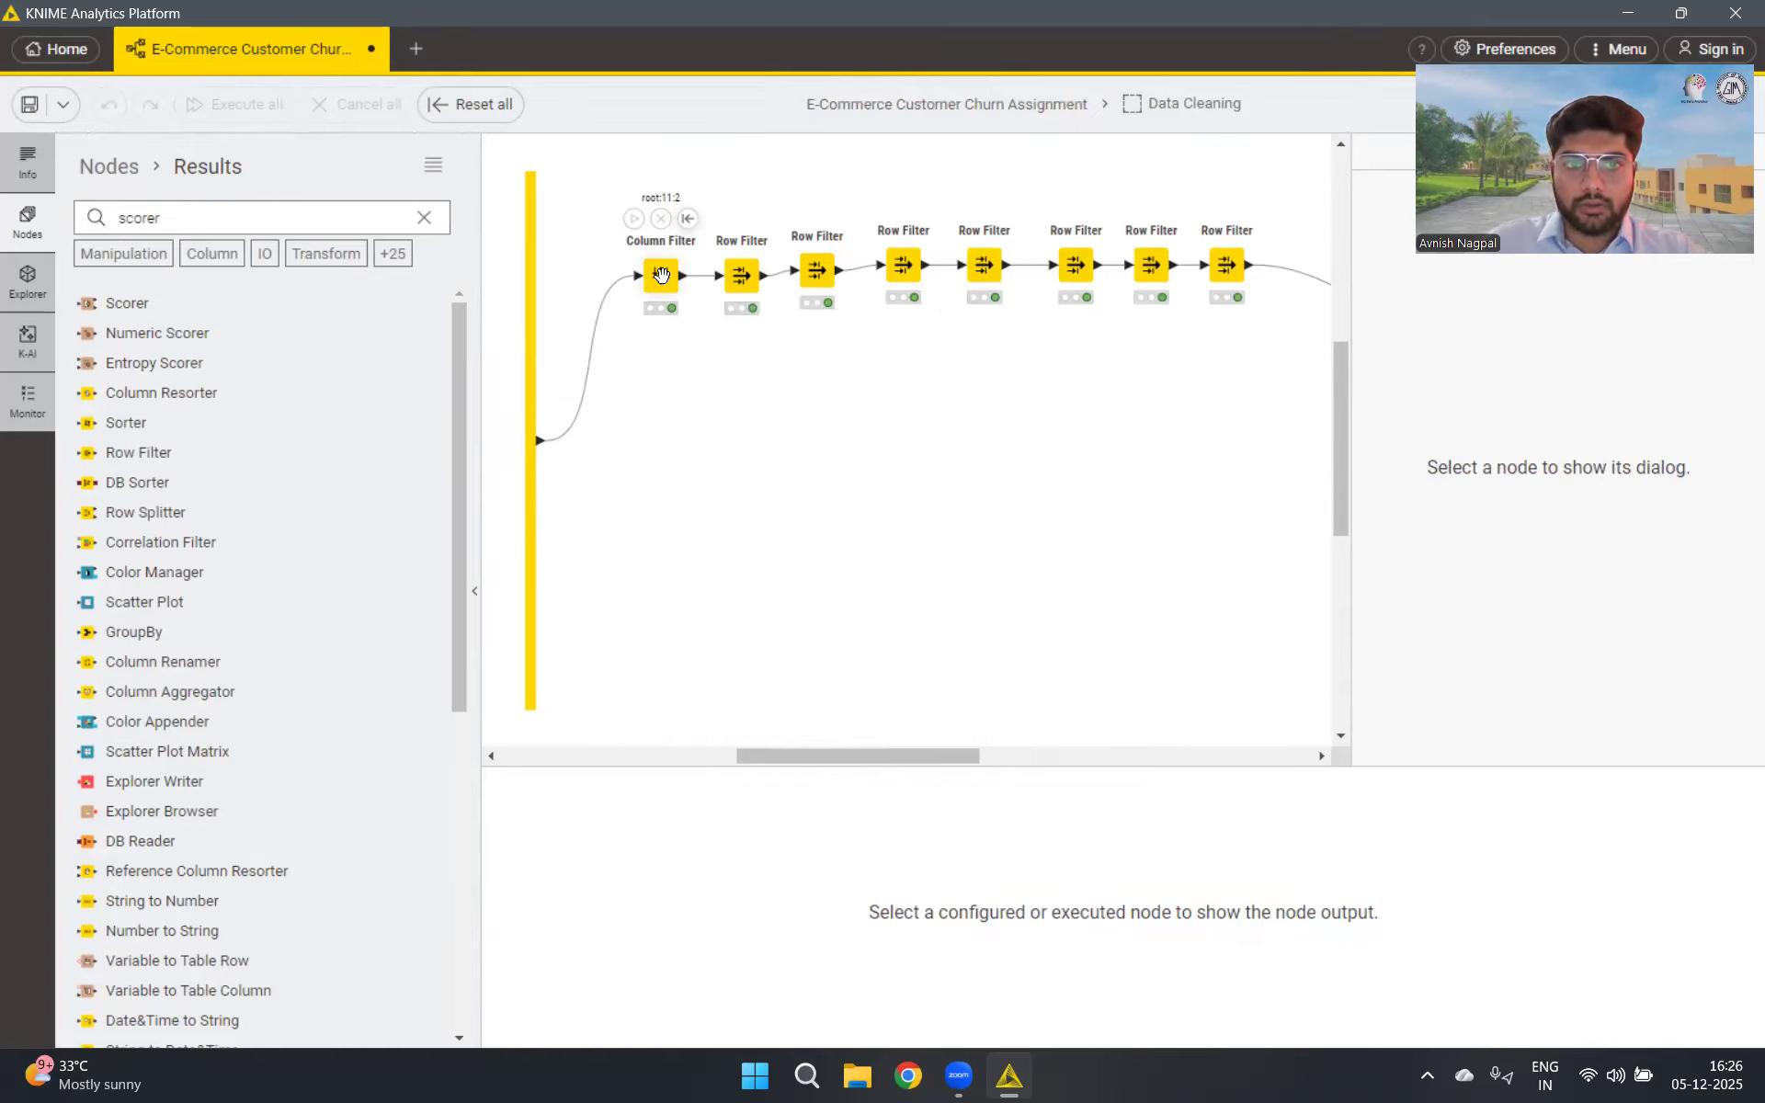
{"action": "mouse_move", "coordinate": [735, 275]}
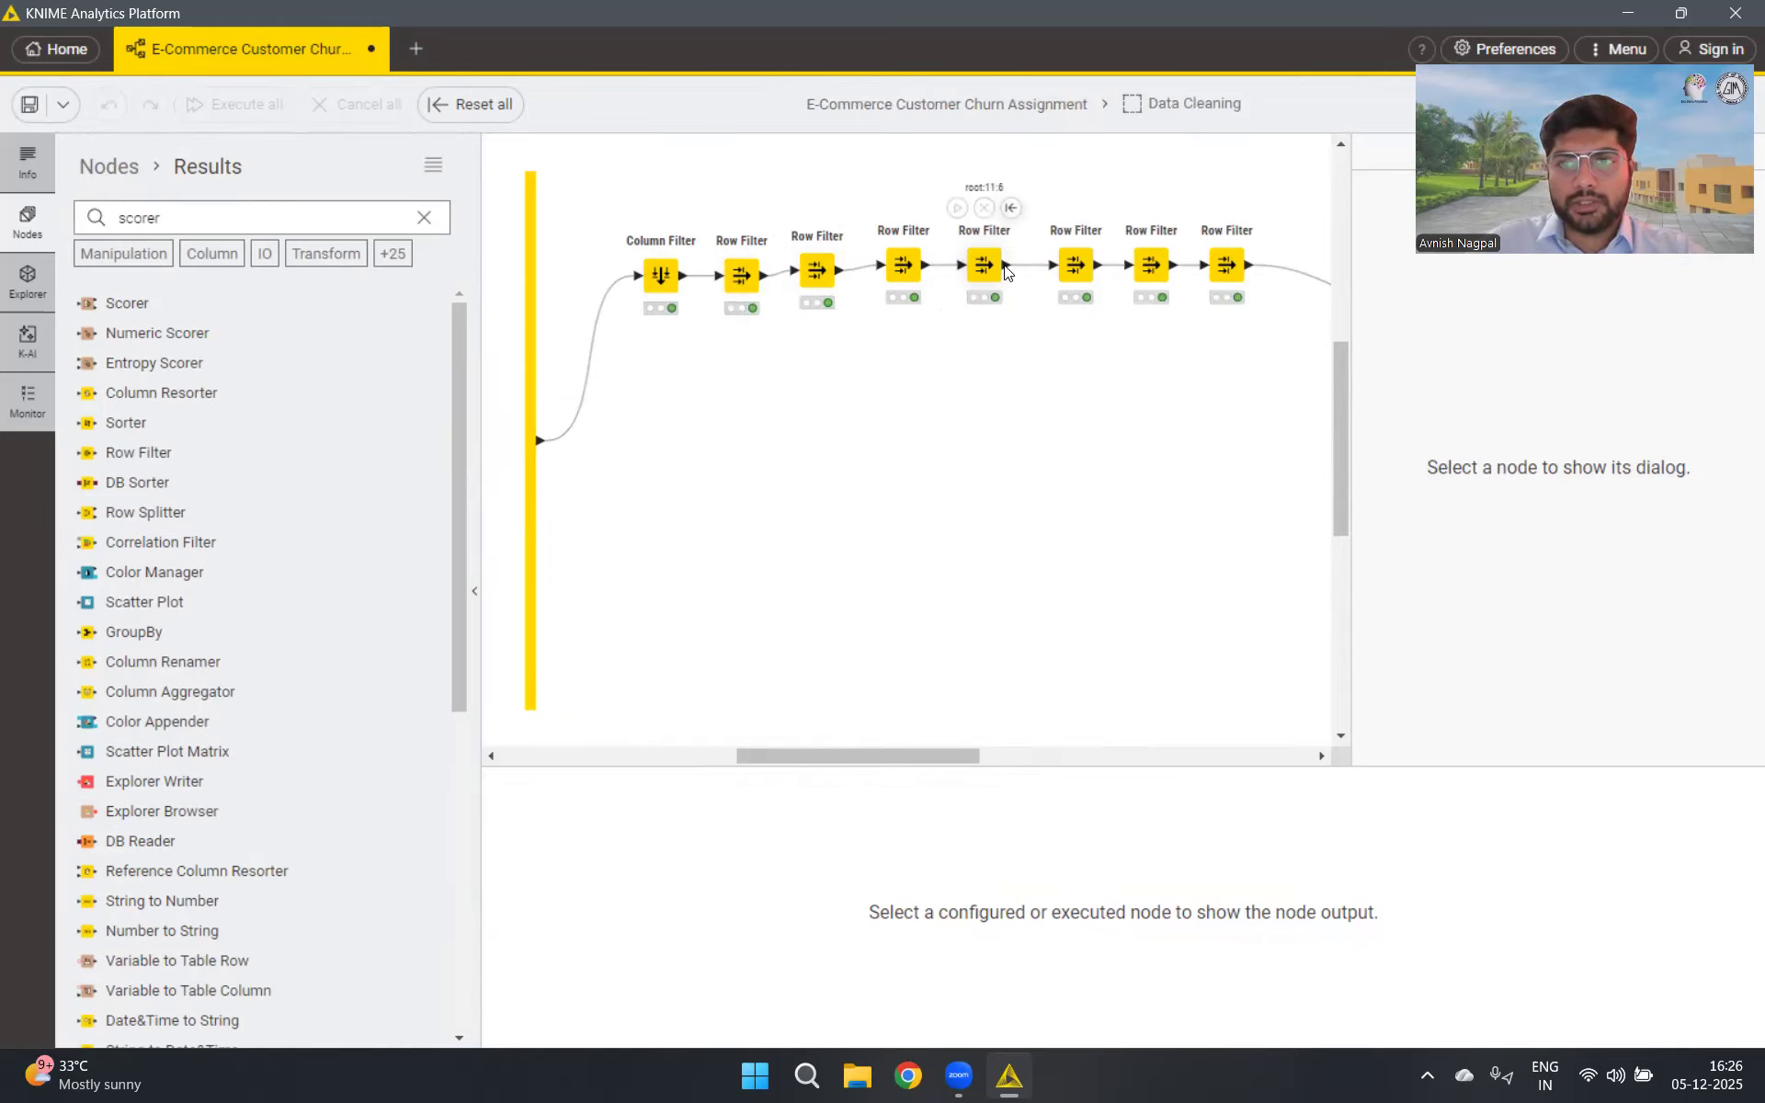
{"action": "left_click", "coordinate": [1037, 272]}
{"action": "left_click", "coordinate": [973, 386]}
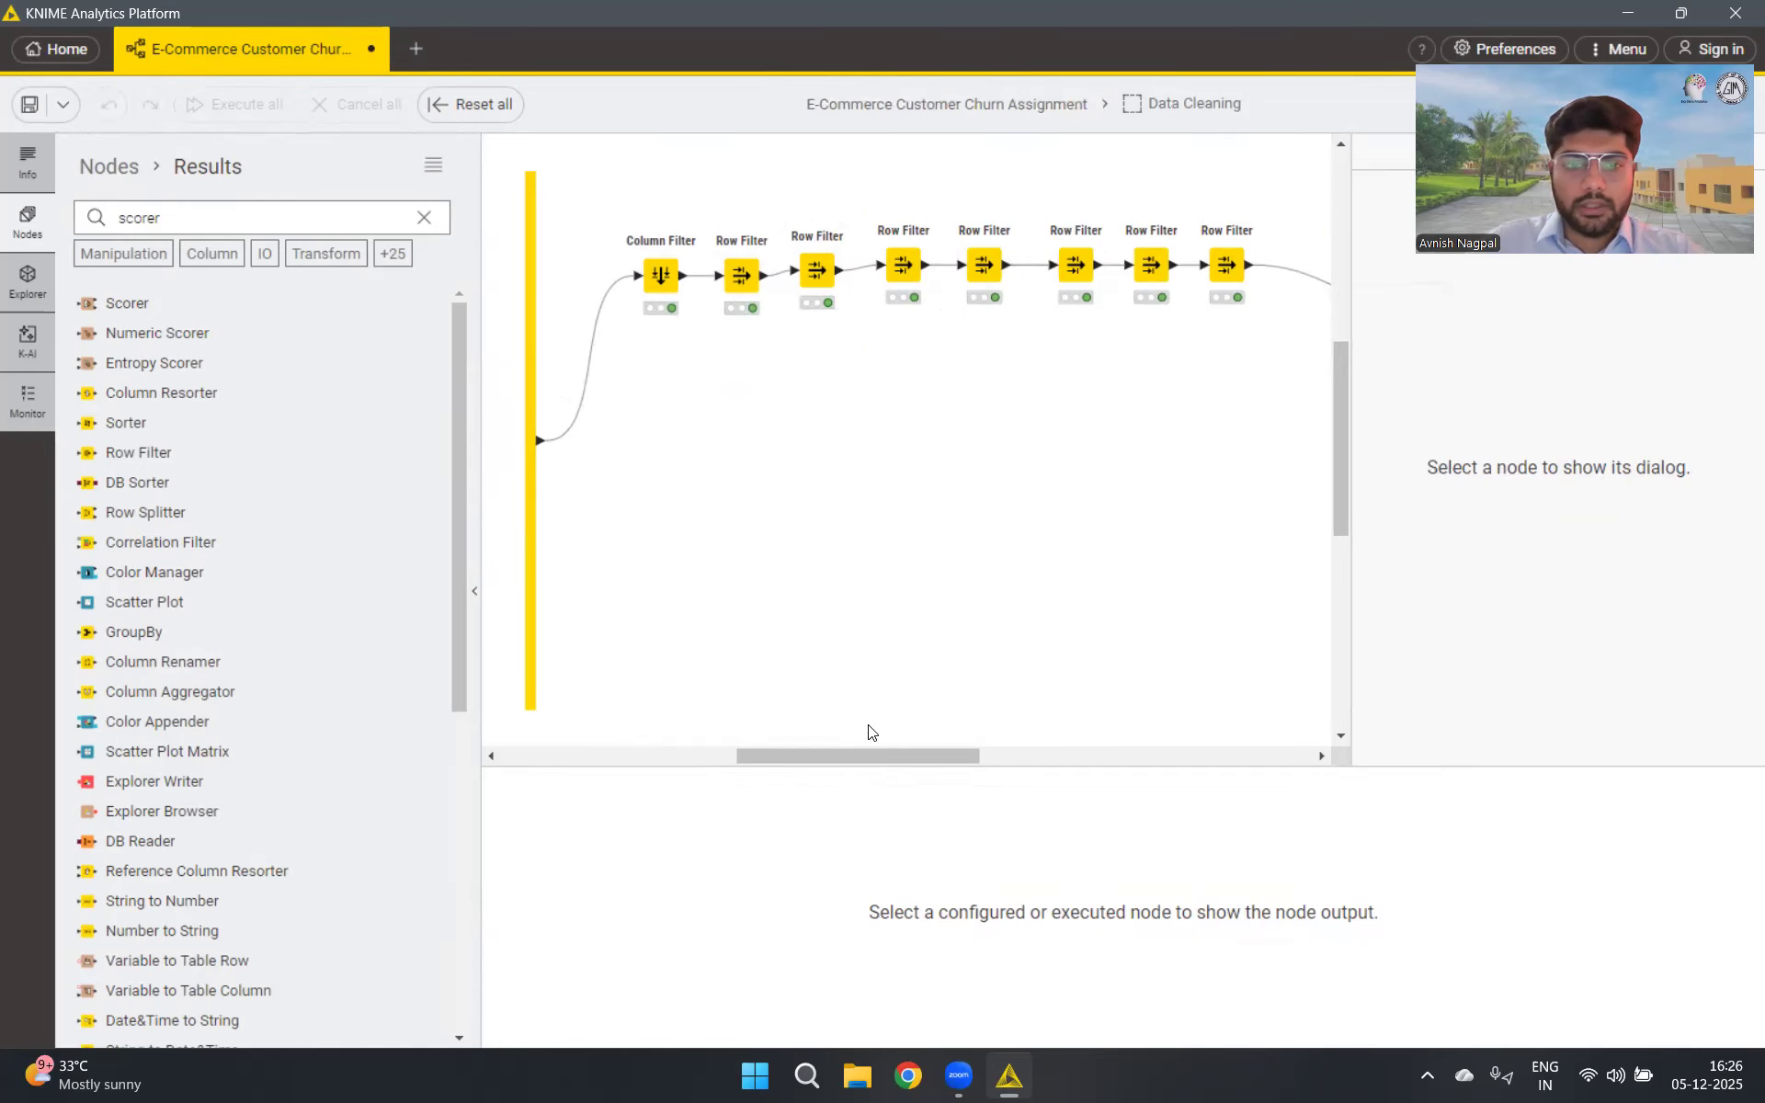
{"action": "left_click_drag", "start_coordinate": [875, 758], "coordinate": [1063, 756]}
{"action": "left_click", "coordinate": [930, 106]}
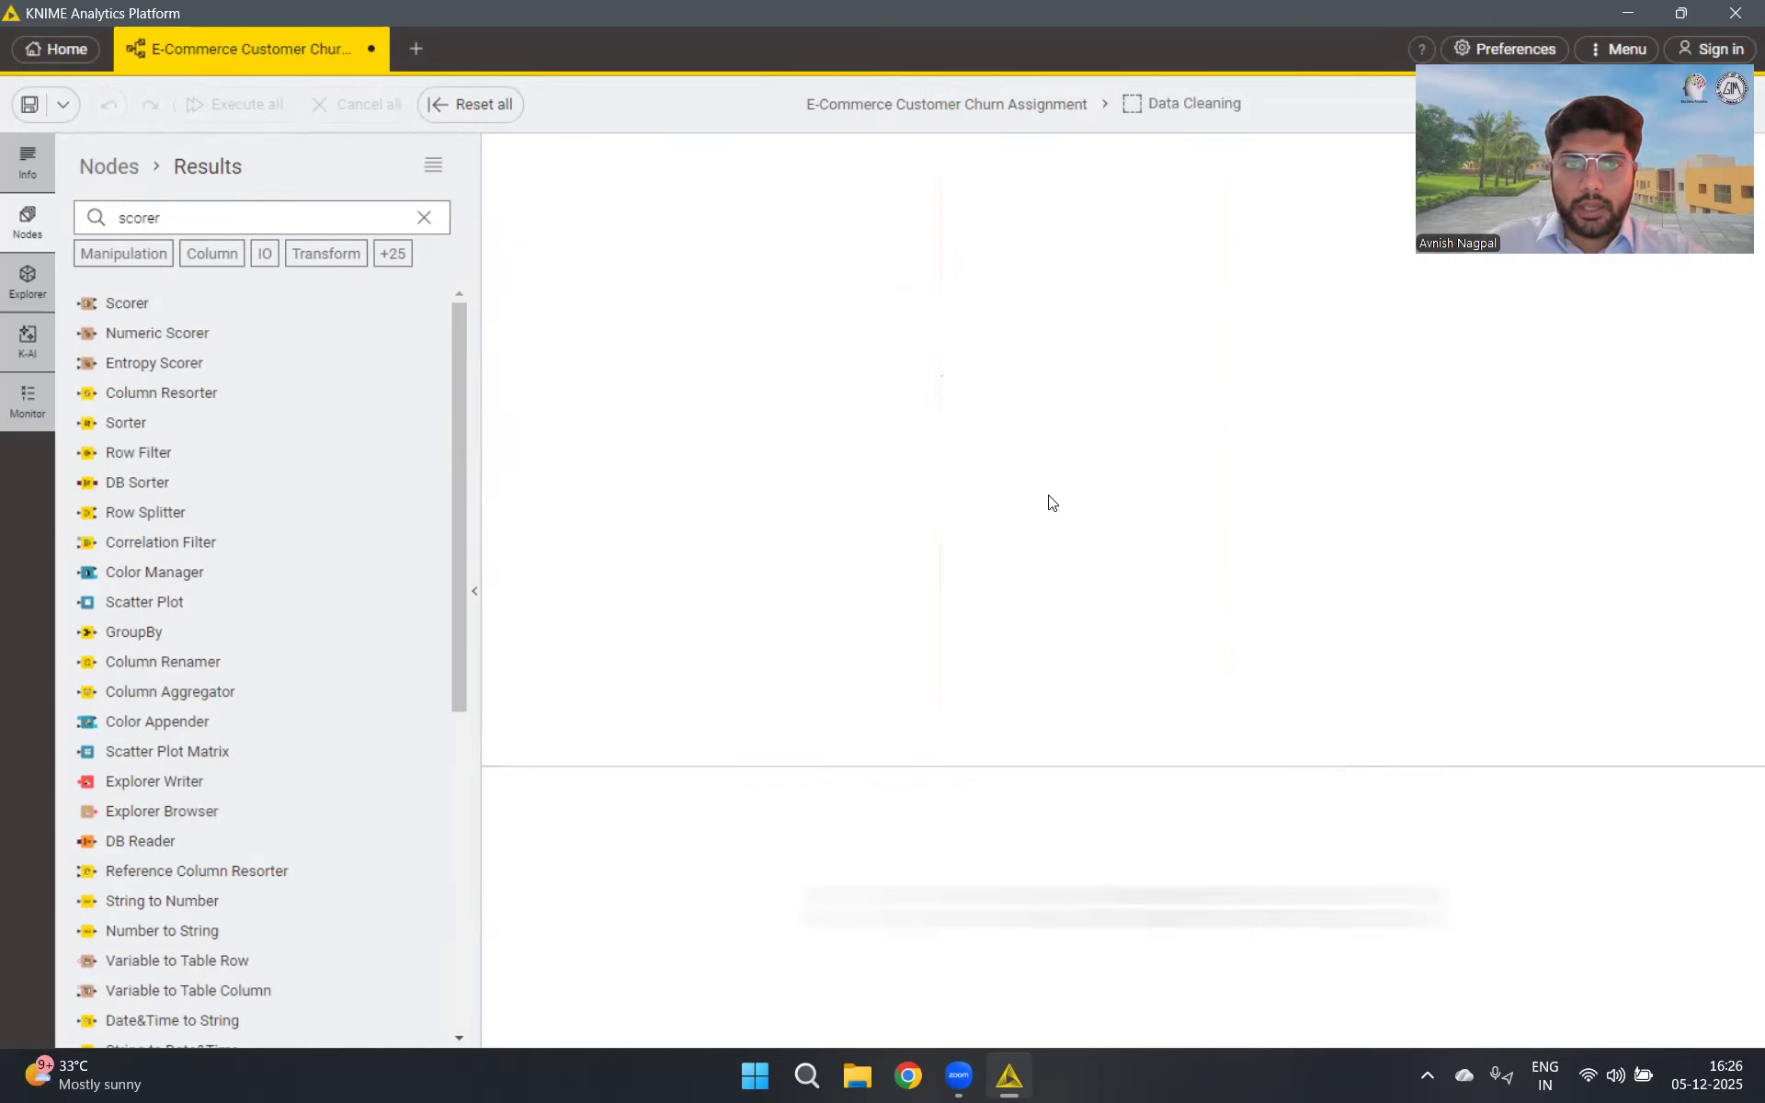
Execute the Churn Pie Chart attached to the Data Cleaning metanode and view the chart
{"action": "left_click_drag", "start_coordinate": [847, 774], "coordinate": [893, 775]}
{"action": "left_click", "coordinate": [846, 408]}
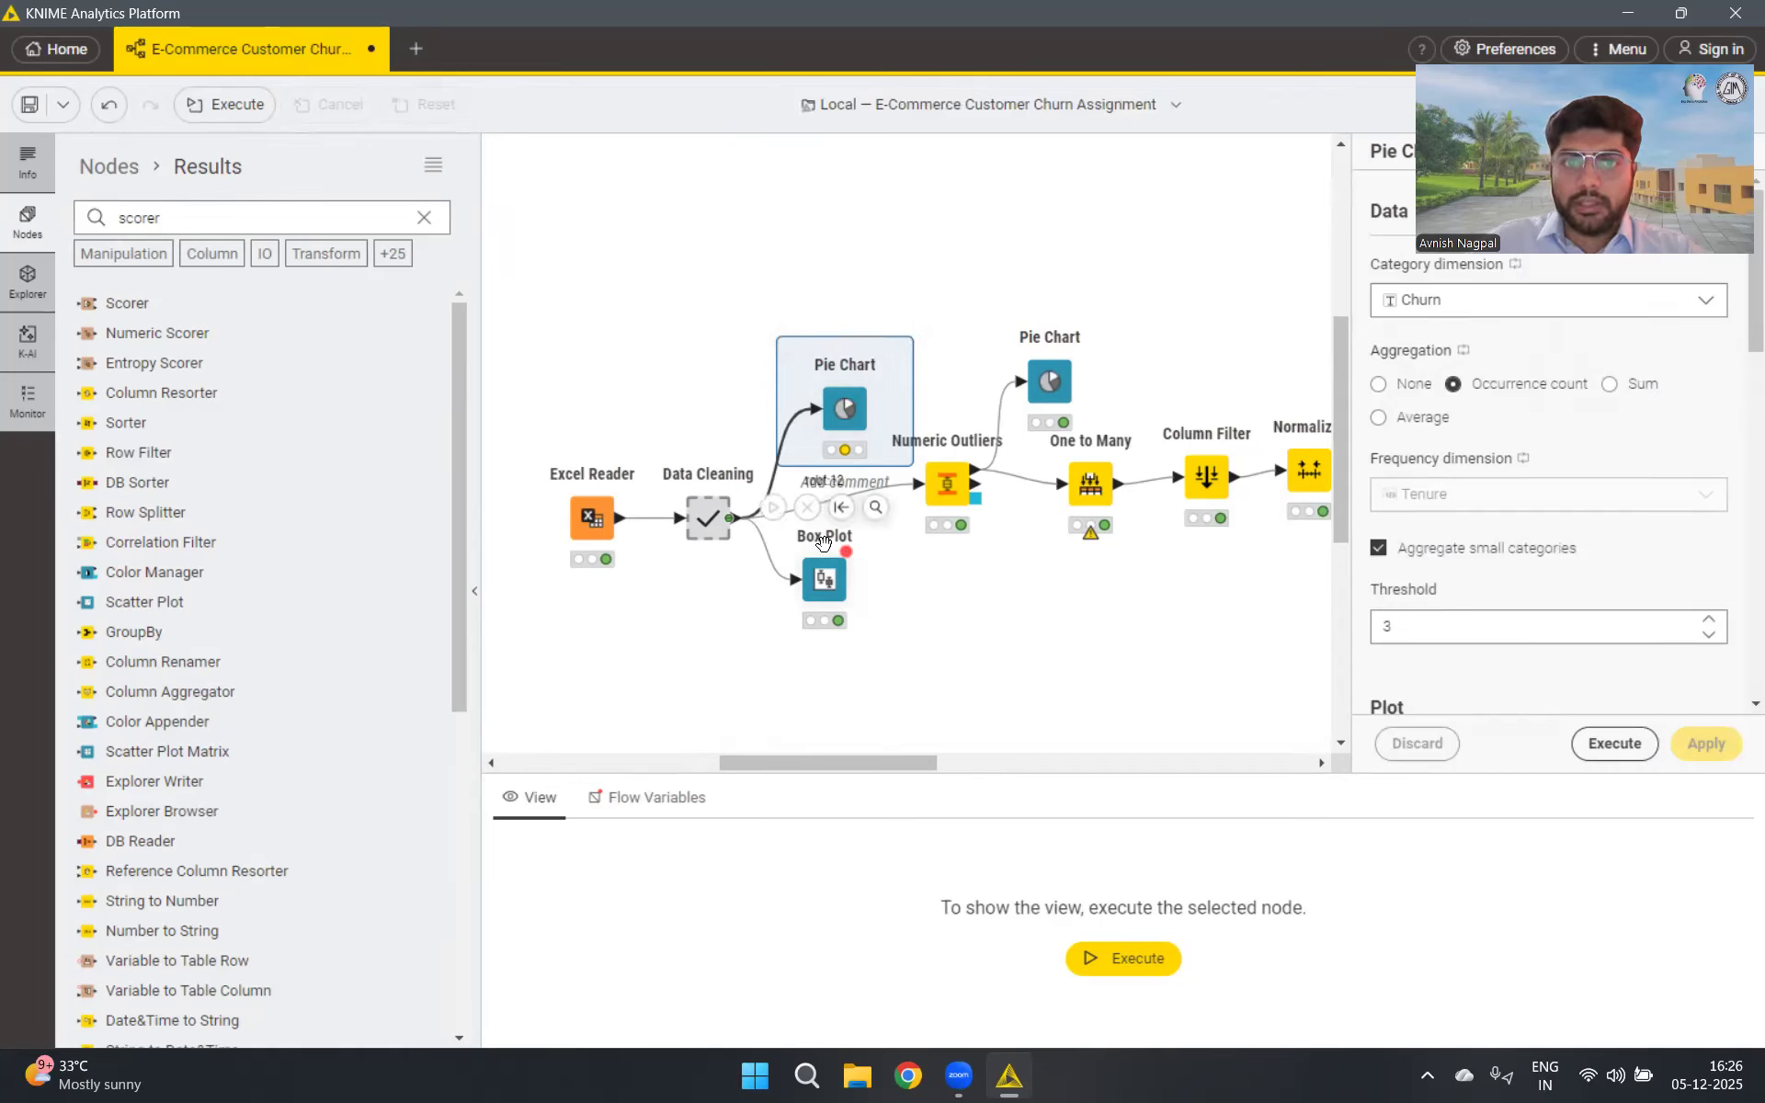
{"action": "left_click", "coordinate": [794, 337]}
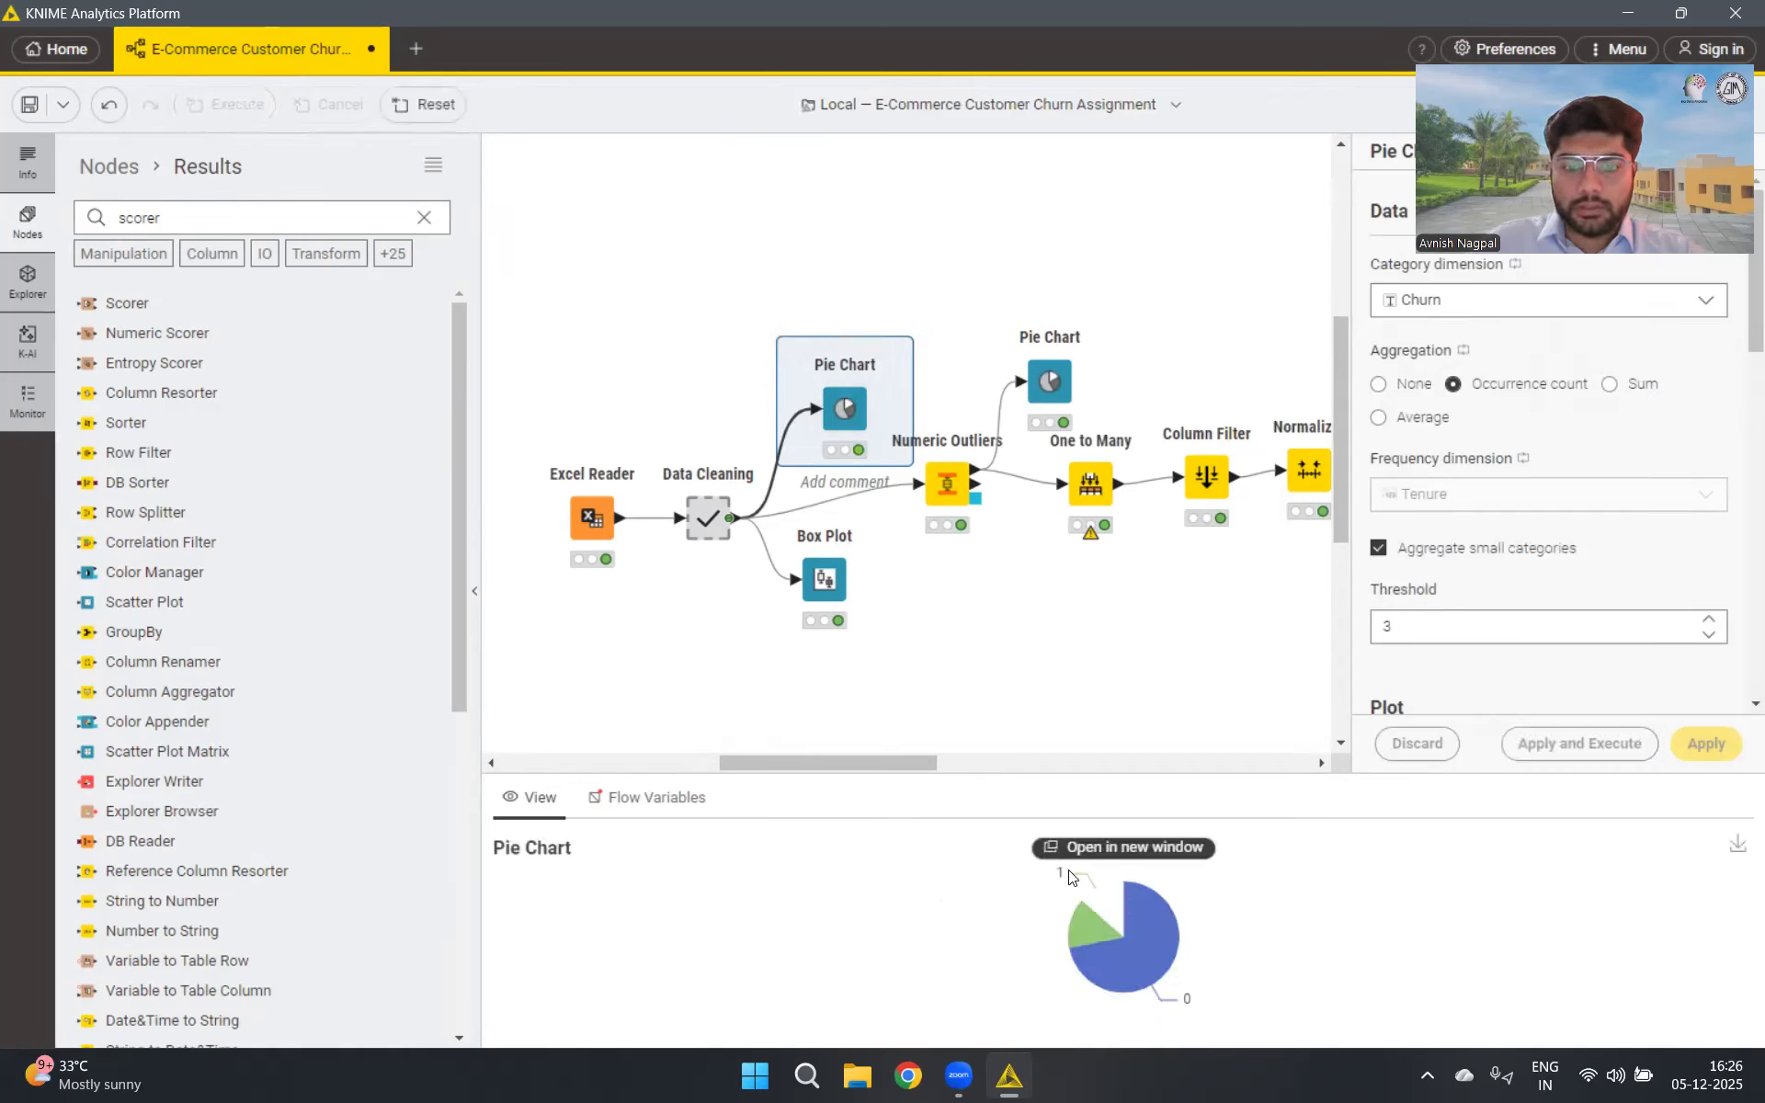
Review the Box Plot, the Numeric Outliers treated table, and the Pie Chart that follows outlier treatment
{"action": "left_click", "coordinate": [830, 583]}
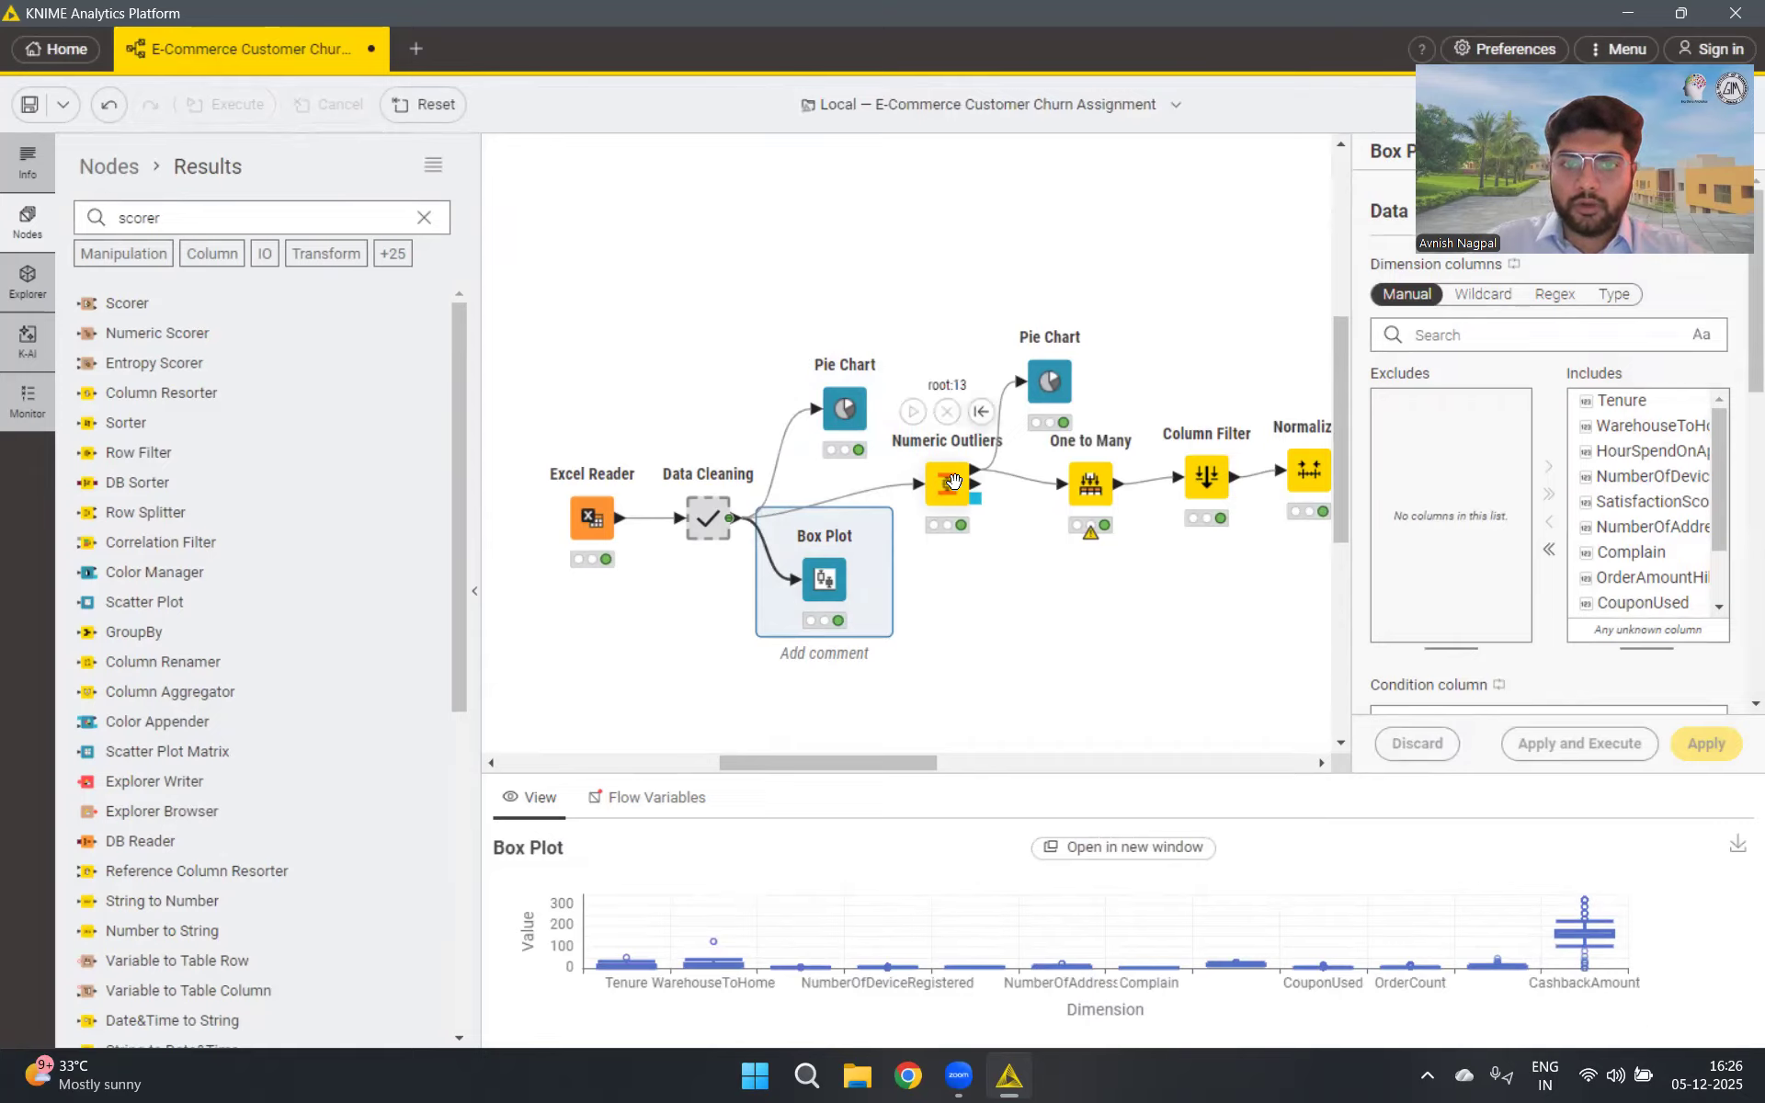
{"action": "left_click", "coordinate": [954, 481]}
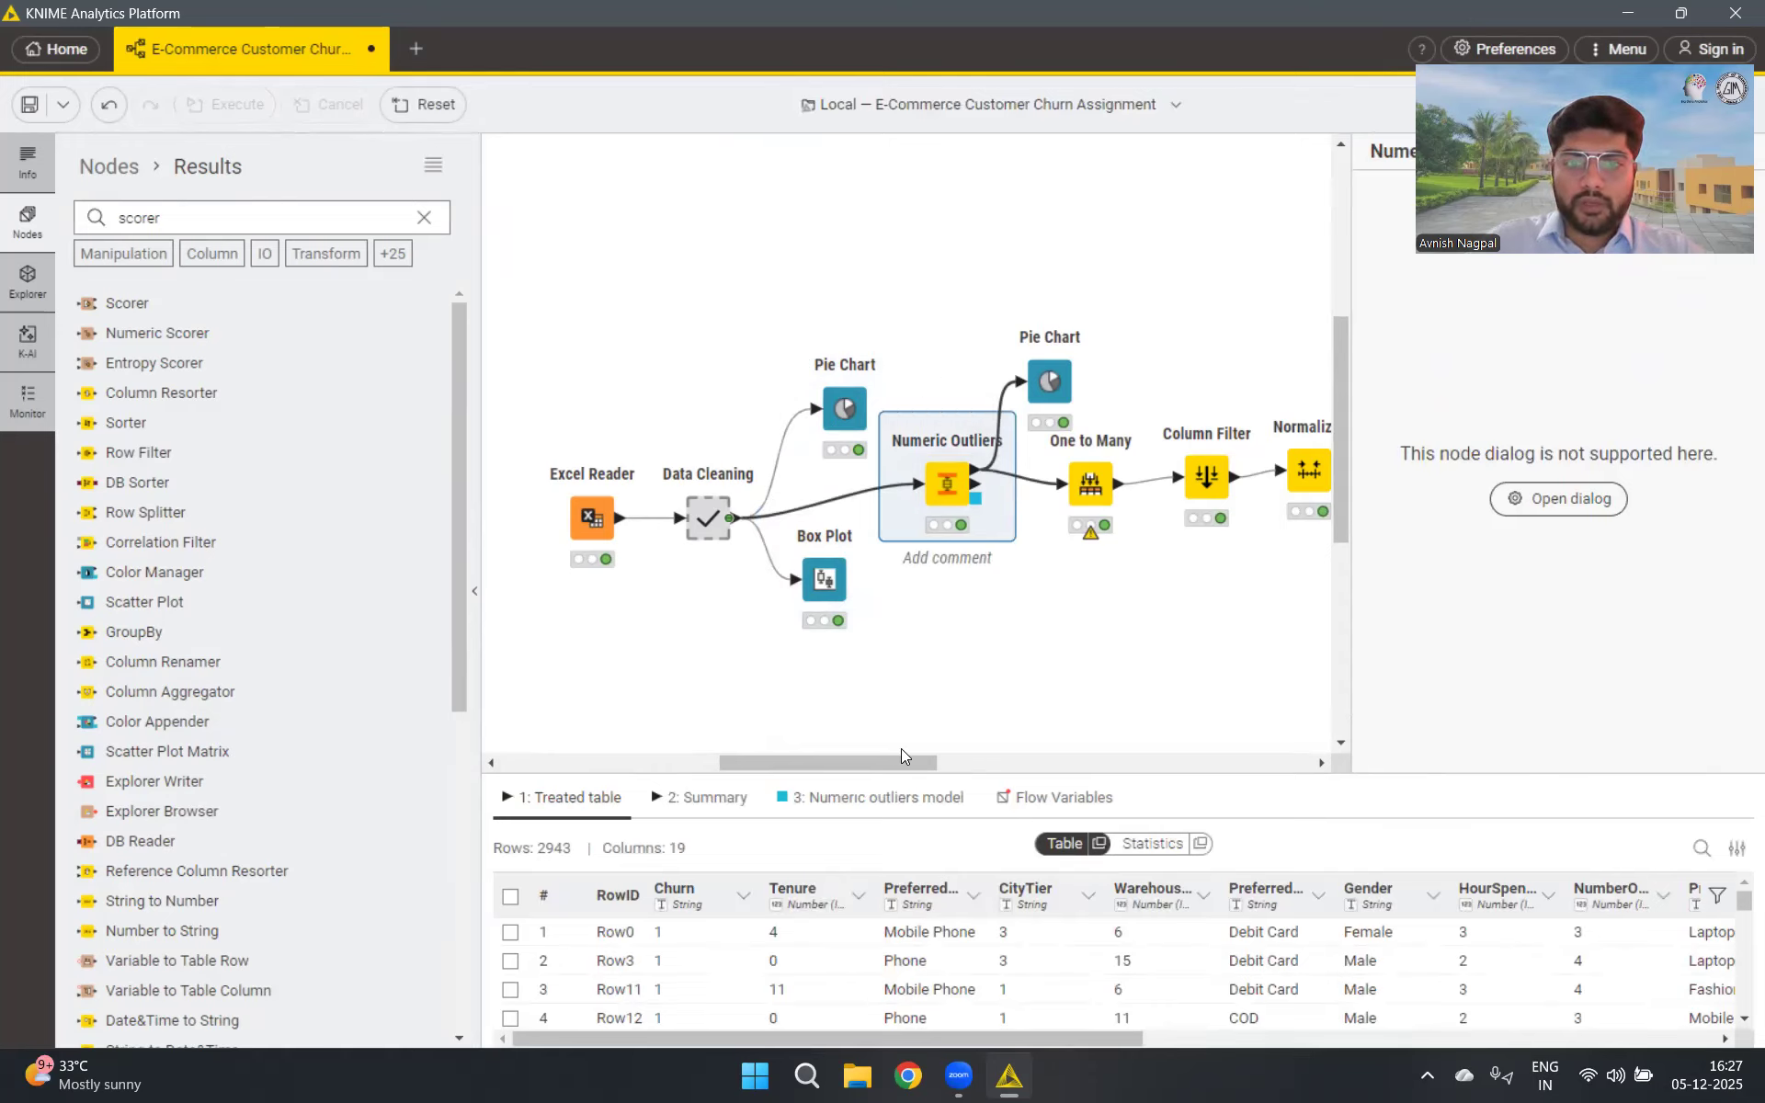
{"action": "left_click", "coordinate": [1040, 376]}
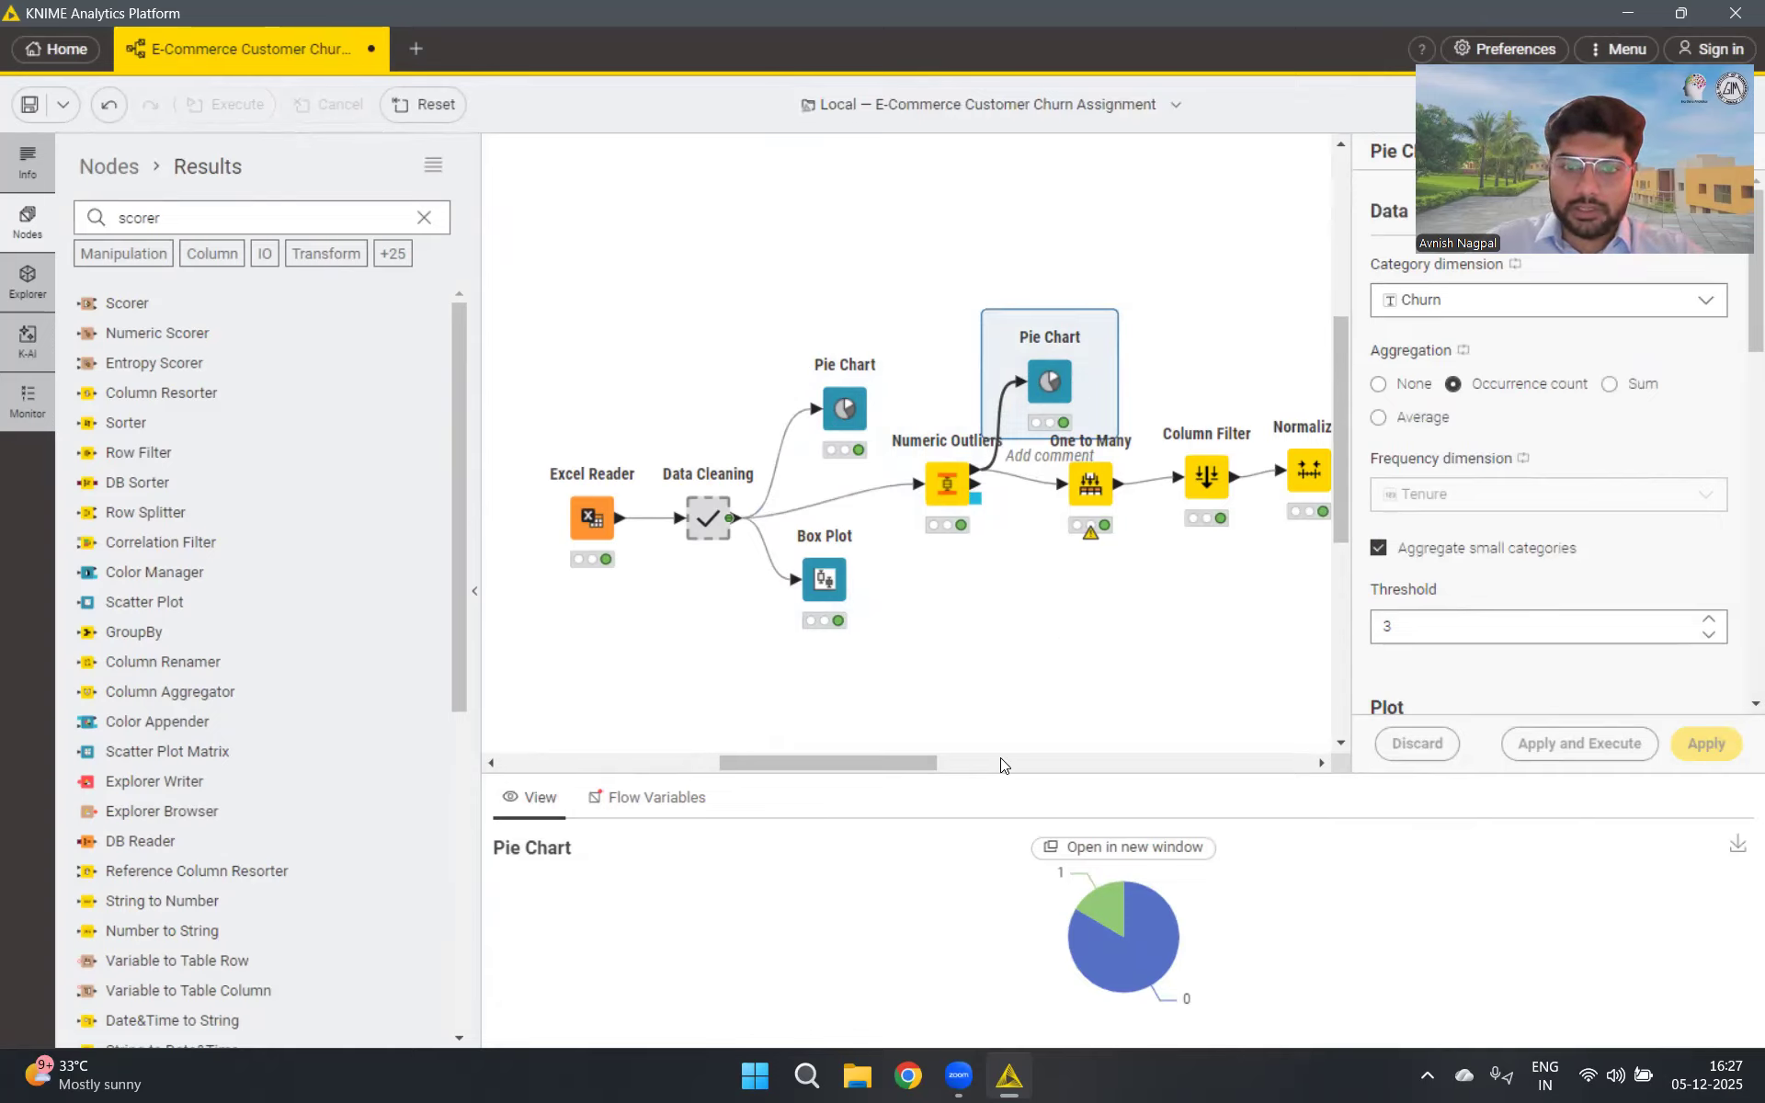
Inspect the output tables of the One to Many, Column Filter and Normalizer nodes
{"action": "left_click_drag", "start_coordinate": [928, 763], "coordinate": [994, 749]}
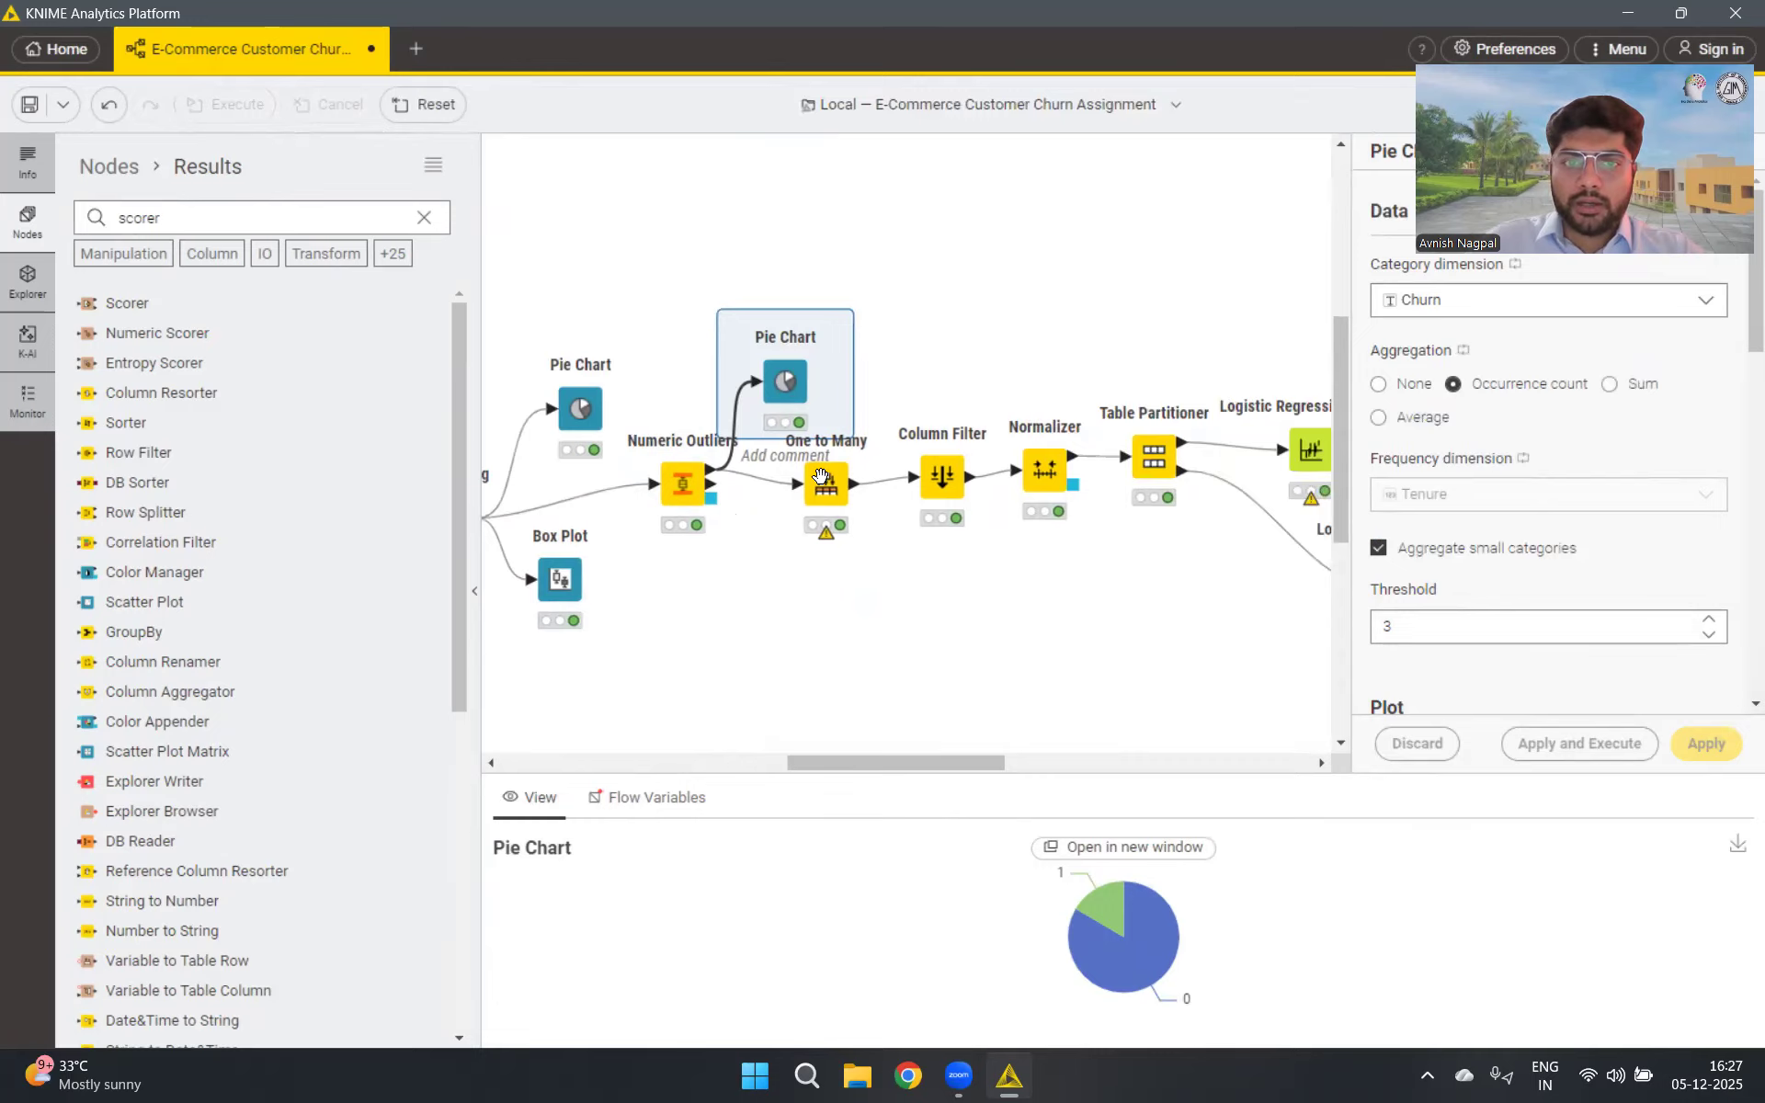
{"action": "left_click", "coordinate": [821, 475]}
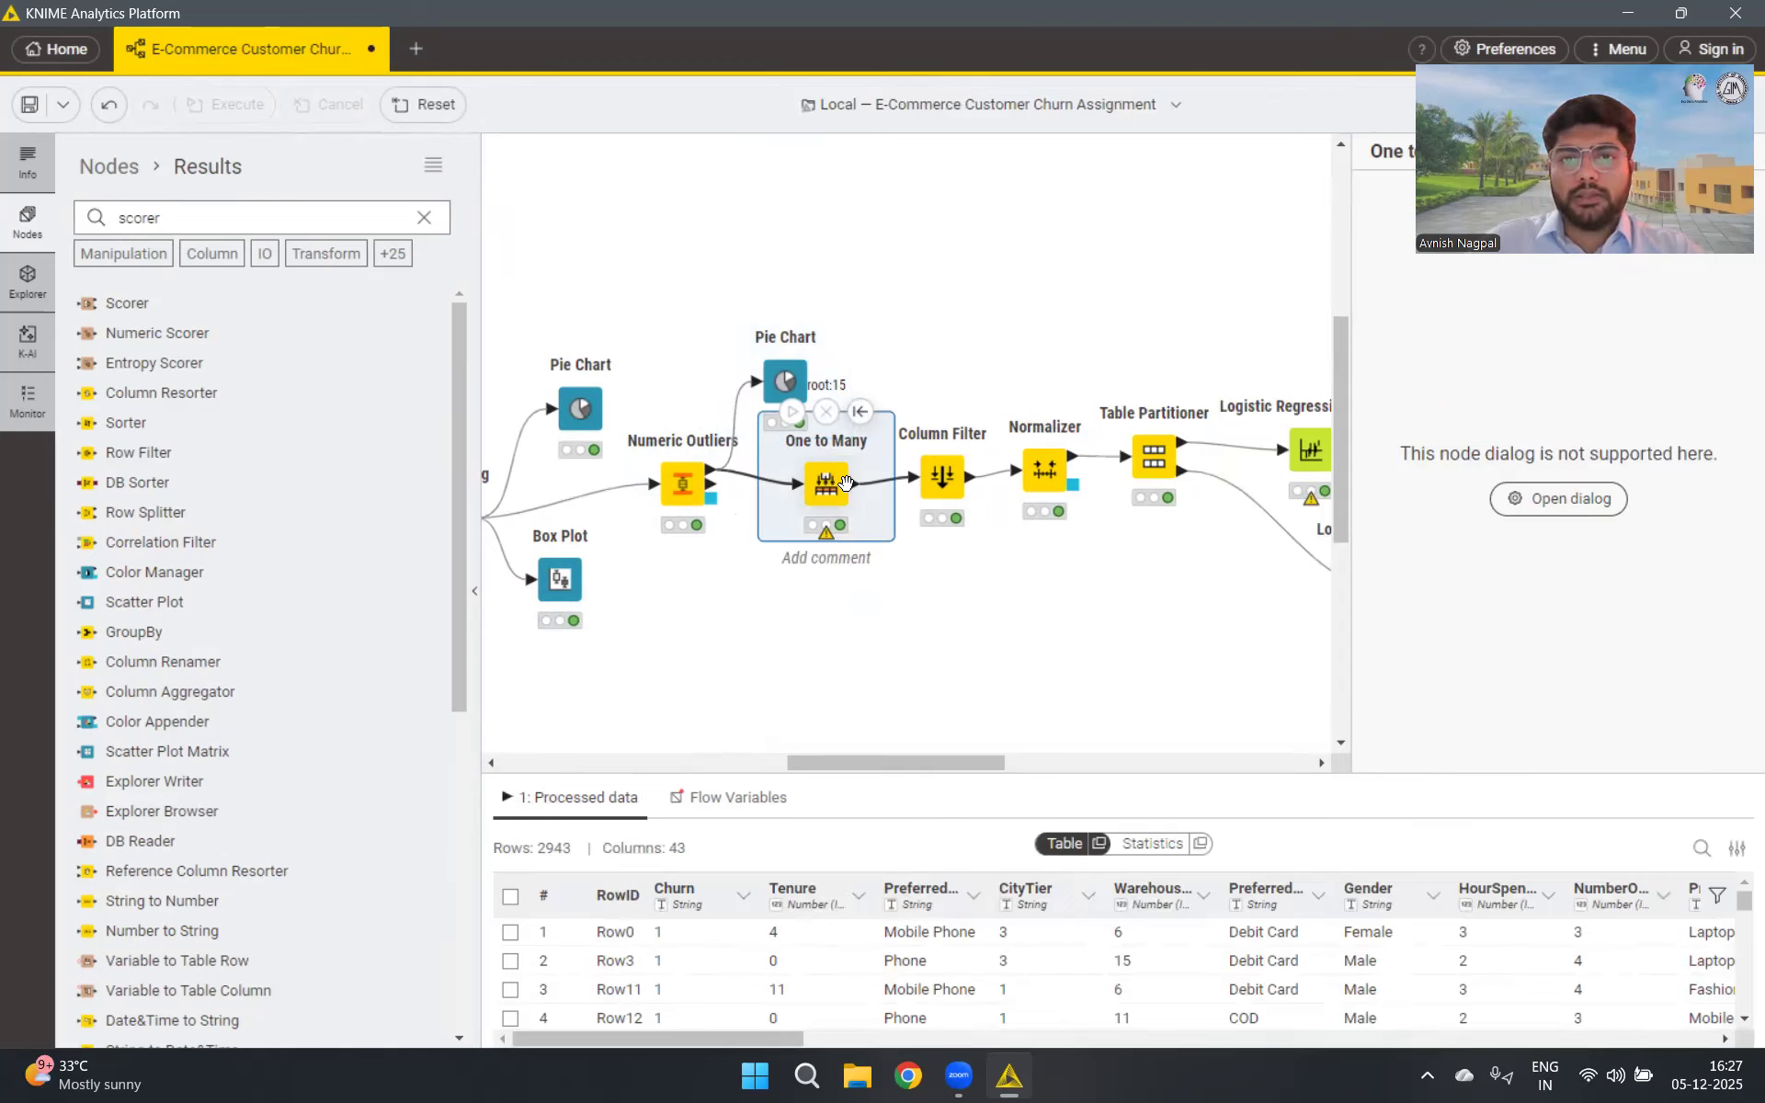
{"action": "left_click", "coordinate": [942, 475]}
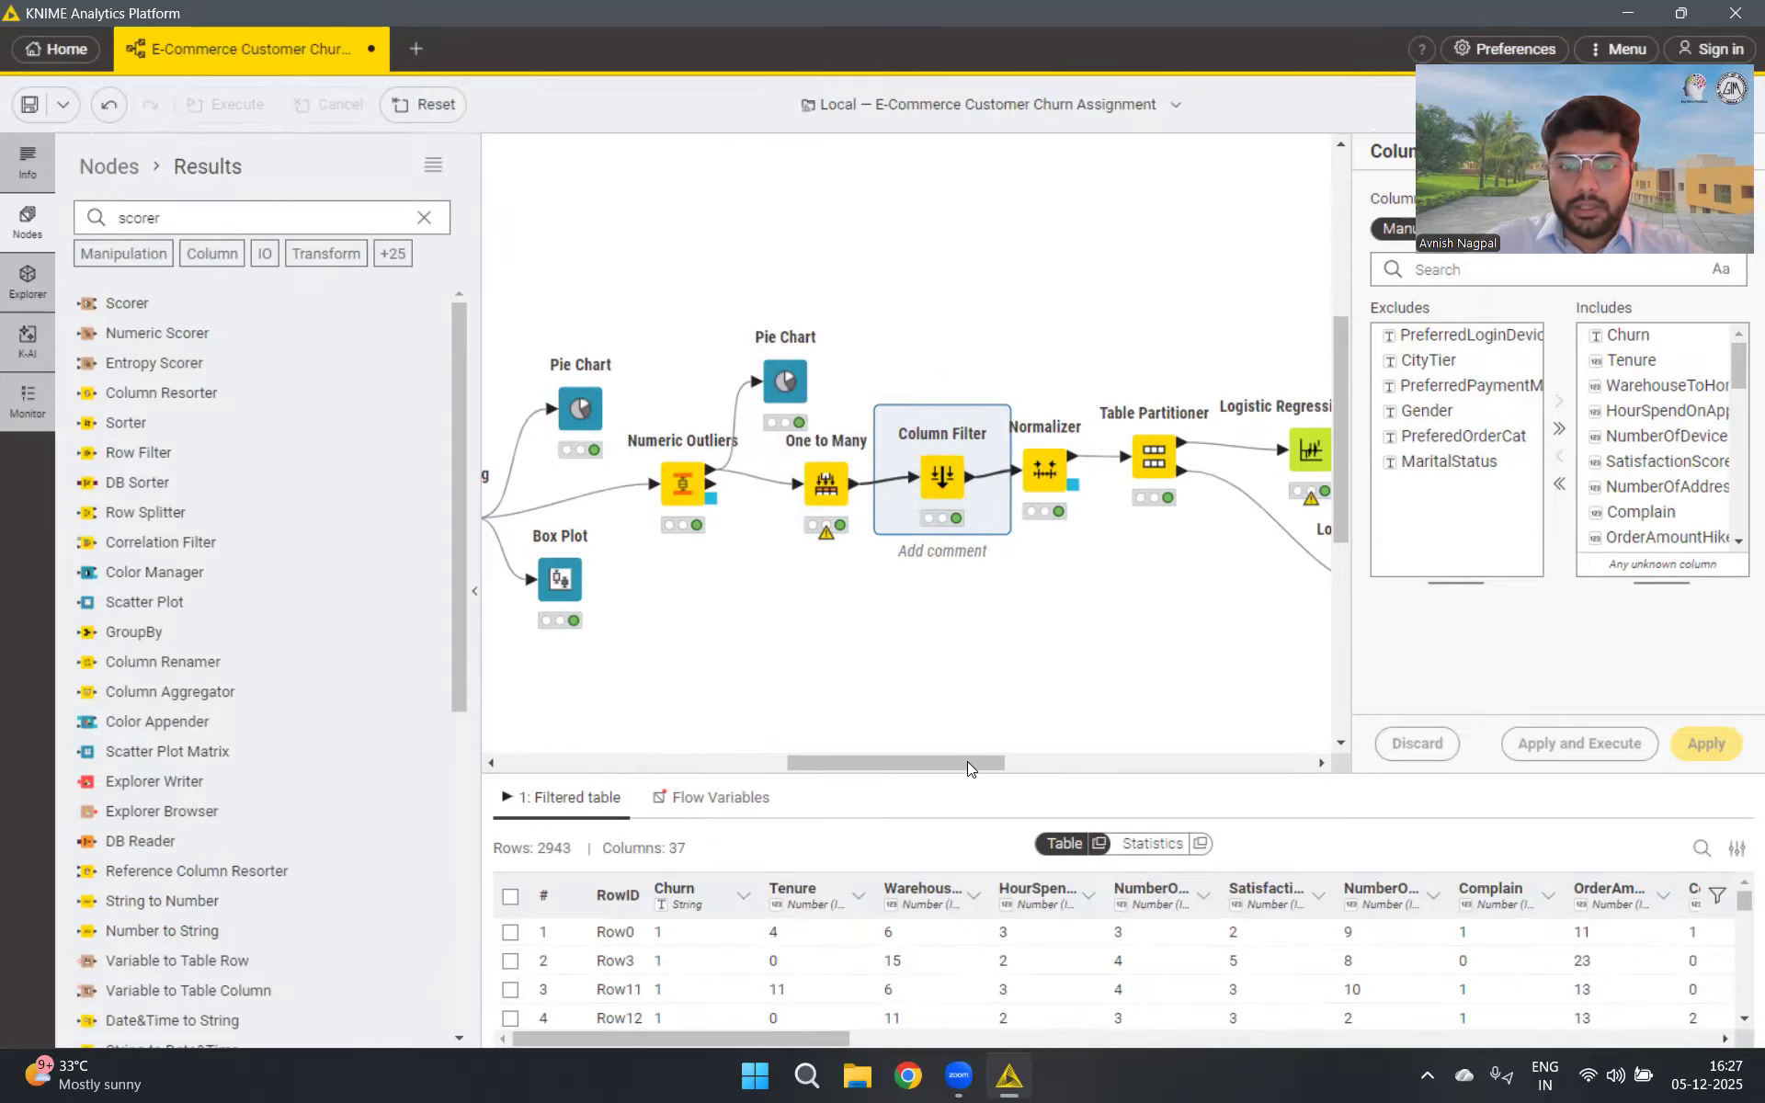
{"action": "left_click_drag", "start_coordinate": [967, 762], "coordinate": [999, 761]}
{"action": "left_click", "coordinate": [933, 471]}
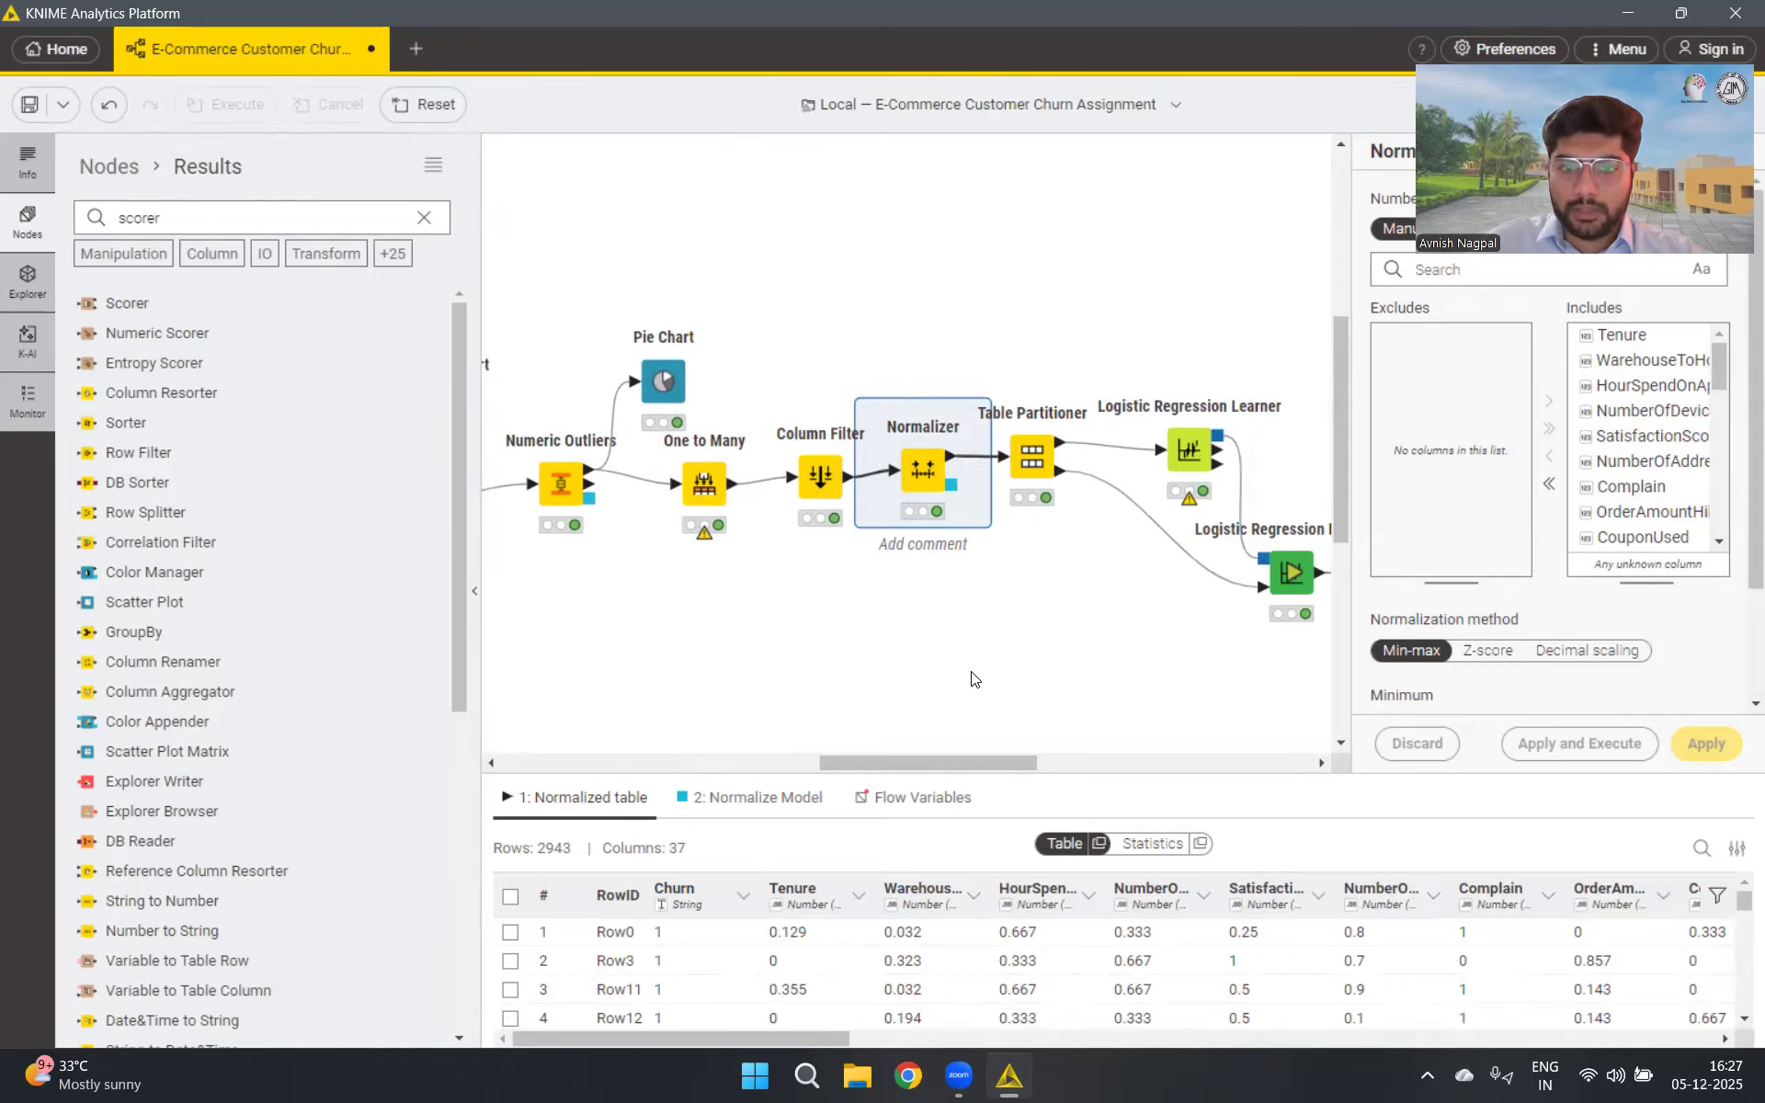
Review the Table Partitioner's settings and first partition, the Logistic Regression Learner, and the Predictor's predicted data
{"action": "left_click_drag", "start_coordinate": [976, 762], "coordinate": [1017, 761]}
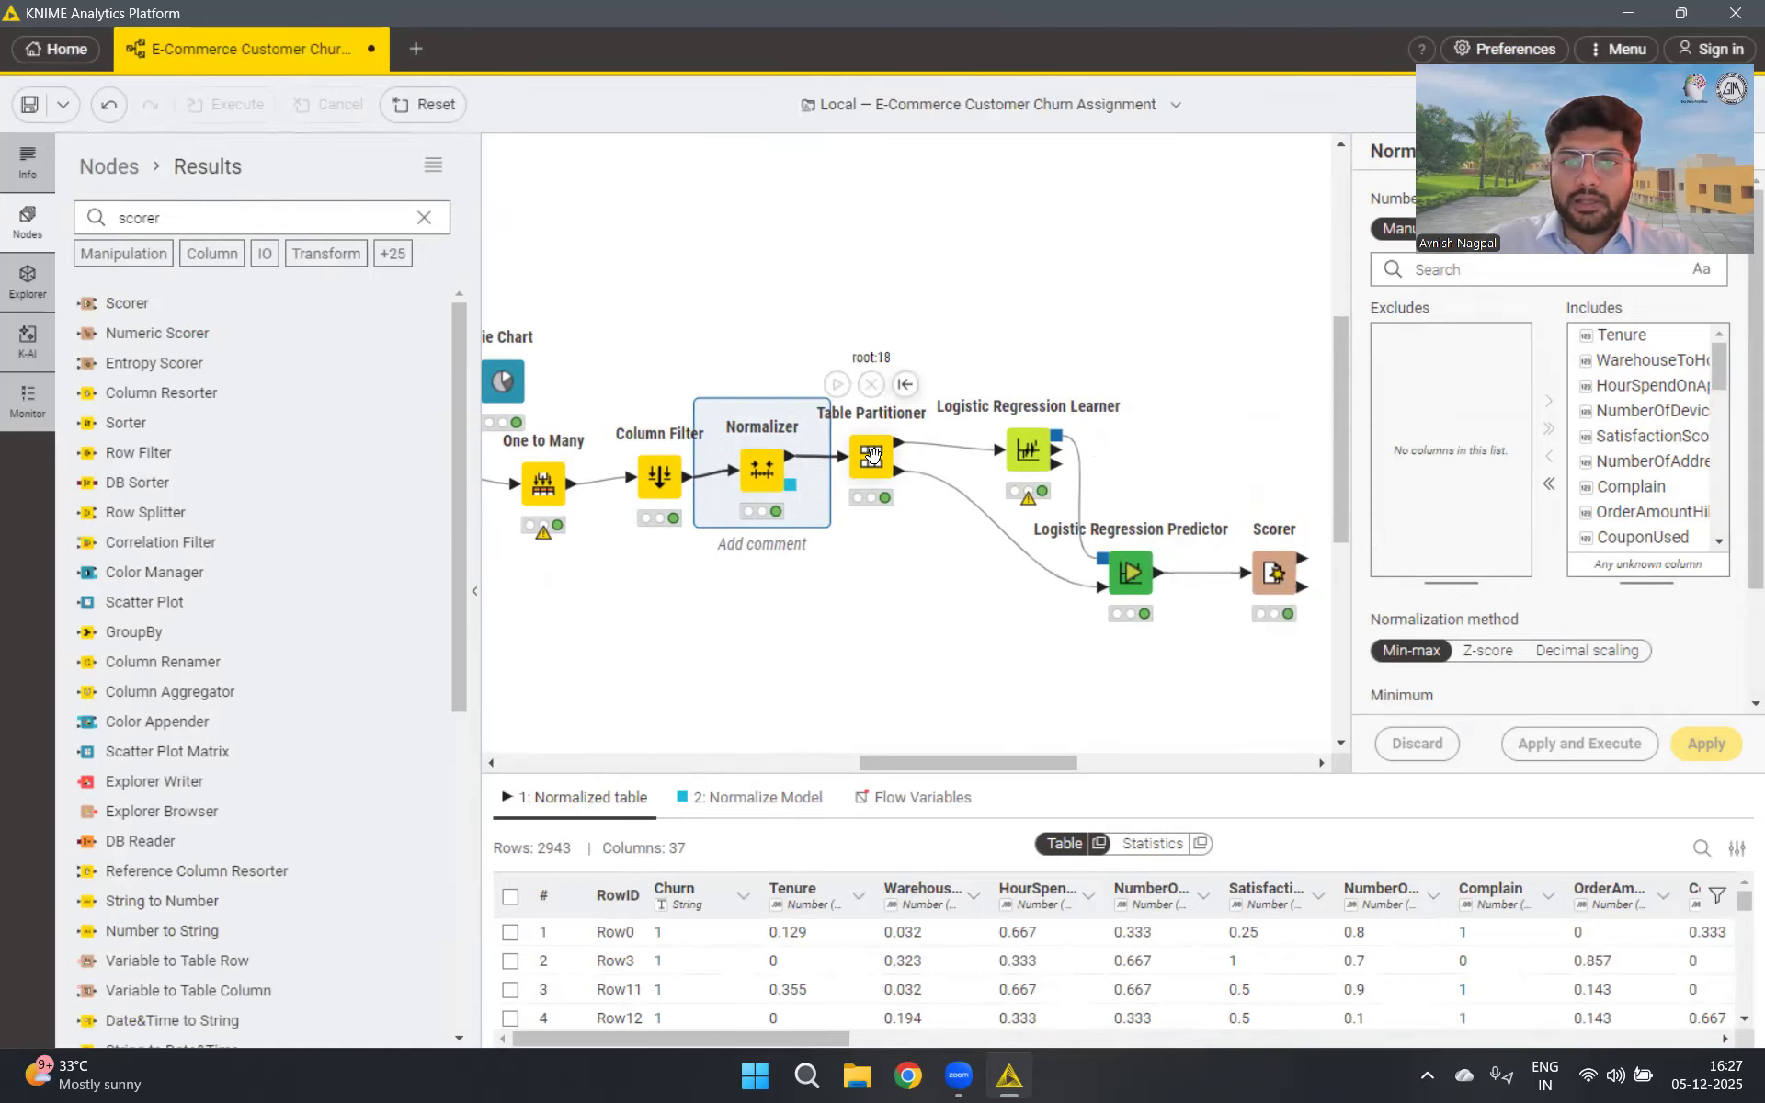
{"action": "left_click", "coordinate": [872, 454]}
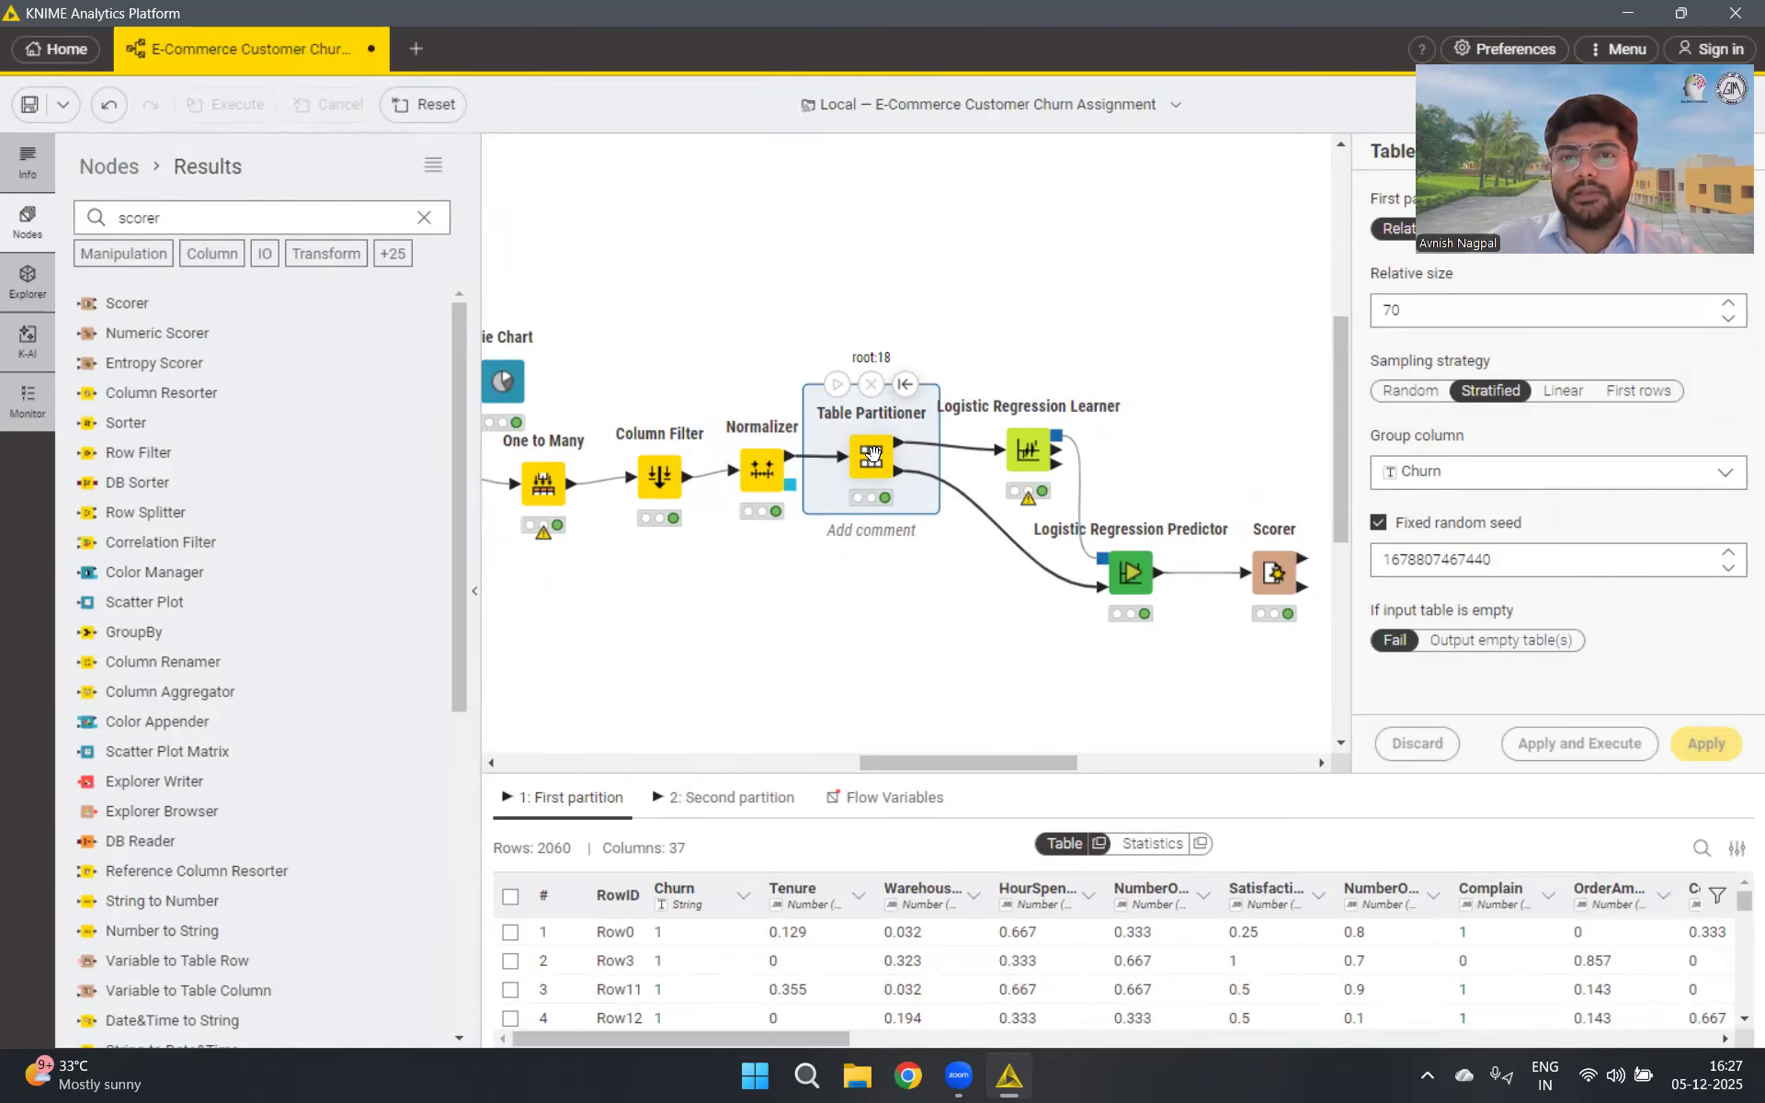
{"action": "left_click", "coordinate": [1029, 442]}
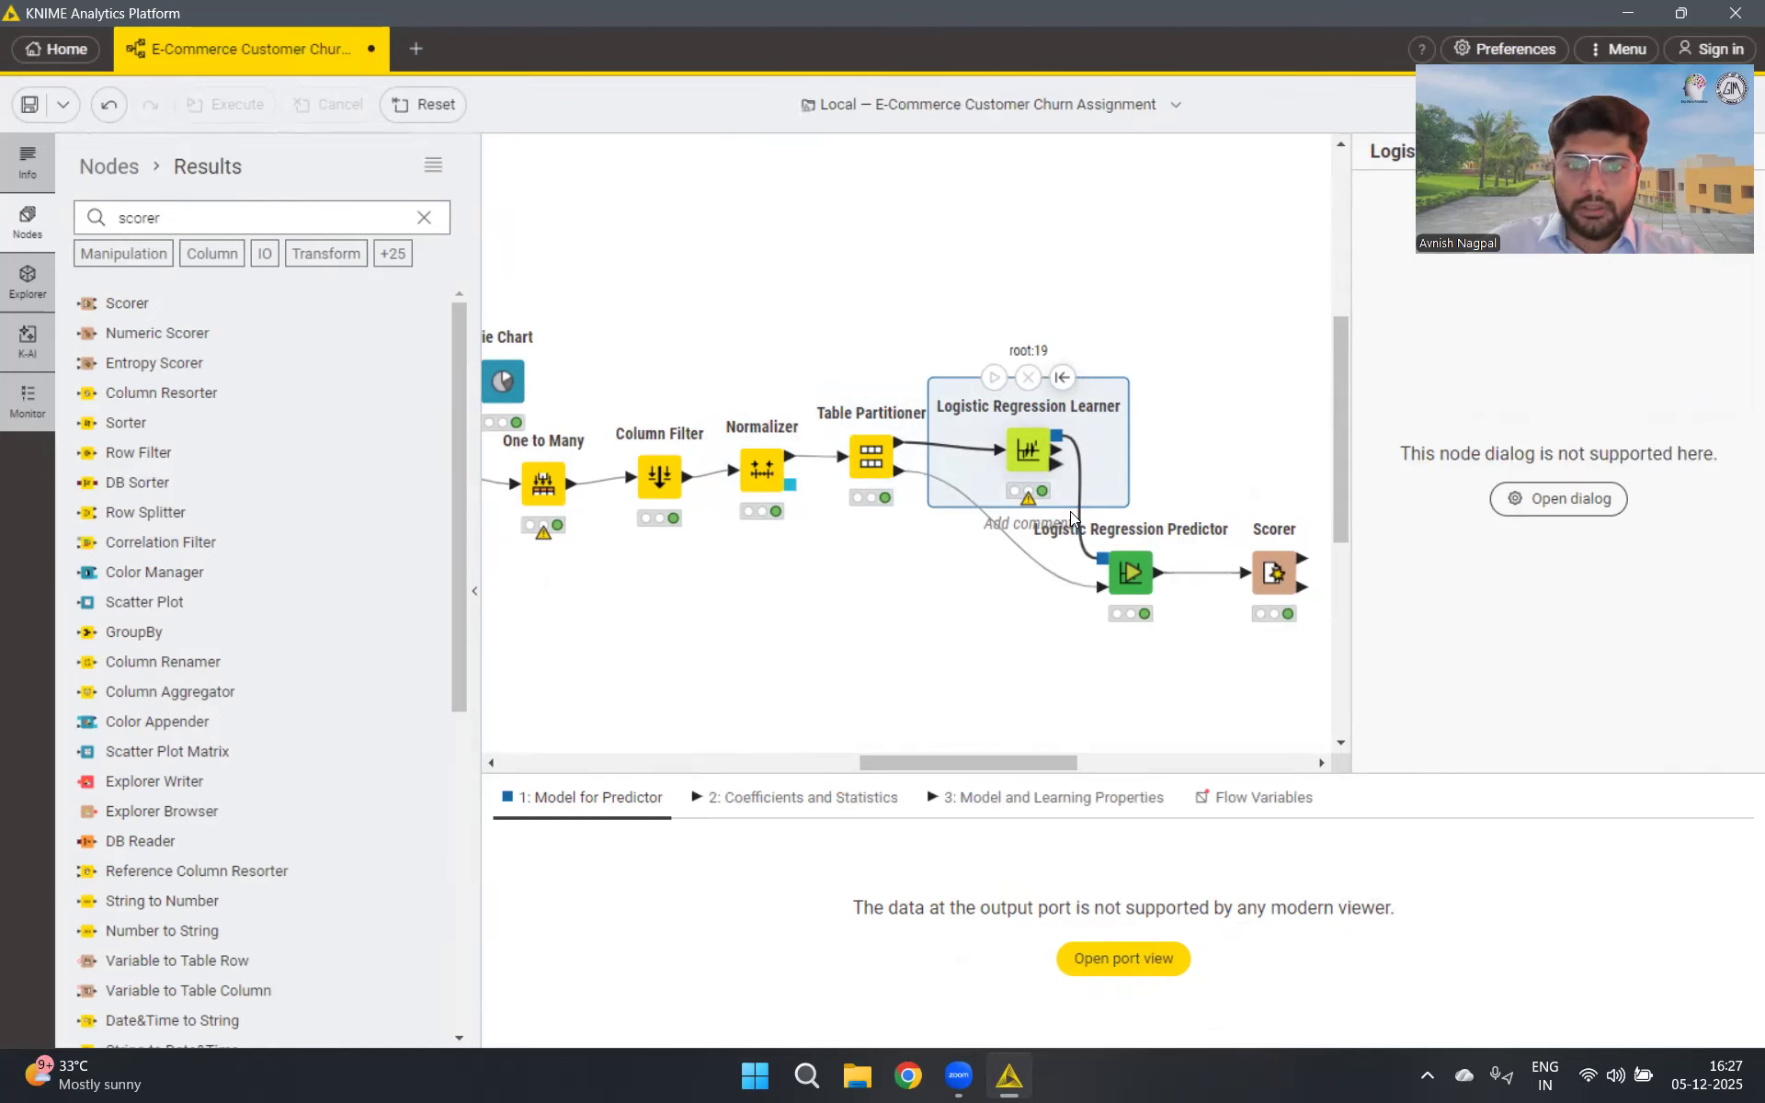
{"action": "left_click", "coordinate": [1116, 565]}
Inspect the Scorer's confusion matrix and its accuracy statistics through to the accuracy and Cohen's kappa columns
{"action": "left_click_drag", "start_coordinate": [1057, 762], "coordinate": [1139, 786]}
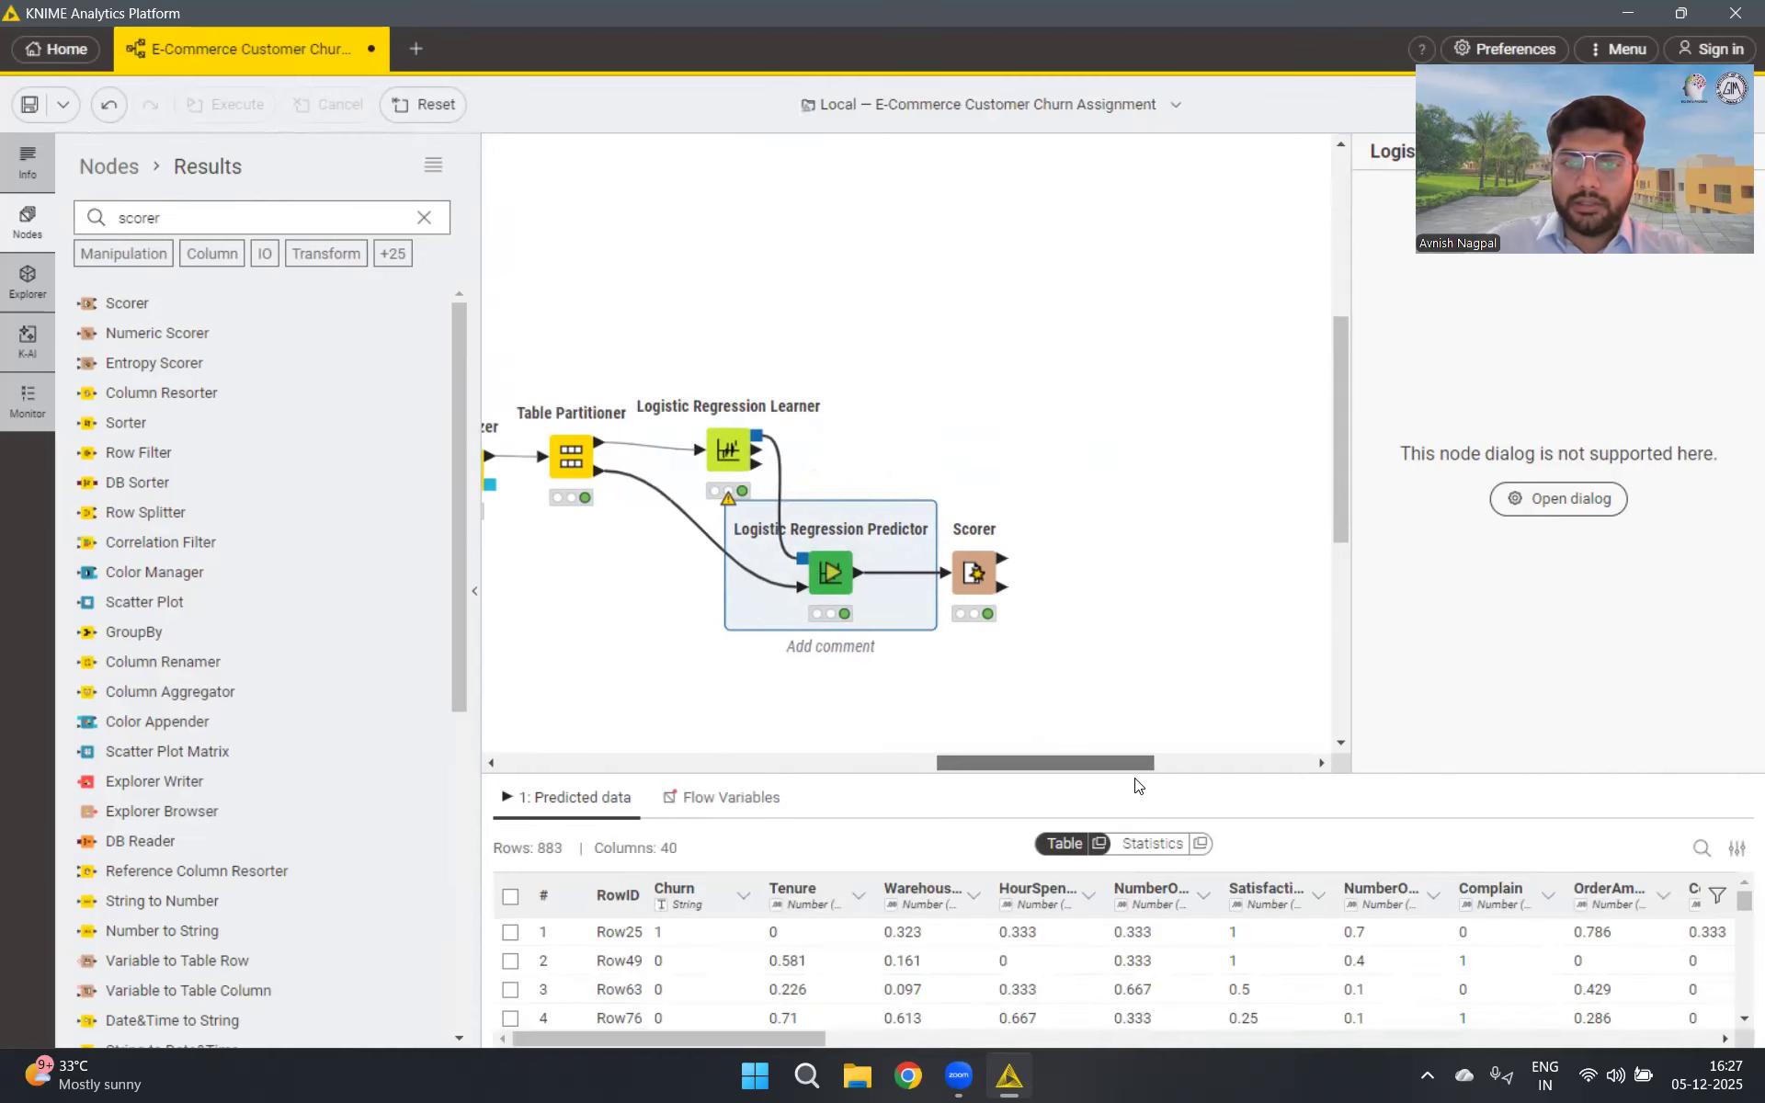
{"action": "left_click", "coordinate": [1001, 571]}
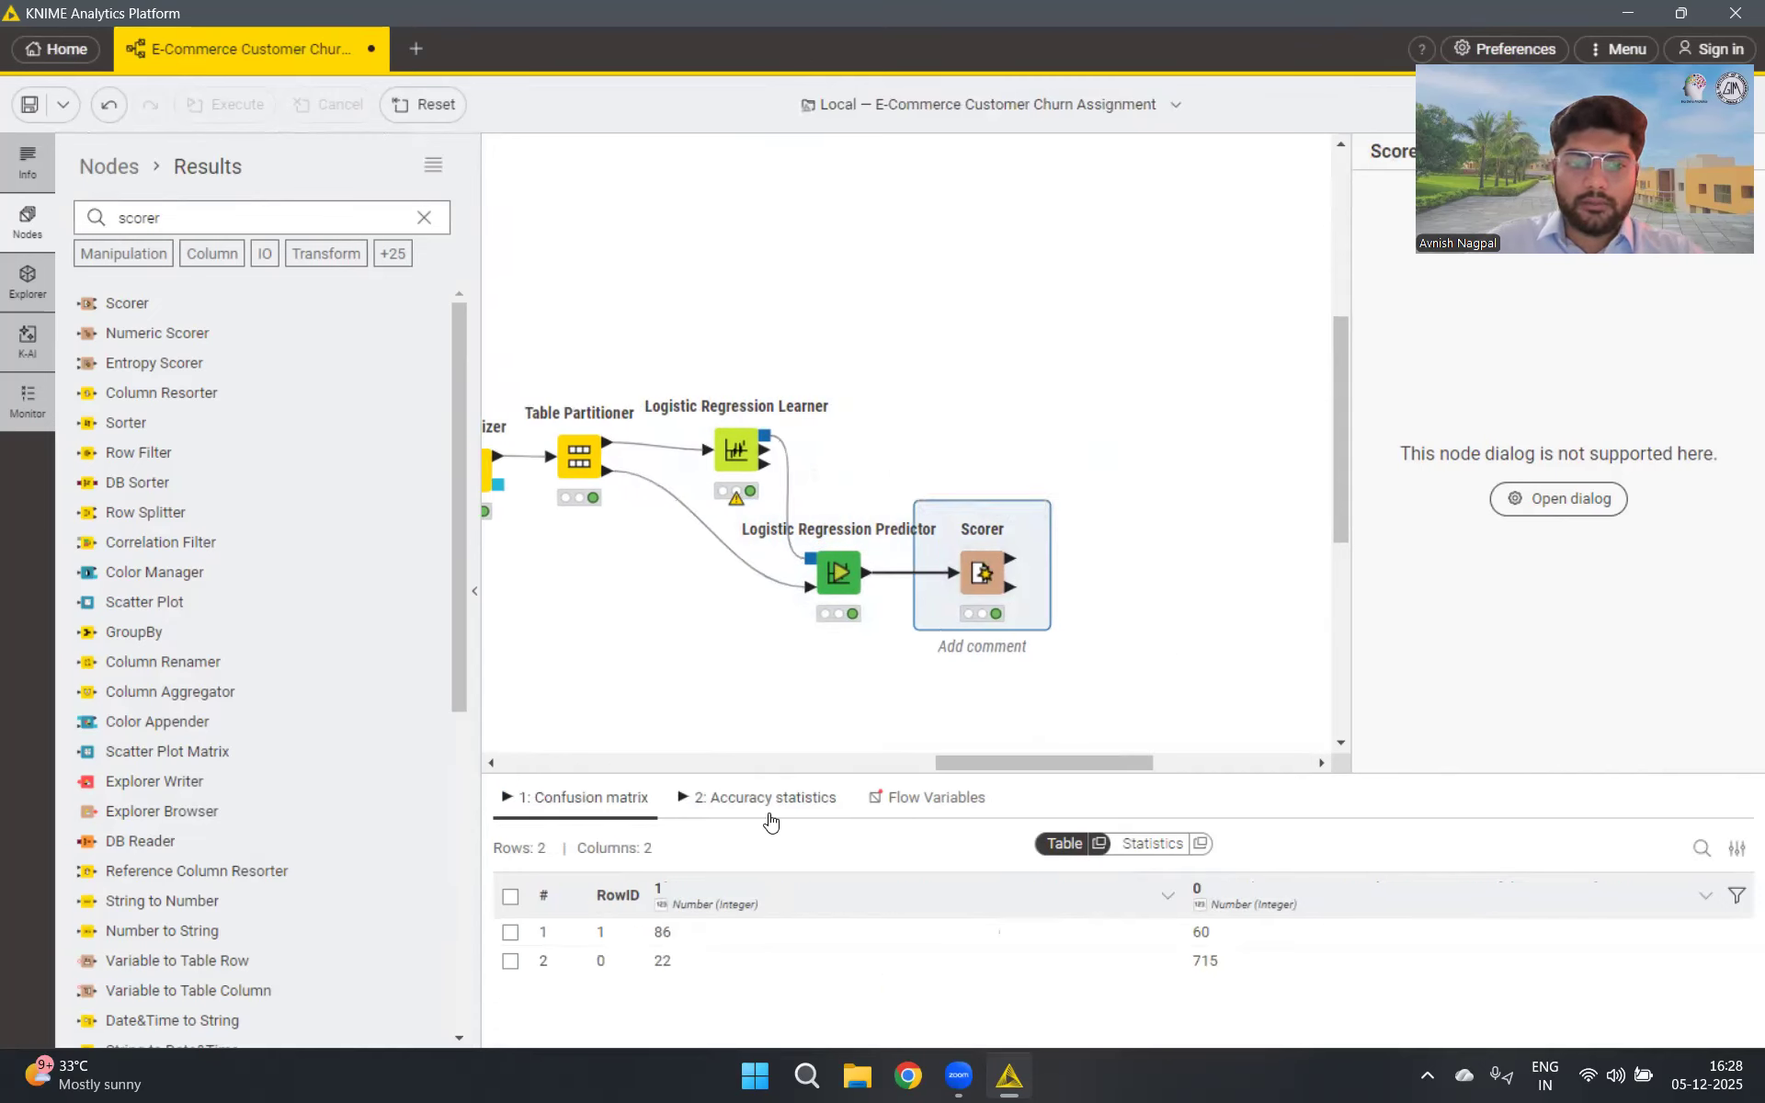
{"action": "left_click", "coordinate": [827, 802]}
{"action": "left_click_drag", "start_coordinate": [965, 1041], "coordinate": [1131, 1043]}
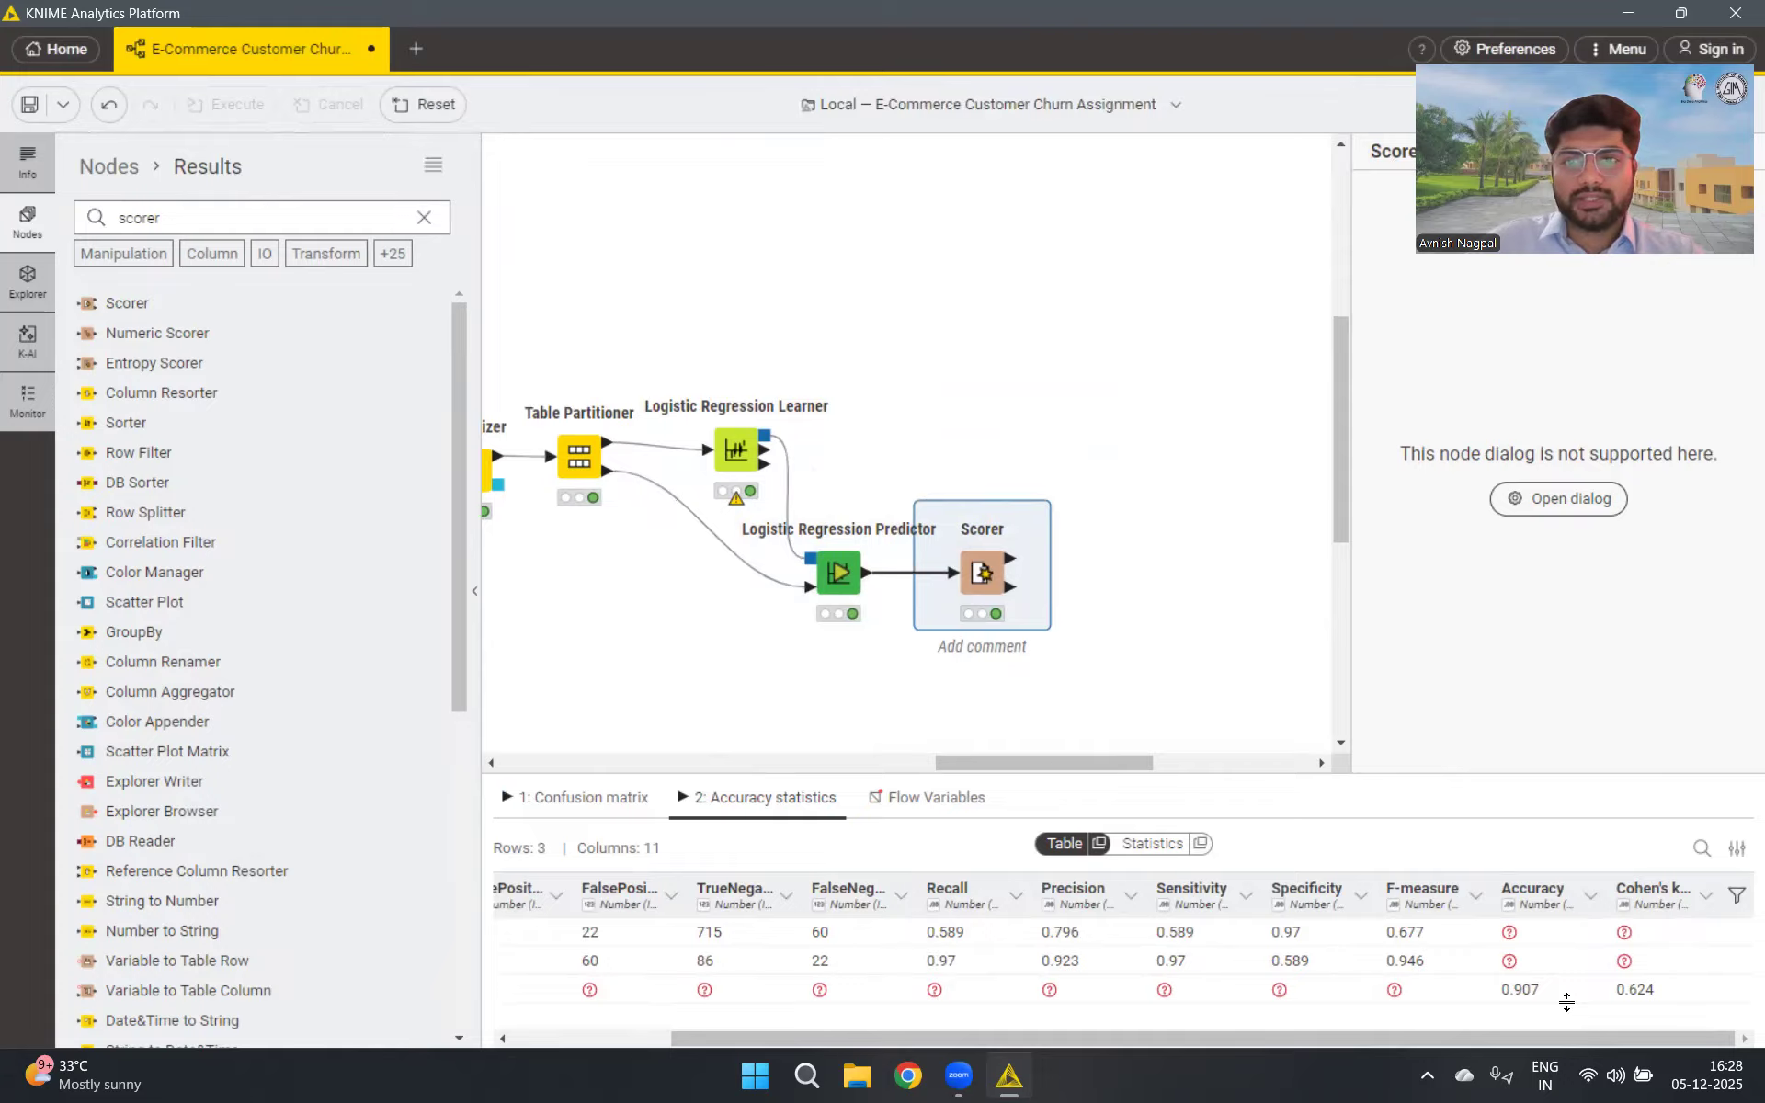
{"action": "left_click_drag", "start_coordinate": [1101, 762], "coordinate": [1018, 810]}
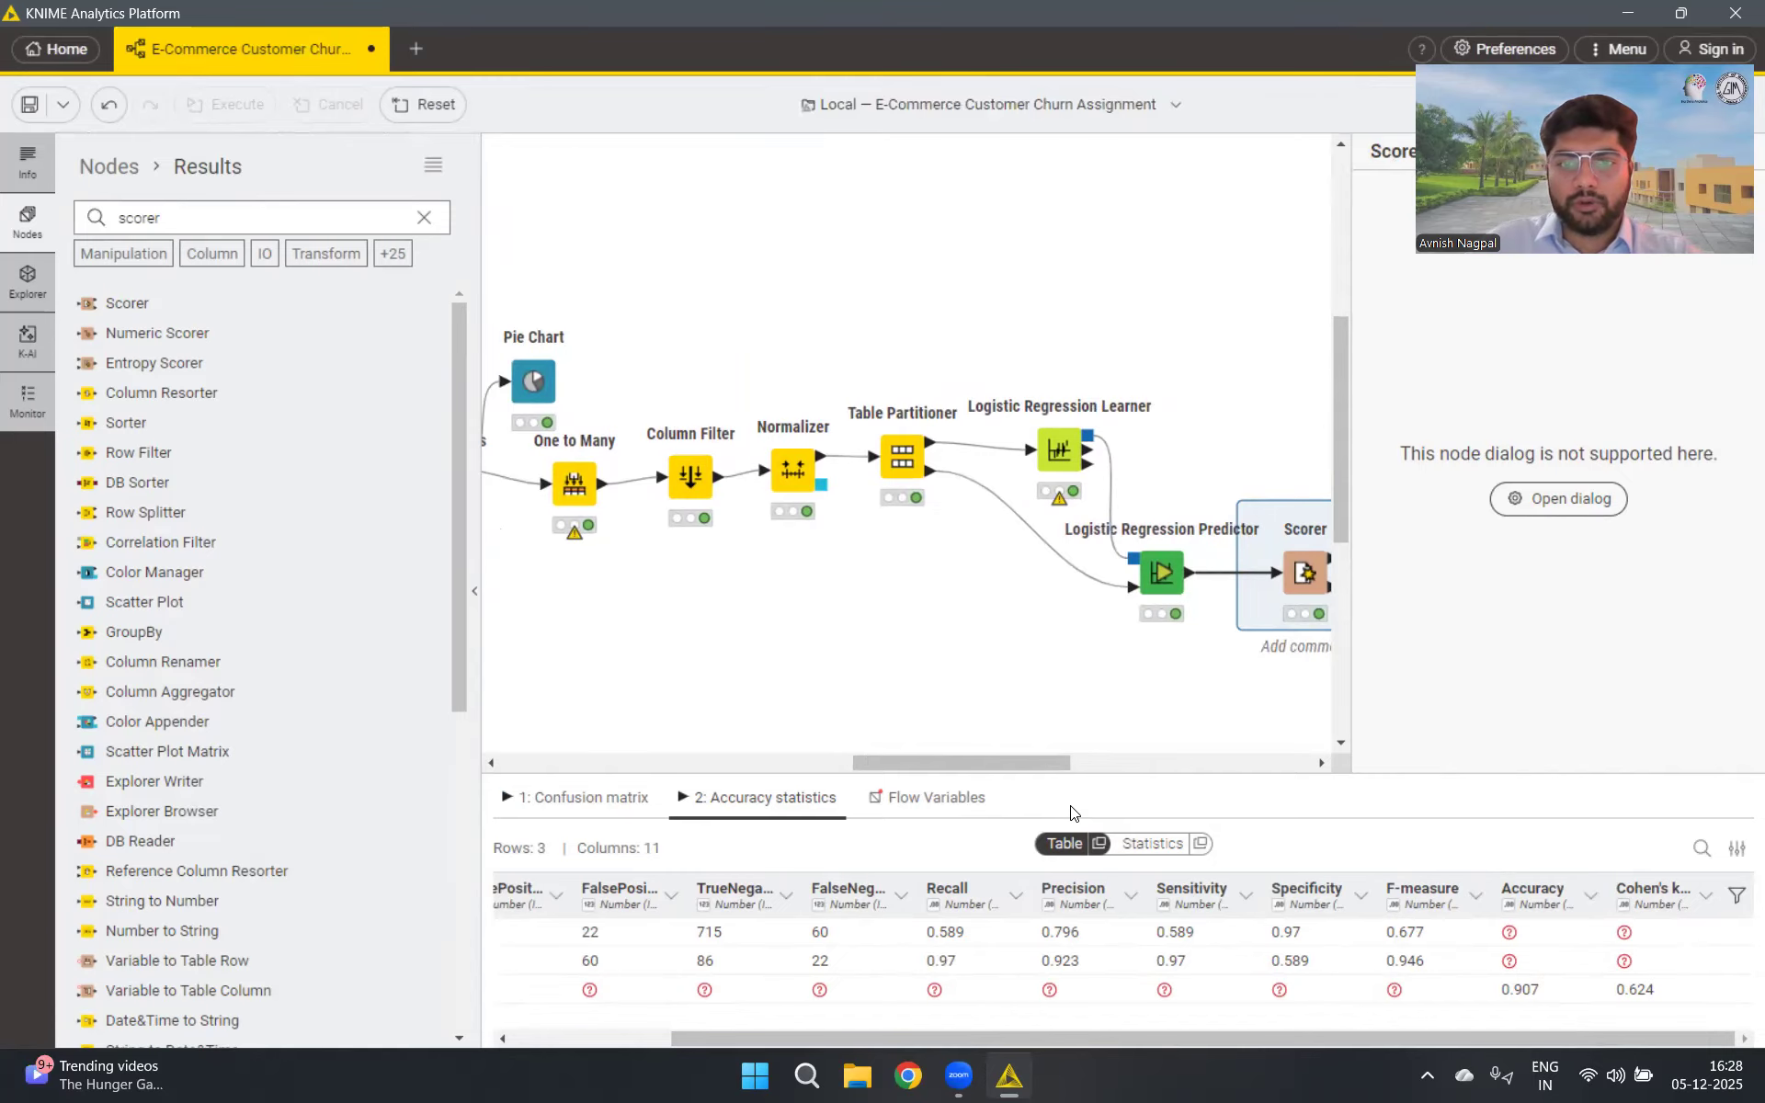
{"action": "mouse_move", "coordinate": [1028, 763]}
{"action": "left_mouse_down"}
{"action": "mouse_move", "coordinate": [1057, 763]}
{"action": "mouse_move", "coordinate": [1006, 760]}
{"action": "left_mouse_up"}
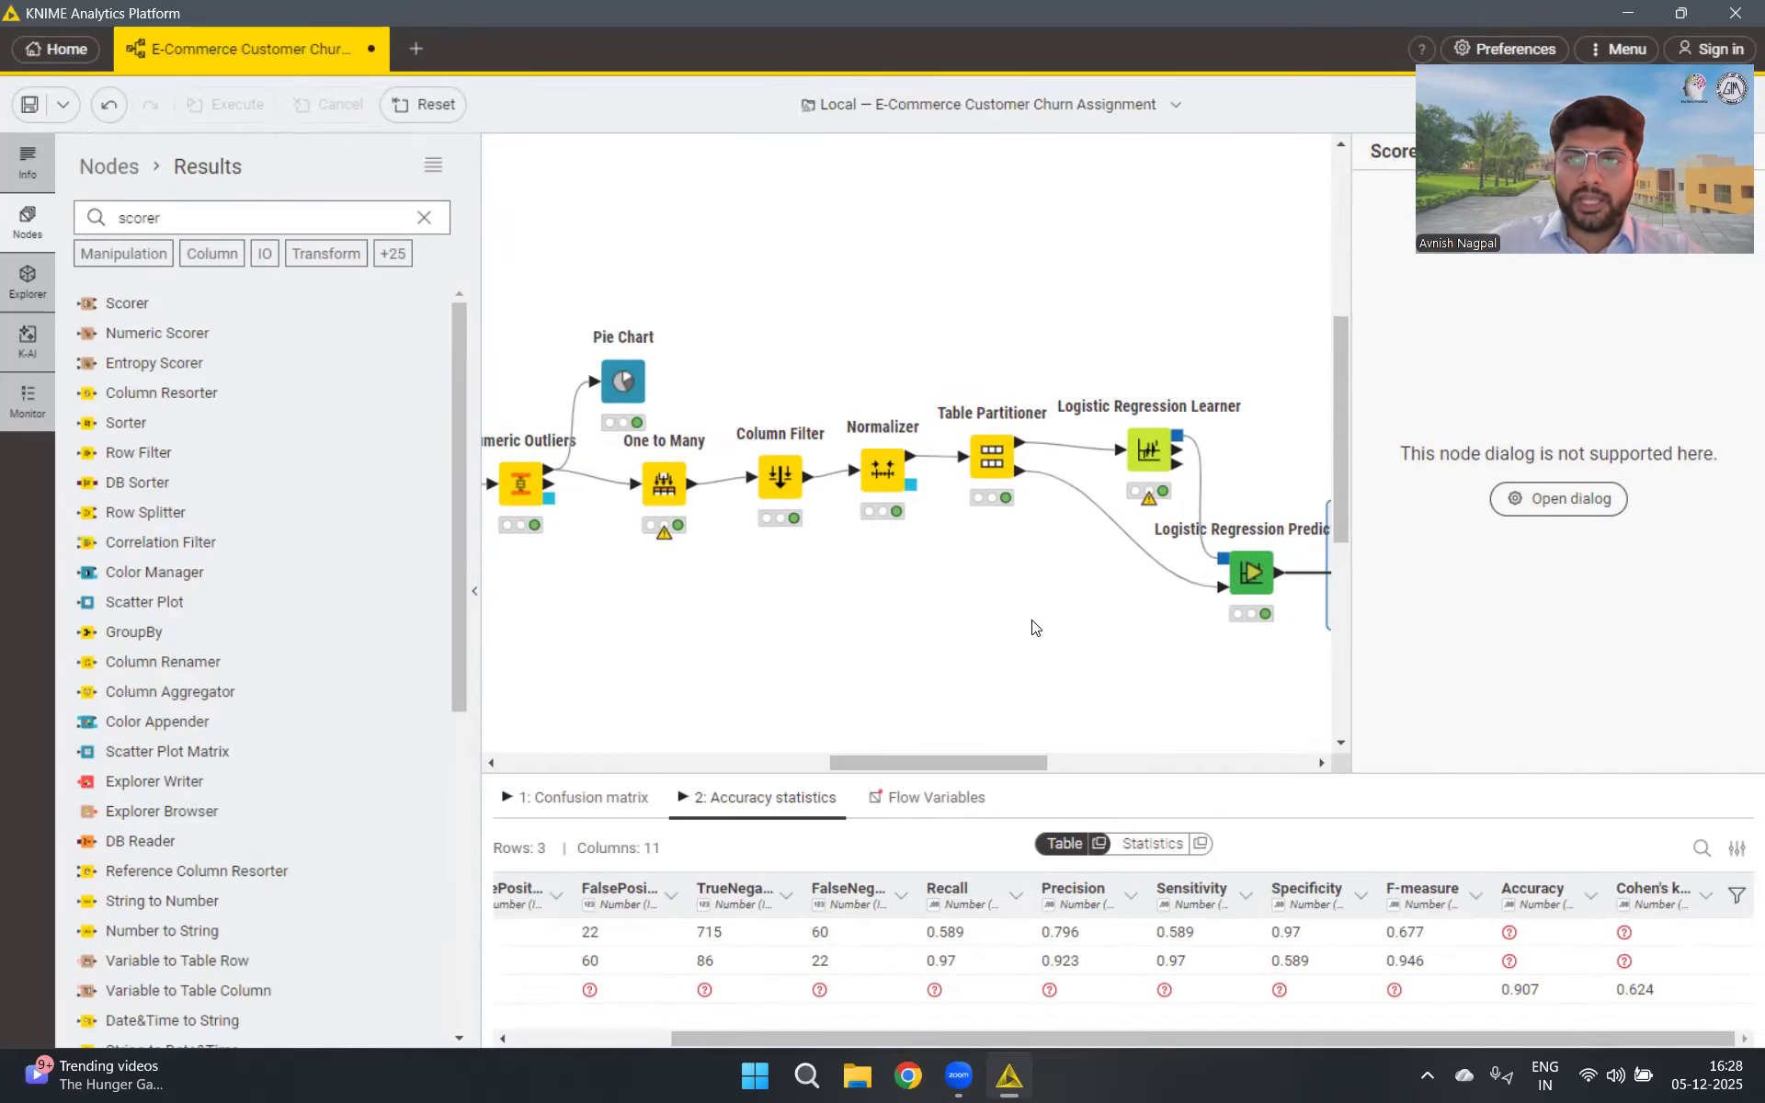
{"action": "scroll", "coordinate": [1036, 628], "scroll_direction": "down", "scroll_amount": 1}
{"action": "scroll", "coordinate": [1037, 628], "scroll_direction": "up", "scroll_amount": 1}
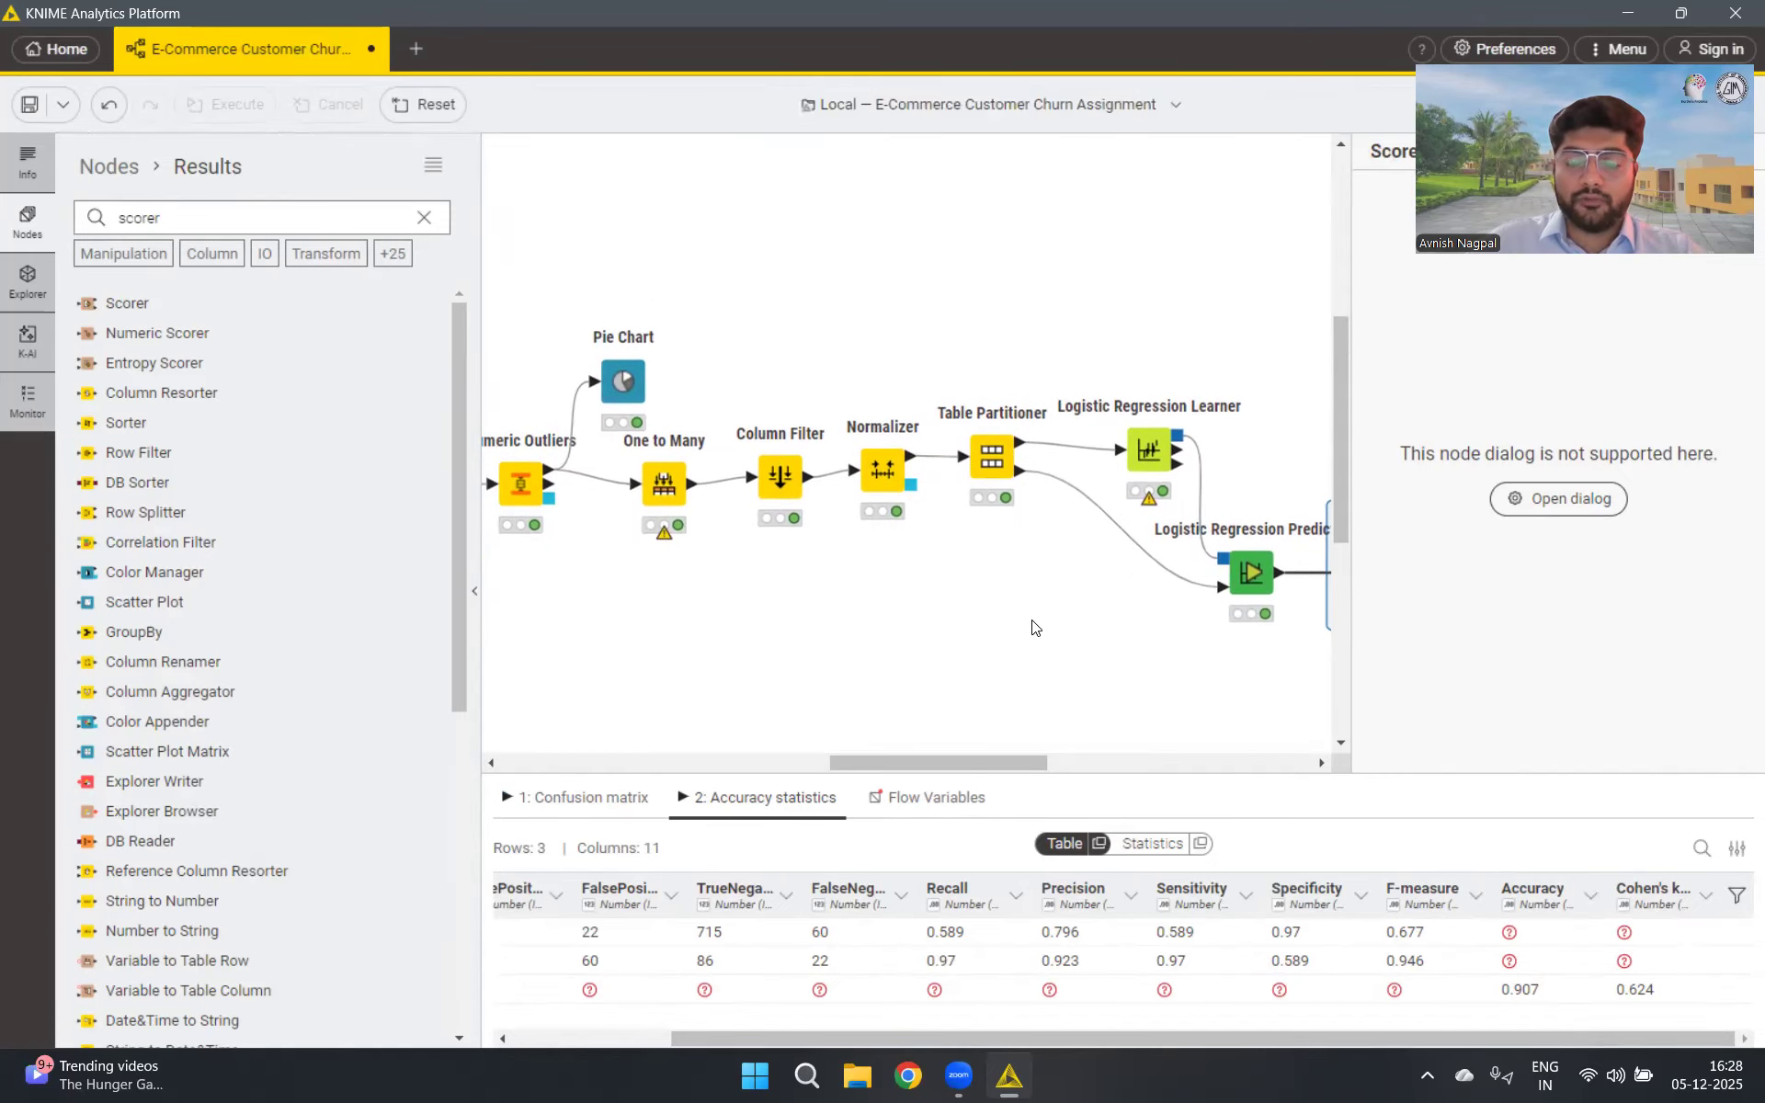